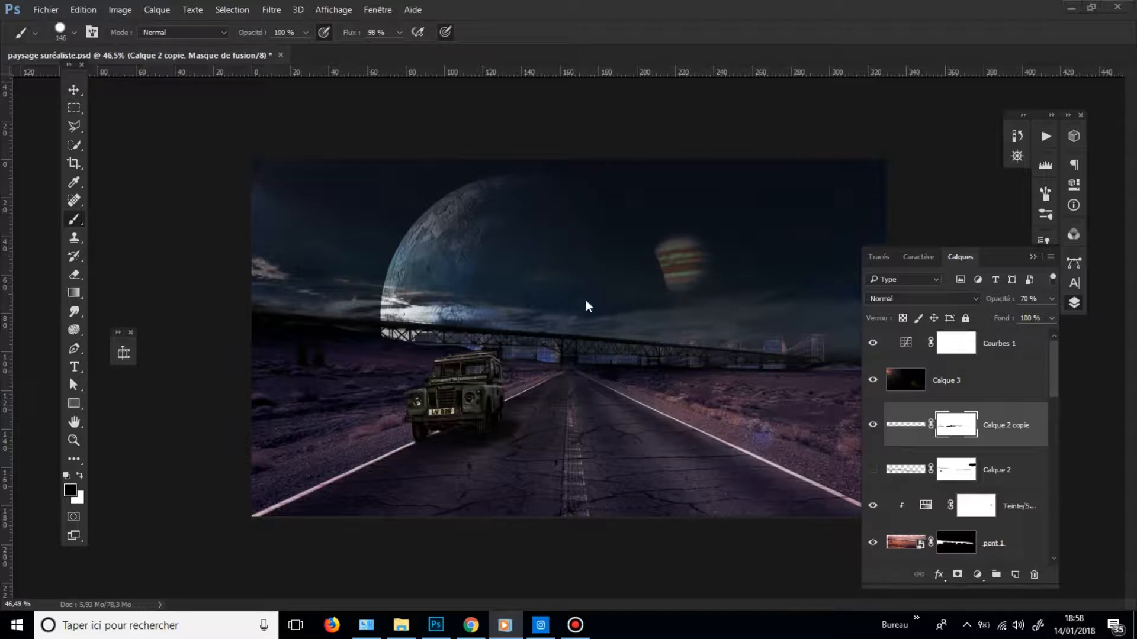
click(616, 366)
mouse_move(653, 357)
mouse_down()
mouse_move(614, 361)
mouse_move(656, 358)
mouse_up()
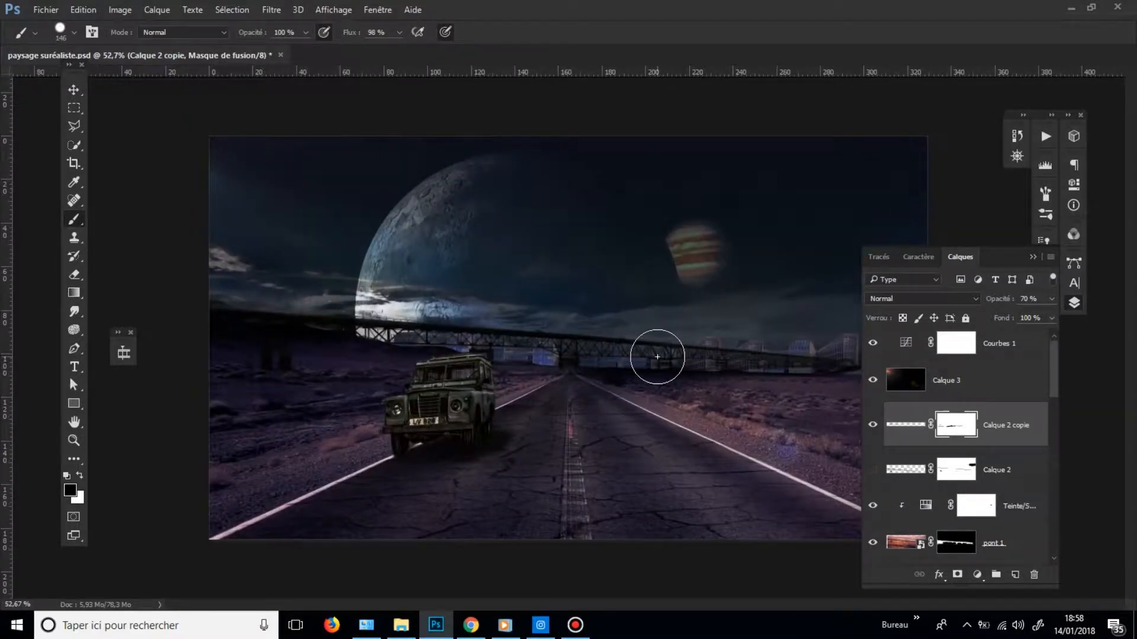
drag(555, 388, 611, 359)
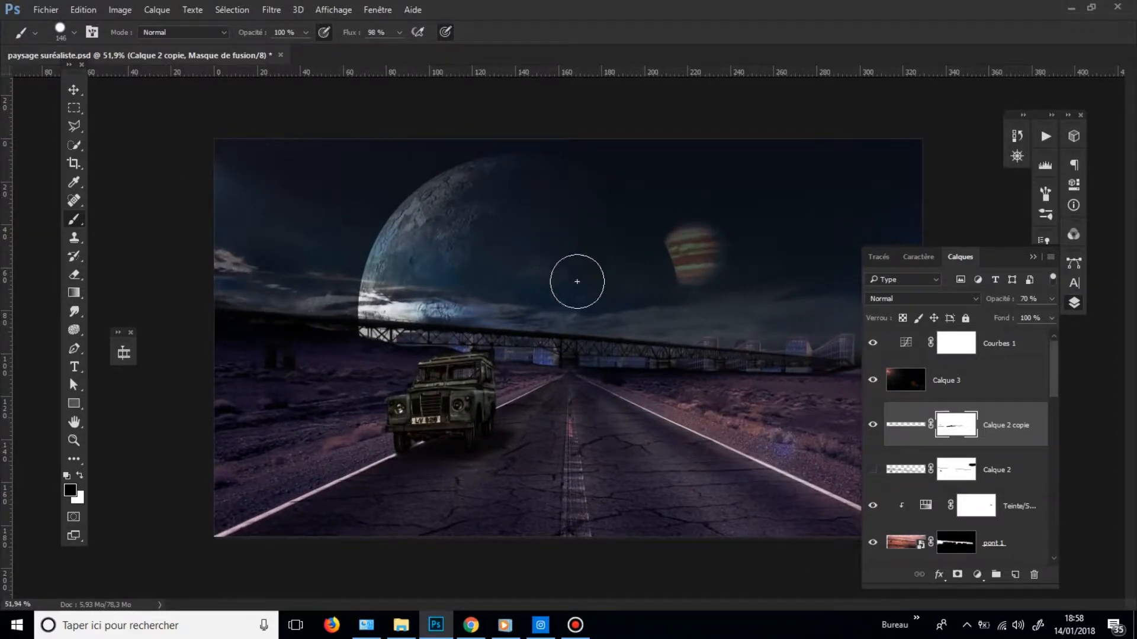
- Create a document named "paysage suréaliste", 1920 x 1080 pixels at 300 pixels/inch, RGB 8-bit, with a white background
click(57, 10)
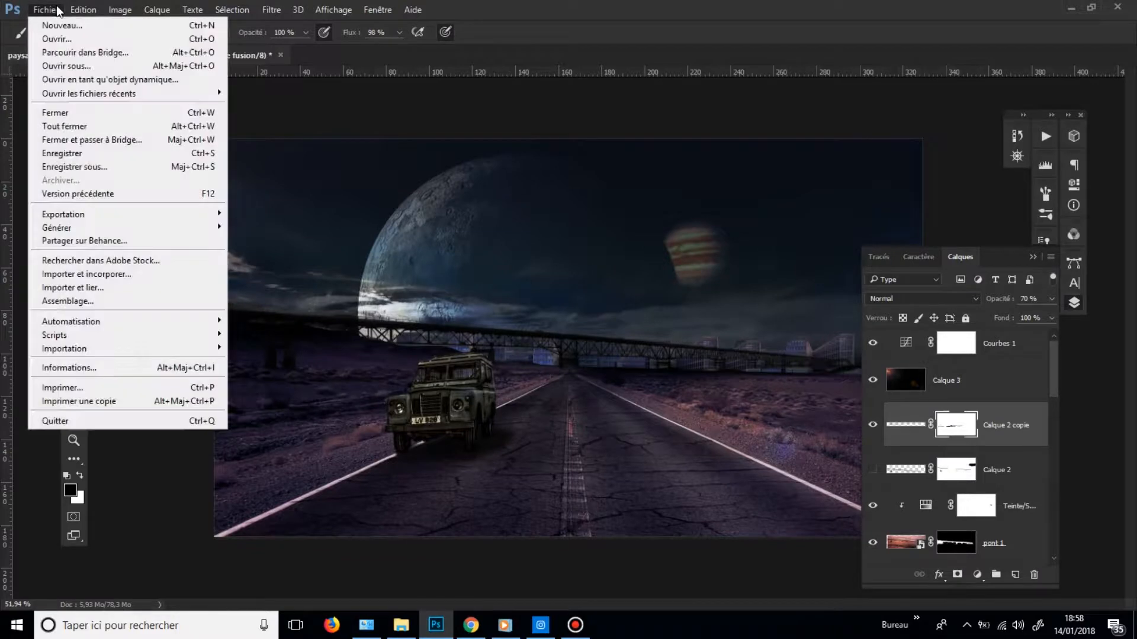
click(64, 27)
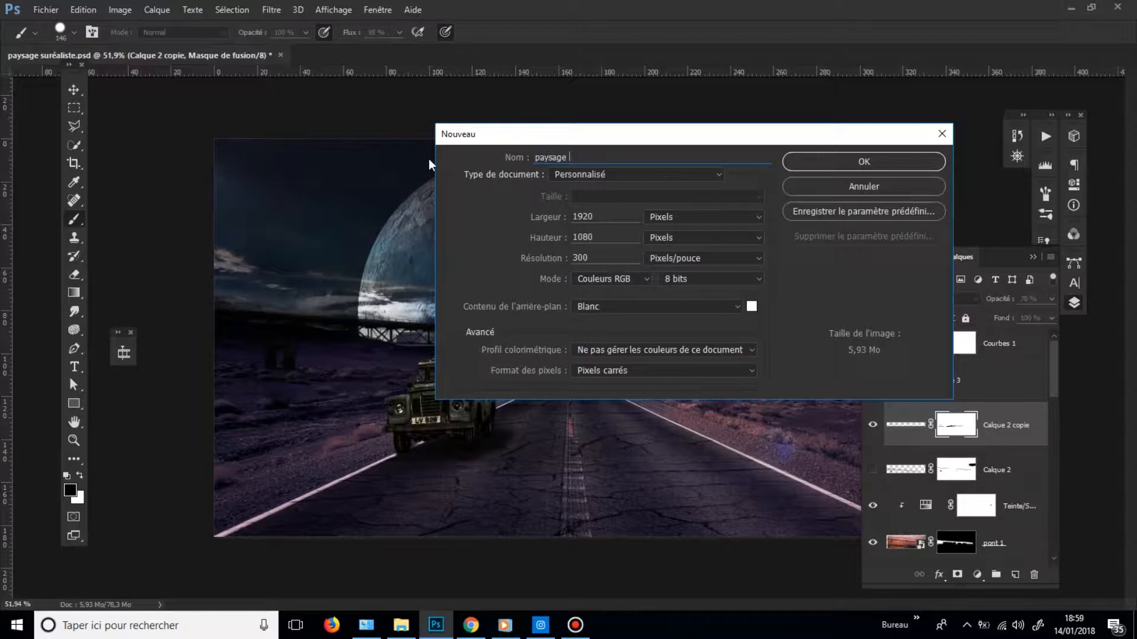
text(paysage suréaliste)
click(400, 625)
drag(236, 101, 250, 100)
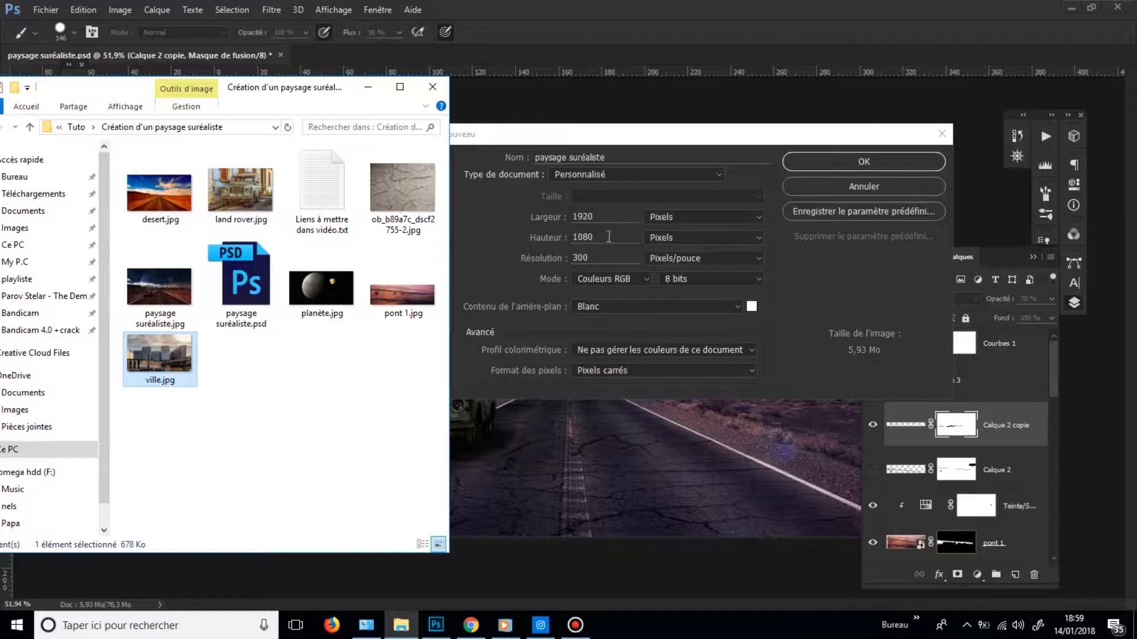
click(660, 185)
double_click(597, 255)
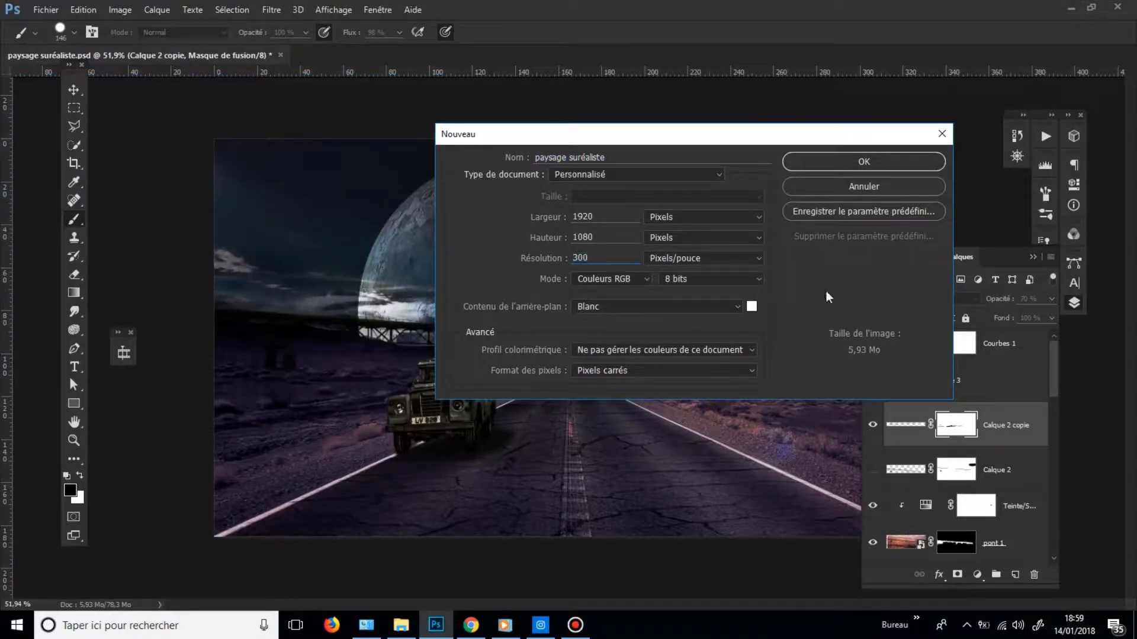
drag(832, 142, 784, 147)
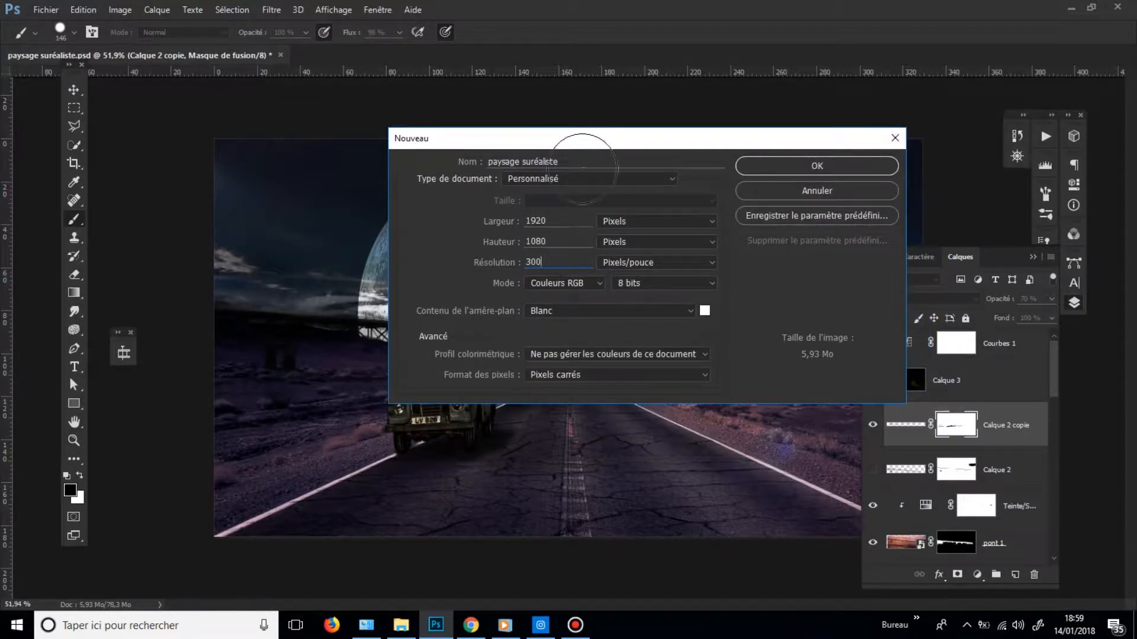
key(Return)
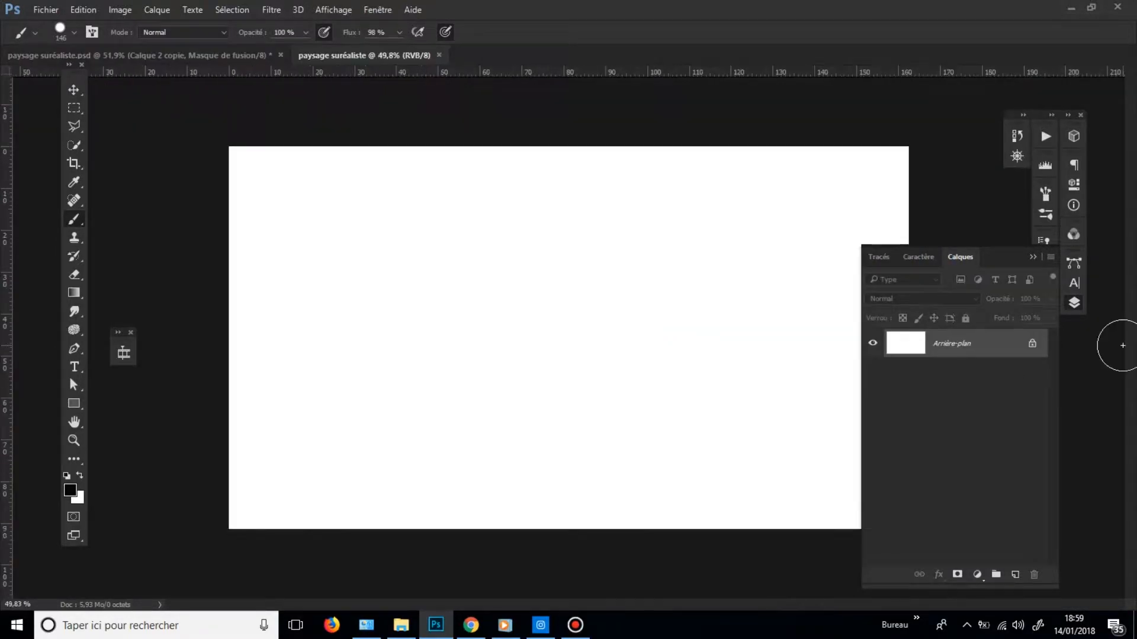
- Place desert.jpg from the project folder into the new document, filling the whole canvas
click(1074, 303)
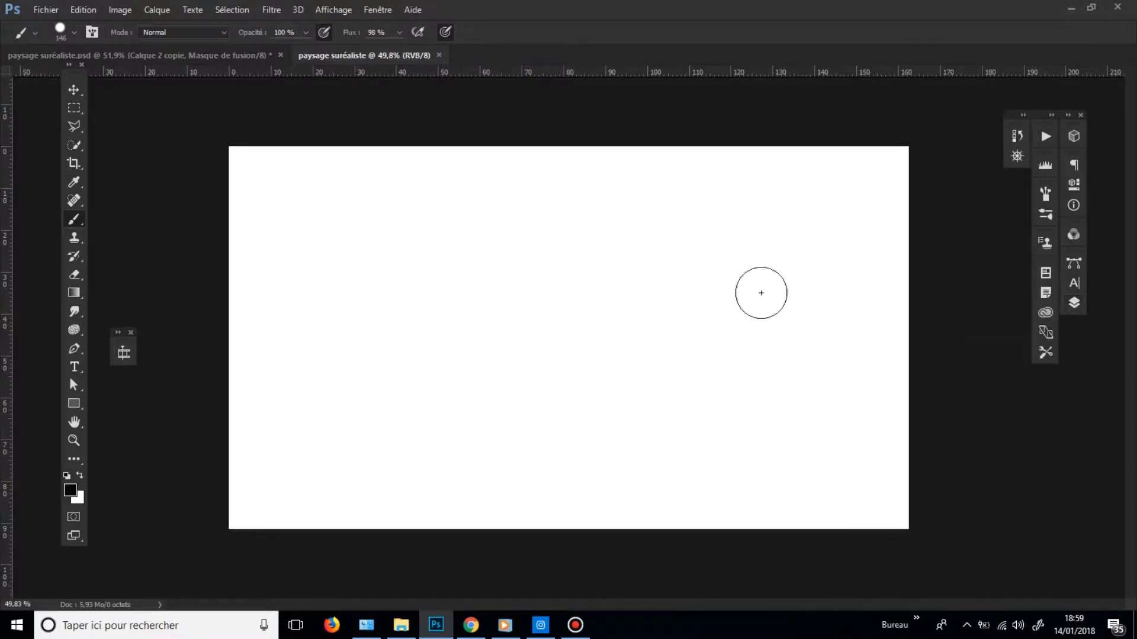
click(401, 626)
drag(163, 183, 557, 325)
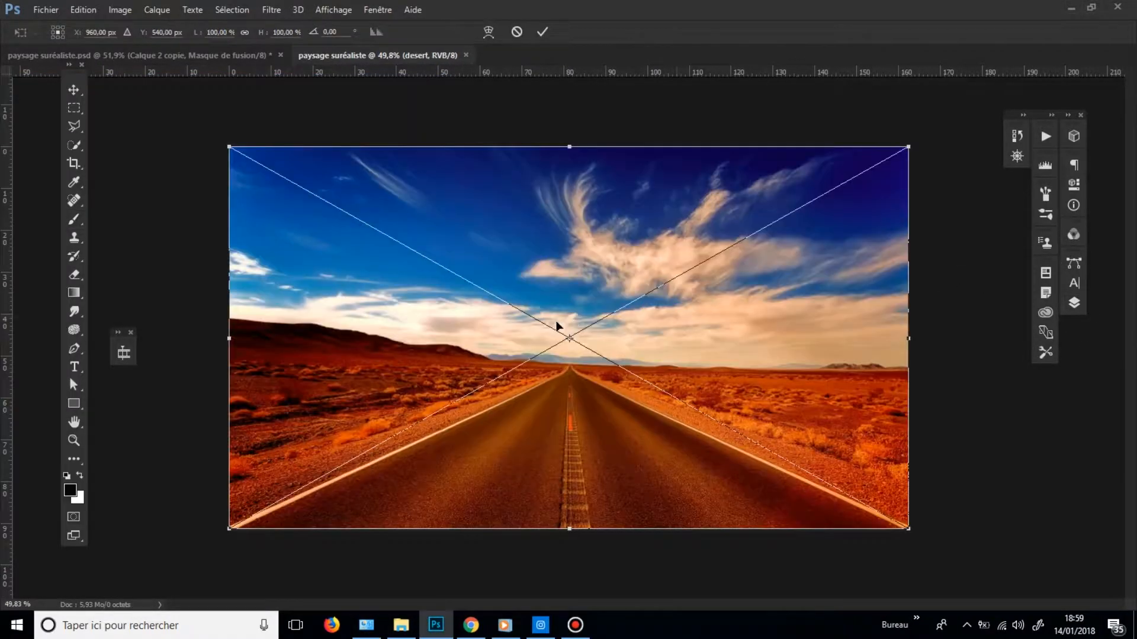
scroll(663, 332, down, 1)
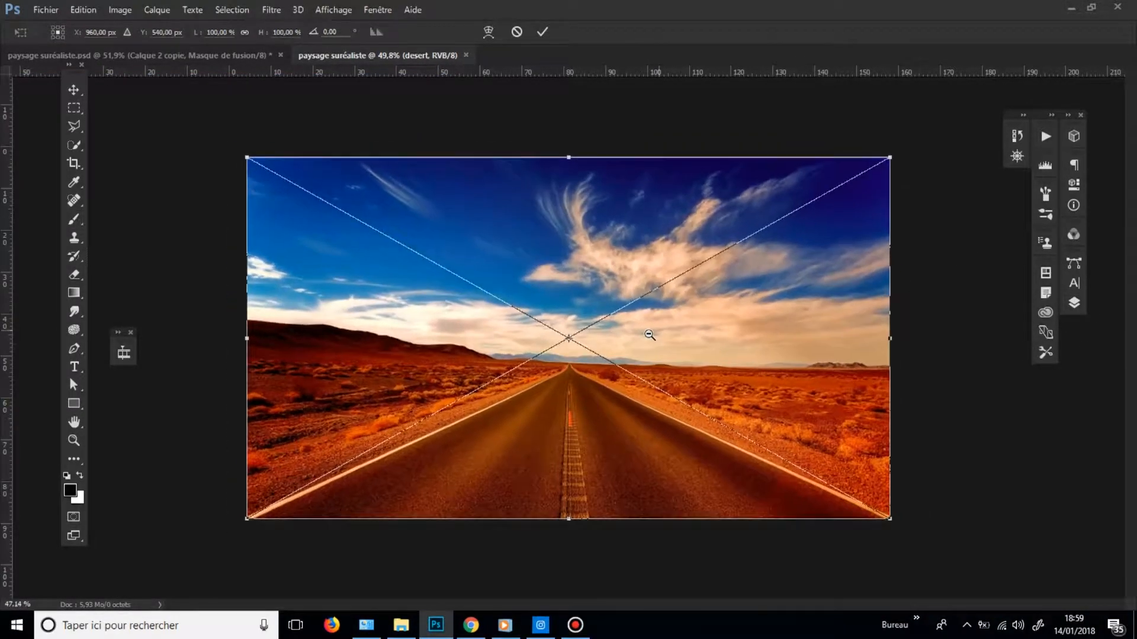
click(543, 32)
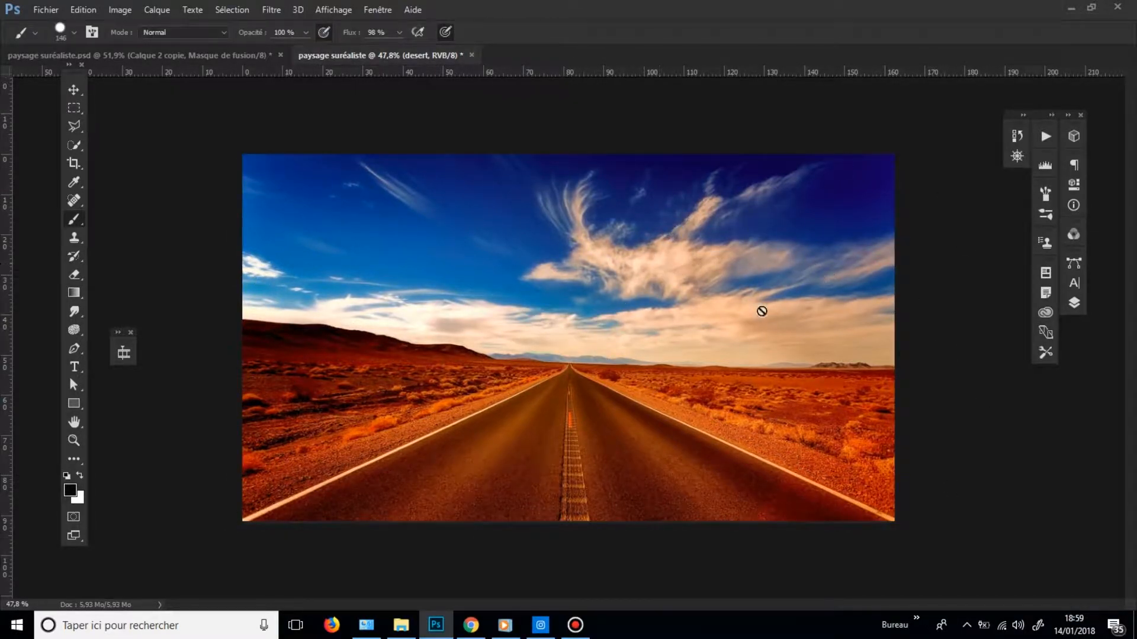
- Add an empty layer above the desert layer and clip it to the desert layer
click(1074, 303)
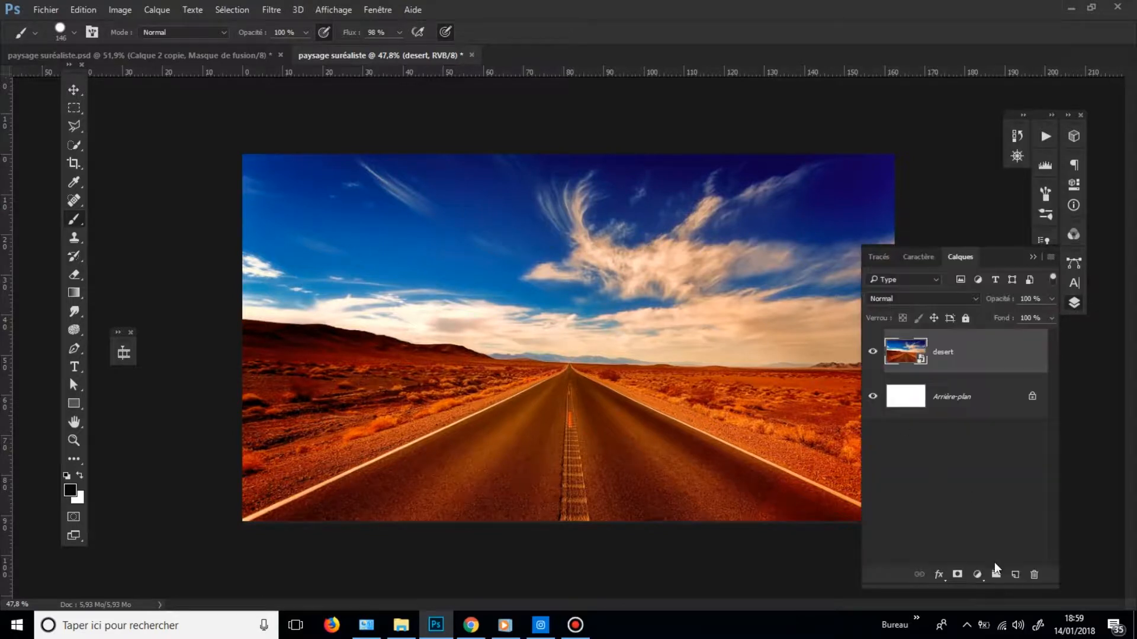
click(1015, 575)
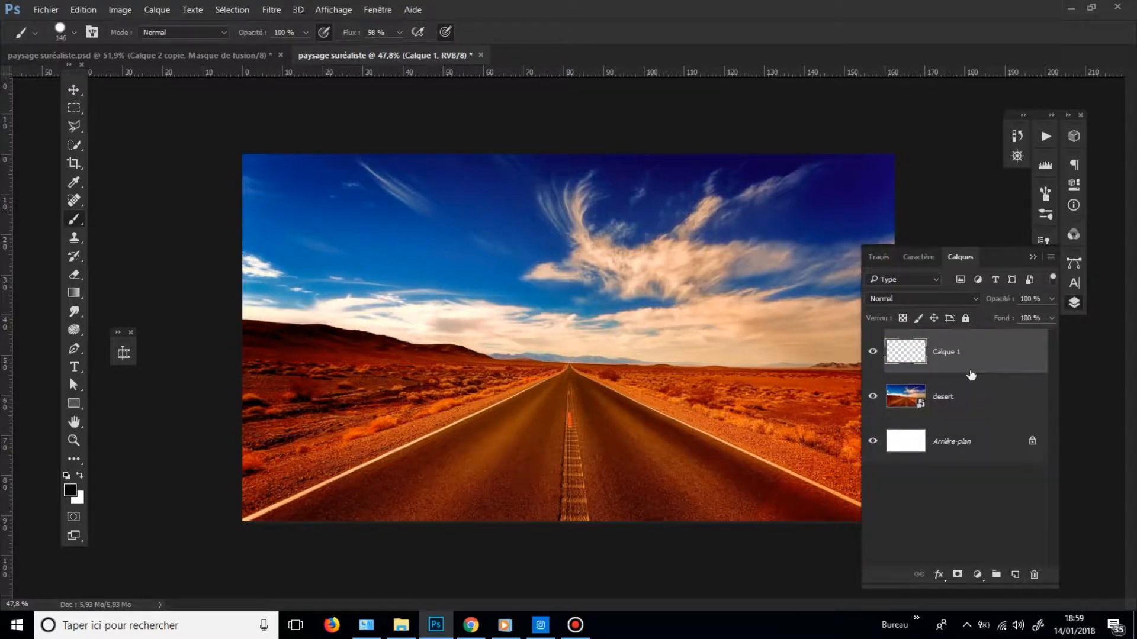
alt+click(971, 374)
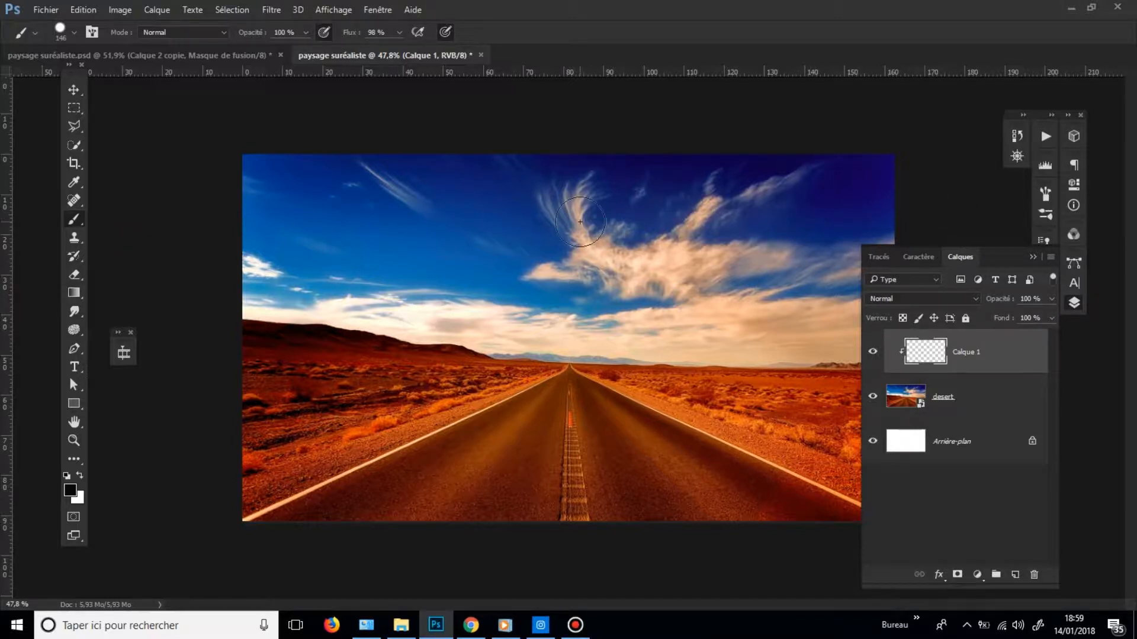
- Sample the dark blue from the sky's upper right area and paint over the clouds across the upper sky, softening the lower edge
alt+click(858, 186)
key(bracketright)
key(bracketright)
alt+right_click(863, 181)
mouse_move(901, 178)
mouse_down()
mouse_move(693, 170)
mouse_move(733, 181)
mouse_move(432, 154)
mouse_move(649, 176)
mouse_move(615, 189)
mouse_move(819, 210)
mouse_move(845, 200)
mouse_move(650, 187)
mouse_up()
mouse_move(427, 165)
mouse_down()
mouse_move(313, 164)
mouse_move(278, 175)
mouse_move(303, 185)
mouse_move(247, 190)
mouse_move(506, 185)
mouse_move(537, 201)
mouse_move(894, 207)
mouse_move(639, 202)
mouse_up()
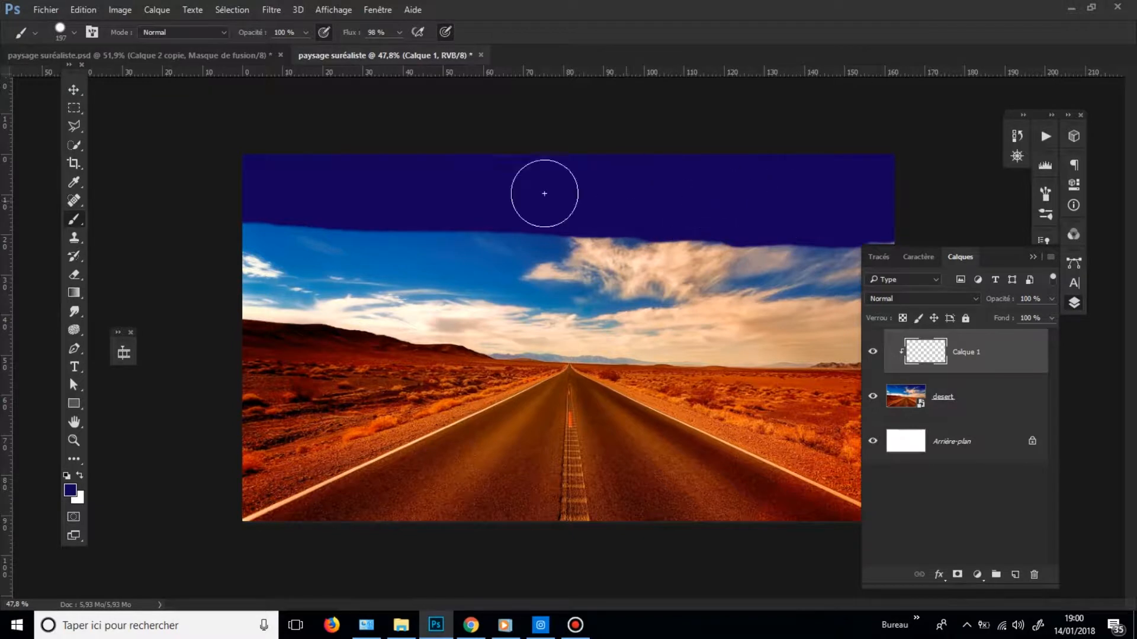
mouse_move(404, 182)
mouse_down()
mouse_move(244, 192)
mouse_move(440, 206)
mouse_move(479, 2)
mouse_move(495, 114)
mouse_up()
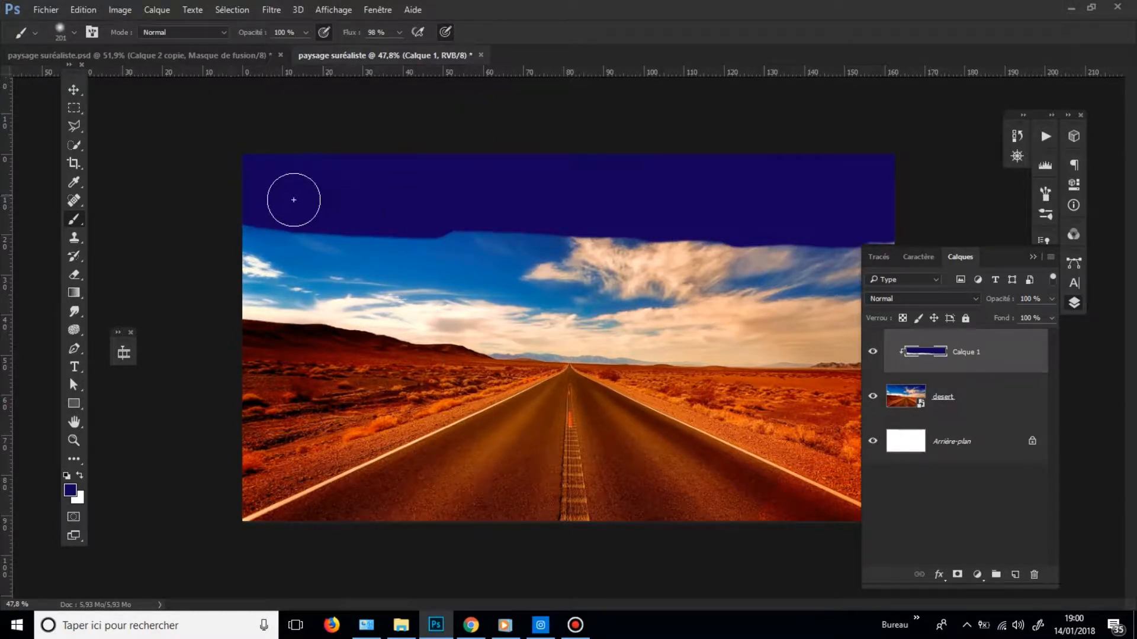
click(872, 351)
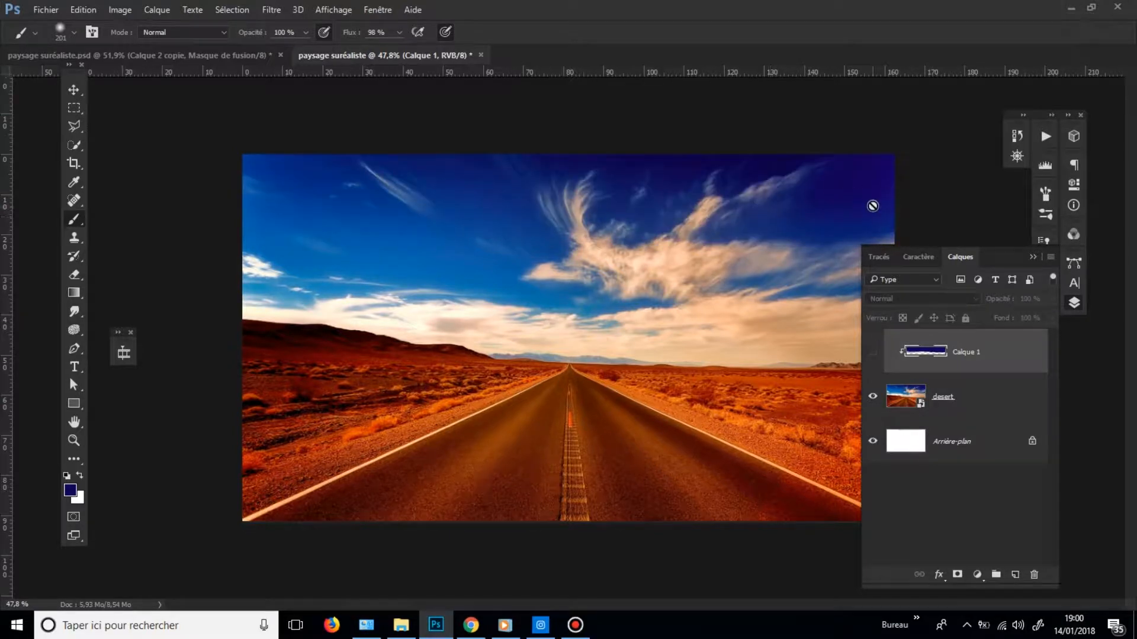
click(873, 352)
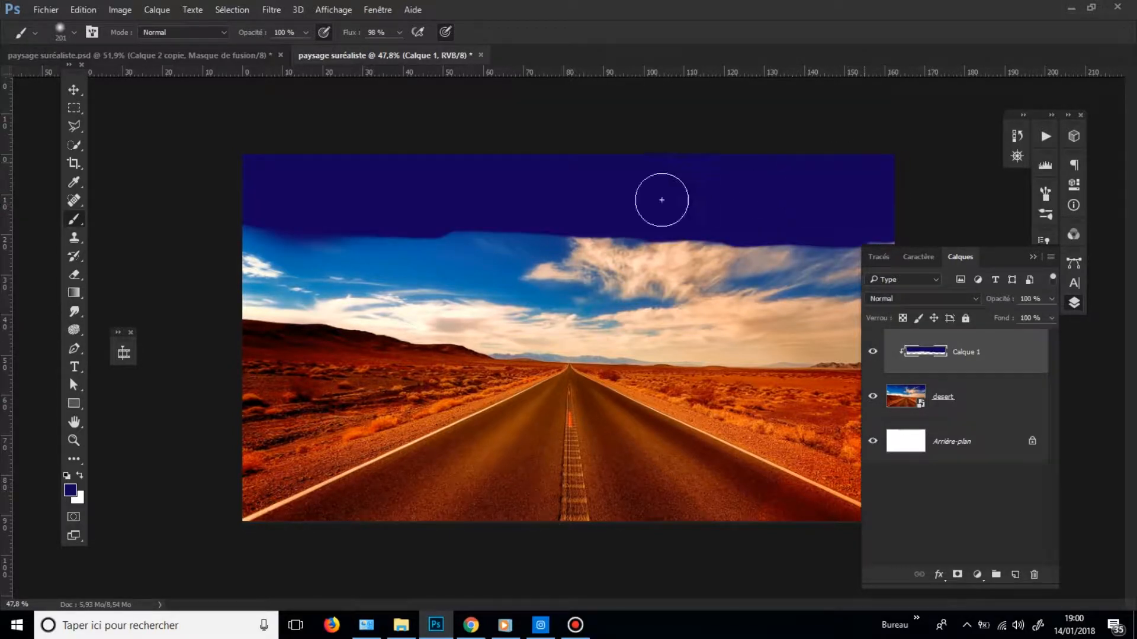
mouse_move(319, 210)
mouse_down()
mouse_move(642, 216)
mouse_move(710, 279)
mouse_up()
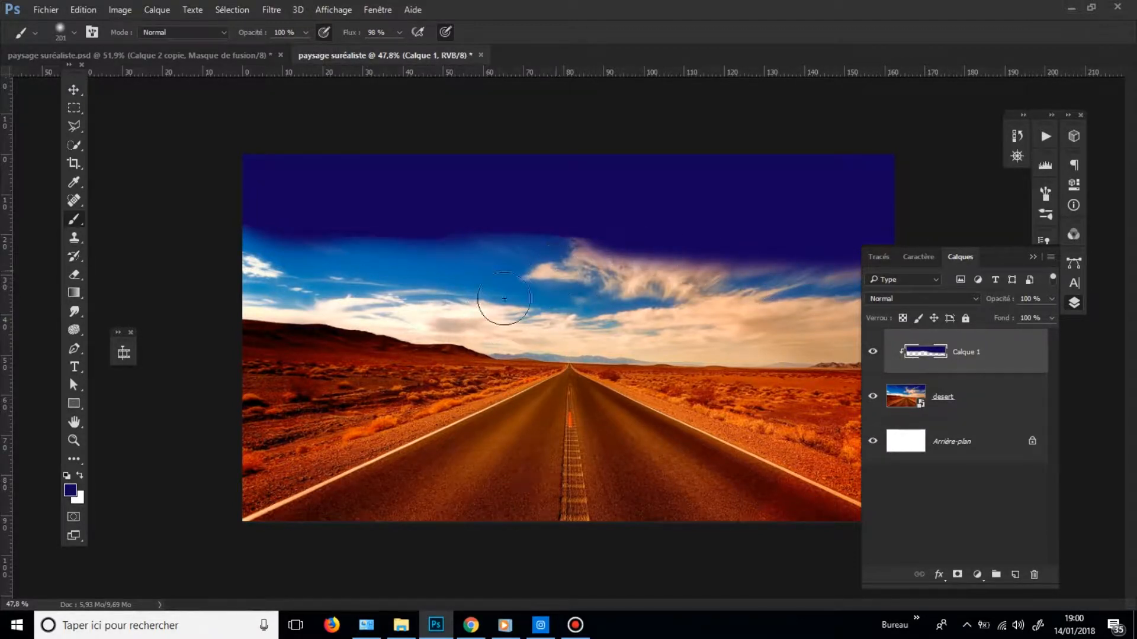
key(x)
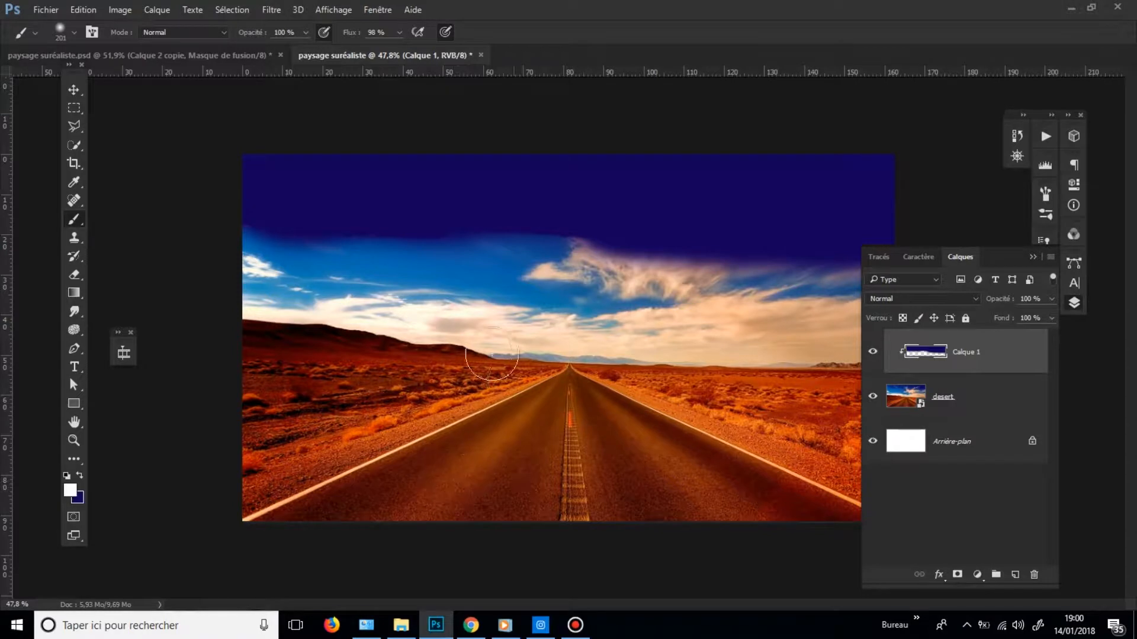
drag(669, 224, 676, 346)
key(ctrl+z)
- Sample a lighter blue from the middle of the sky and paint over the lower clouds down to the horizon with a soft brush
alt+drag(558, 279, 586, 282)
mouse_move(832, 311)
mouse_down()
mouse_move(354, 299)
mouse_move(364, 303)
mouse_move(267, 281)
mouse_move(277, 278)
mouse_move(257, 268)
mouse_move(340, 292)
mouse_move(722, 328)
mouse_move(673, 315)
mouse_up()
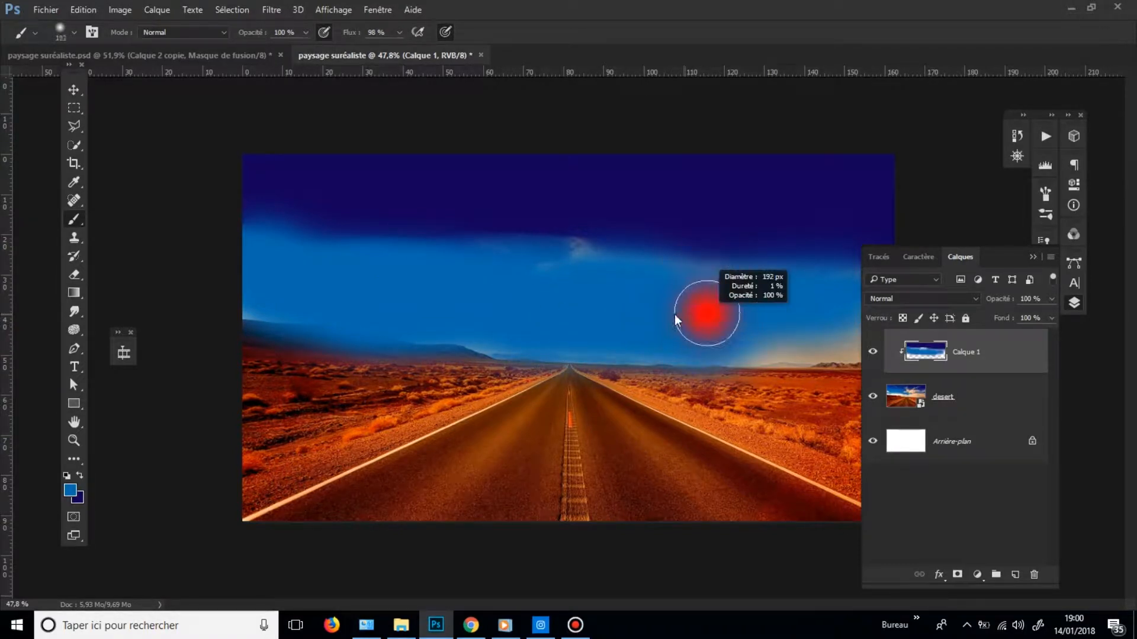
click(1080, 303)
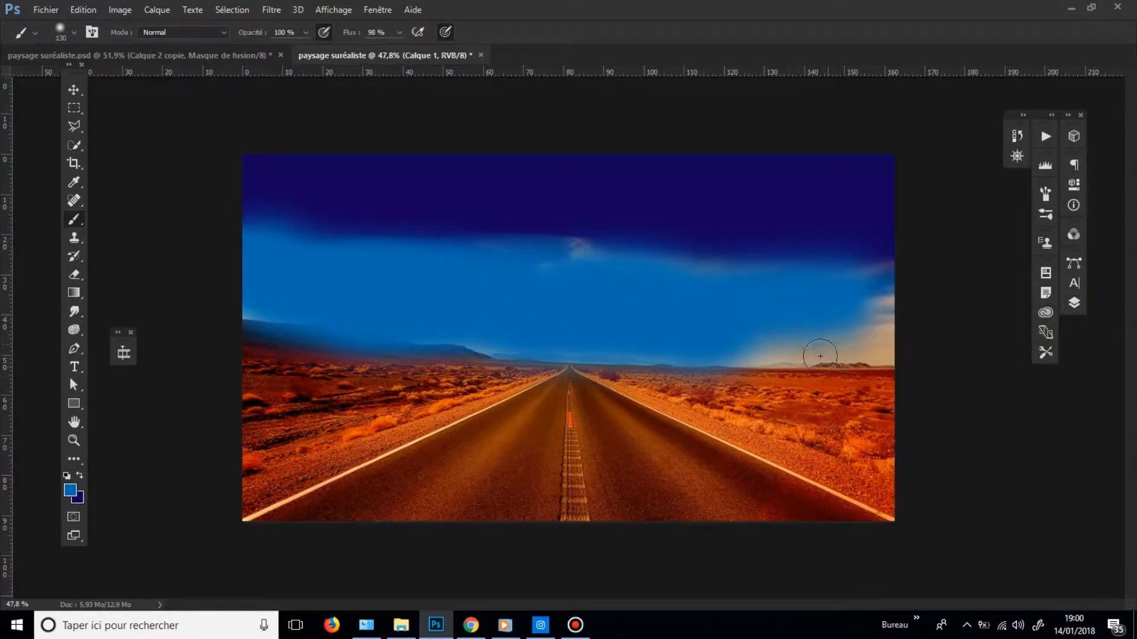
mouse_move(820, 353)
mouse_down()
mouse_move(876, 346)
mouse_move(888, 302)
mouse_move(838, 326)
mouse_move(911, 343)
mouse_up()
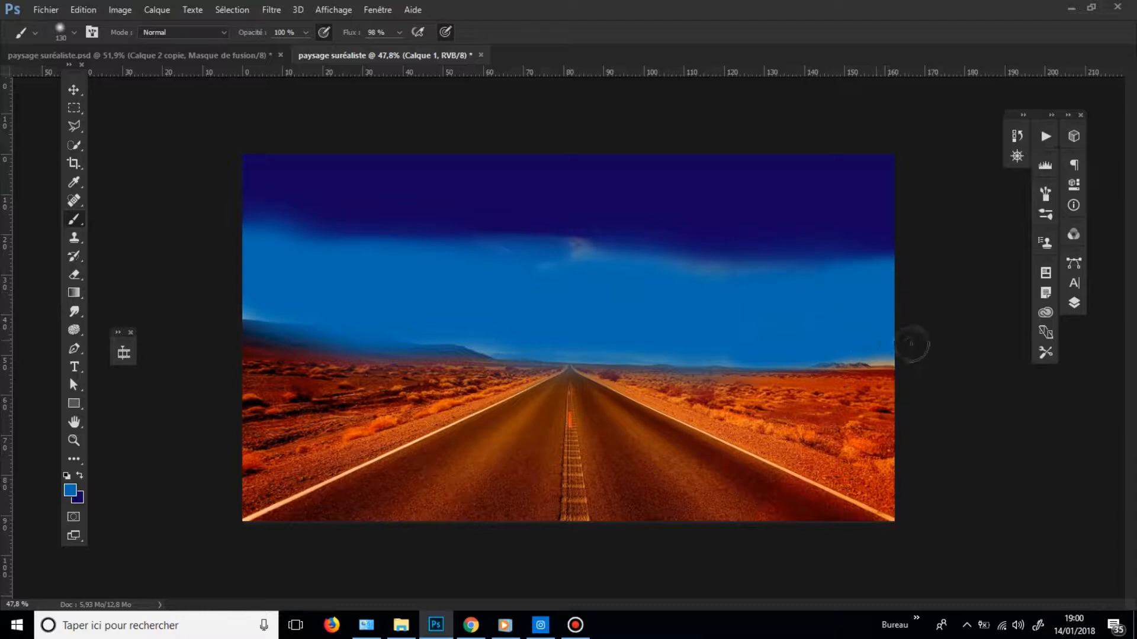
- Resample the dark blue and repaint the upper sky with a larger soft brush to smooth the transition to the lighter blue
alt+click(842, 231)
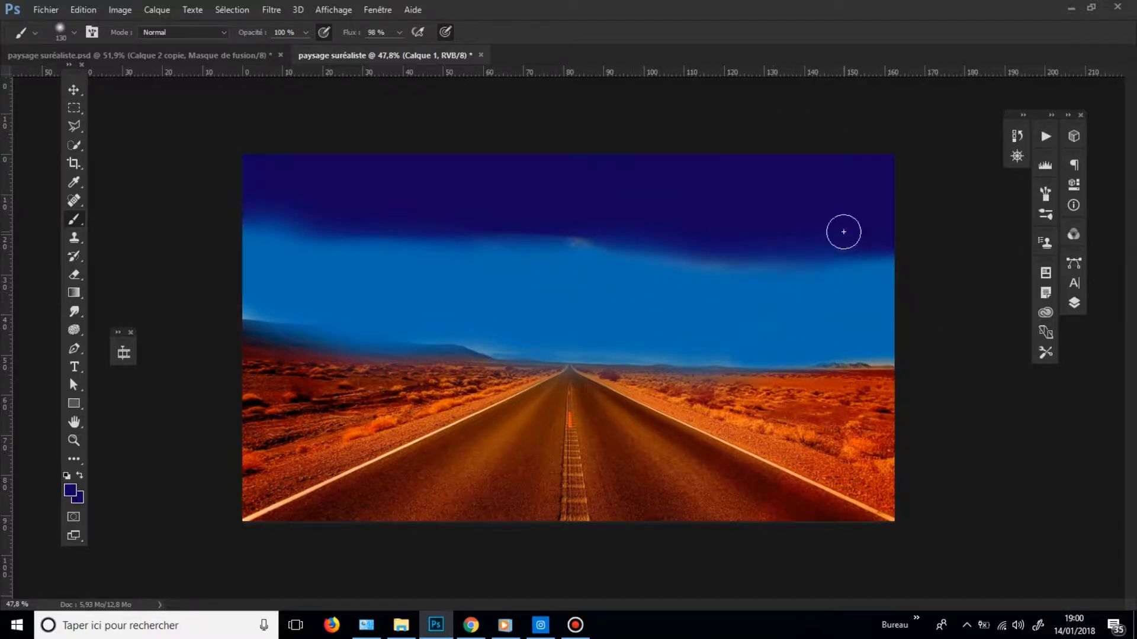
alt+drag(843, 231, 853, 230)
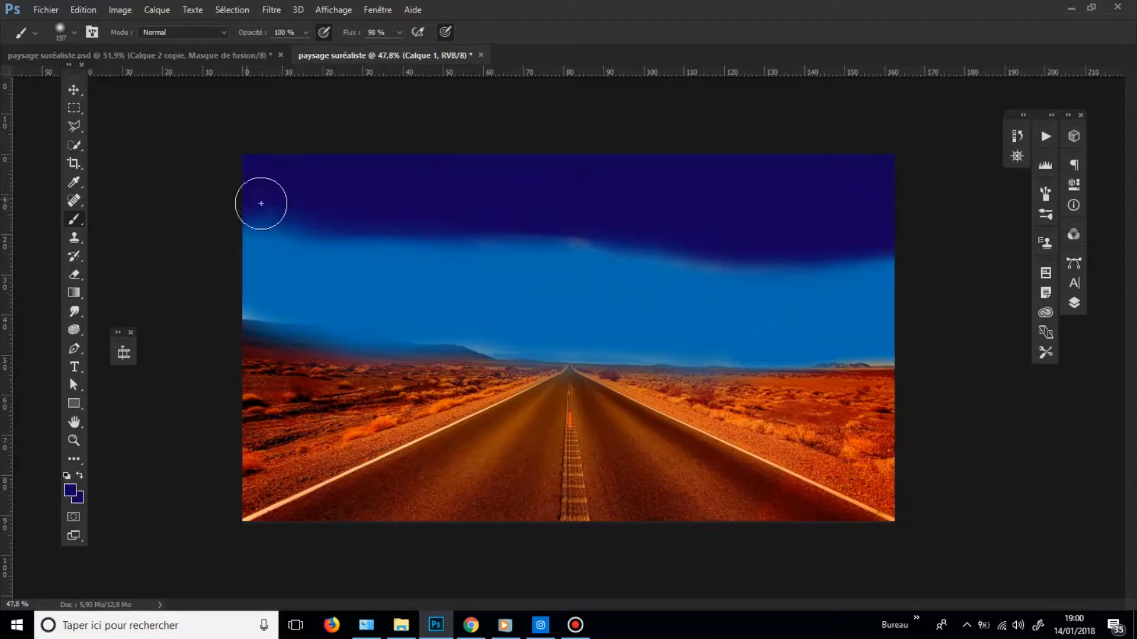
alt+drag(385, 216, 450, 215)
mouse_move(341, 200)
mouse_down()
mouse_move(635, 216)
mouse_move(750, 192)
mouse_move(419, 186)
mouse_up()
mouse_move(687, 189)
mouse_down()
mouse_move(867, 172)
mouse_move(666, 195)
mouse_move(775, 177)
mouse_move(736, 181)
mouse_up()
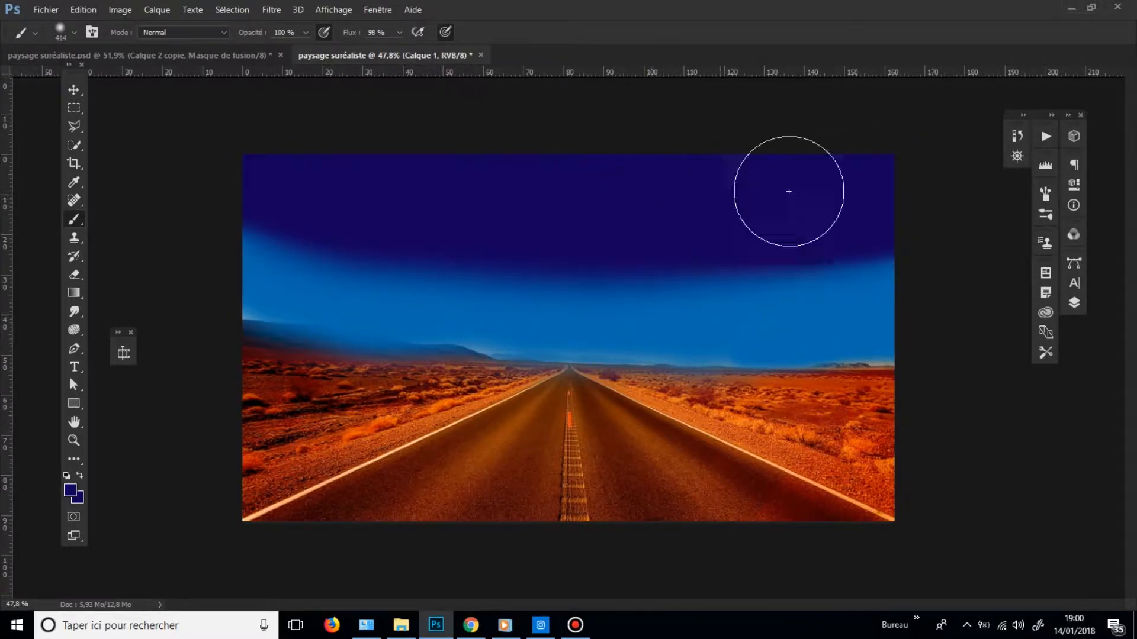
drag(616, 229, 577, 229)
- Erase the blue paint that spills over the hills and desert ground on the left, using a 70 px eraser
drag(609, 314, 592, 314)
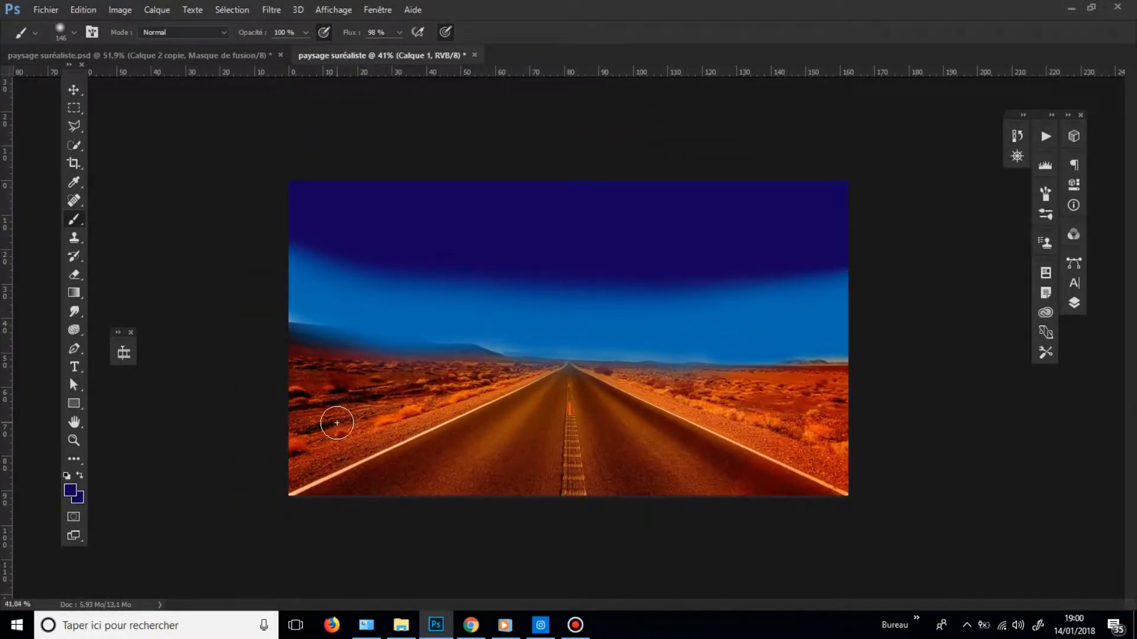
key(e)
mouse_move(296, 350)
mouse_down()
mouse_move(313, 354)
mouse_move(324, 384)
mouse_up()
drag(322, 479, 323, 521)
drag(315, 315, 420, 321)
mouse_move(266, 388)
mouse_down()
mouse_move(525, 414)
mouse_move(685, 482)
mouse_move(751, 449)
mouse_move(781, 457)
mouse_move(763, 448)
mouse_move(787, 436)
mouse_move(734, 418)
mouse_move(640, 419)
mouse_move(548, 396)
mouse_move(242, 365)
mouse_up()
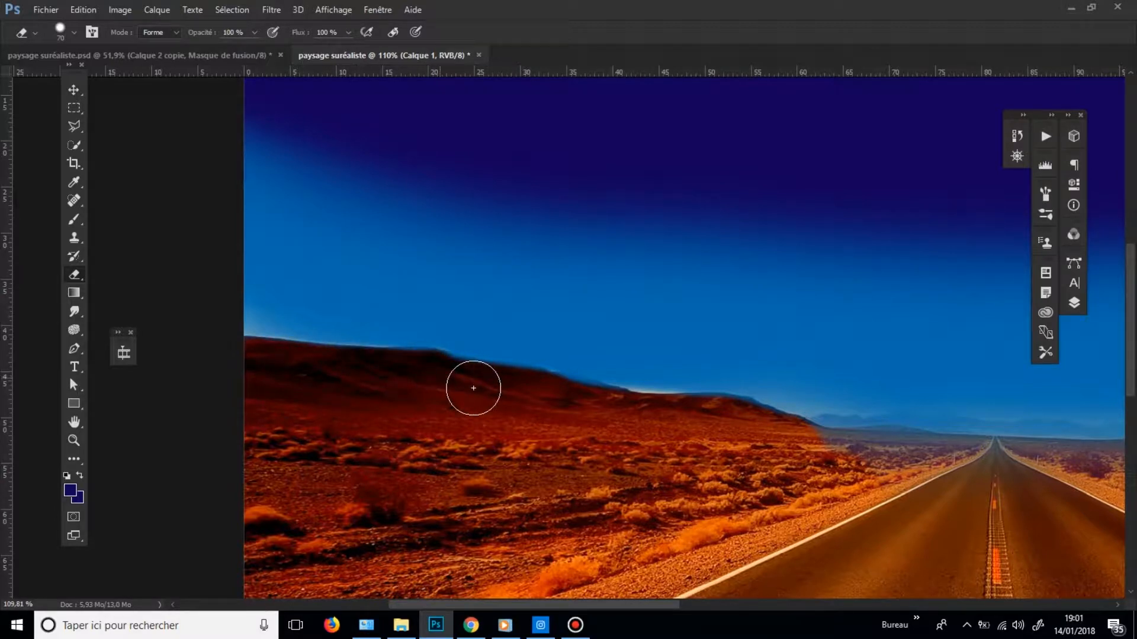
mouse_move(474, 388)
mouse_down()
mouse_move(627, 416)
mouse_move(587, 407)
mouse_up()
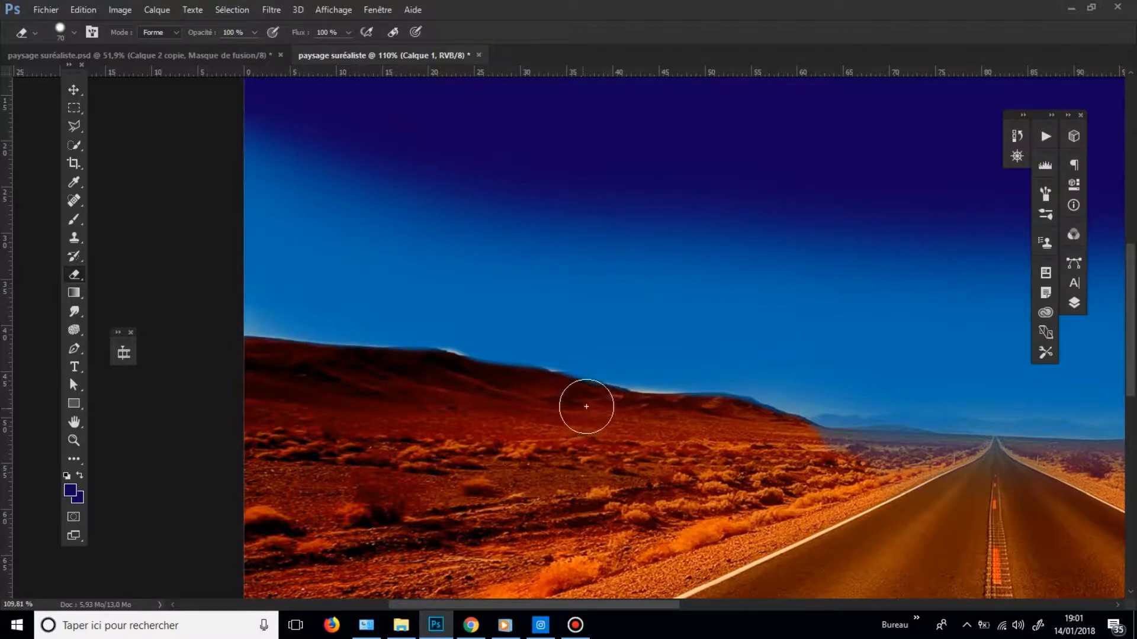
- Erase the remaining blue haze over the desert ground along the rest of the horizon with a 100 px eraser
alt+right_click(252, 366)
mouse_move(254, 374)
mouse_down()
mouse_move(550, 397)
mouse_move(532, 405)
mouse_move(672, 443)
mouse_move(734, 433)
mouse_move(850, 473)
mouse_move(628, 458)
mouse_move(535, 474)
mouse_up()
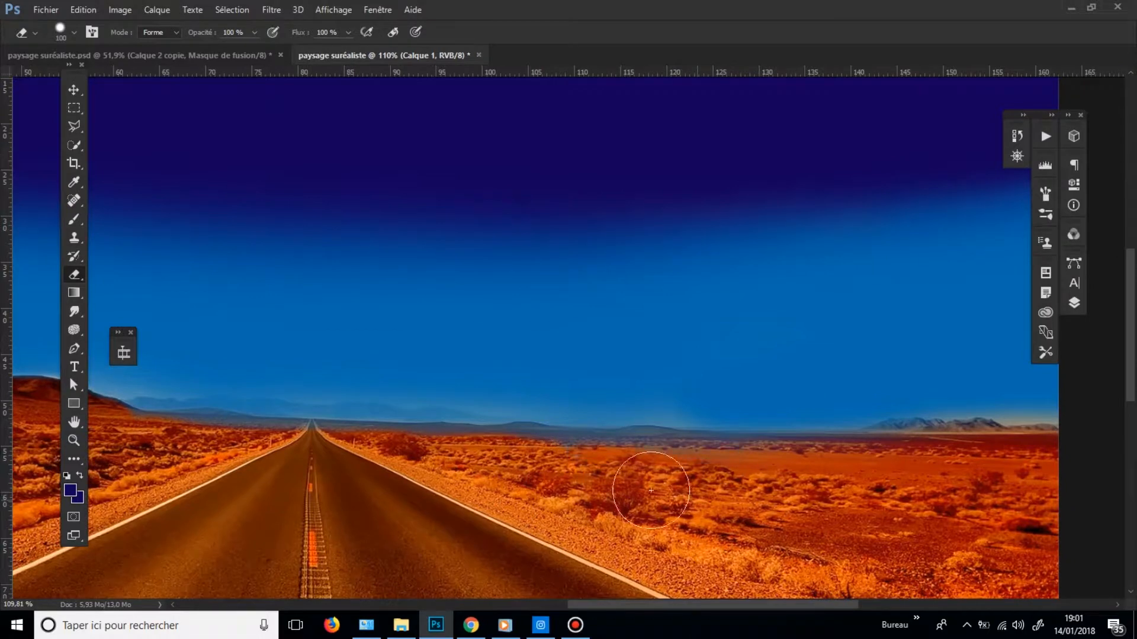
mouse_move(764, 474)
mouse_down()
mouse_move(610, 469)
mouse_move(627, 470)
mouse_move(521, 446)
mouse_move(536, 467)
mouse_move(451, 463)
mouse_up()
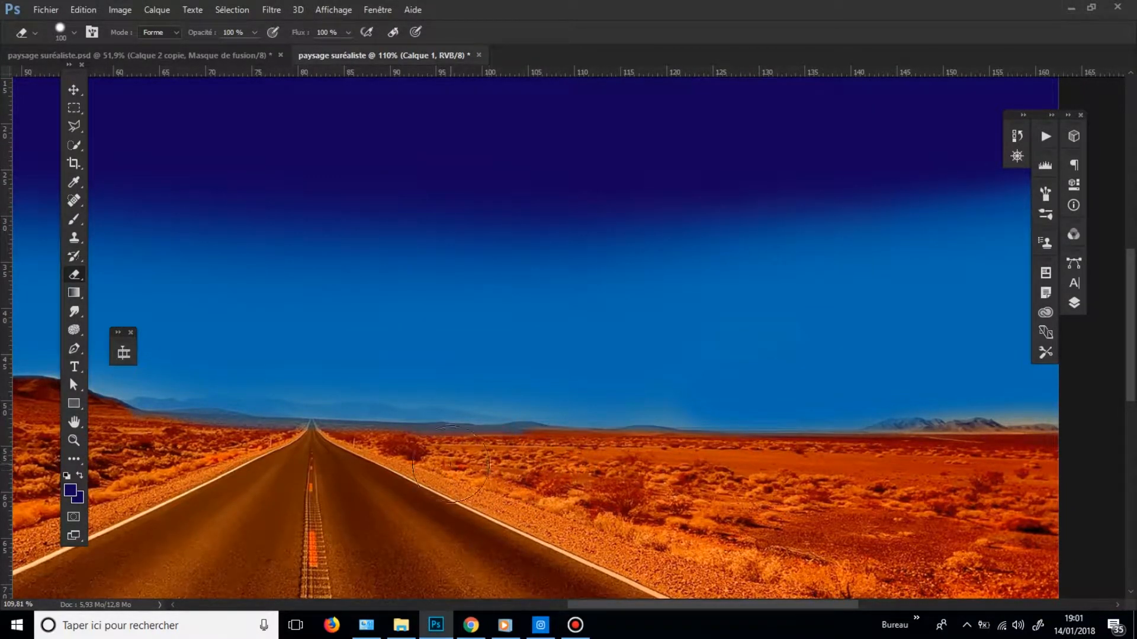
mouse_move(379, 459)
mouse_down()
mouse_move(145, 451)
mouse_move(188, 453)
mouse_up()
drag(565, 456, 456, 437)
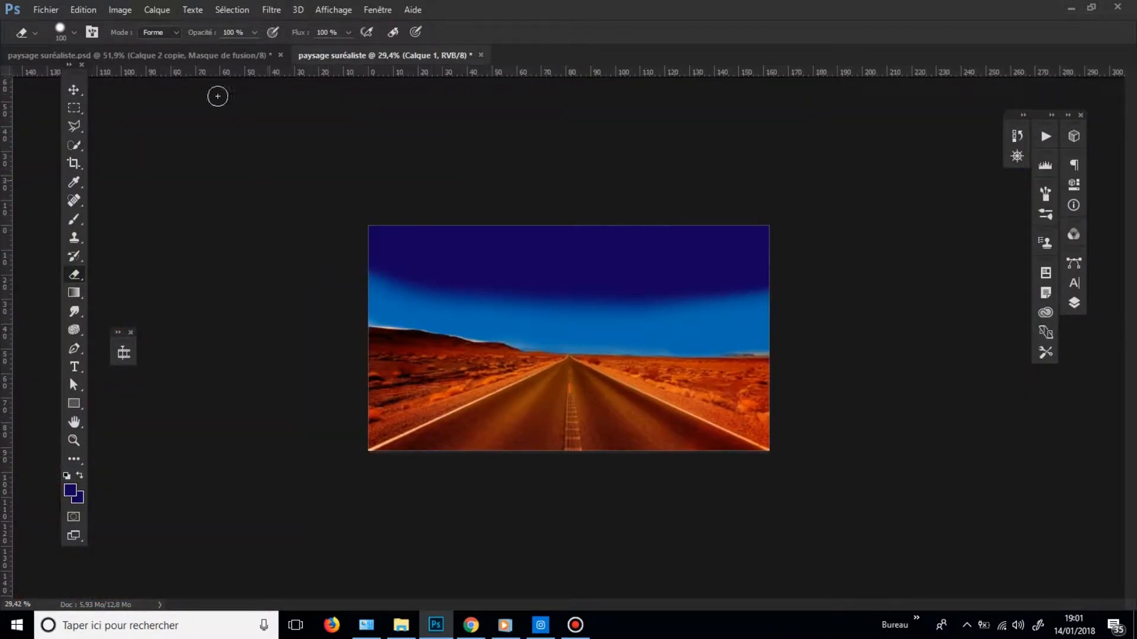
- Rename the painted sky layer as "ciel"
click(1073, 304)
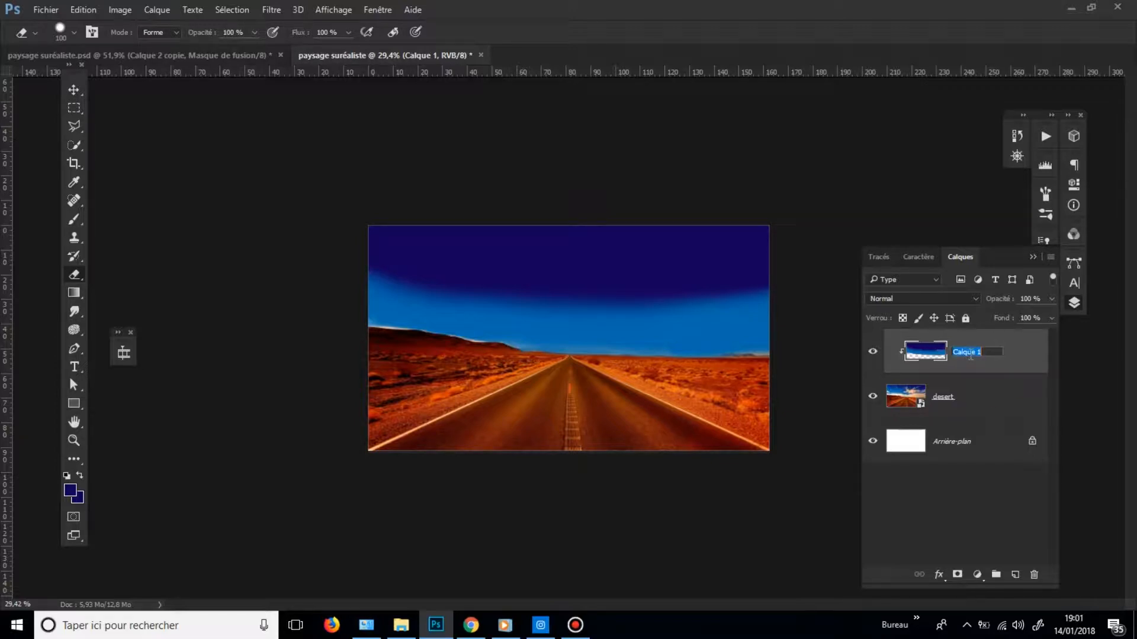
key(Return)
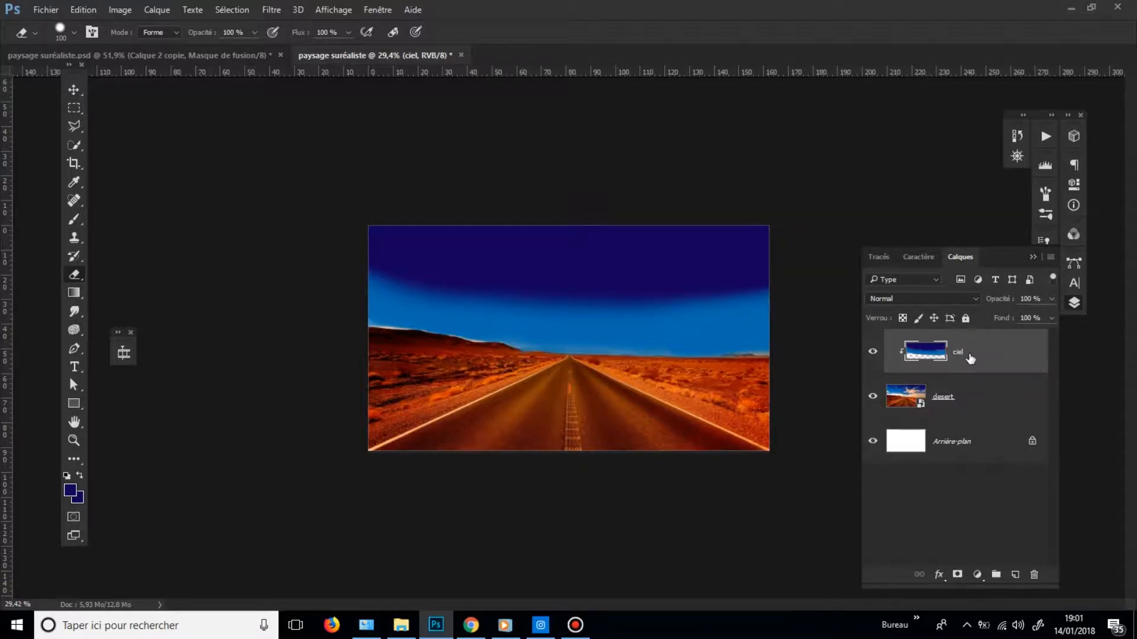
- Release and reapply the clipping mask that ties the ciel layer to the desert layer
alt+click(938, 370)
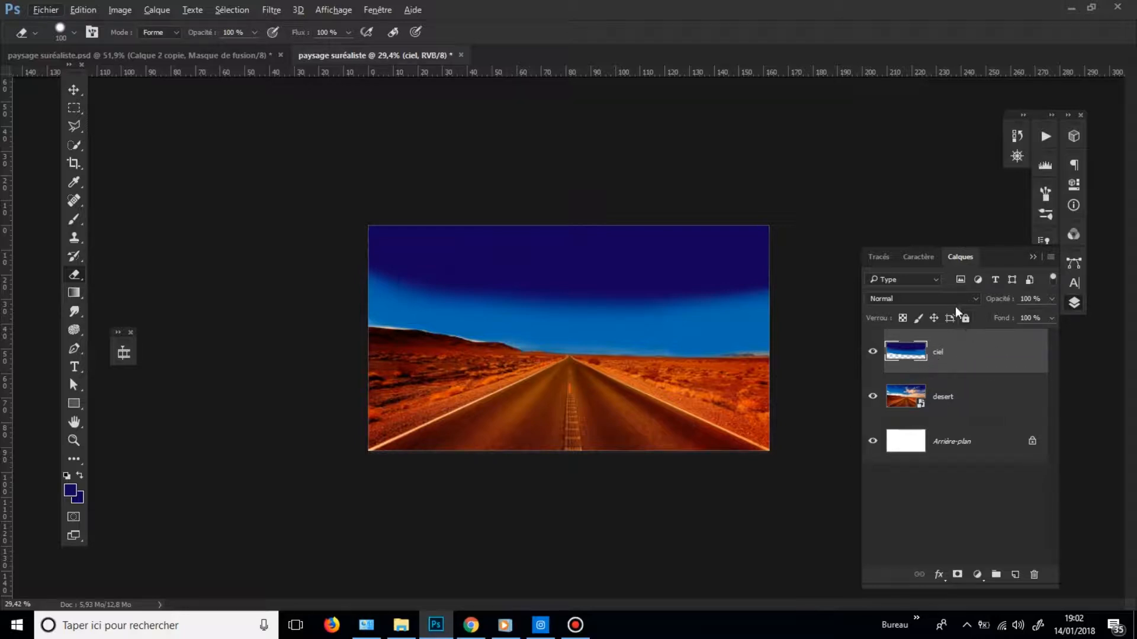
alt+click(958, 370)
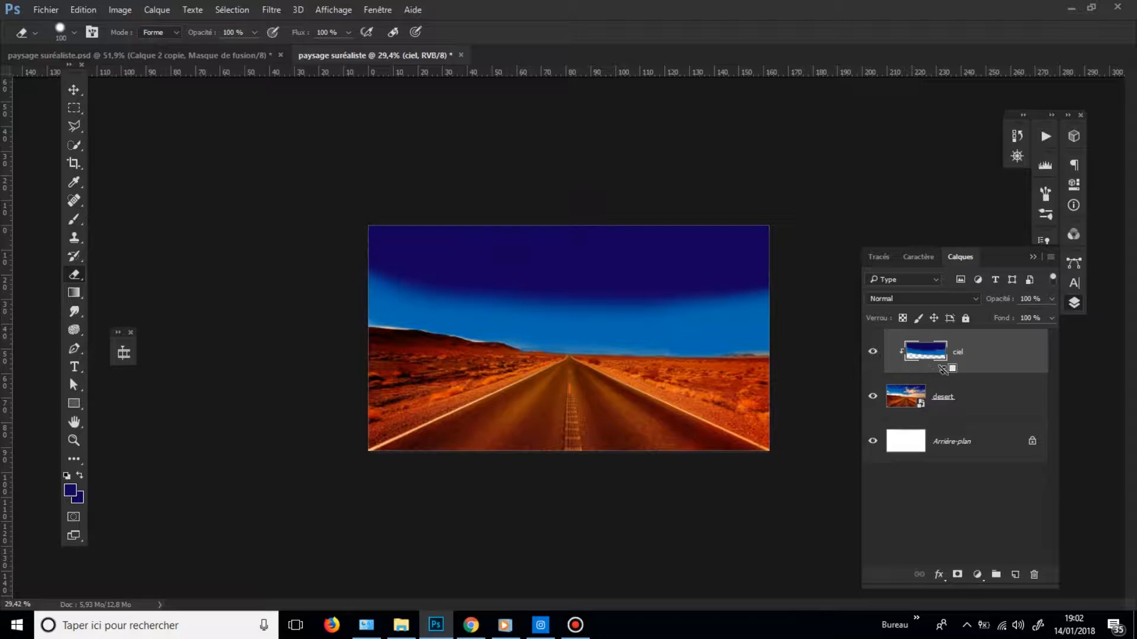
alt+click(942, 369)
alt+click(942, 370)
- Try a strong Gaussian blur on the ciel layer without a selection and undo it
click(276, 8)
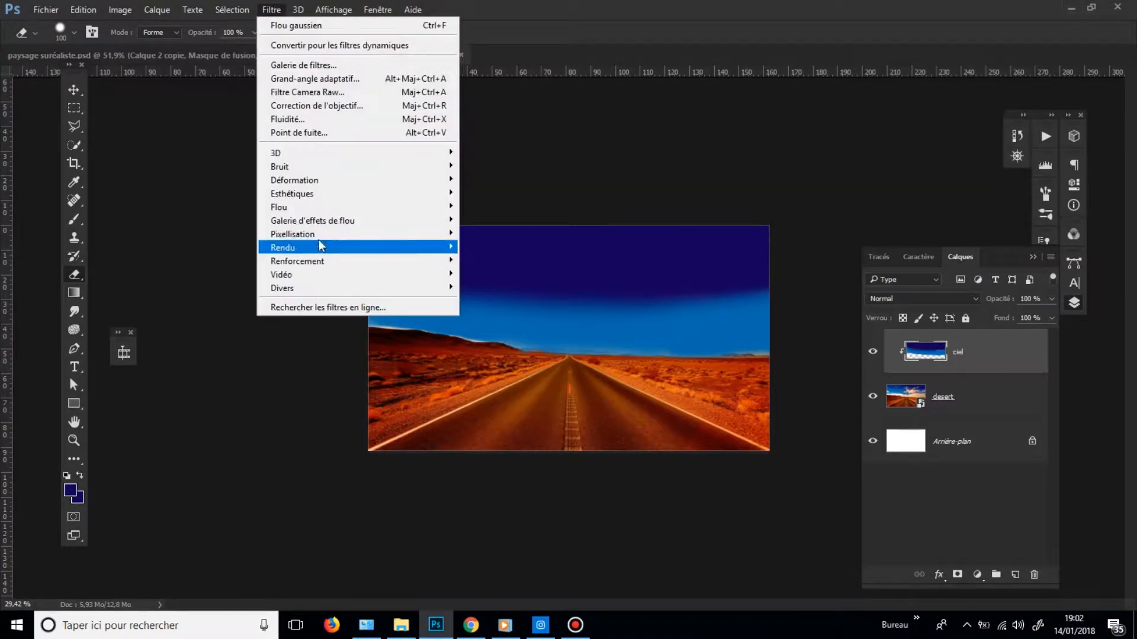
mouse_move(296, 207)
click(514, 274)
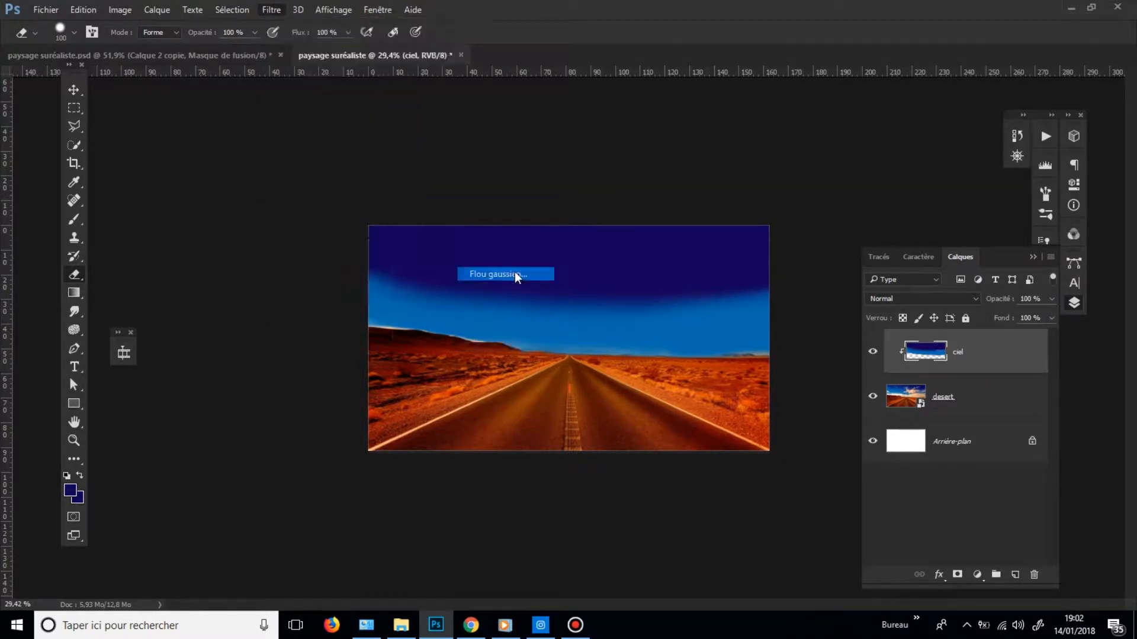
drag(281, 253, 268, 298)
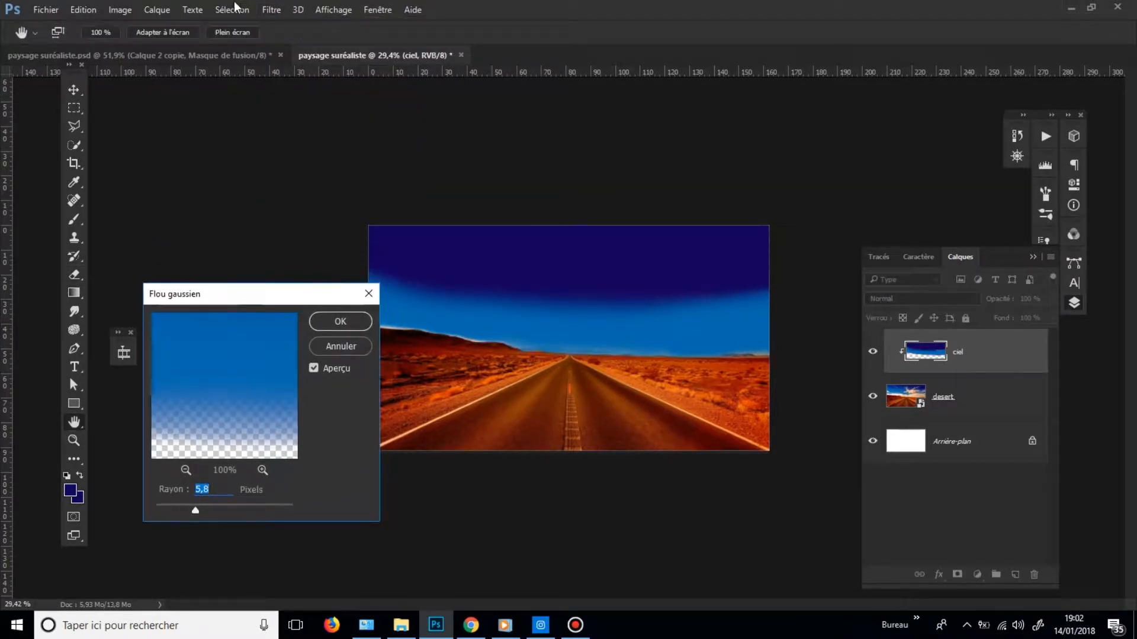
drag(193, 507, 231, 505)
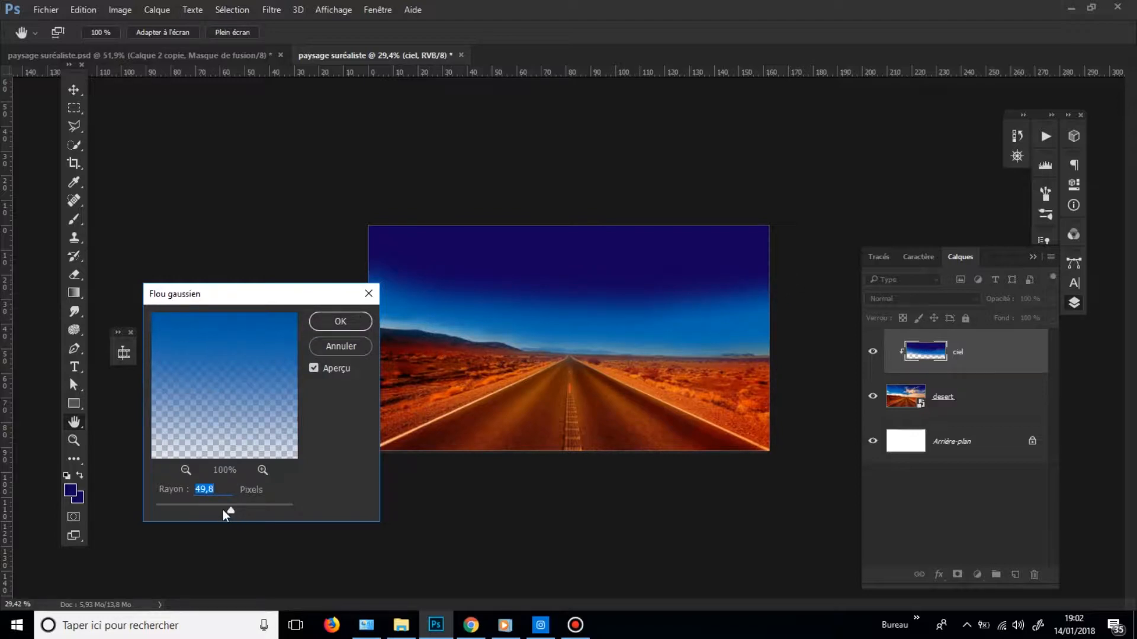
drag(232, 510, 249, 511)
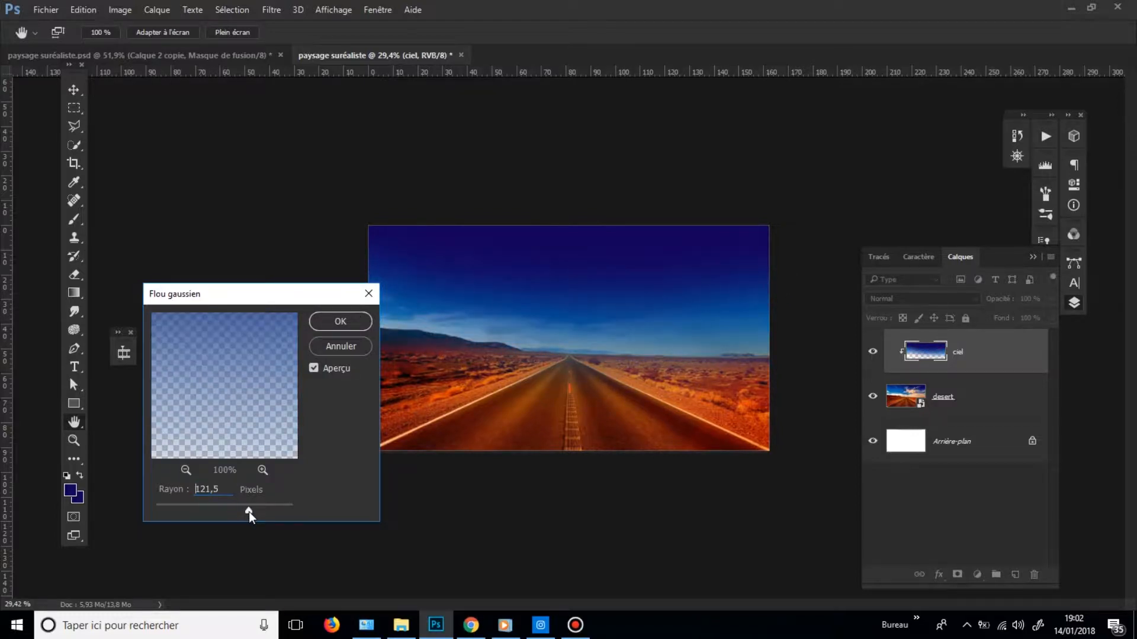
click(341, 322)
key(e)
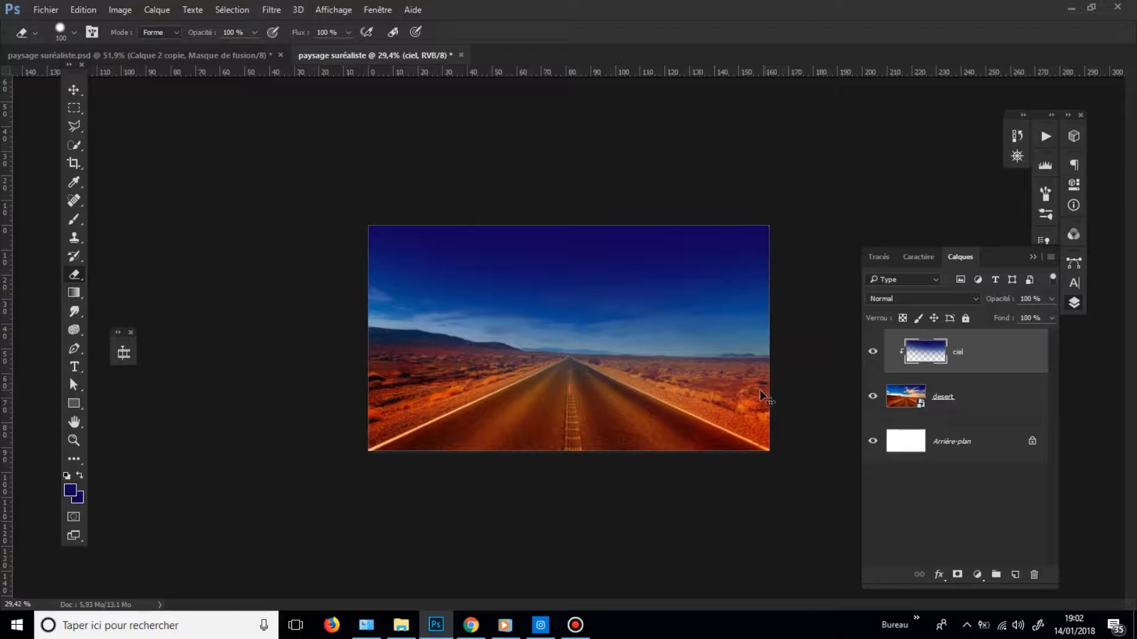
mouse_move(500, 421)
alt+mouse_down()
mouse_move(535, 428)
mouse_move(508, 426)
alt+mouse_up()
key(ctrl+z)
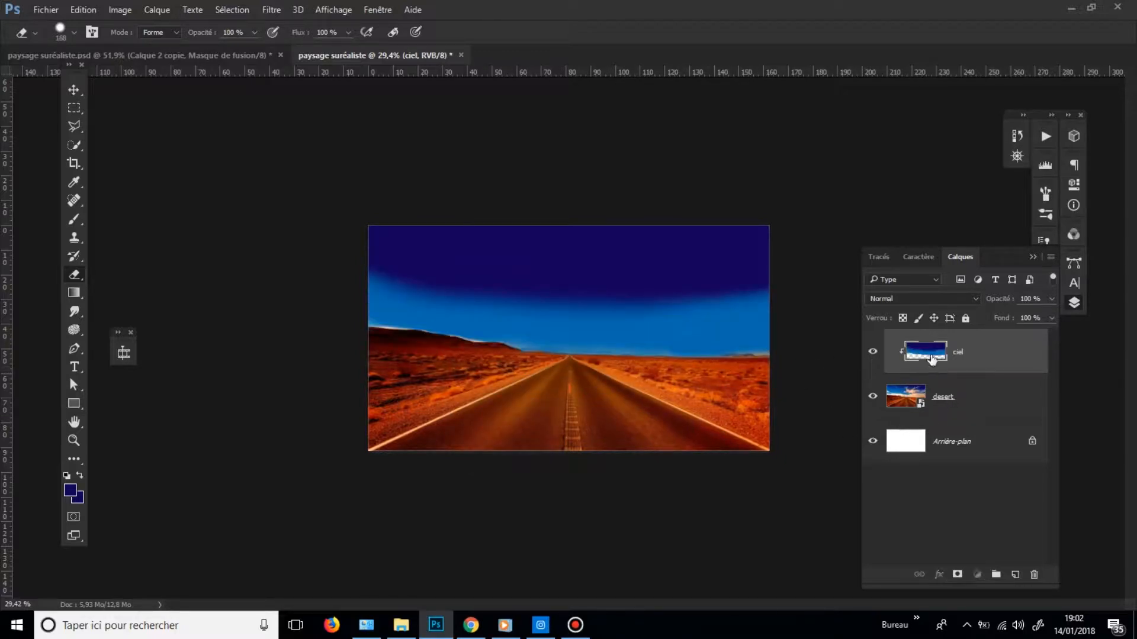
- Load the ciel layer's pixels as a selection, blur them with a 147.4 px Gaussian blur, and deselect
ctrl+click(927, 356)
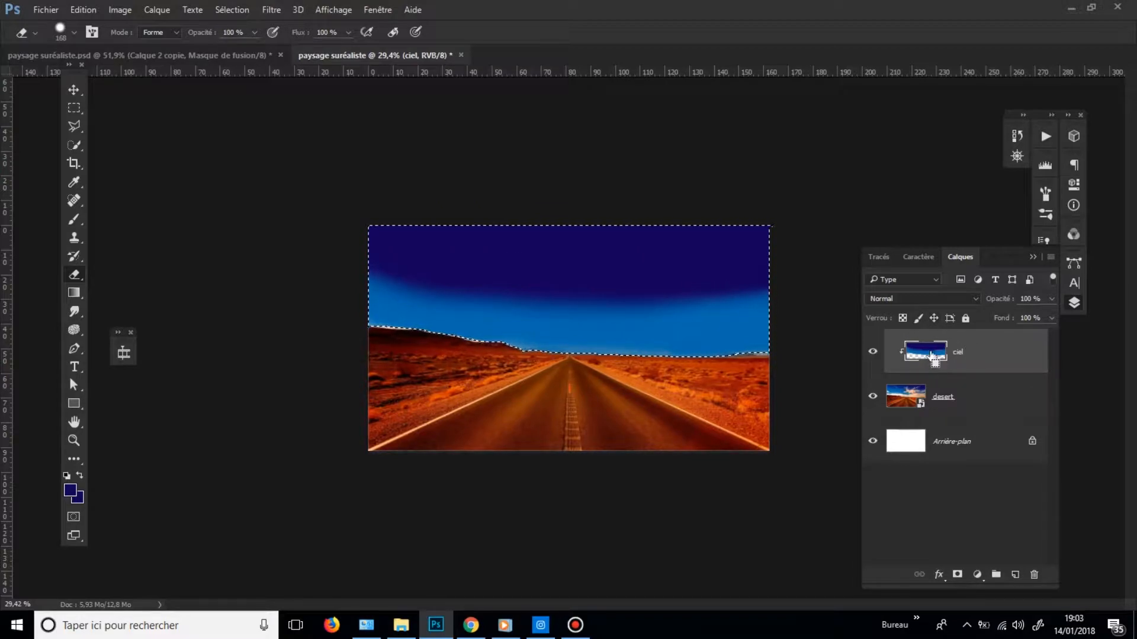
click(272, 10)
mouse_move(313, 203)
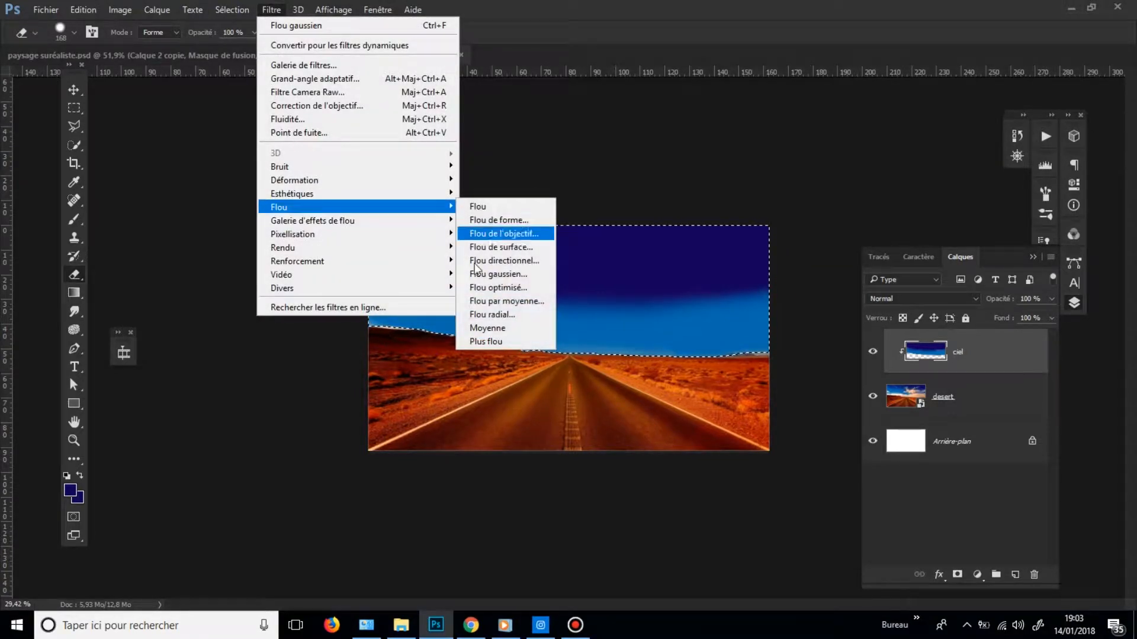
click(496, 273)
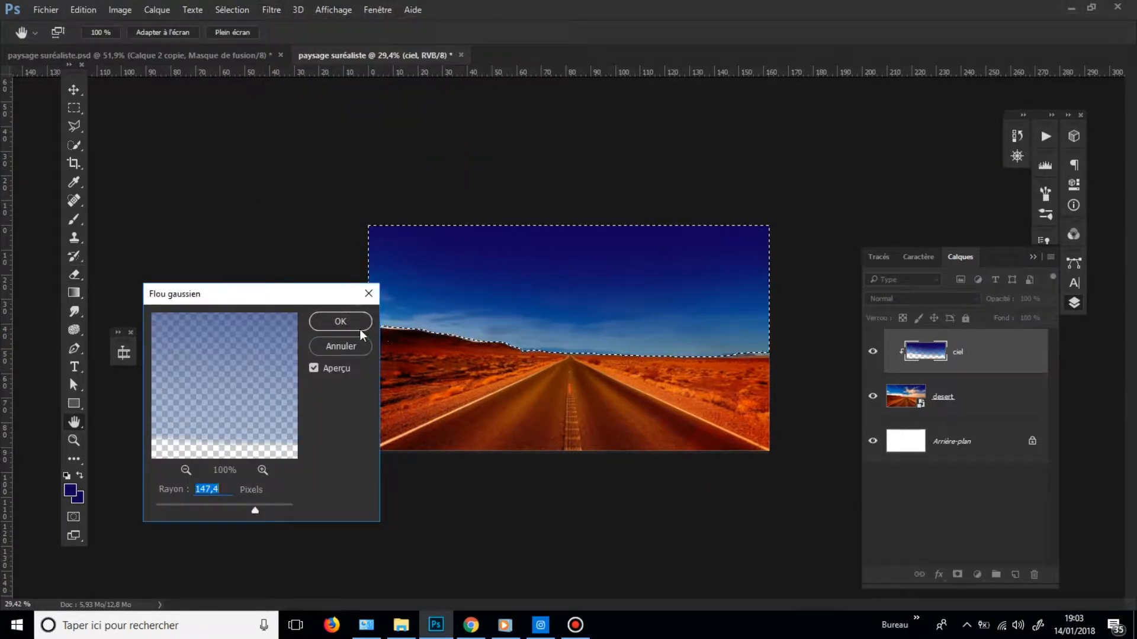
click(339, 322)
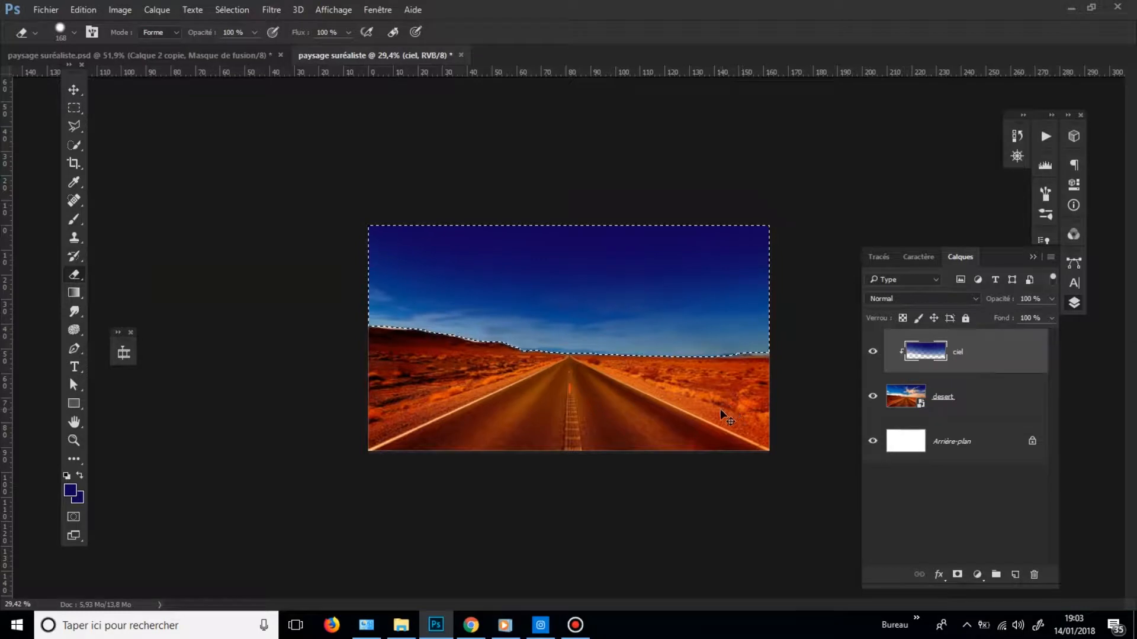
key(ctrl+d)
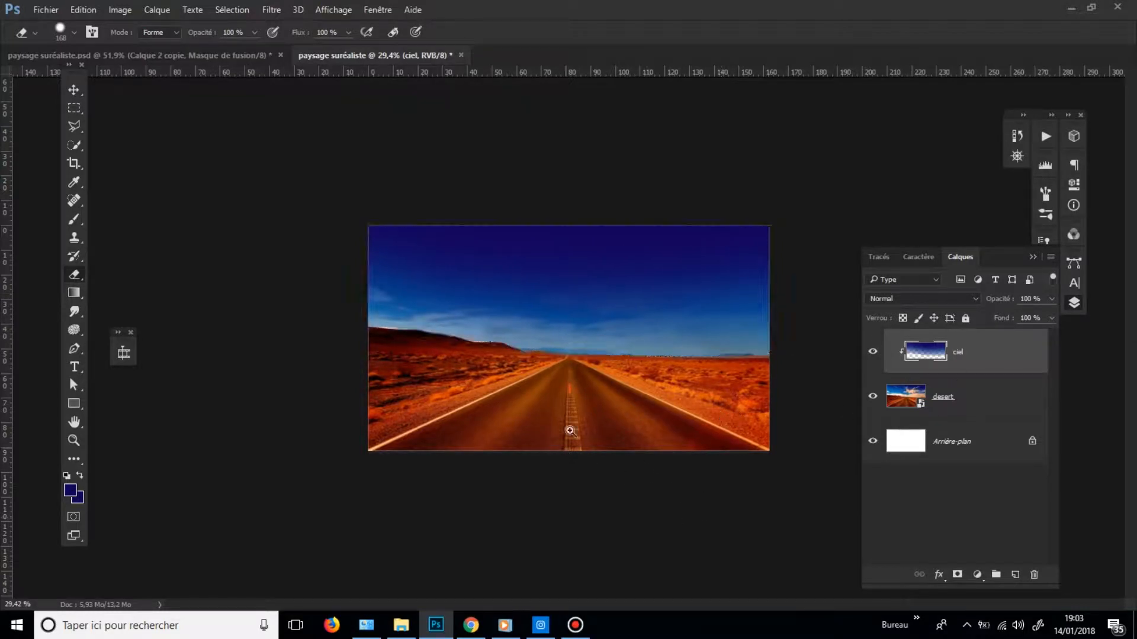
- Compare the blurred sky with the original photo by hiding the ciel layer and showing it again
mouse_move(620, 382)
mouse_down()
mouse_move(583, 383)
mouse_move(633, 391)
mouse_move(610, 388)
mouse_up()
drag(610, 318, 586, 315)
drag(583, 312, 553, 312)
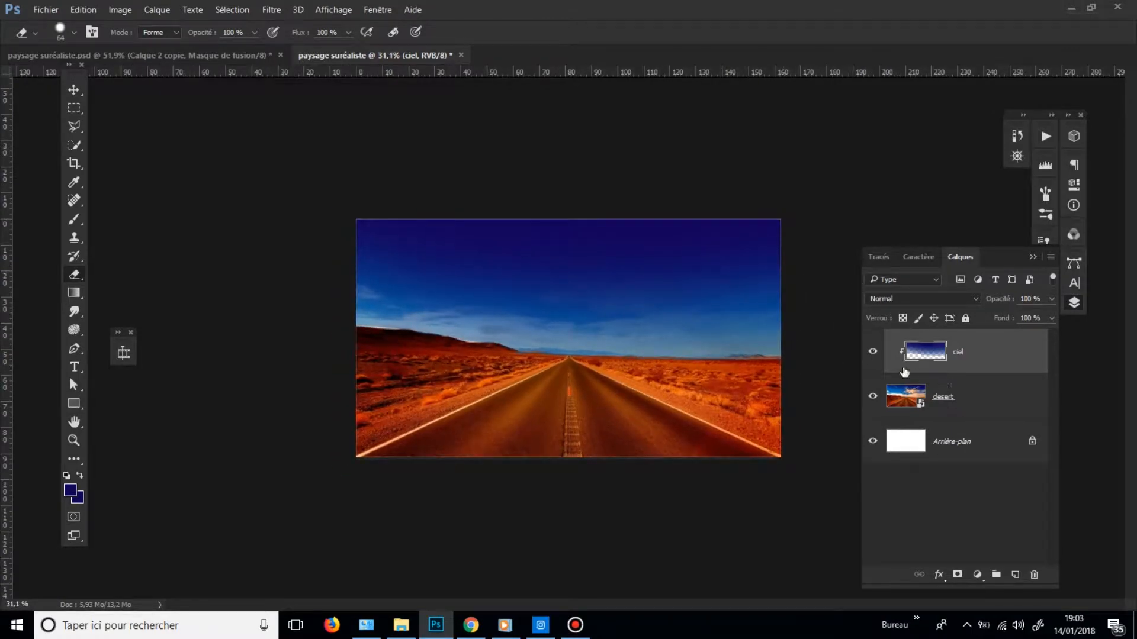
click(873, 351)
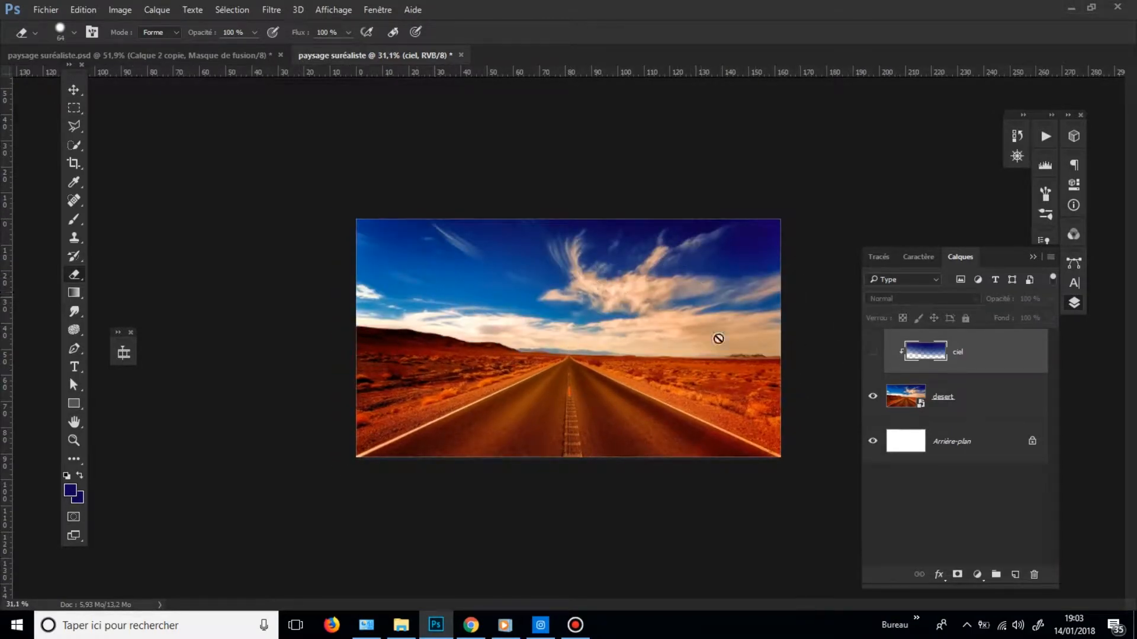
click(872, 354)
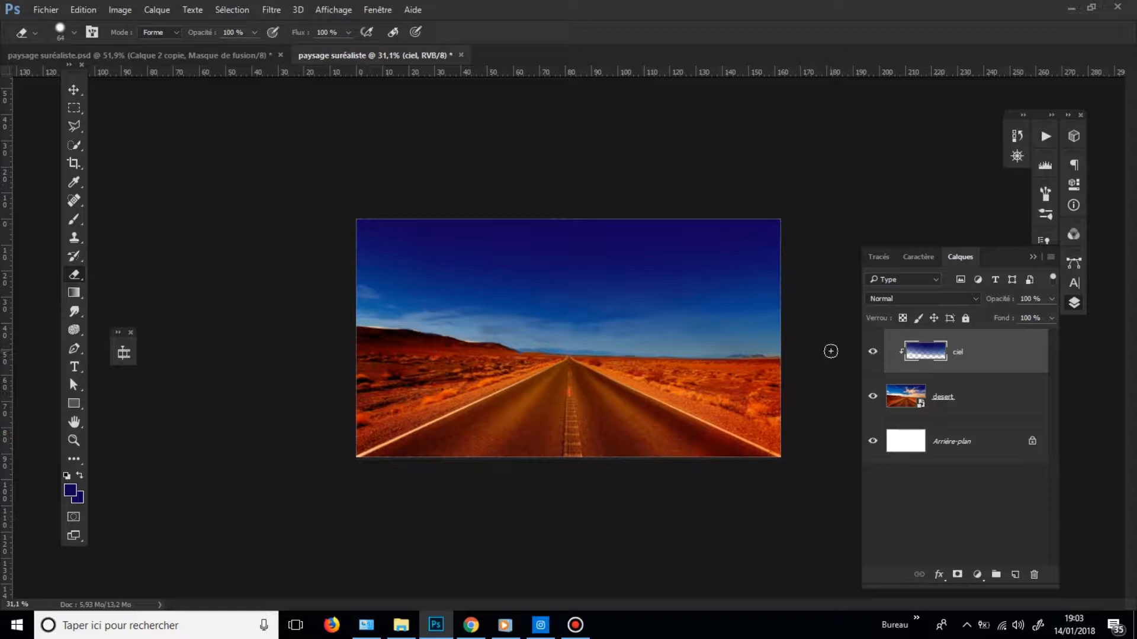
- Place planète.jpg from the project folder into the document above the ciel layer at its default size
click(400, 625)
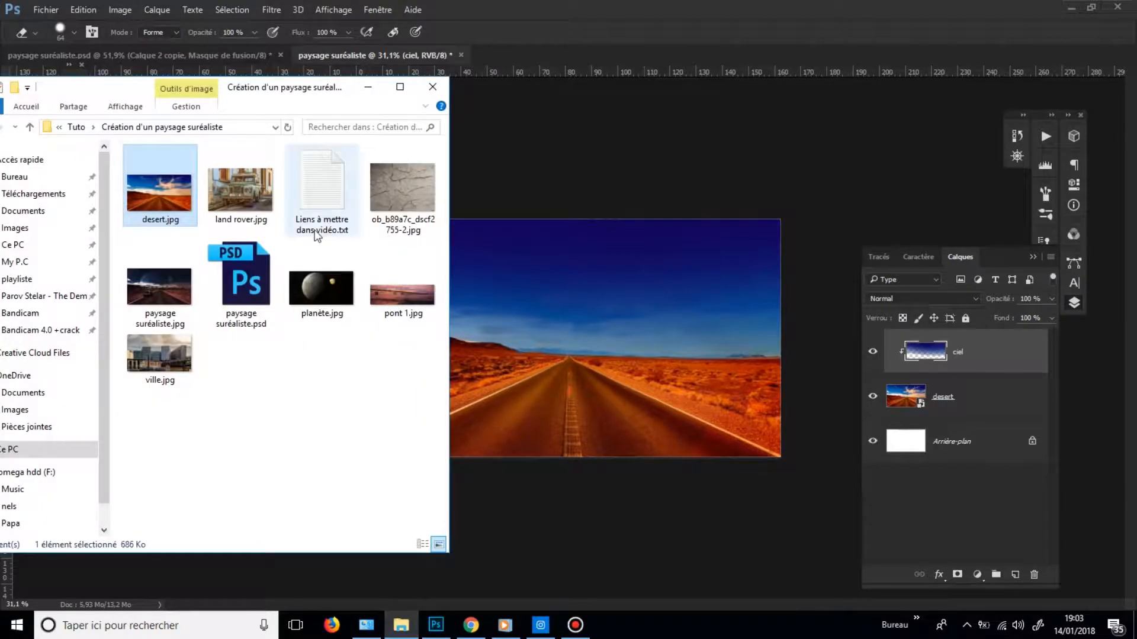
click(321, 309)
drag(320, 309, 639, 275)
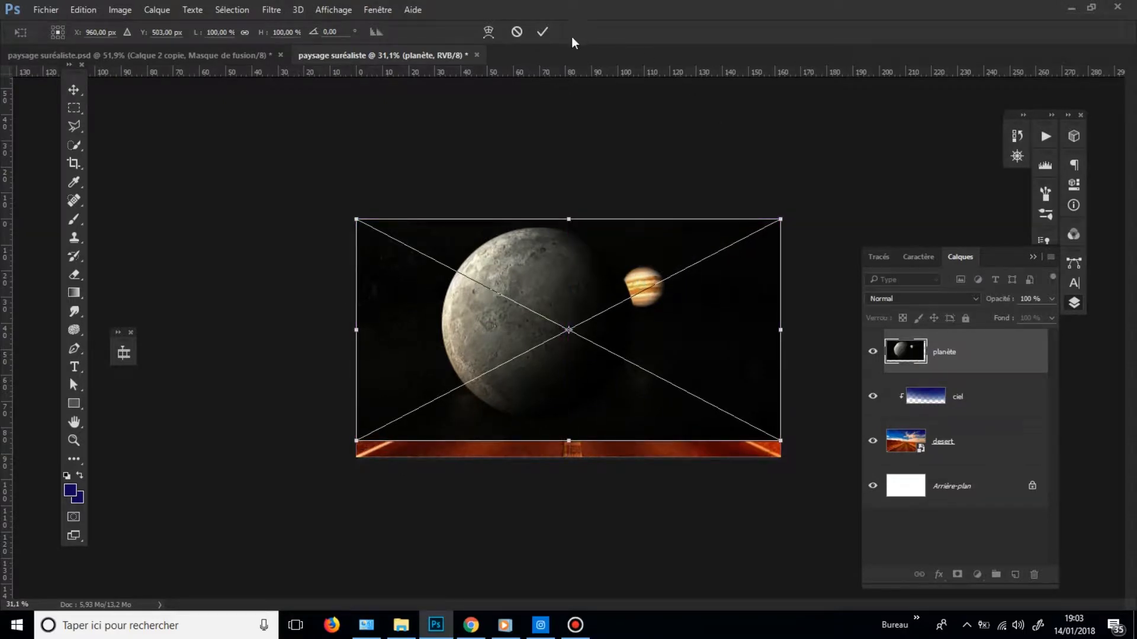
click(542, 32)
key(e)
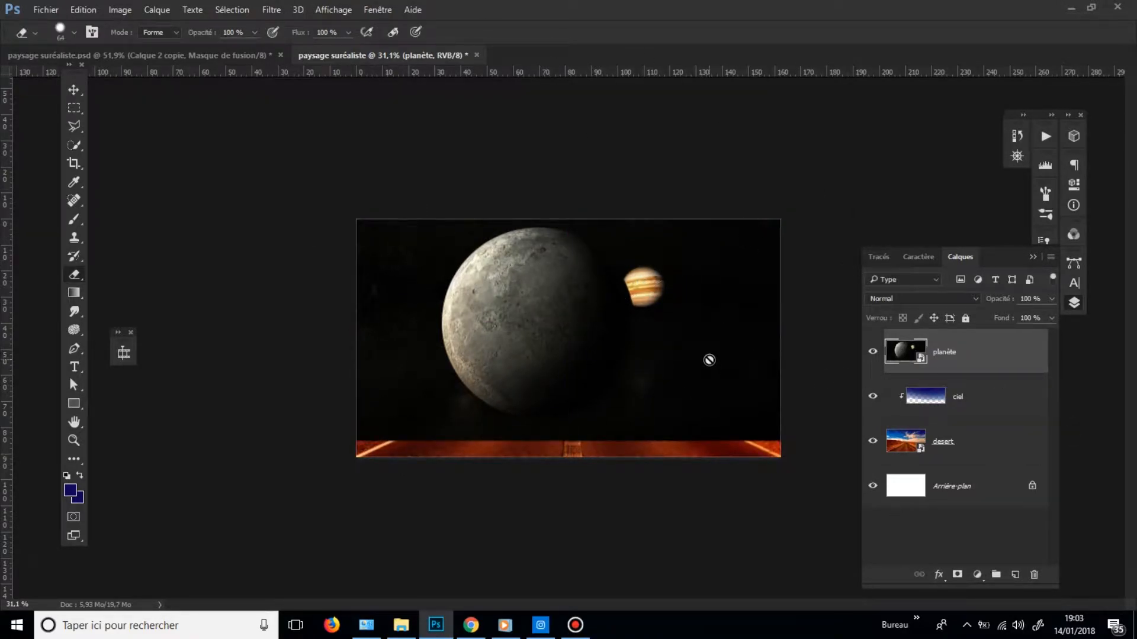
- Set the planète layer's blend mode to Lumière tamisée
click(916, 300)
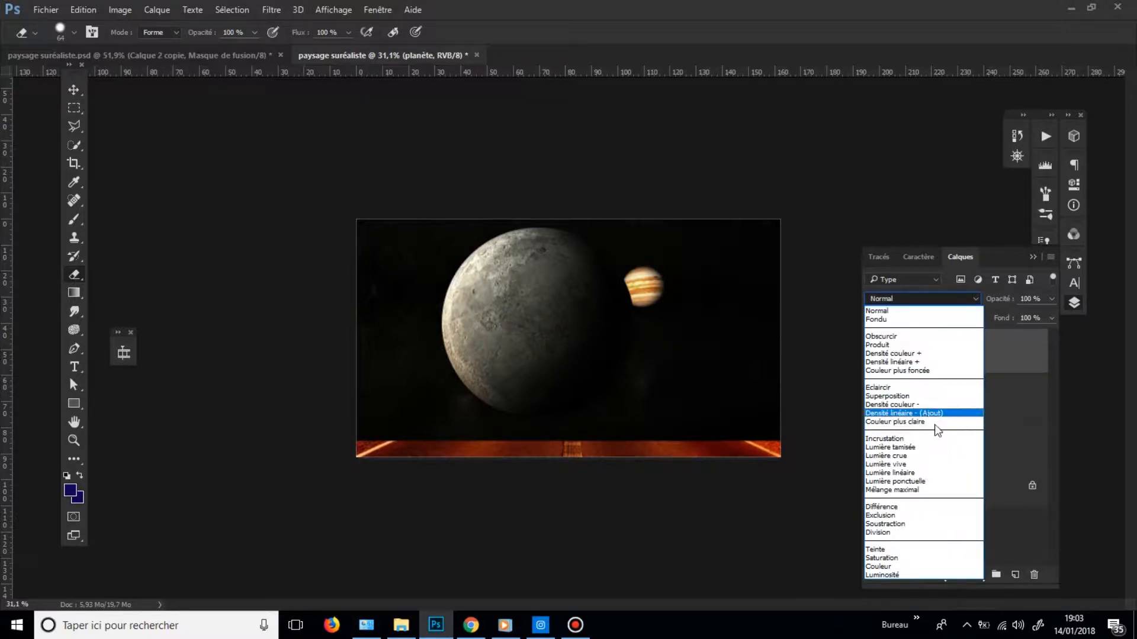
click(936, 448)
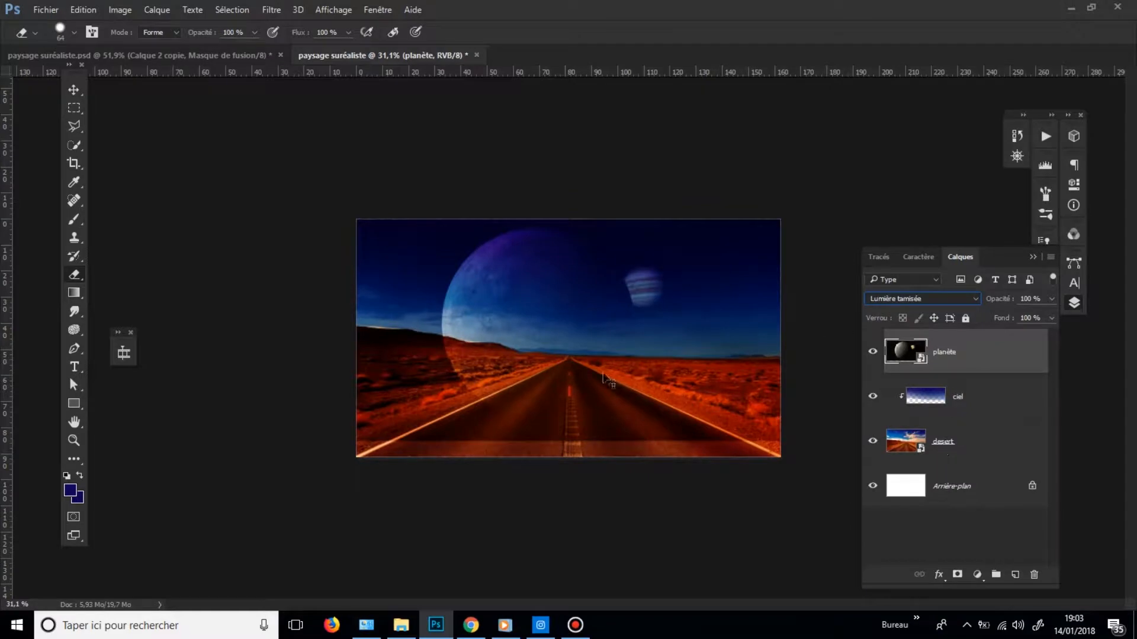
scroll(604, 363, up, 1)
- Try other blend modes on the planète layer, including Produit, Eclaircir, Superposition and Incrustation, and return to Lumière tamisée
click(926, 299)
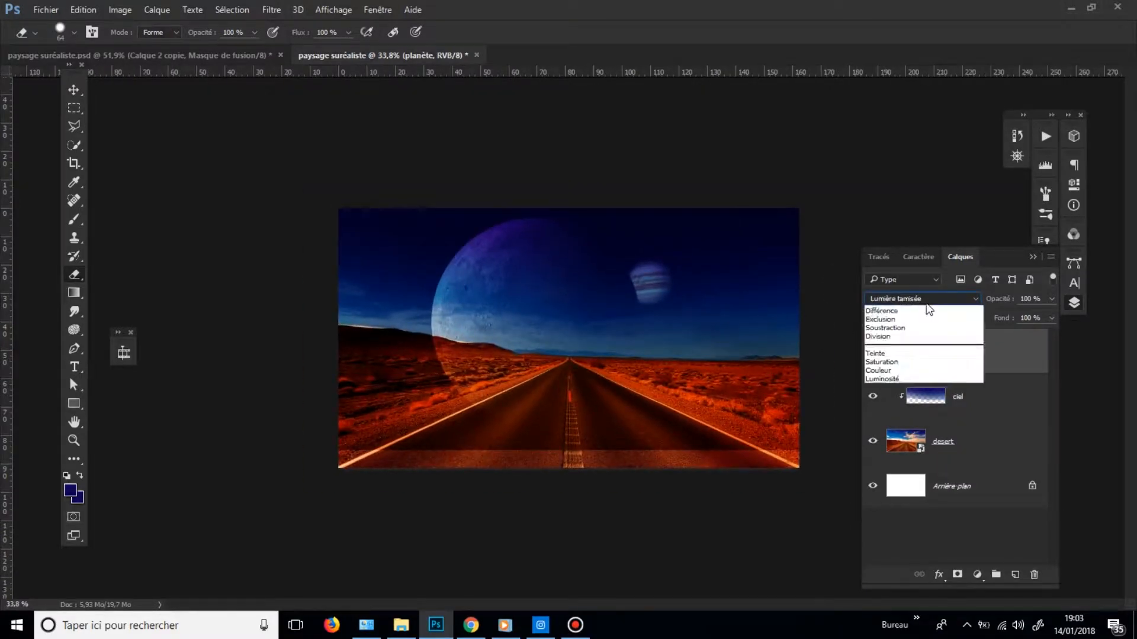
click(917, 312)
key(Down)
key(Down)
key(Down)
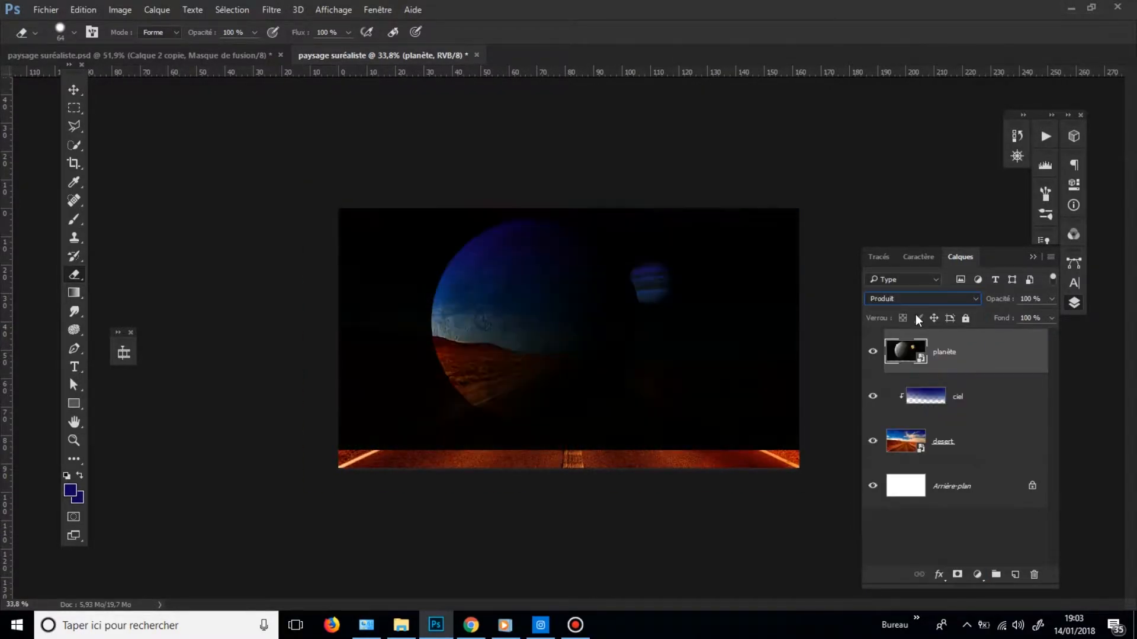
key(Down)
key(Down)
key(Down)
key(Down)
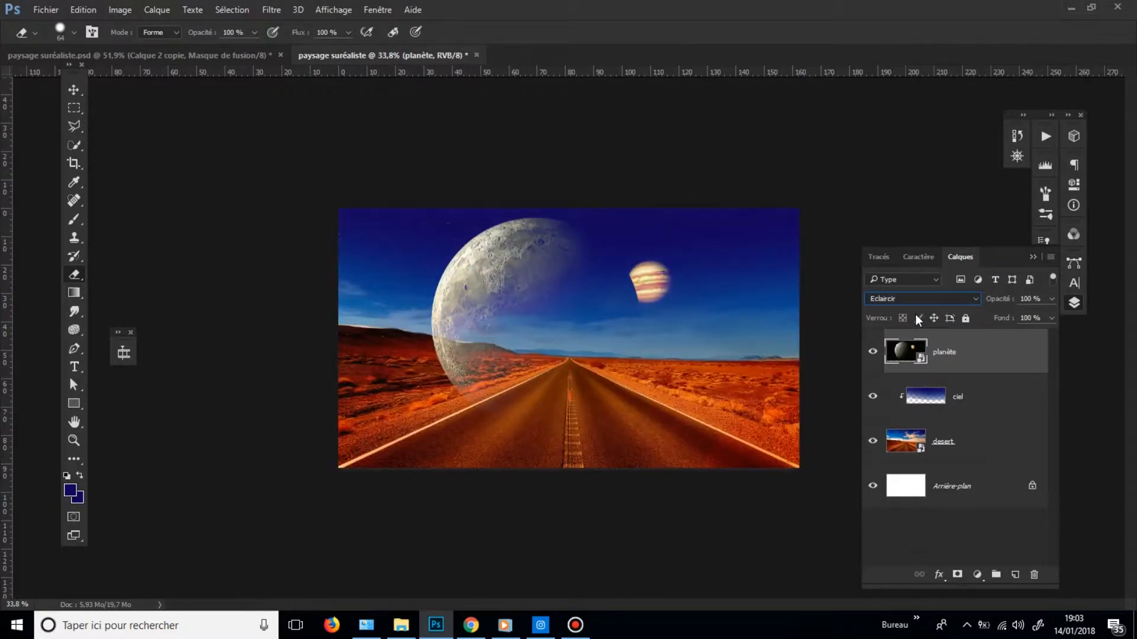
key(Down)
key(Up)
key(Down)
key(Up)
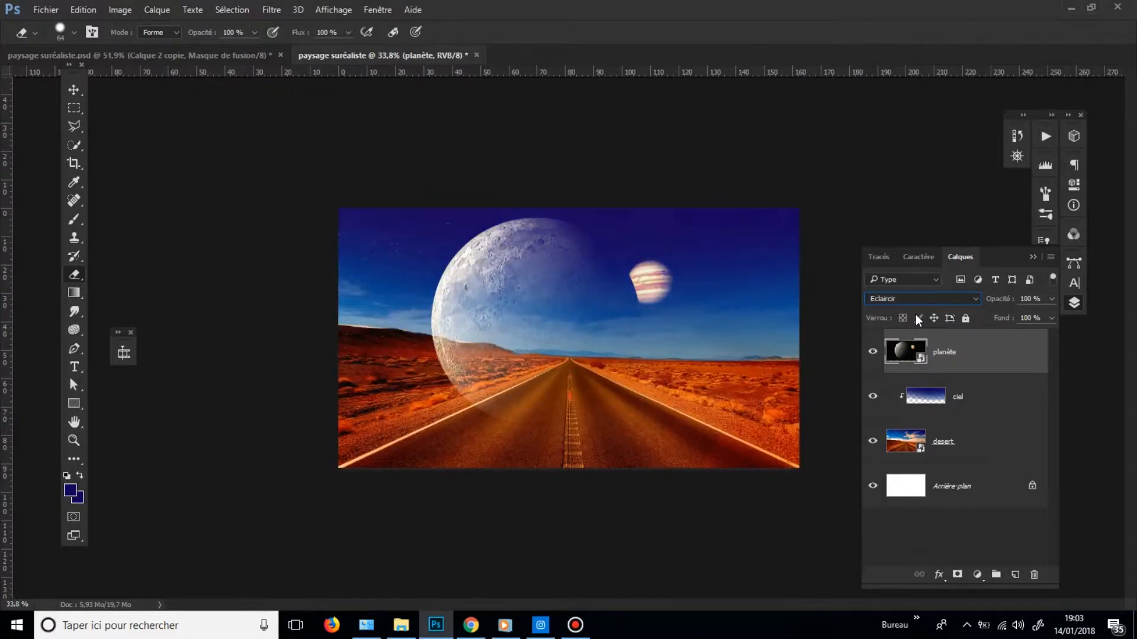
key(Down)
key(Down)
key(Down)
key(Down)
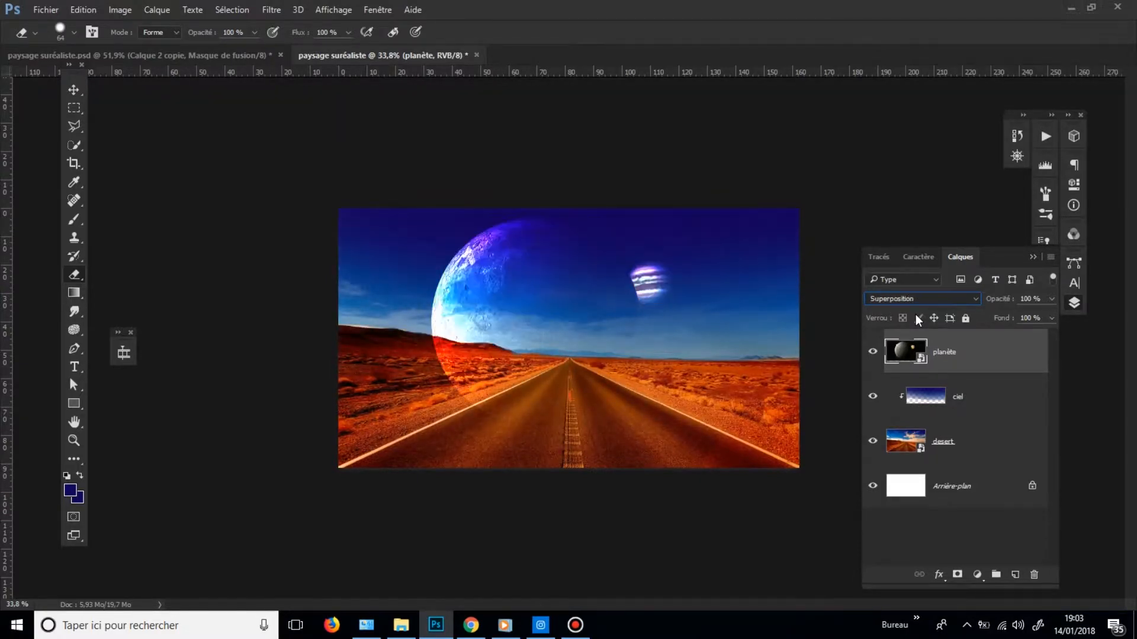
key(Down)
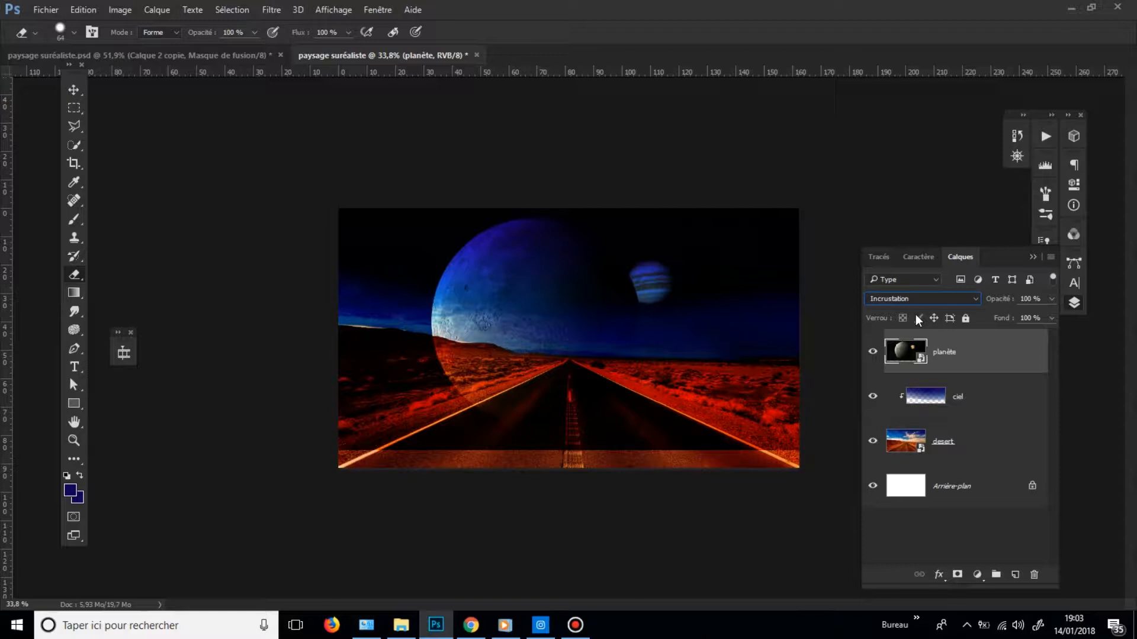
key(Down)
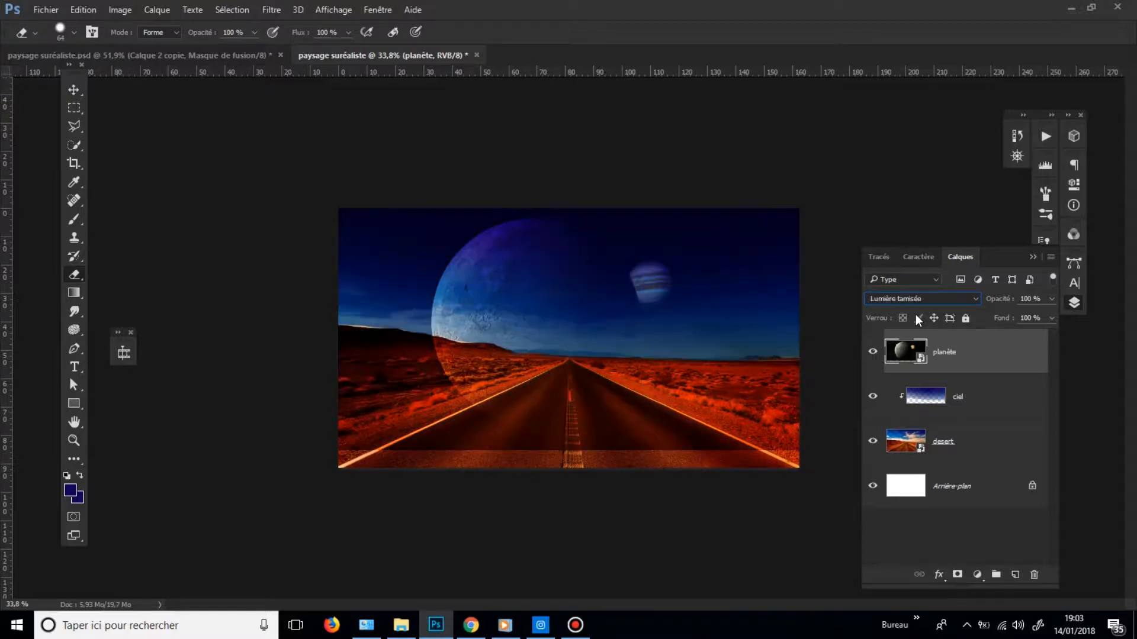
- Add a layer mask to the planète layer
click(1074, 304)
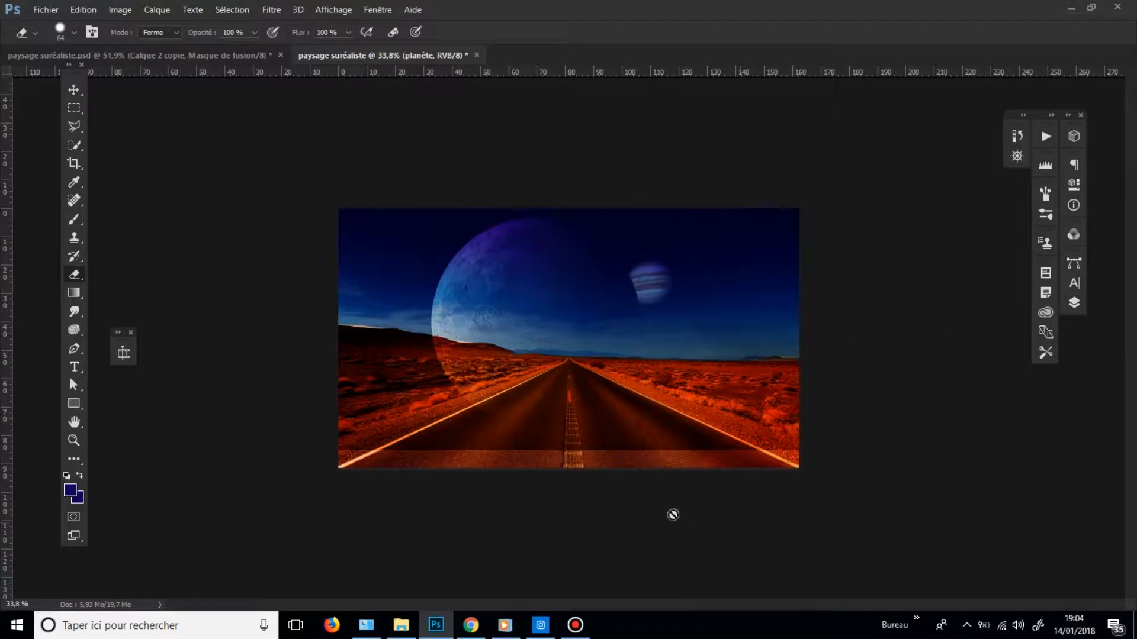
key(ctrl+space)
mouse_move(516, 428)
mouse_down()
mouse_move(539, 421)
mouse_move(530, 425)
mouse_up()
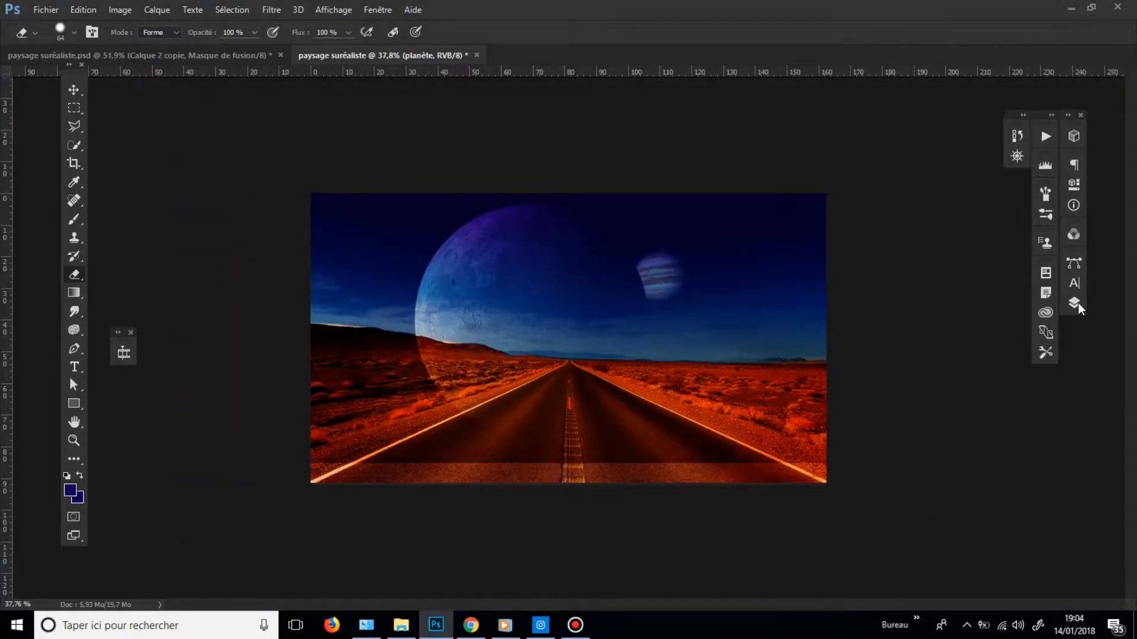
click(1074, 303)
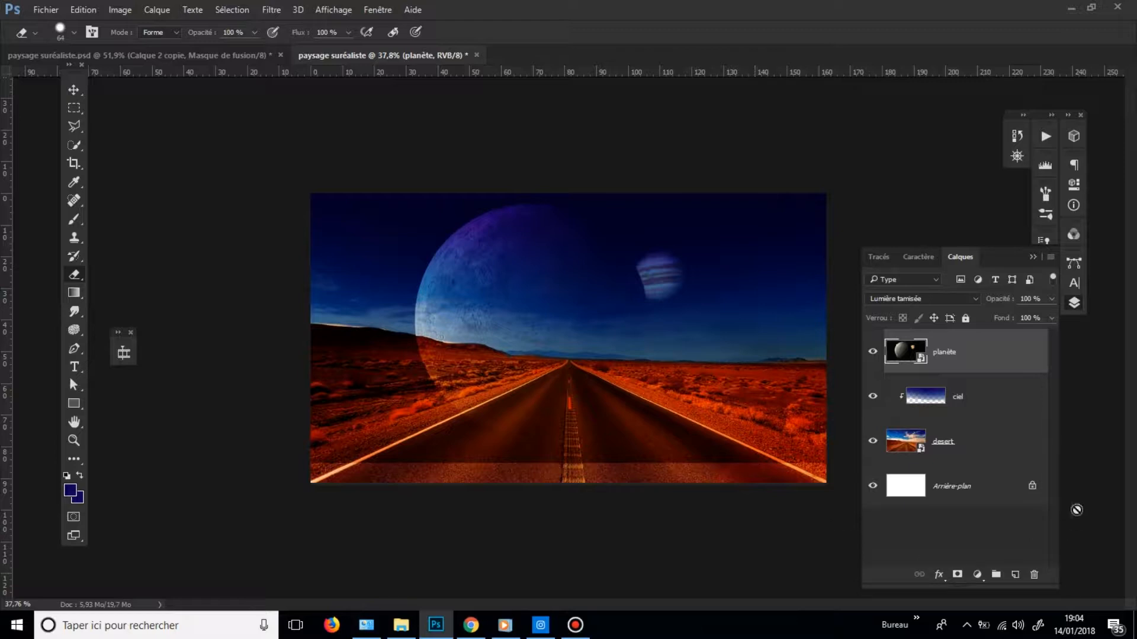
scroll(619, 398, down, 1)
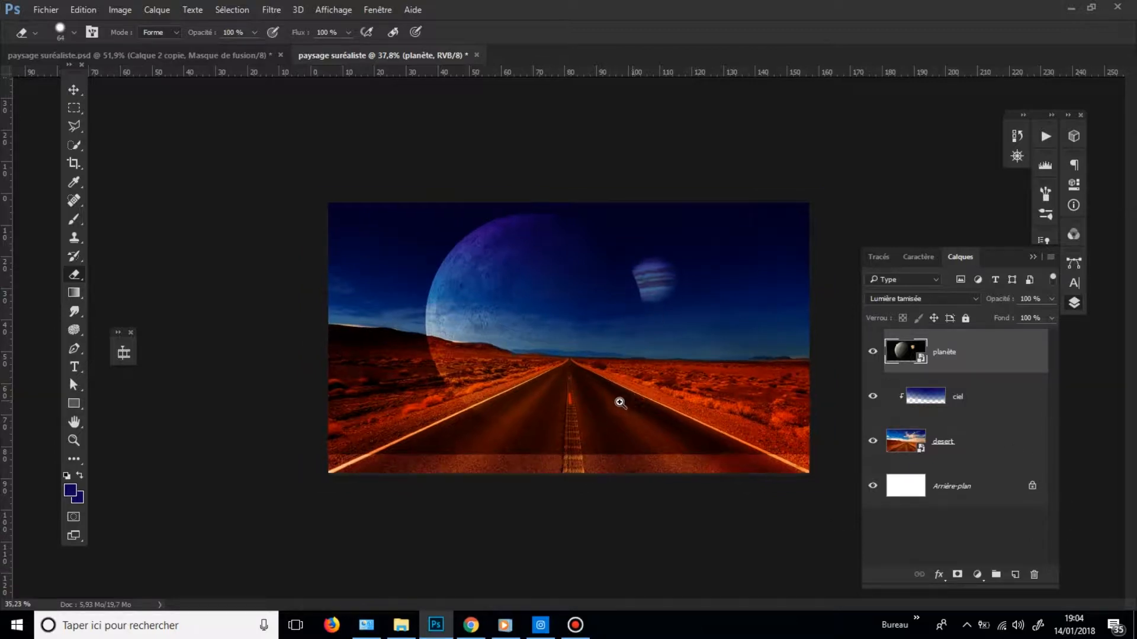
scroll(619, 398, up, 2)
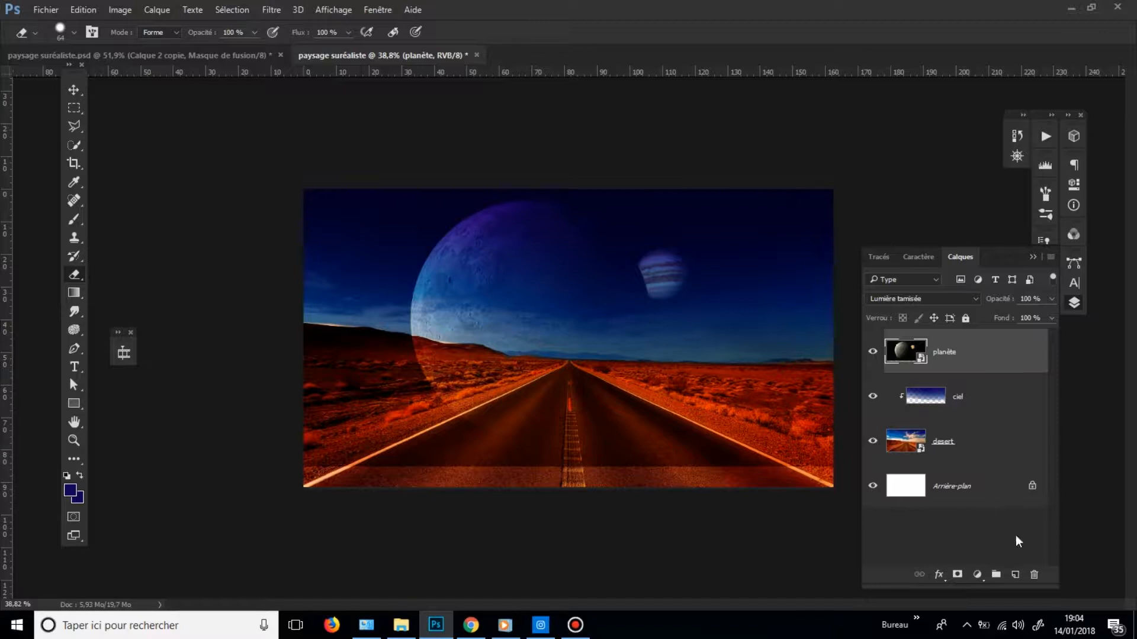
click(957, 574)
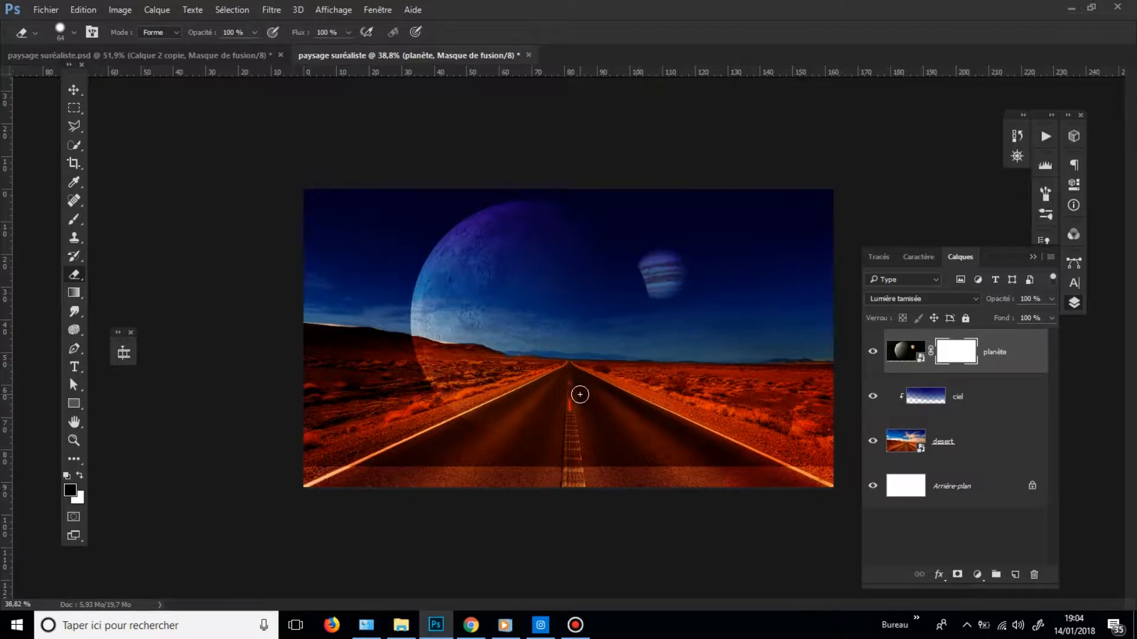
- Paint black with a soft brush on the planète layer's mask to hide the planet image over the road and lower ground
key(b)
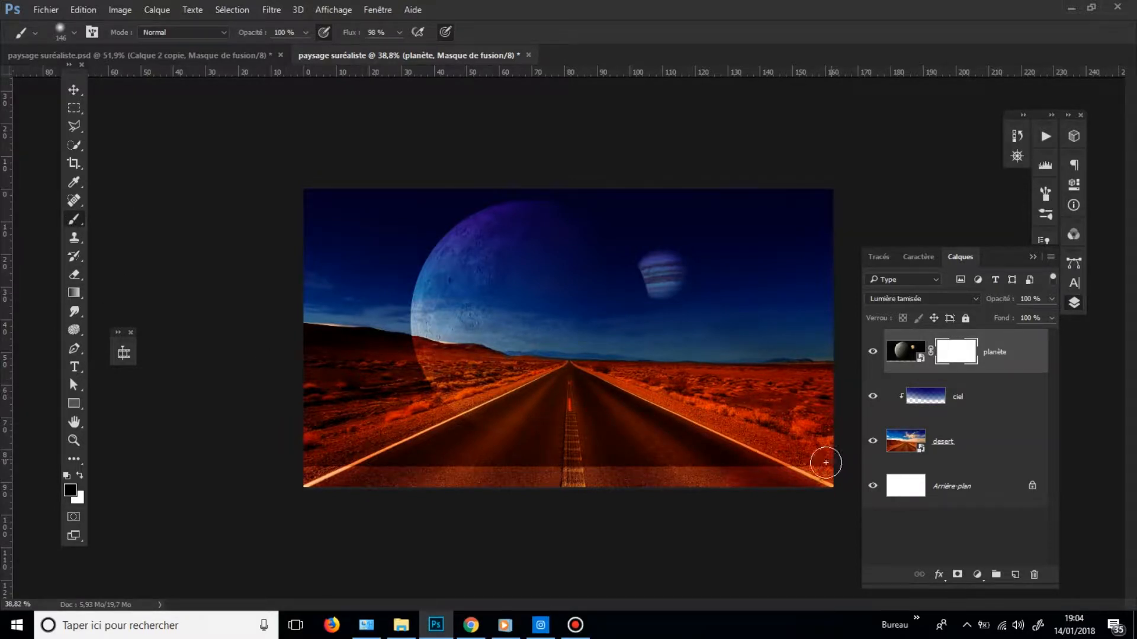
mouse_move(825, 462)
mouse_down()
mouse_move(695, 478)
mouse_move(671, 461)
mouse_move(524, 472)
mouse_move(265, 464)
mouse_move(353, 467)
mouse_move(391, 447)
mouse_move(707, 459)
mouse_move(677, 442)
mouse_move(804, 412)
mouse_move(710, 412)
mouse_move(889, 417)
mouse_move(448, 407)
mouse_up()
drag(451, 403, 225, 417)
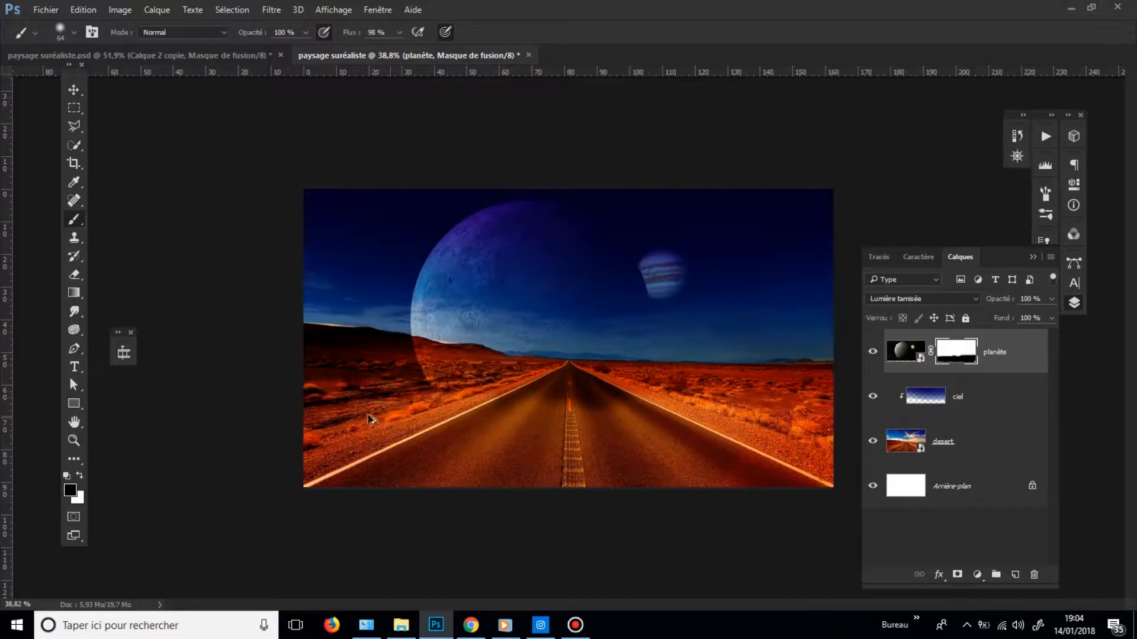
drag(376, 414, 389, 414)
mouse_move(308, 405)
mouse_down()
mouse_move(789, 413)
mouse_move(791, 399)
mouse_up()
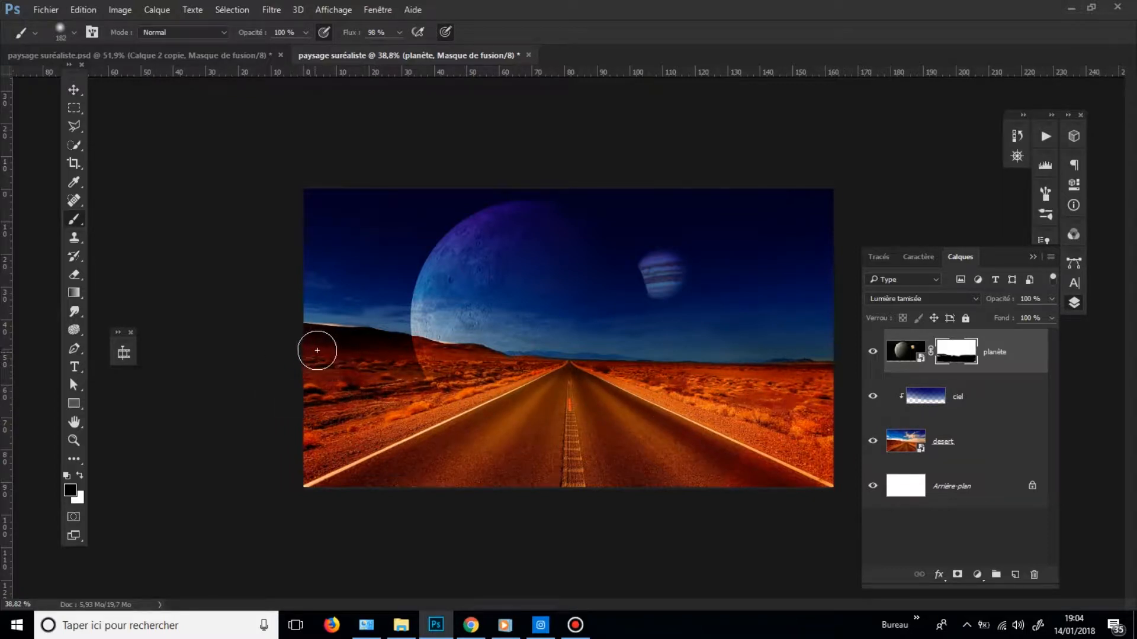
- Extend the black painting on the planète mask up to the hills and horizon and over the remaining desert ground
drag(367, 350, 330, 337)
key(ctrl+plus)
key(ctrl+plus)
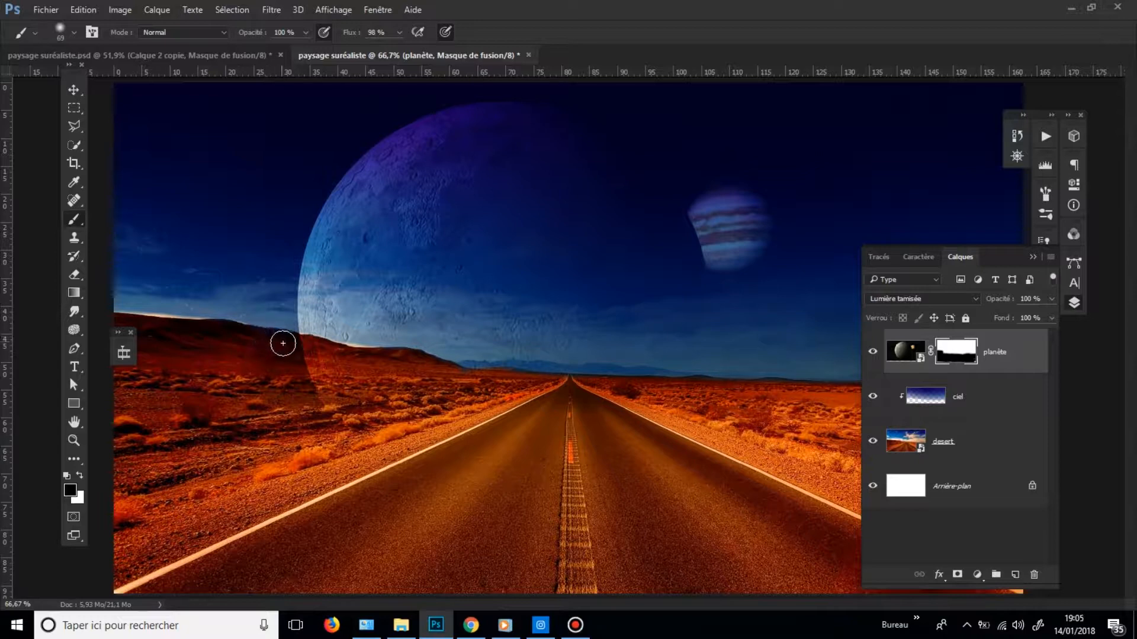
mouse_move(283, 344)
mouse_down()
mouse_move(374, 367)
mouse_move(406, 360)
mouse_move(478, 385)
mouse_move(638, 396)
mouse_up()
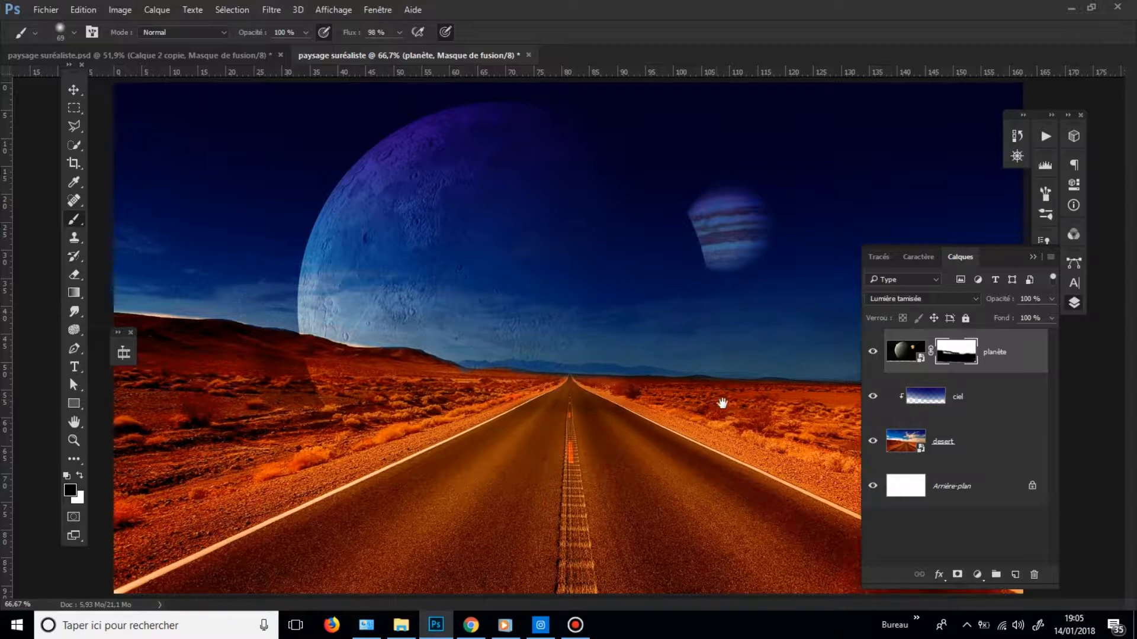
click(1074, 304)
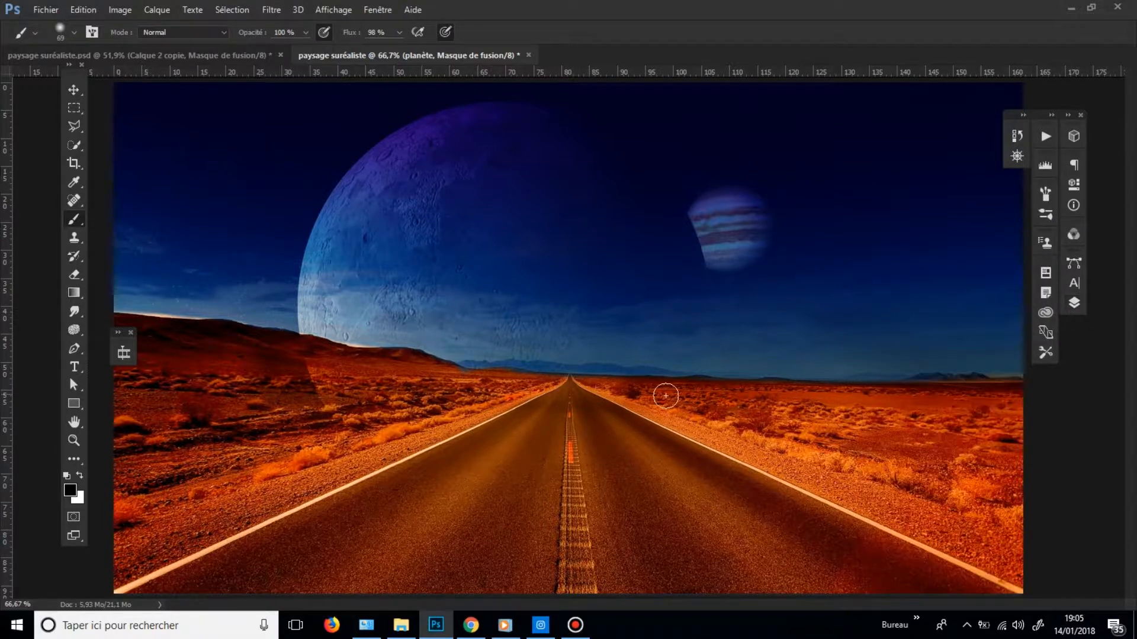
drag(629, 392, 1006, 395)
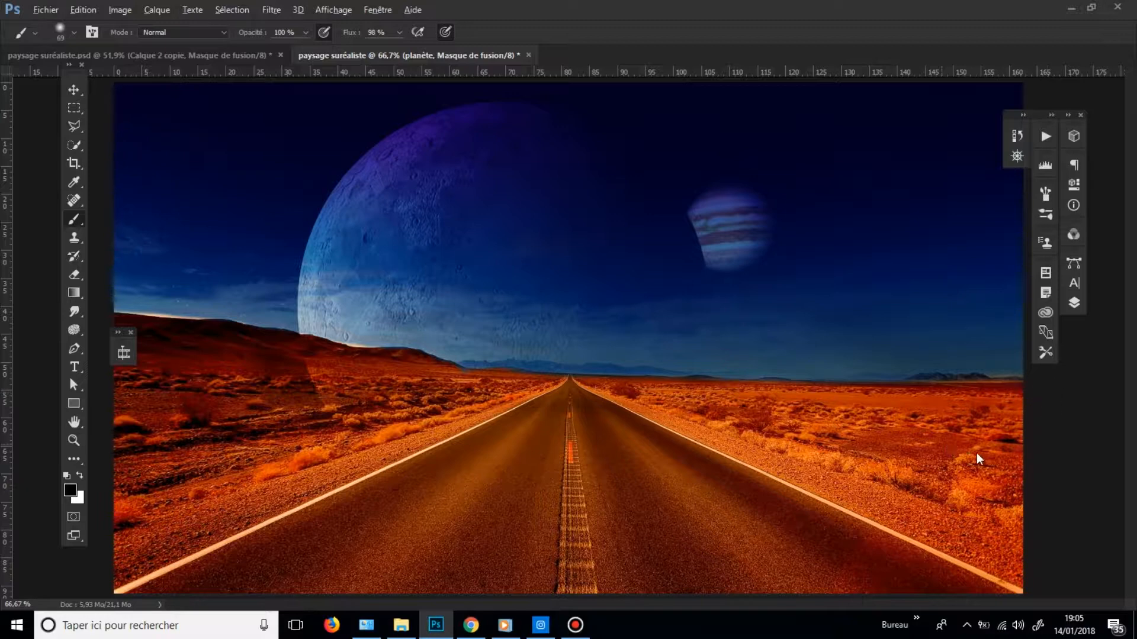
drag(976, 454, 1008, 456)
mouse_move(328, 424)
mouse_down()
mouse_move(354, 412)
mouse_move(264, 391)
mouse_move(216, 397)
mouse_move(162, 381)
mouse_up()
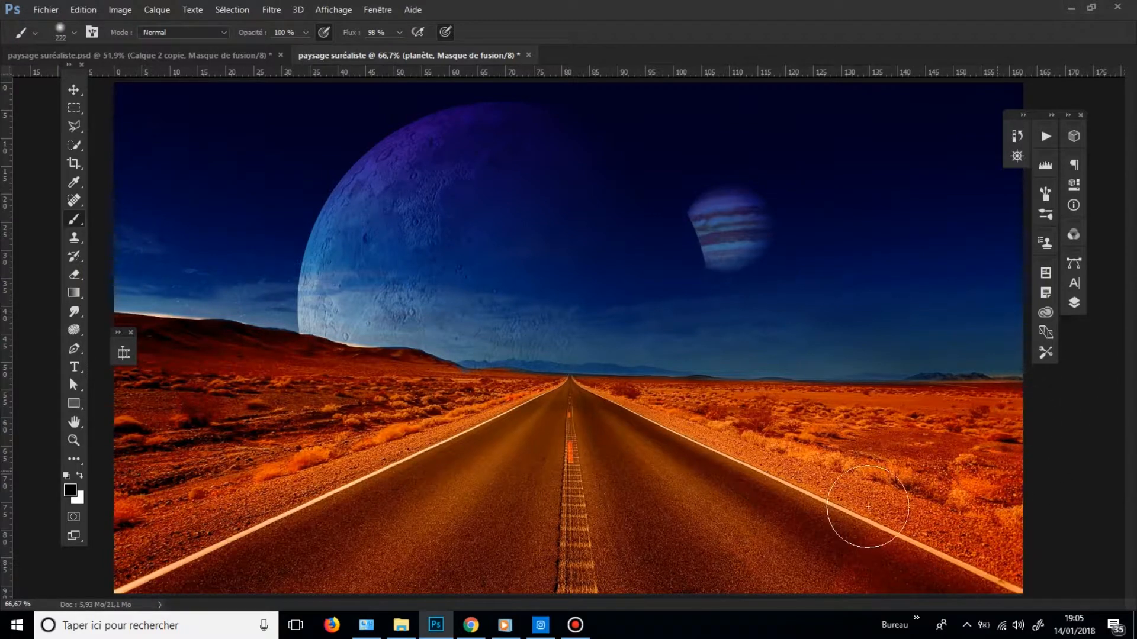
mouse_move(873, 502)
mouse_down()
mouse_move(851, 495)
mouse_move(867, 493)
mouse_up()
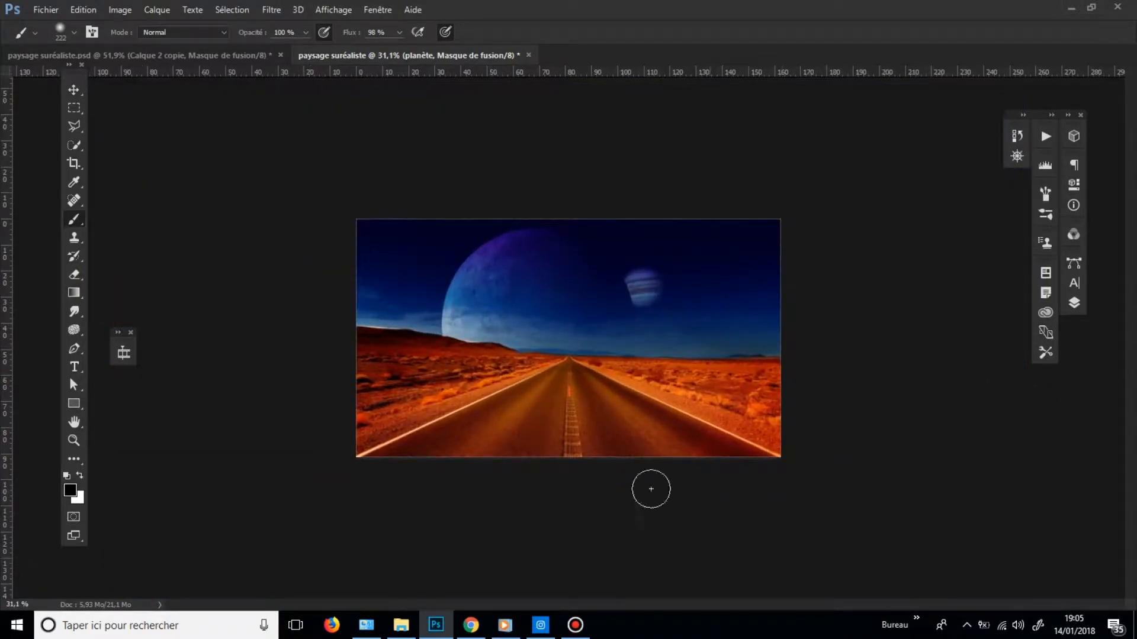
- Make a rectangular selection of the ground below the horizon and make the desert layer active for brush work
key(m)
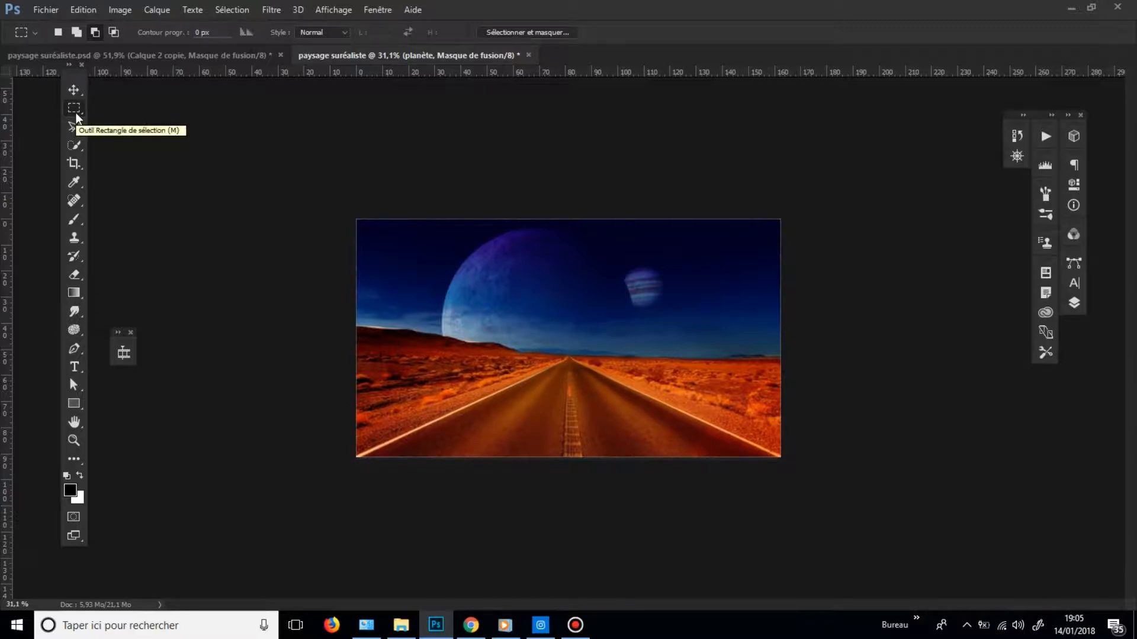
drag(780, 457, 244, 360)
ctrl+click(543, 434)
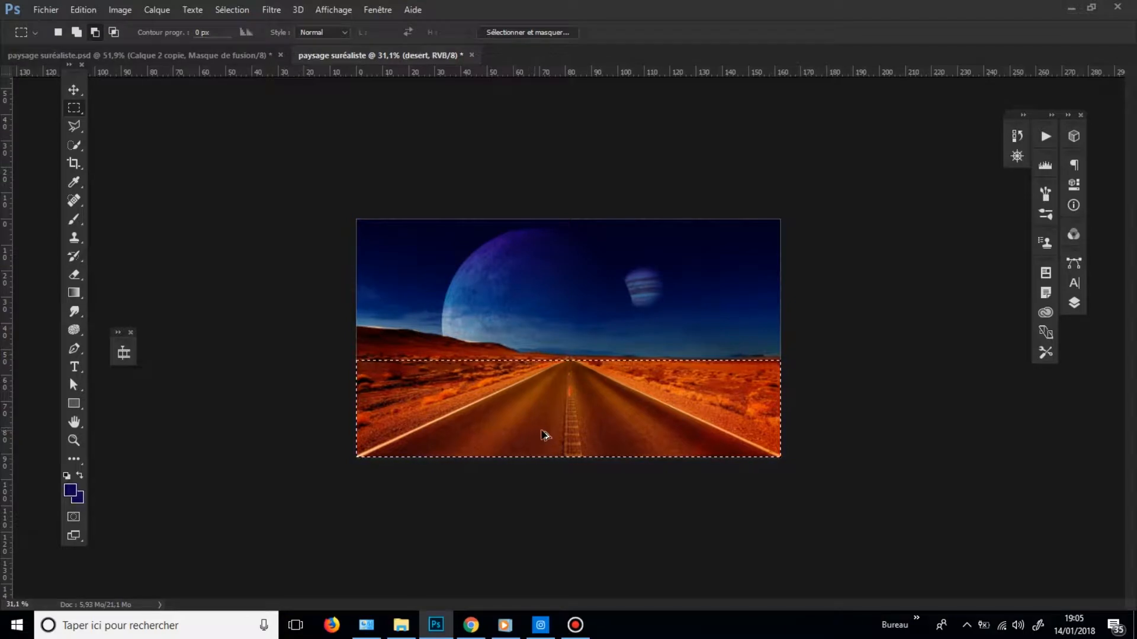
key(b)
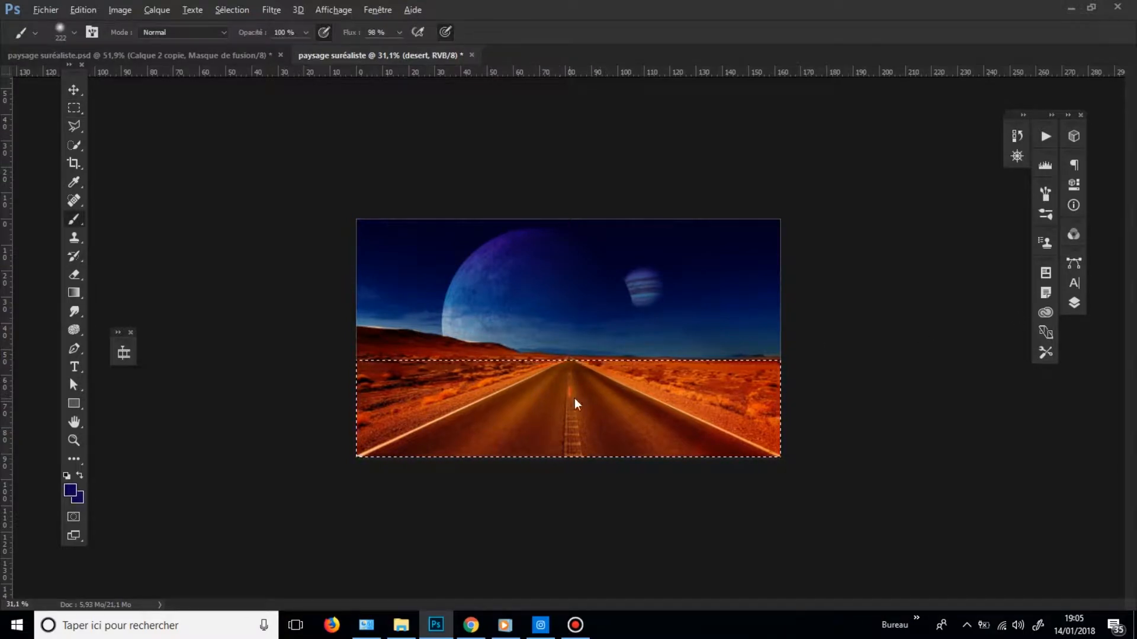
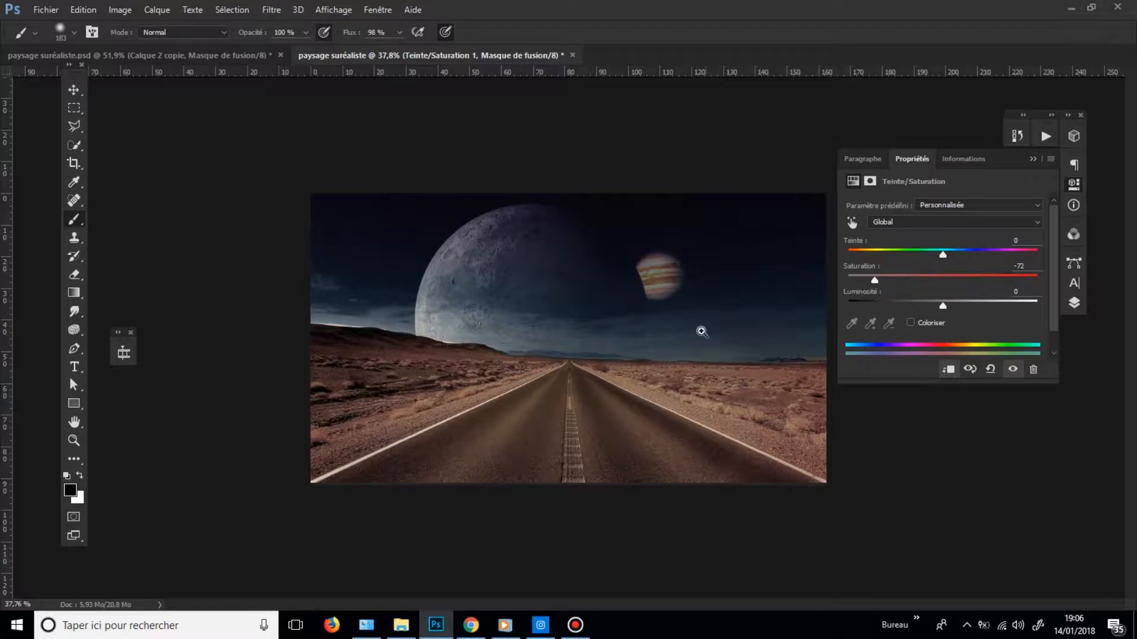
- Place land rover.jpg from the project folder into the composite
drag(701, 331, 677, 334)
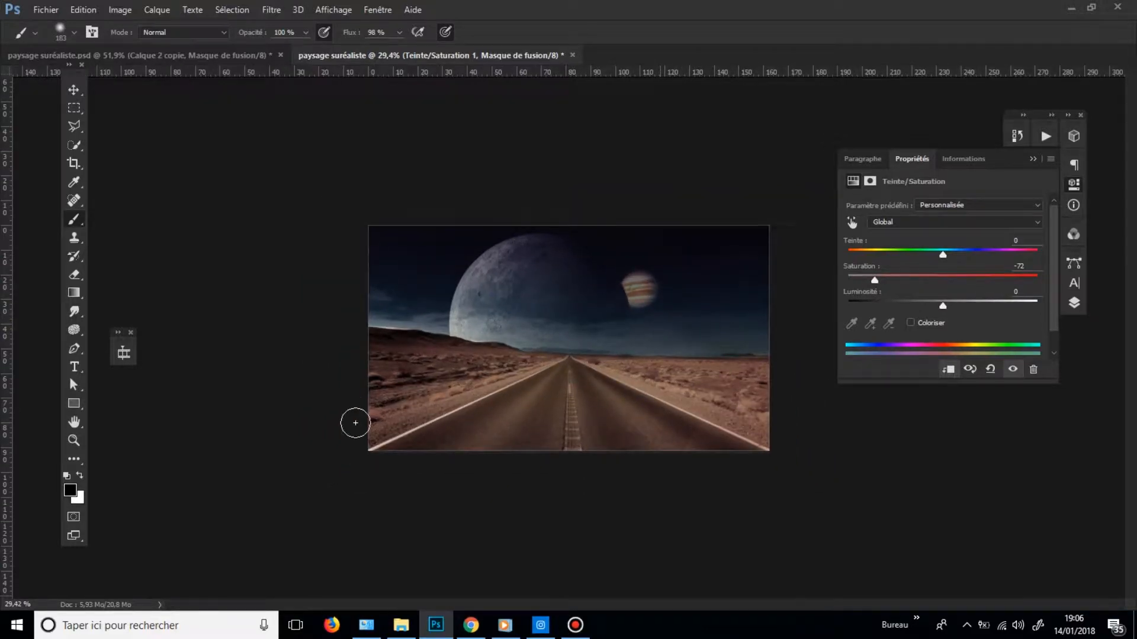
click(401, 626)
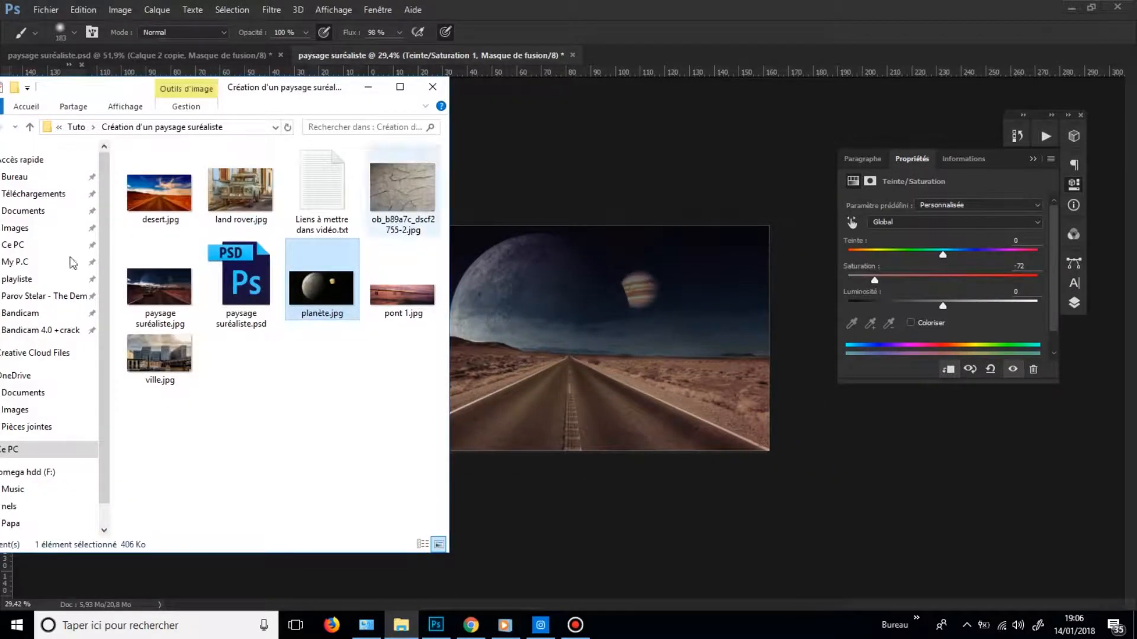
drag(286, 96, 244, 122)
drag(198, 237, 677, 302)
drag(635, 354, 632, 359)
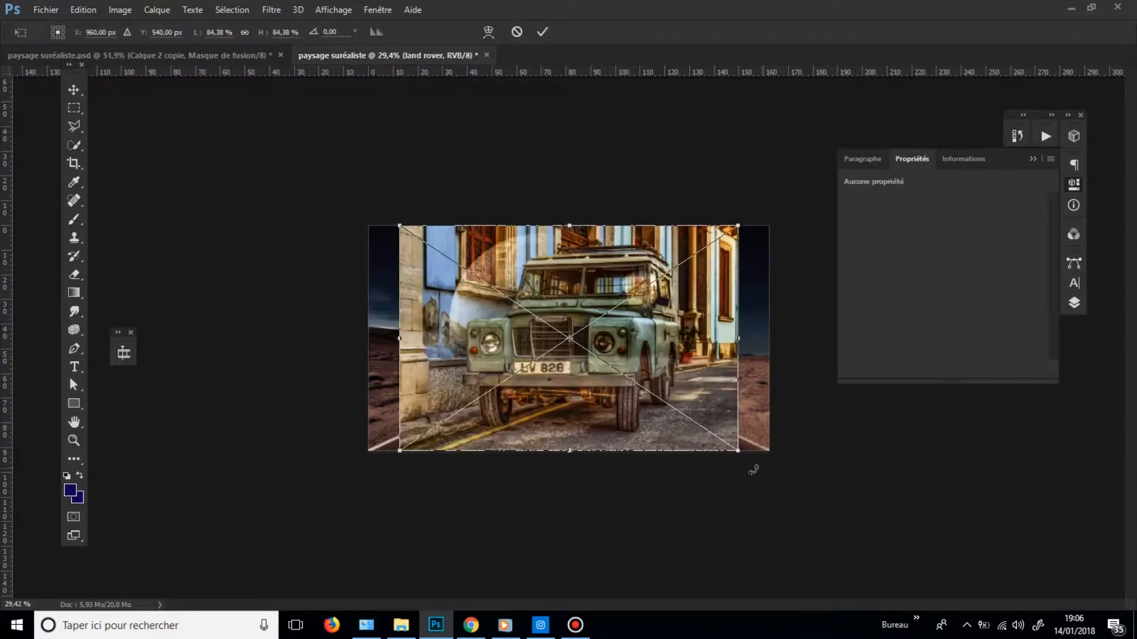
- Scale the land rover image down to about 38 % and position it over the left lane of the road
drag(738, 449, 641, 387)
drag(553, 309, 548, 359)
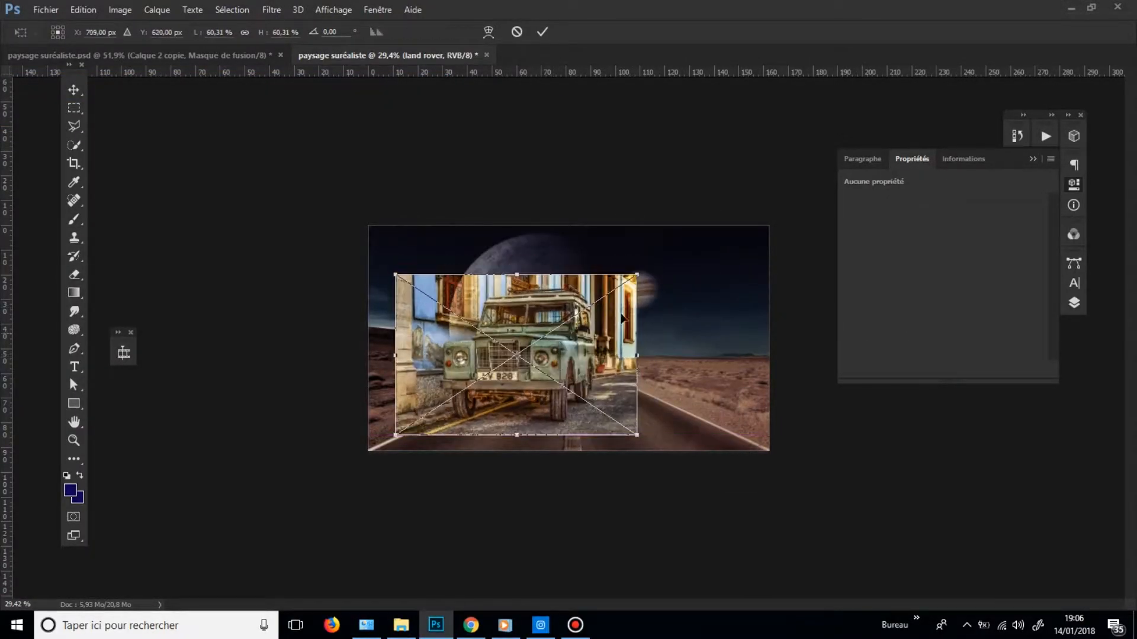
drag(639, 276, 549, 333)
drag(528, 386, 521, 389)
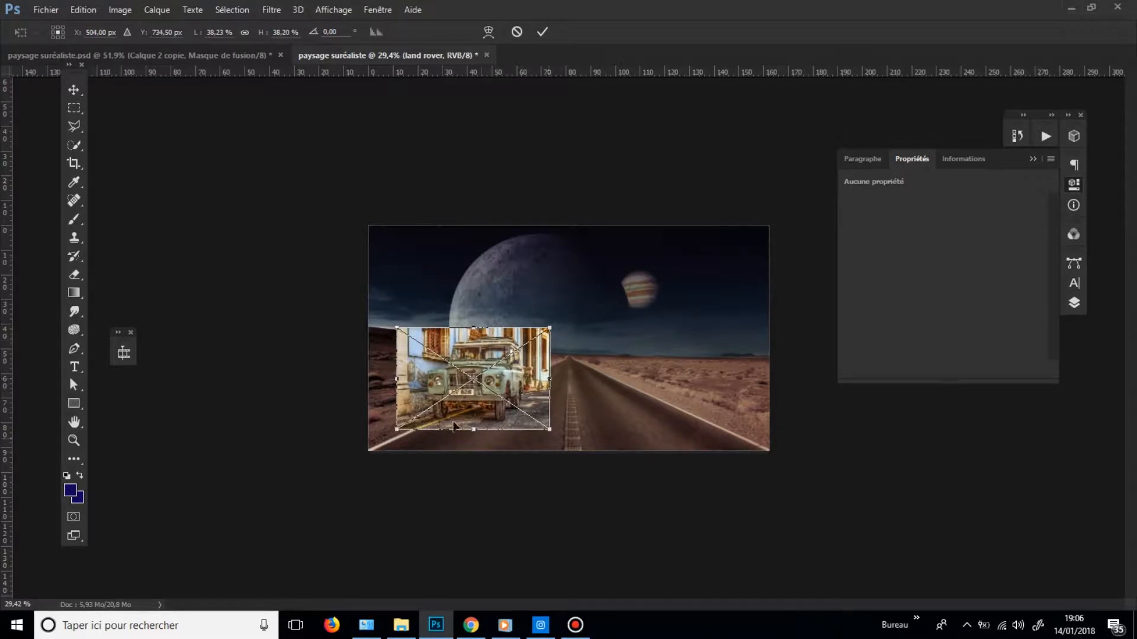
- Narrow the land rover image to about 36.4 % width, skew its right edge upward to follow the road, lower its upper-right corner slightly, and apply
scroll(455, 426, up, 5)
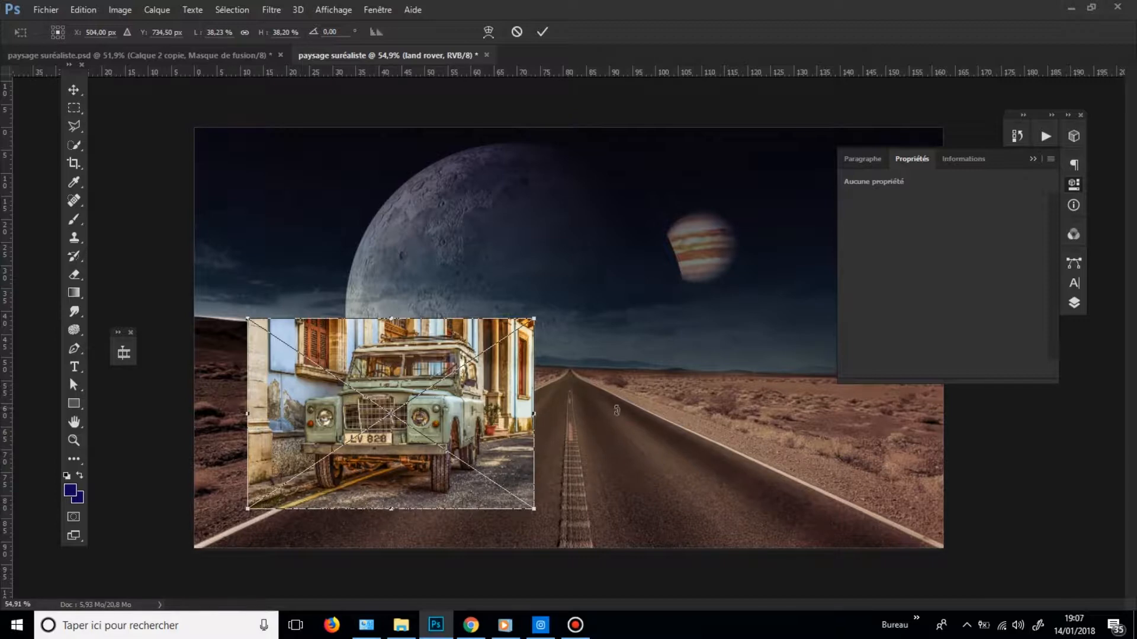
drag(534, 416, 520, 400)
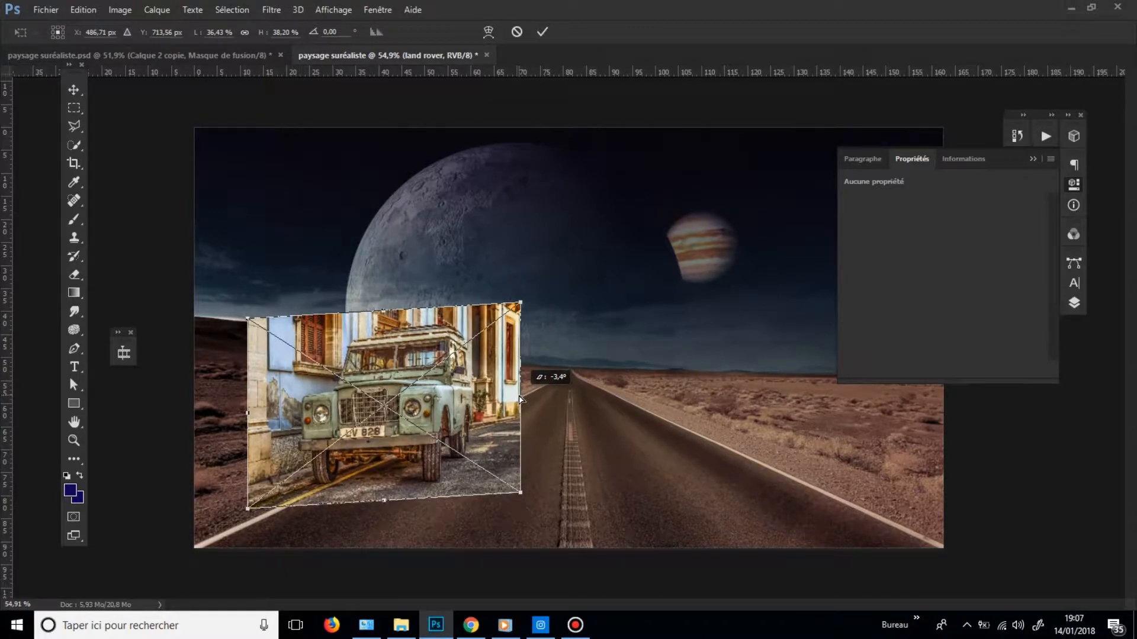
drag(522, 304, 517, 312)
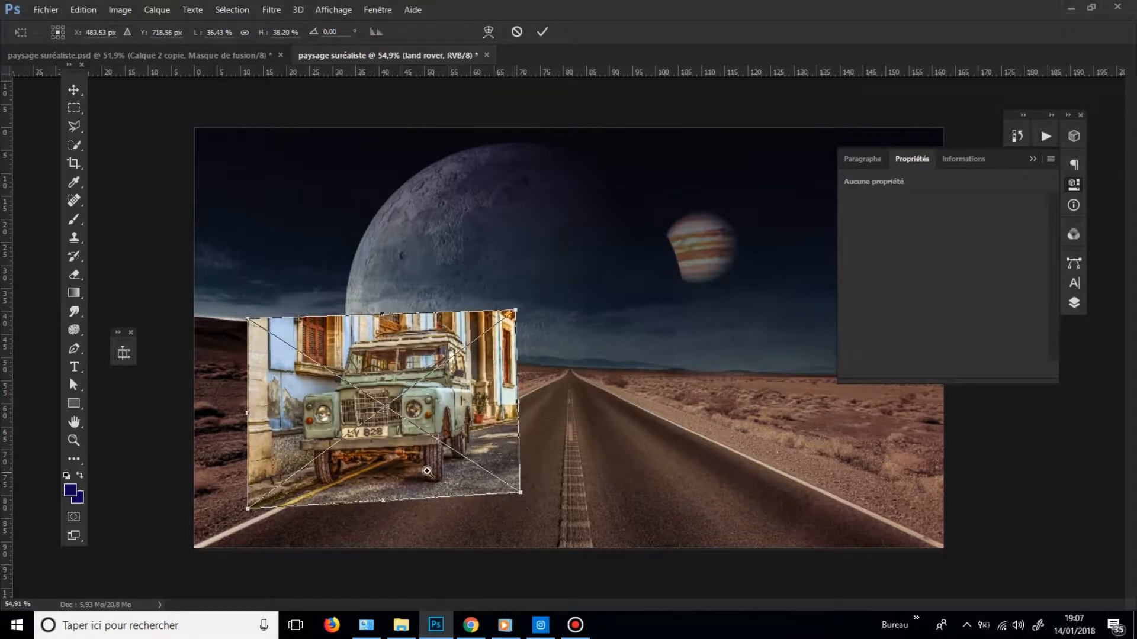
mouse_move(427, 471)
mouse_down()
mouse_move(383, 472)
mouse_move(406, 472)
mouse_up()
click(542, 32)
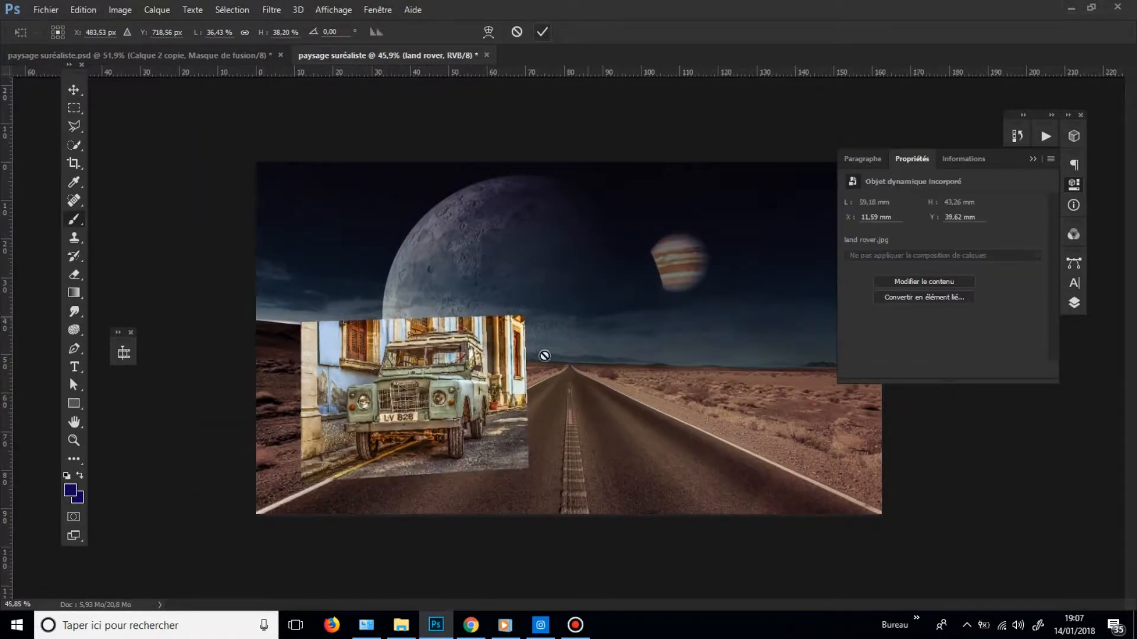
- Add a layer mask to the land rover layer
key(b)
mouse_move(474, 392)
mouse_down()
mouse_move(438, 392)
mouse_move(477, 392)
mouse_move(516, 361)
mouse_move(609, 336)
mouse_up()
click(1073, 302)
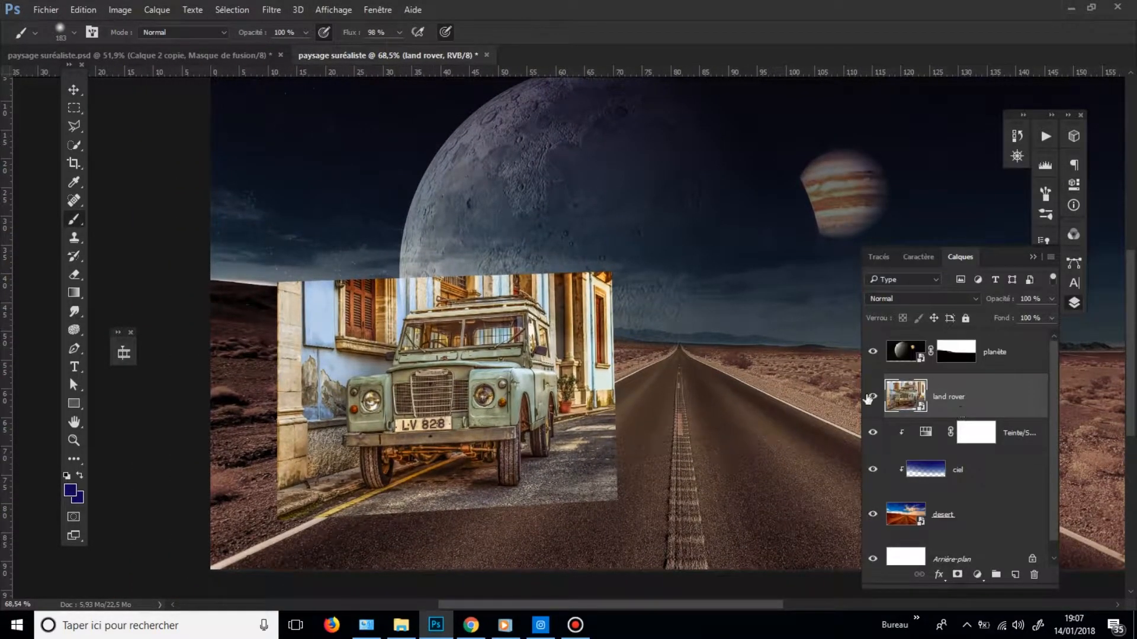
click(957, 577)
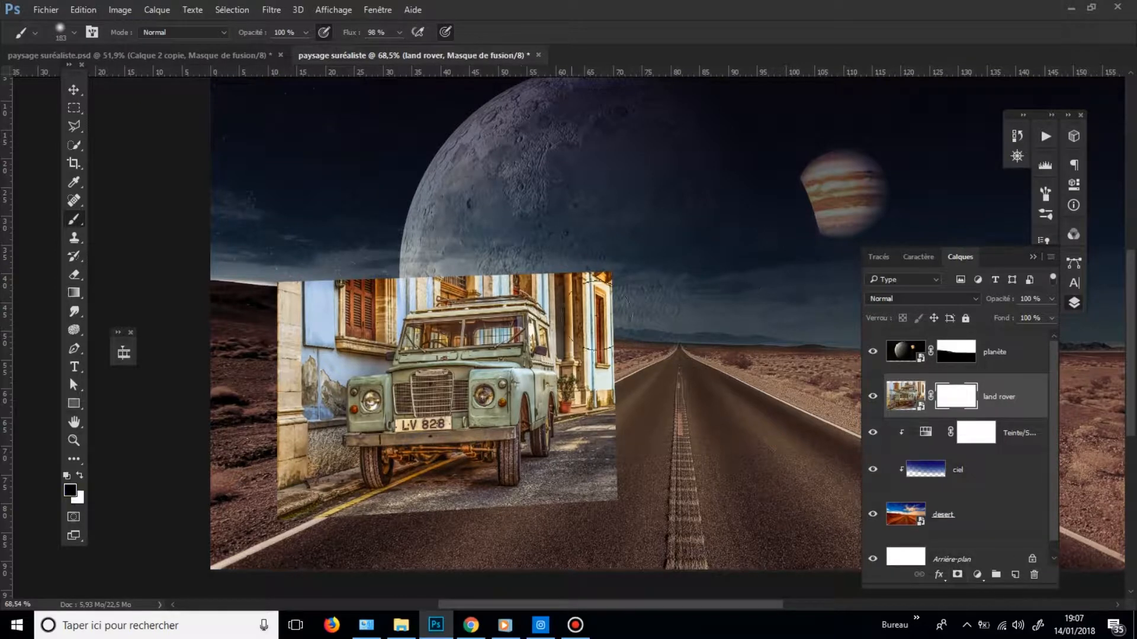
- Mask out the street background along the right and left edges of the land rover image with a hard 101 px brush
alt+right_click(612, 302)
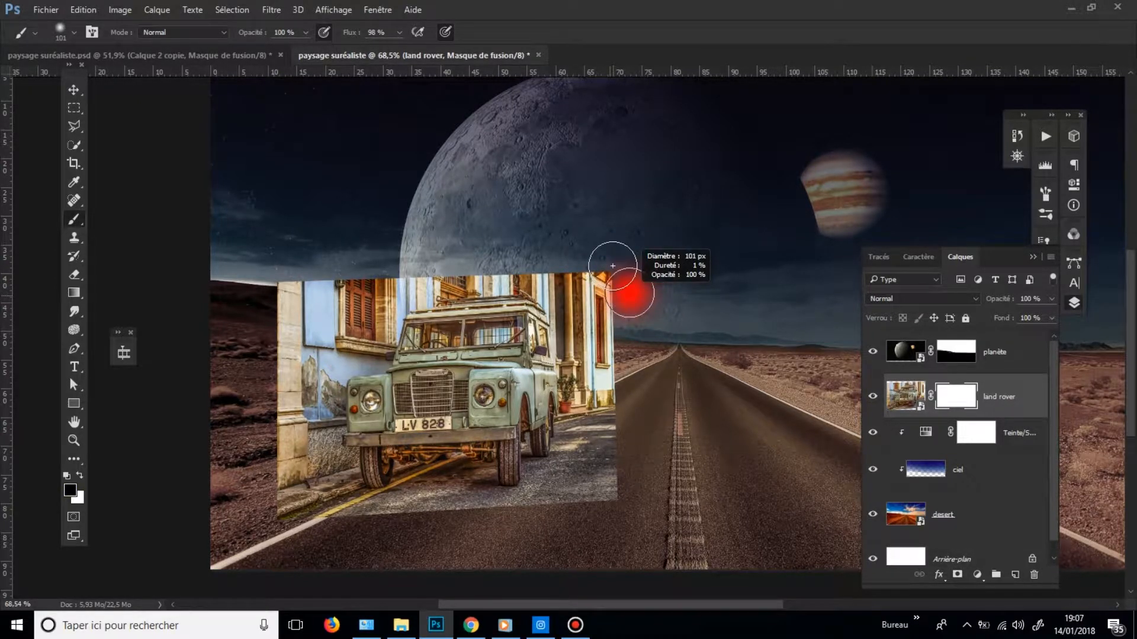
mouse_move(613, 265)
mouse_down()
mouse_move(613, 407)
mouse_move(634, 450)
mouse_move(611, 363)
mouse_up()
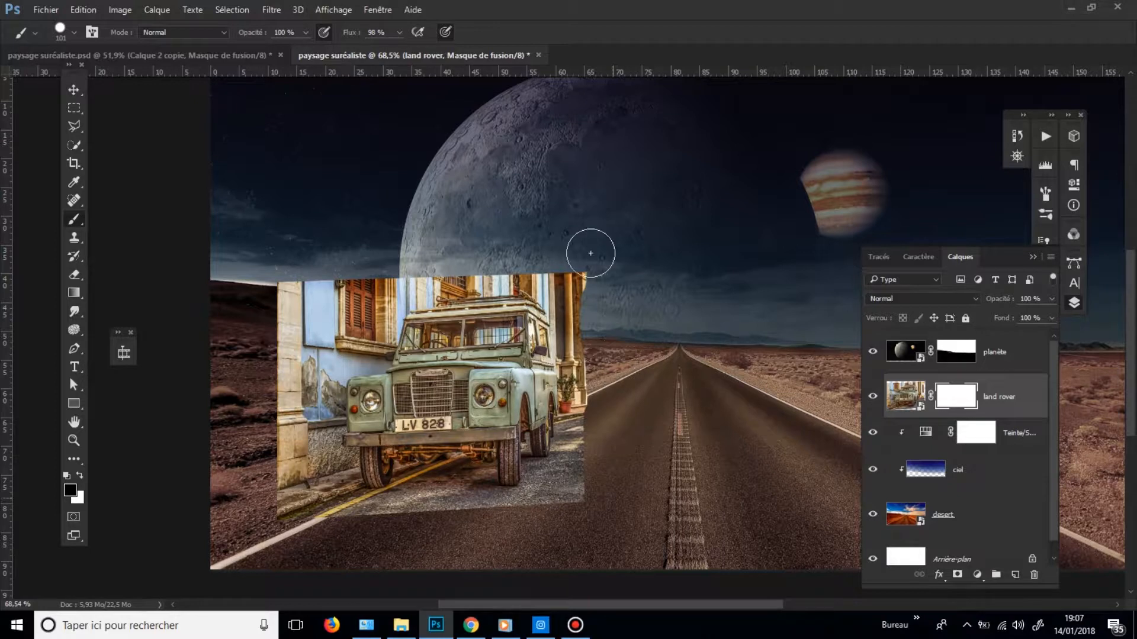
drag(592, 413, 602, 473)
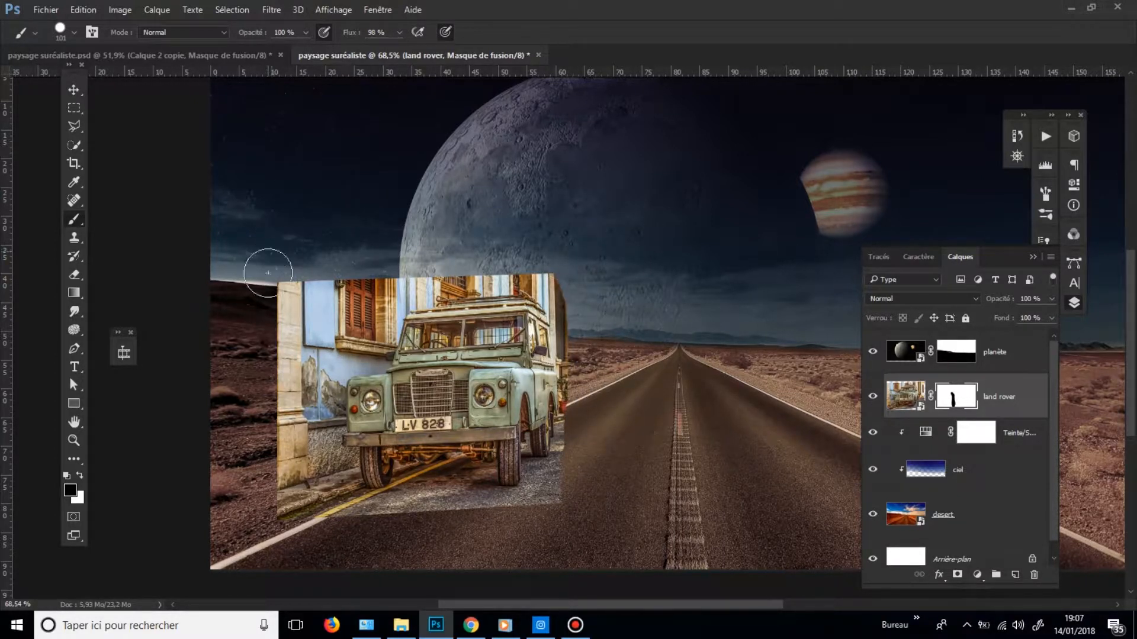
drag(268, 273, 262, 496)
mouse_move(283, 272)
mouse_down()
mouse_move(294, 195)
mouse_move(314, 510)
mouse_up()
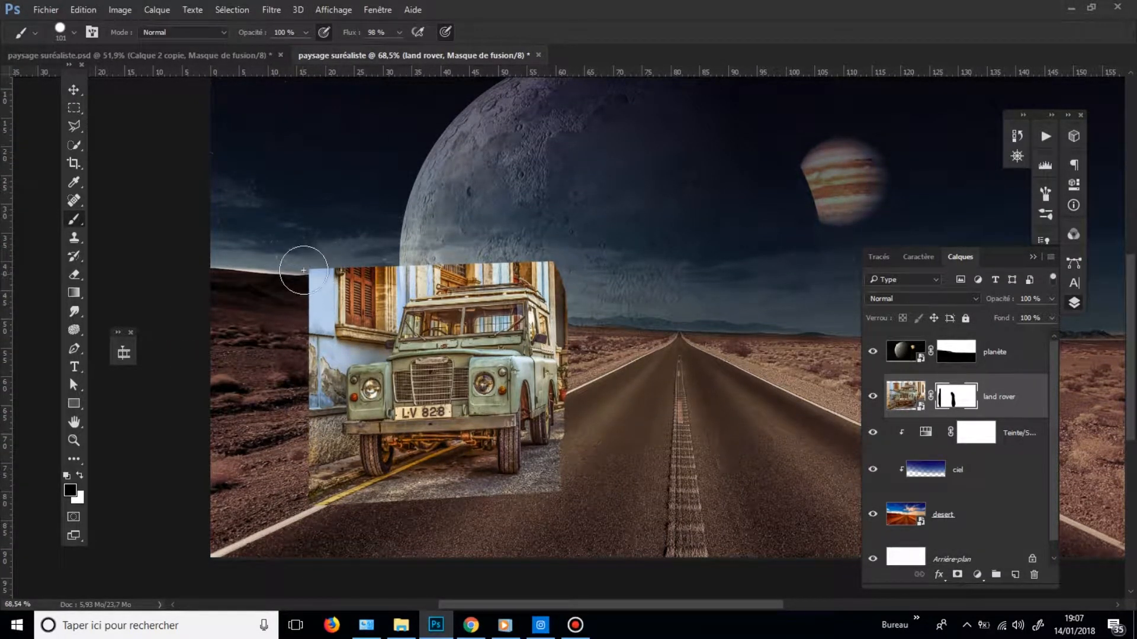
mouse_move(304, 271)
mouse_down()
mouse_move(266, 442)
mouse_move(301, 560)
mouse_move(296, 583)
mouse_up()
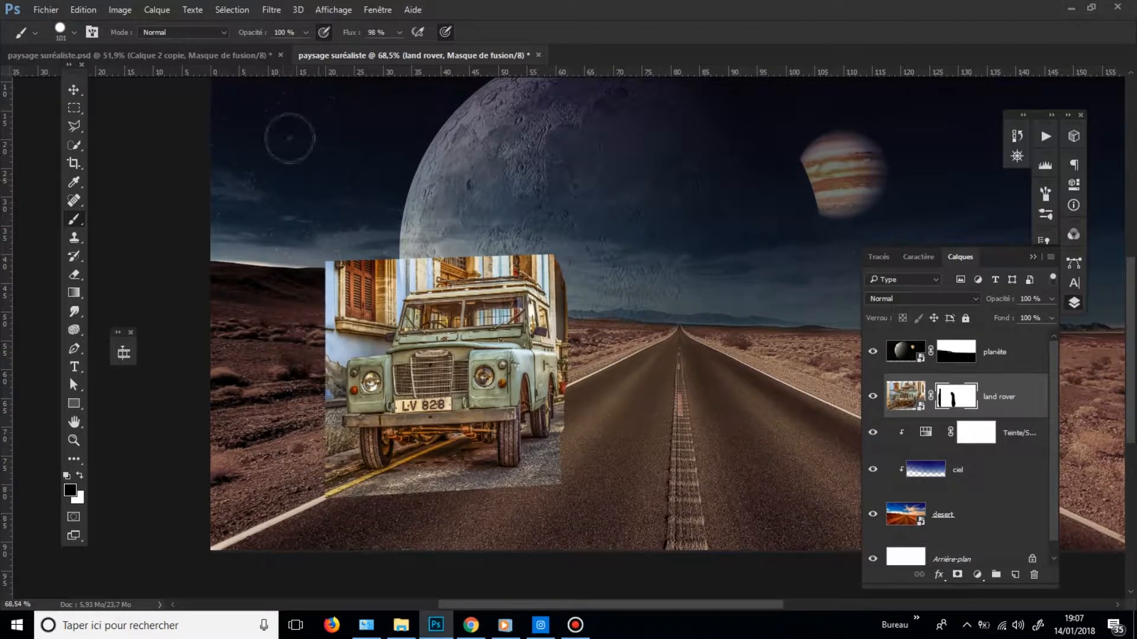
mouse_move(290, 138)
mouse_down()
mouse_move(339, 399)
mouse_move(339, 523)
mouse_up()
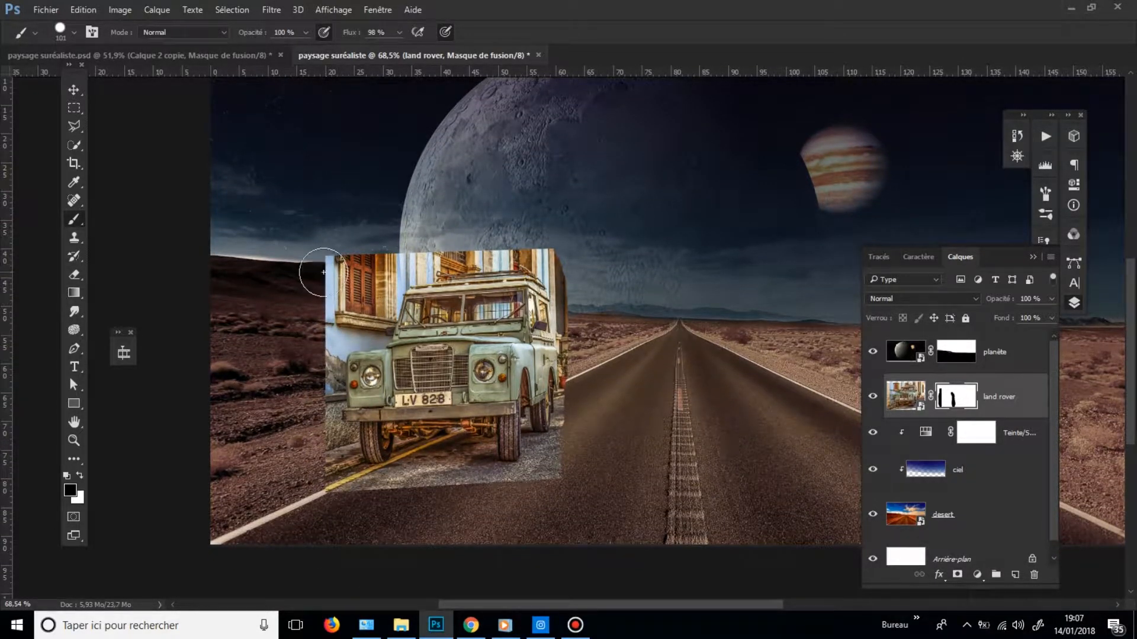
- Mask a straight strip along the upper edge of the land rover image with a 24 px hard brush
scroll(321, 262, up, 5)
drag(383, 253, 353, 259)
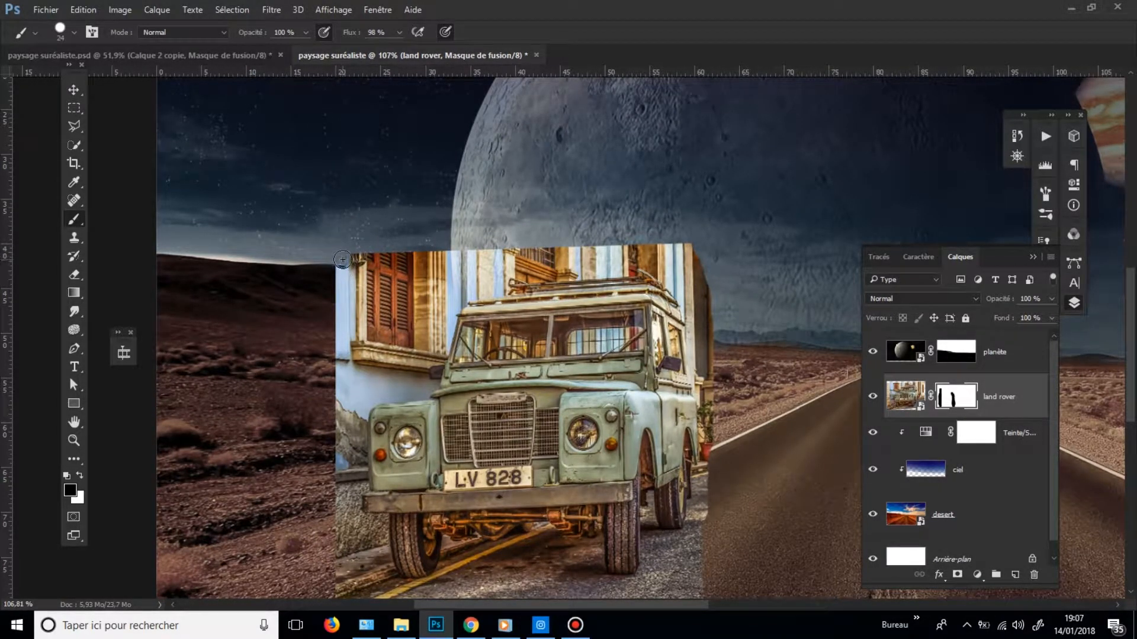
shift+click(690, 247)
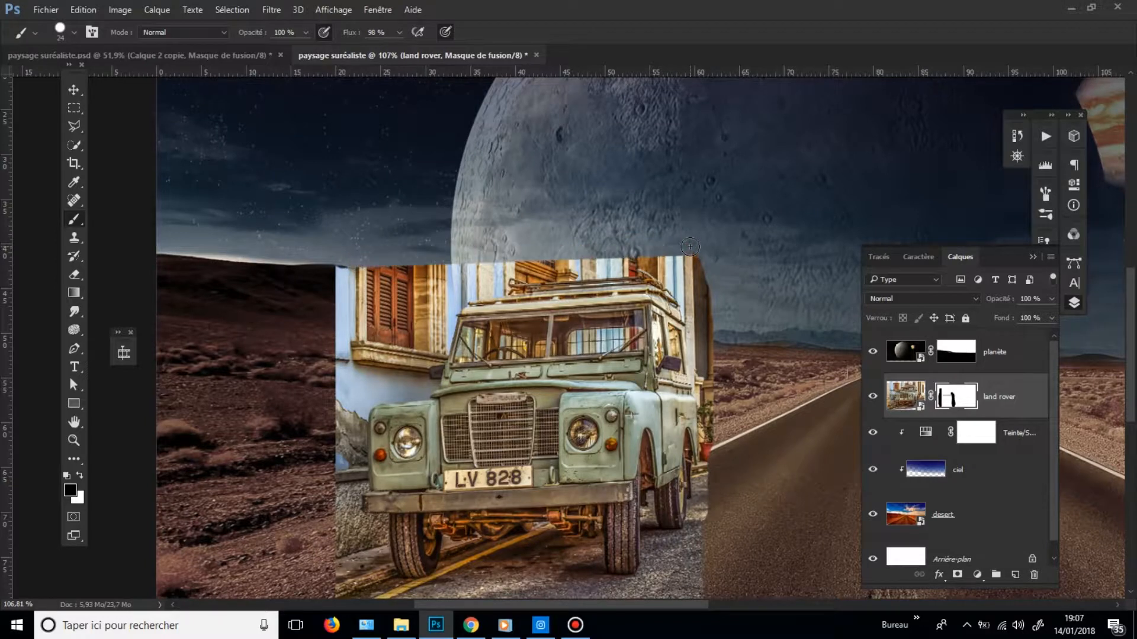
- Mask out the window and wall to the left of the vehicle, enlarging the brush to 78 px for the broad areas
mouse_move(510, 271)
mouse_down()
mouse_move(446, 280)
mouse_move(359, 355)
mouse_up()
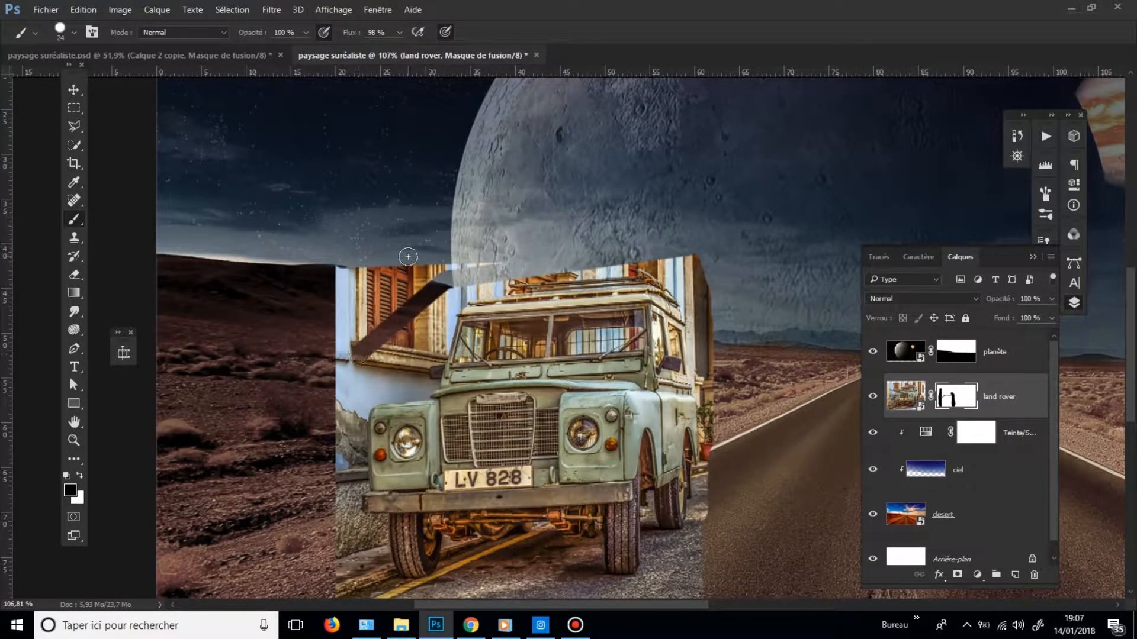
mouse_move(408, 257)
mouse_down()
mouse_move(370, 375)
mouse_move(448, 271)
mouse_move(373, 395)
mouse_up()
drag(389, 330, 414, 329)
mouse_move(400, 260)
mouse_down()
mouse_move(315, 324)
mouse_move(396, 291)
mouse_up()
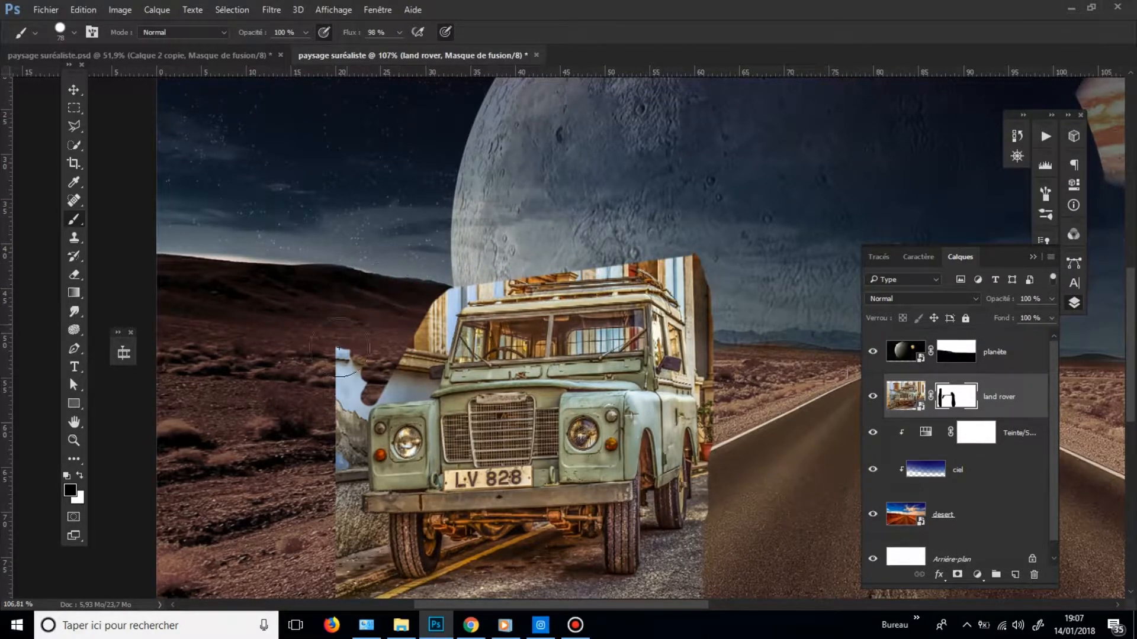
drag(341, 348, 345, 367)
- Mask out the plant and wall beside the vehicle's right rear side with a hard 14 px brush
mouse_move(758, 262)
mouse_down()
mouse_move(637, 257)
mouse_move(651, 267)
mouse_up()
drag(652, 272, 566, 281)
mouse_move(590, 262)
mouse_down()
mouse_move(664, 412)
mouse_move(568, 350)
mouse_move(556, 327)
mouse_up()
mouse_move(578, 377)
mouse_down()
mouse_move(551, 474)
mouse_move(543, 417)
mouse_move(518, 424)
mouse_move(599, 423)
mouse_up()
drag(600, 414, 558, 421)
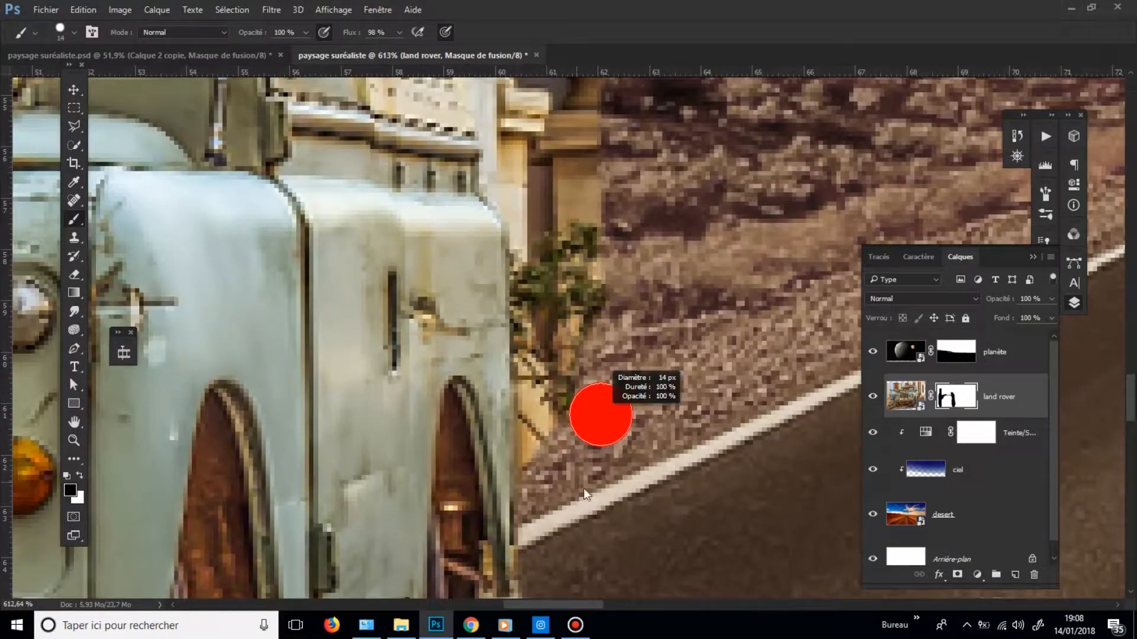
mouse_move(549, 532)
mouse_down()
mouse_move(554, 369)
mouse_move(540, 225)
mouse_move(507, 178)
mouse_move(506, 138)
mouse_move(524, 358)
mouse_up()
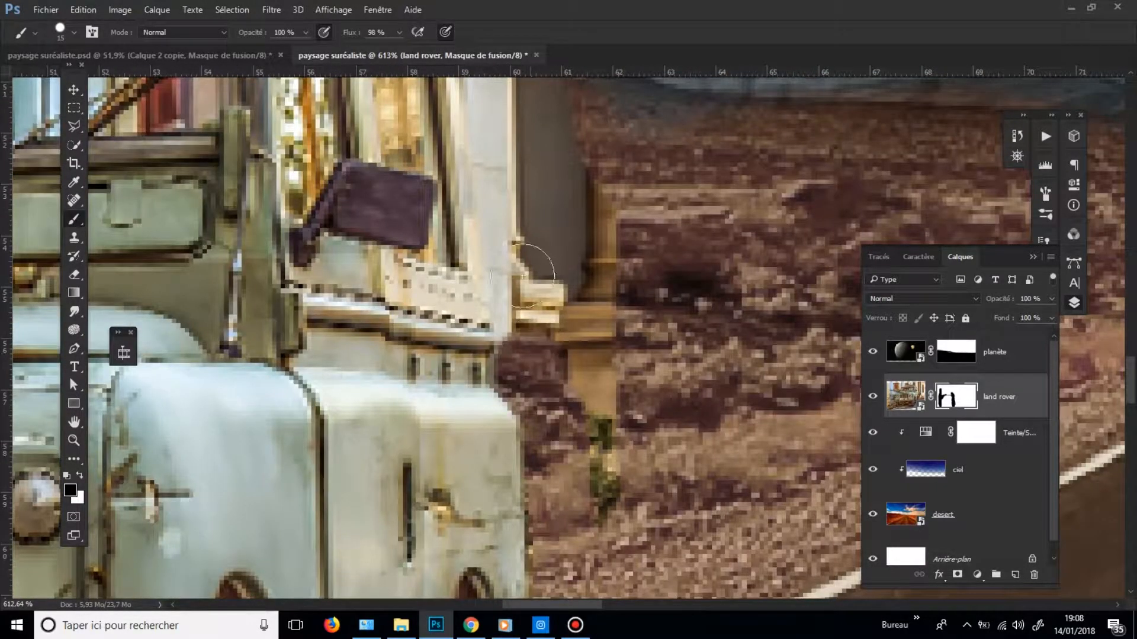
- Mask out the wall and post along the right edge of the cab and its side windows with a hard 15 px brush
drag(523, 276, 510, 244)
drag(504, 173, 546, 393)
drag(531, 314, 550, 440)
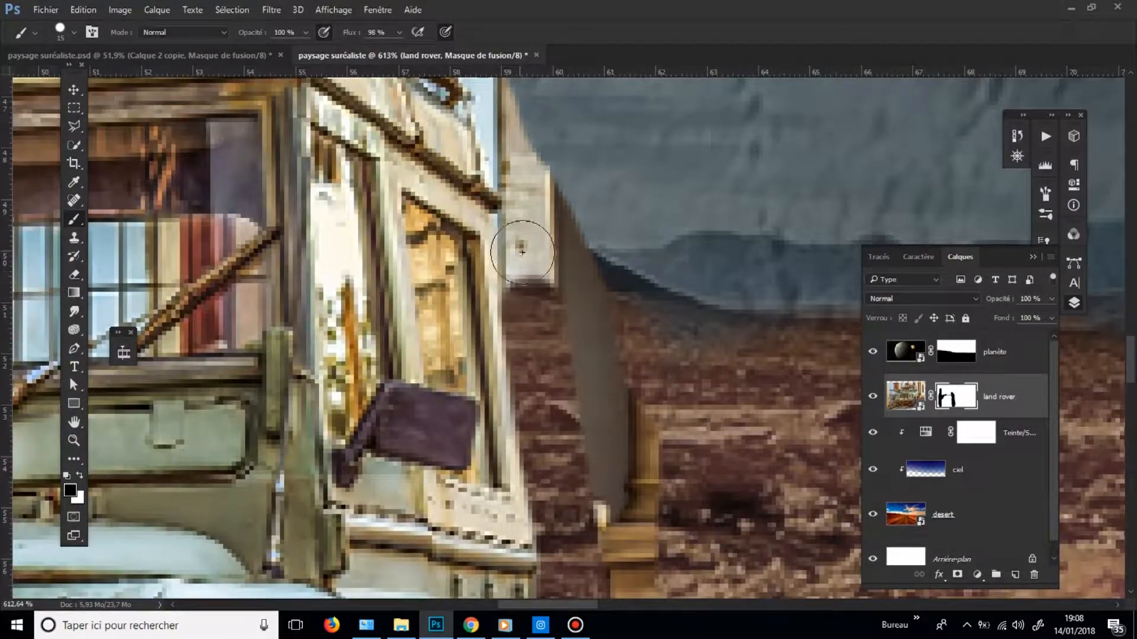
mouse_move(522, 252)
mouse_down()
mouse_move(524, 178)
mouse_move(521, 225)
mouse_move(535, 172)
mouse_move(569, 439)
mouse_up()
drag(619, 562, 560, 435)
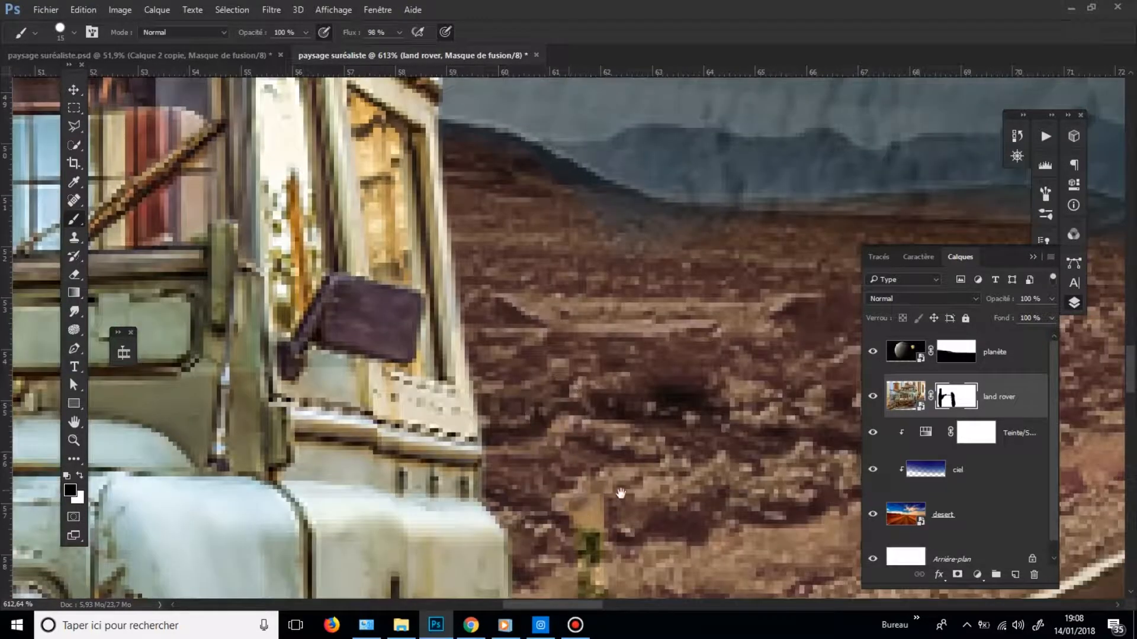
drag(621, 495, 541, 328)
scroll(612, 393, down, 6)
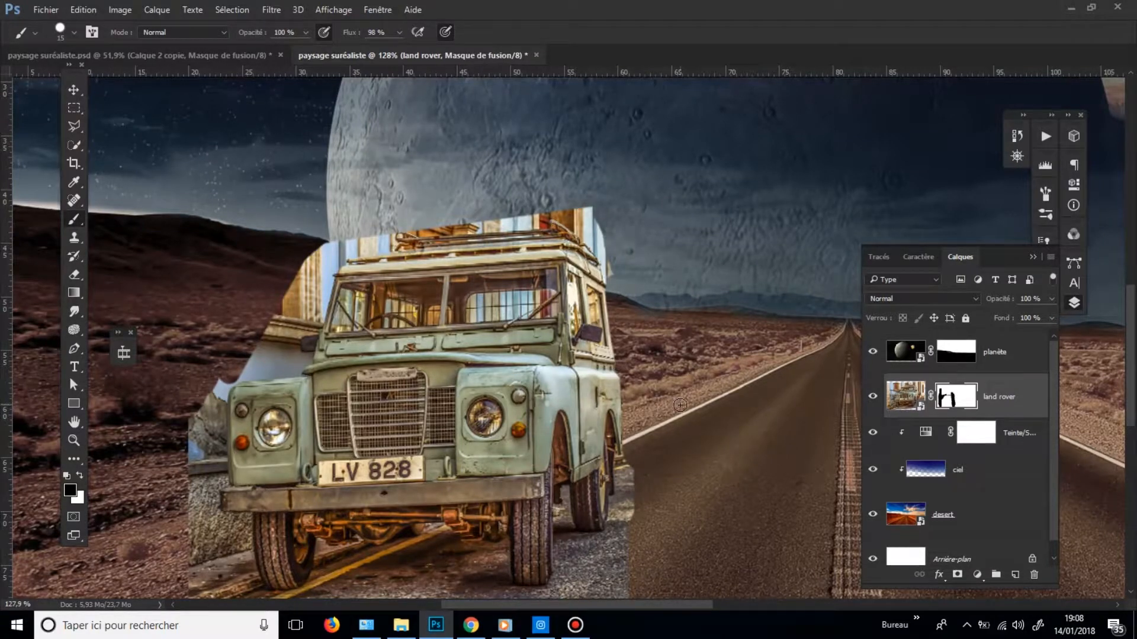
- Mask out the street pavement in front of and around the vehicle, using a hard brush of up to 70 px for broad areas
alt+right_click(687, 375)
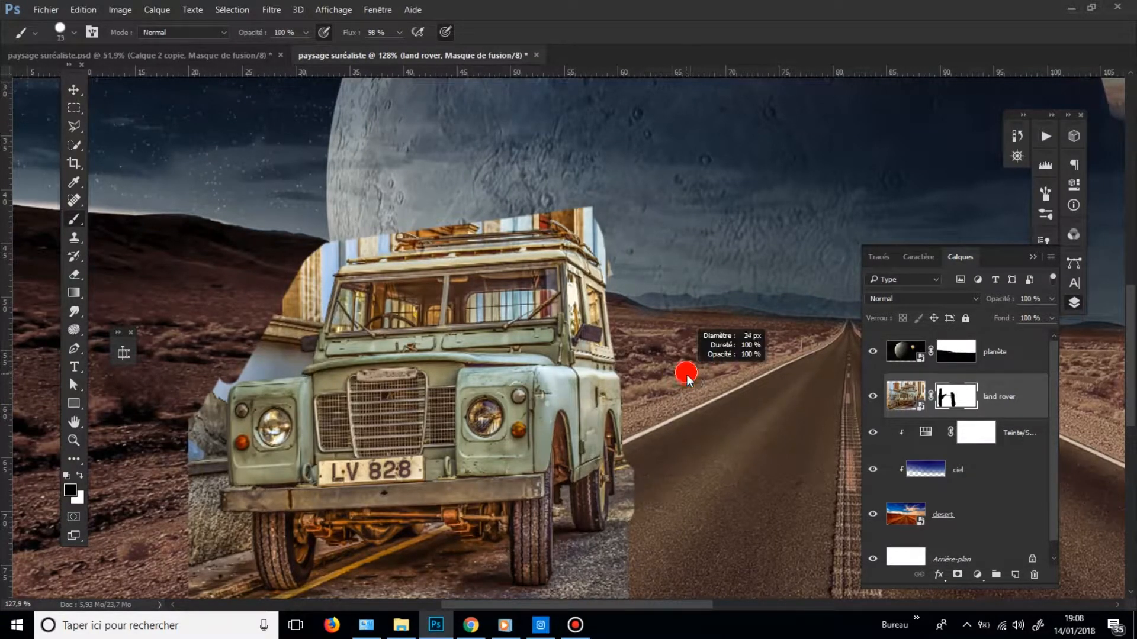
mouse_move(687, 375)
mouse_down()
mouse_move(783, 366)
mouse_move(654, 361)
mouse_move(792, 361)
mouse_move(652, 370)
mouse_move(697, 371)
mouse_move(652, 381)
mouse_move(662, 375)
mouse_move(710, 120)
mouse_move(662, 282)
mouse_move(695, 370)
mouse_move(772, 432)
mouse_move(701, 391)
mouse_move(720, 376)
mouse_move(665, 310)
mouse_move(667, 227)
mouse_move(678, 512)
mouse_up()
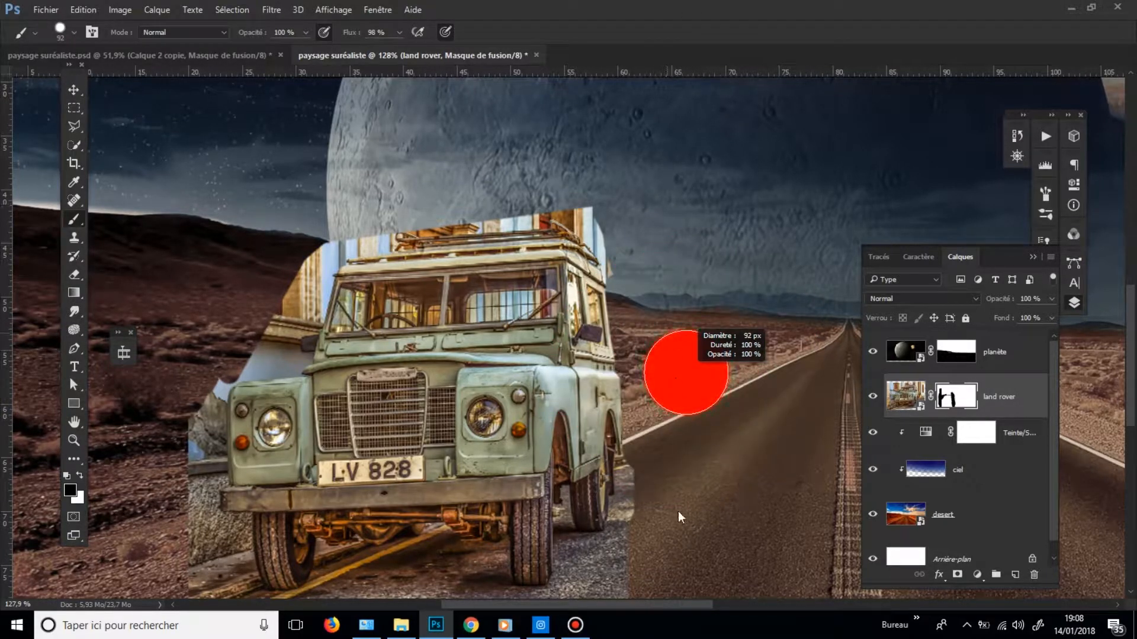
drag(674, 634, 642, 623)
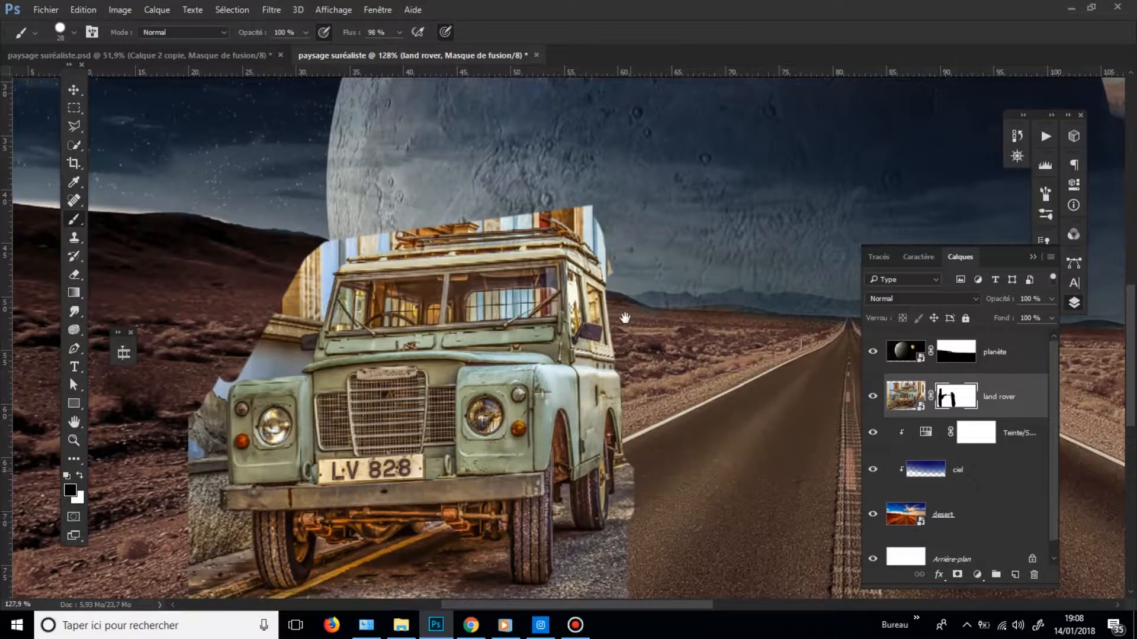
scroll(624, 319, up, 5)
mouse_move(713, 223)
mouse_down()
mouse_move(680, 254)
mouse_move(649, 539)
mouse_move(598, 527)
mouse_move(406, 557)
mouse_move(521, 542)
mouse_up()
drag(639, 481, 858, 432)
mouse_move(450, 548)
mouse_down()
mouse_move(578, 517)
mouse_move(623, 521)
mouse_up()
mouse_move(607, 519)
mouse_down()
mouse_move(648, 527)
mouse_move(749, 495)
mouse_move(381, 520)
mouse_move(375, 480)
mouse_move(629, 493)
mouse_up()
mouse_move(332, 382)
mouse_down()
mouse_move(379, 352)
mouse_move(435, 441)
mouse_up()
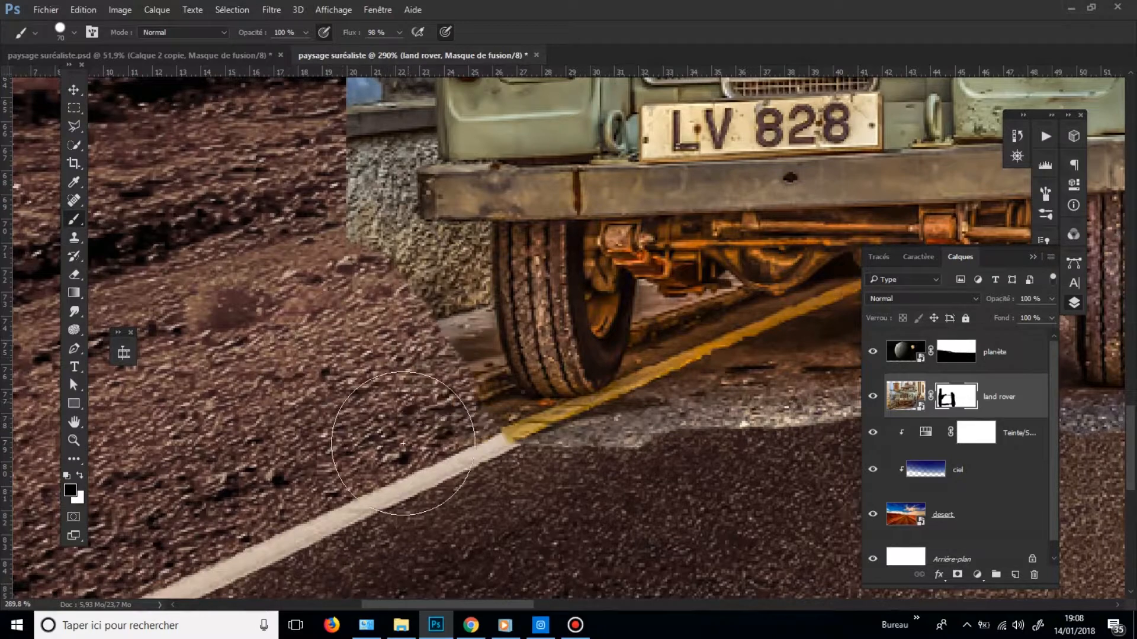
drag(416, 385, 379, 385)
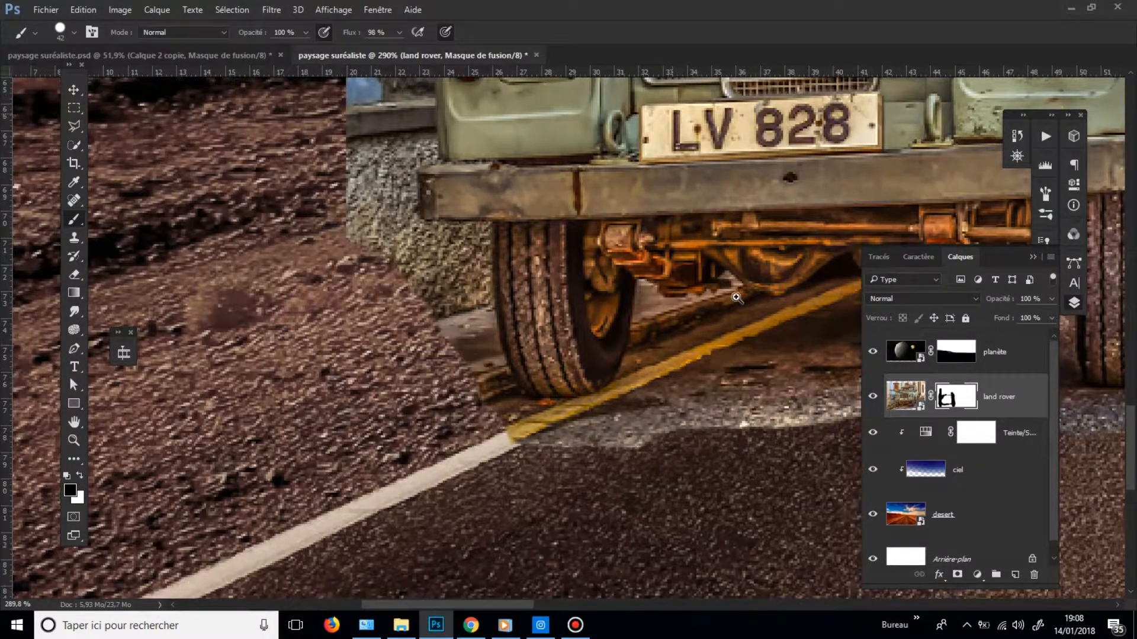
- Mask the edges of the pavement gap between the left front wheel and the axle with 6 px and 3 px brushes
scroll(694, 320, up, 5)
drag(693, 323, 581, 318)
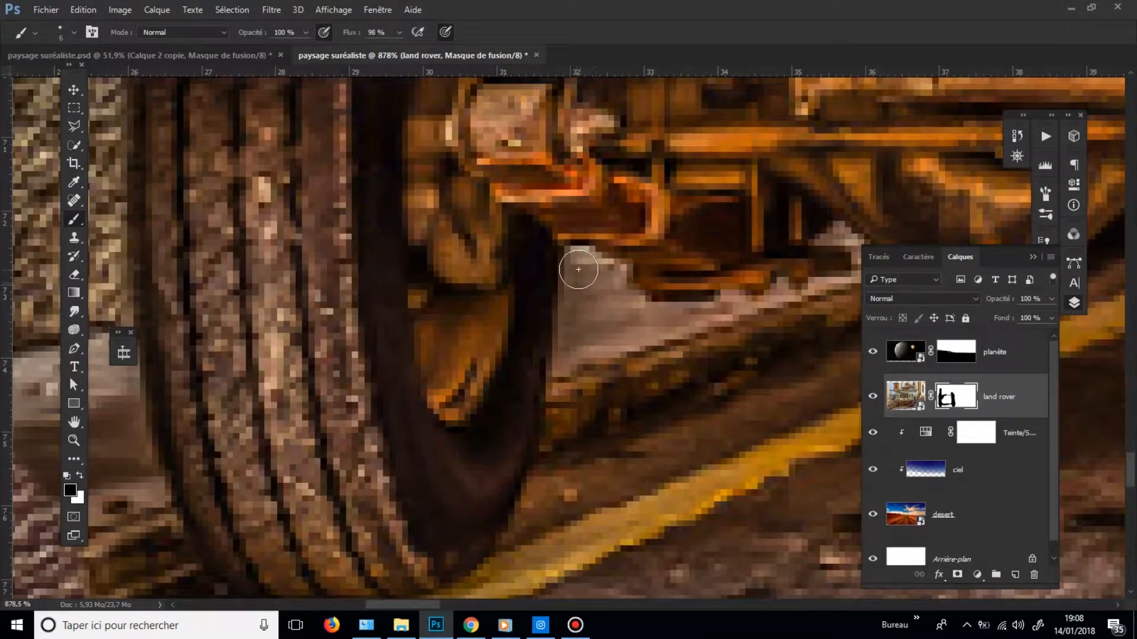
drag(580, 263, 573, 263)
mouse_move(634, 285)
mouse_down()
mouse_move(681, 319)
mouse_move(721, 315)
mouse_move(610, 322)
mouse_up()
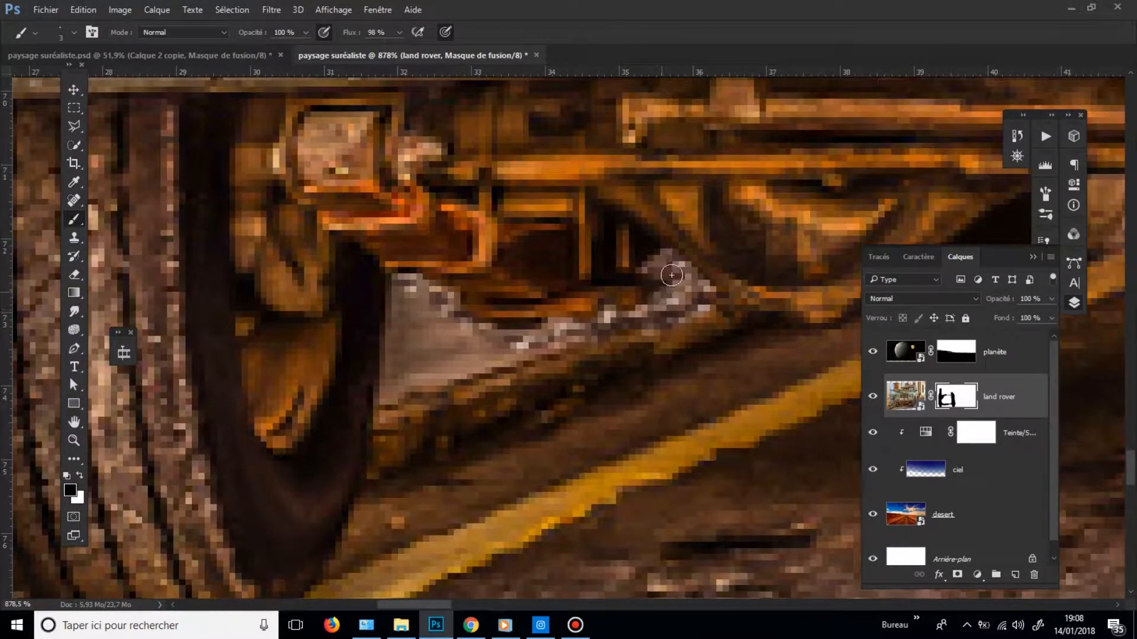
mouse_move(738, 343)
mouse_down()
mouse_move(585, 330)
mouse_move(284, 399)
mouse_move(312, 373)
mouse_up()
- Clear the remaining pavement under the axle and along the left front tyre's inner edge with 11 px to 2 px brushes
alt+right_click(482, 358)
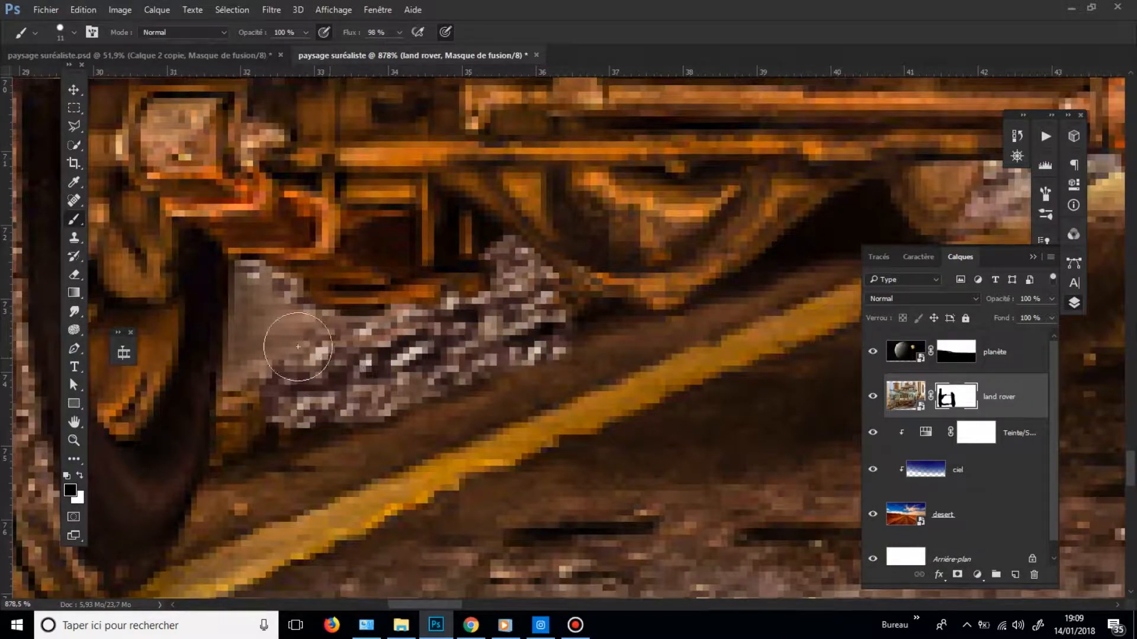
drag(287, 327, 388, 353)
alt+right_click(373, 332)
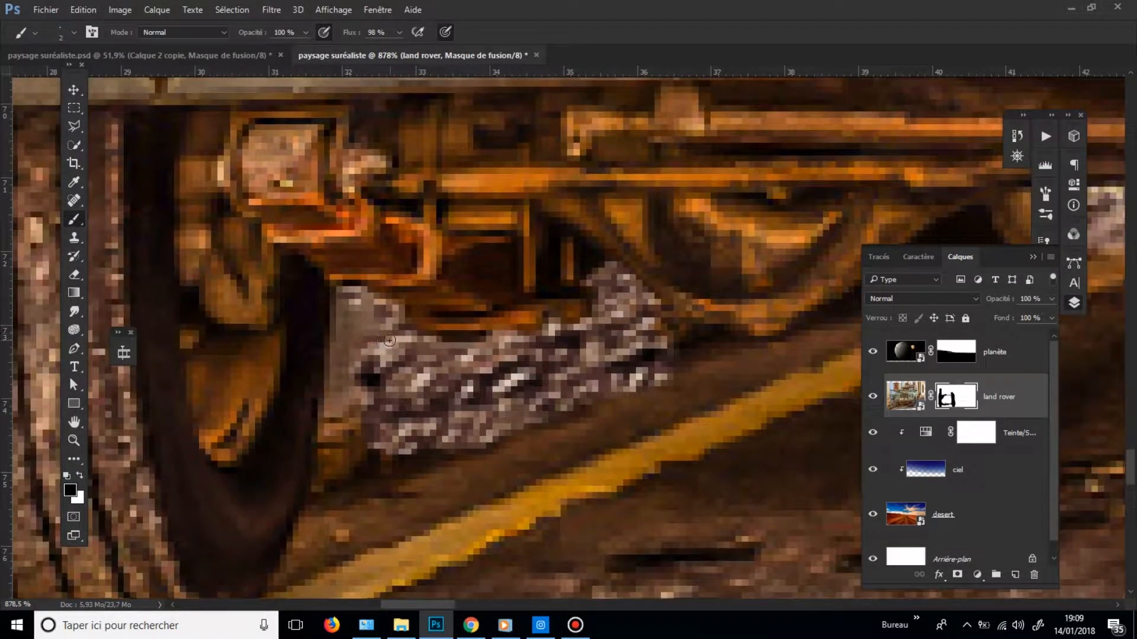
alt+right_click(379, 343)
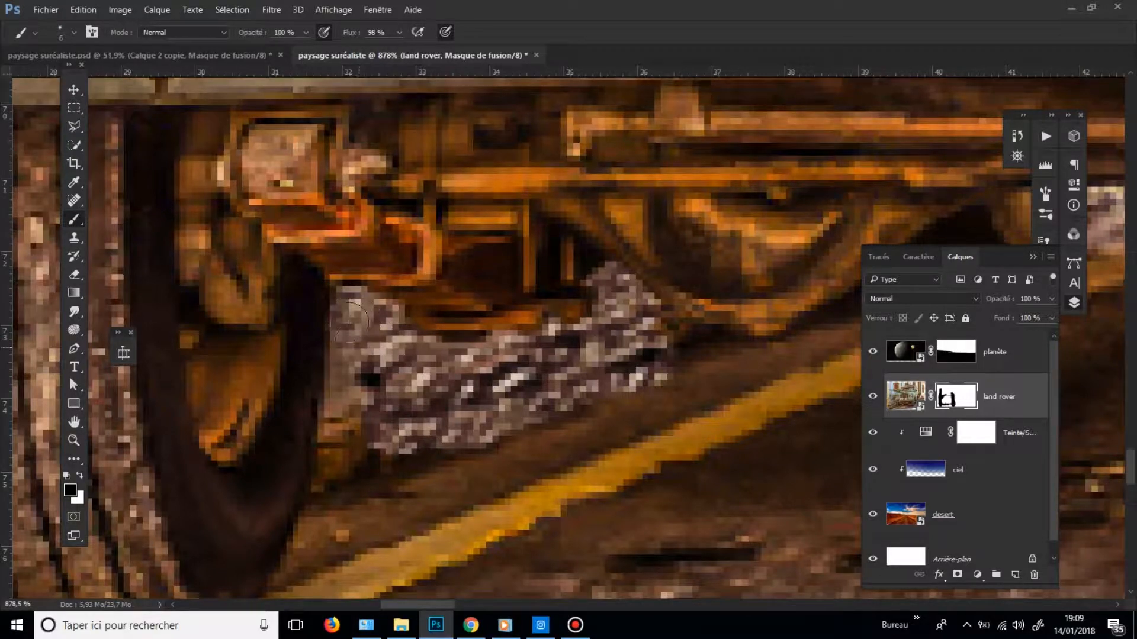
mouse_move(350, 322)
mouse_down()
mouse_move(343, 472)
mouse_move(373, 276)
mouse_up()
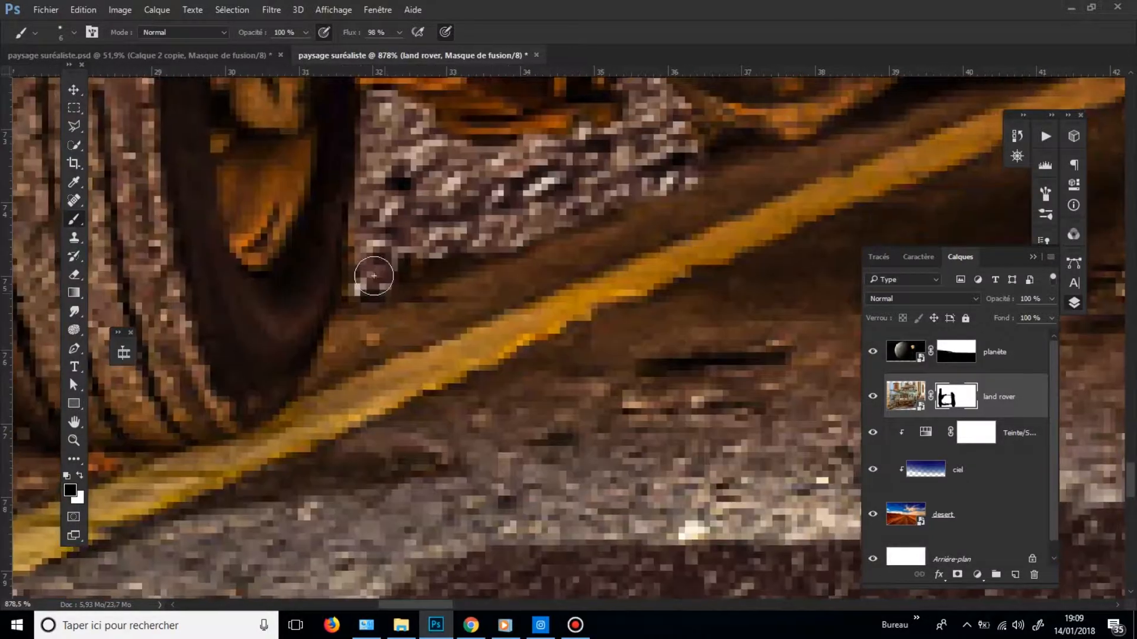
- Mask out the yellow line and kerb around the base of the left front tyre, enlarging the brush to 19 px
mouse_move(351, 340)
mouse_down()
mouse_move(302, 406)
mouse_move(207, 475)
mouse_move(625, 451)
mouse_up()
drag(390, 456, 397, 466)
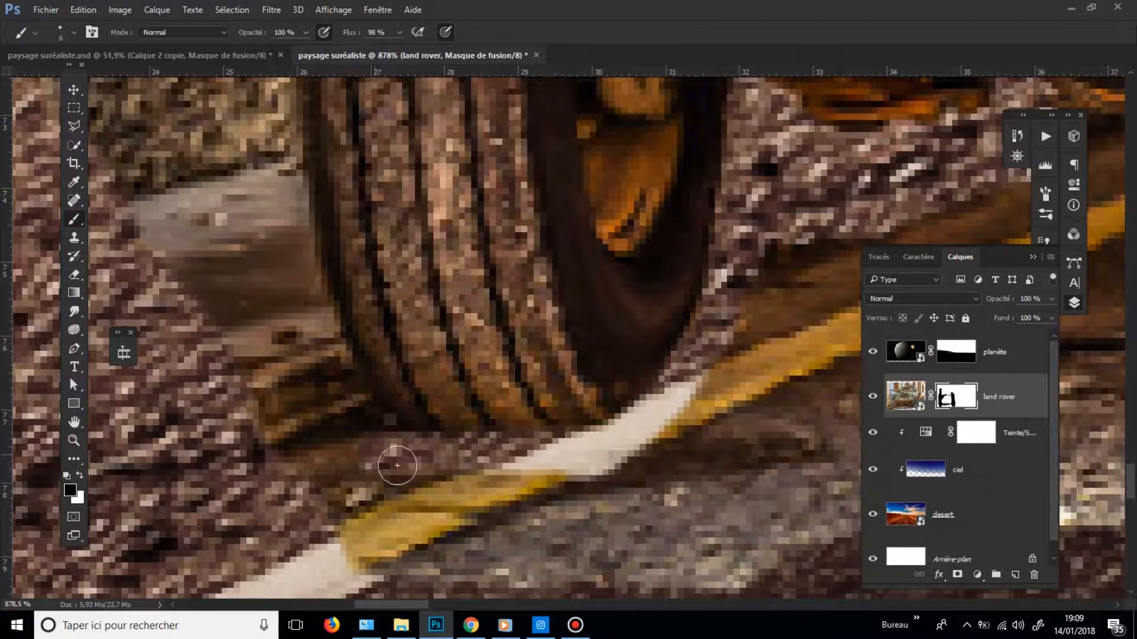
alt+right_click(506, 519)
mouse_move(627, 527)
mouse_down()
mouse_move(418, 553)
mouse_move(521, 523)
mouse_up()
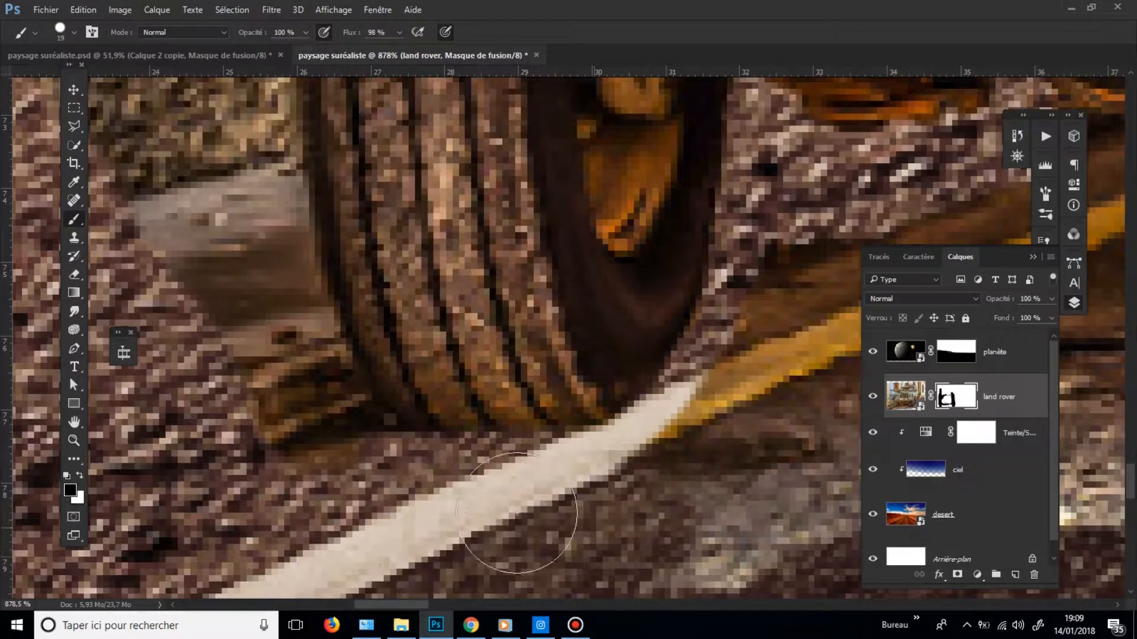
mouse_move(359, 442)
mouse_down()
mouse_move(594, 512)
mouse_move(545, 520)
mouse_move(565, 499)
mouse_up()
mouse_move(530, 442)
mouse_down()
mouse_move(504, 337)
mouse_move(487, 175)
mouse_move(502, 378)
mouse_move(466, 377)
mouse_up()
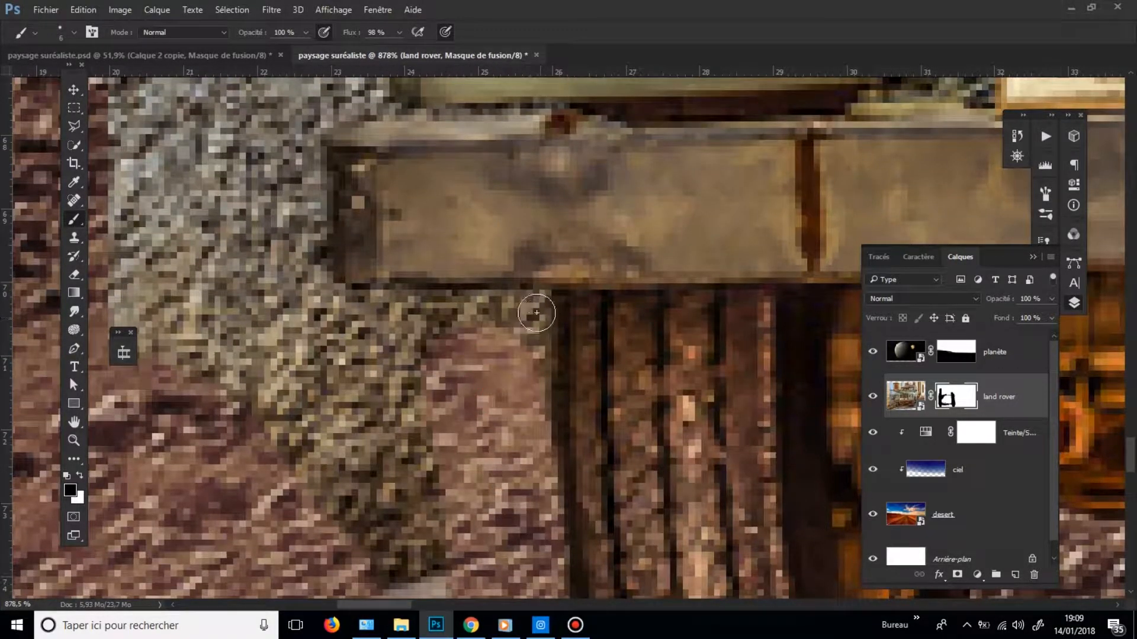
- Mask out the stone wall beneath the left end of the front bumper, starting with a 6 px brush
mouse_move(536, 312)
mouse_down()
mouse_move(542, 474)
mouse_move(534, 319)
mouse_up()
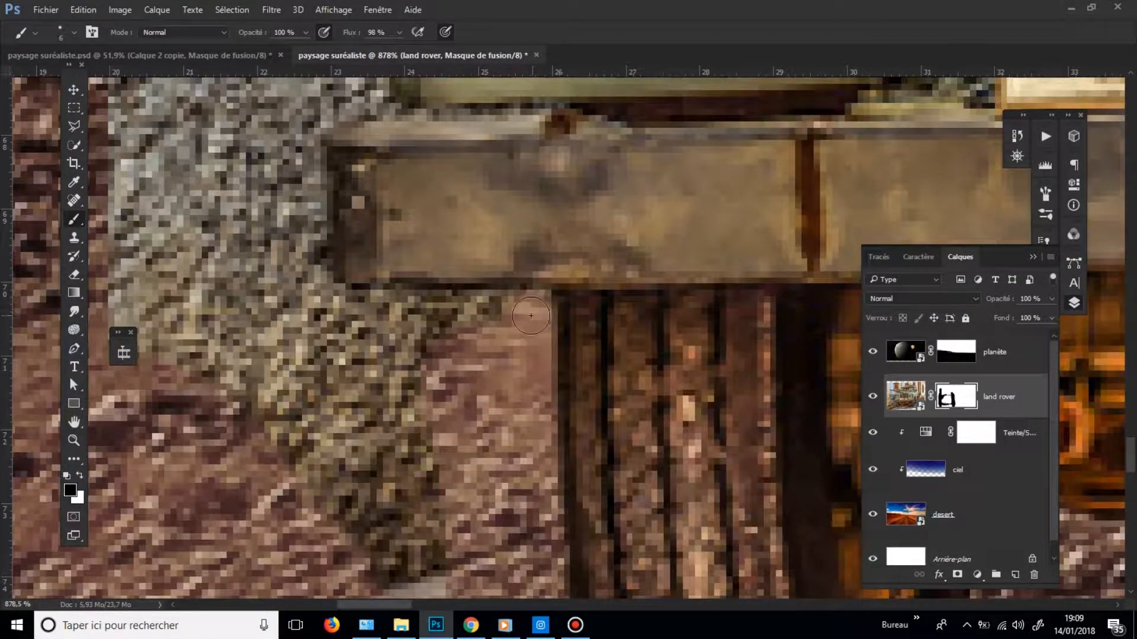
drag(330, 304, 491, 309)
drag(383, 396, 444, 406)
mouse_move(296, 397)
mouse_down()
mouse_move(391, 524)
mouse_move(417, 536)
mouse_up()
mouse_move(439, 436)
mouse_down()
mouse_move(414, 295)
mouse_move(432, 248)
mouse_up()
click(414, 436)
drag(330, 223, 513, 515)
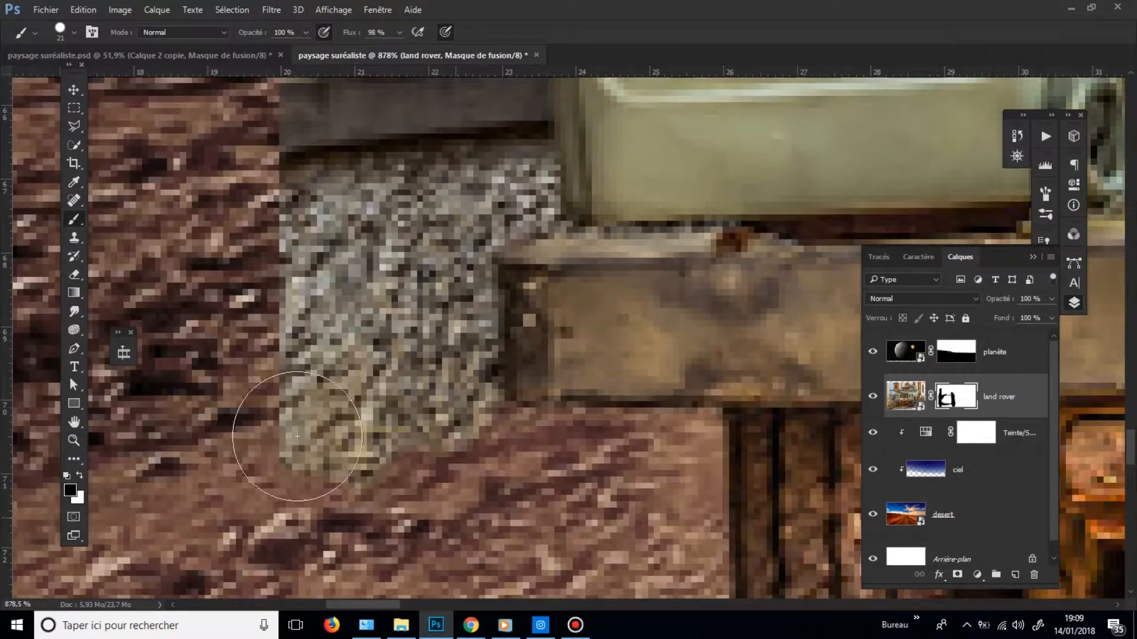
- Mask out the stone wall beside the bumper's left end and below the headlight panel, with 10 px and 7 px brushes for the edges
mouse_move(385, 426)
mouse_down()
mouse_move(414, 424)
mouse_move(436, 318)
mouse_move(425, 284)
mouse_up()
mouse_move(425, 189)
mouse_down()
mouse_move(410, 375)
mouse_move(421, 425)
mouse_up()
mouse_move(366, 468)
mouse_down()
mouse_move(302, 405)
mouse_move(445, 416)
mouse_up()
drag(524, 395, 473, 398)
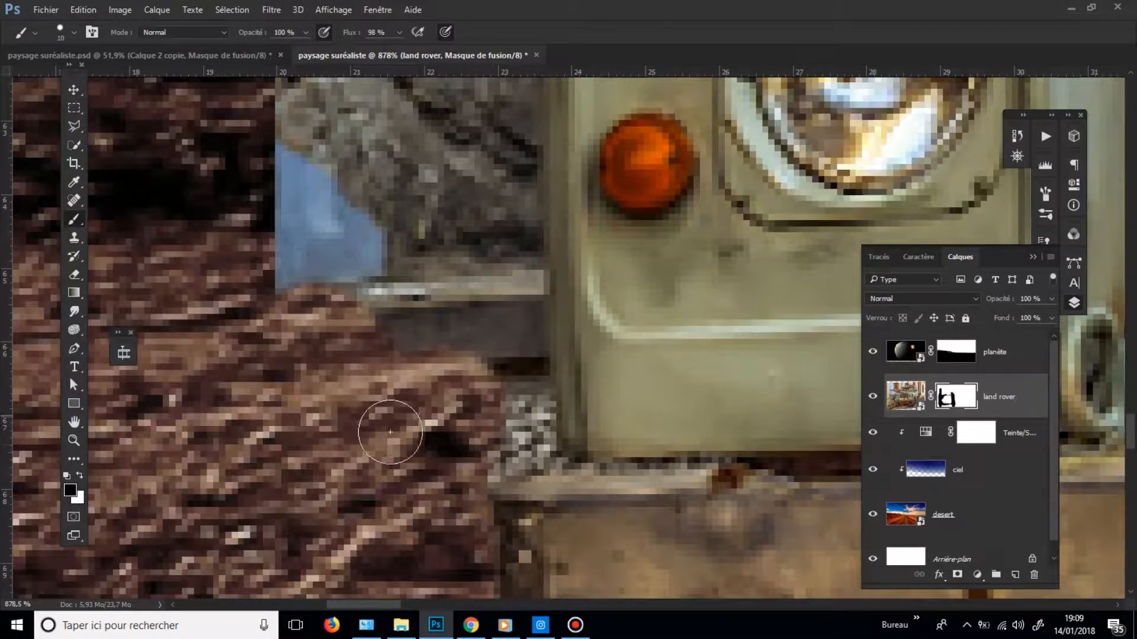
drag(497, 453, 517, 440)
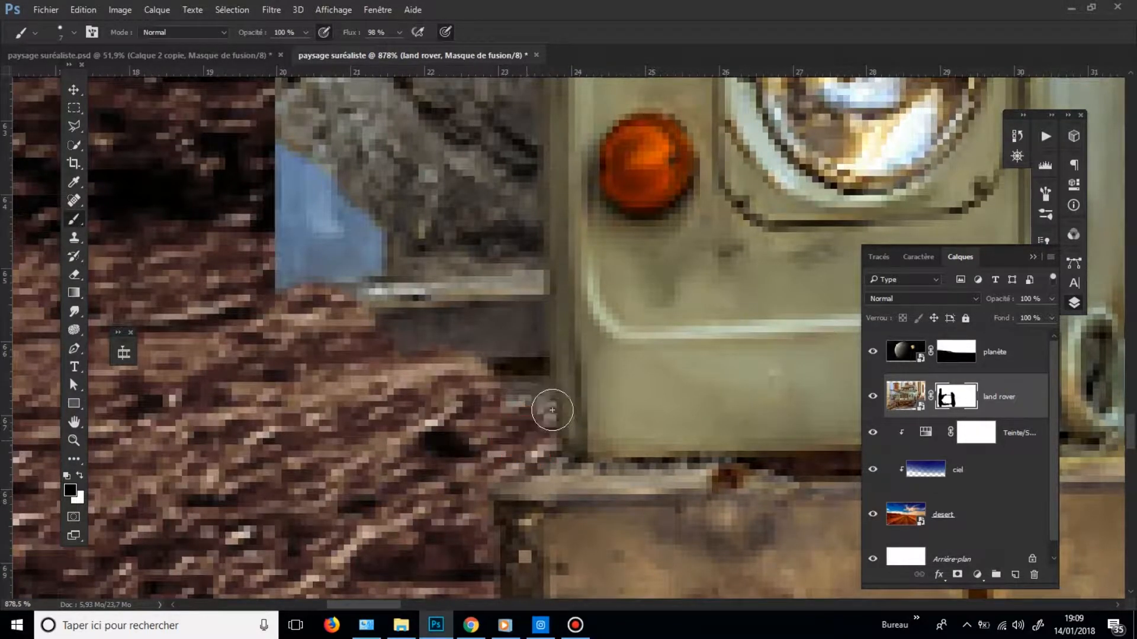
- Mask out the wall along the left and top edges of the left front wing up to the bonnet, refining with a 3 px brush
scroll(513, 438, up, 5)
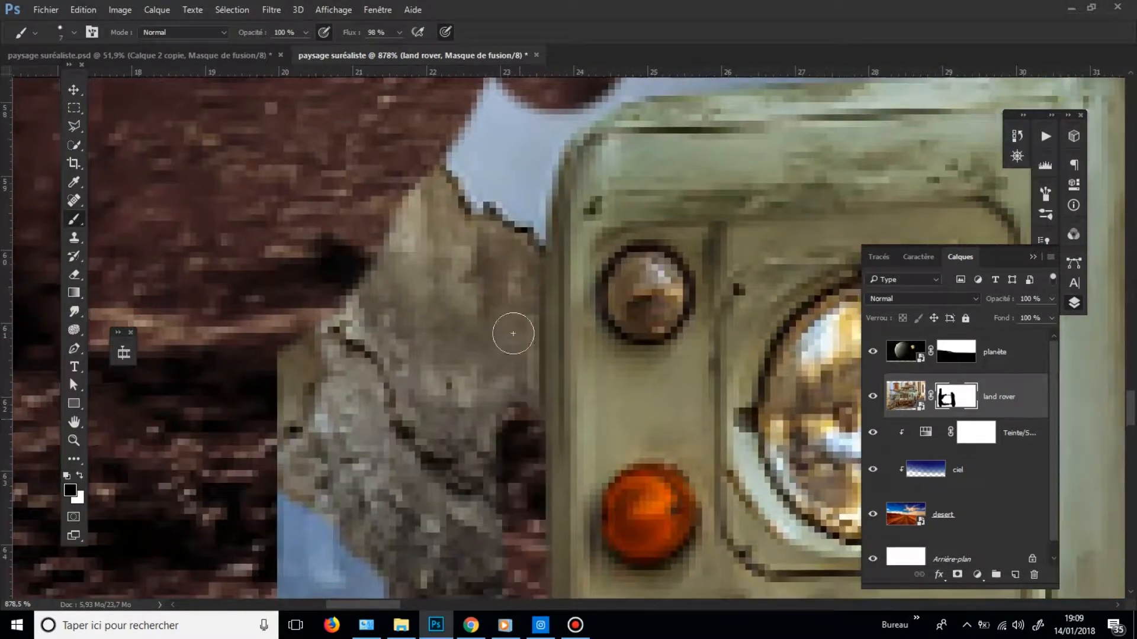
mouse_move(520, 248)
mouse_down()
mouse_move(539, 136)
mouse_move(485, 294)
mouse_up()
mouse_move(503, 285)
mouse_down()
mouse_move(545, 249)
mouse_move(615, 231)
mouse_move(609, 261)
mouse_move(344, 328)
mouse_up()
shift+click(852, 208)
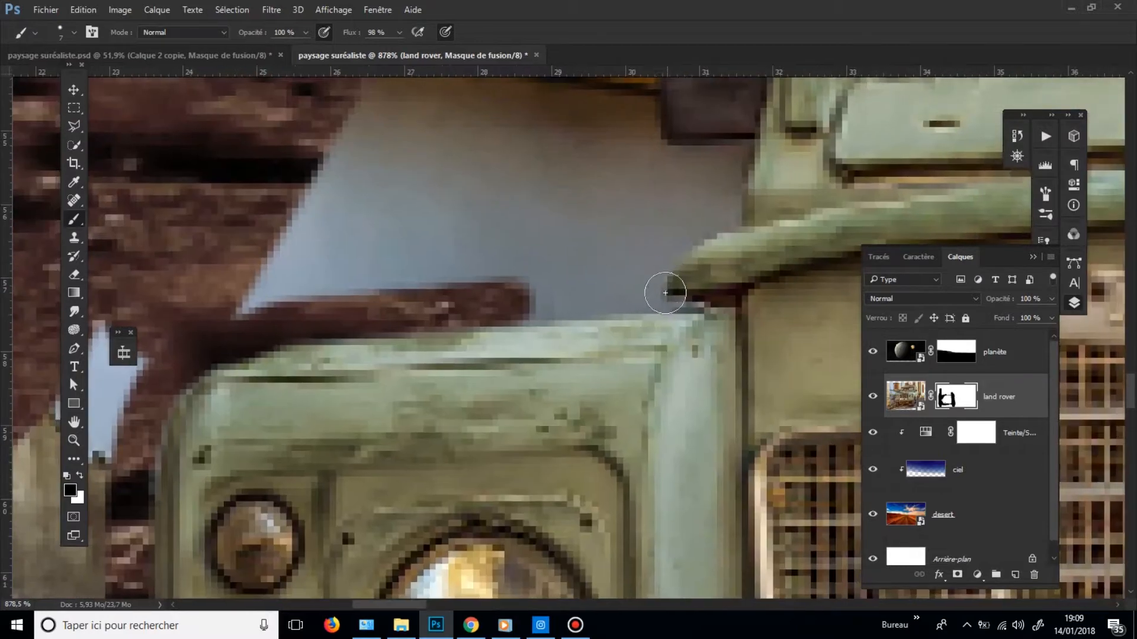
shift+click(646, 293)
alt+right_click(656, 297)
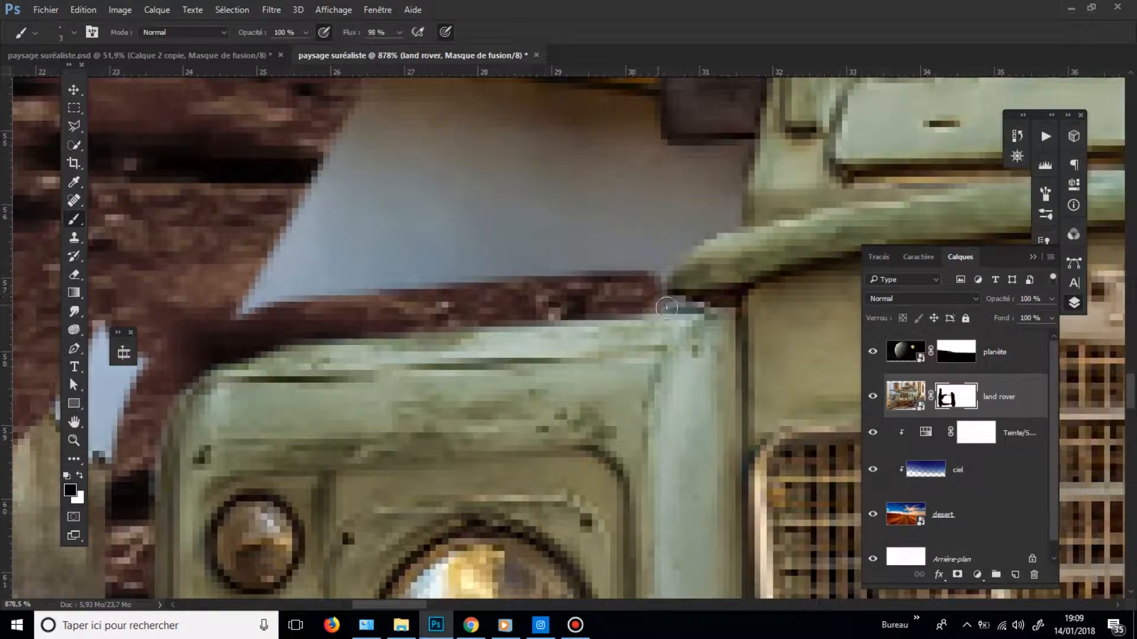
drag(654, 210, 640, 285)
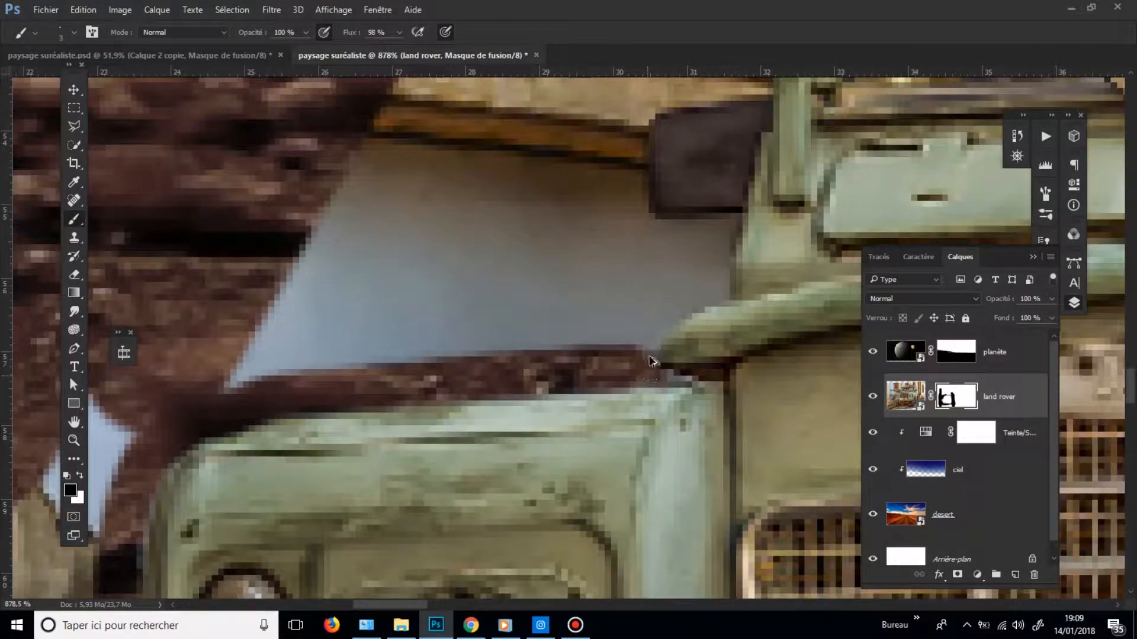
- Mask along the bonnet edge and under the left mirror with a 4 px brush, and clear the grey wall with an 11 px brush
alt+right_click(635, 342)
mouse_move(613, 355)
mouse_down()
mouse_move(634, 350)
mouse_move(642, 317)
mouse_move(698, 279)
mouse_up()
alt+right_click(716, 289)
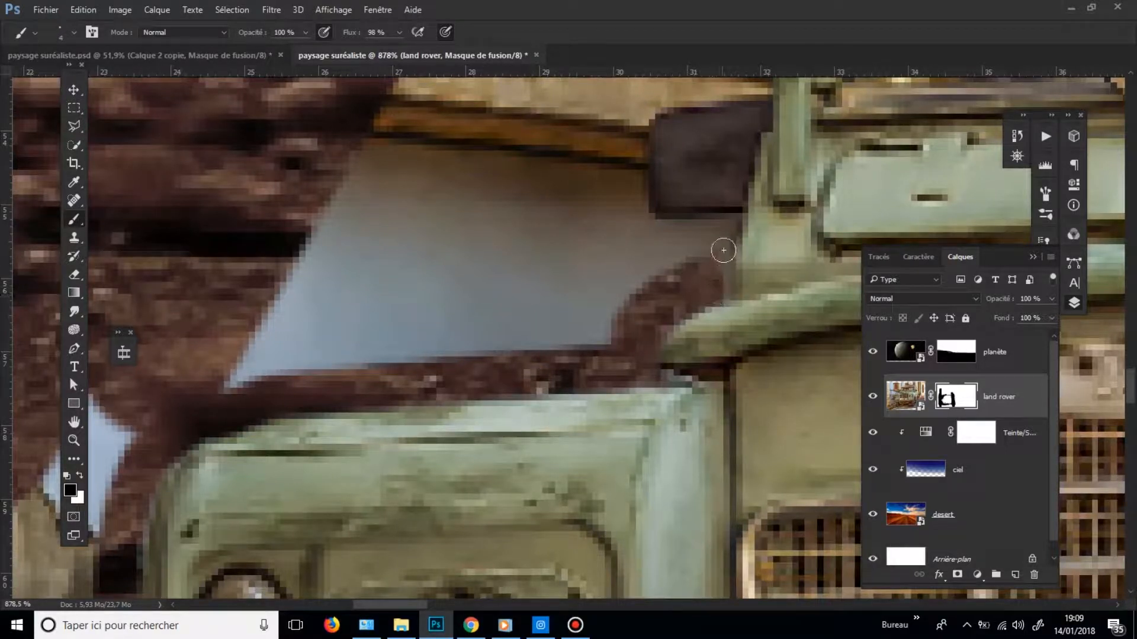
drag(724, 251, 721, 225)
drag(633, 229, 664, 234)
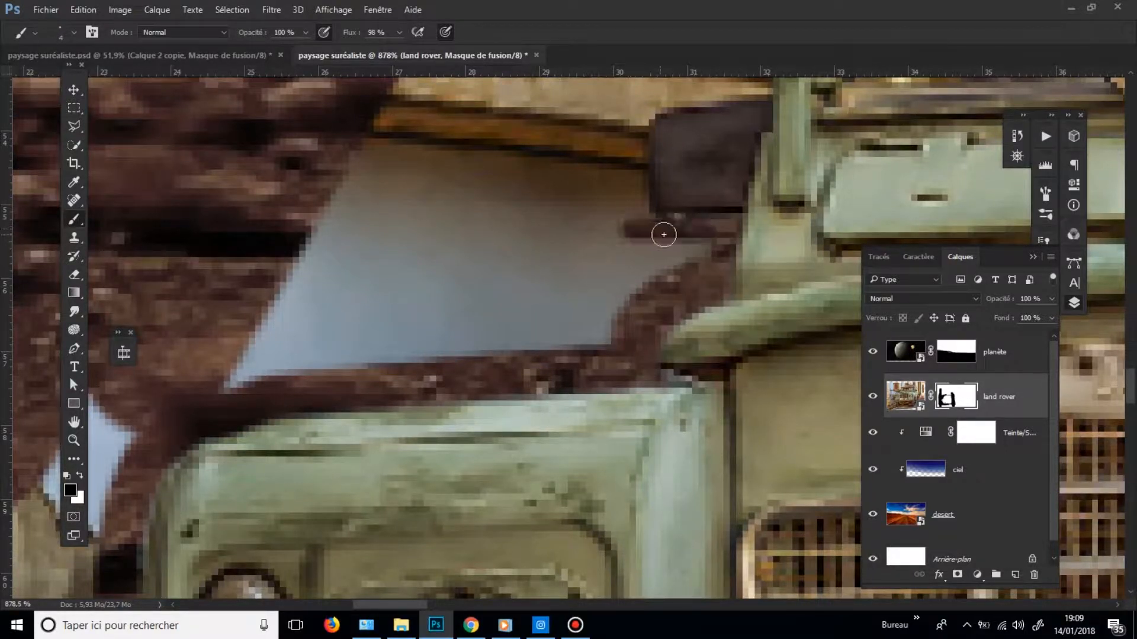
mouse_move(702, 273)
mouse_down()
mouse_move(705, 256)
mouse_move(574, 325)
mouse_move(152, 329)
mouse_up()
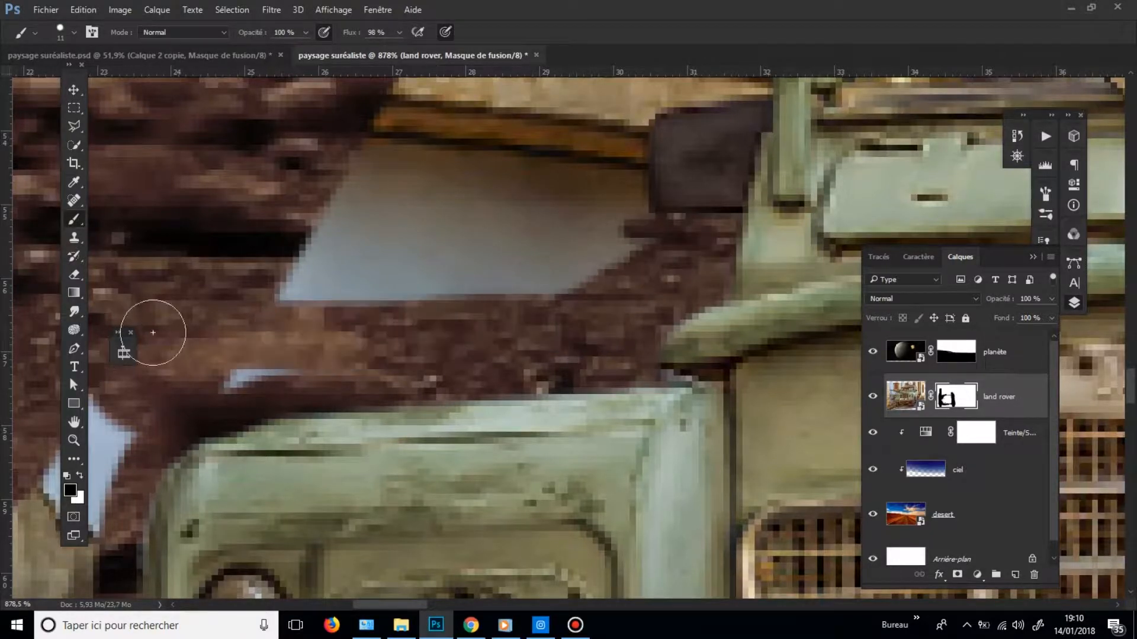
mouse_move(264, 361)
mouse_down()
mouse_move(378, 345)
mouse_move(252, 310)
mouse_move(251, 297)
mouse_move(532, 299)
mouse_move(636, 268)
mouse_move(608, 247)
mouse_move(295, 238)
mouse_move(404, 199)
mouse_up()
- Mask out the stone ledge to the left of and above the left mirror with hard 11 px and 10 px brushes
scroll(427, 406, up, 4)
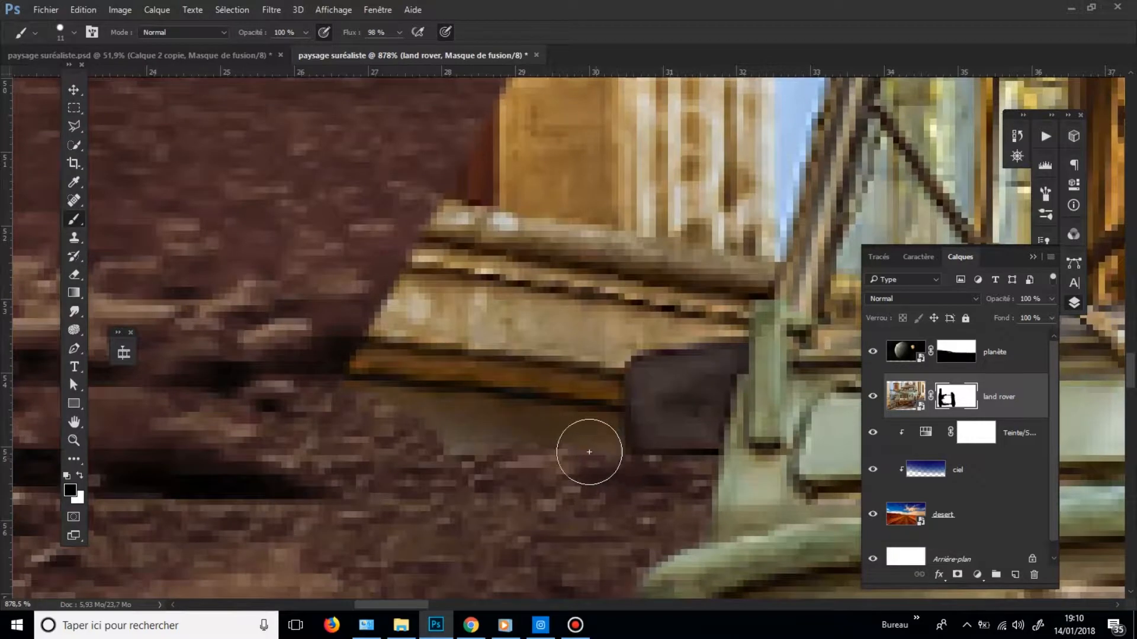
mouse_move(593, 370)
mouse_down()
mouse_move(638, 319)
mouse_move(717, 326)
mouse_move(723, 317)
mouse_move(717, 307)
mouse_move(612, 329)
mouse_move(506, 470)
mouse_move(485, 364)
mouse_move(386, 433)
mouse_move(422, 384)
mouse_move(375, 351)
mouse_move(423, 346)
mouse_move(579, 196)
mouse_move(579, 231)
mouse_up()
alt+right_click(408, 434)
alt+right_click(710, 347)
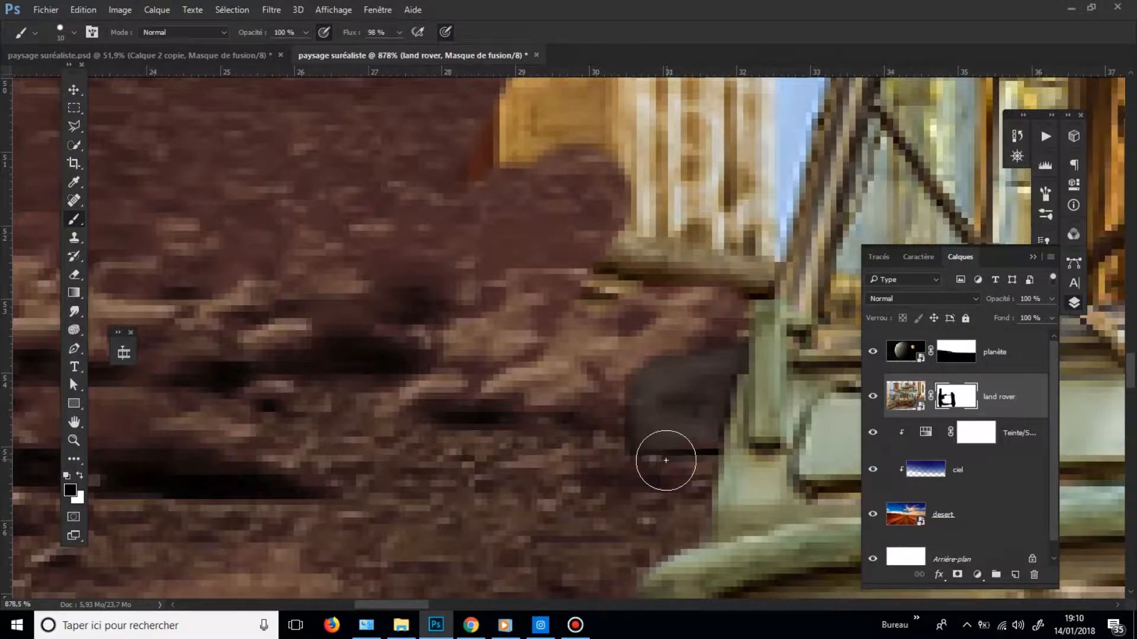
- Restore the left mirror's erased edges by painting white on the mask, using a 7 px brush
key(x)
mouse_move(689, 436)
mouse_down()
mouse_move(658, 383)
mouse_move(692, 383)
mouse_move(657, 387)
mouse_up()
alt+right_click(680, 394)
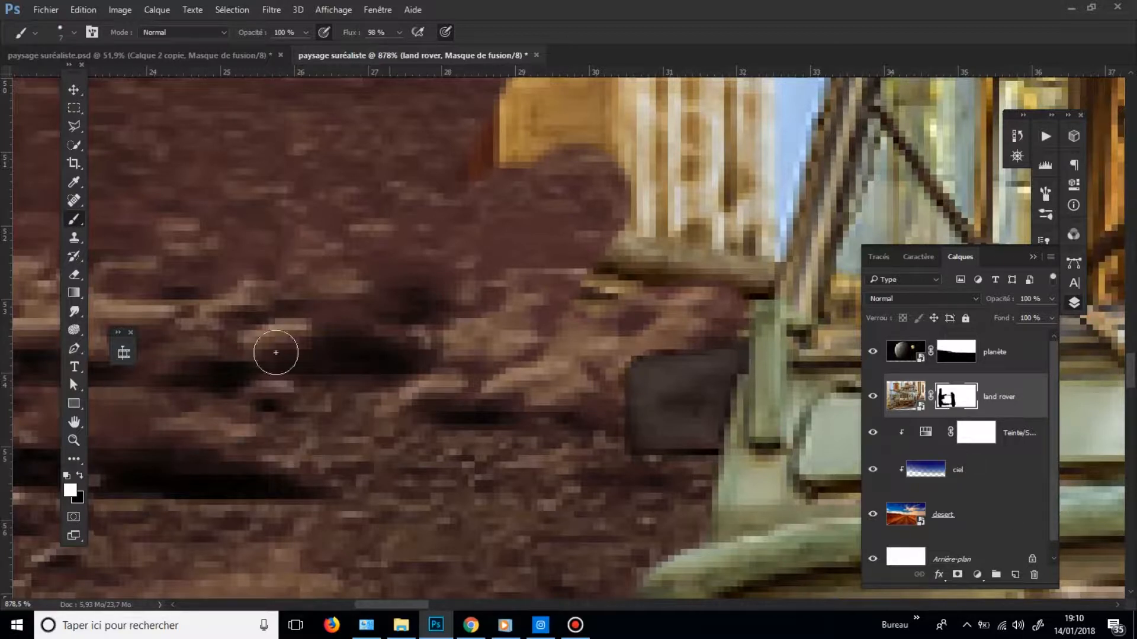
- Mask out the ledge and the strip of wall beside the windscreen's left pillar, painting black with a 7 px brush
click(80, 476)
click(80, 476)
drag(647, 238, 550, 389)
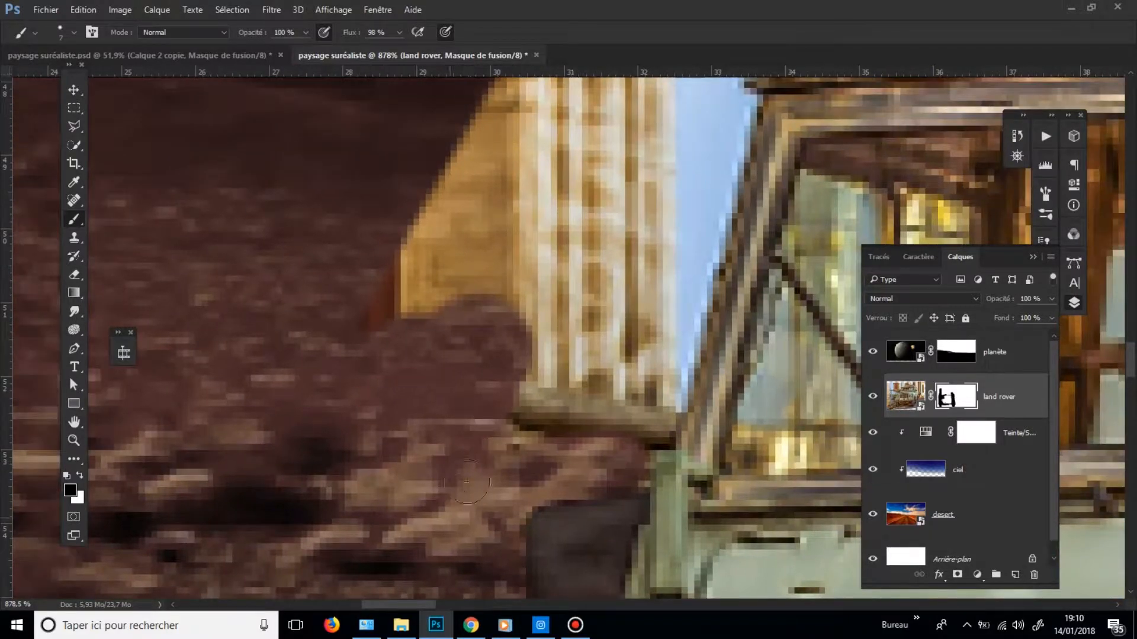
mouse_move(467, 483)
mouse_down()
mouse_move(540, 385)
mouse_move(578, 462)
mouse_up()
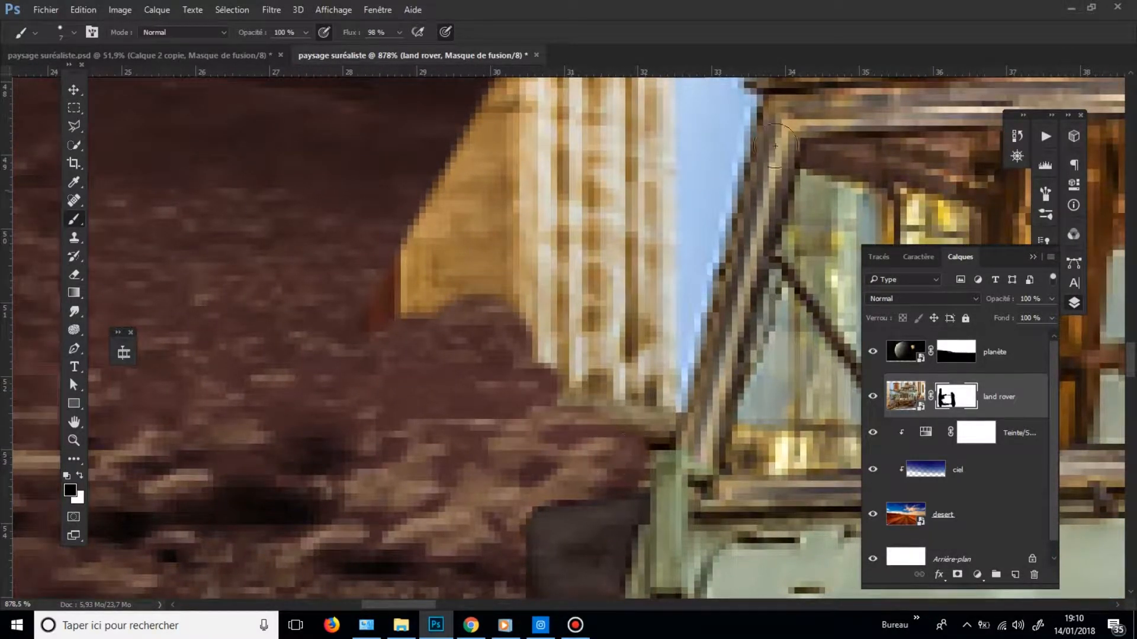
shift+click(734, 113)
drag(680, 213, 637, 348)
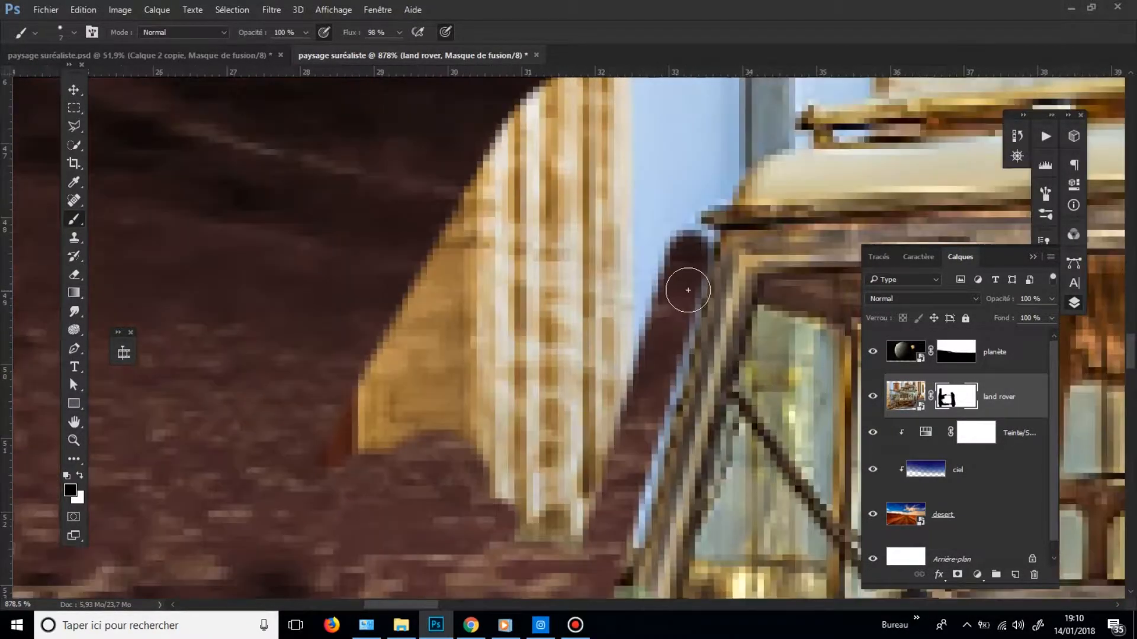
- Mask tightly along the windscreen's left pillar with a 4 px brush and clear the striped wall next to it
alt+right_click(686, 293)
click(709, 247)
shift+click(628, 553)
alt+right_click(545, 542)
mouse_move(582, 533)
mouse_down()
mouse_move(495, 500)
mouse_move(349, 502)
mouse_move(279, 460)
mouse_move(297, 462)
mouse_move(509, 321)
mouse_move(596, 325)
mouse_move(607, 315)
mouse_move(609, 387)
mouse_move(609, 292)
mouse_move(634, 341)
mouse_move(683, 354)
mouse_up()
alt+right_click(685, 322)
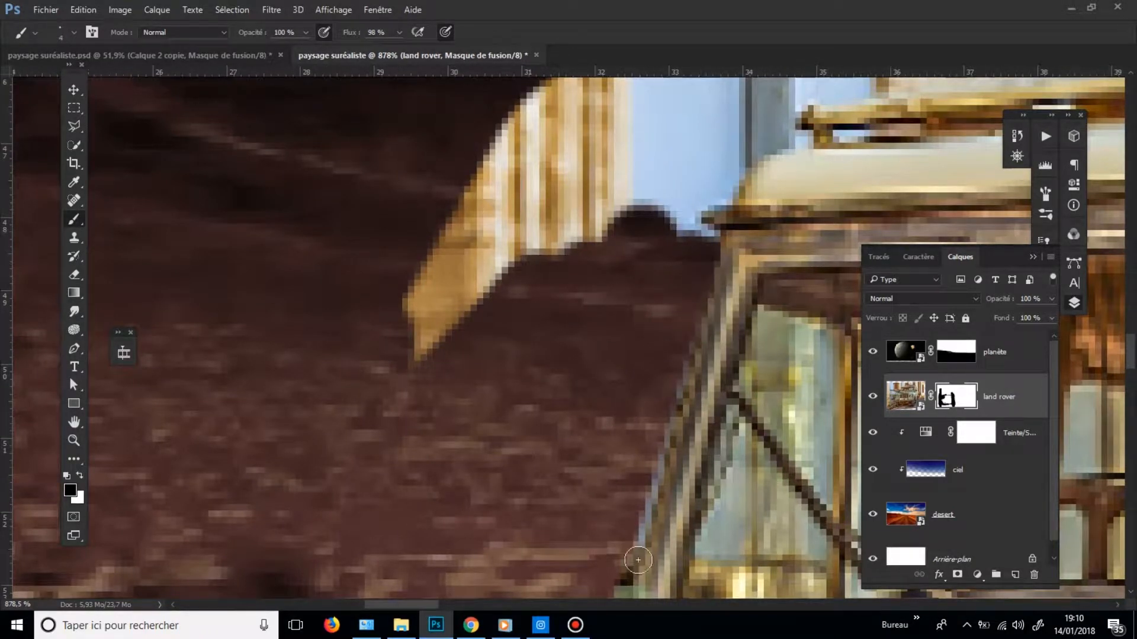
shift+click(712, 270)
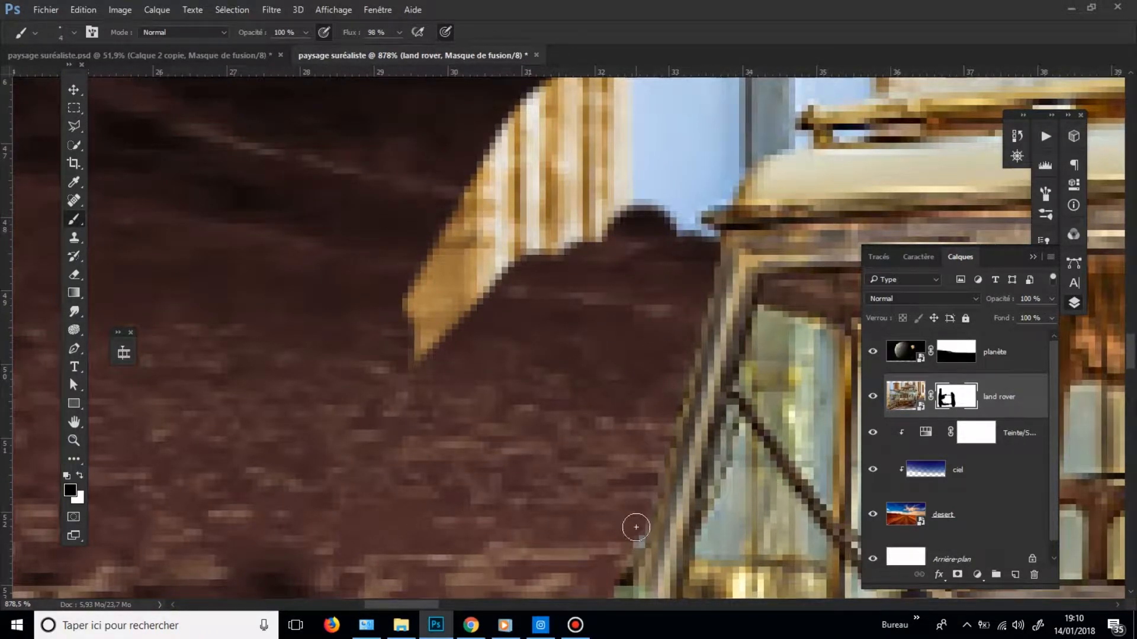
- Clear the remaining striped and blue wall to the left of the roof corner with 16 px and 20 px brushes
drag(637, 219, 637, 336)
alt+right_click(583, 354)
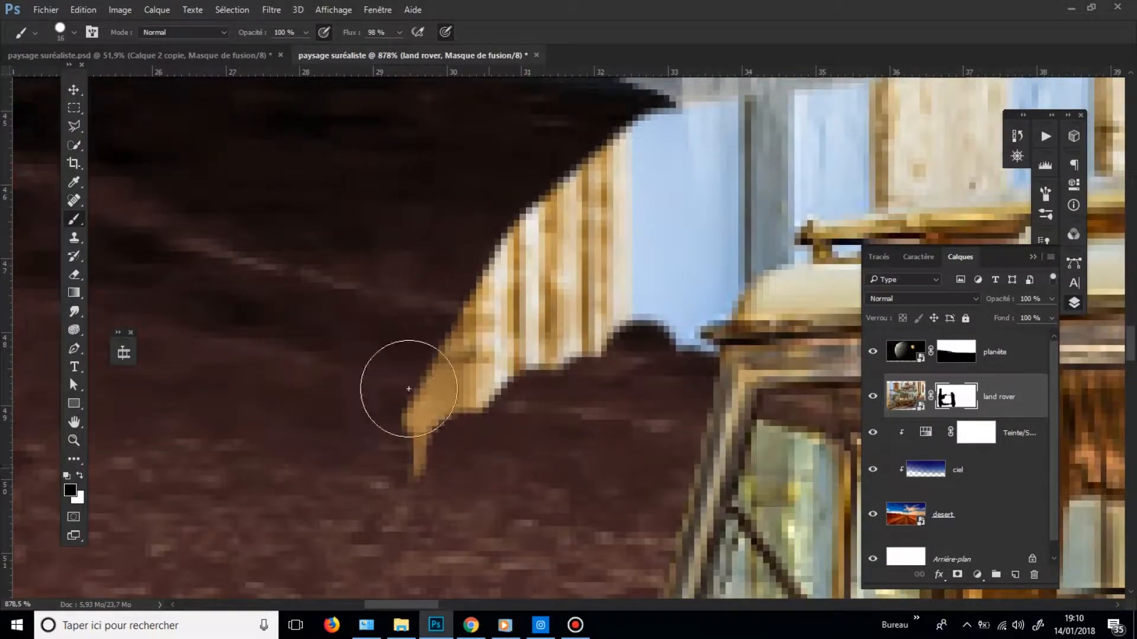
mouse_move(408, 390)
mouse_down()
mouse_move(429, 348)
mouse_move(505, 417)
mouse_move(585, 272)
mouse_move(602, 300)
mouse_move(516, 376)
mouse_up()
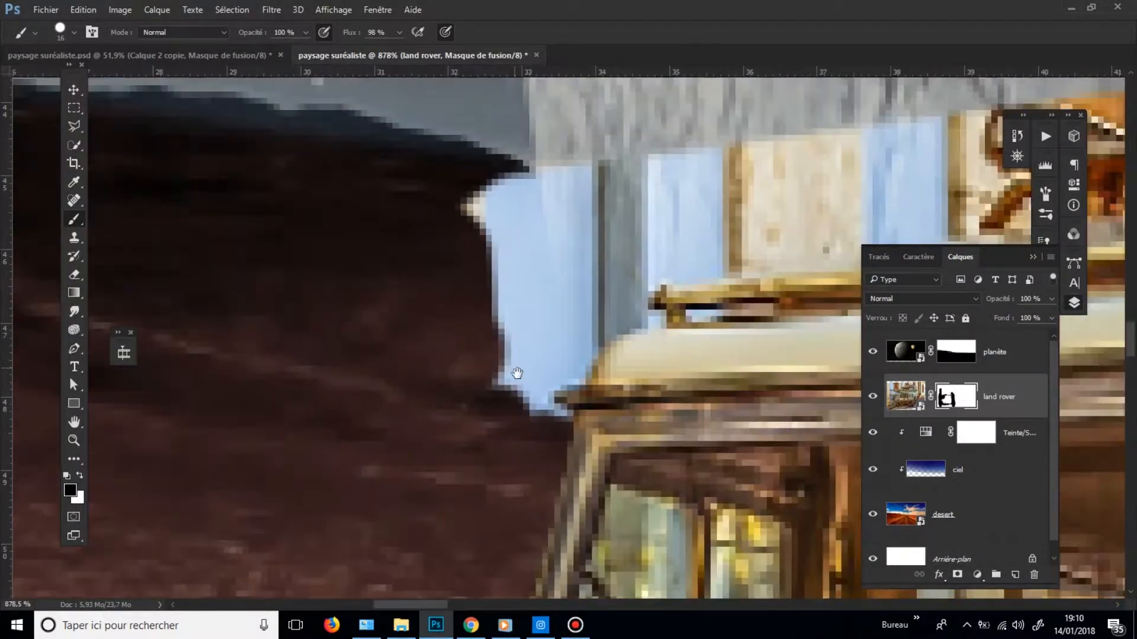
mouse_move(526, 426)
mouse_down()
mouse_move(510, 392)
mouse_move(523, 355)
mouse_move(508, 174)
mouse_move(506, 217)
mouse_move(597, 275)
mouse_move(573, 376)
mouse_move(526, 409)
mouse_move(550, 333)
mouse_move(547, 349)
mouse_move(596, 289)
mouse_move(550, 351)
mouse_up()
alt+right_click(563, 336)
mouse_move(643, 223)
mouse_down()
mouse_move(609, 216)
mouse_move(628, 219)
mouse_up()
alt+right_click(571, 220)
mouse_move(616, 159)
mouse_down()
mouse_move(629, 185)
mouse_move(661, 179)
mouse_move(621, 240)
mouse_up()
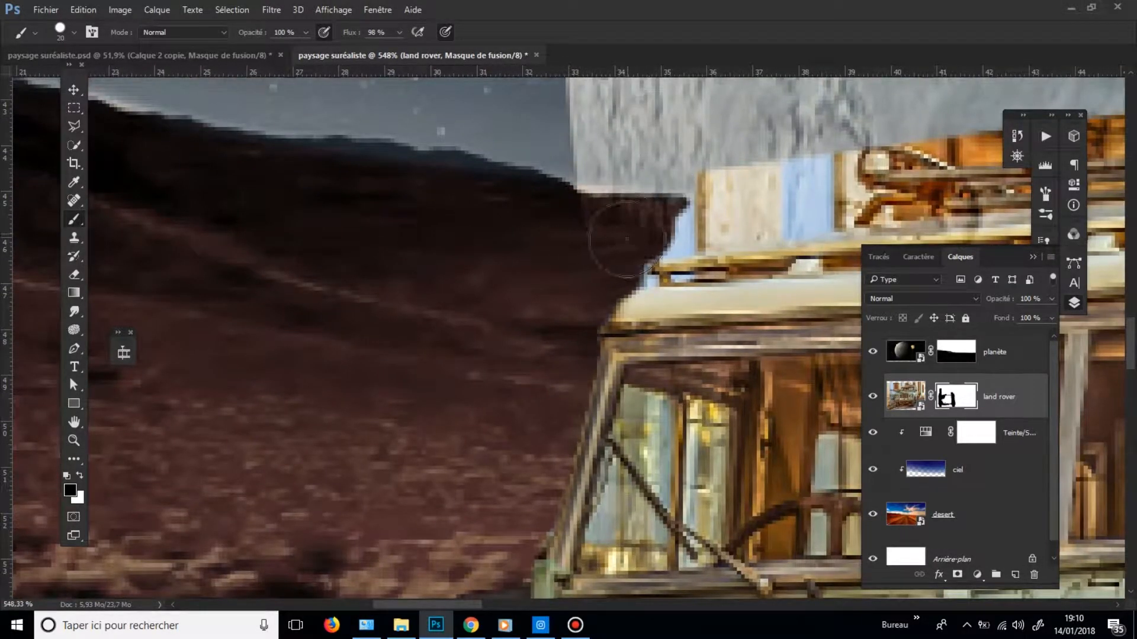
- Mask out the wall above the roof's front left edge up to the luggage rack, using 7 px, 14 px and 5 px brushes
drag(700, 172, 502, 256)
drag(634, 231, 418, 279)
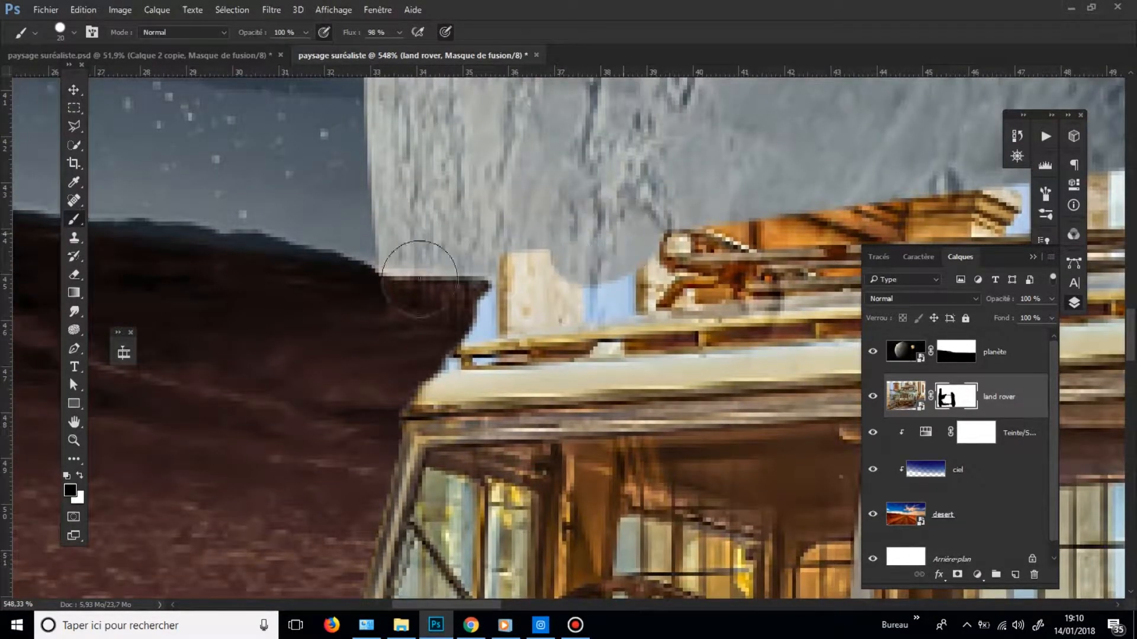
alt+right_click(492, 304)
drag(465, 324, 536, 319)
shift+click(647, 305)
shift+click(645, 264)
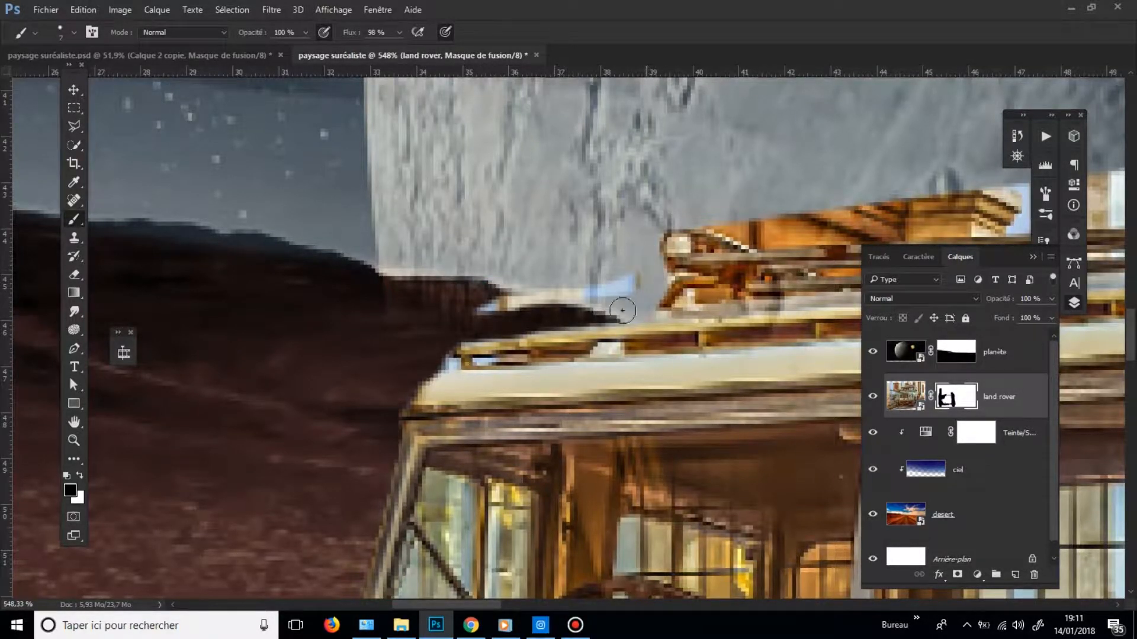
alt+right_click(601, 308)
drag(616, 294, 496, 299)
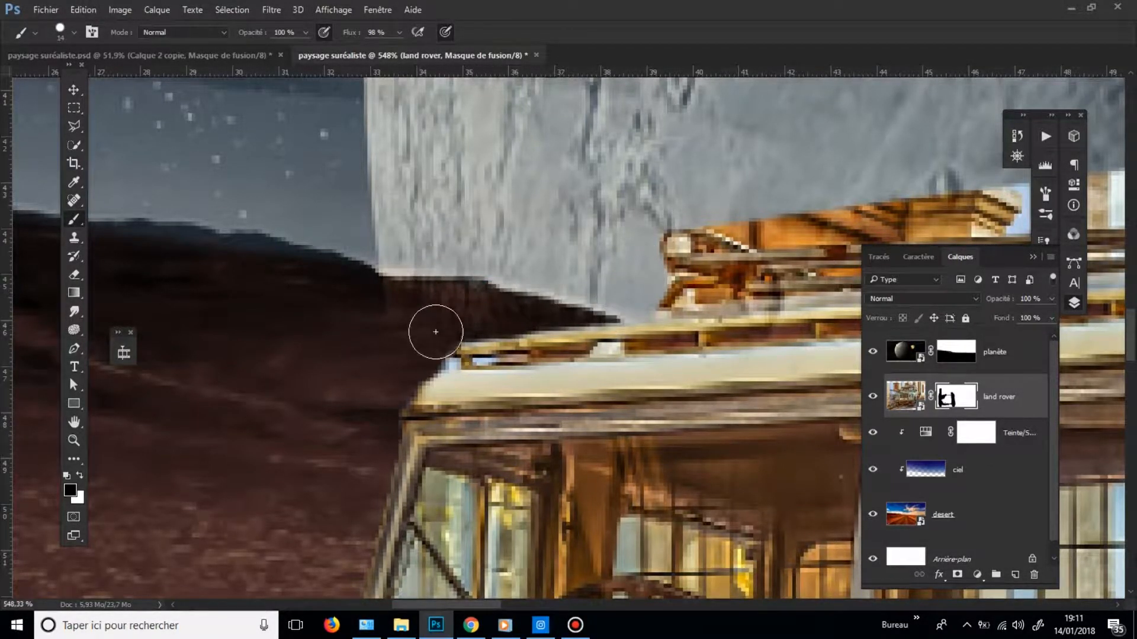
alt+right_click(482, 312)
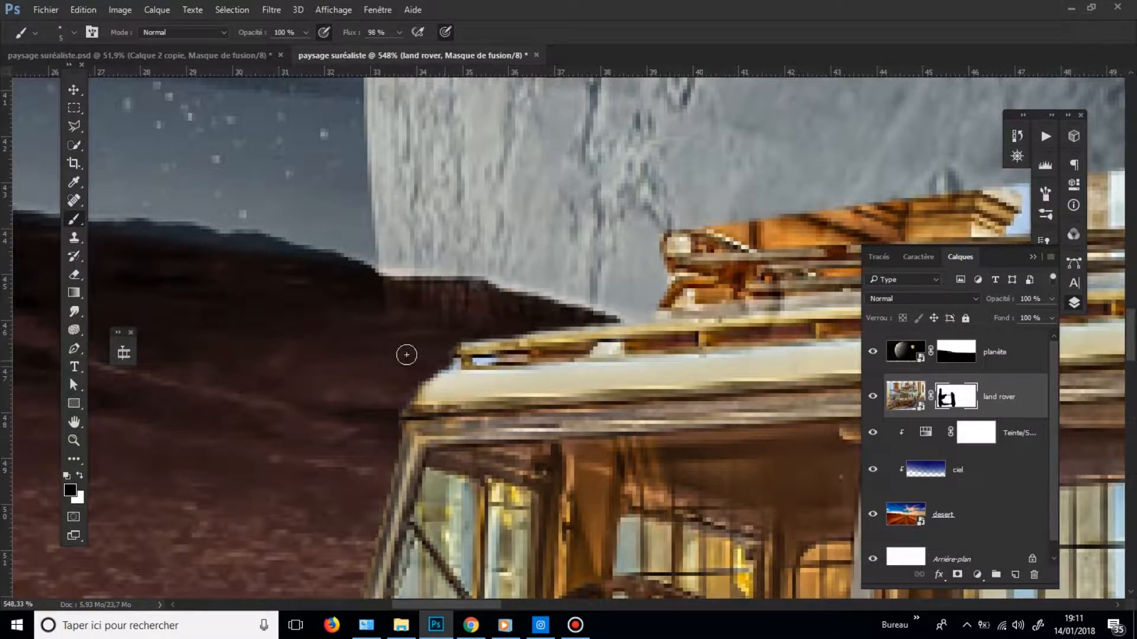
- Mask out the wooden beams and wall above the roof rack's long front rail with a 26 px brush
drag(649, 199, 323, 393)
alt+right_click(460, 392)
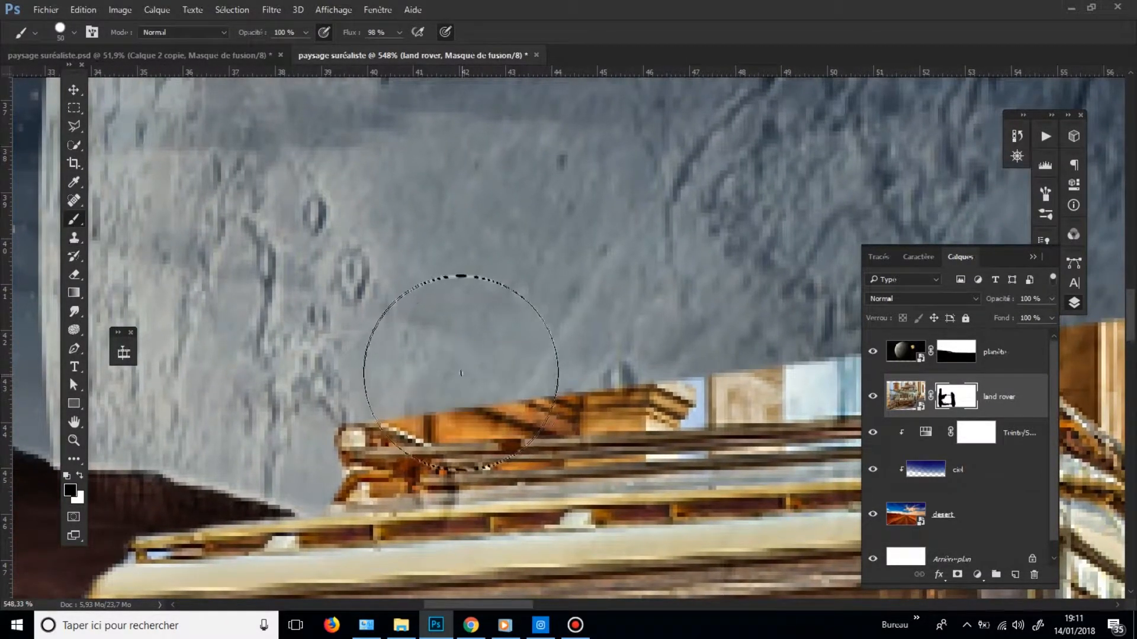
alt+right_click(460, 373)
drag(432, 393, 490, 389)
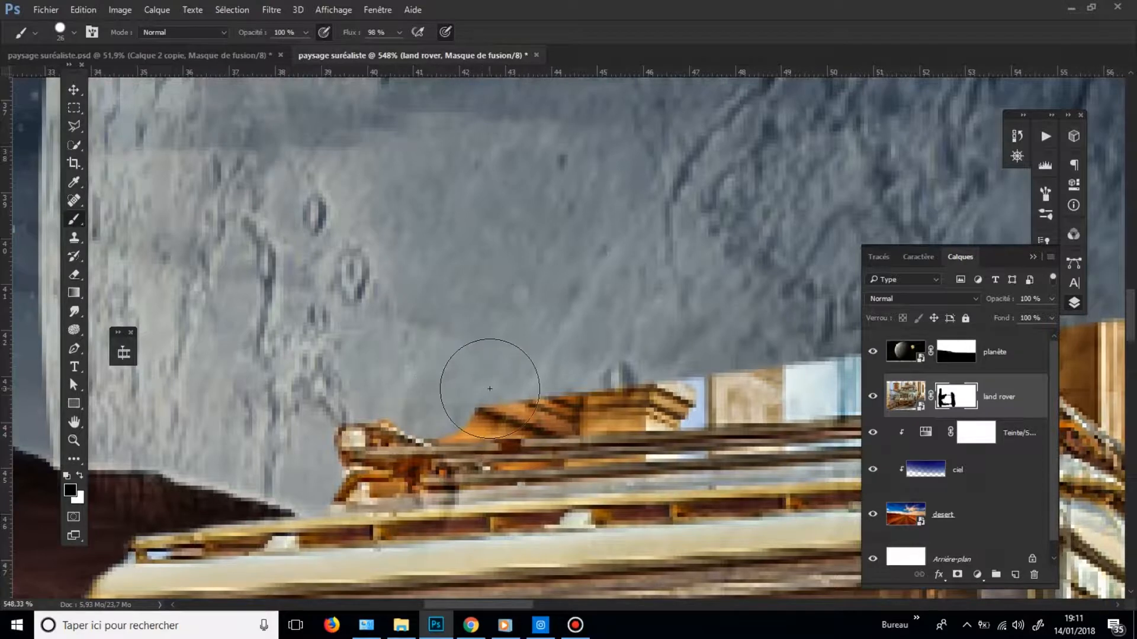
drag(780, 296, 475, 319)
shift+click(605, 395)
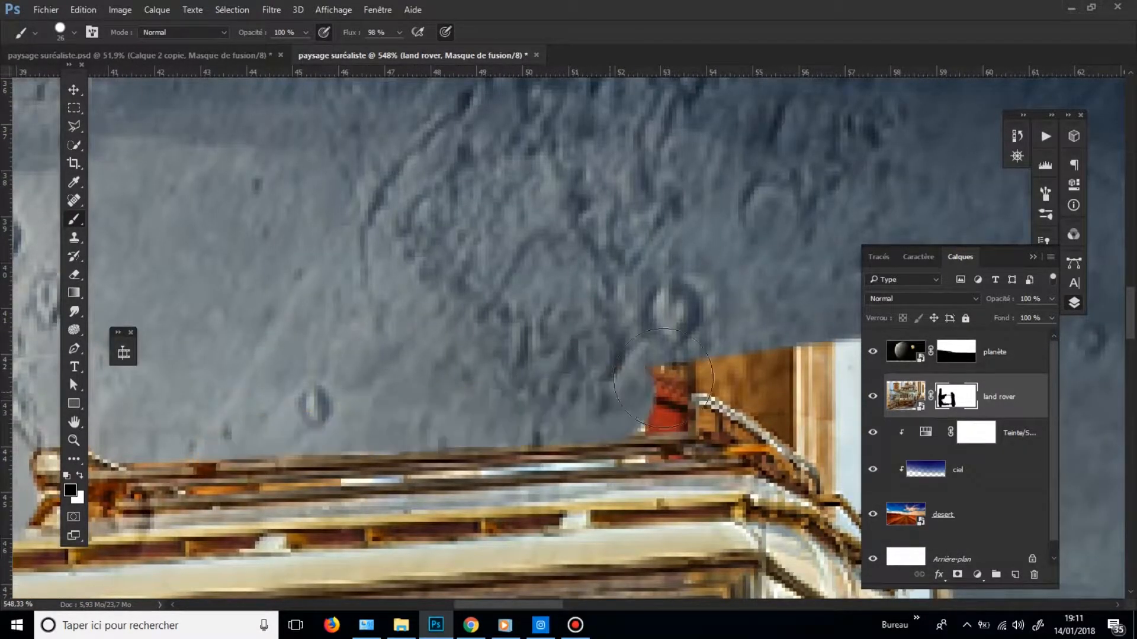
- Mask out the red post at the right end of the roof rack with hard 14 px and 9 px brushes
alt+right_click(654, 381)
drag(651, 370, 659, 412)
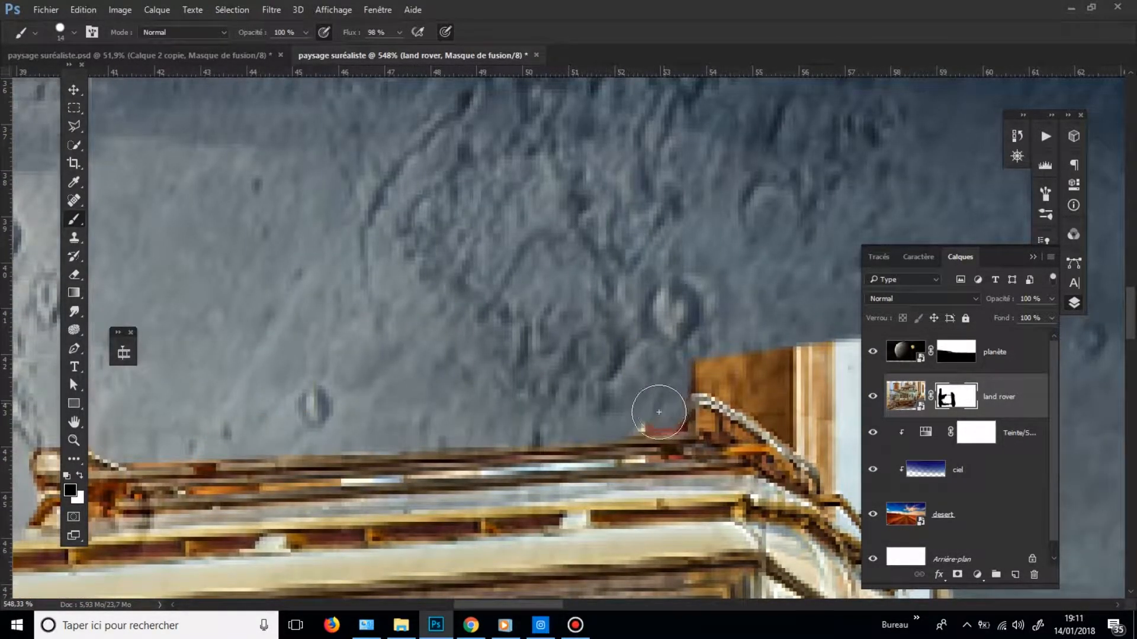
shift+right_click(663, 394)
click(647, 389)
alt+right_click(672, 394)
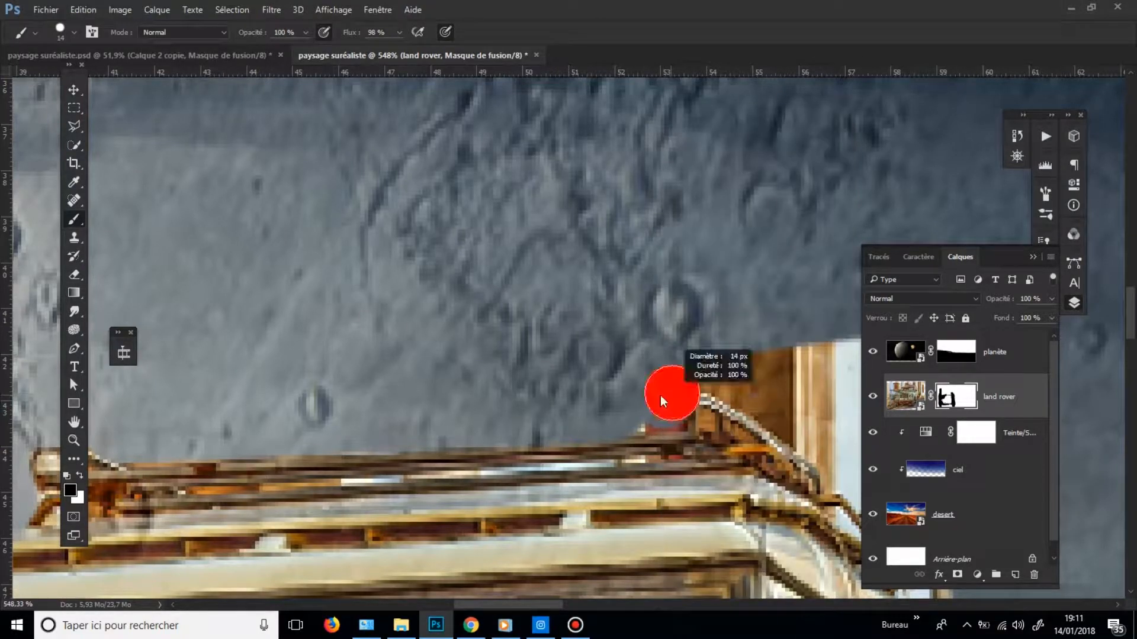
drag(675, 414, 624, 417)
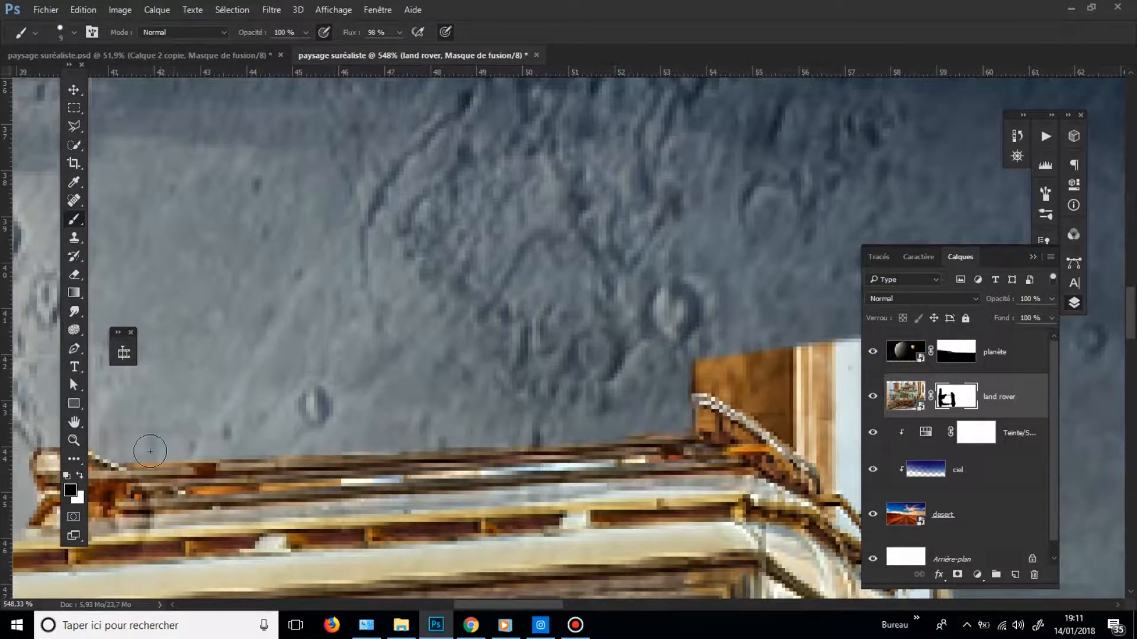
- Mask out the wall behind the rack's sloping right side and the rear of the roof with a 23 px brush
key(space)
mouse_move(743, 352)
mouse_down()
mouse_move(381, 393)
mouse_move(470, 401)
mouse_move(556, 499)
mouse_move(441, 288)
mouse_move(380, 287)
mouse_up()
alt+right_click(471, 400)
click(362, 398)
shift+click(480, 483)
key(space)
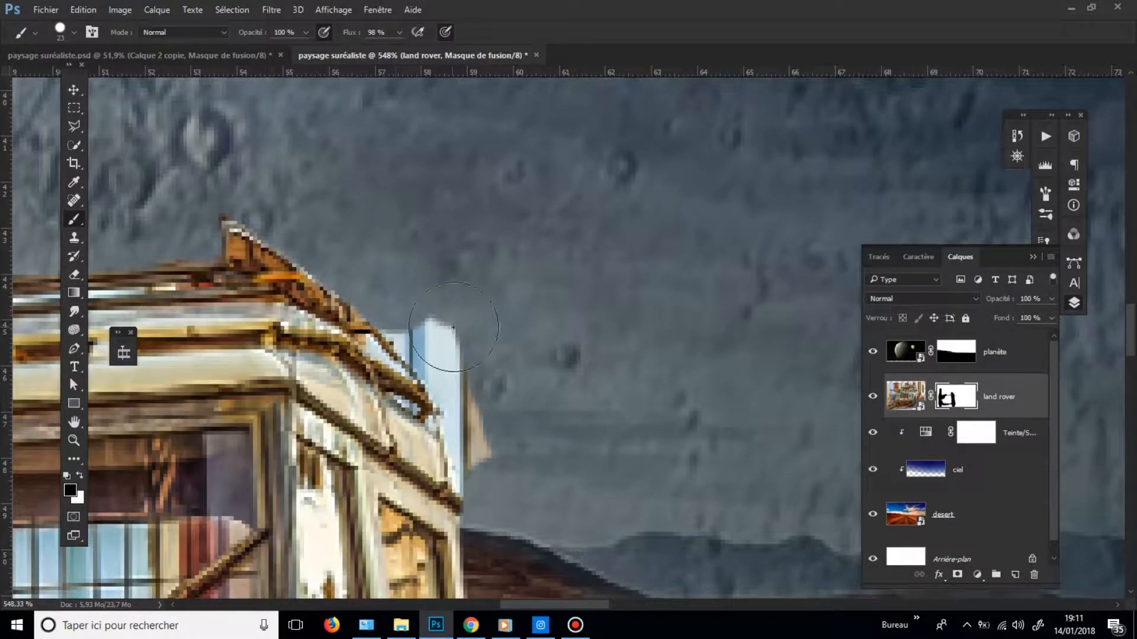
click(425, 319)
key(space)
- Mask out the grey ground and leftover parts to the right of the rear wheel, refining with a 6 px brush
drag(604, 533, 637, 292)
alt+right_click(610, 241)
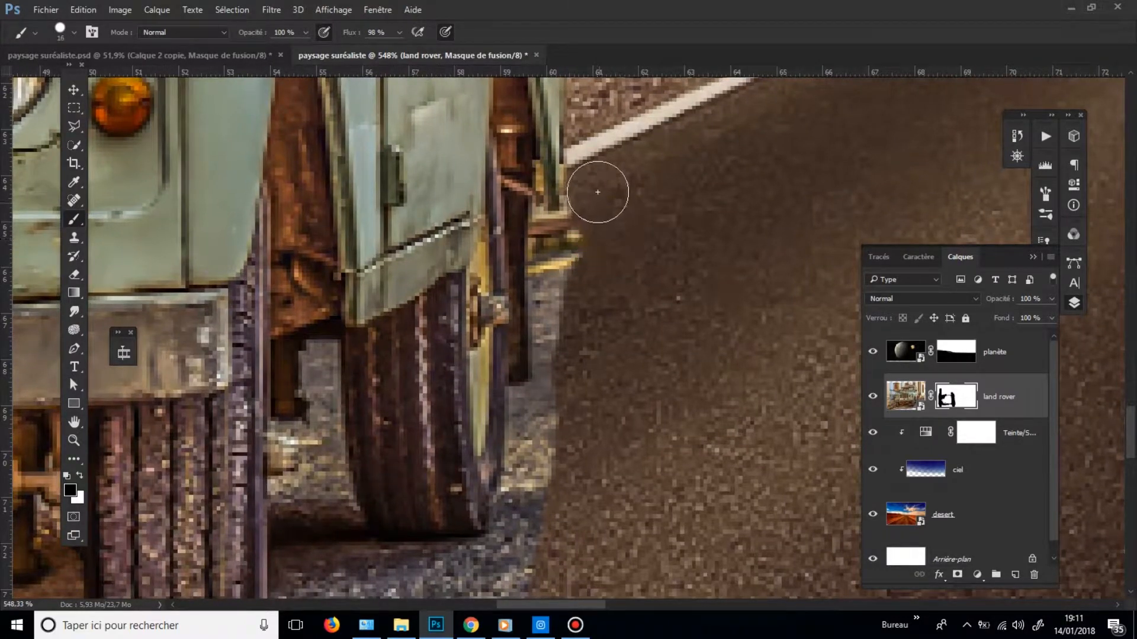
alt+right_click(579, 348)
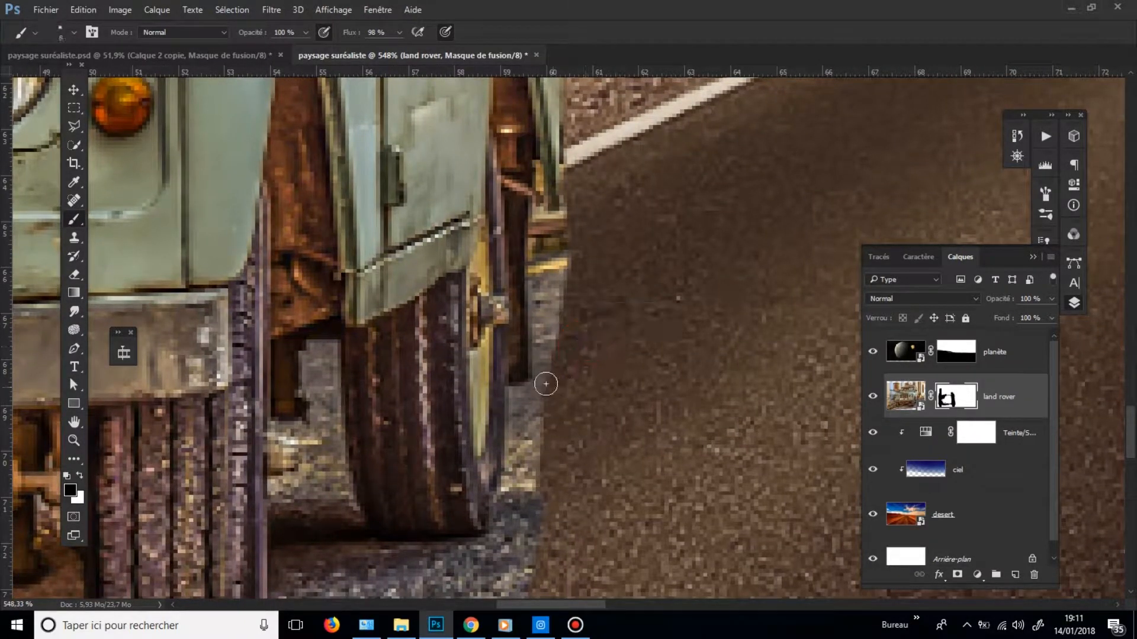
drag(539, 301, 544, 210)
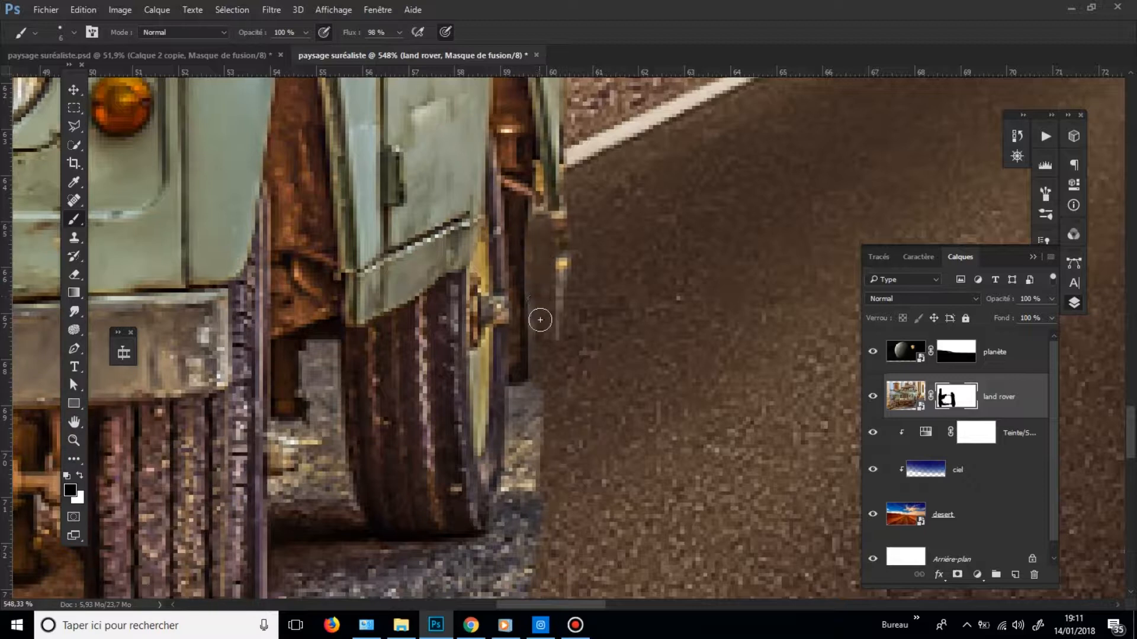
drag(558, 361, 569, 224)
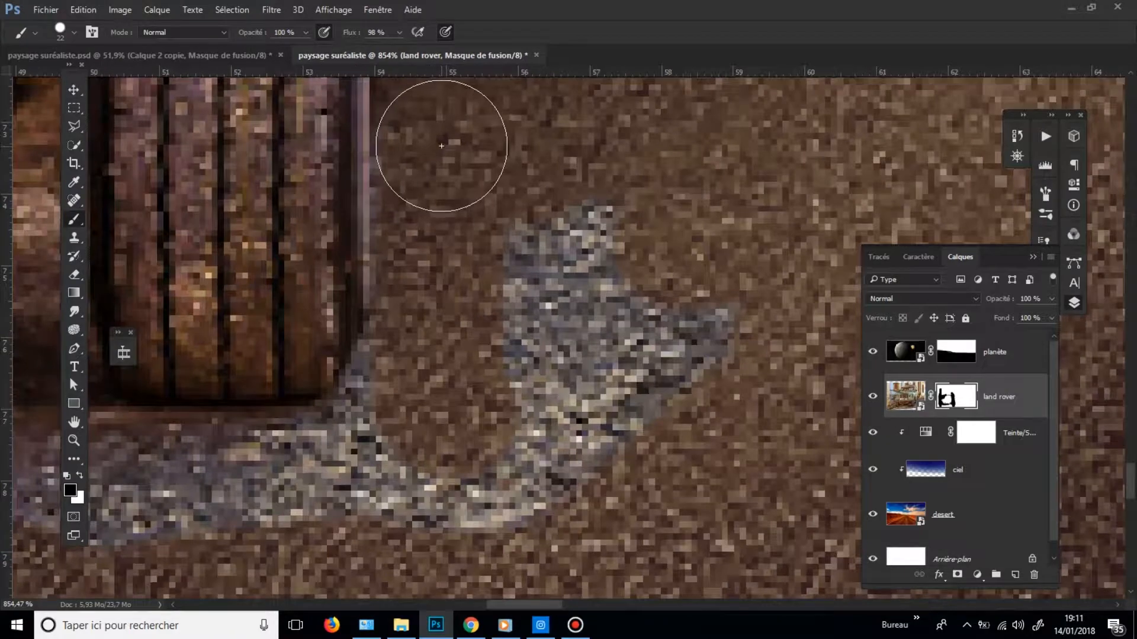
- Mask out the grey asphalt beside and below the right front wheel and under the vehicle with a 22 px brush
mouse_move(592, 218)
mouse_down()
mouse_move(564, 264)
mouse_move(578, 248)
mouse_move(738, 337)
mouse_move(654, 372)
mouse_up()
mouse_move(530, 397)
mouse_down()
mouse_move(688, 299)
mouse_move(677, 300)
mouse_up()
mouse_move(591, 444)
mouse_down()
mouse_move(538, 317)
mouse_move(567, 289)
mouse_move(525, 380)
mouse_move(399, 387)
mouse_up()
mouse_move(474, 389)
mouse_down()
mouse_move(758, 394)
mouse_move(267, 355)
mouse_move(622, 393)
mouse_move(279, 381)
mouse_up()
drag(433, 374, 604, 389)
- Mask out the leftover ground beneath the chassis between the two front wheels with a 33 px brush
scroll(558, 424, down, 5)
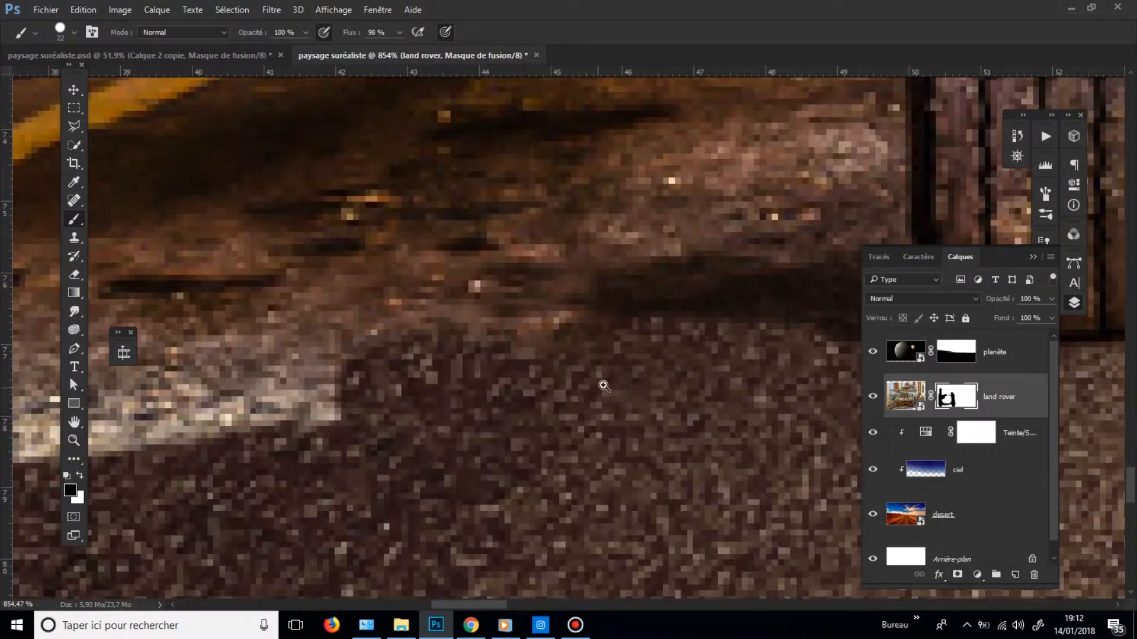
scroll(172, 515, down, 2)
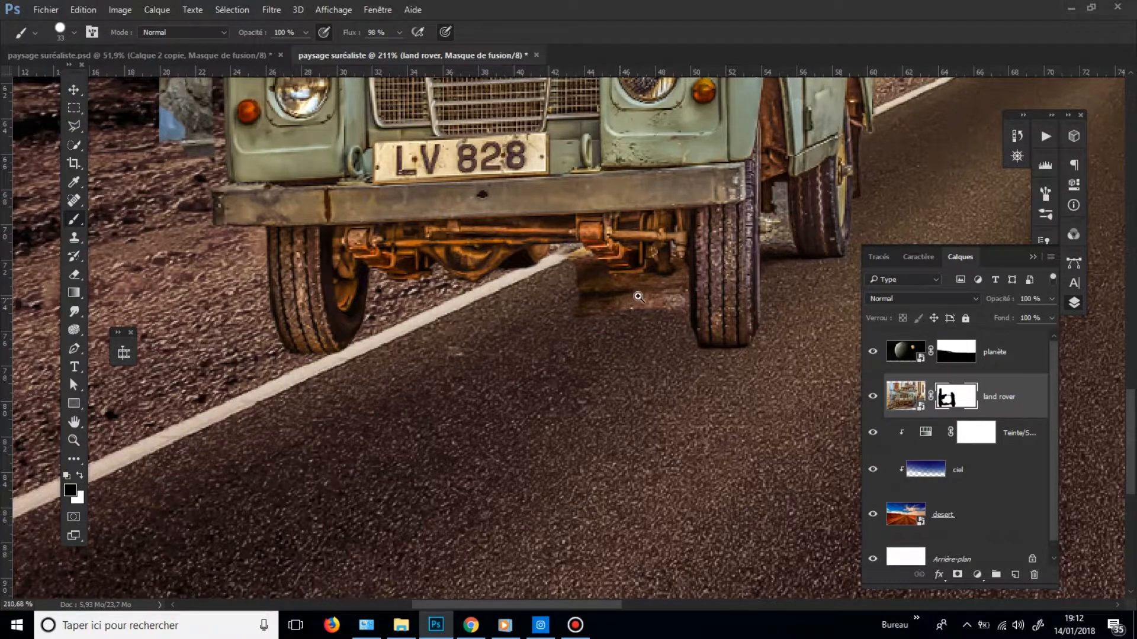
scroll(639, 297, up, 2)
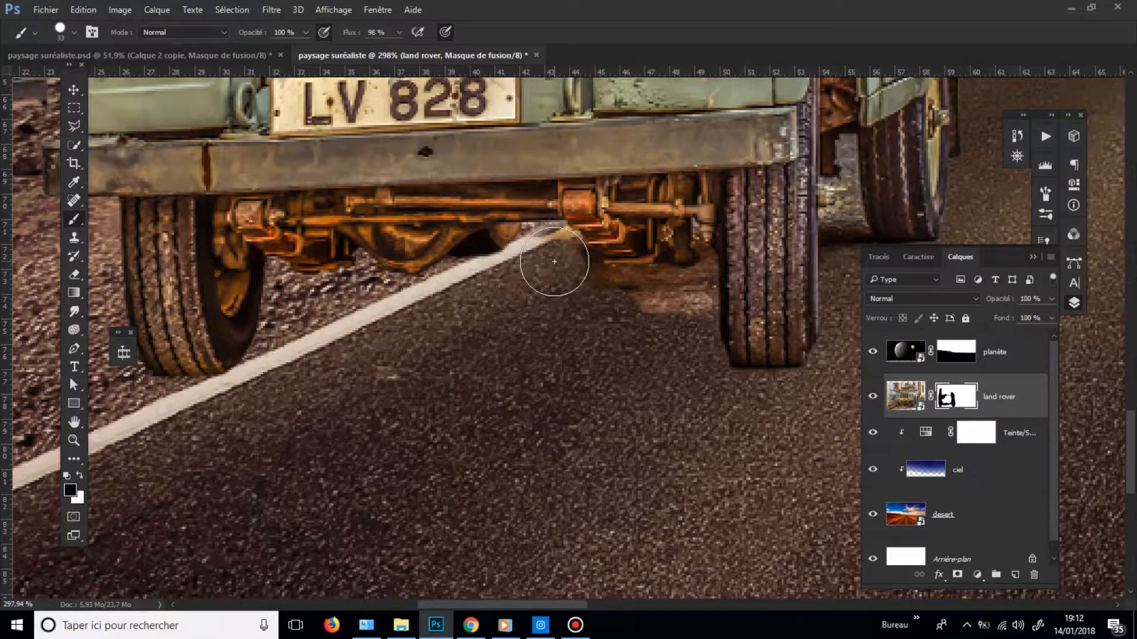
drag(554, 262, 624, 314)
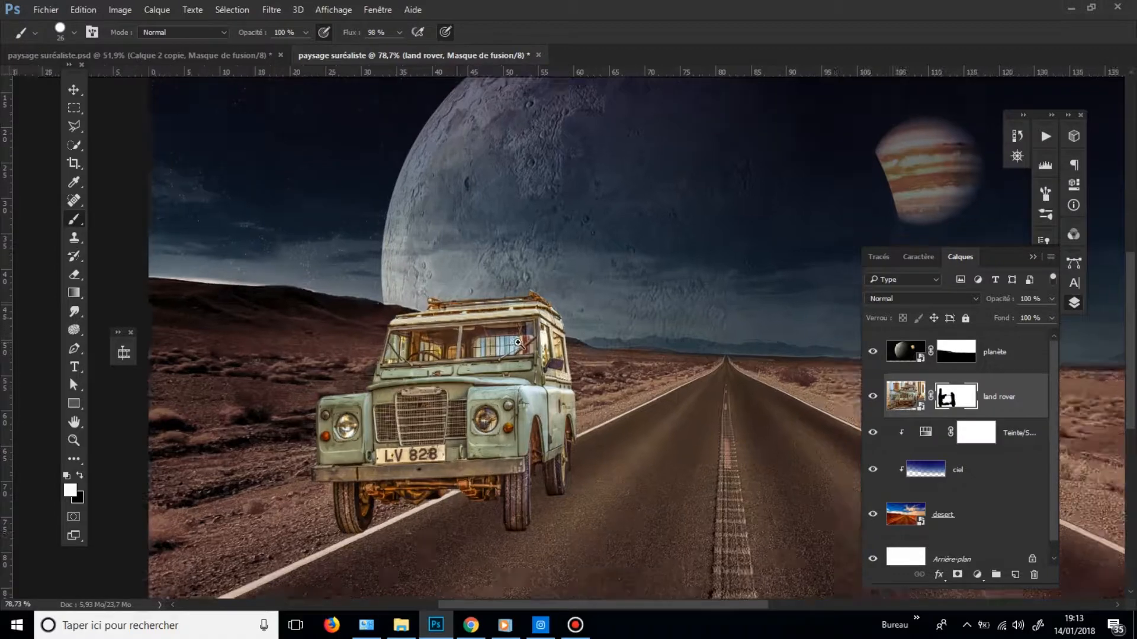
- Make the background seen through the windscreen semi-transparent around the steering wheel and centre pillar, painting grey on the mask with an 11 px brush
scroll(517, 343, up, 2)
scroll(521, 343, up, 3)
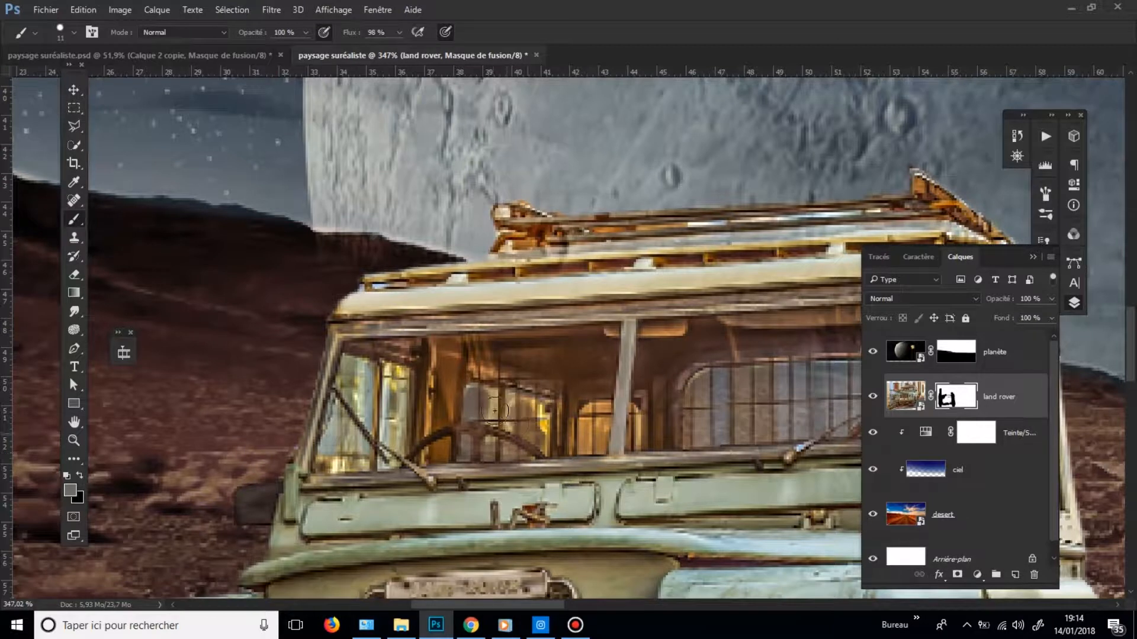
drag(507, 427, 481, 401)
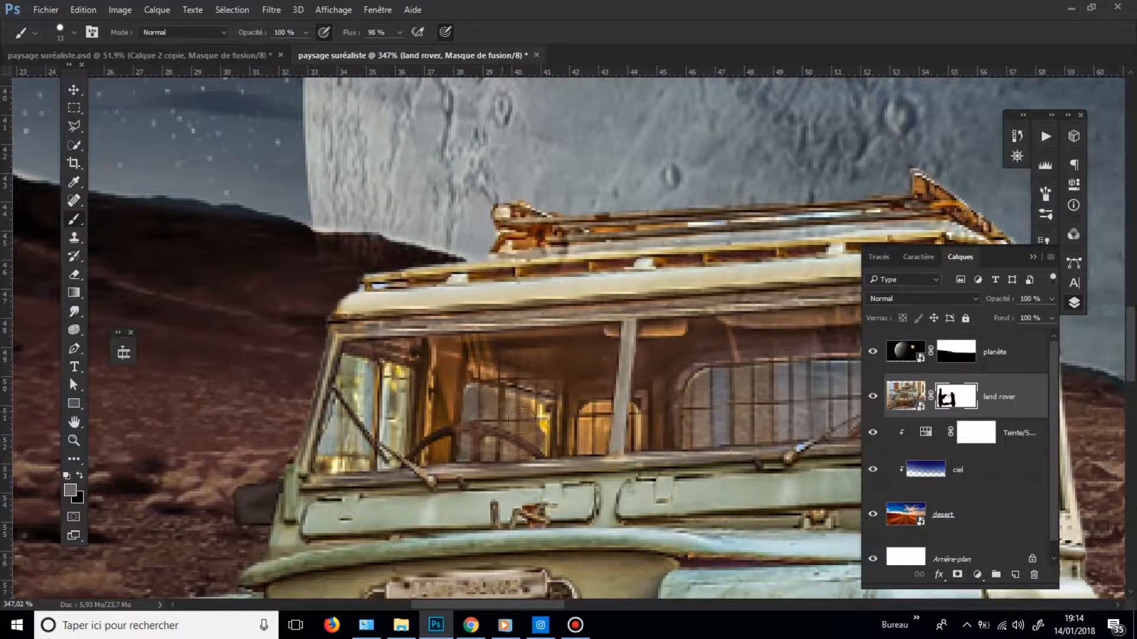
mouse_move(599, 420)
mouse_down()
mouse_move(591, 456)
mouse_move(589, 428)
mouse_move(622, 426)
mouse_up()
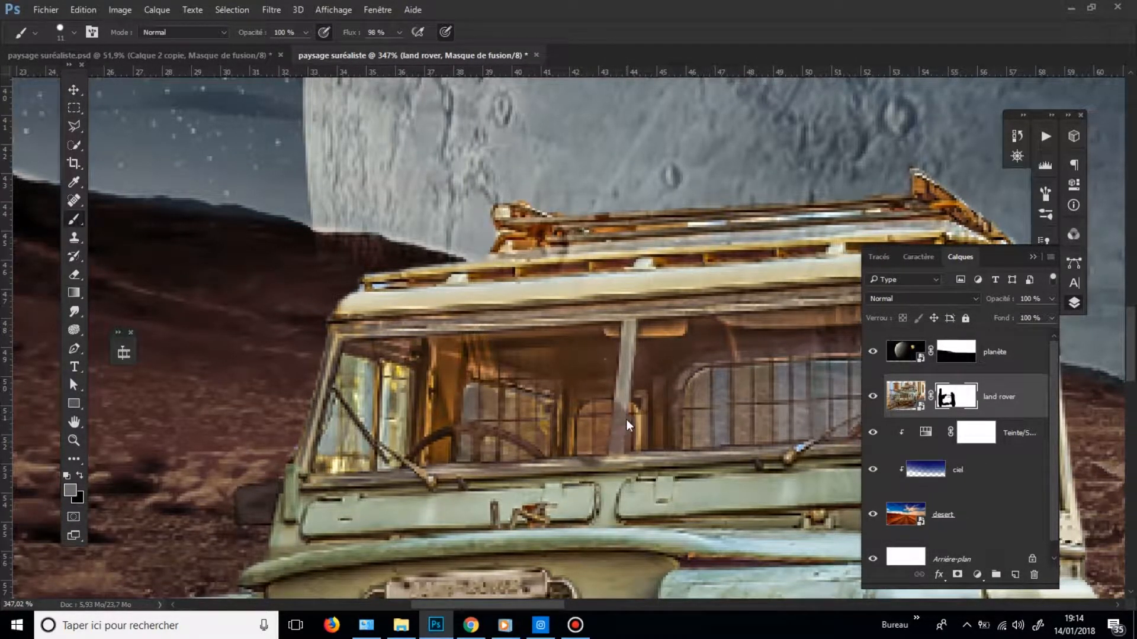
- Restore the windscreen's centre pillar and lower frame by painting white on the mask with a 5 px brush
alt+right_click(626, 421)
scroll(611, 409, up, 4)
key(x)
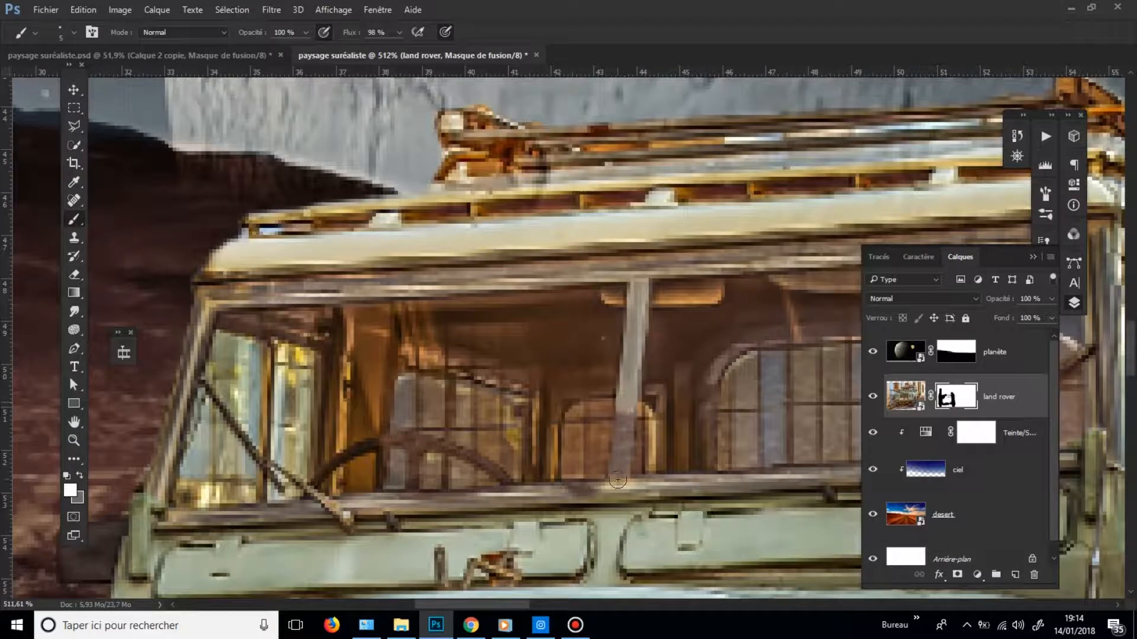
drag(617, 480, 609, 497)
drag(392, 498, 684, 490)
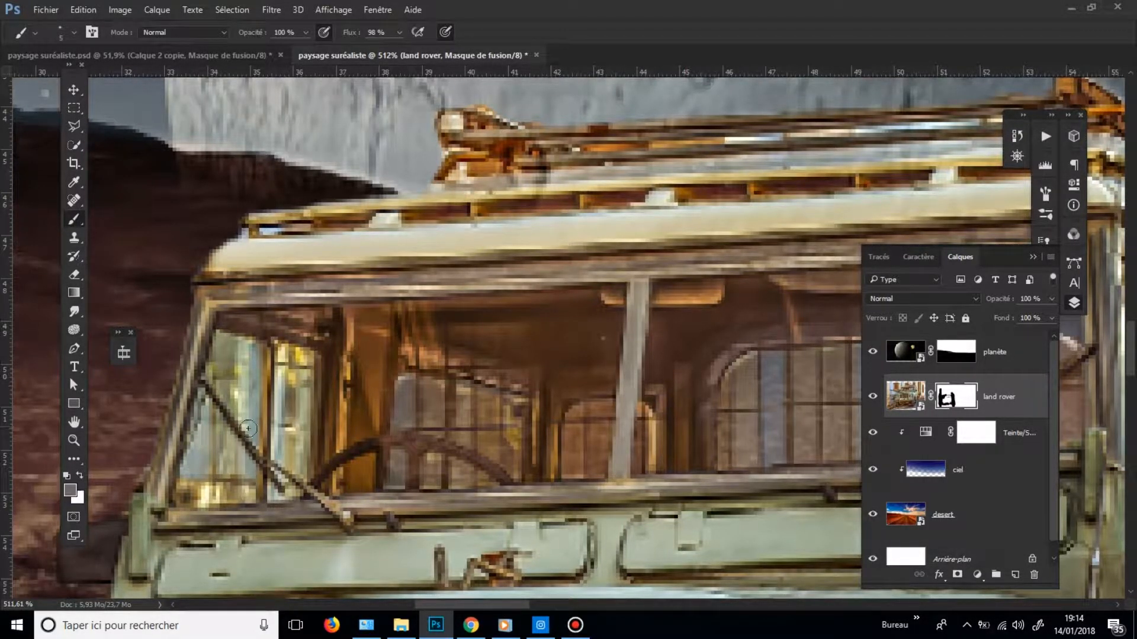
- Make the glass at the windscreen's left end semi-transparent, painting grey on the mask with a 5 px brush
mouse_move(245, 353)
mouse_down()
mouse_move(269, 408)
mouse_move(262, 480)
mouse_move(283, 363)
mouse_move(283, 450)
mouse_up()
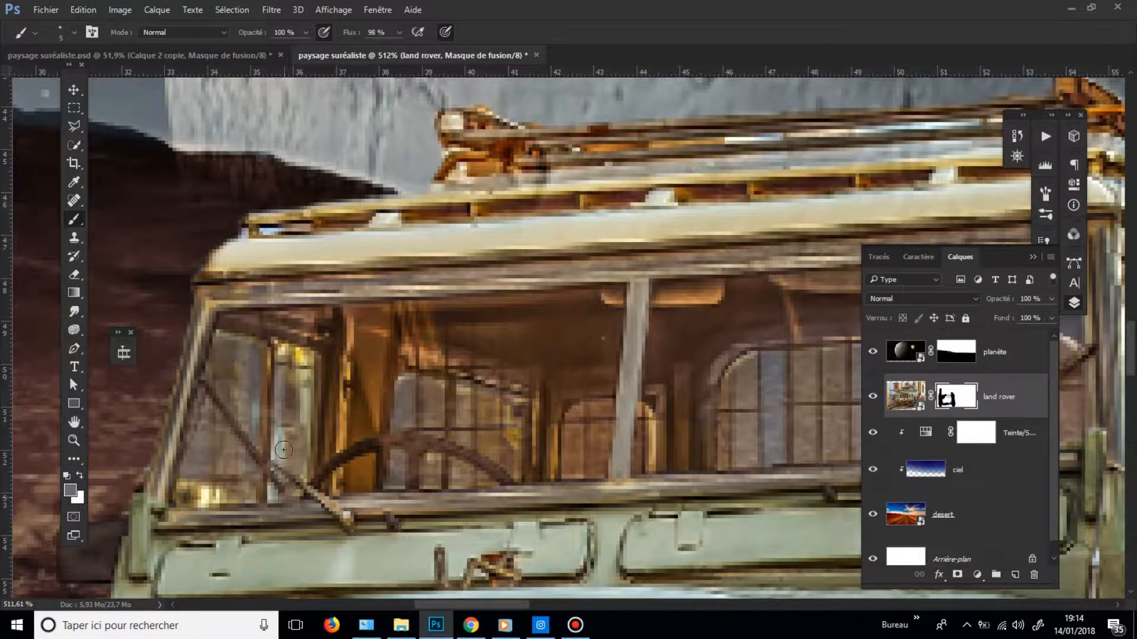
drag(292, 381, 302, 425)
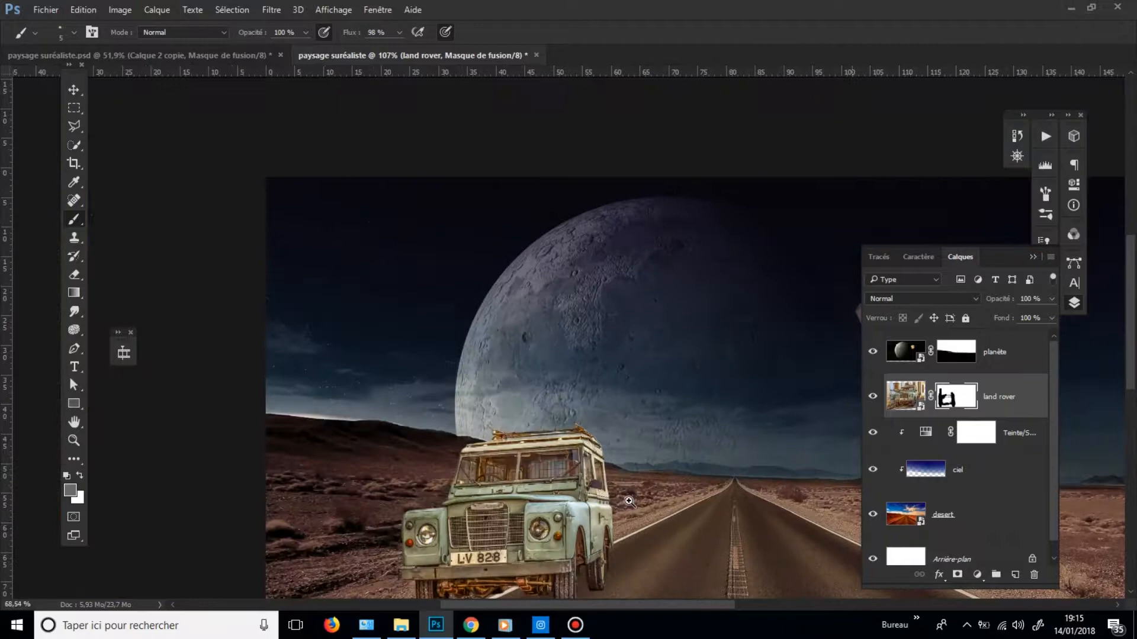
scroll(635, 501, up, 5)
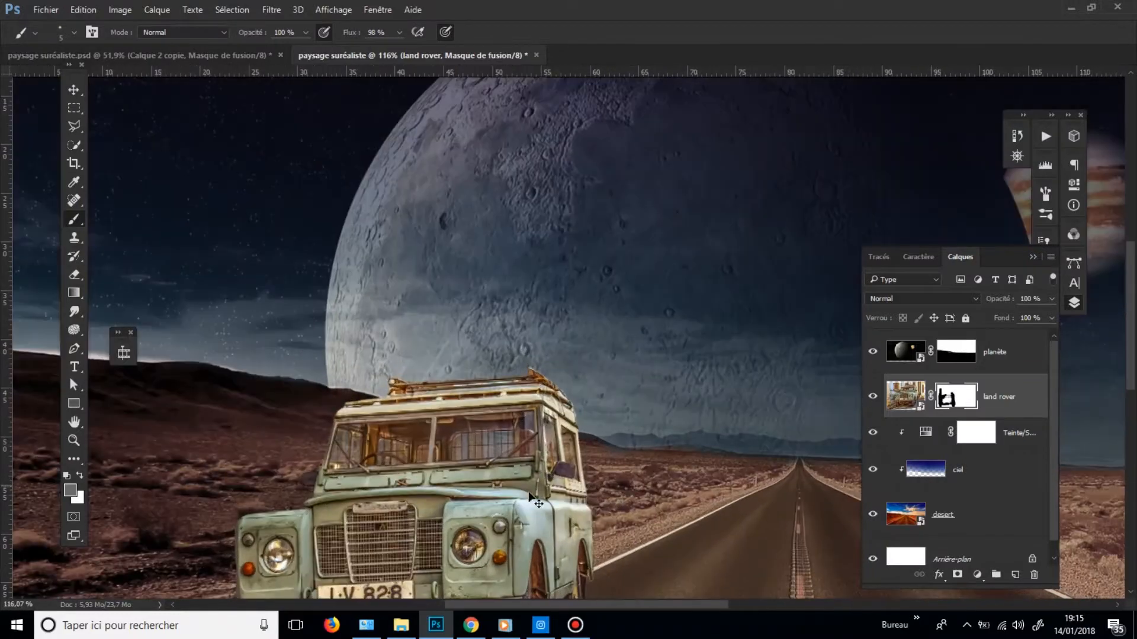
- Add a new empty layer directly above the land rover layer
drag(539, 502, 579, 508)
drag(682, 457, 569, 449)
key(ctrl+0)
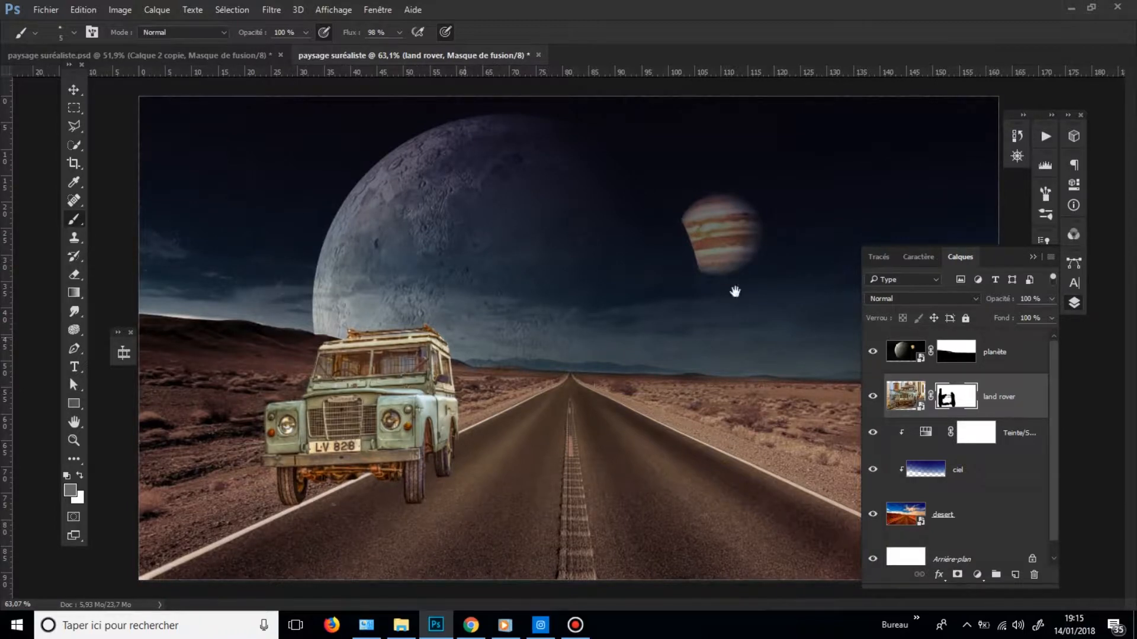
drag(735, 291, 709, 305)
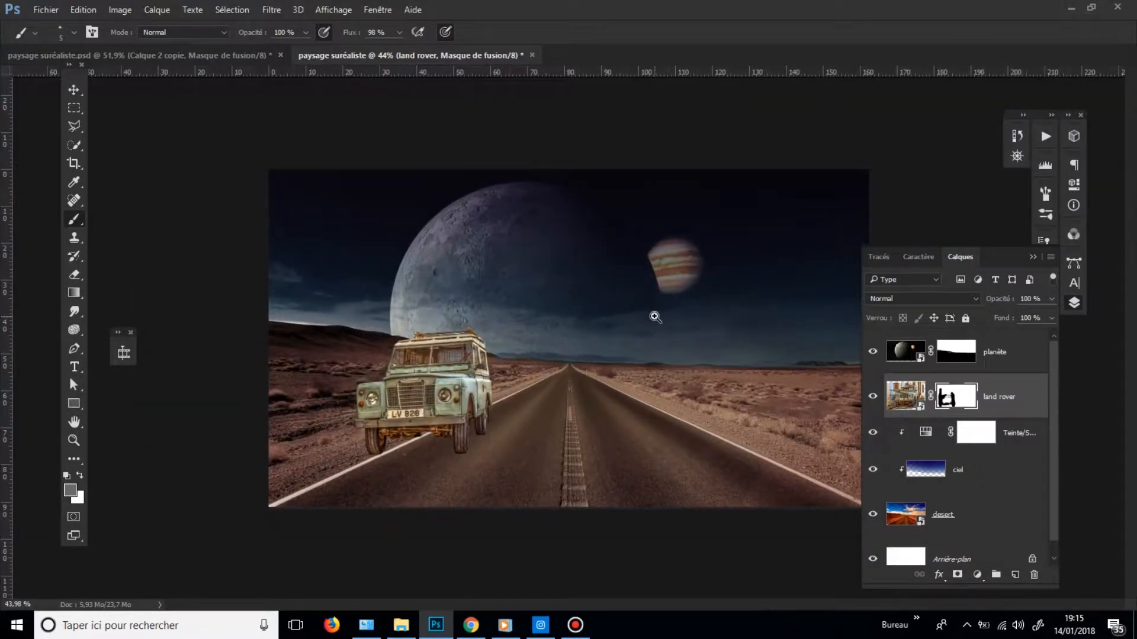
drag(466, 391, 495, 391)
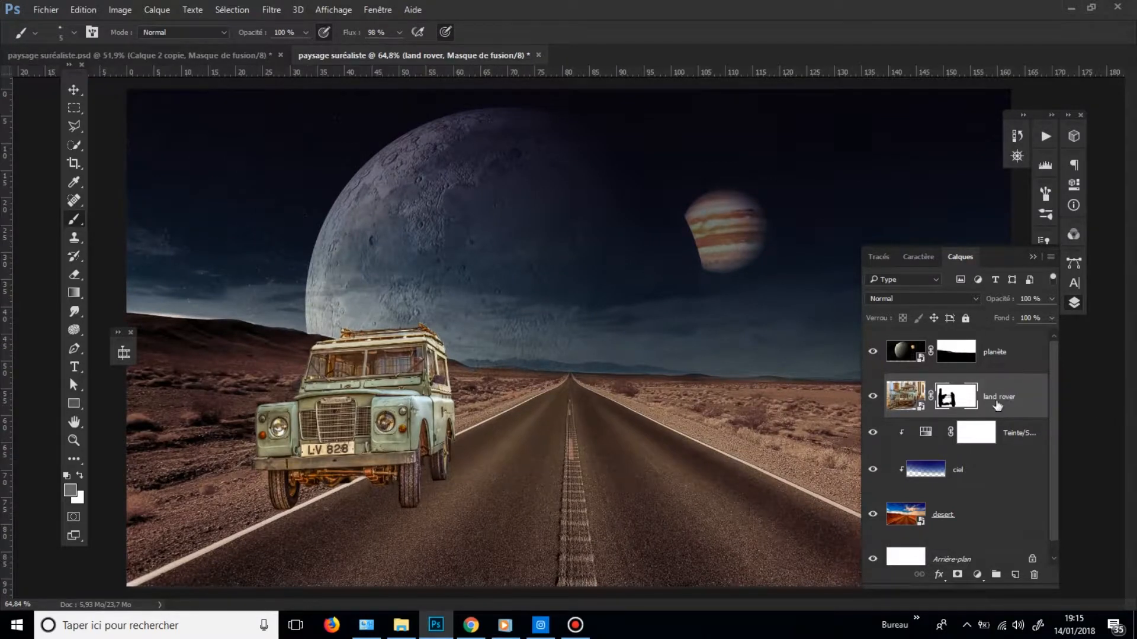
click(1014, 572)
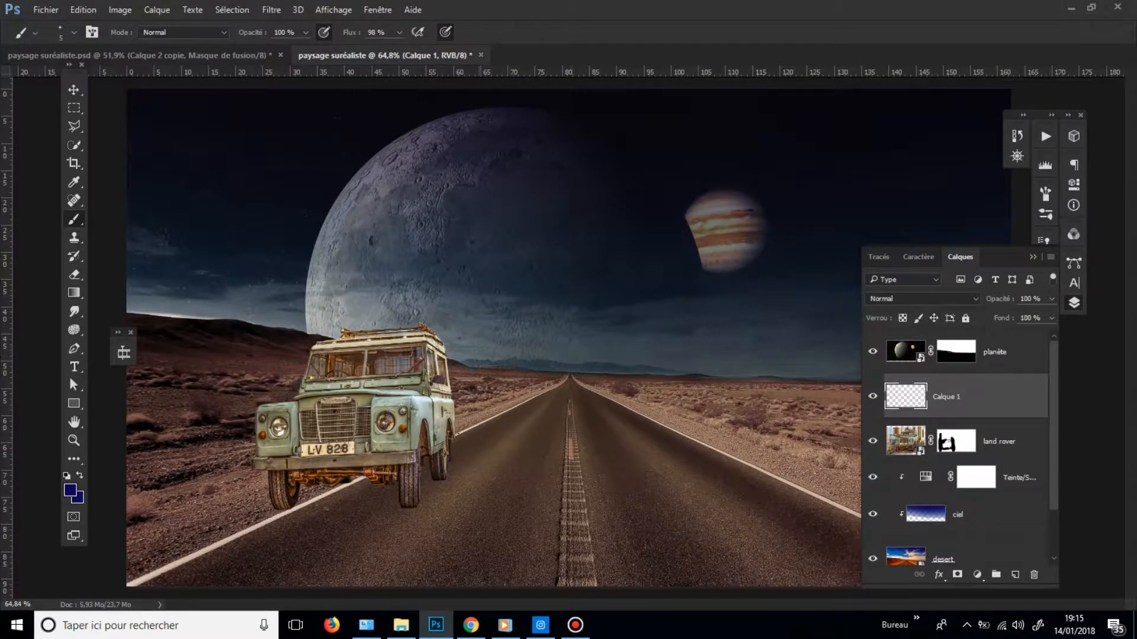
mouse_move(346, 452)
mouse_down()
mouse_move(388, 451)
mouse_move(416, 354)
mouse_up()
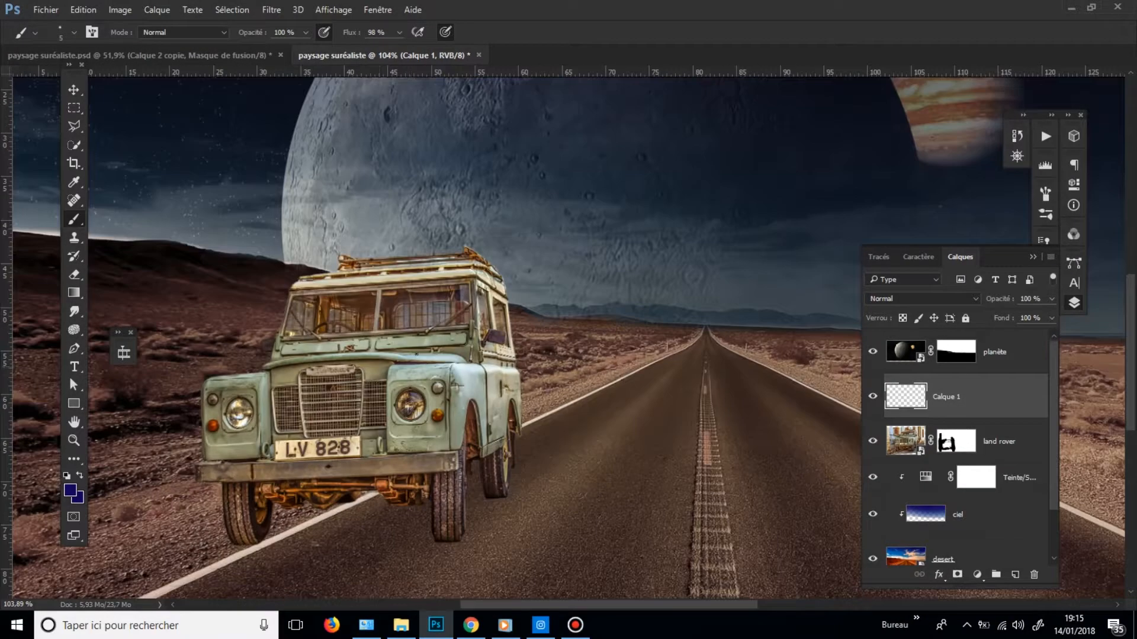
alt+right_click(485, 493)
drag(497, 417, 514, 417)
drag(532, 519, 522, 515)
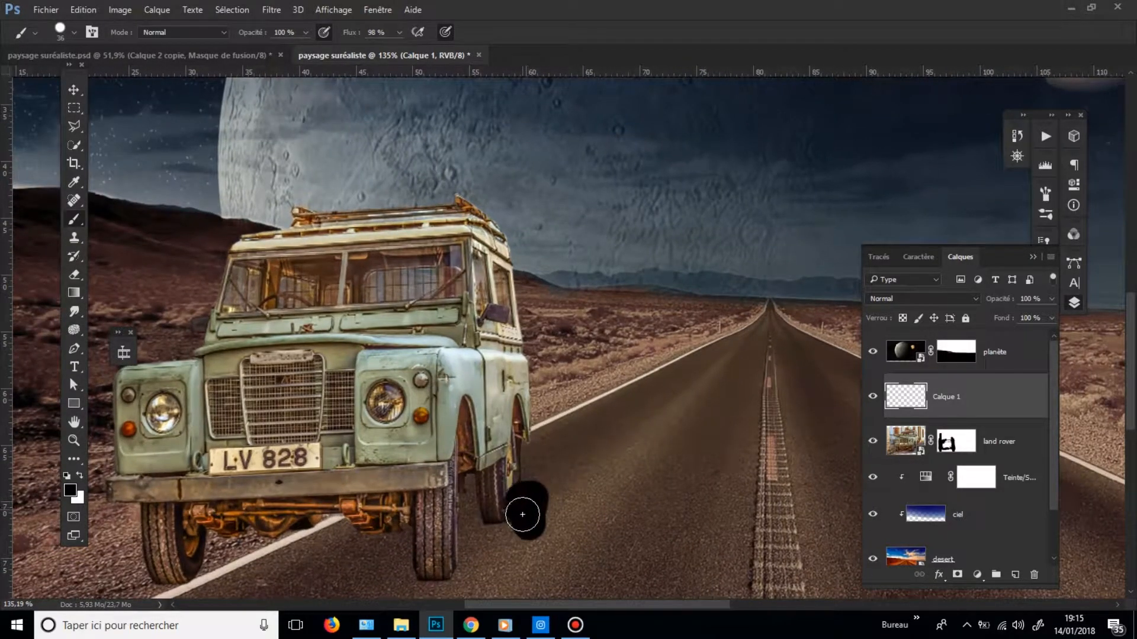
key(ctrl+z)
- Clip the new layer to the land rover layer and paint black shading over the wheels and chassis with a soft 40 px brush
alt+right_click(507, 493)
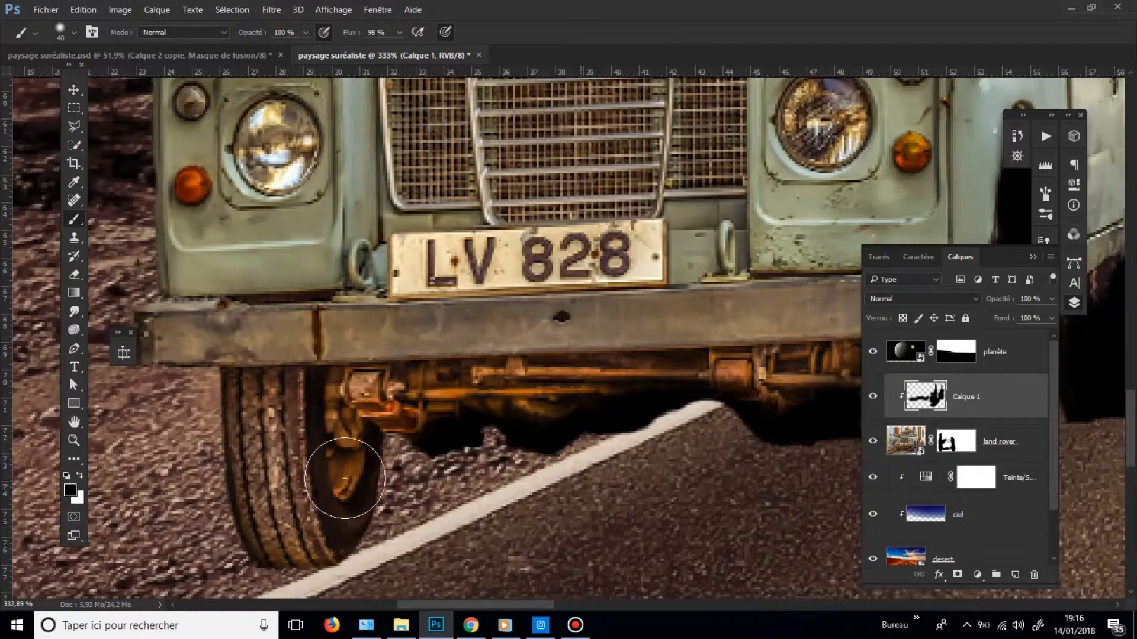
mouse_move(350, 481)
mouse_down()
mouse_move(373, 489)
mouse_move(373, 449)
mouse_move(368, 533)
mouse_move(347, 394)
mouse_move(356, 550)
mouse_move(330, 418)
mouse_move(310, 406)
mouse_move(347, 542)
mouse_move(312, 406)
mouse_move(304, 449)
mouse_up()
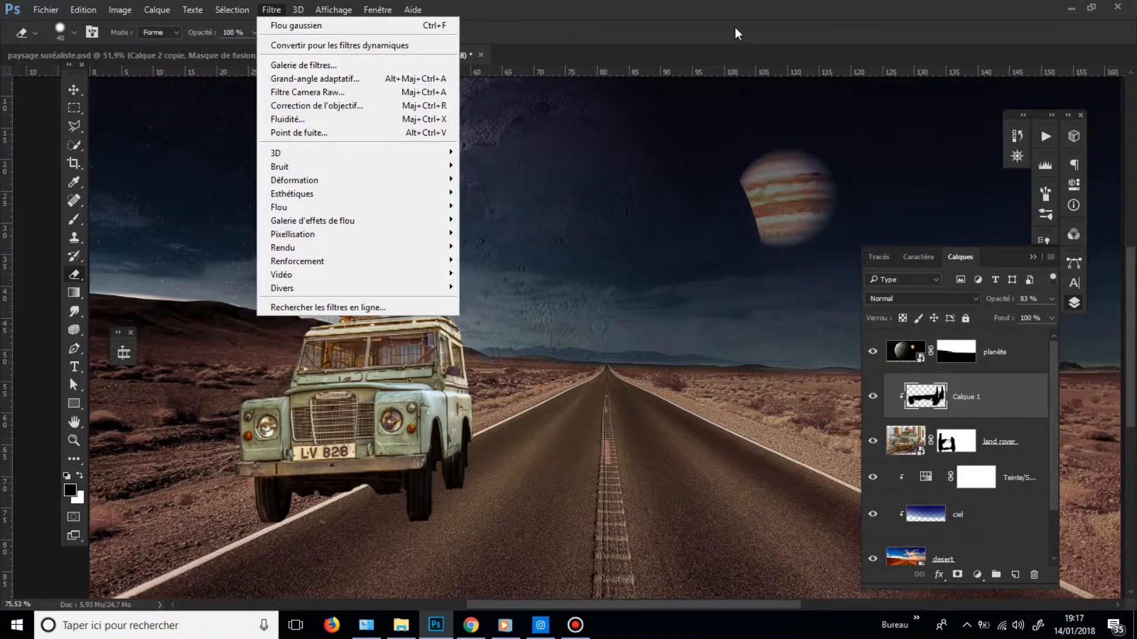
key(Escape)
scroll(460, 492, down, 3)
scroll(460, 492, up, 4)
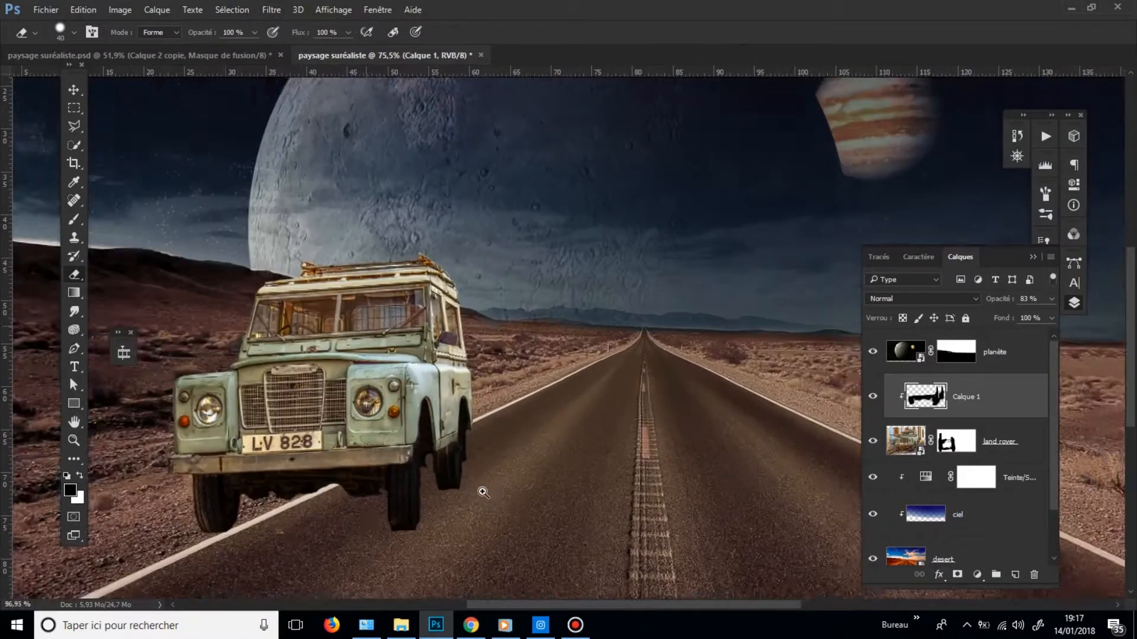
- Add another layer clipped to the land rover and paint black over the vehicle's shaded side, front wing and part of the bonnet
click(1016, 575)
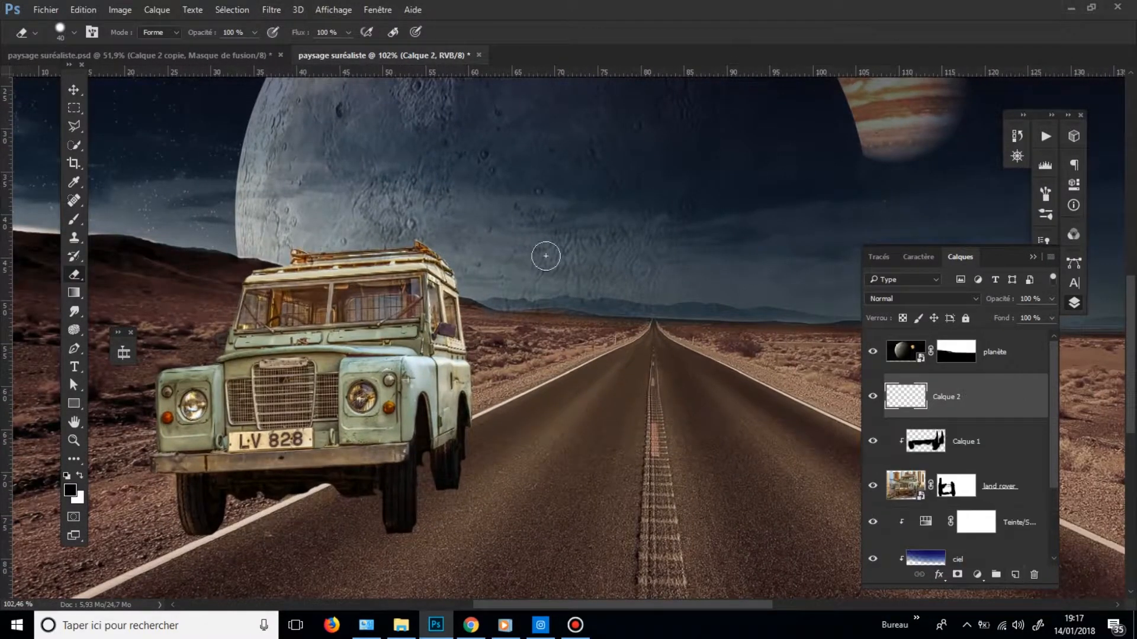
alt+click(984, 417)
drag(312, 452, 302, 424)
key(bracketright)
key(bracketright)
key(bracketright)
key(bracketright)
key(bracketright)
key(bracketright)
key(bracketright)
mouse_move(219, 335)
mouse_down()
mouse_move(284, 347)
mouse_move(273, 341)
mouse_move(296, 377)
mouse_move(228, 327)
mouse_up()
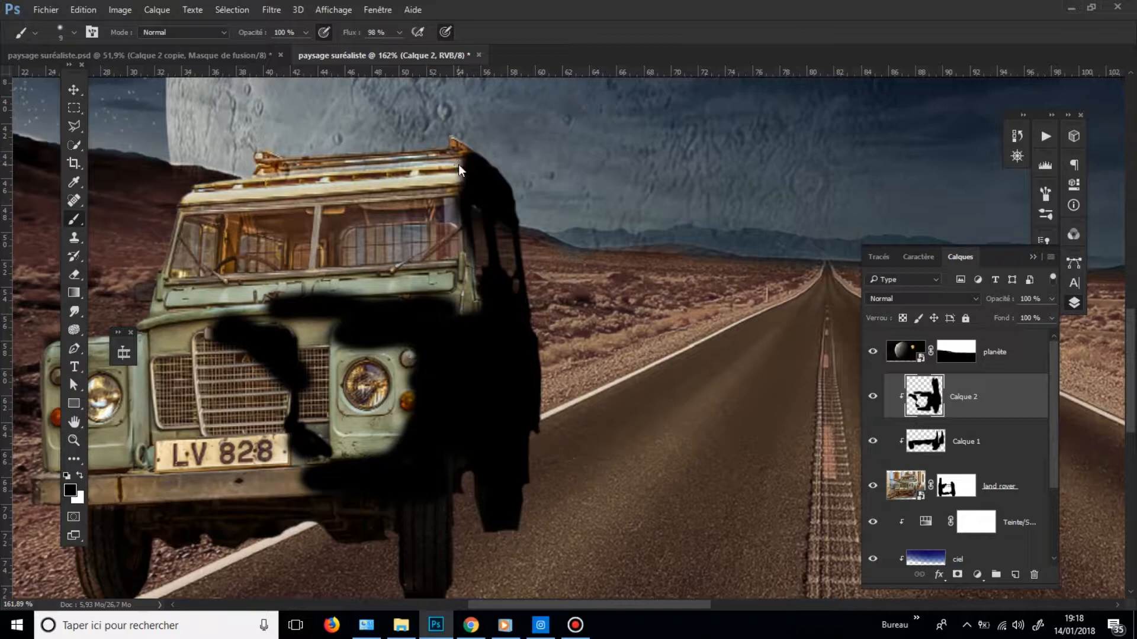
- Extend the black shading along the roof edge, above the windscreen and onto the panel below it with a 17 px brush
alt+right_click(459, 164)
click(465, 163)
shift+click(261, 192)
click(190, 201)
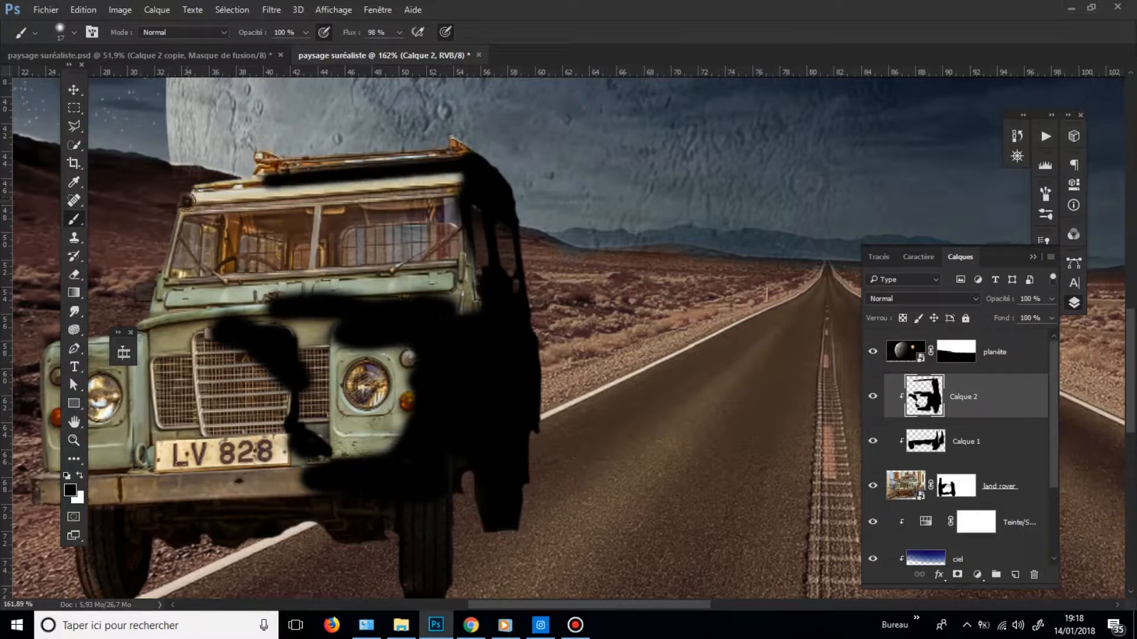
shift+click(444, 188)
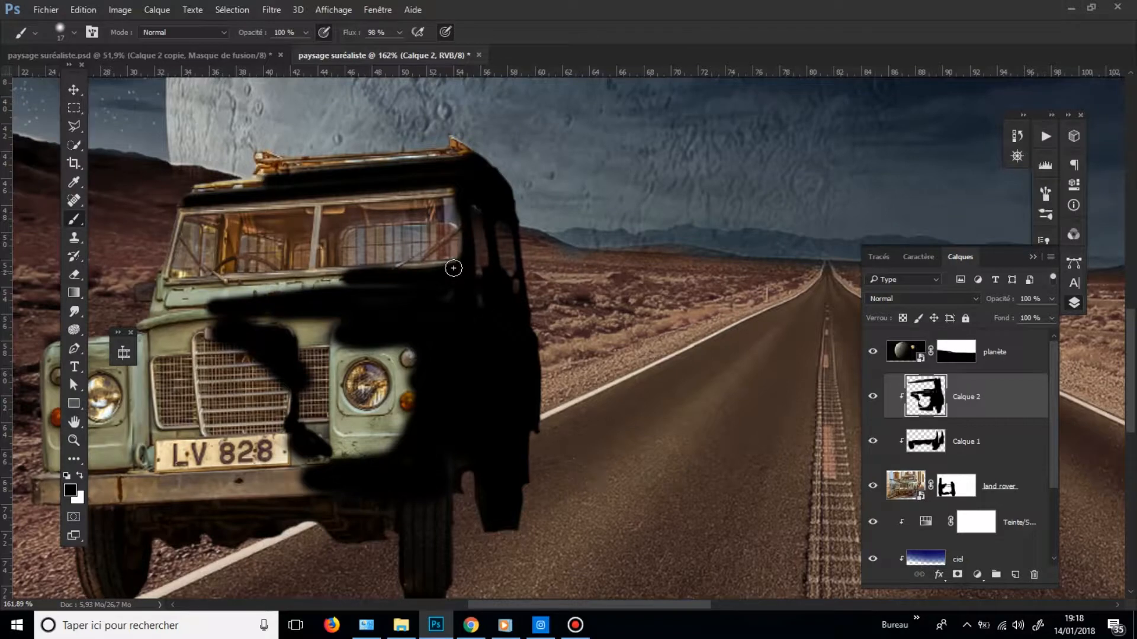
drag(350, 292, 453, 263)
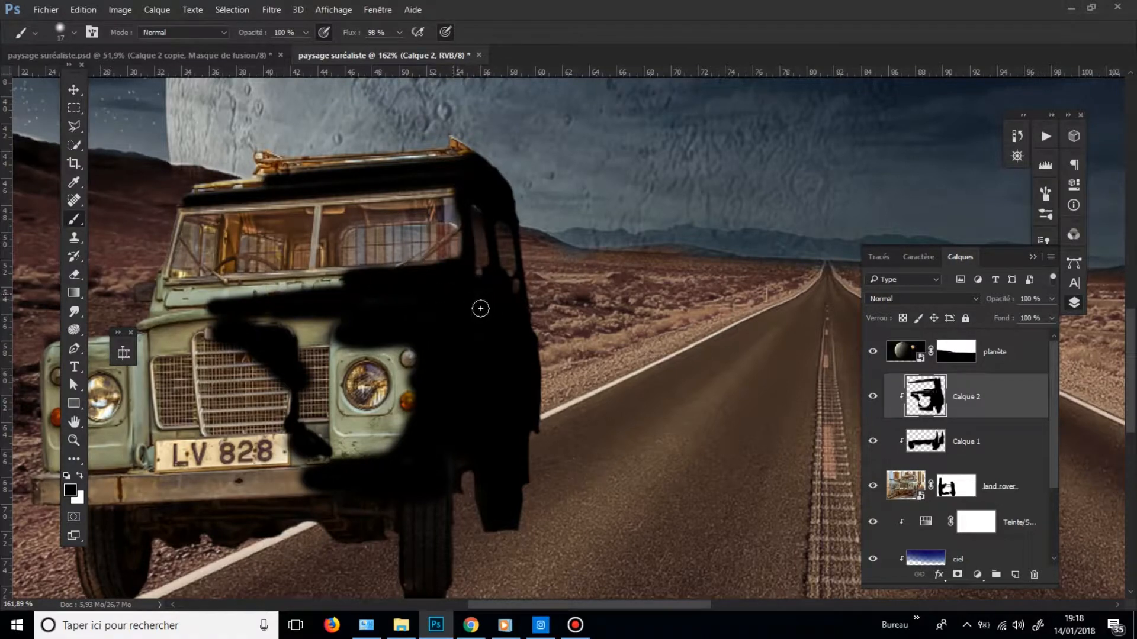
- Lower the side-shading layer's opacity to 50% and open the blur filters for it
mouse_move(490, 379)
mouse_down()
mouse_move(448, 381)
mouse_move(468, 381)
mouse_up()
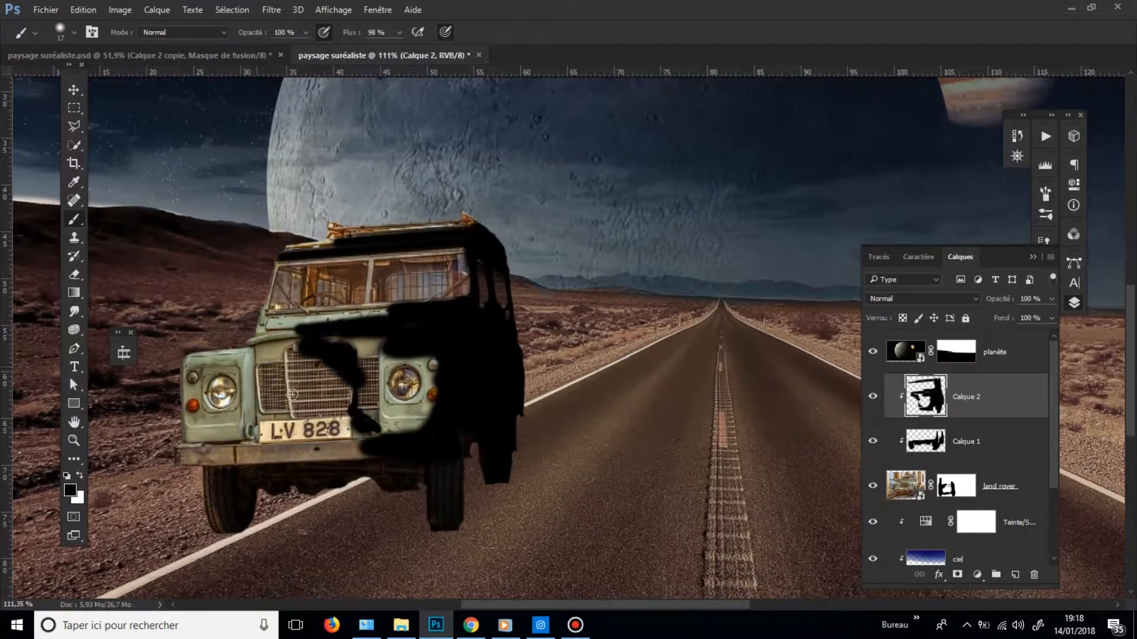
click(1053, 299)
drag(1052, 317, 1007, 324)
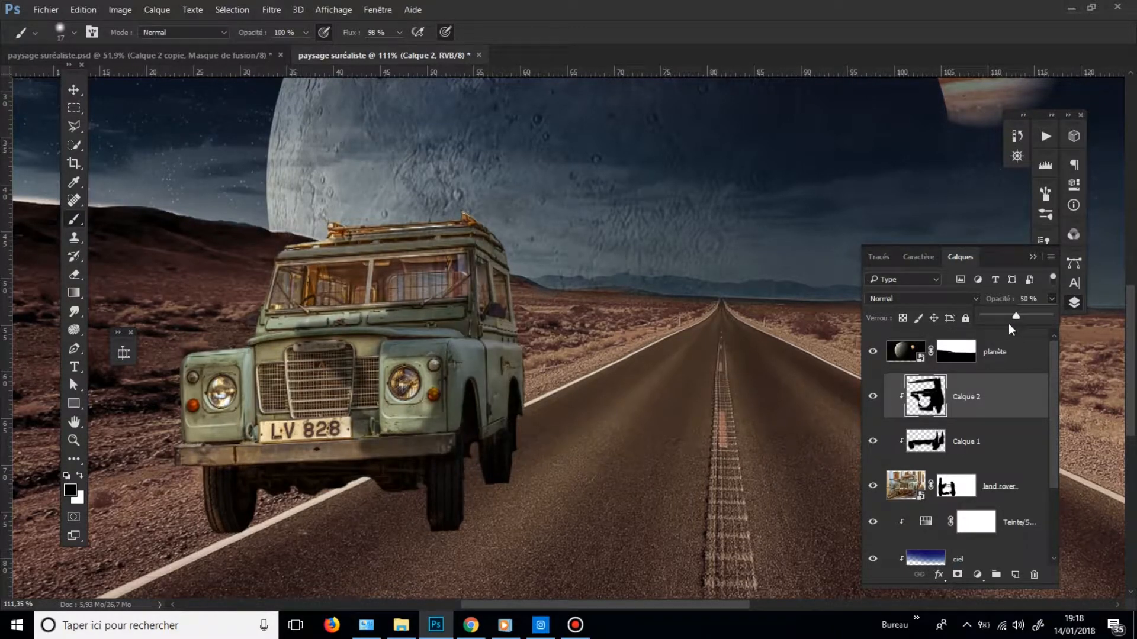
click(271, 10)
mouse_move(355, 207)
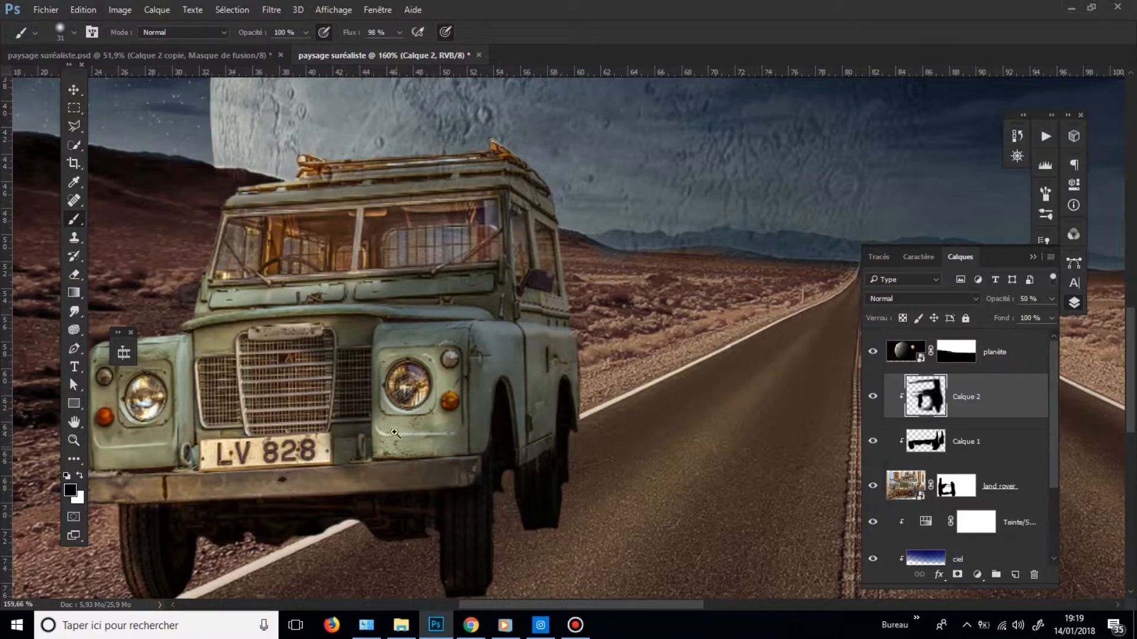
- Extend the shading over the headlight and front panel on the vehicle's shaded side with a soft 31 px black brush
scroll(355, 444, down, 3)
scroll(372, 443, up, 3)
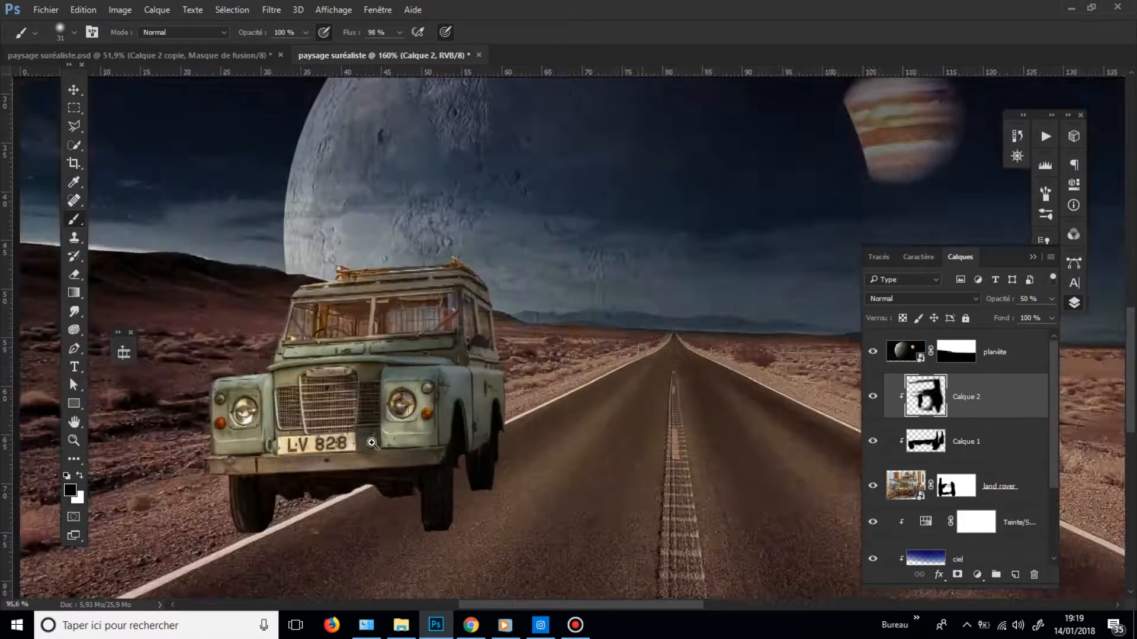
scroll(372, 443, up, 2)
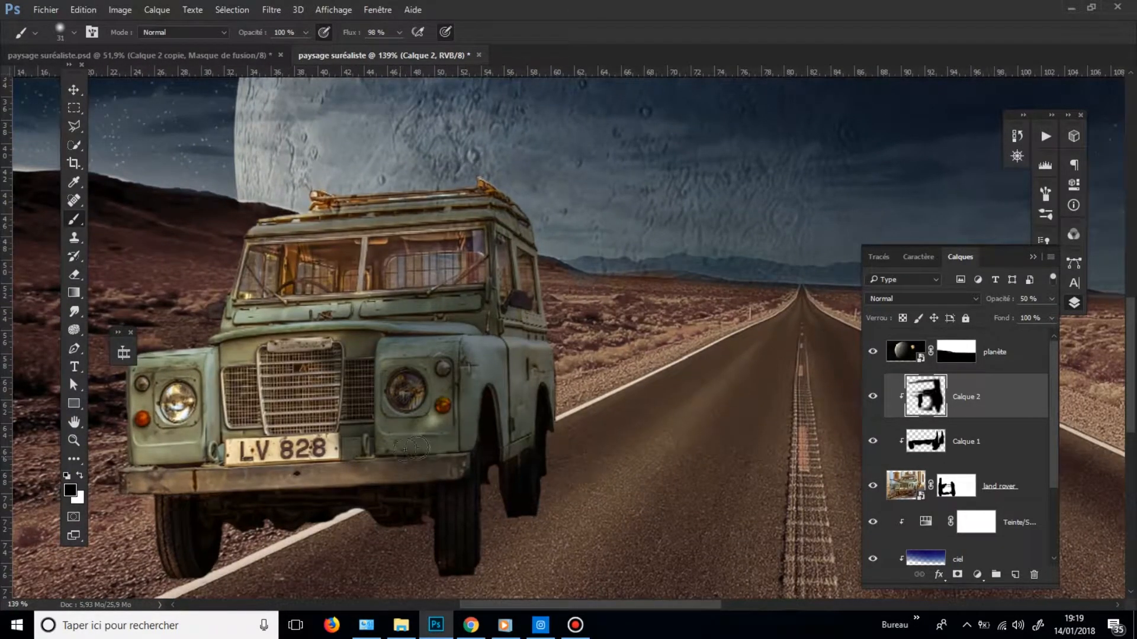
mouse_move(405, 450)
mouse_down()
mouse_move(491, 430)
mouse_move(388, 362)
mouse_up()
drag(449, 455, 378, 449)
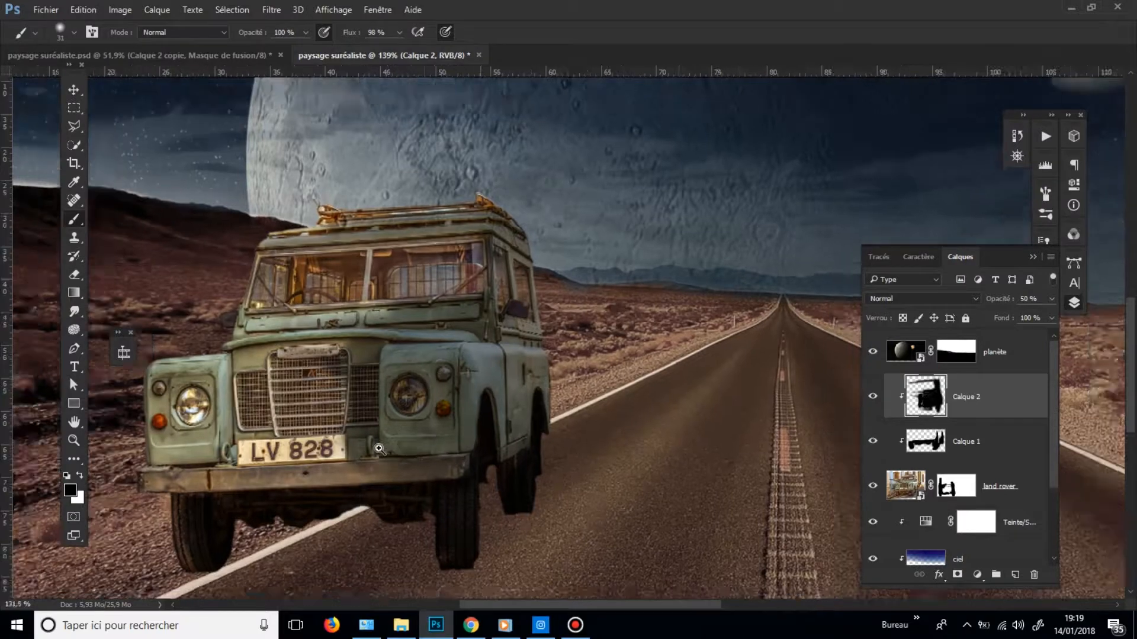
scroll(377, 448, down, 4)
scroll(376, 447, up, 3)
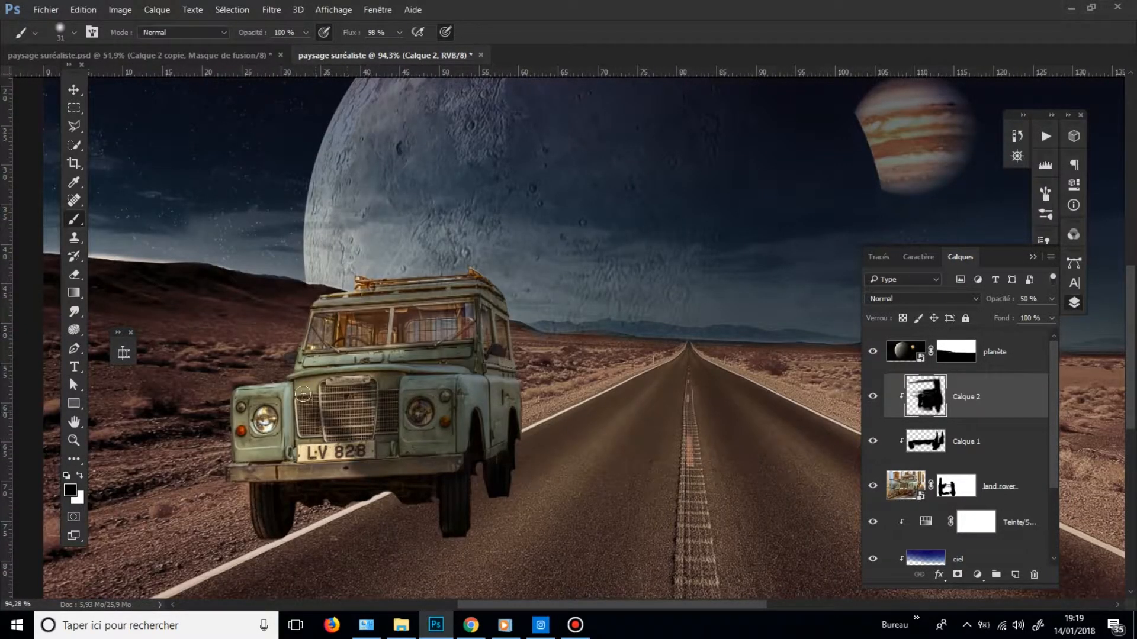
- Undo the last shading strokes and repaint the shading across the grille and front panels with the 31 px brush
key(ctrl+alt+z)
key(ctrl+alt+z)
key(ctrl+alt+z)
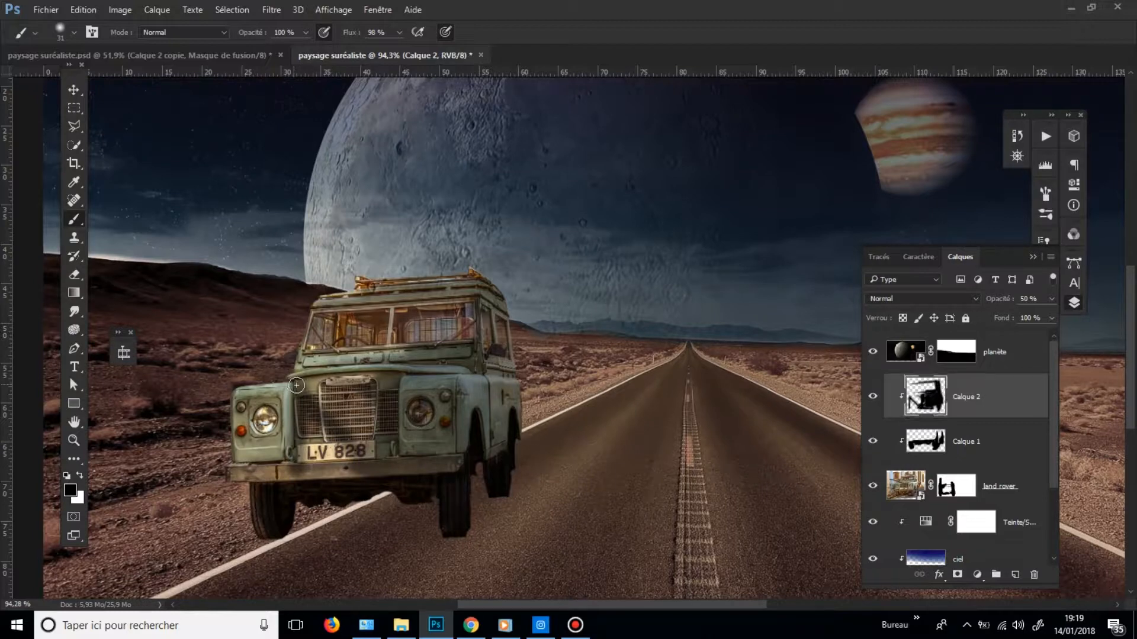
mouse_move(397, 473)
mouse_down()
mouse_move(315, 380)
mouse_move(367, 381)
mouse_move(359, 419)
mouse_move(353, 407)
mouse_move(363, 412)
mouse_up()
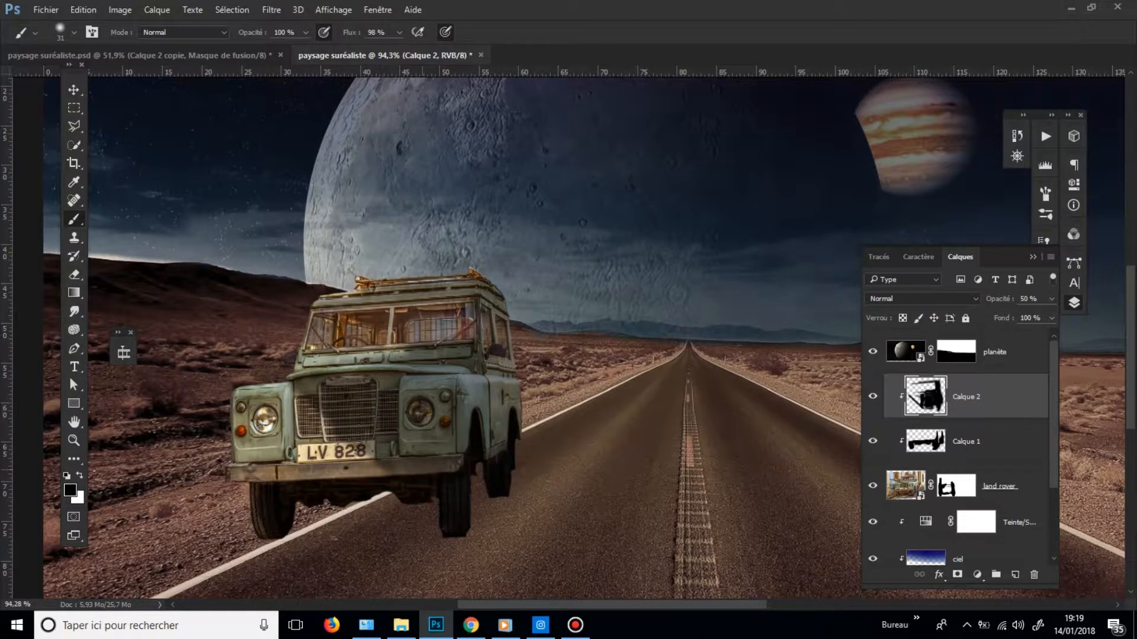
mouse_move(472, 425)
mouse_down()
mouse_move(373, 430)
mouse_move(456, 435)
mouse_up()
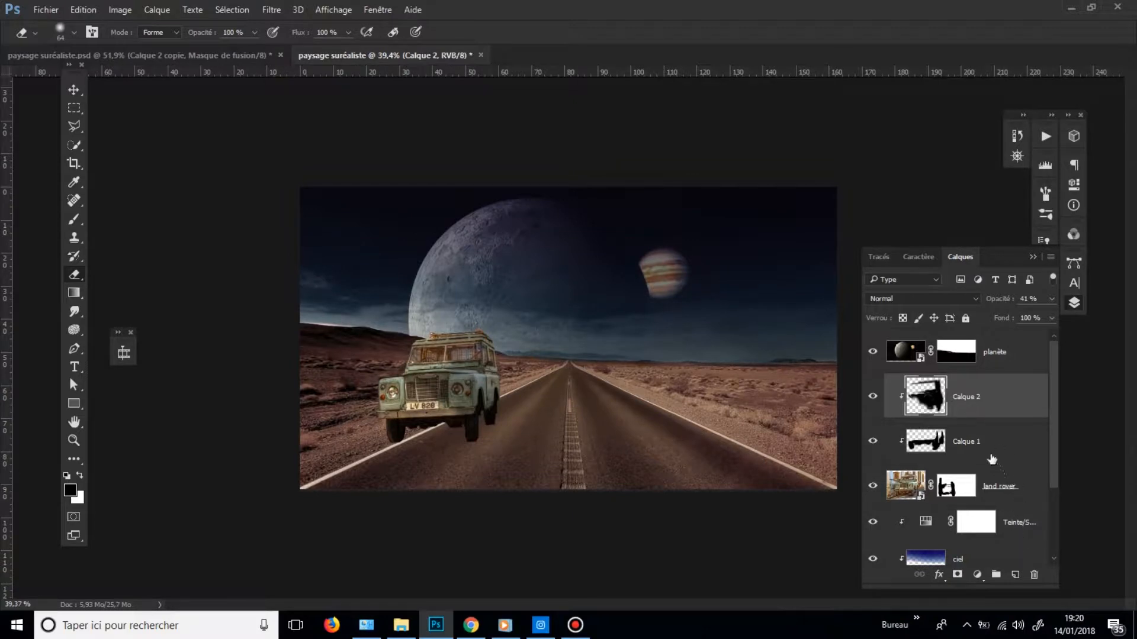
- Add a Hue/Saturation adjustment clipped to the land rover layer and reduce its saturation
click(1012, 482)
click(984, 578)
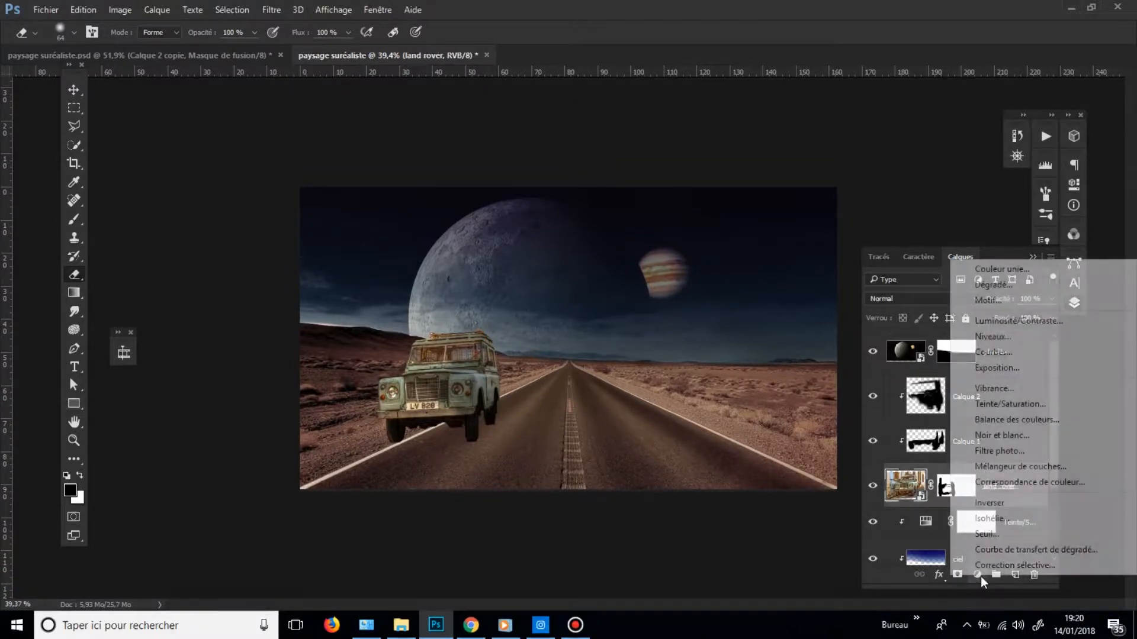
click(1001, 405)
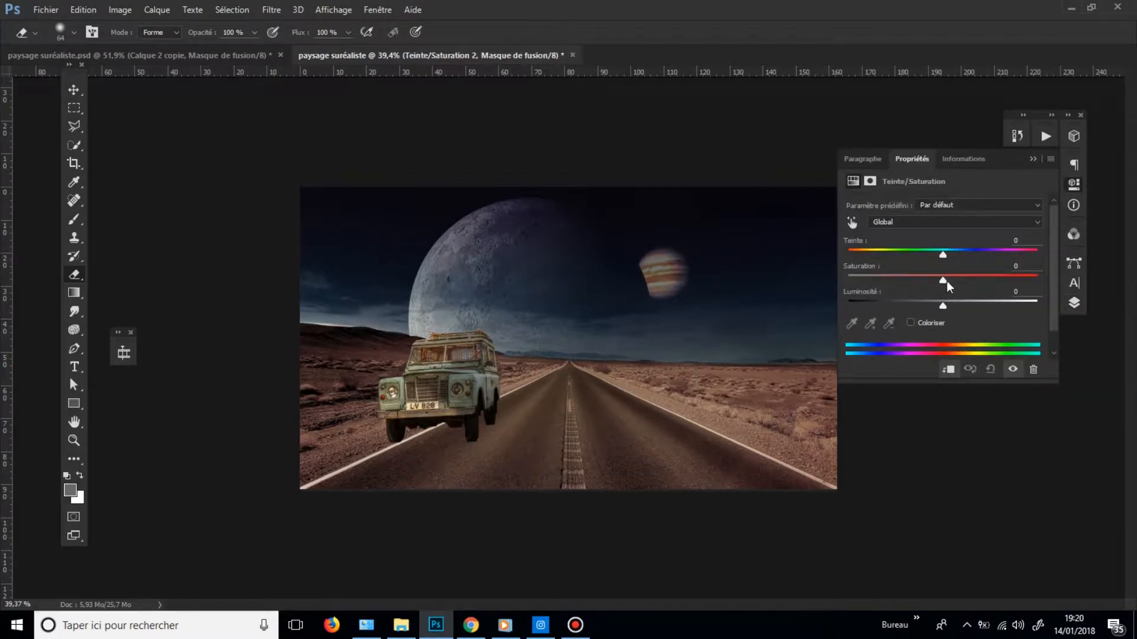
drag(946, 281, 891, 281)
click(1074, 303)
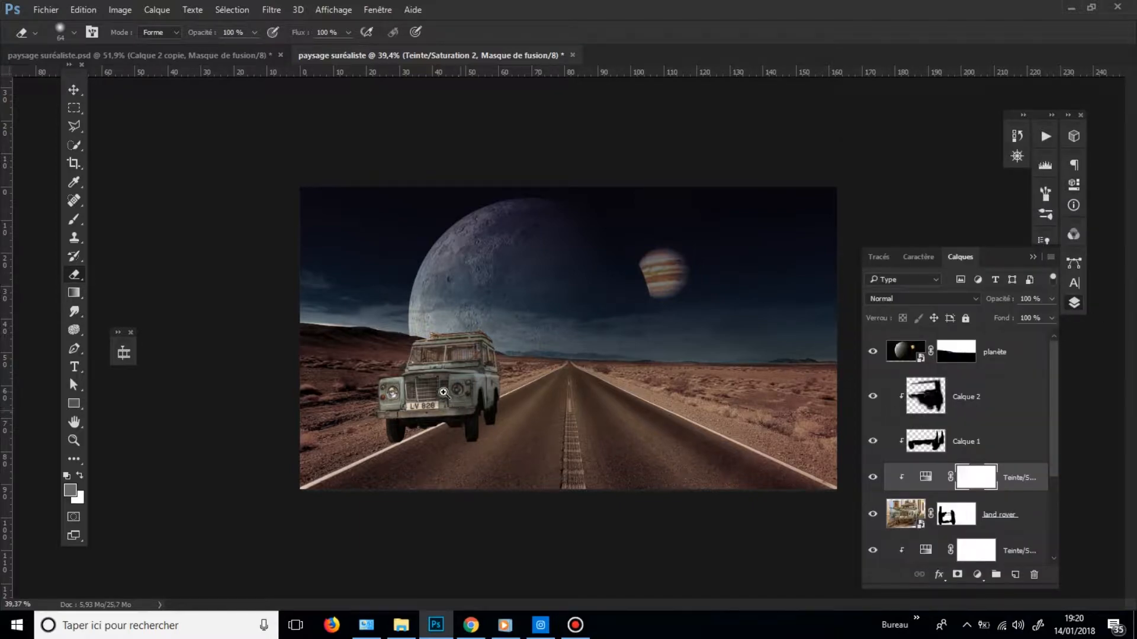
- On a new layer beneath the land rover, paint a black ground shadow between the wheels with a soft 31 px brush
drag(443, 391, 476, 385)
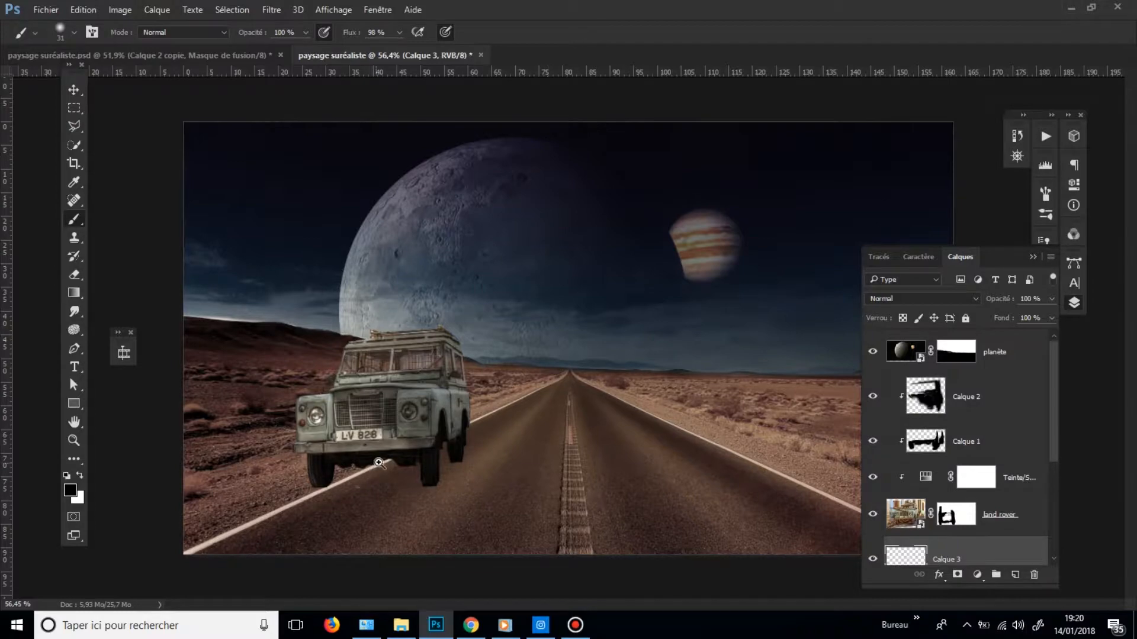
drag(373, 468, 447, 469)
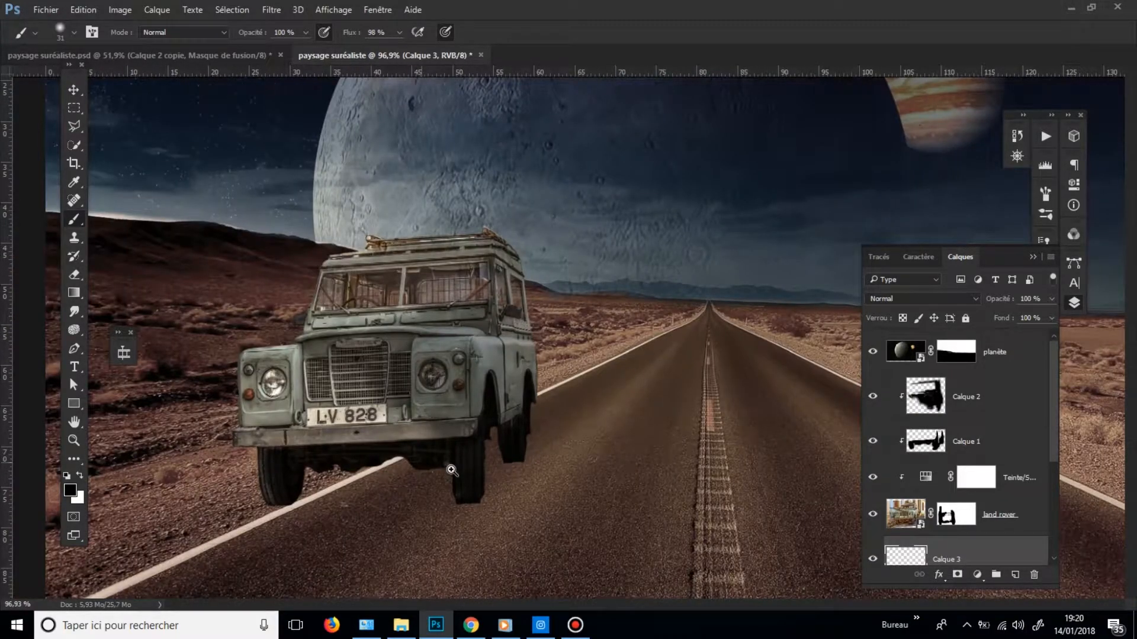
drag(522, 490, 475, 492)
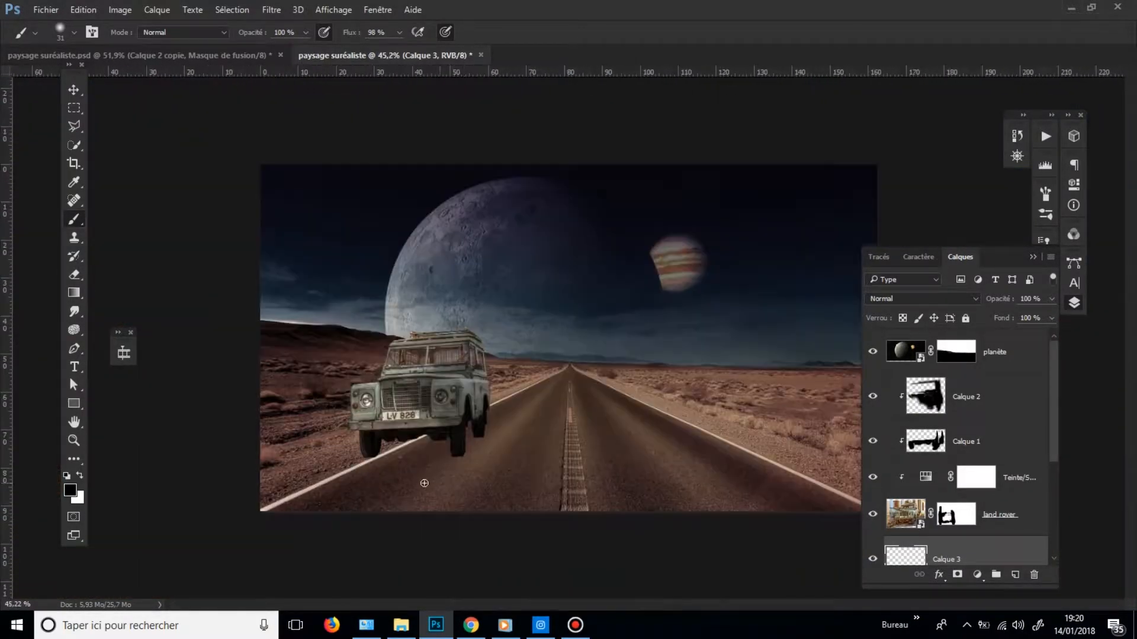
drag(513, 450, 561, 450)
mouse_move(438, 436)
mouse_down()
mouse_move(302, 442)
mouse_move(228, 468)
mouse_move(356, 432)
mouse_move(330, 436)
mouse_up()
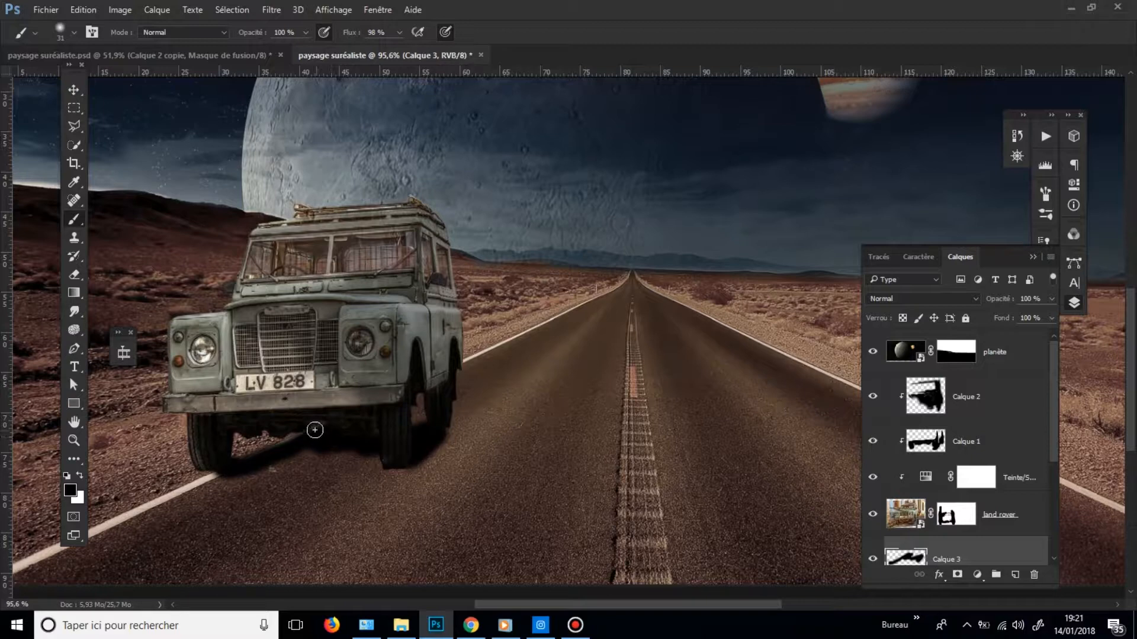
- Fill in the ground shadow under the vehicle and extend it over the road in front of and beside the wheels
drag(407, 431, 440, 431)
mouse_move(263, 479)
mouse_down()
mouse_move(204, 475)
mouse_move(257, 472)
mouse_move(210, 482)
mouse_move(191, 500)
mouse_up()
mouse_move(319, 470)
mouse_down()
mouse_move(360, 467)
mouse_move(350, 456)
mouse_move(300, 461)
mouse_move(283, 496)
mouse_move(364, 479)
mouse_move(379, 457)
mouse_move(415, 464)
mouse_move(206, 501)
mouse_move(382, 493)
mouse_up()
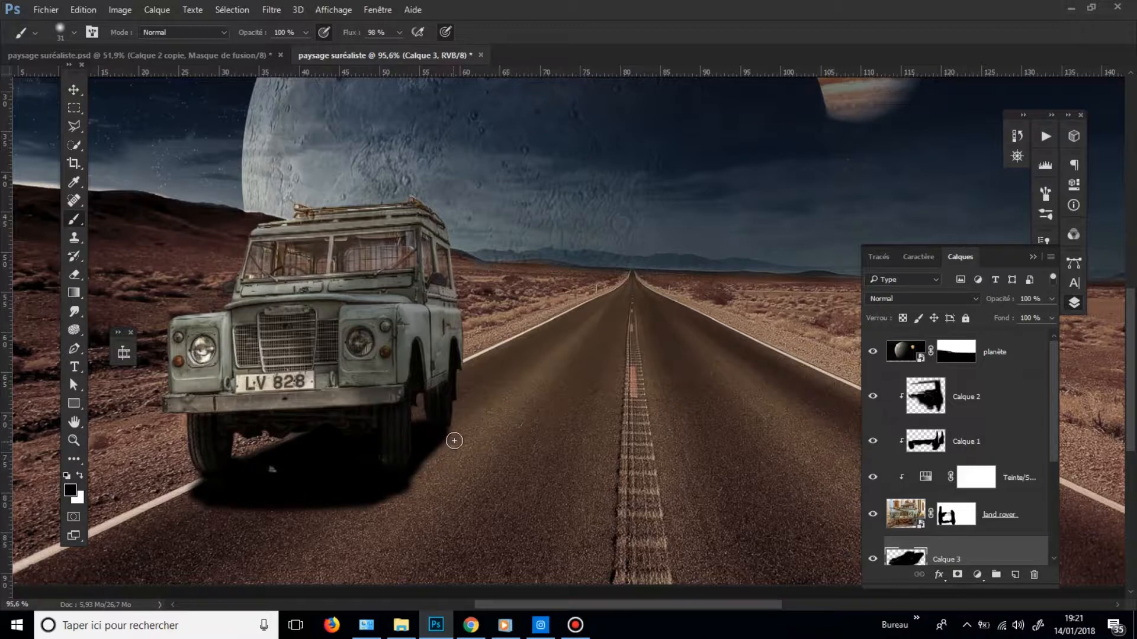
mouse_move(416, 482)
mouse_down()
mouse_move(456, 437)
mouse_move(411, 485)
mouse_move(444, 478)
mouse_up()
key(ctrl+space)
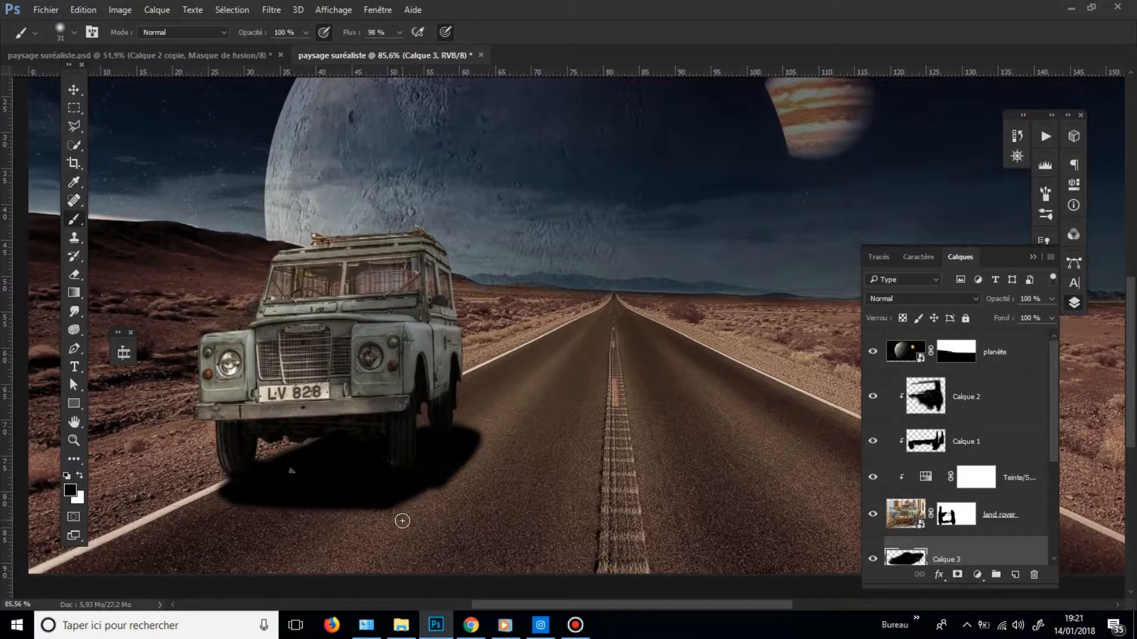
key(ctrl+space)
mouse_move(398, 520)
mouse_down()
mouse_move(470, 470)
mouse_move(457, 437)
mouse_move(482, 426)
mouse_move(456, 432)
mouse_move(490, 431)
mouse_up()
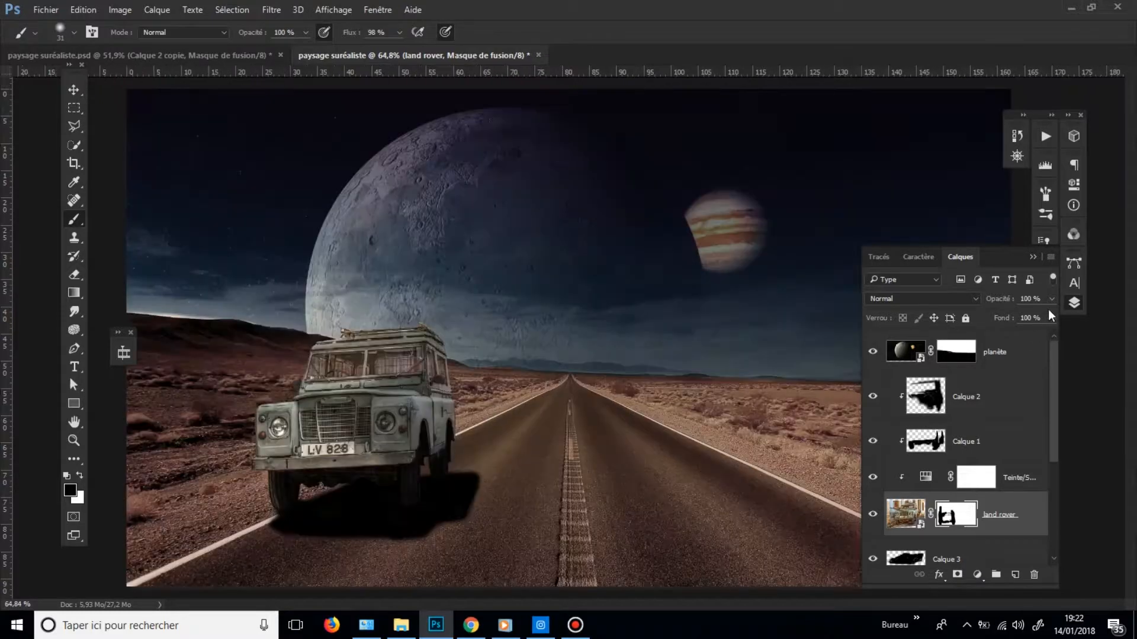
- Lower the opacity of the ground shadow layer Calque 3 to 86%
click(1049, 312)
drag(1032, 318, 1043, 318)
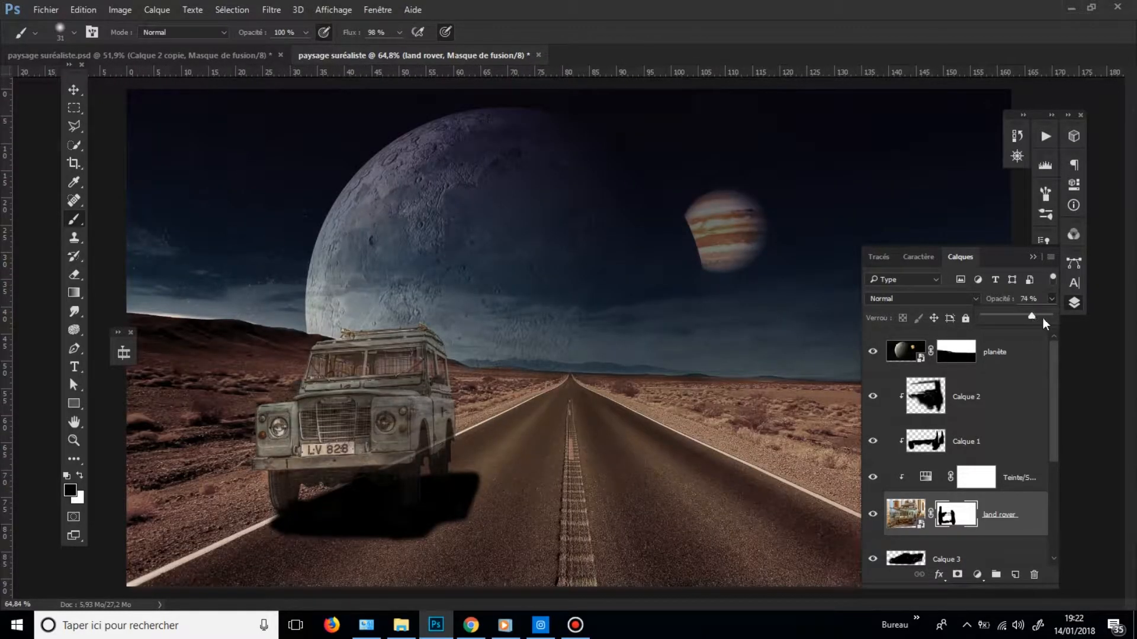
click(915, 560)
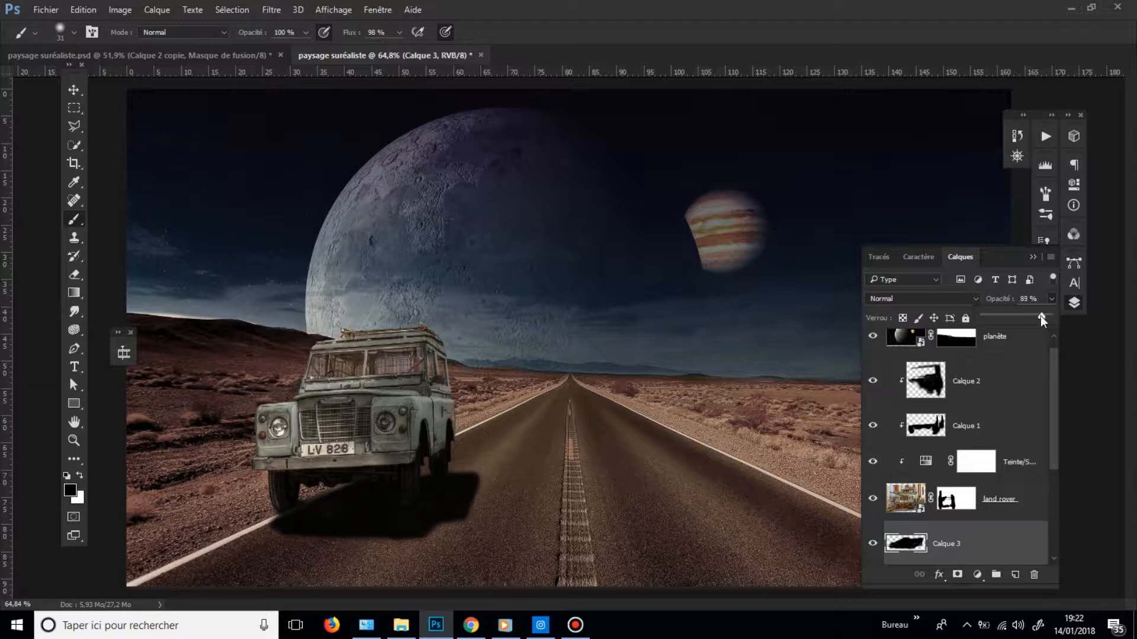
drag(1041, 315, 1039, 316)
- Raise the opacity of the vehicle shading layer Calque 2 to 61%
alt+scroll(428, 514, up, 3)
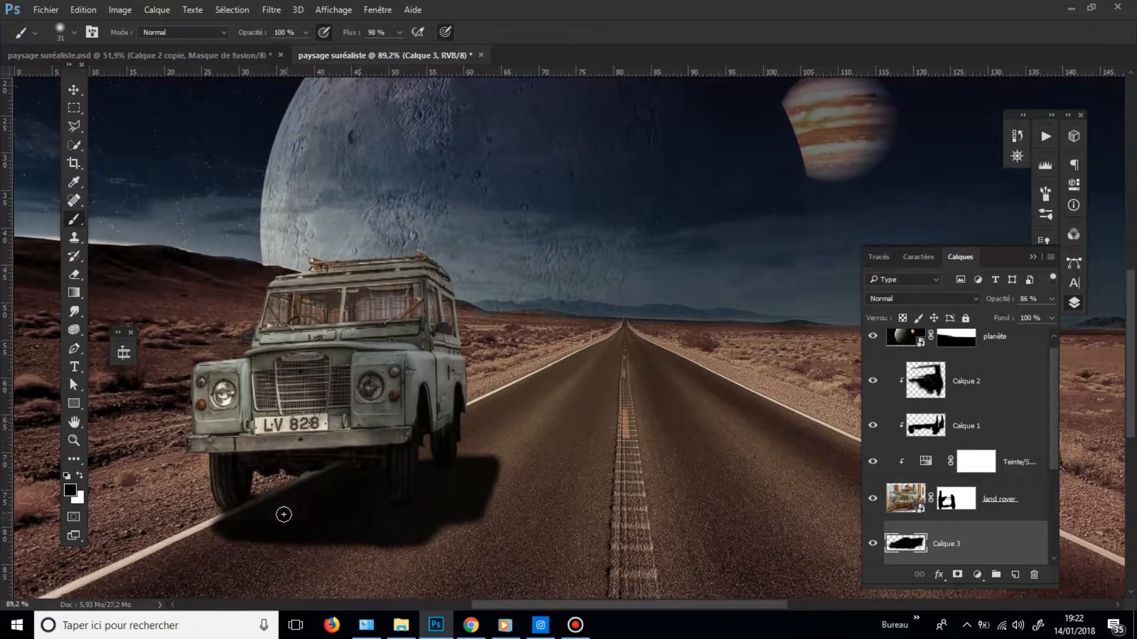
scroll(392, 528, down, 1)
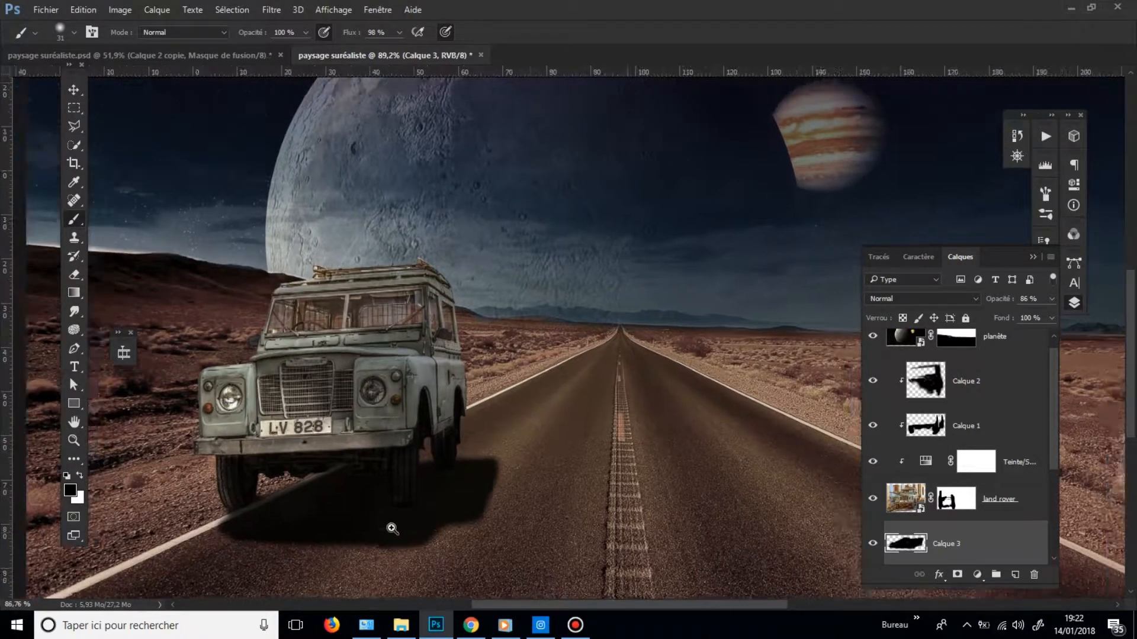
scroll(392, 529, down, 5)
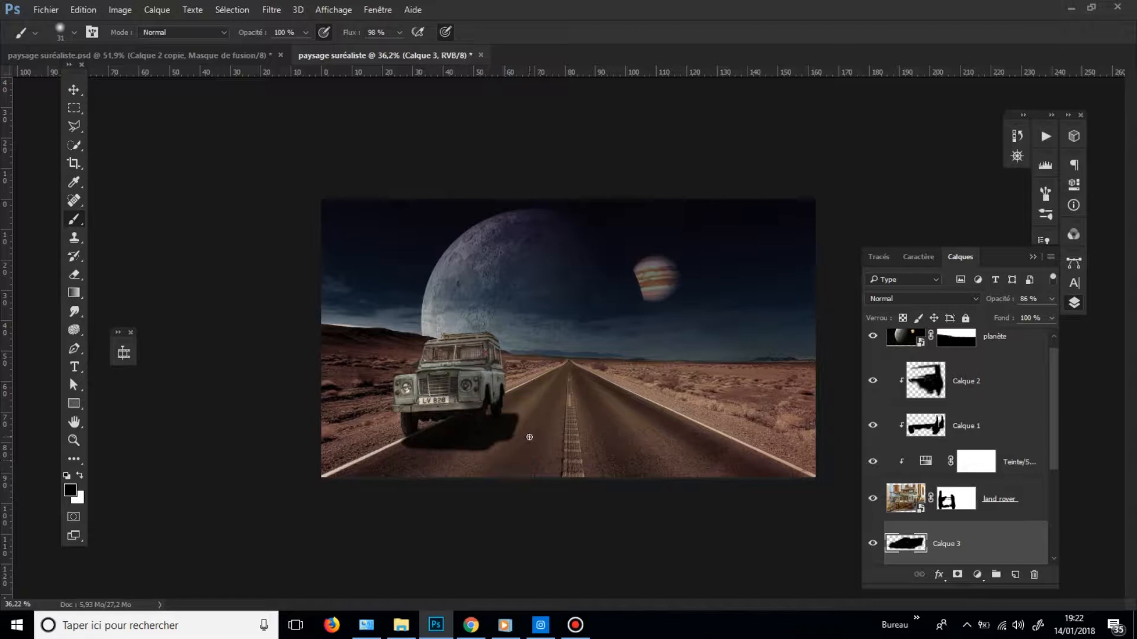
scroll(497, 383, up, 1)
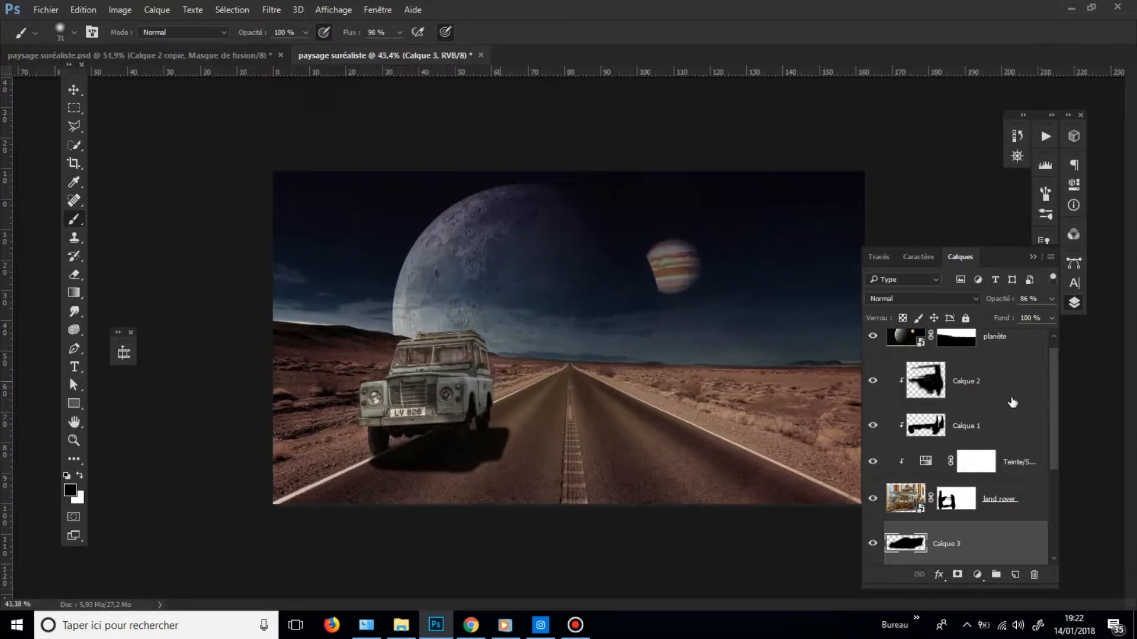
scroll(1007, 388, up, 1)
click(1011, 400)
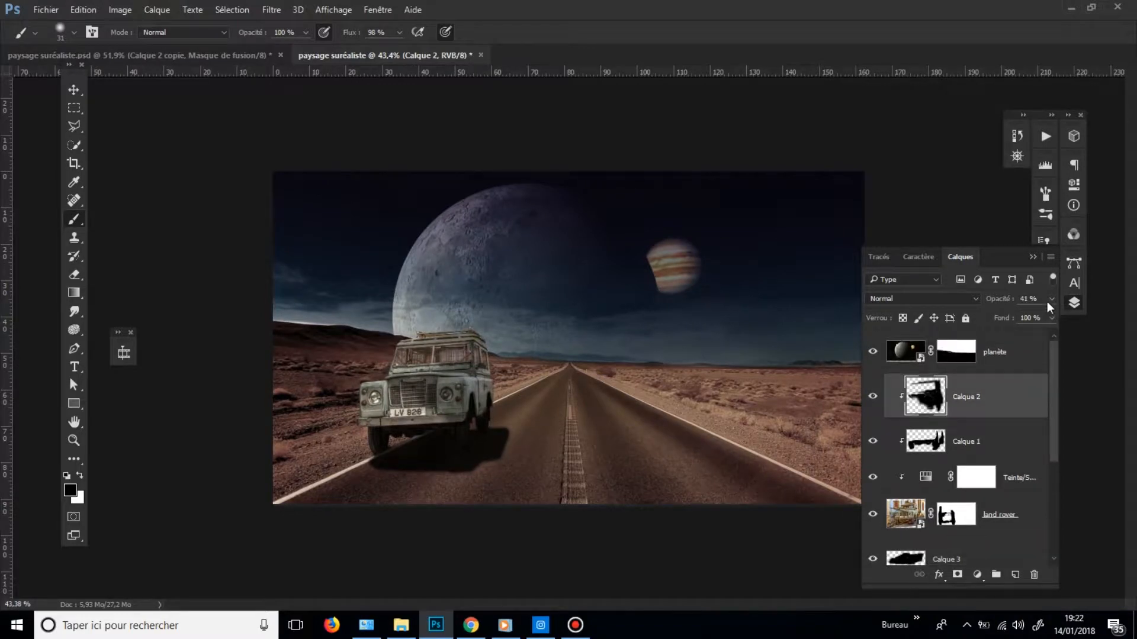
click(1052, 299)
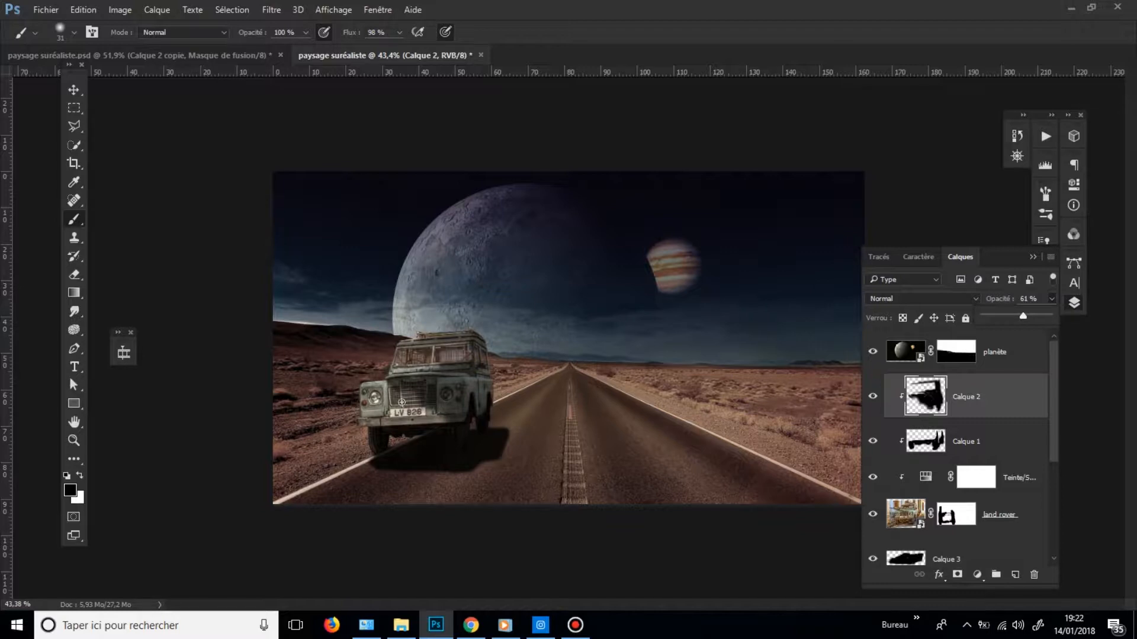
- Add a clipped layer above Calque 1 and paint black shading over the vehicle's front and windscreen with a soft 128 px brush
click(984, 436)
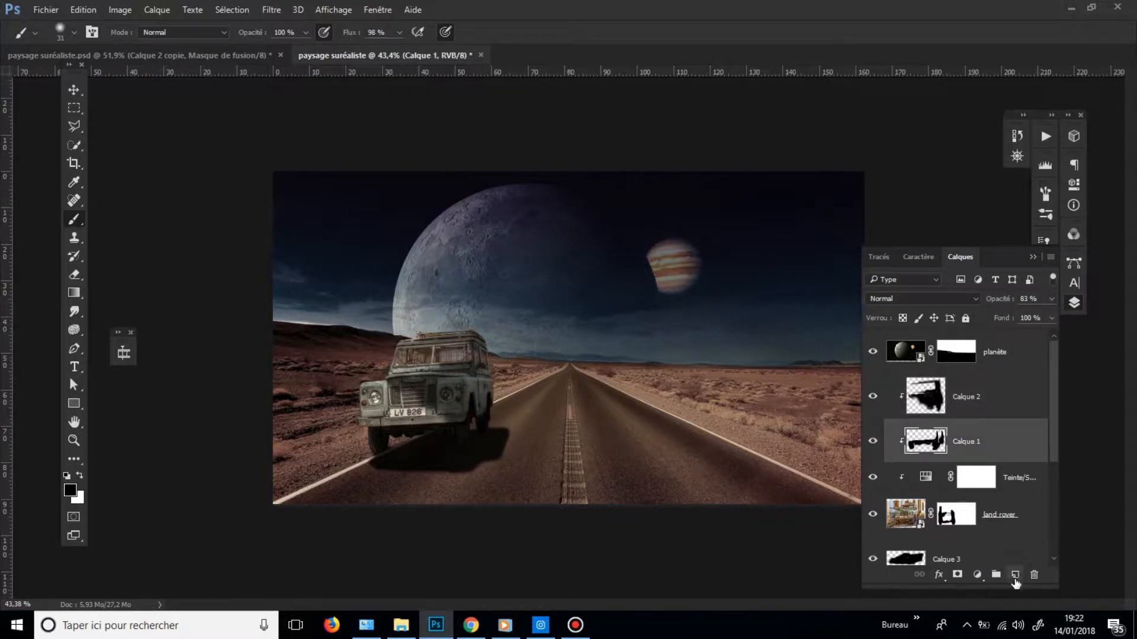
click(1015, 575)
alt+right_click(392, 421)
scroll(369, 401, up, 6)
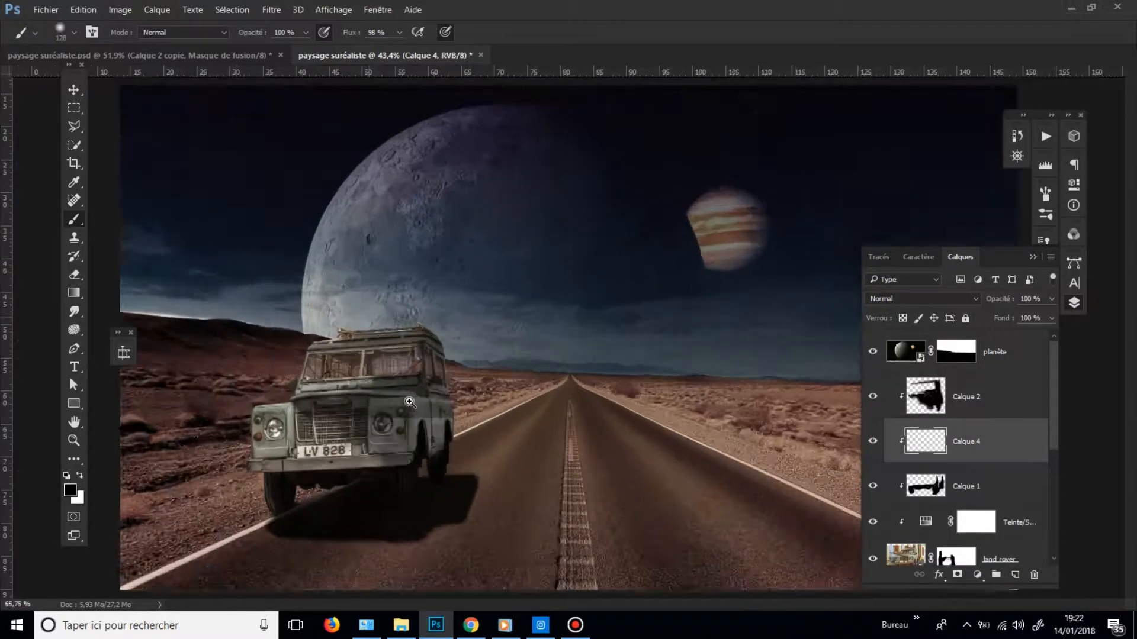
mouse_move(484, 431)
mouse_down()
mouse_move(390, 412)
mouse_move(419, 434)
mouse_move(362, 398)
mouse_move(482, 435)
mouse_up()
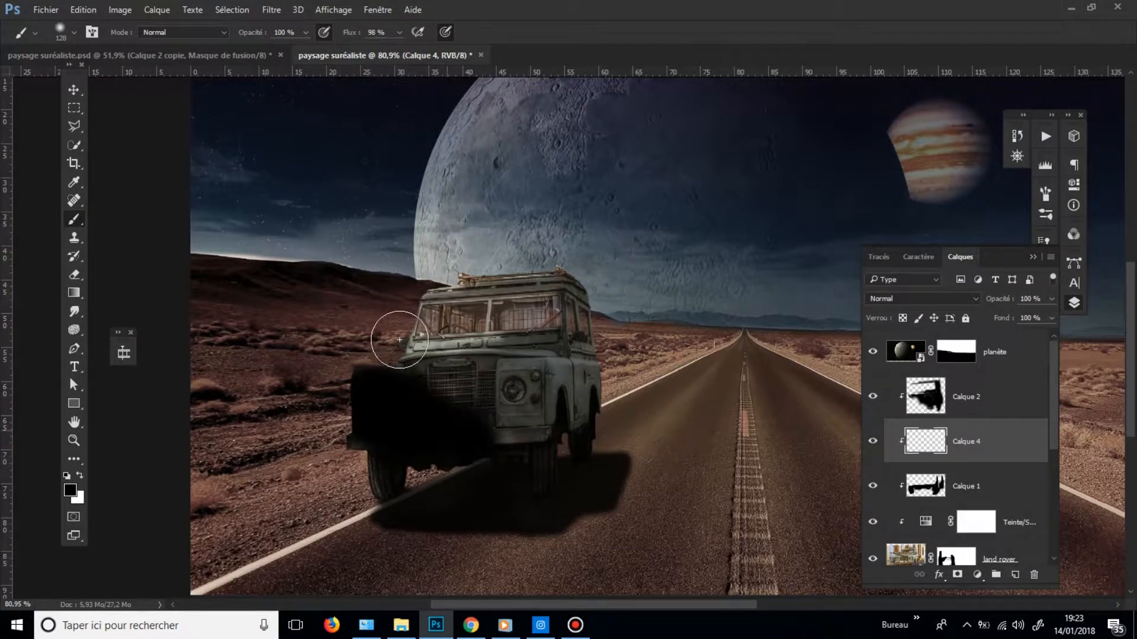
drag(470, 319, 374, 318)
drag(495, 301, 318, 333)
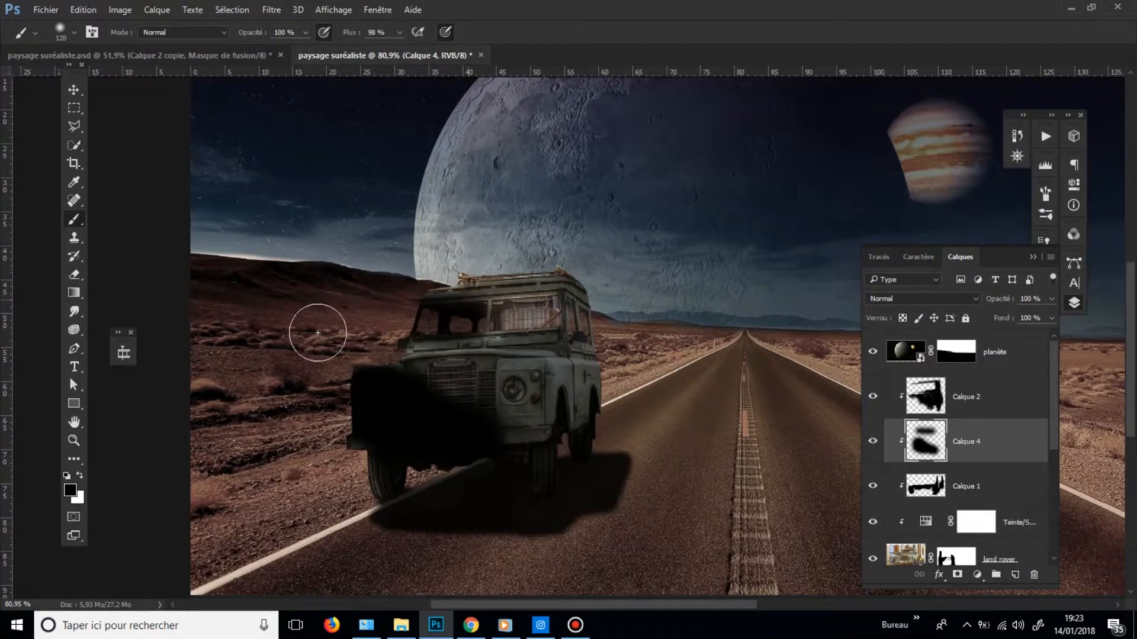
mouse_move(438, 343)
mouse_down()
mouse_move(397, 344)
mouse_move(345, 410)
mouse_up()
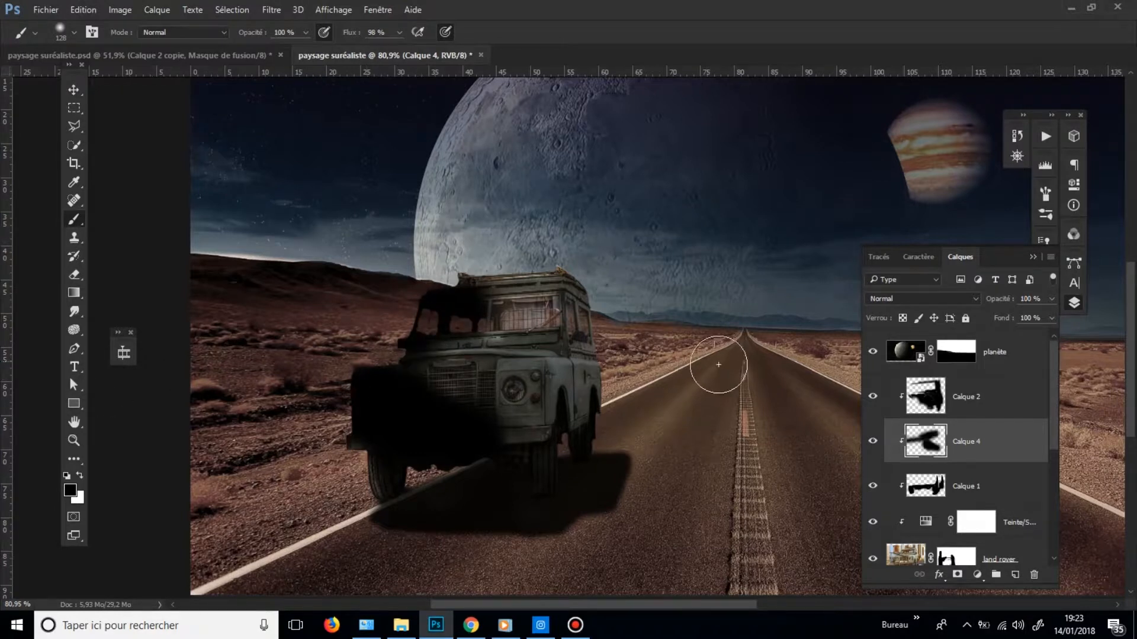
- Reduce the opacity of the new shading layer Calque 4 to 38%
click(1052, 299)
drag(1016, 322, 1001, 325)
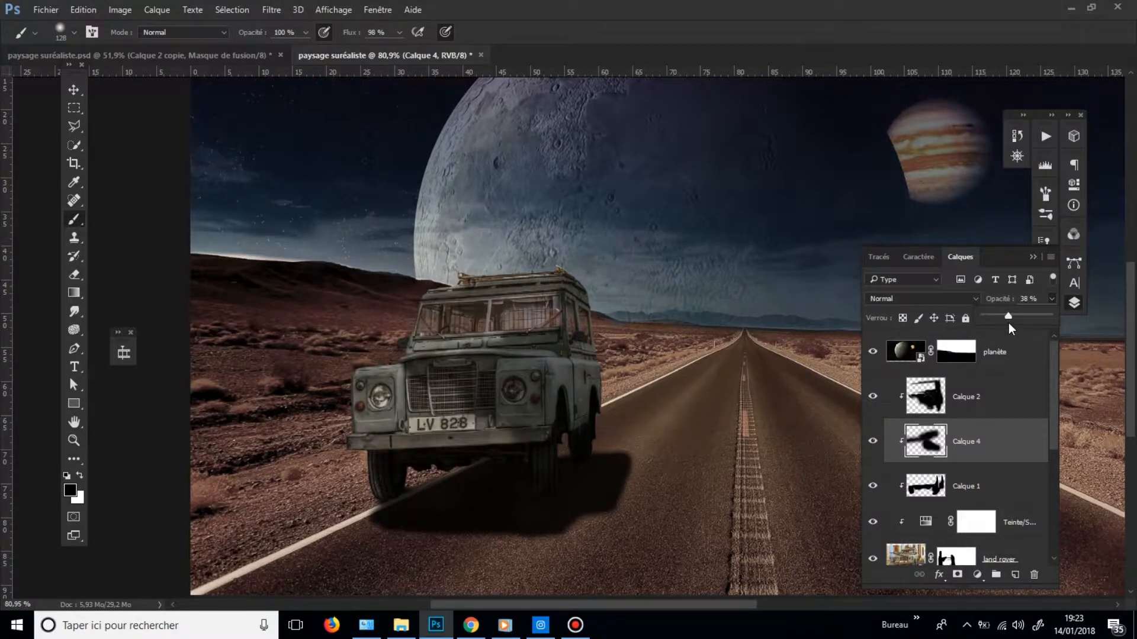
key(ctrl+space)
mouse_move(657, 427)
mouse_down()
mouse_move(606, 427)
mouse_move(627, 424)
mouse_up()
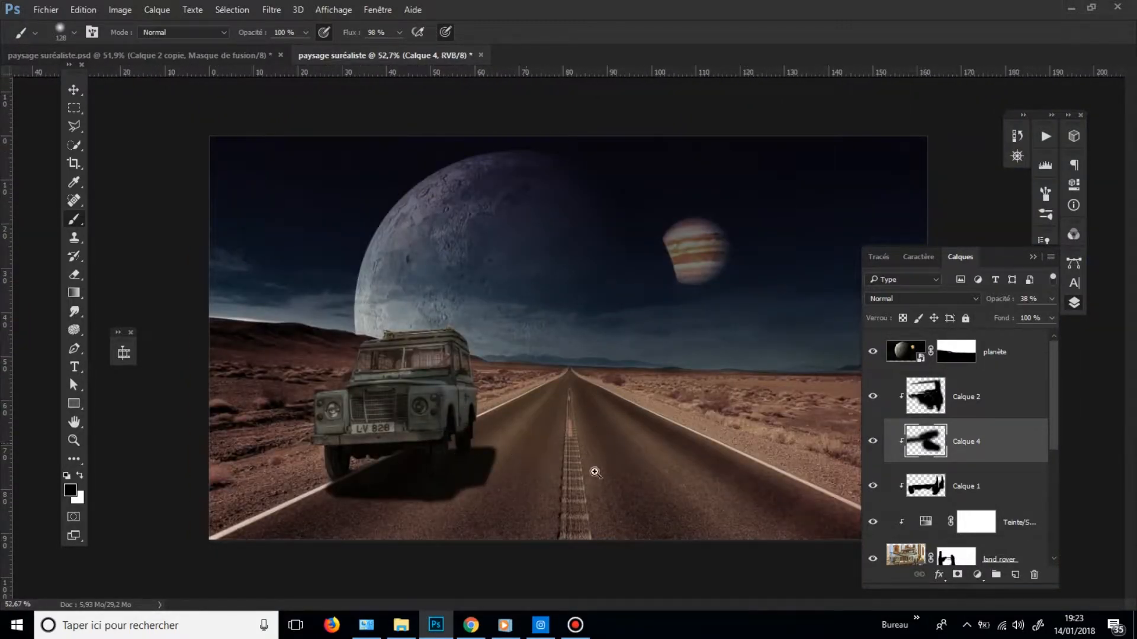
mouse_move(622, 472)
mouse_down()
mouse_move(606, 472)
mouse_move(615, 470)
mouse_up()
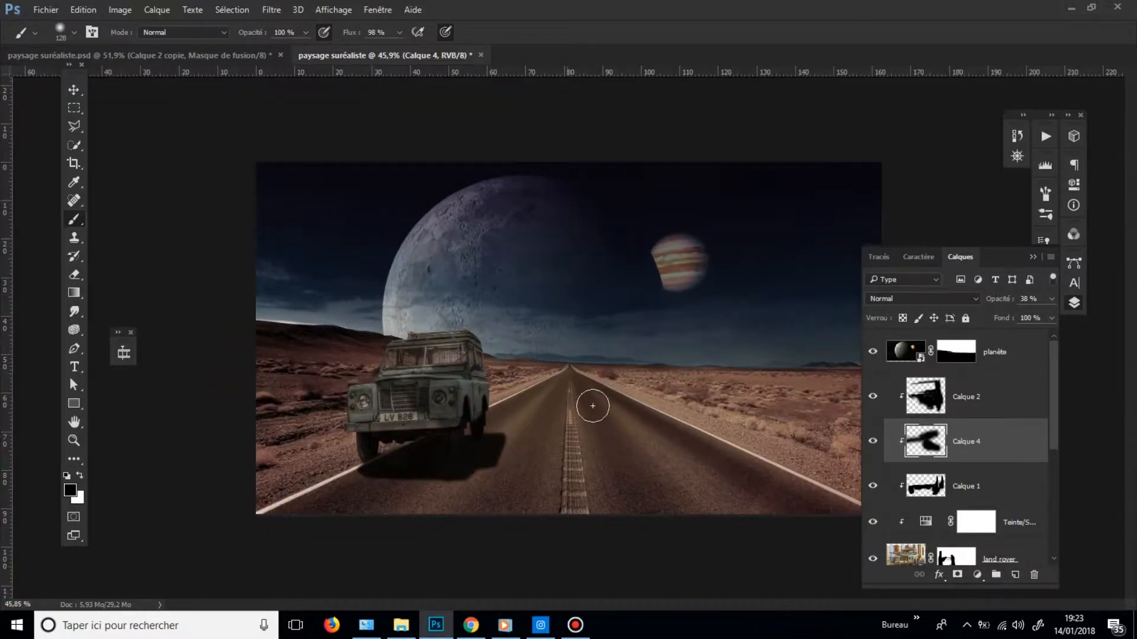
drag(603, 353, 599, 353)
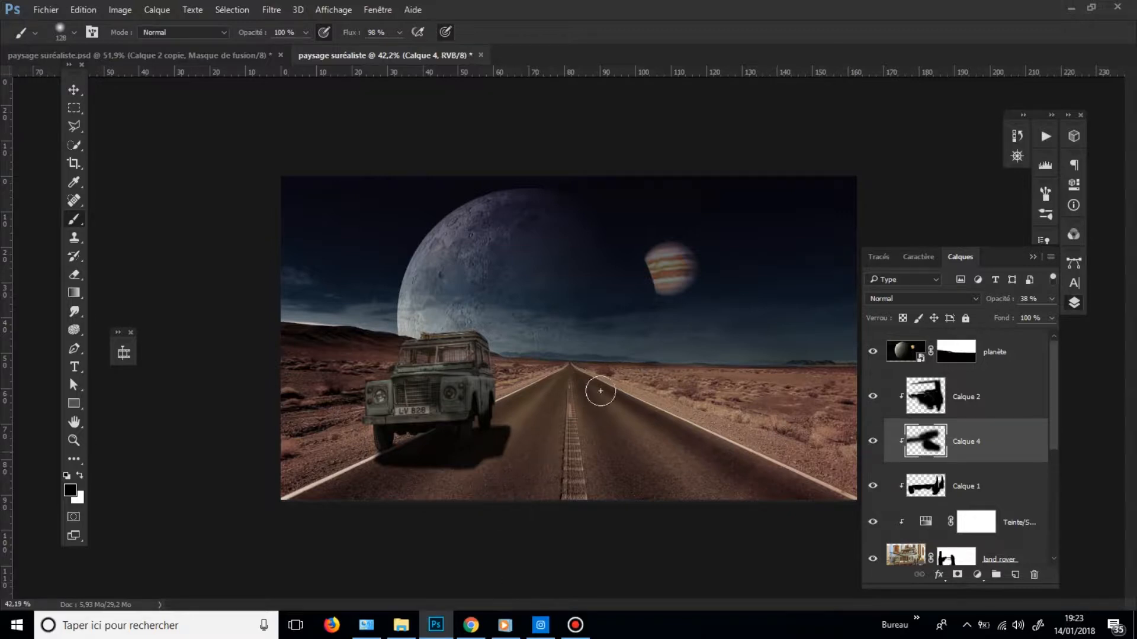
drag(604, 383, 582, 385)
- Place pont 1.jpg from the Création d'un paysage suréaliste folder into the composite and shift it down over the horizon
click(407, 630)
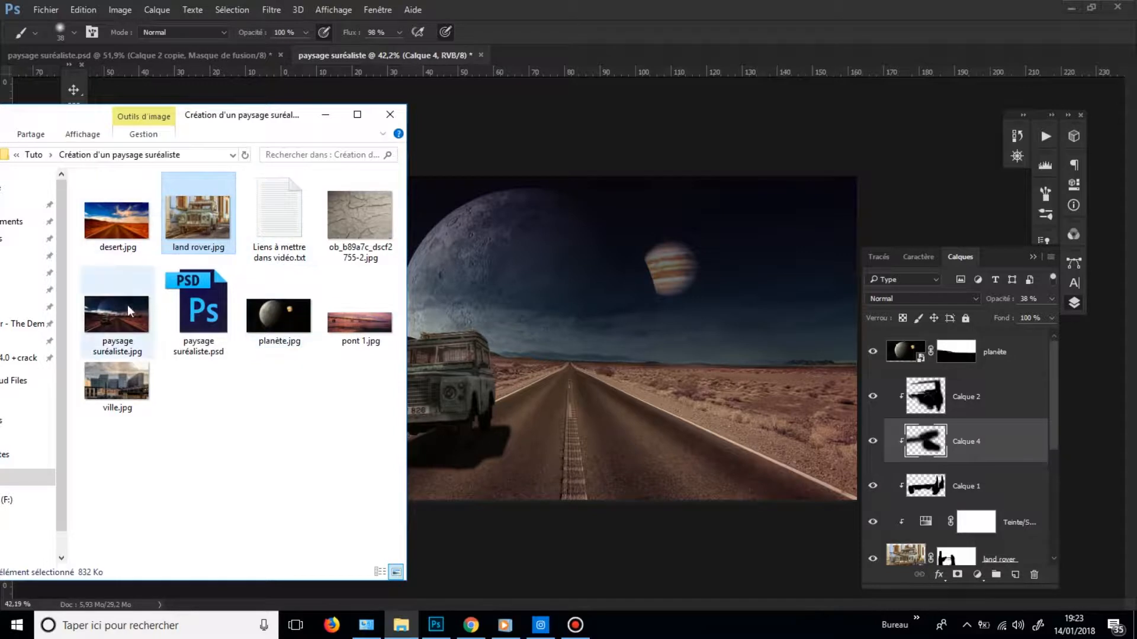
click(342, 349)
click(134, 392)
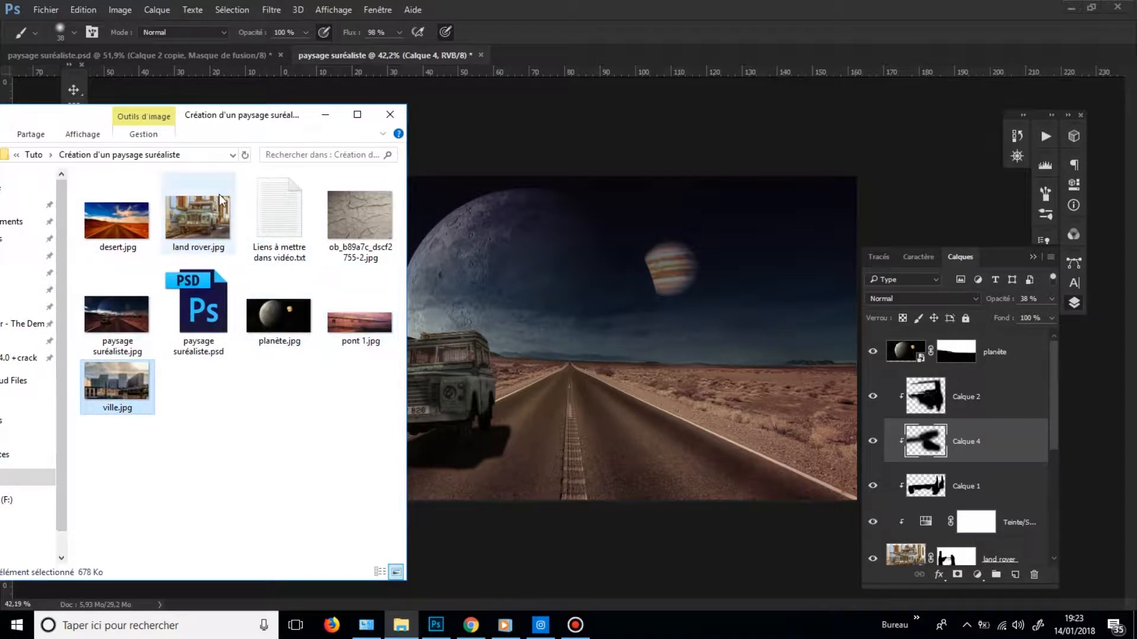
click(367, 341)
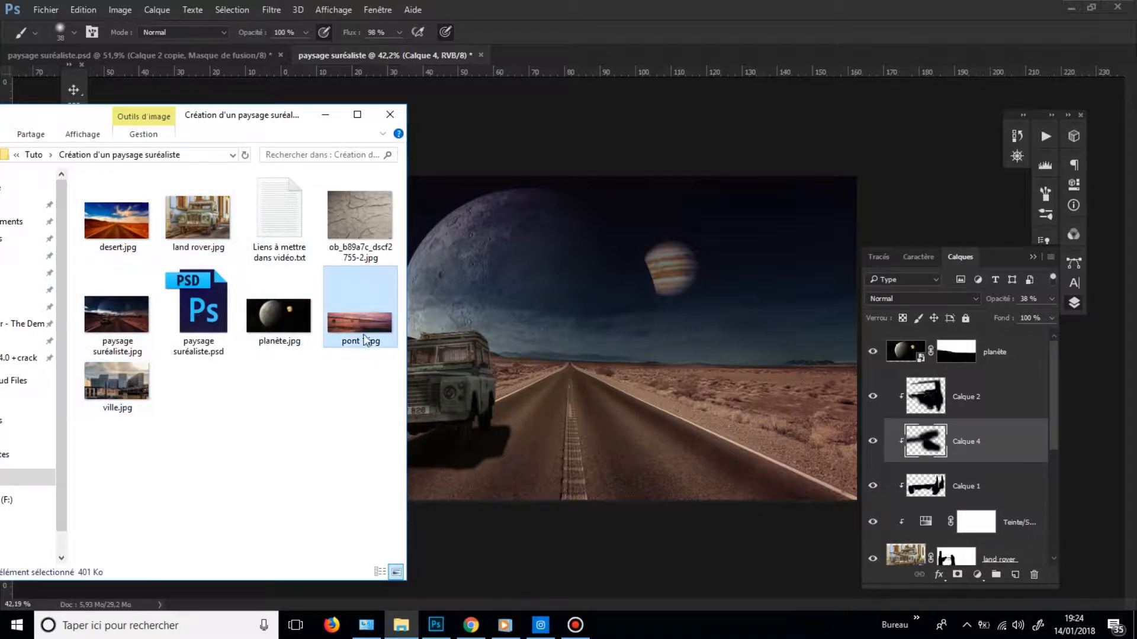
drag(353, 342, 647, 296)
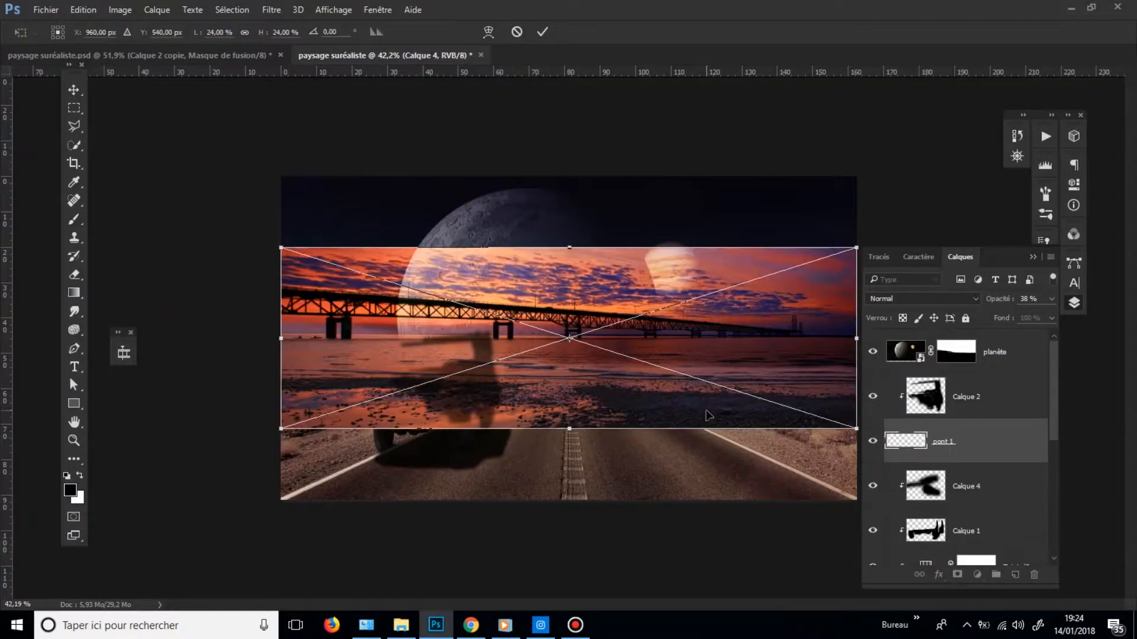
mouse_move(568, 335)
mouse_down()
mouse_move(563, 350)
mouse_move(579, 323)
mouse_up()
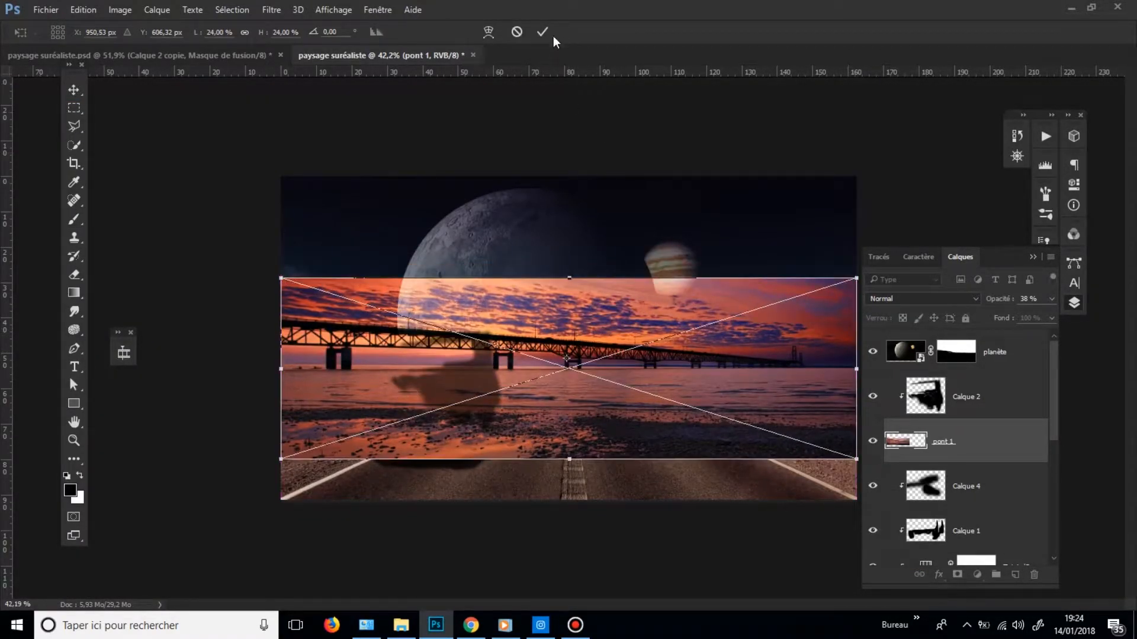
click(543, 32)
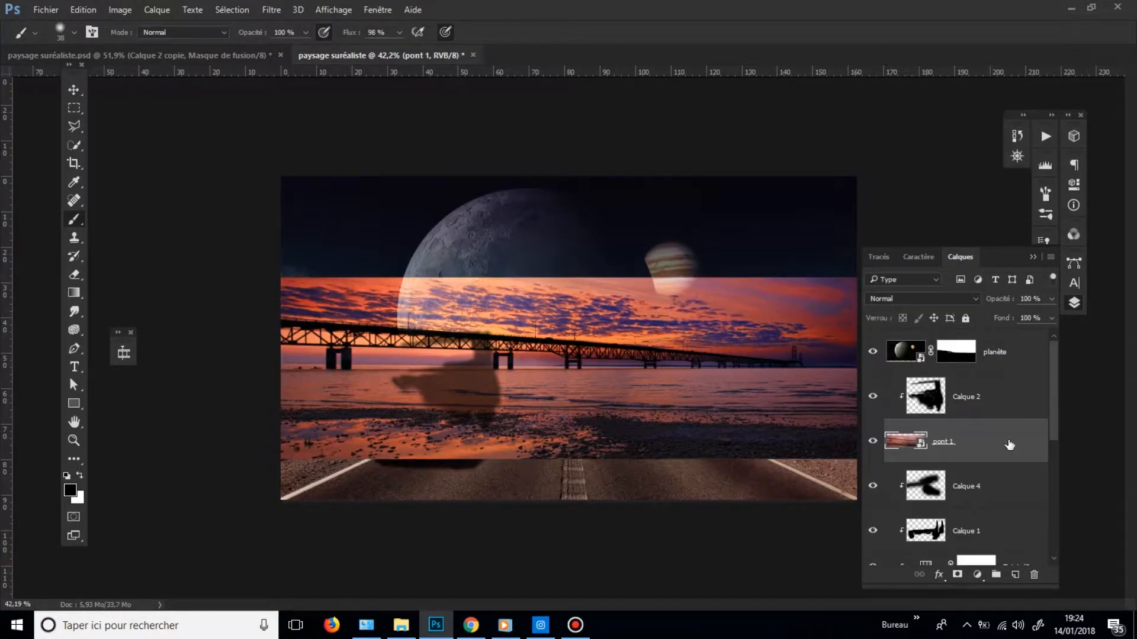
- Clip Calque 2 back to the vehicle stack and move the pont 1 layer beneath Calque 3
drag(1010, 445, 1006, 373)
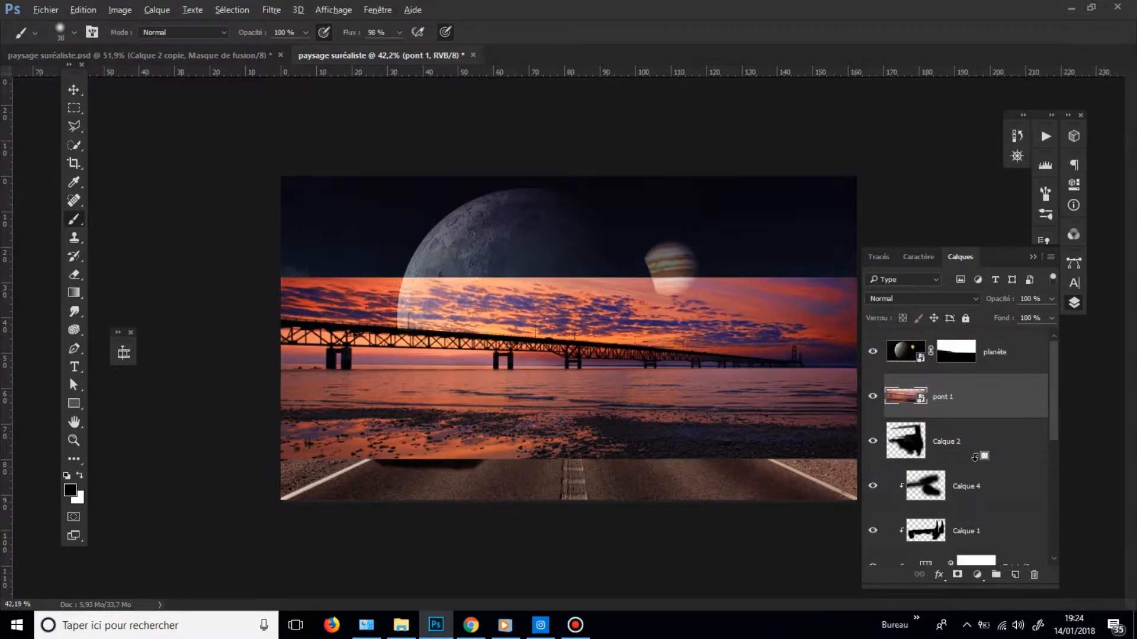
alt+click(975, 456)
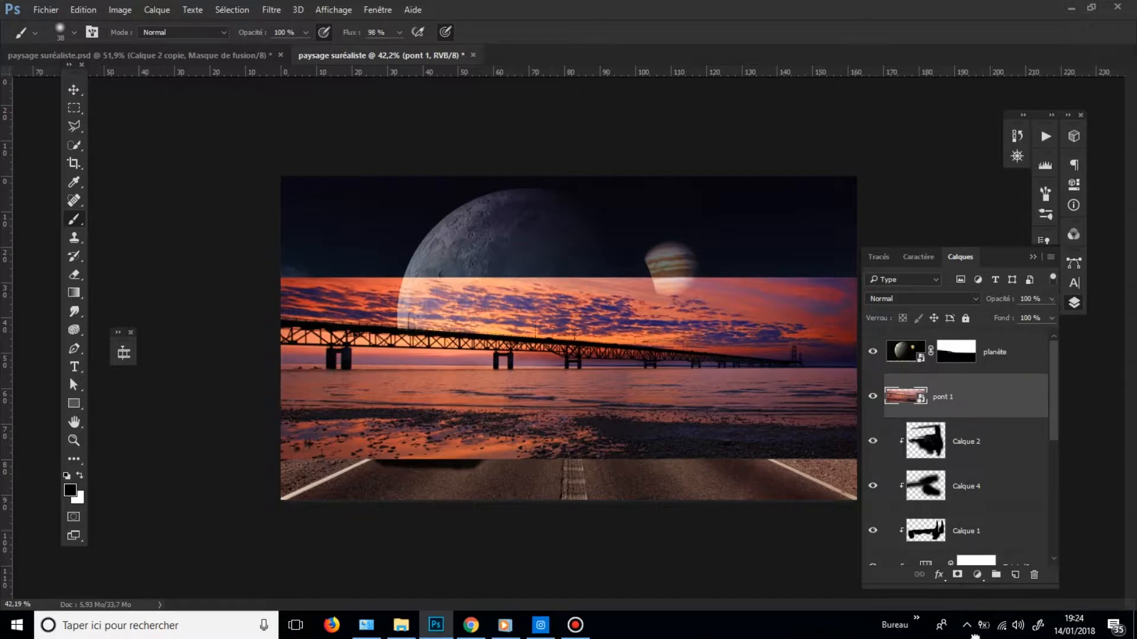
drag(975, 636, 958, 418)
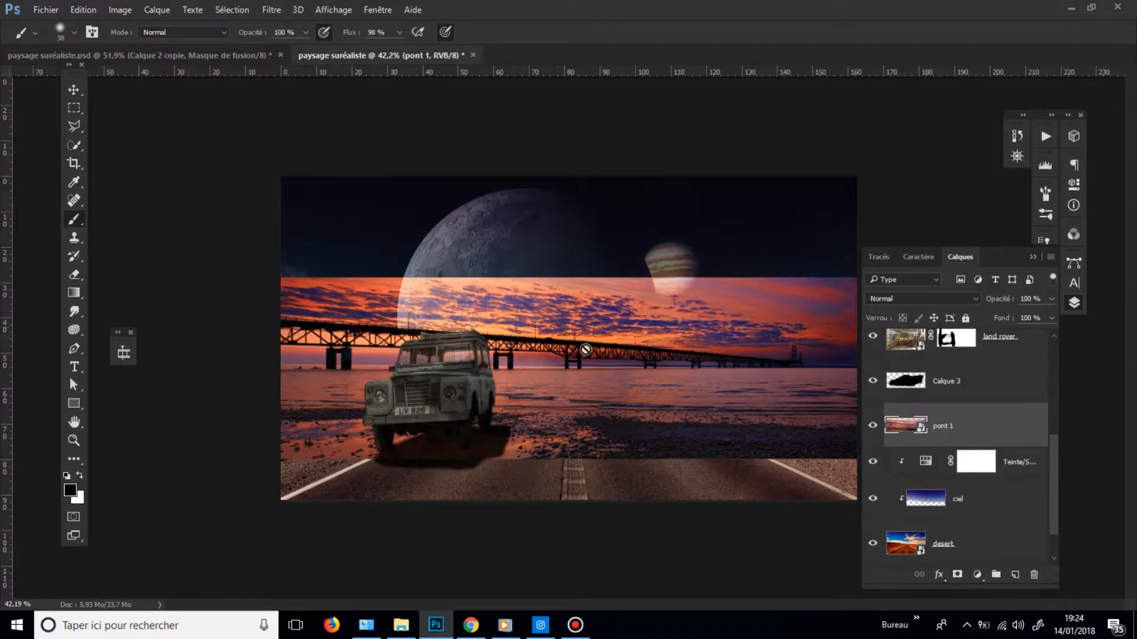
mouse_move(534, 353)
mouse_down()
mouse_move(524, 350)
mouse_move(530, 358)
mouse_up()
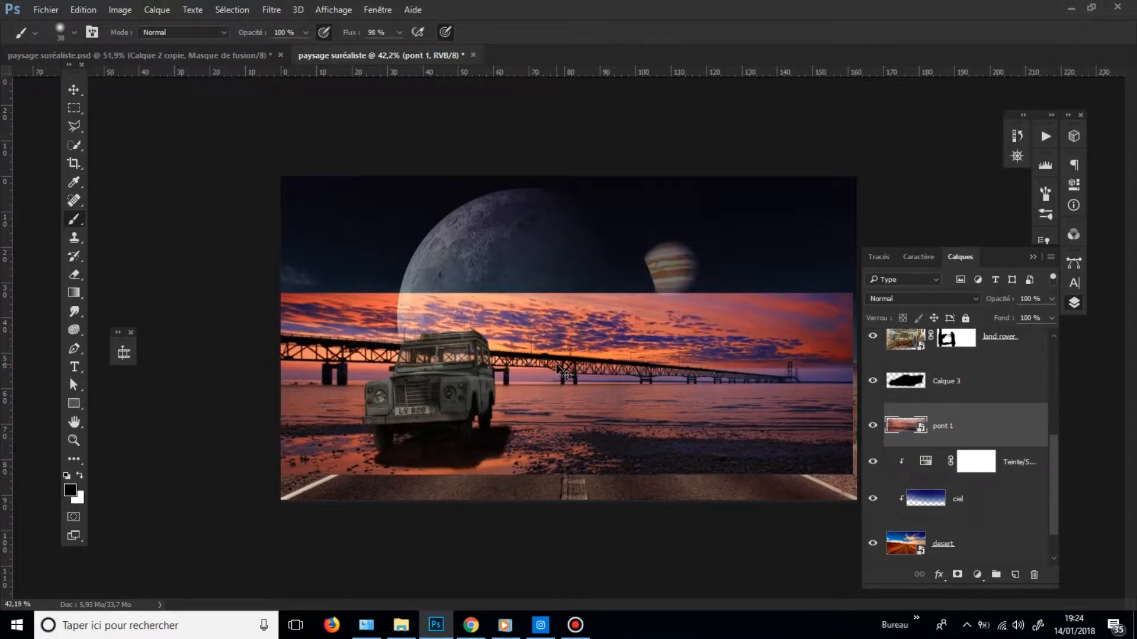
key(ctrl+z)
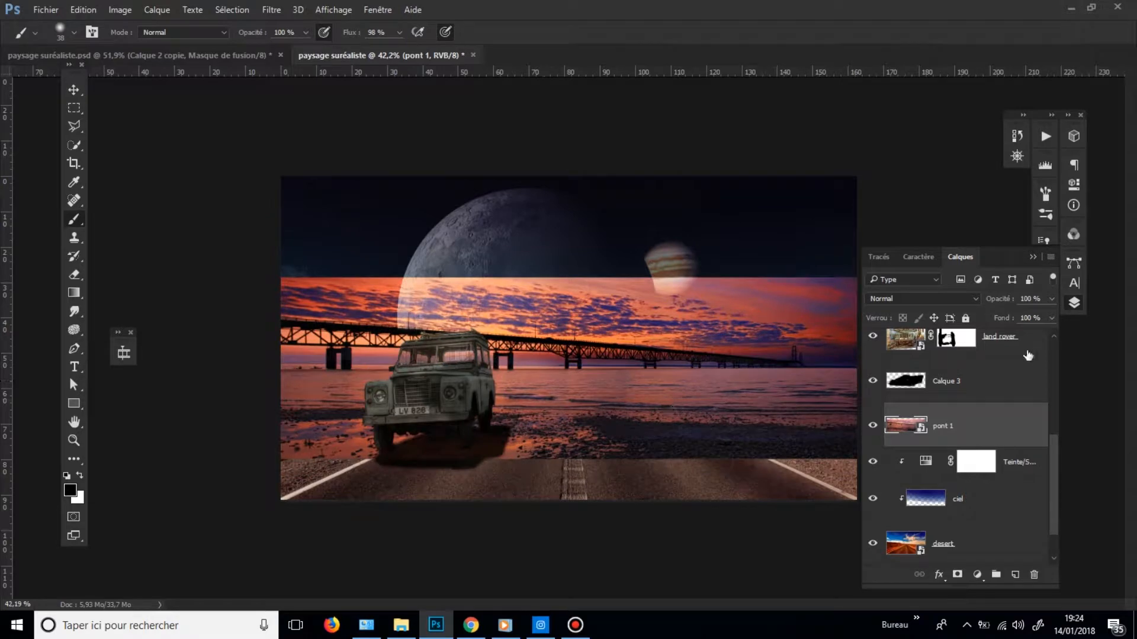
- Fade the pont 1 layer to 36% opacity to compare the bridge with the horizon, and restore it to 100%
click(1052, 299)
drag(1037, 315, 1007, 317)
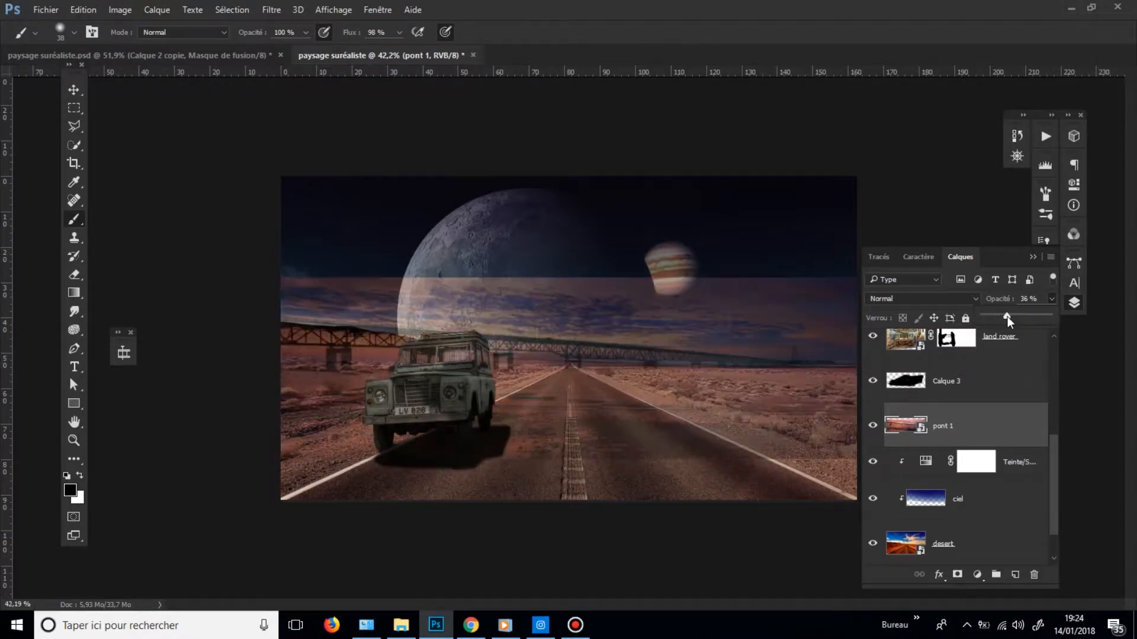
drag(592, 343, 679, 362)
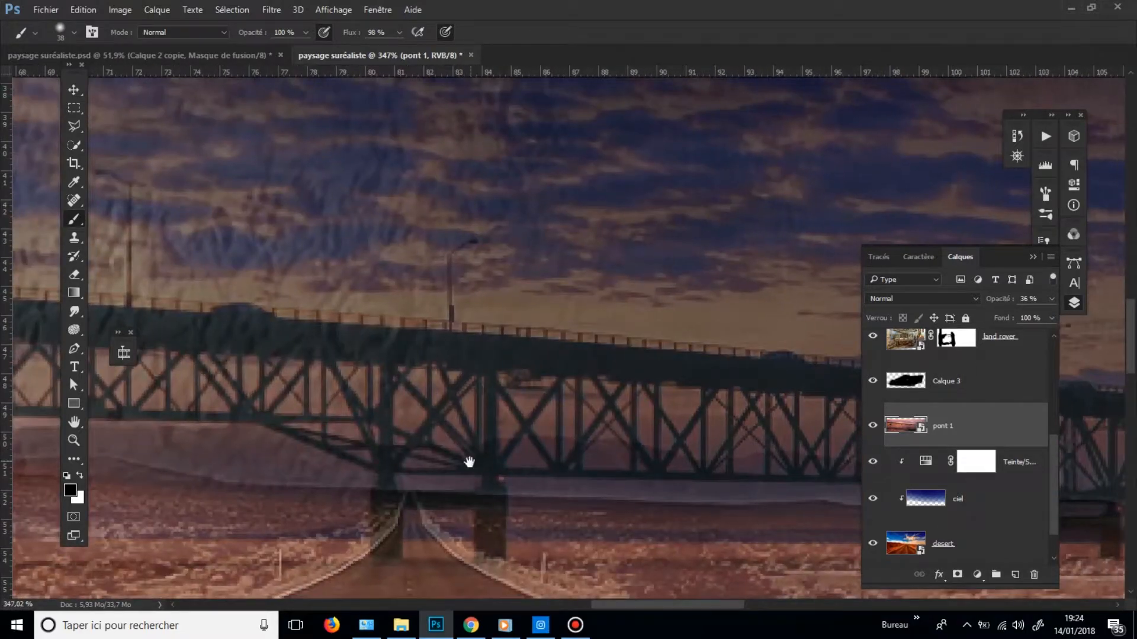
drag(470, 462, 517, 290)
drag(478, 334, 371, 370)
mouse_move(651, 404)
mouse_down()
mouse_move(622, 404)
mouse_move(644, 403)
mouse_up()
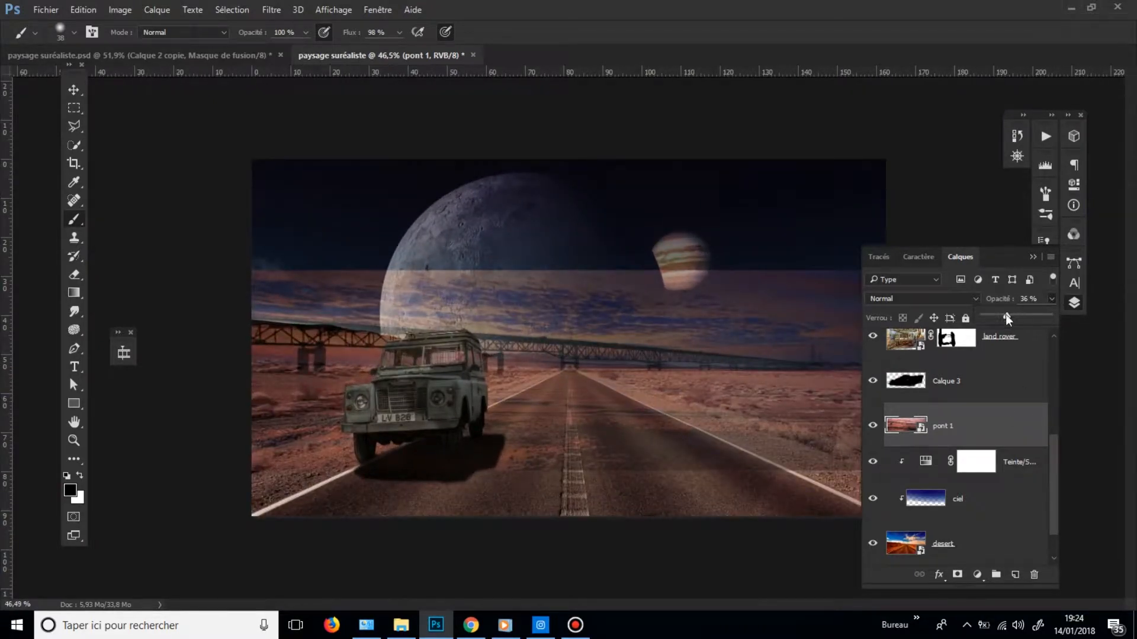
drag(1005, 314, 1083, 321)
- Set the pont 1 layer's blending mode to Obscurcir so its dark bridge mixes with the desert and sky
click(922, 301)
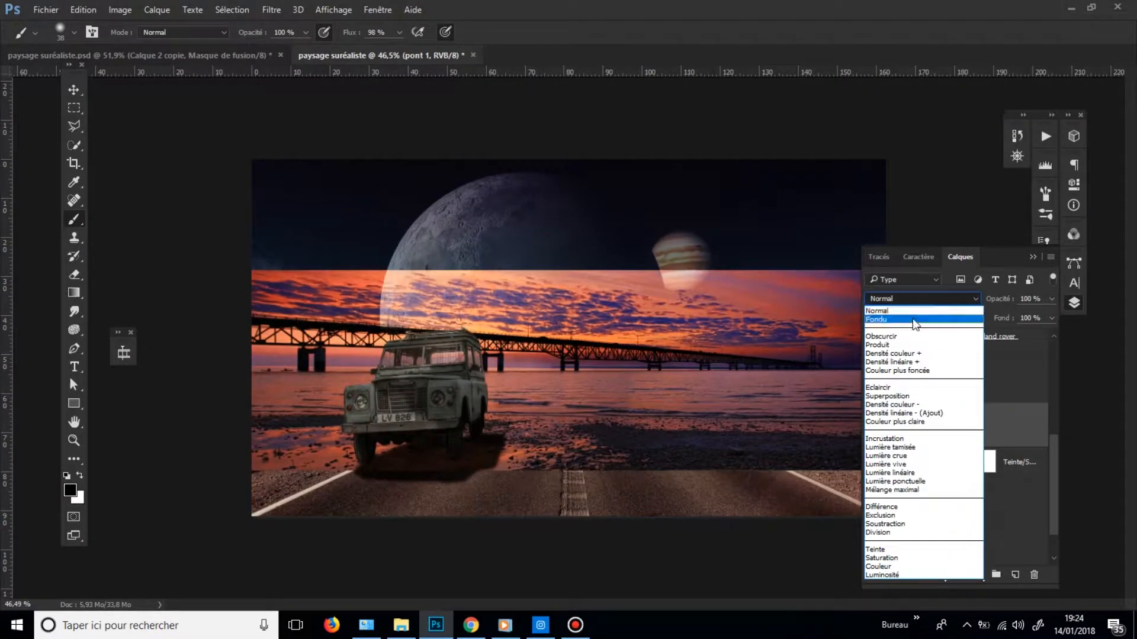
click(912, 318)
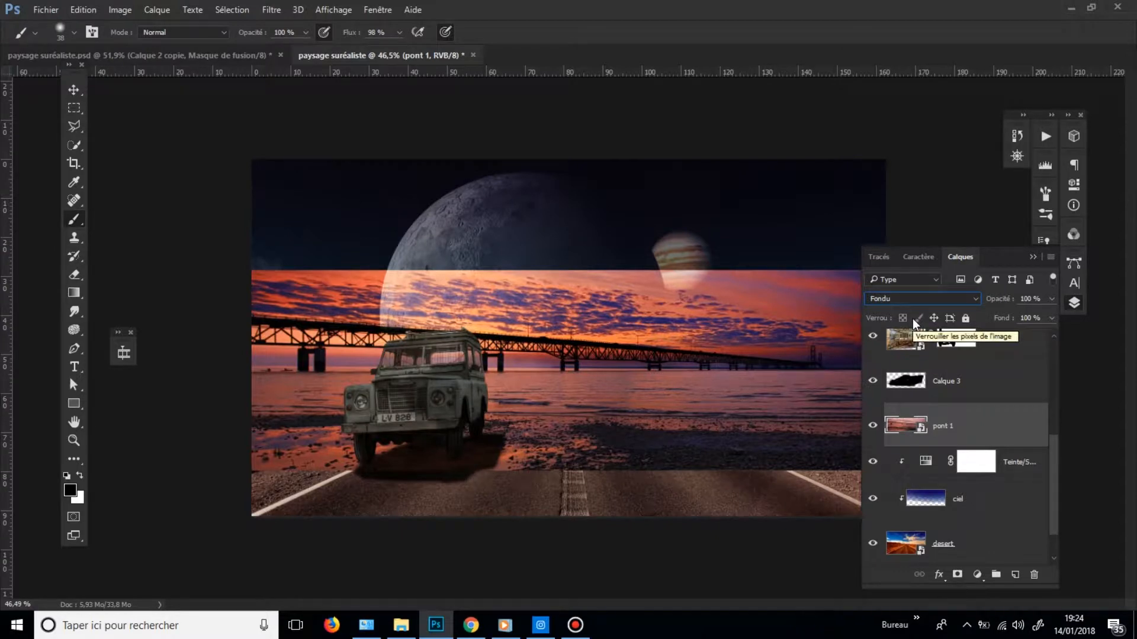
key(Down)
key(Down)
key(Up)
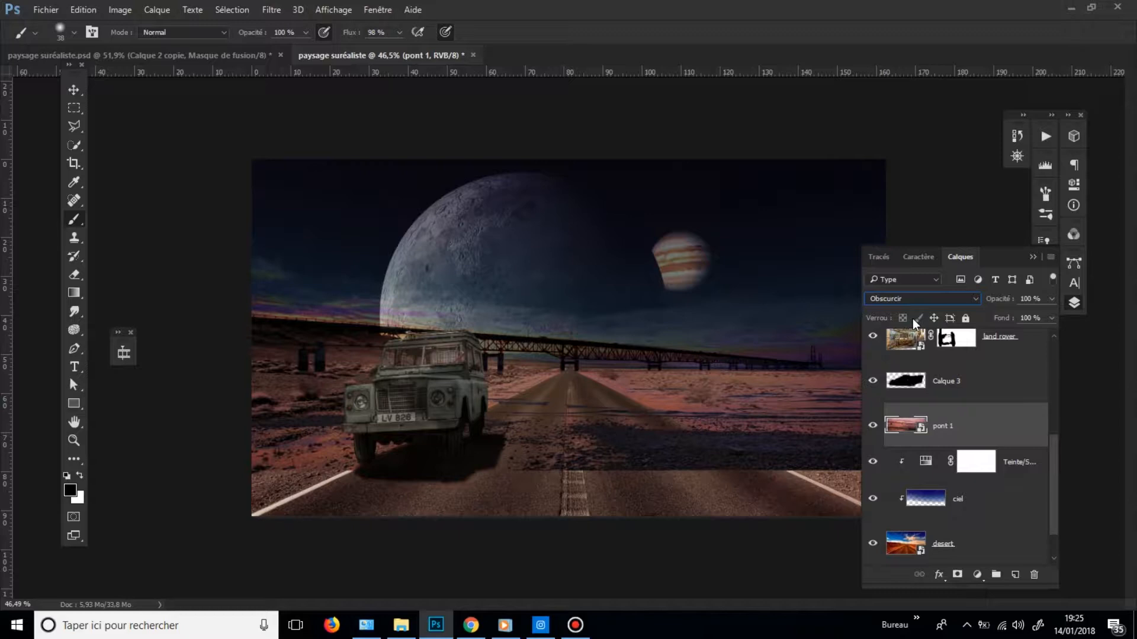
- Compare the Produit, Densité couleur + and Couleur plus foncée blending modes on the pont 1 layer, and restore Obscurcir
key(Down)
key(Down)
key(Down)
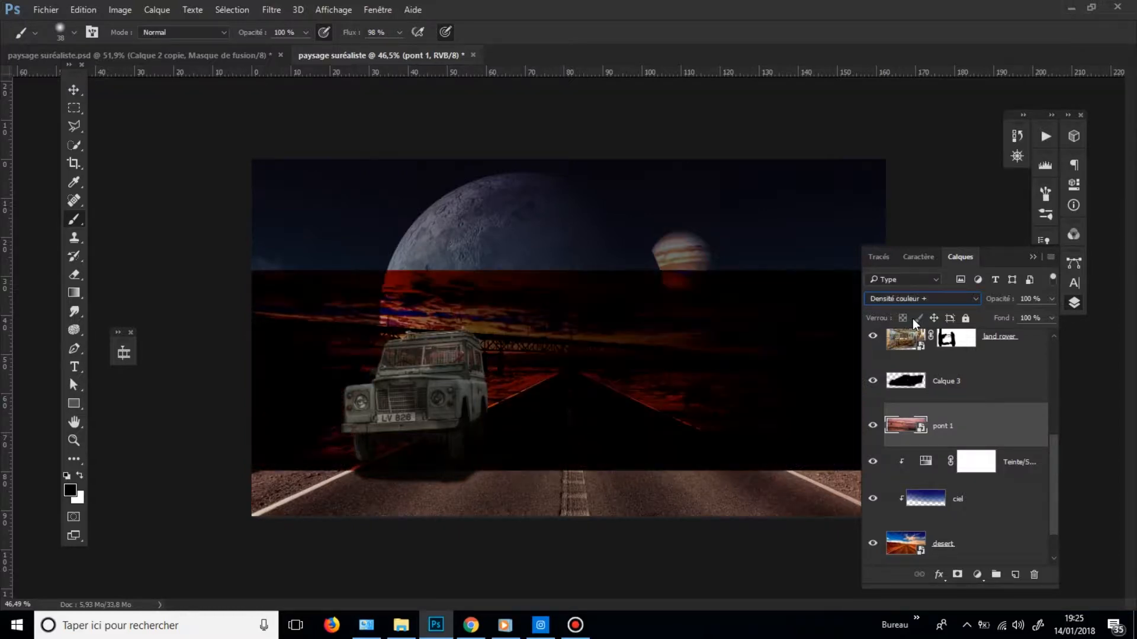
key(Down)
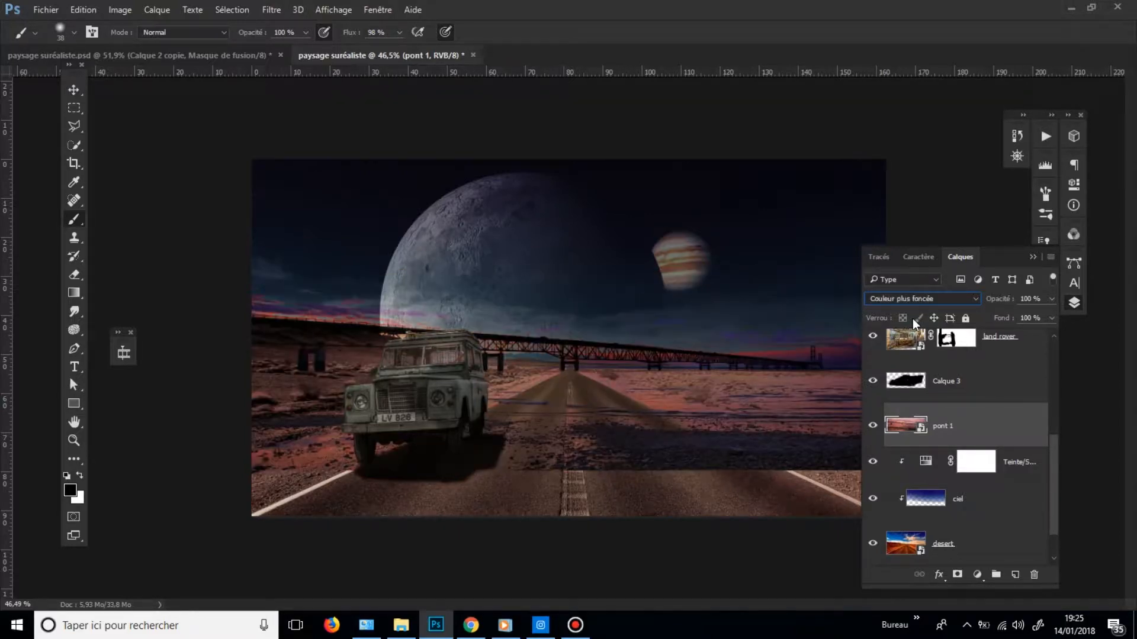
key(Up)
key(Up)
key(Up)
key(Up)
key(Down)
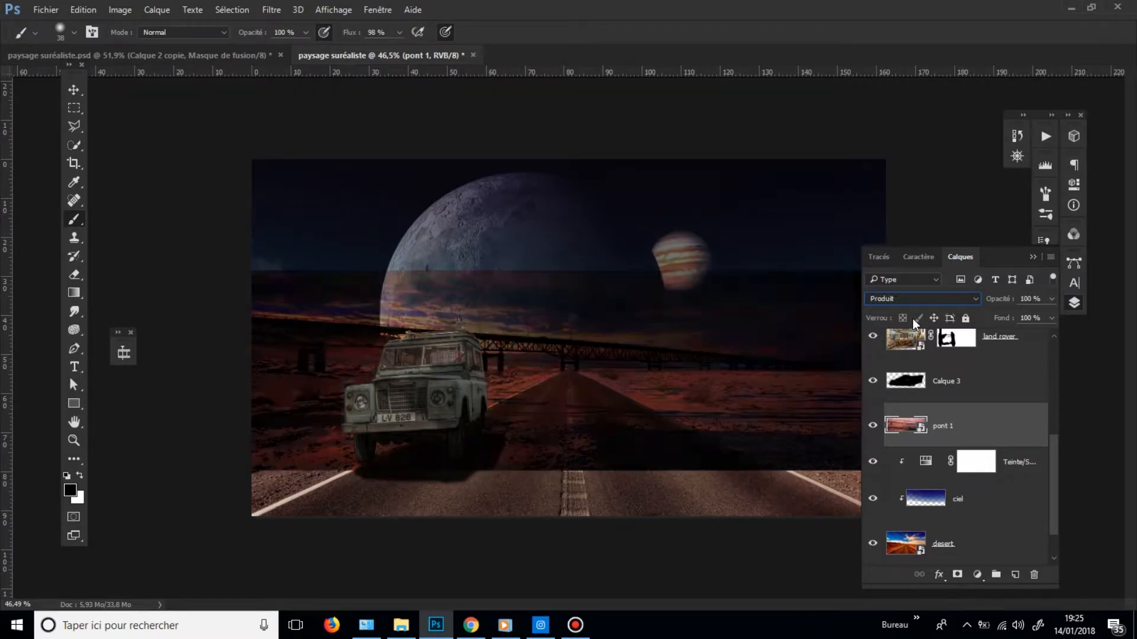
key(Down)
key(Down)
key(Down)
key(Up)
key(Up)
key(Up)
key(Up)
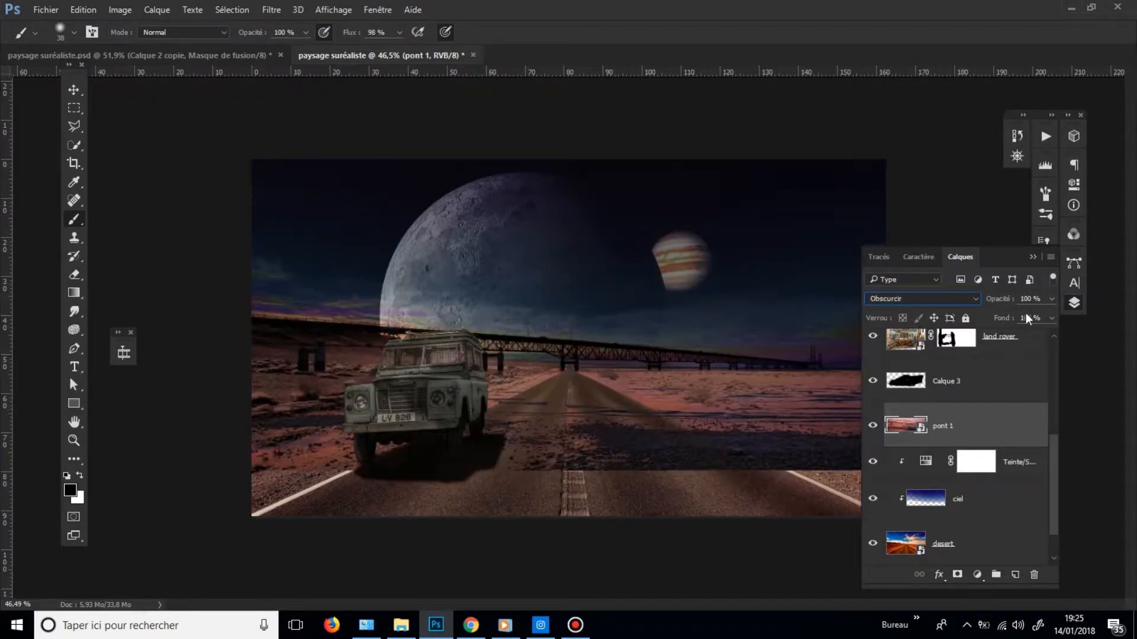
- Add a layer mask to pont 1 and paint black with a 146 px soft brush over its shore covering the road and desert
click(1084, 306)
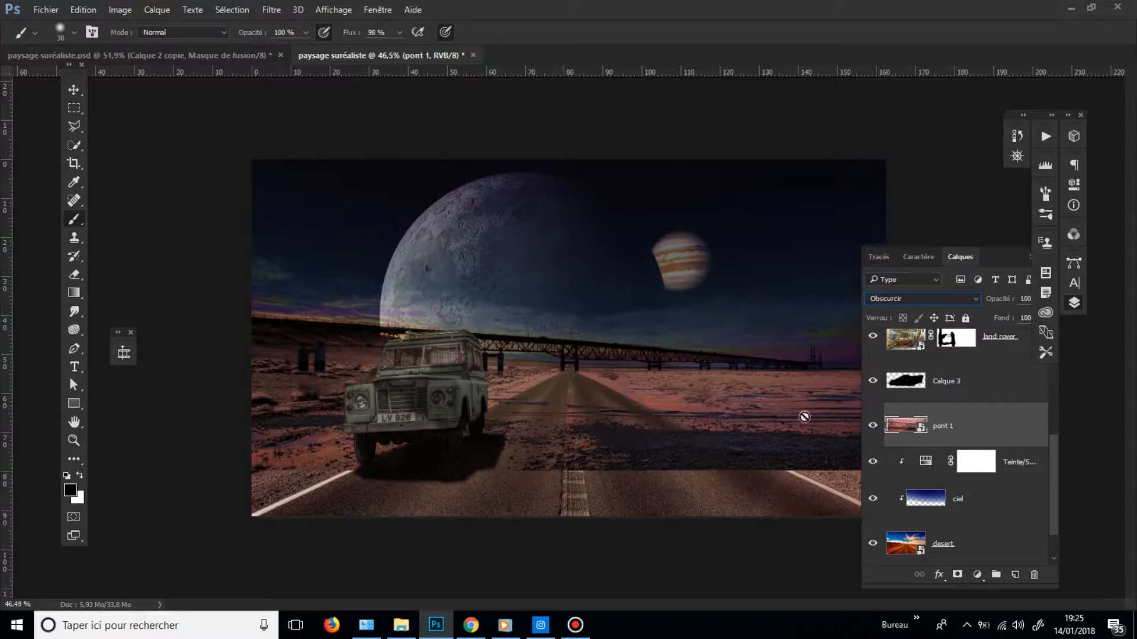
scroll(782, 420, down, 1)
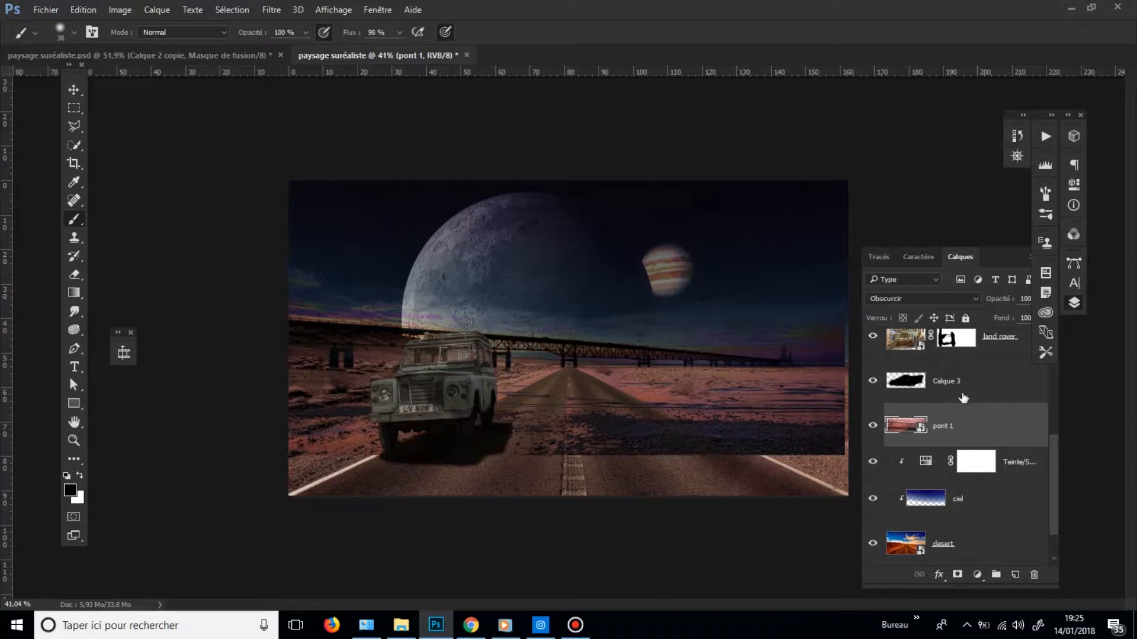
scroll(964, 398, up, 1)
scroll(999, 451, down, 1)
click(954, 573)
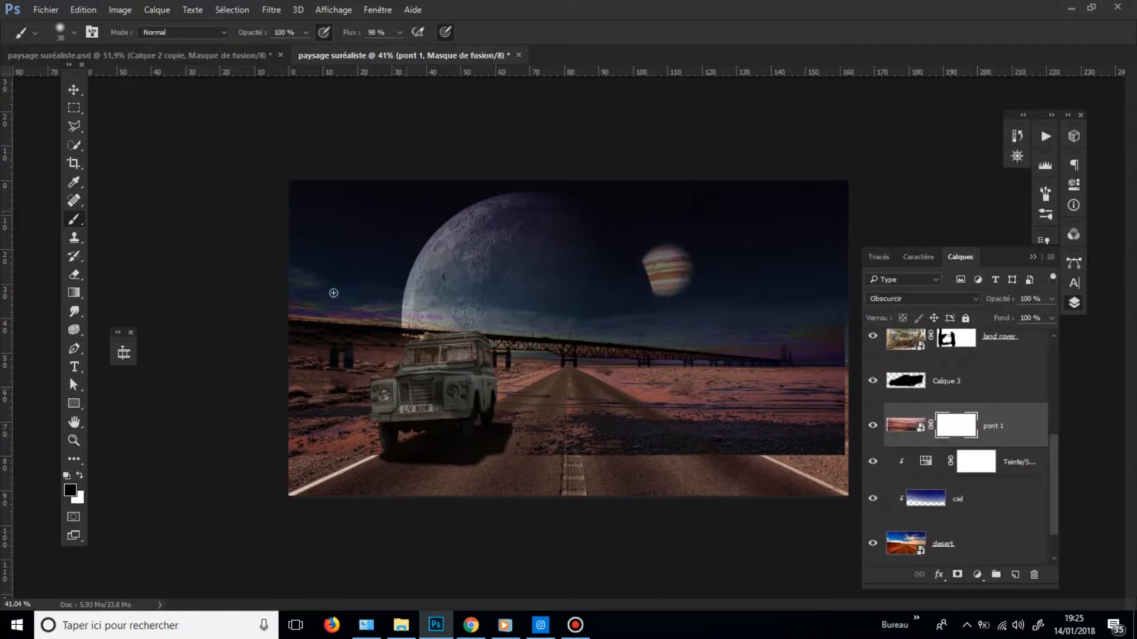
drag(613, 422, 595, 423)
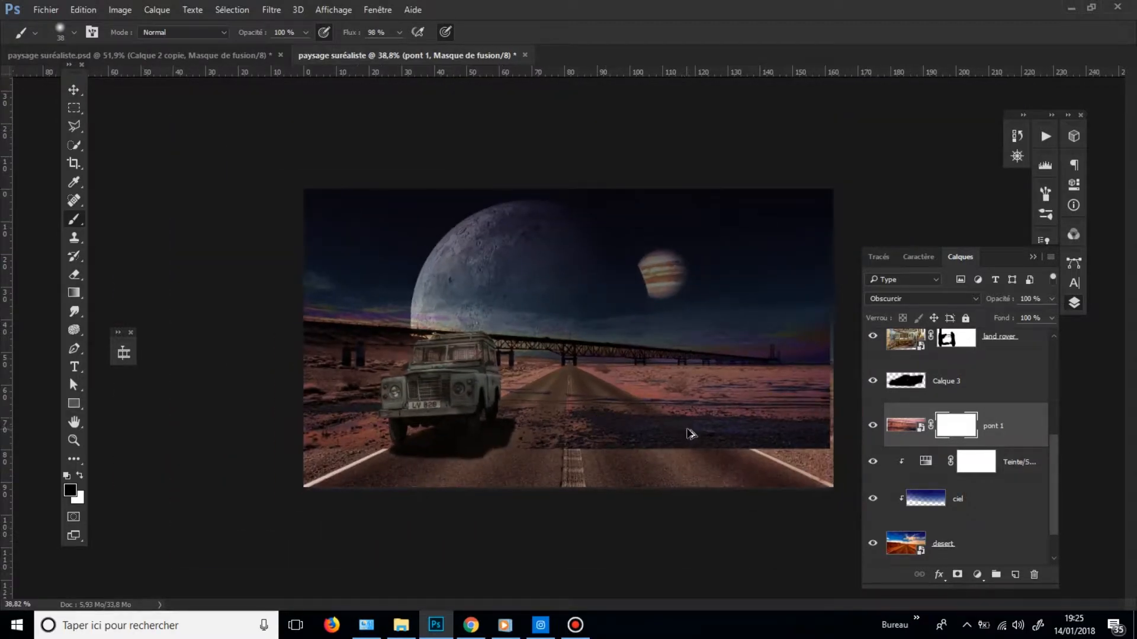
drag(687, 429, 704, 425)
drag(792, 437, 822, 446)
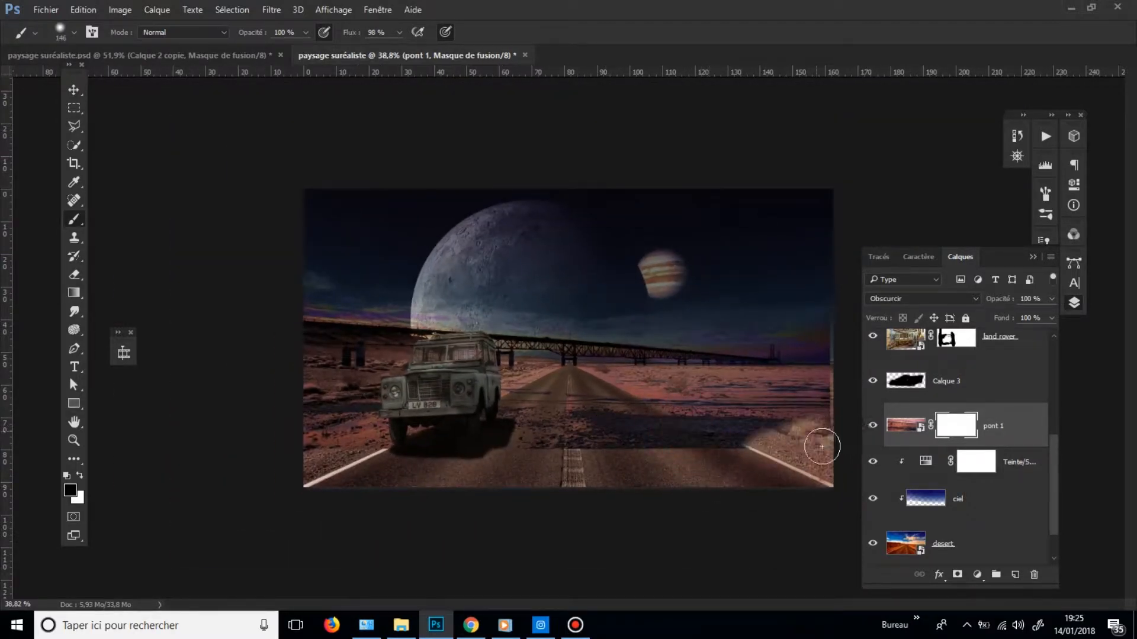
mouse_move(752, 446)
mouse_down()
mouse_move(675, 463)
mouse_move(611, 458)
mouse_up()
drag(518, 443, 373, 432)
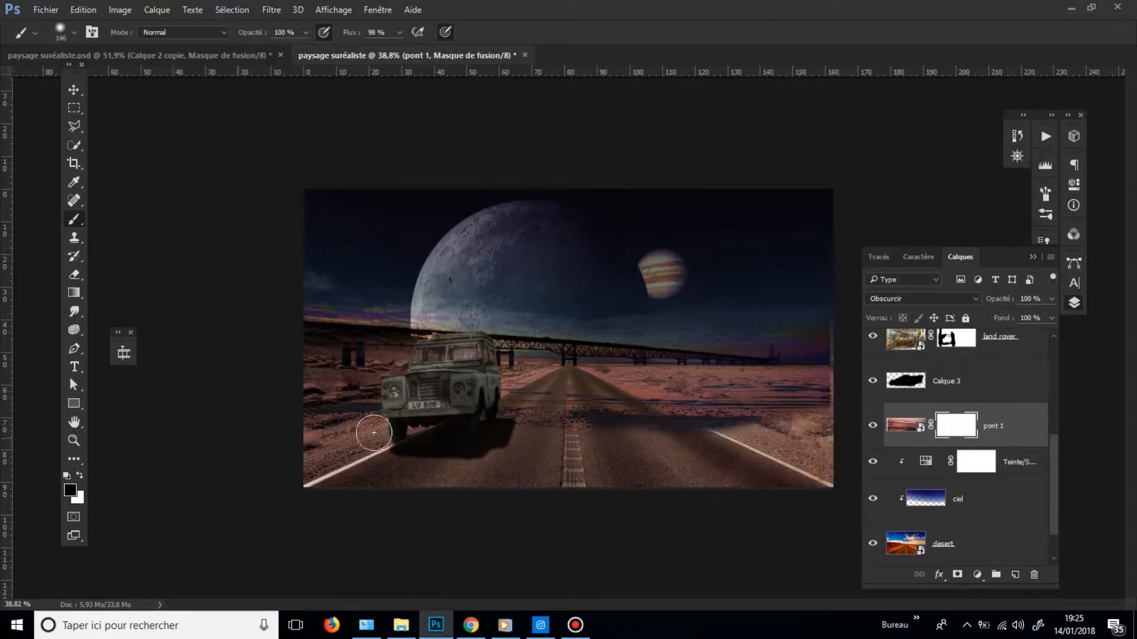
mouse_move(639, 437)
mouse_down()
mouse_move(712, 423)
mouse_move(595, 405)
mouse_move(631, 417)
mouse_move(578, 441)
mouse_move(766, 417)
mouse_move(747, 404)
mouse_up()
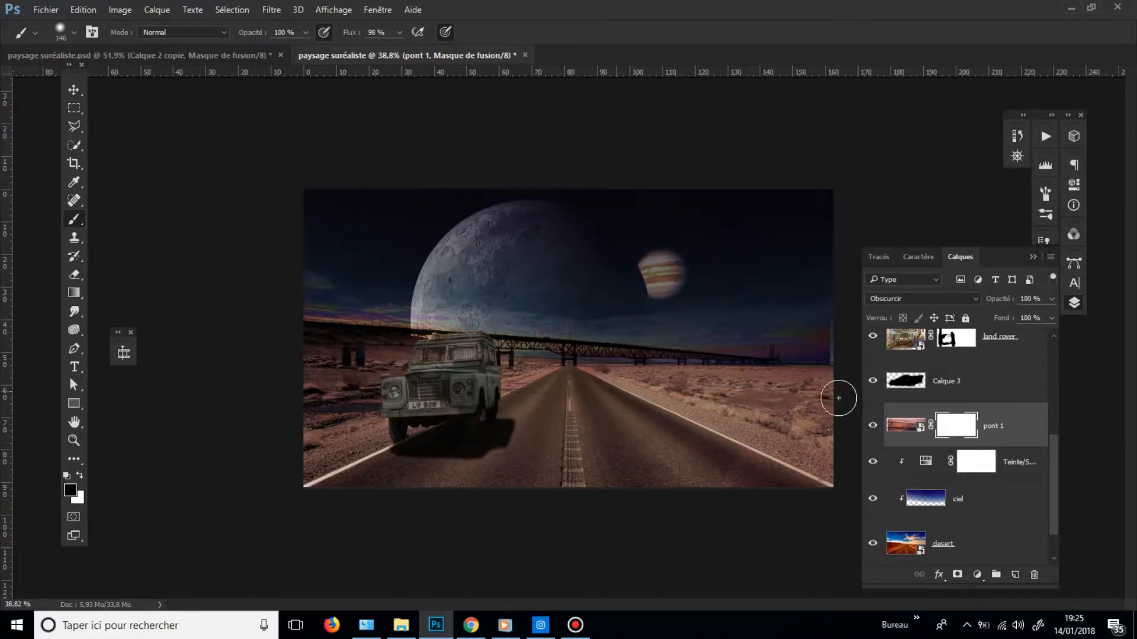
- Mask out the pont 1 sky above the bridge and beyond its far end, using soft brushes of 270 and 110 px
drag(762, 240, 805, 236)
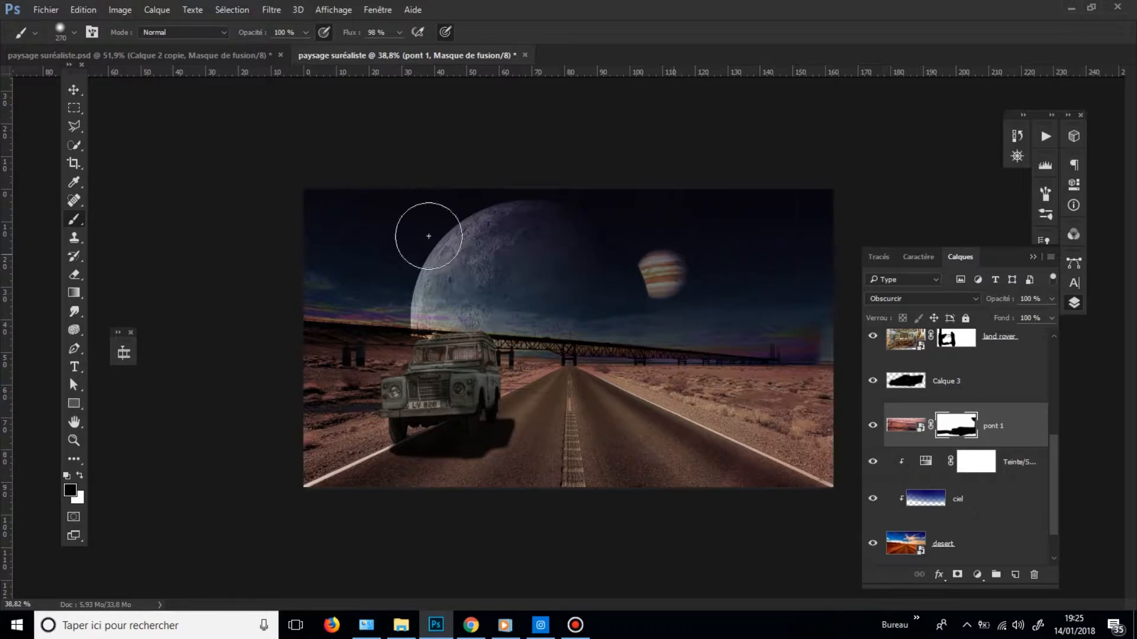
drag(360, 269, 330, 256)
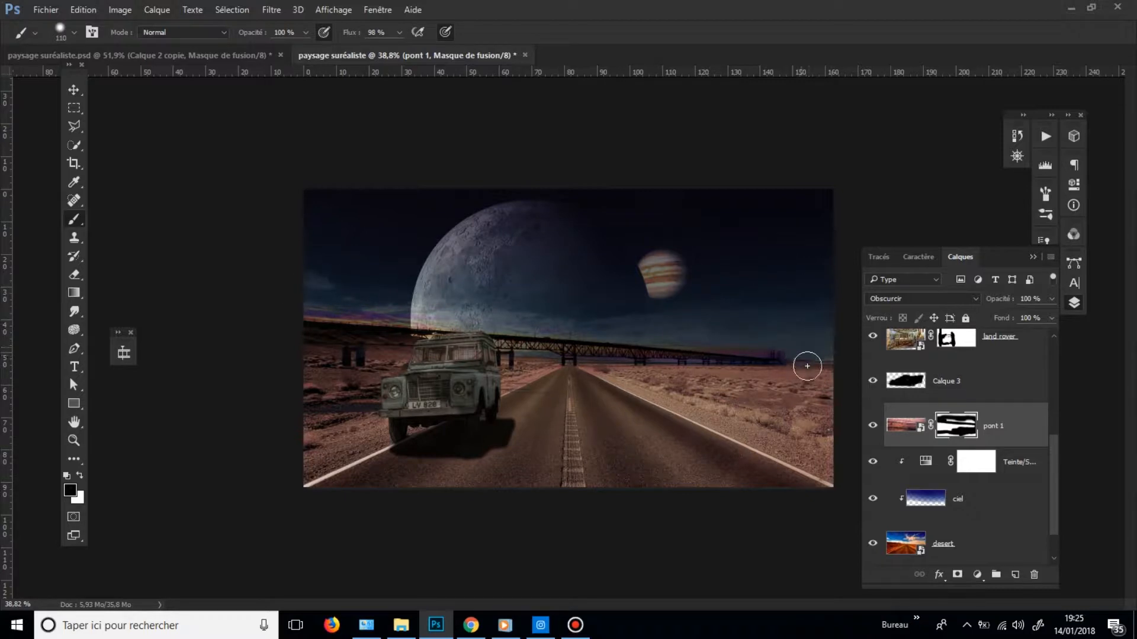
drag(767, 321, 1036, 322)
drag(483, 325, 284, 249)
- Mask out the purple sky fringe around the two suspension towers at the bridge's far end with small 15 and 7 px brushes
drag(525, 382, 660, 383)
drag(660, 381, 482, 371)
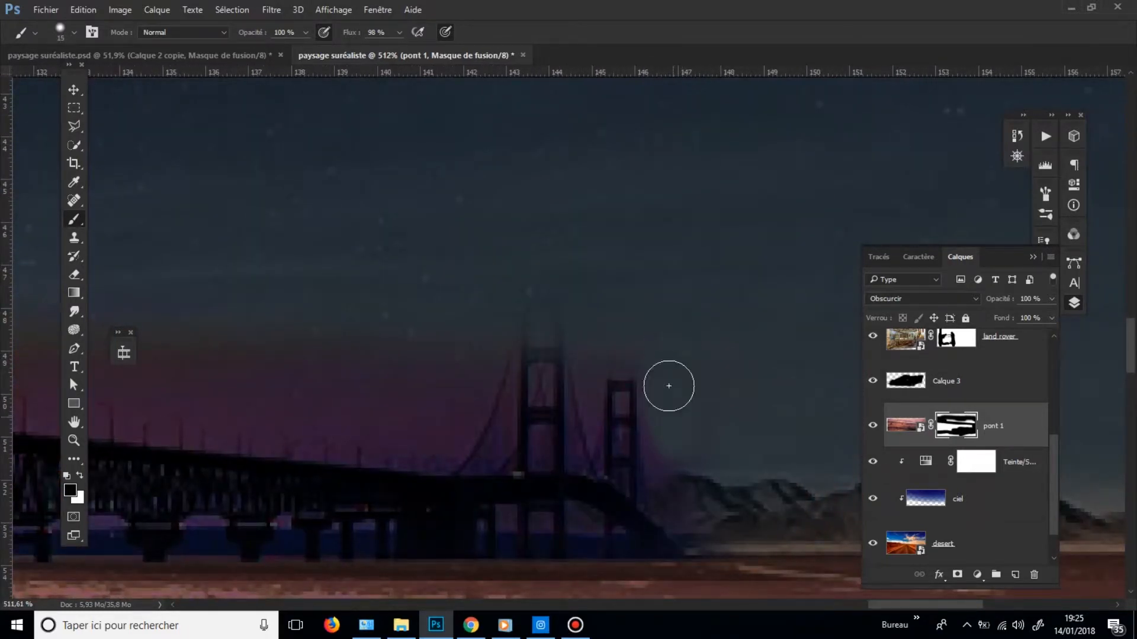
mouse_move(667, 383)
mouse_down()
mouse_move(674, 495)
mouse_move(718, 531)
mouse_up()
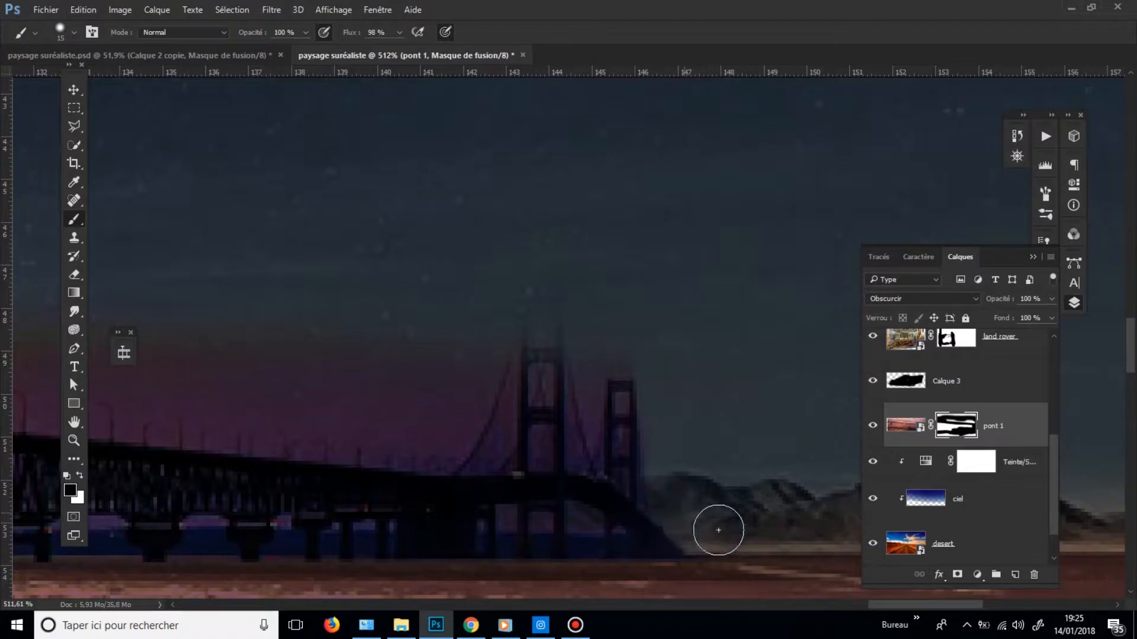
mouse_move(611, 351)
mouse_down()
mouse_move(609, 333)
mouse_move(599, 376)
mouse_up()
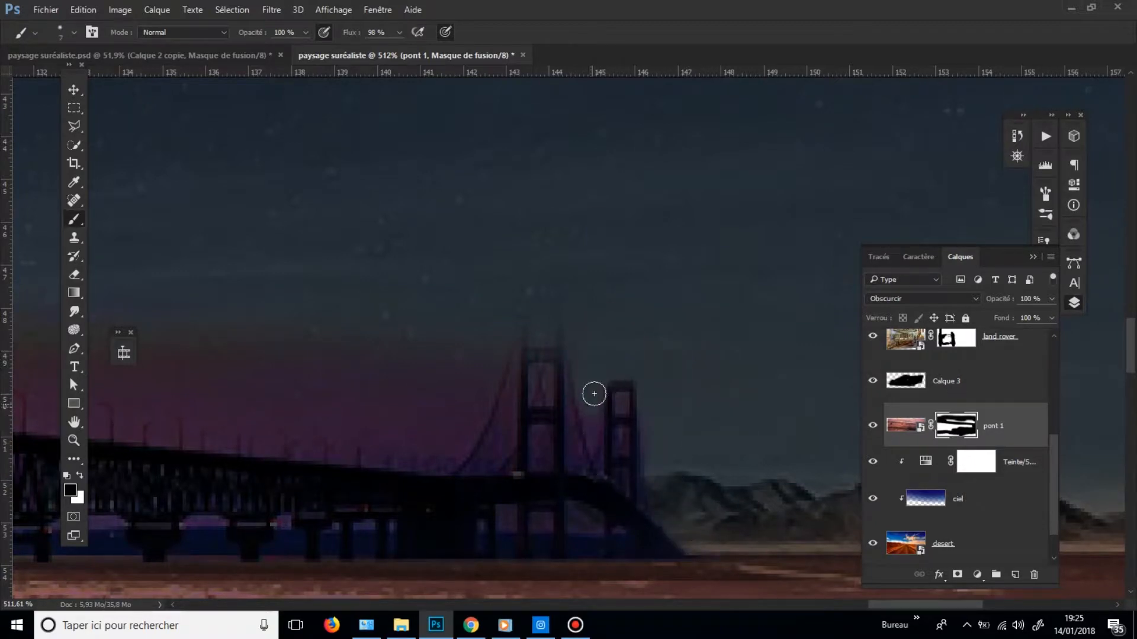
- Paint the pont 1 mask black with a 24 px brush over the purple and orange glow above the distant bridge deck
mouse_move(426, 344)
mouse_down()
mouse_move(459, 337)
mouse_move(458, 367)
mouse_move(318, 358)
mouse_move(488, 377)
mouse_move(575, 395)
mouse_up()
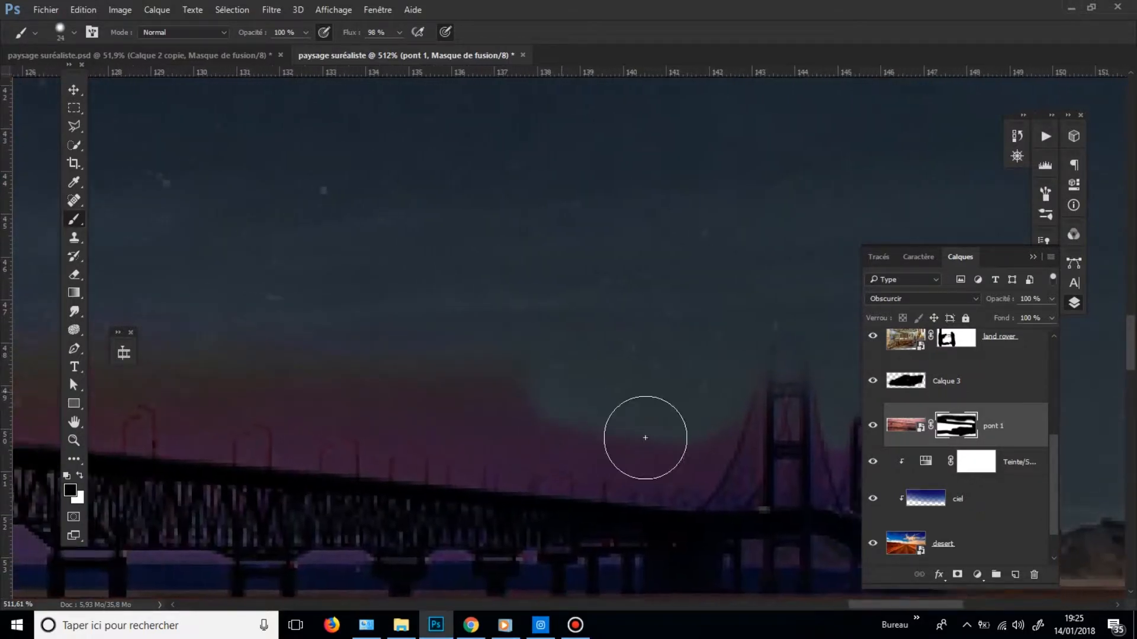
mouse_move(685, 444)
mouse_down()
mouse_move(452, 384)
mouse_move(566, 421)
mouse_move(485, 397)
mouse_move(766, 434)
mouse_move(809, 449)
mouse_move(816, 465)
mouse_move(332, 377)
mouse_up()
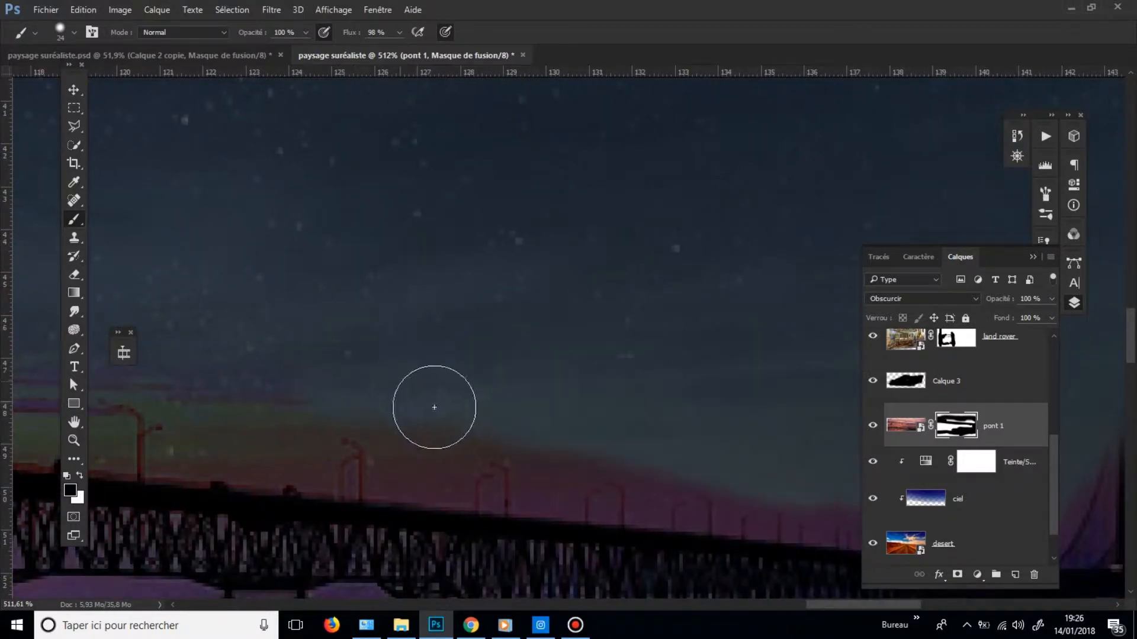
mouse_move(482, 397)
mouse_down()
mouse_move(637, 428)
mouse_move(715, 428)
mouse_up()
mouse_move(517, 416)
mouse_down()
mouse_move(441, 394)
mouse_move(760, 480)
mouse_up()
mouse_move(569, 497)
mouse_down()
mouse_move(514, 498)
mouse_move(500, 479)
mouse_up()
drag(329, 369, 609, 440)
mouse_move(703, 512)
mouse_down()
mouse_move(518, 474)
mouse_move(298, 519)
mouse_move(302, 535)
mouse_up()
drag(354, 379, 313, 228)
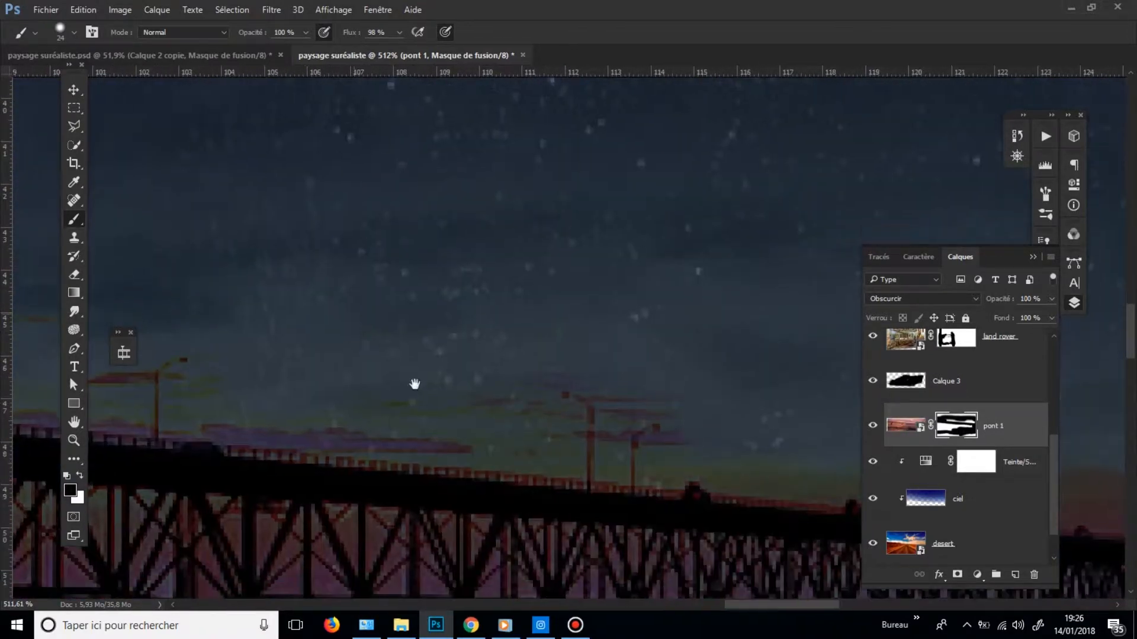
- Mask out the yellow and purple cloud streaks around the lampposts above the bridge's middle section
drag(247, 380, 644, 396)
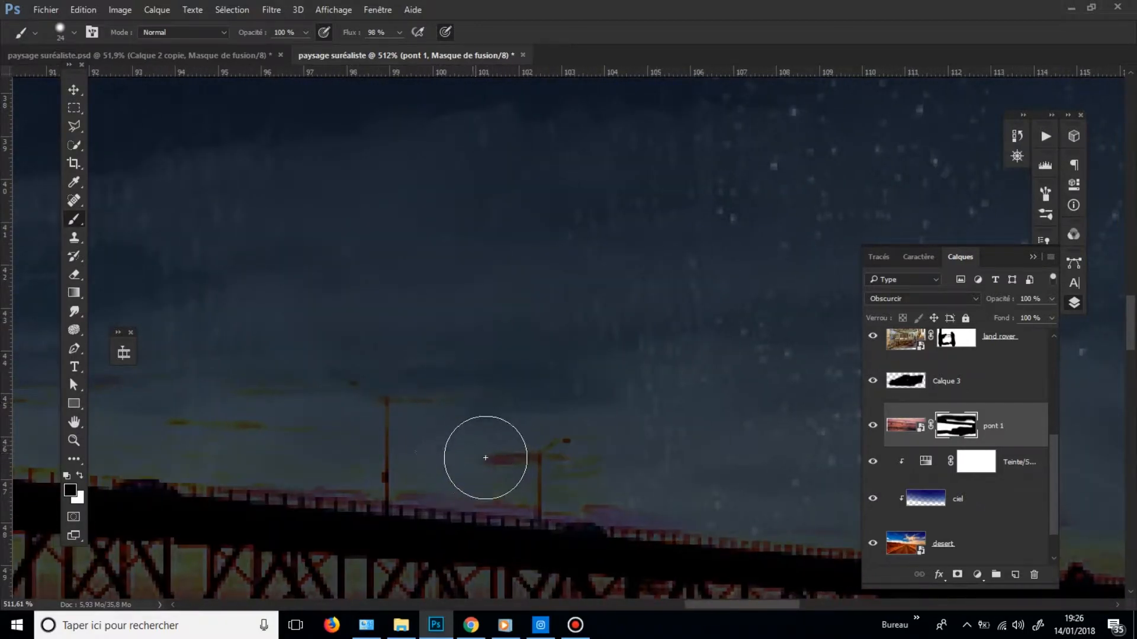
drag(482, 322, 545, 358)
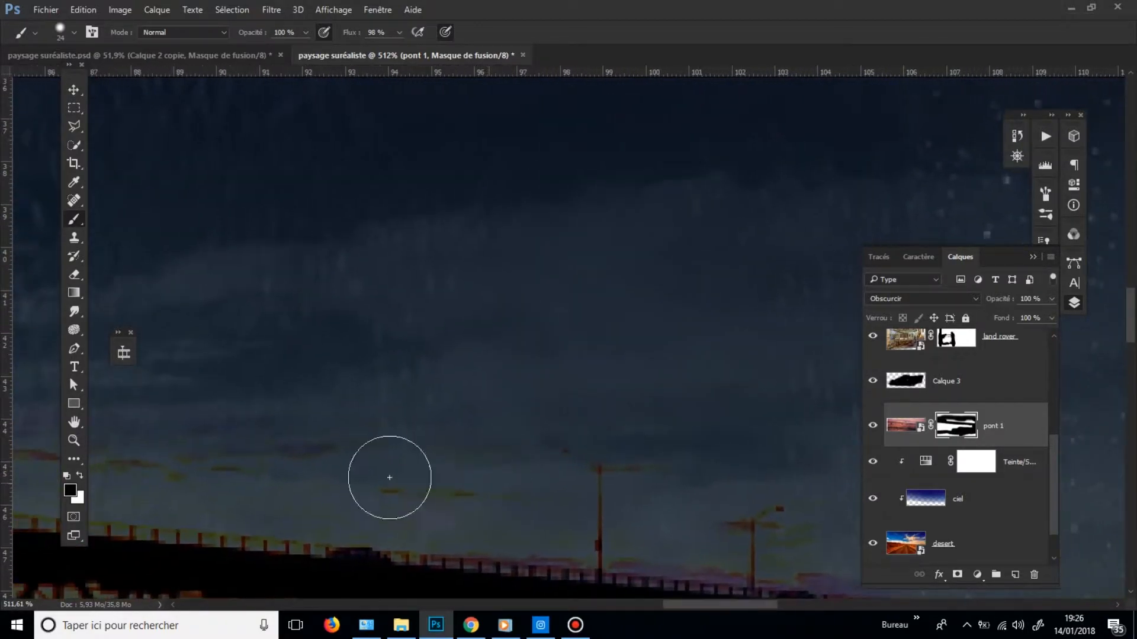
drag(226, 410, 797, 399)
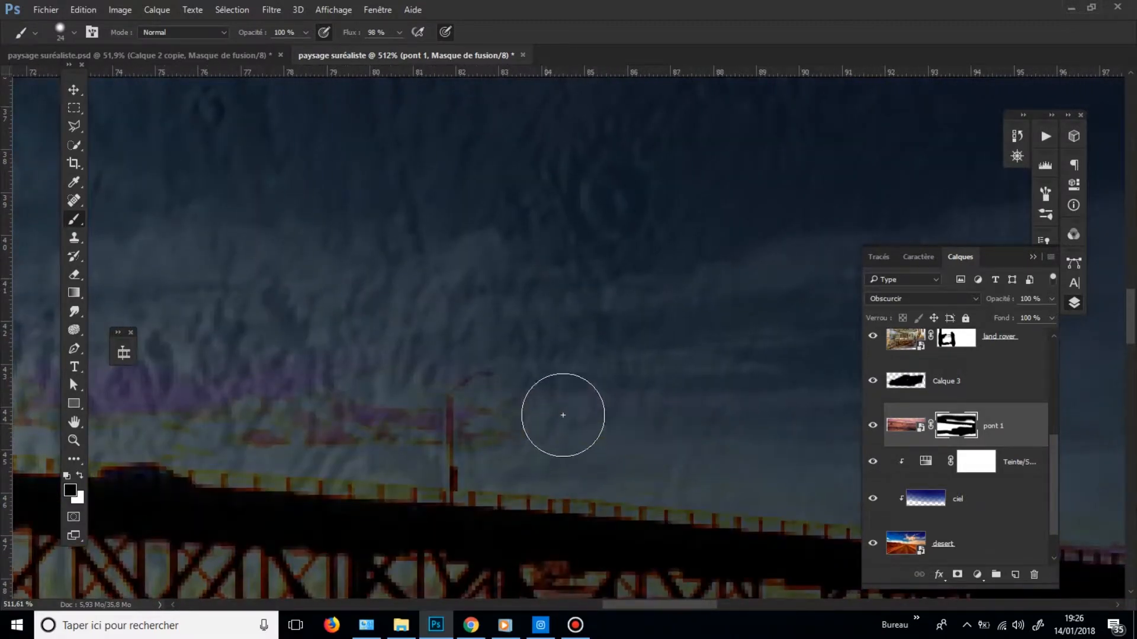
mouse_move(264, 335)
mouse_down()
mouse_move(535, 393)
mouse_move(569, 421)
mouse_move(335, 408)
mouse_up()
drag(224, 334, 637, 410)
drag(536, 487, 274, 424)
- Mask out the sunset streaks crossing the moon above the Land Rover's roof with a 47 px brush
drag(245, 373, 698, 397)
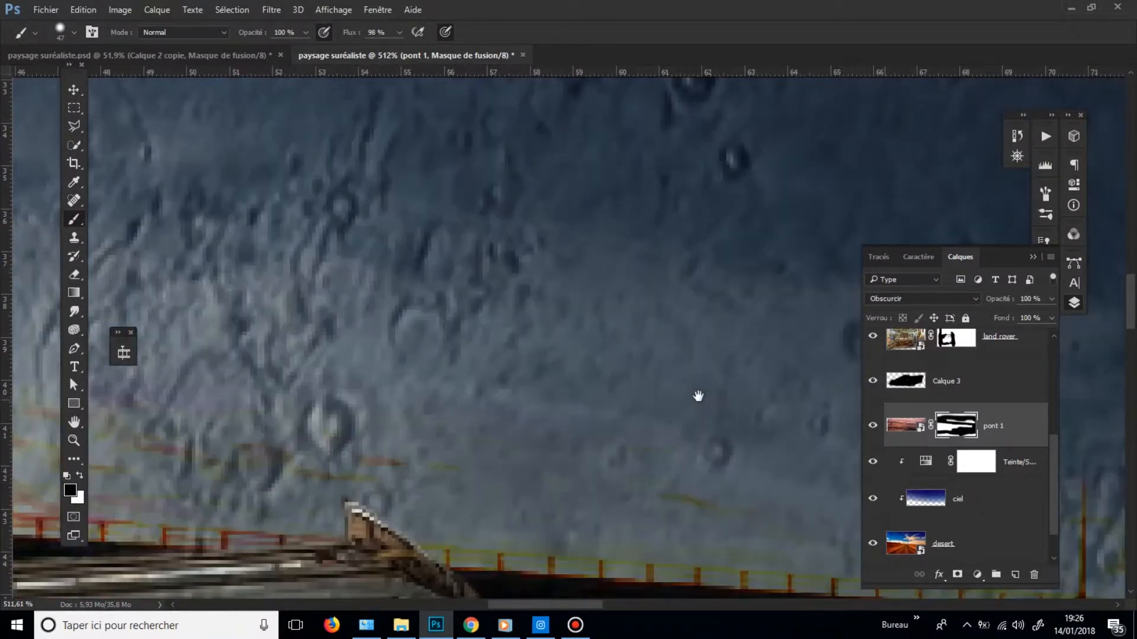
drag(241, 380, 571, 394)
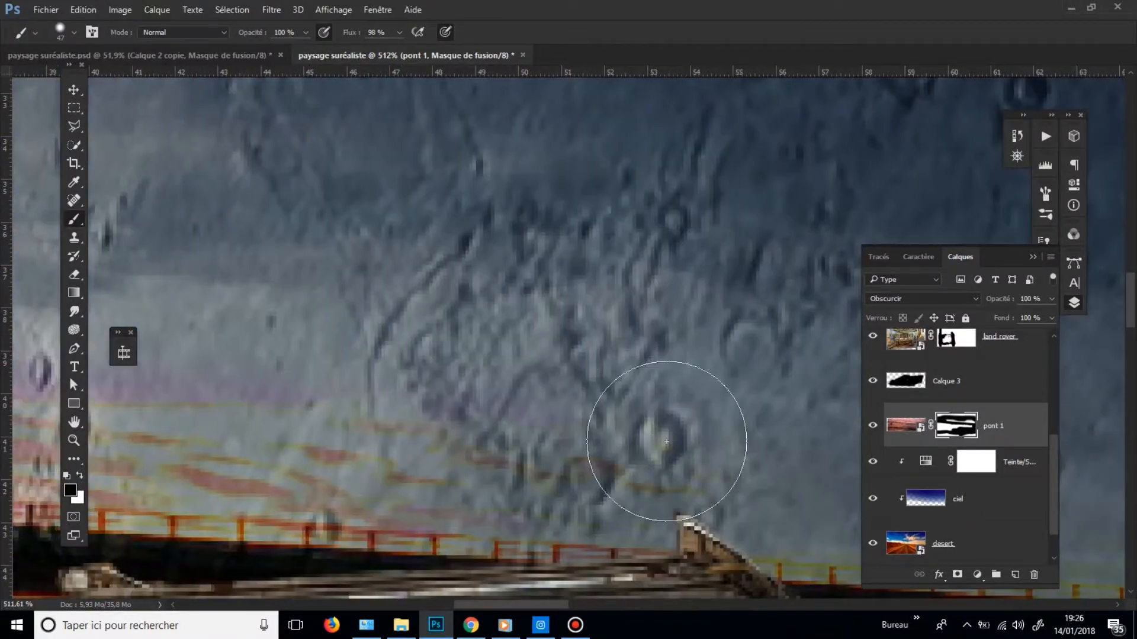
drag(296, 386, 699, 399)
drag(714, 457, 178, 387)
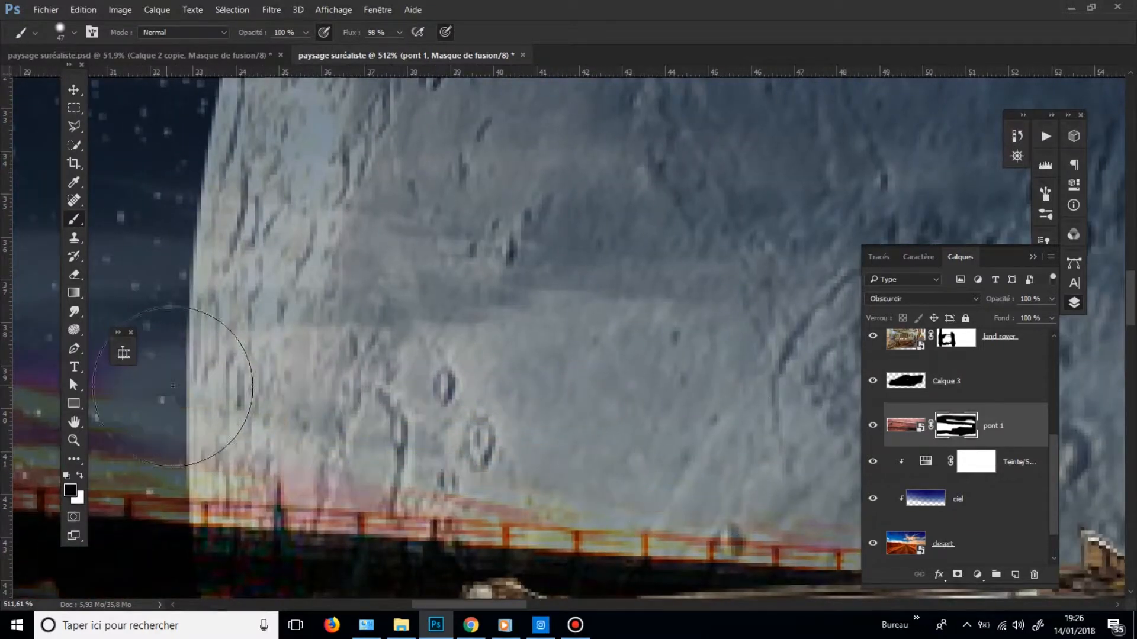
- Mask out the sunset sky above the bridge railing from the moon's outer edge to the image's left border
drag(272, 378, 729, 392)
drag(639, 411, 337, 360)
mouse_move(474, 392)
mouse_down()
mouse_move(602, 396)
mouse_move(785, 456)
mouse_move(319, 401)
mouse_move(505, 436)
mouse_up()
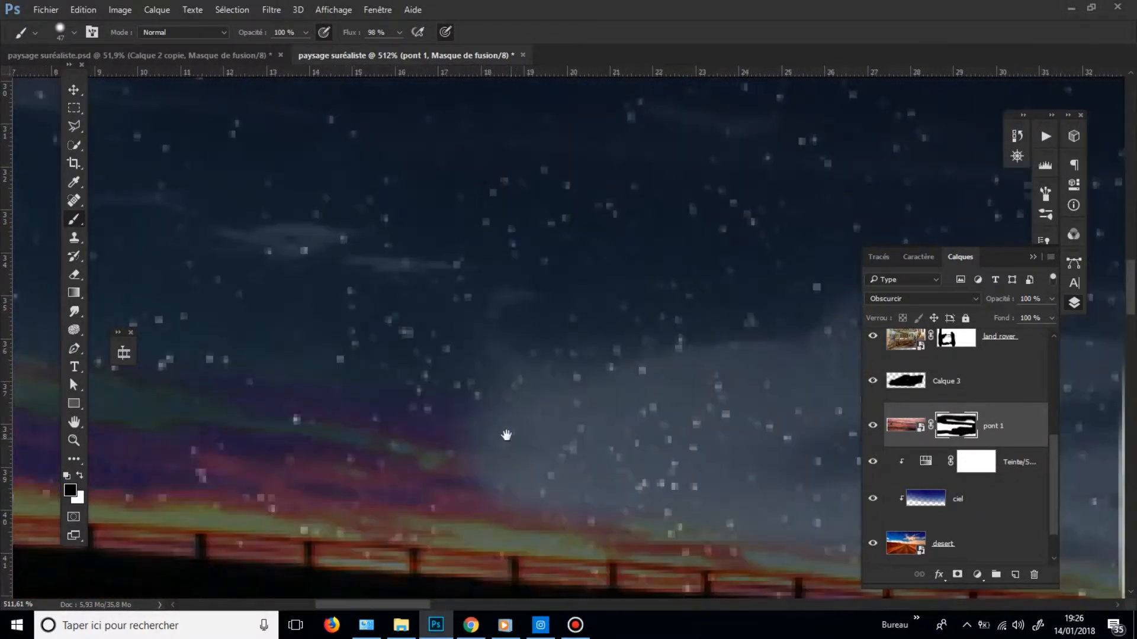
mouse_move(563, 472)
mouse_down()
mouse_move(228, 402)
mouse_move(576, 453)
mouse_move(86, 421)
mouse_up()
drag(537, 482, 11, 425)
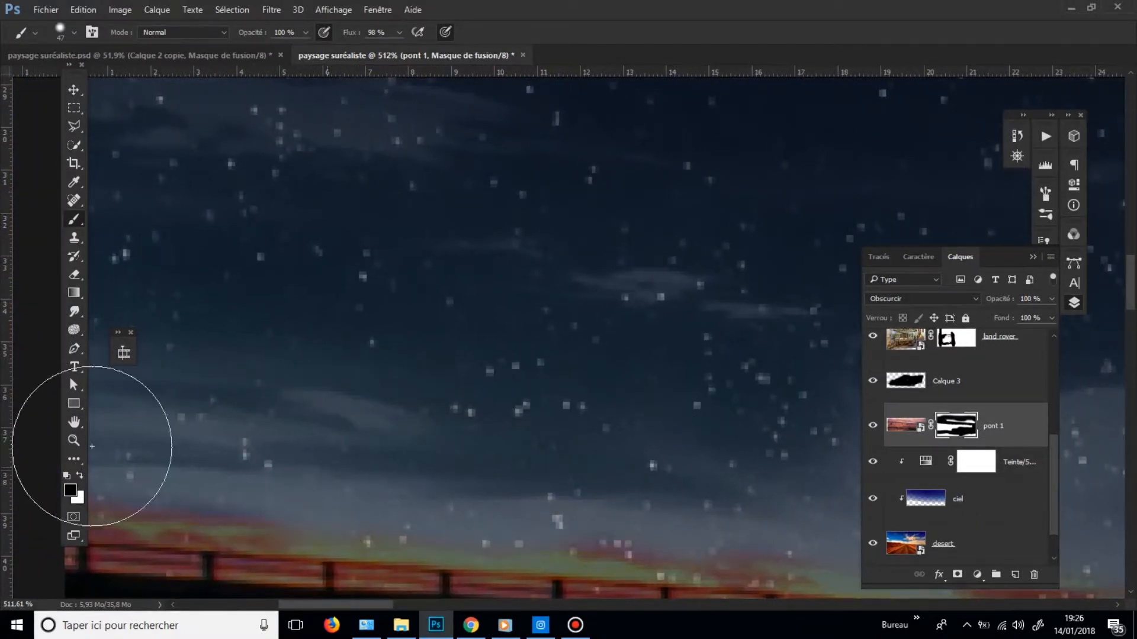
drag(406, 446, 320, 445)
- Enlarge the brush to 160 px and mask out the dark shore remnants on the desert beside the Land Rover's front
drag(424, 470, 299, 260)
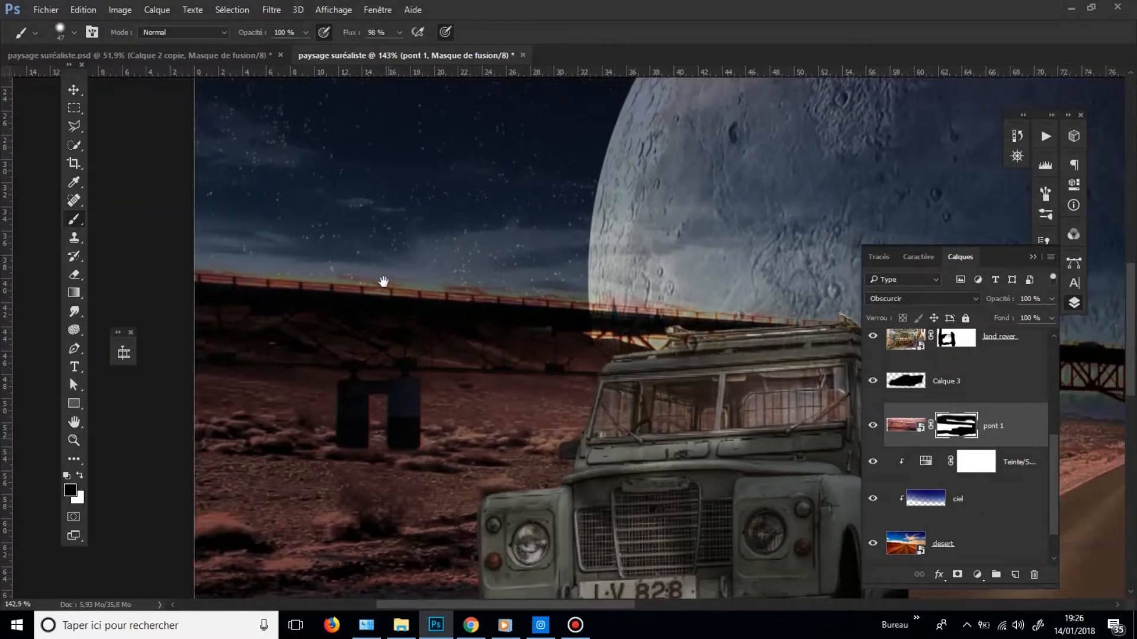
mouse_move(629, 424)
mouse_down()
mouse_move(622, 274)
mouse_move(515, 297)
mouse_up()
mouse_move(254, 477)
mouse_down()
mouse_move(278, 438)
mouse_move(330, 458)
mouse_move(443, 442)
mouse_up()
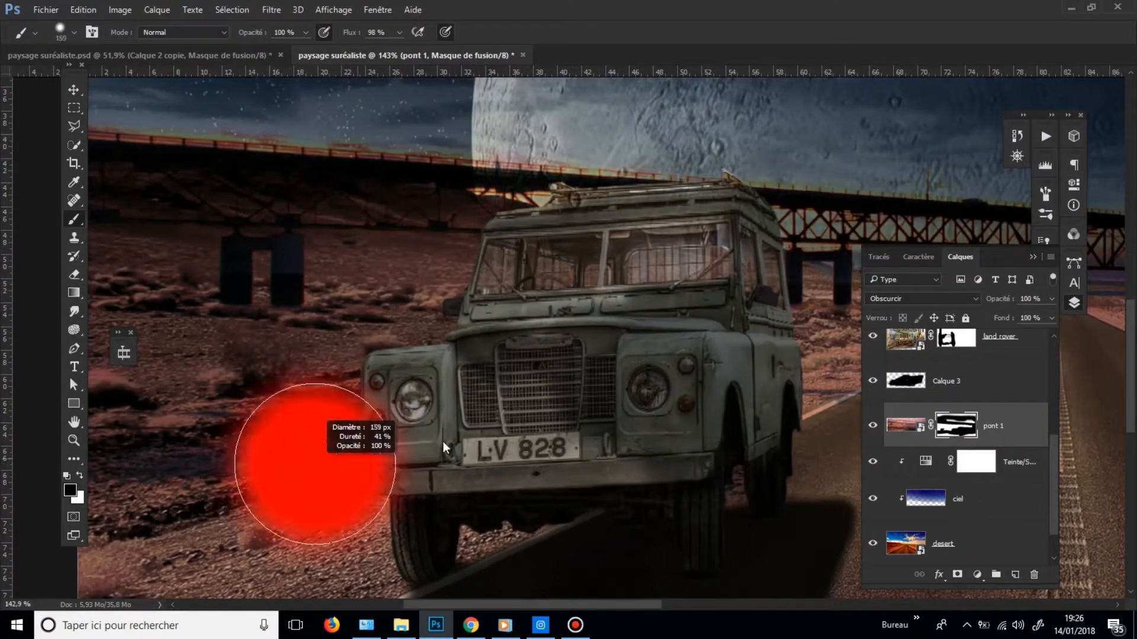
mouse_move(181, 465)
mouse_down()
mouse_move(155, 452)
mouse_move(200, 436)
mouse_up()
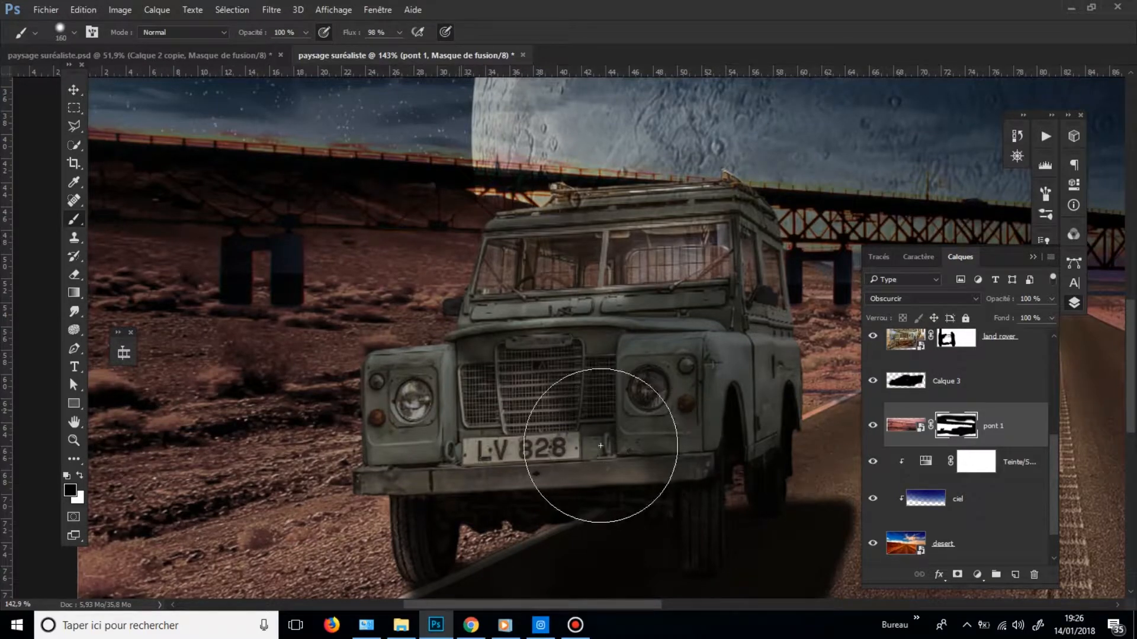
- Mask out the pink and orange shore remnants around the bridge piers beside the Land Rover, reducing the brush to 31 px
drag(620, 409, 461, 406)
drag(528, 393, 380, 424)
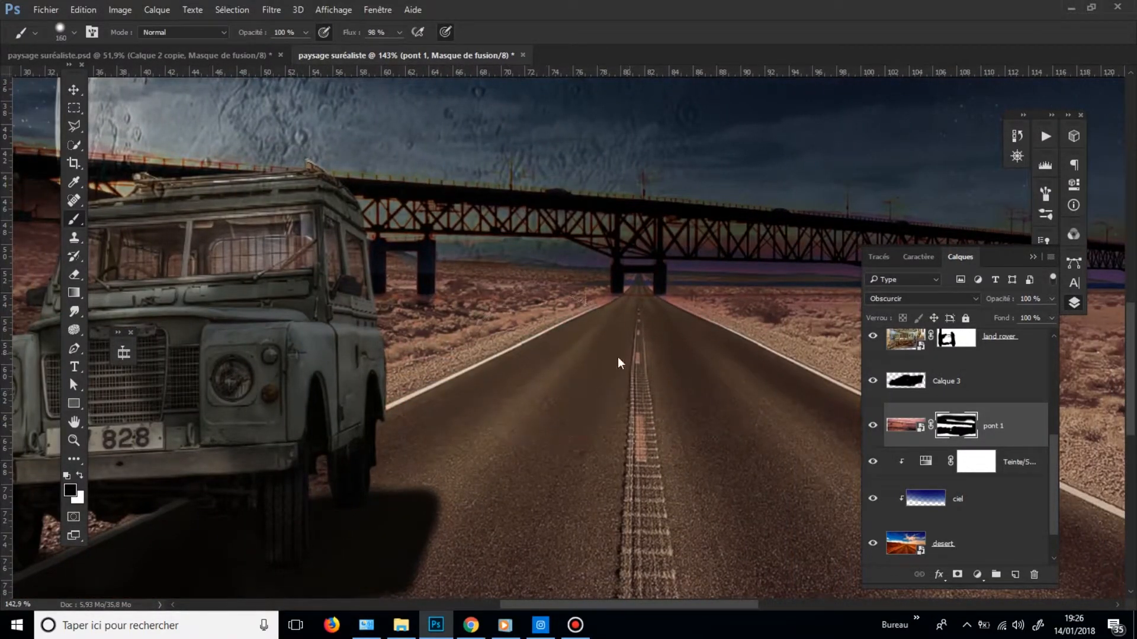
drag(435, 273, 637, 293)
drag(680, 307, 646, 317)
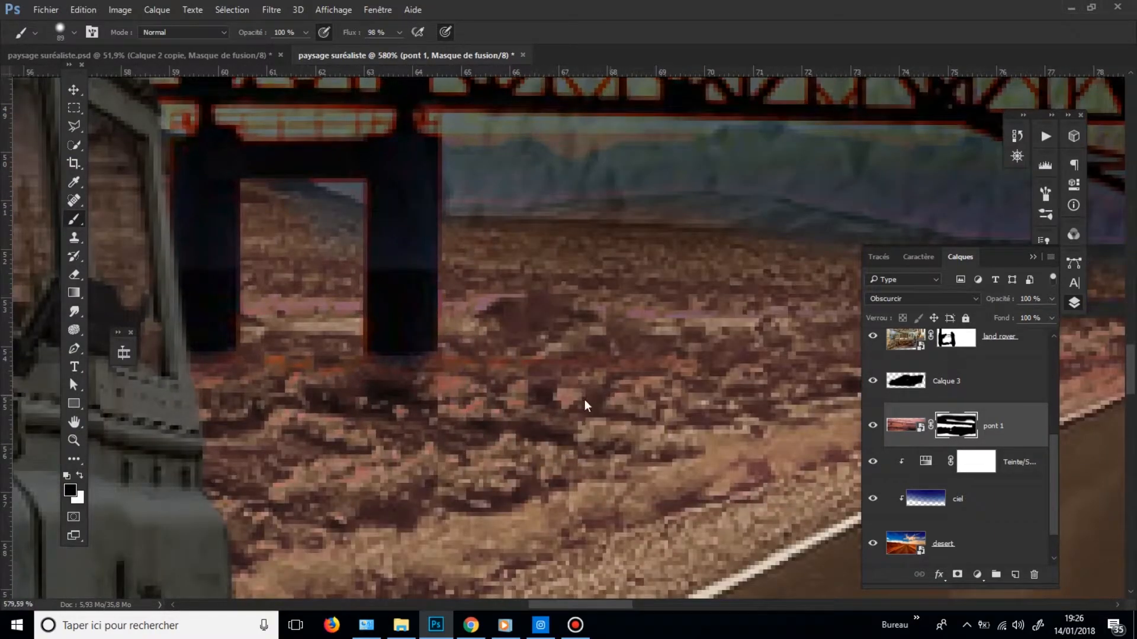
drag(611, 396, 514, 514)
mouse_move(656, 333)
mouse_down()
mouse_move(561, 424)
mouse_move(361, 421)
mouse_move(284, 396)
mouse_up()
drag(306, 358, 47, 385)
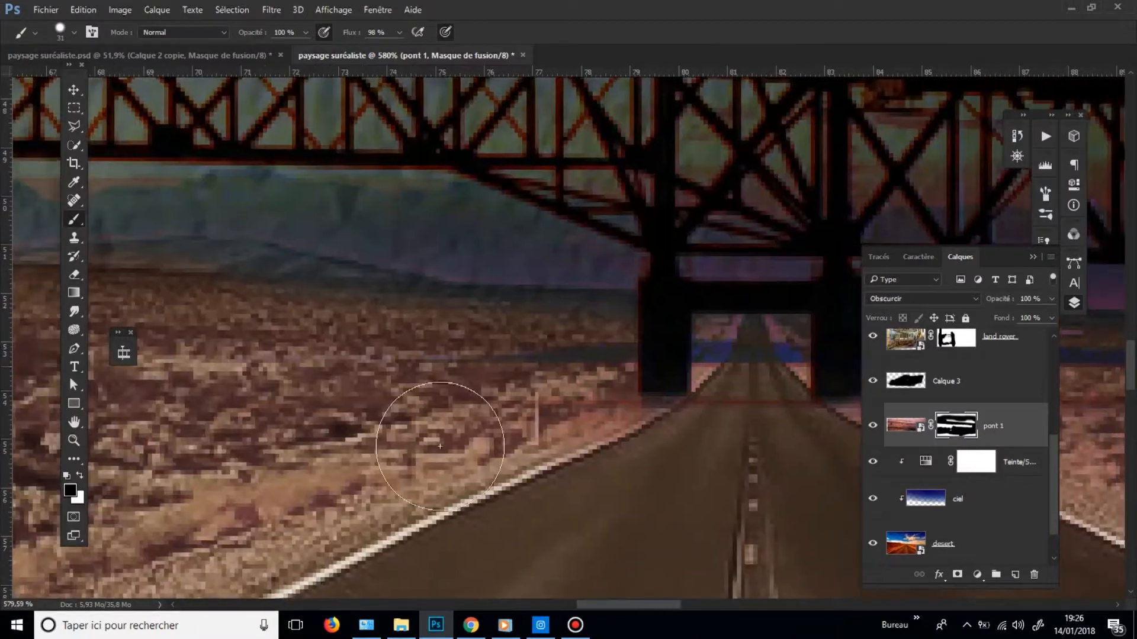
- Mask out the blue water strip beside and inside the pier opening over the road, reducing the brush to 21 px
mouse_move(452, 437)
mouse_down()
mouse_move(561, 360)
mouse_move(565, 386)
mouse_up()
drag(626, 439, 373, 448)
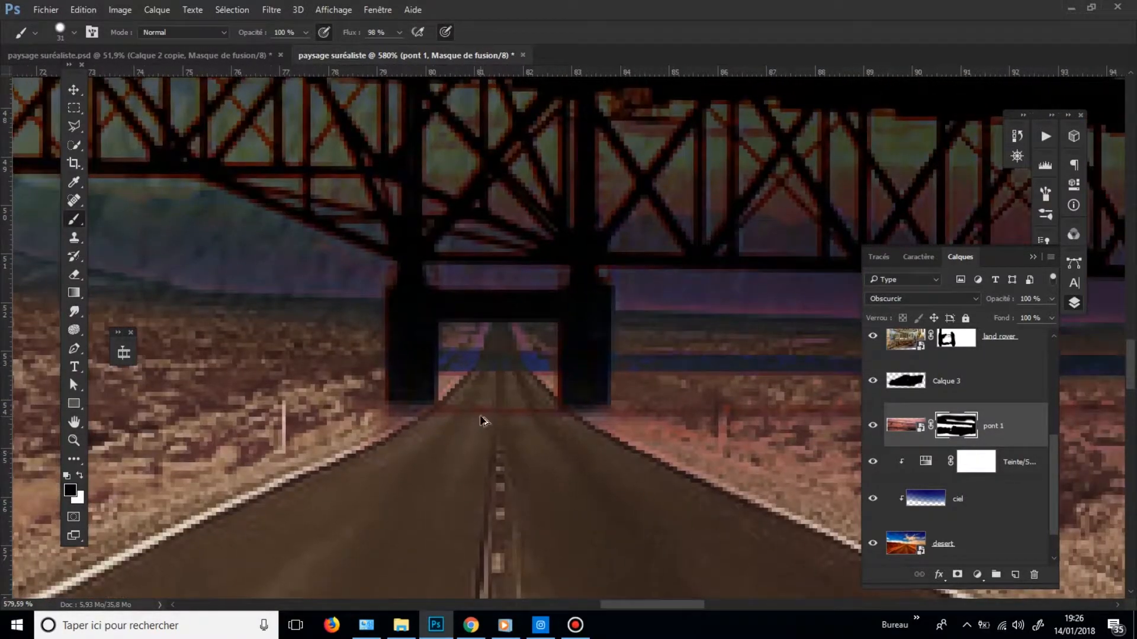
alt+right_click(479, 418)
drag(500, 371, 479, 448)
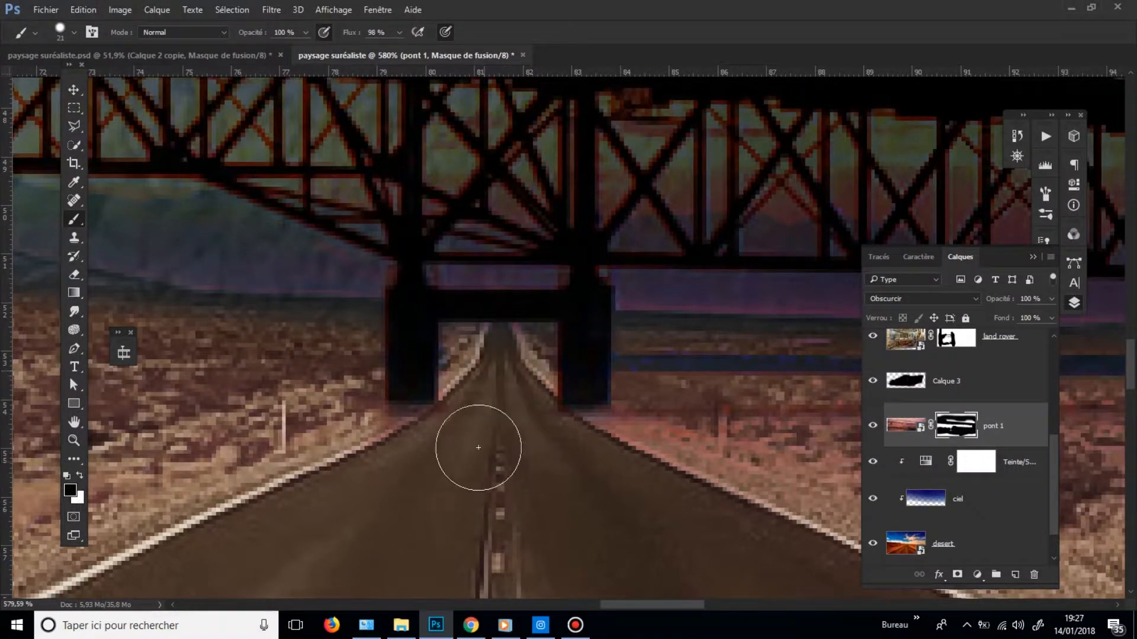
- Mask out the water strip and reddish shore remnants beneath the bridge beyond the road, enlarging the brush to 43 px
mouse_move(700, 452)
mouse_down()
mouse_move(667, 375)
mouse_move(648, 478)
mouse_move(670, 335)
mouse_up()
drag(520, 412, 102, 445)
shift+click(700, 368)
mouse_move(765, 426)
mouse_down()
mouse_move(234, 431)
mouse_move(115, 456)
mouse_up()
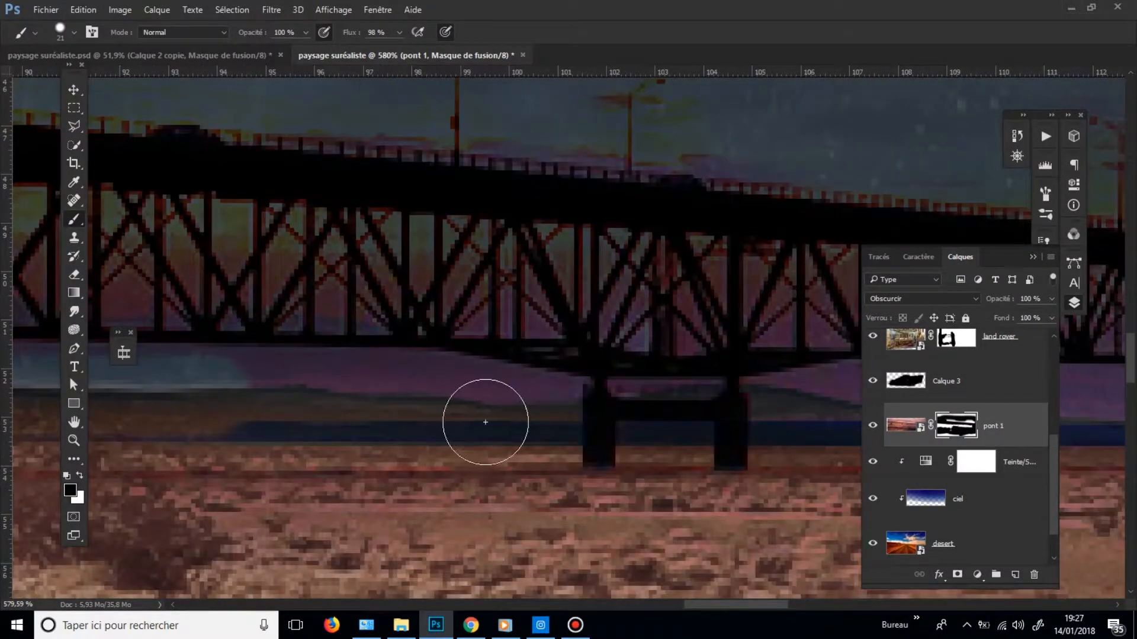
shift+click(513, 428)
mouse_move(308, 476)
mouse_down()
mouse_move(627, 527)
mouse_move(557, 312)
mouse_move(513, 312)
mouse_up()
alt+right_click(558, 524)
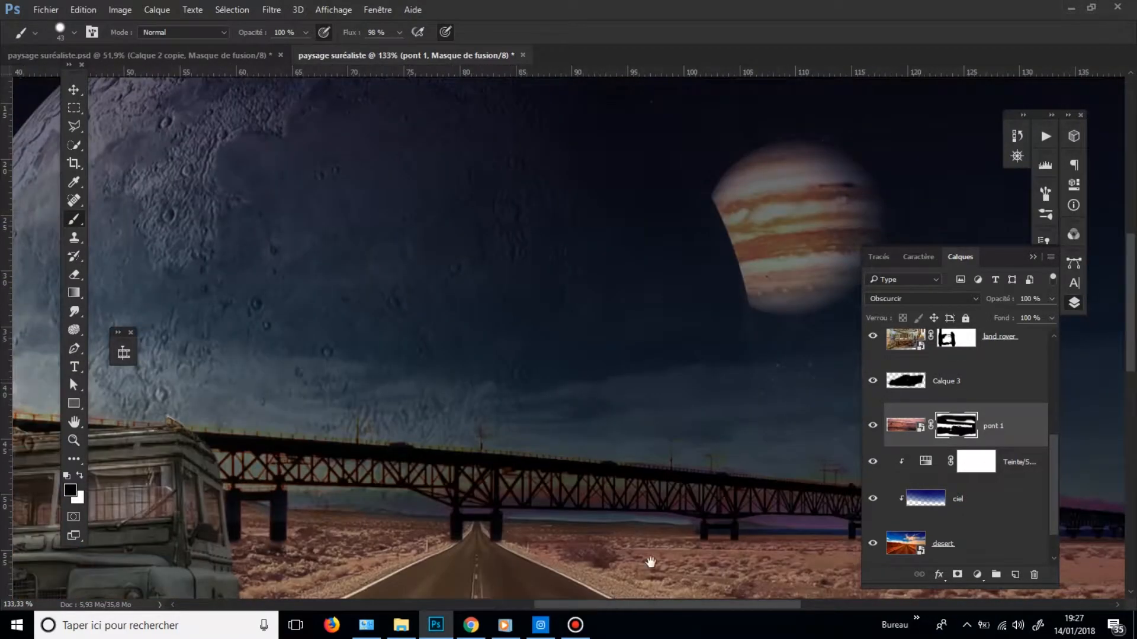
drag(560, 524, 310, 503)
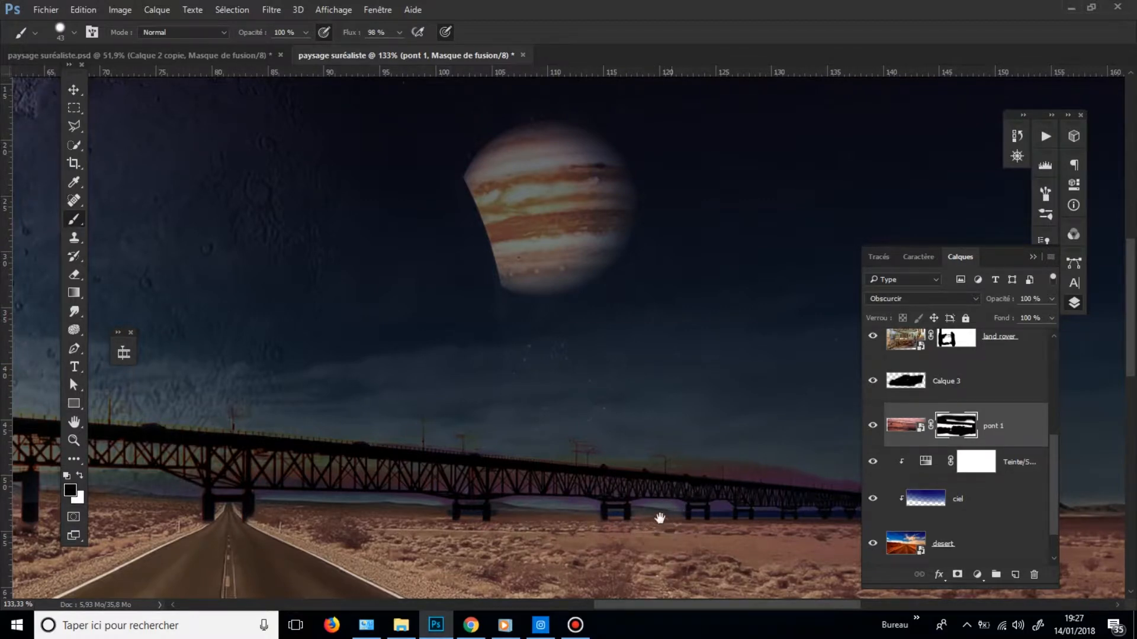
scroll(622, 533, down, 4)
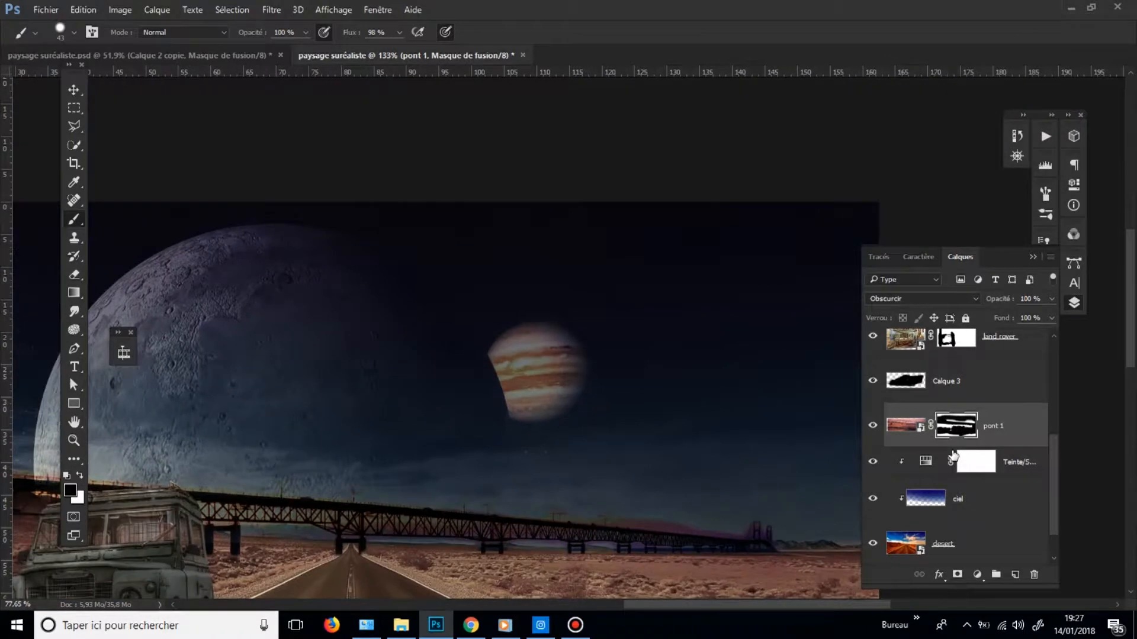
key(ctrl+0)
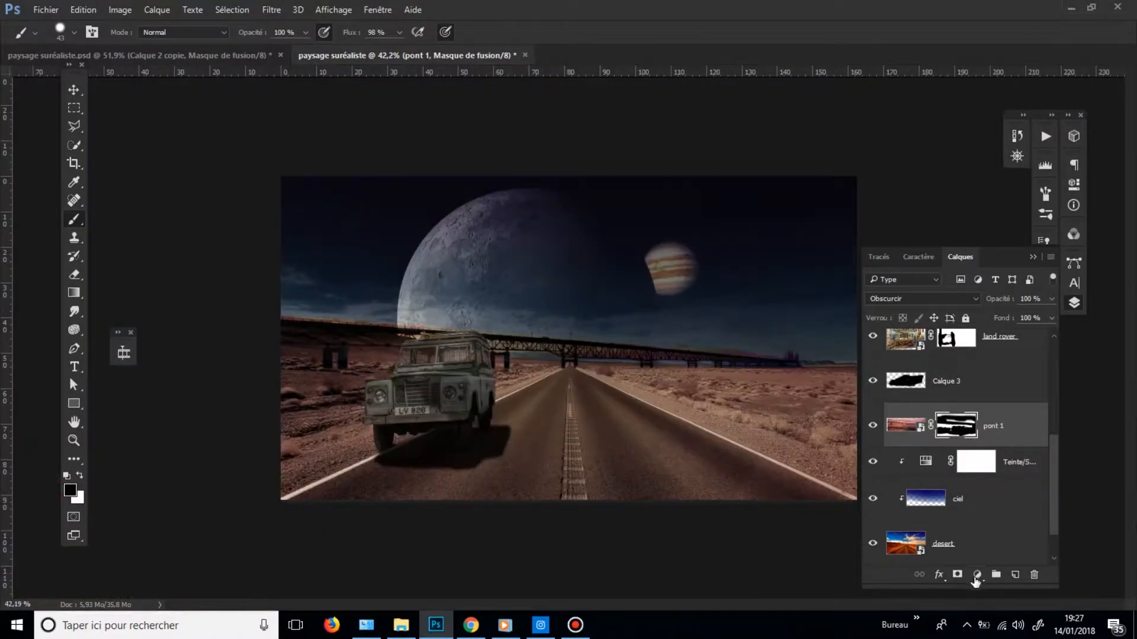
- Add a Hue/Saturation adjustment with saturation -100 above the pont 1 layer and clip it to that layer
click(975, 577)
click(994, 403)
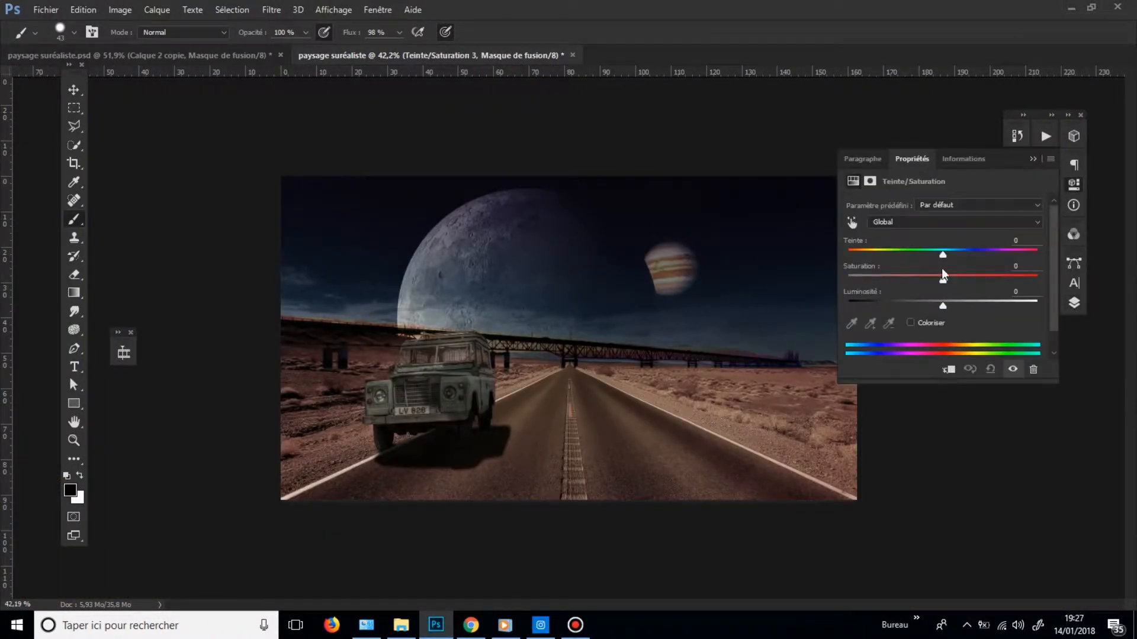
drag(943, 277, 847, 280)
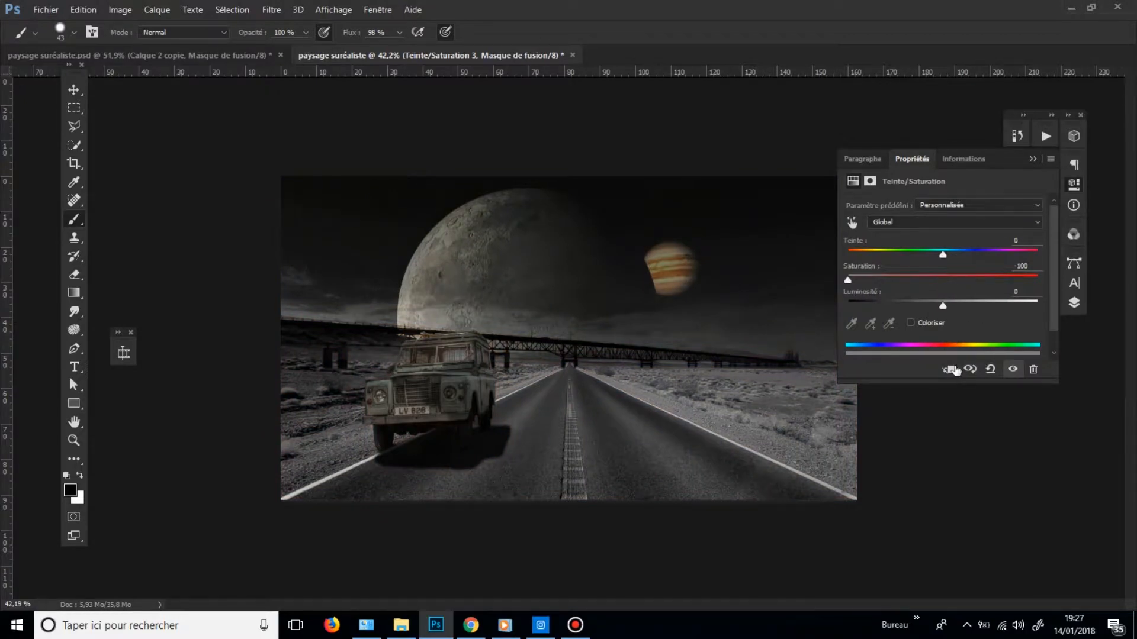
click(950, 369)
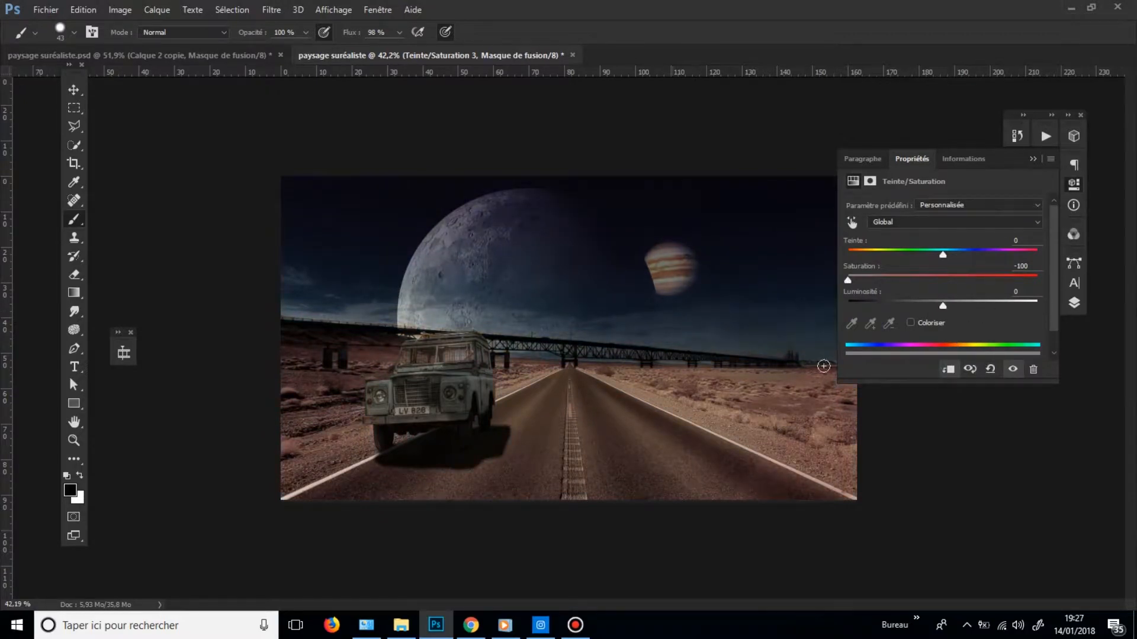
click(1077, 182)
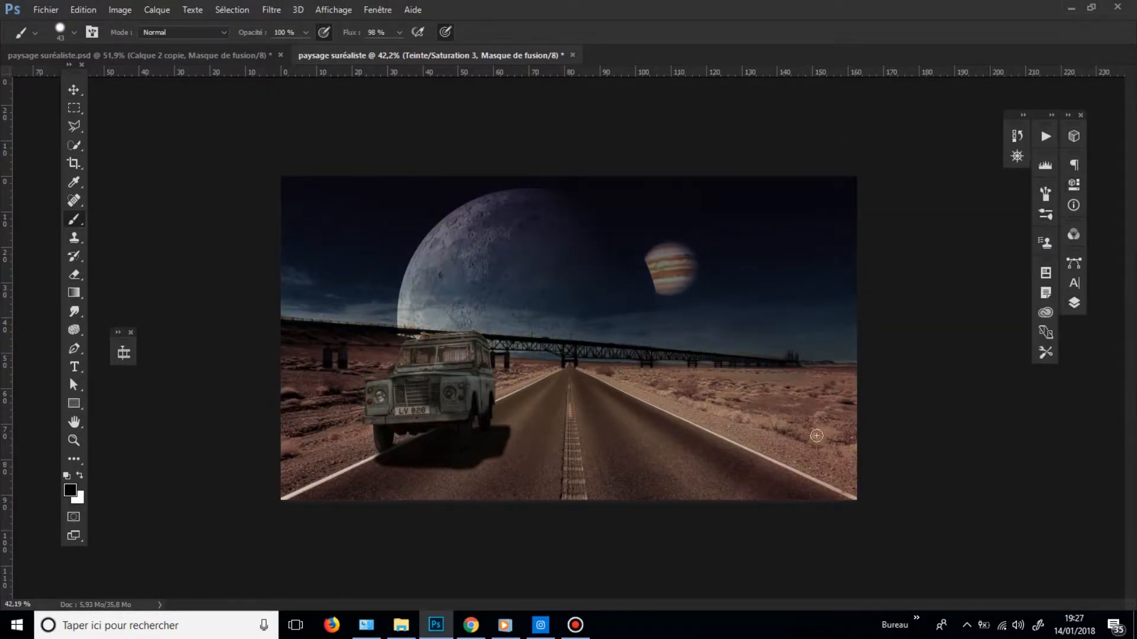
- Target the pont 1 layer mask and start masking the haze above the distant bridge deck with a soft 15 px brush
drag(725, 363, 702, 363)
drag(672, 370, 415, 325)
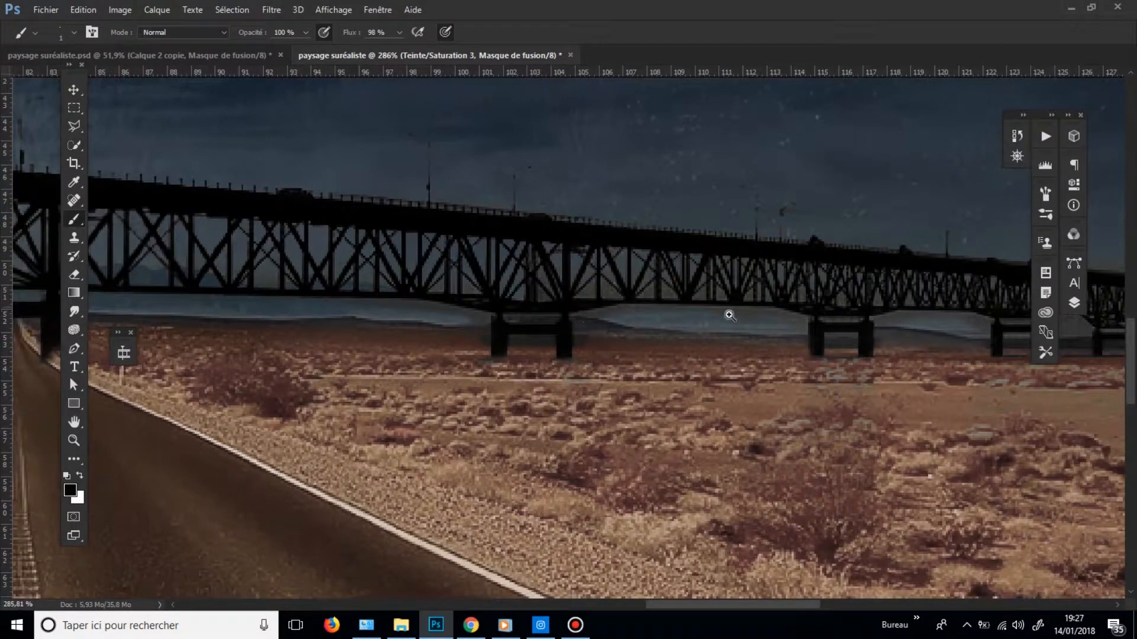
drag(833, 355, 835, 317)
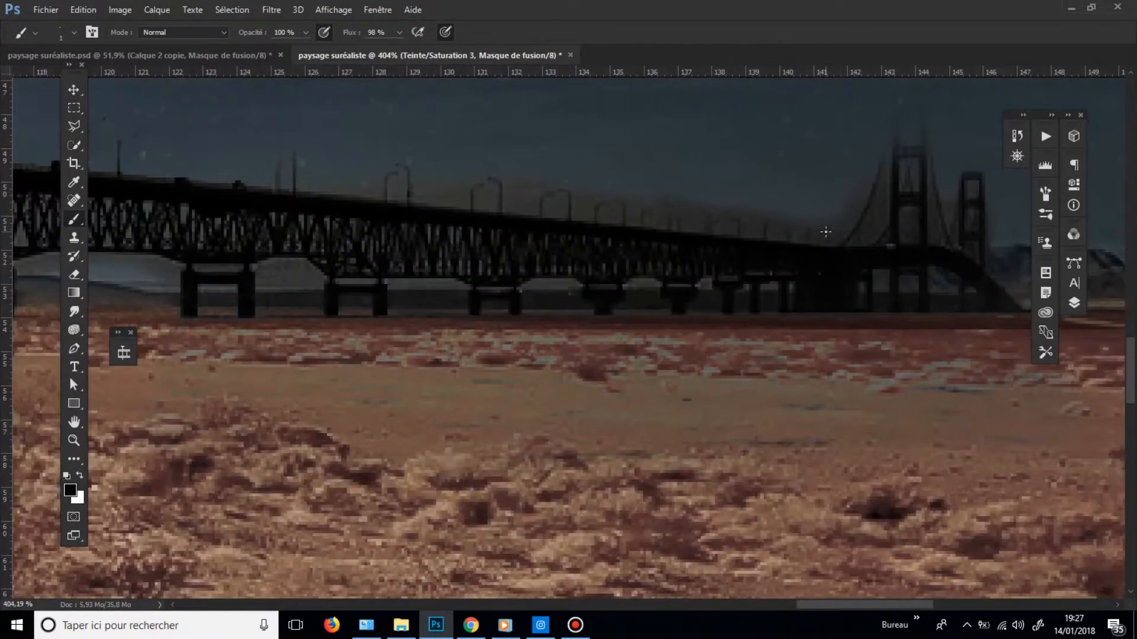
alt+right_click(795, 212)
click(691, 209)
click(1074, 302)
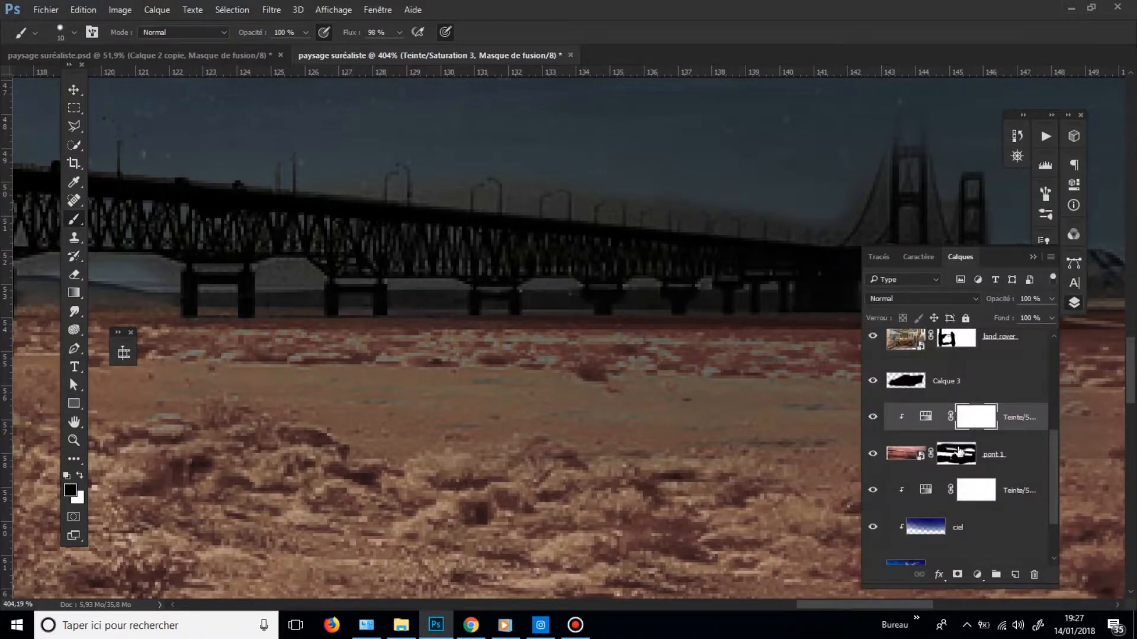
click(958, 452)
alt+right_click(678, 187)
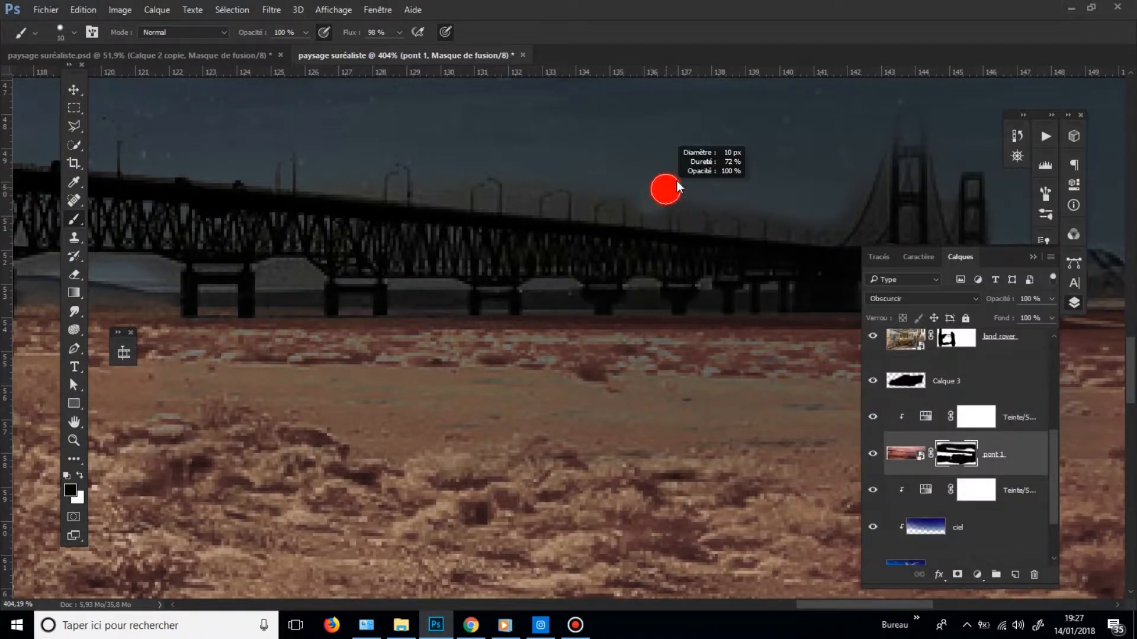
alt+right_click(674, 257)
alt+right_click(677, 155)
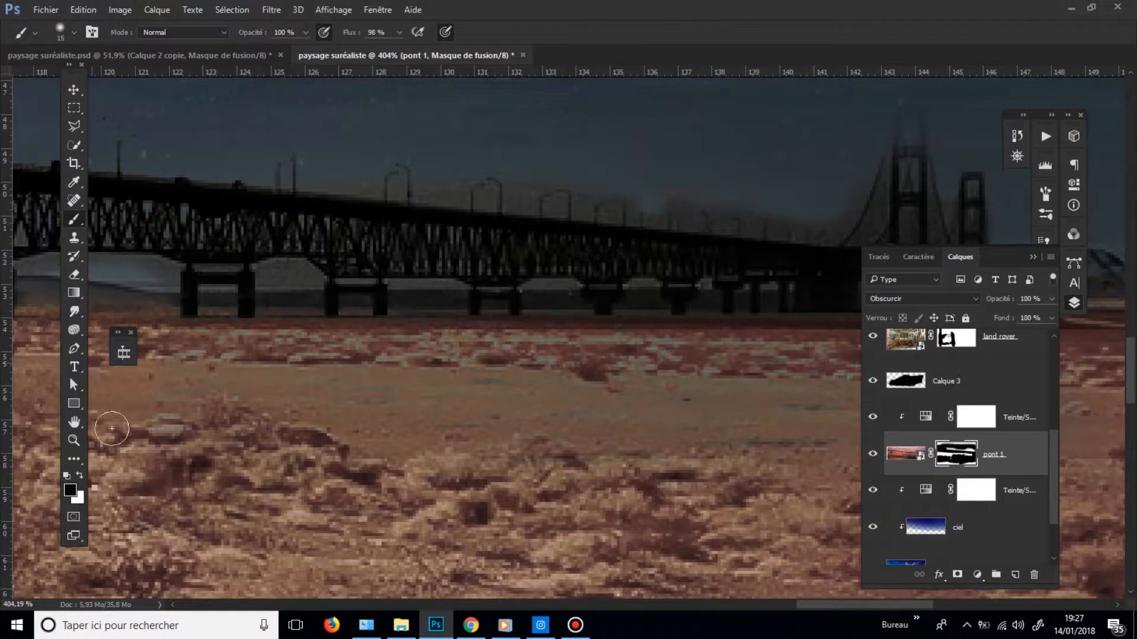
- Partially mask the haze above the distant bridge deck and around its towers with grey 808080, reducing the brush to 7 px
click(79, 476)
click(71, 490)
drag(94, 457, 15, 433)
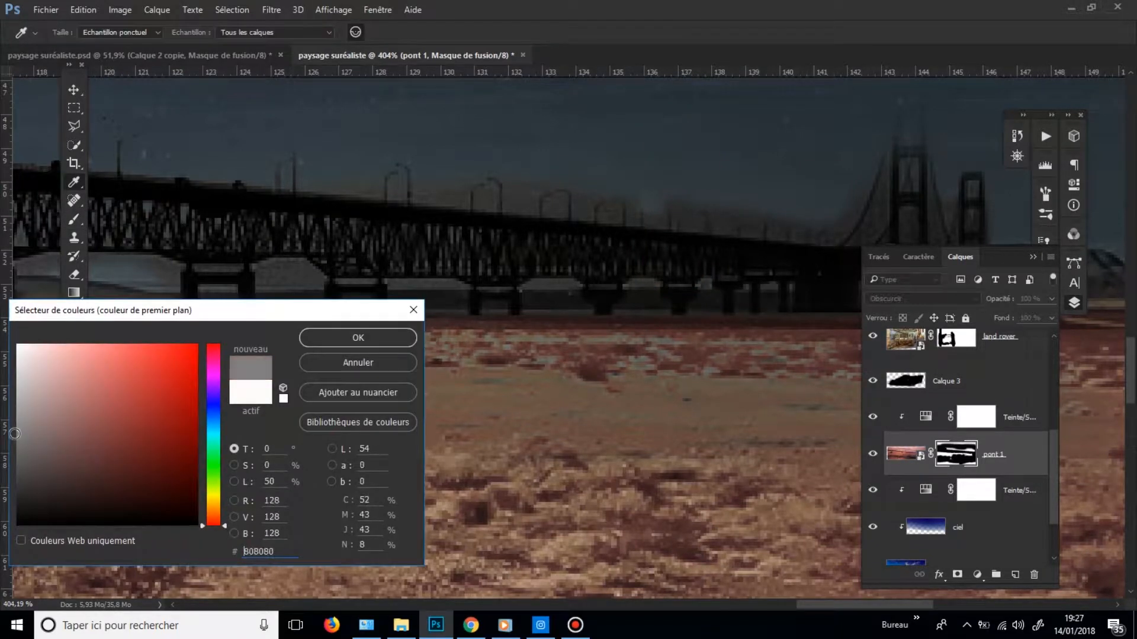
click(334, 343)
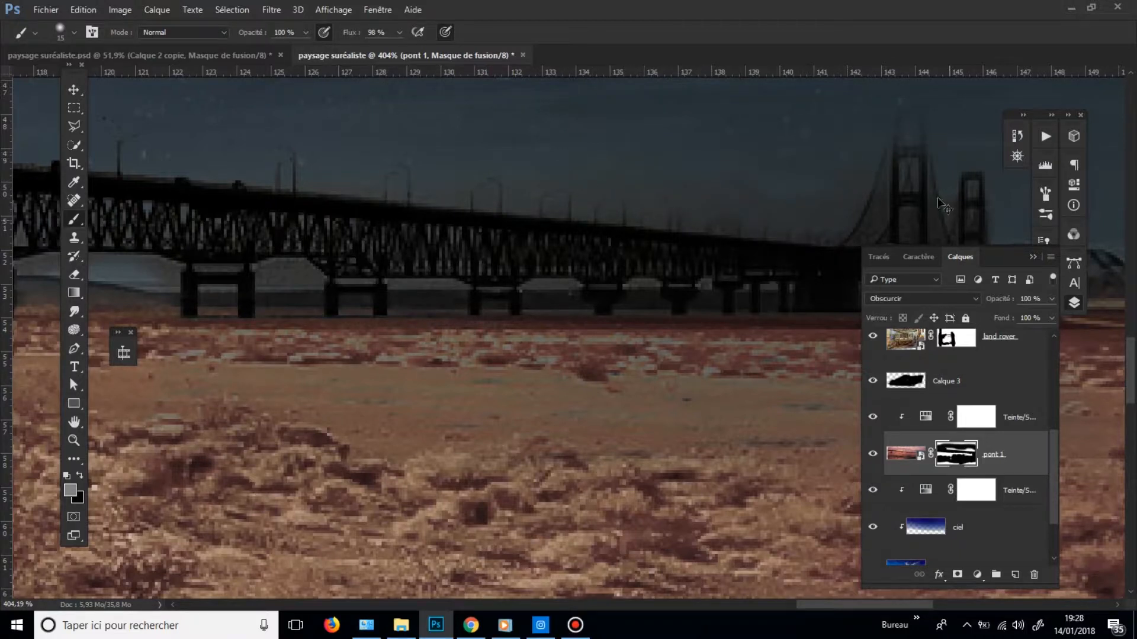
alt+drag(933, 196, 883, 199)
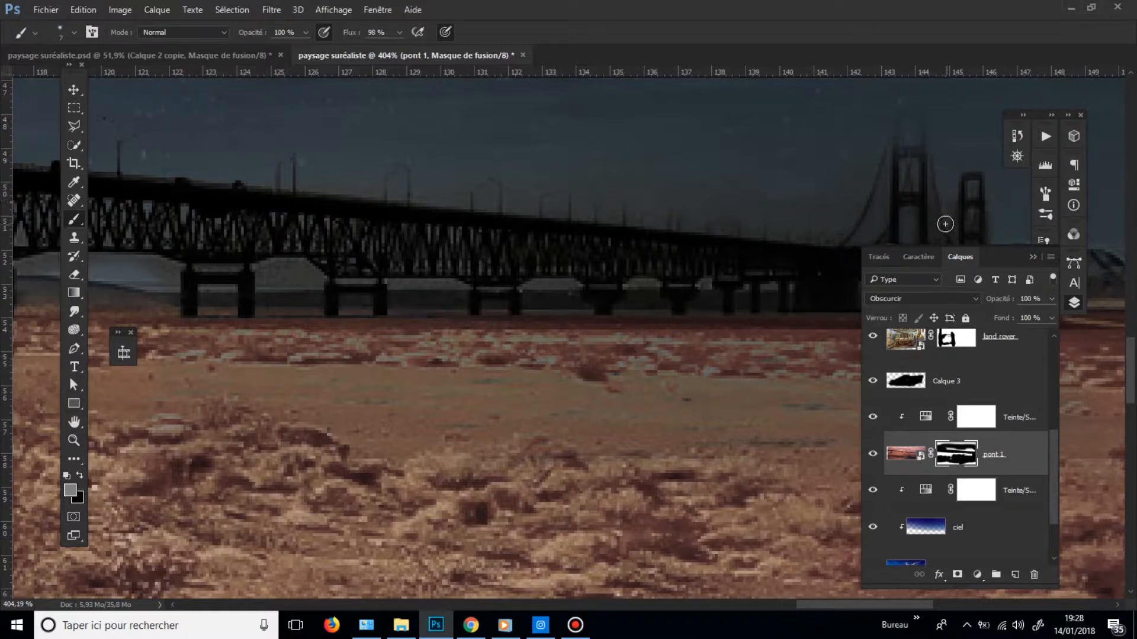
click(890, 278)
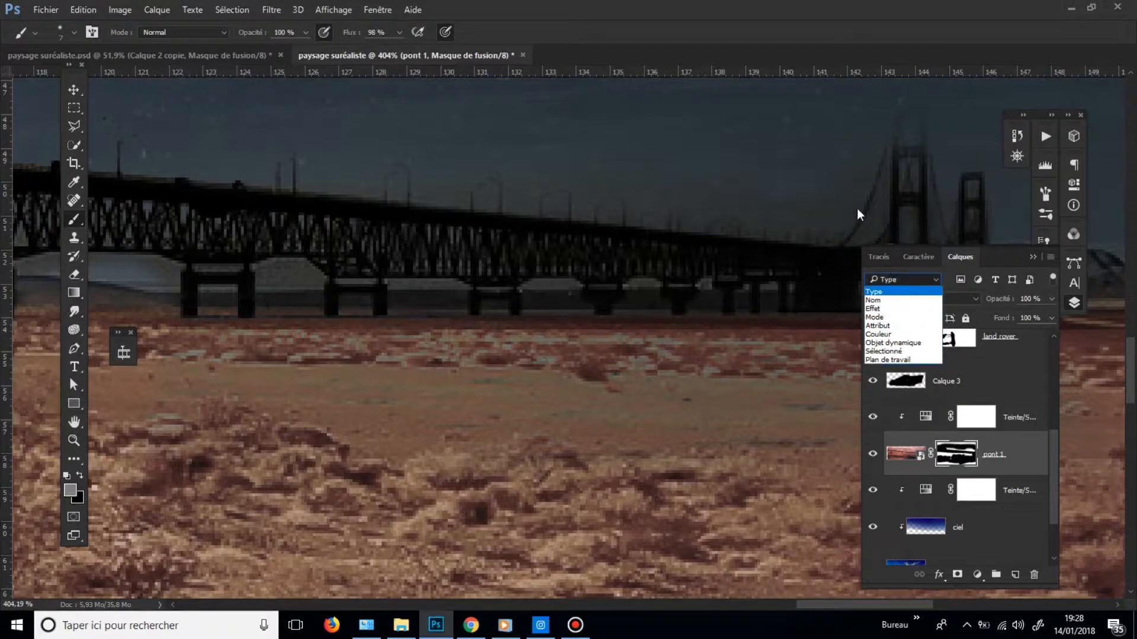
click(783, 205)
ctrl+drag(812, 203, 691, 198)
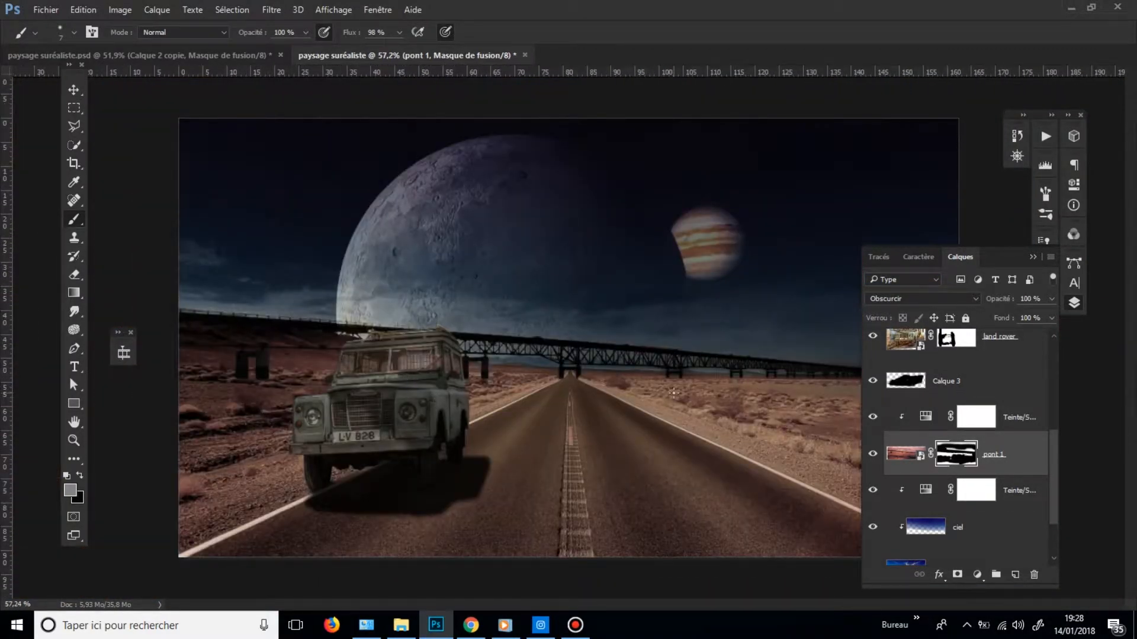
mouse_move(604, 367)
ctrl+mouse_down()
mouse_move(581, 374)
mouse_move(592, 383)
ctrl+mouse_up()
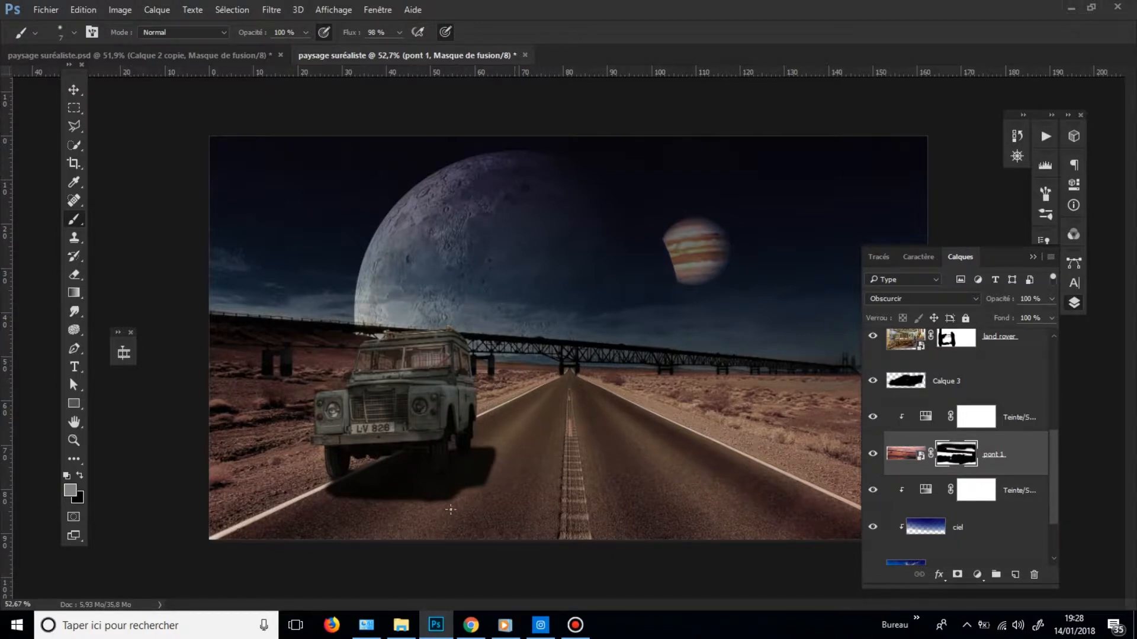
- Place ville.jpg into the composite and move its layer above the bridge's clipped Hue/Saturation adjustment
click(401, 624)
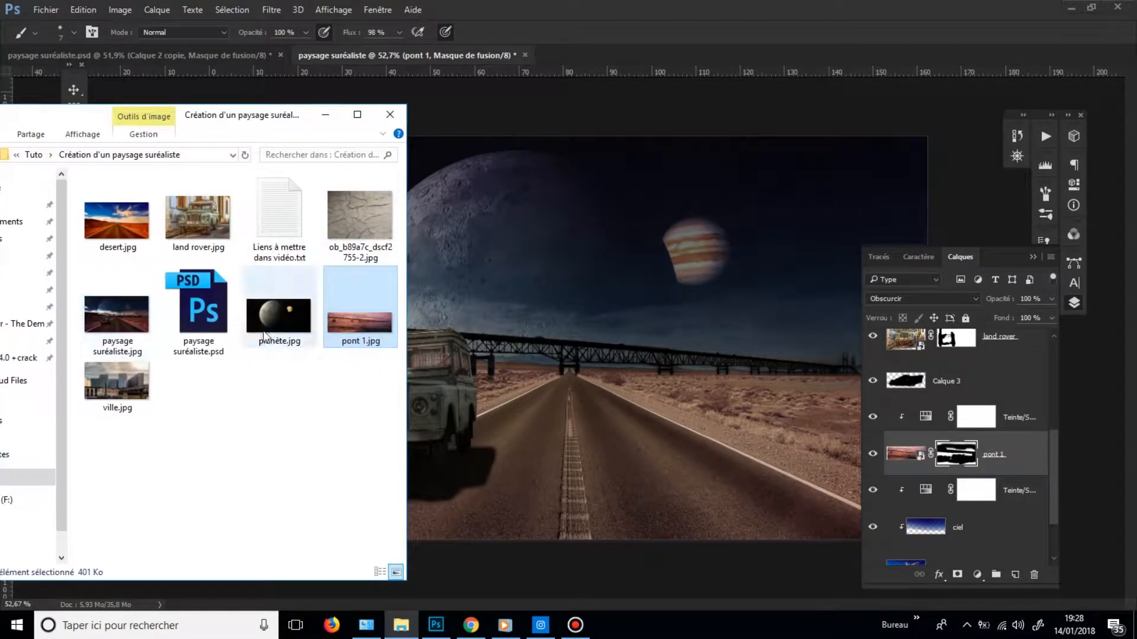
click(113, 402)
drag(494, 358, 687, 287)
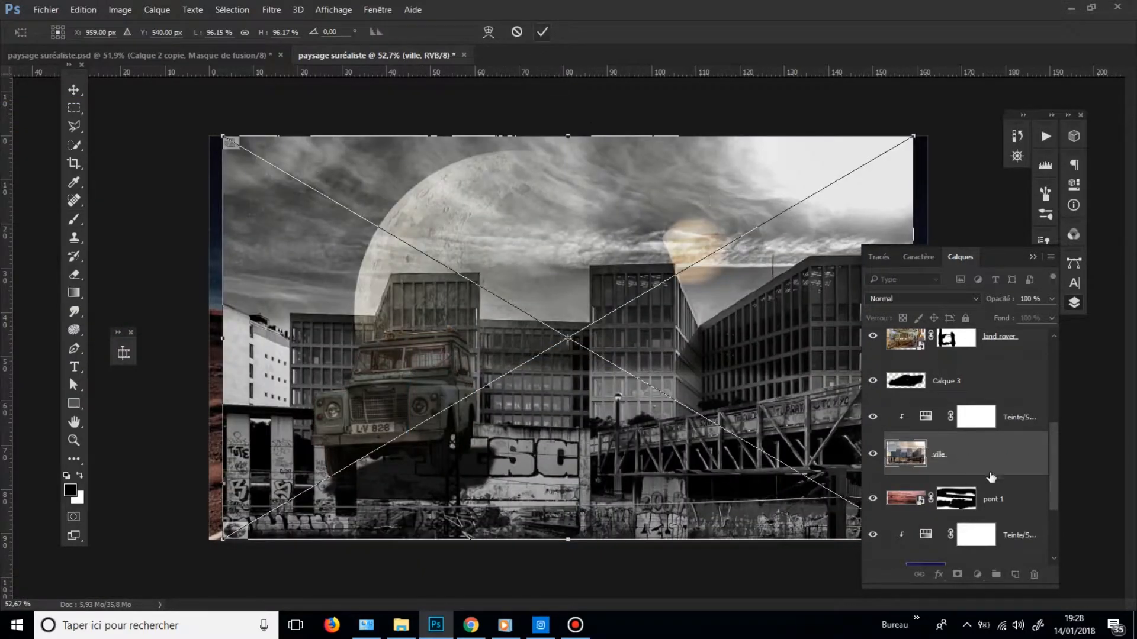
key(Return)
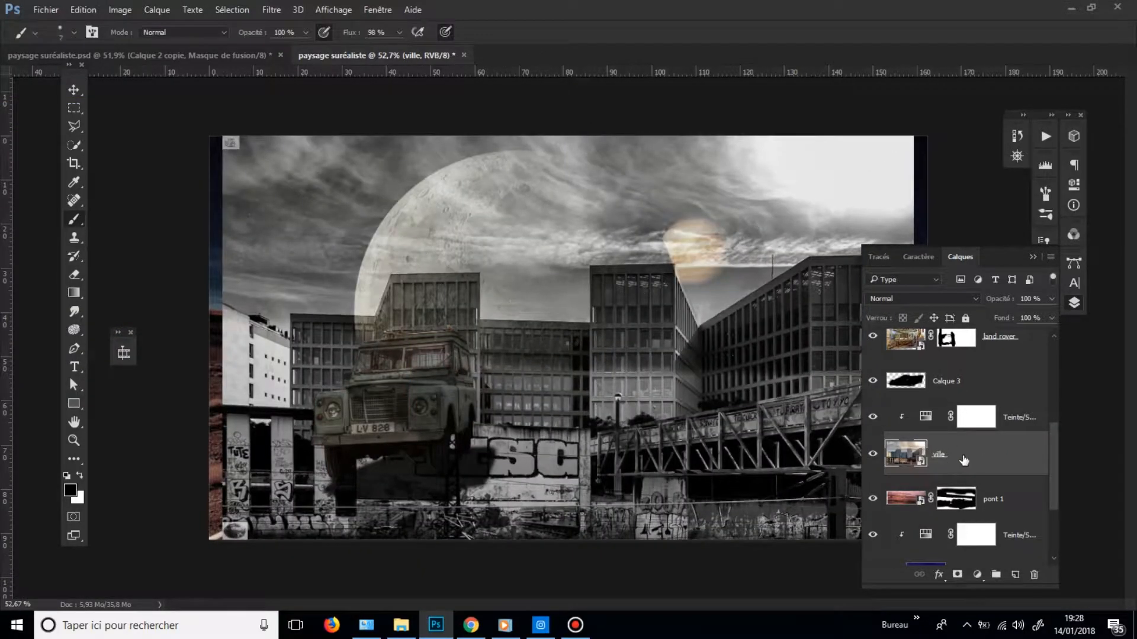
drag(941, 454, 940, 402)
alt+click(933, 475)
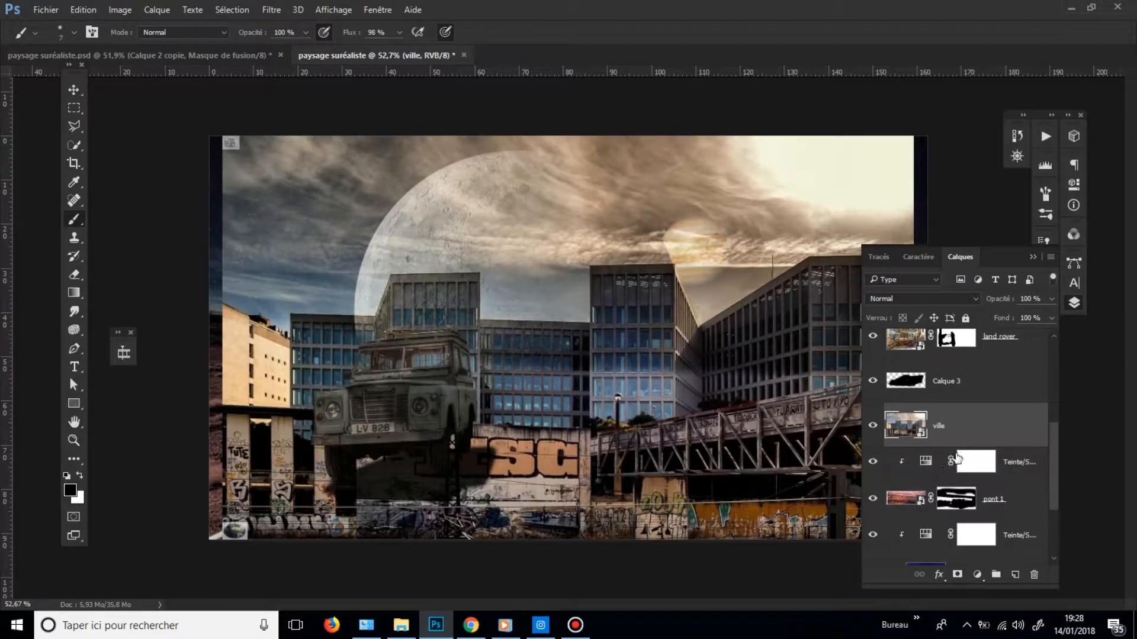
- Scale the ville image to about 86.9 %, centre it at X 960 px, Y 518 px, and move its layer above planète
click(1072, 305)
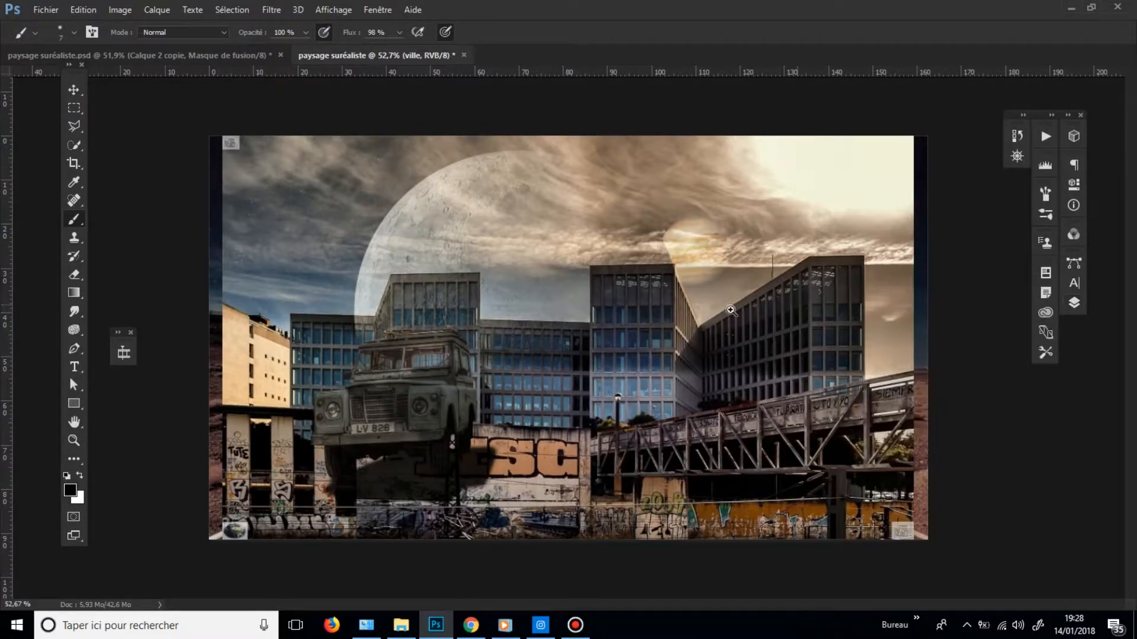
scroll(709, 315, down, 2)
key(ctrl+t)
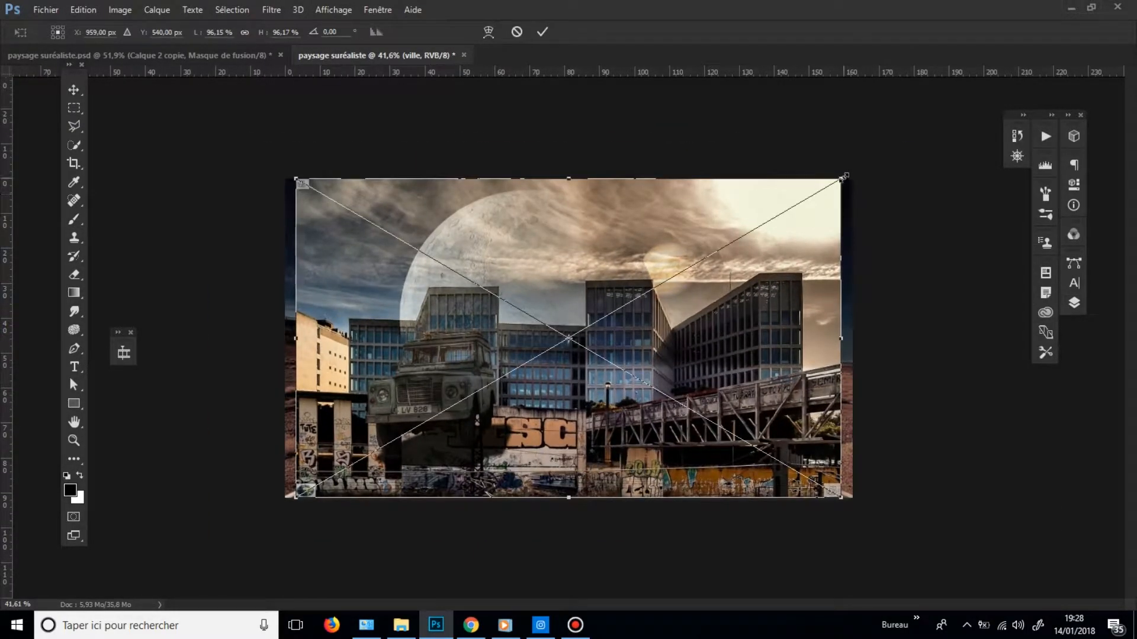
drag(845, 176, 808, 219)
drag(735, 298, 760, 277)
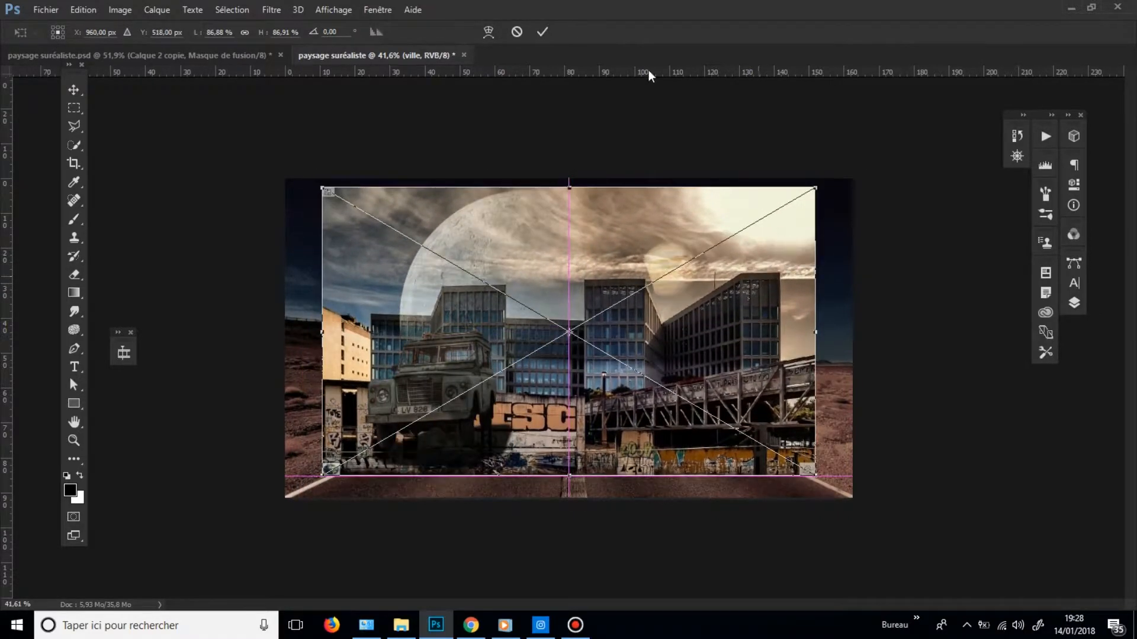
click(1074, 302)
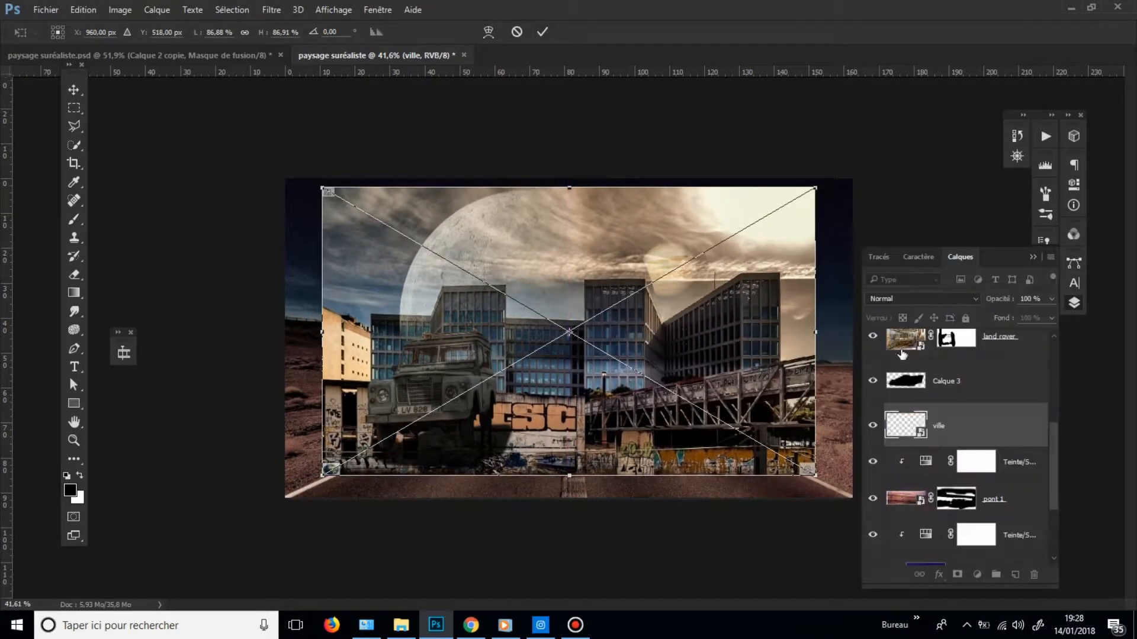
key(Return)
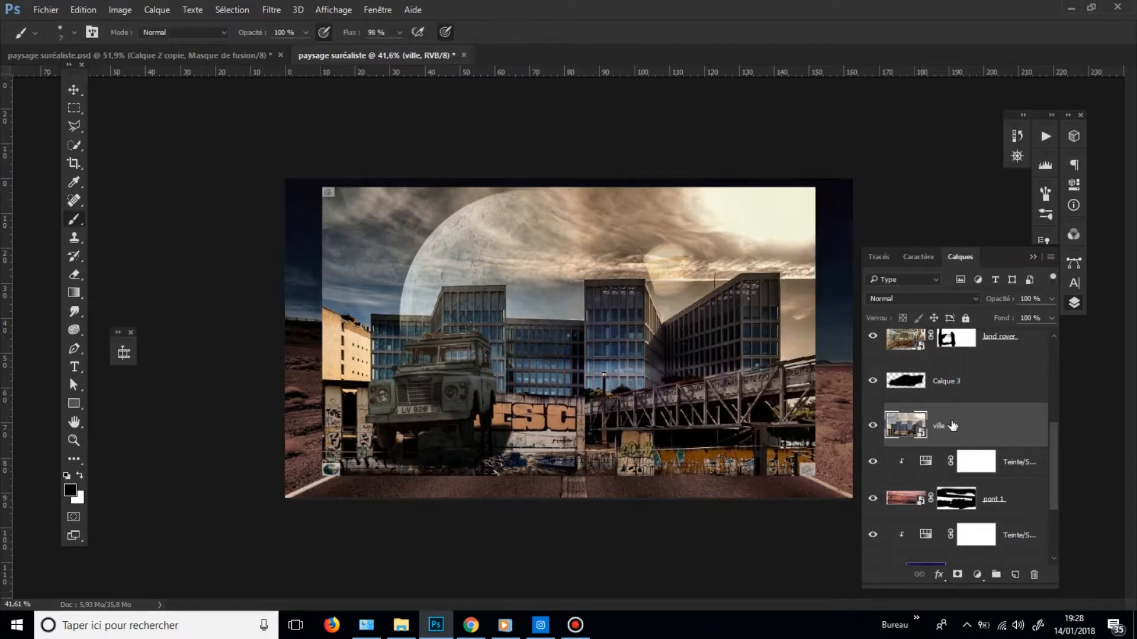
drag(975, 432, 957, 334)
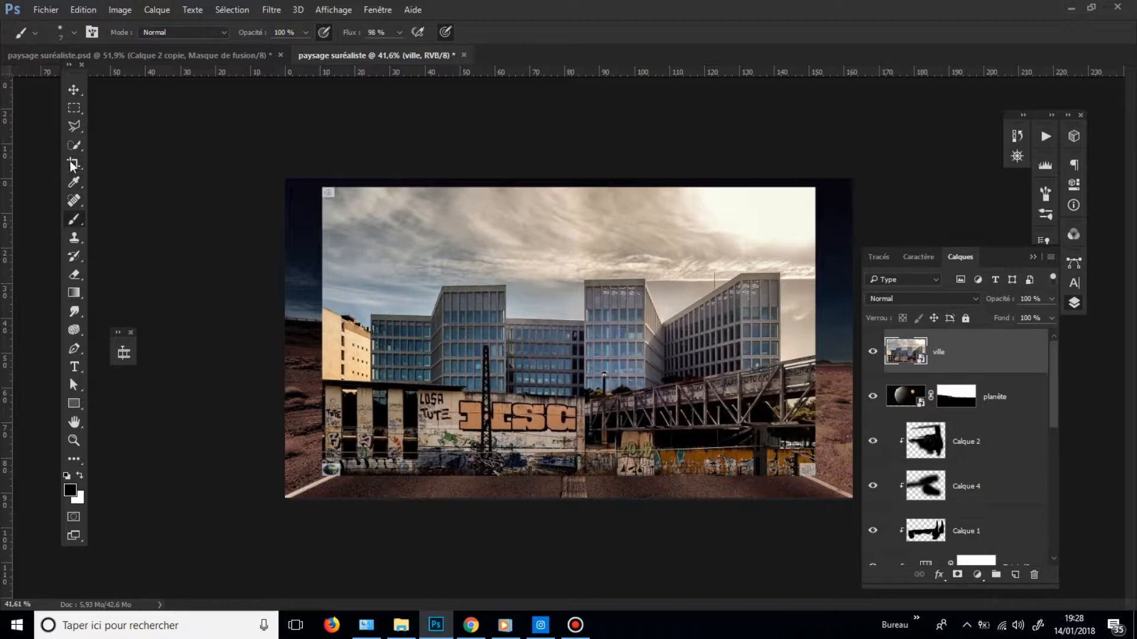
- Trace a polygonal lasso outline on ville along the beige building's edge, the top of the graffiti wall and the bridge's upper edge
click(70, 133)
drag(407, 343, 422, 342)
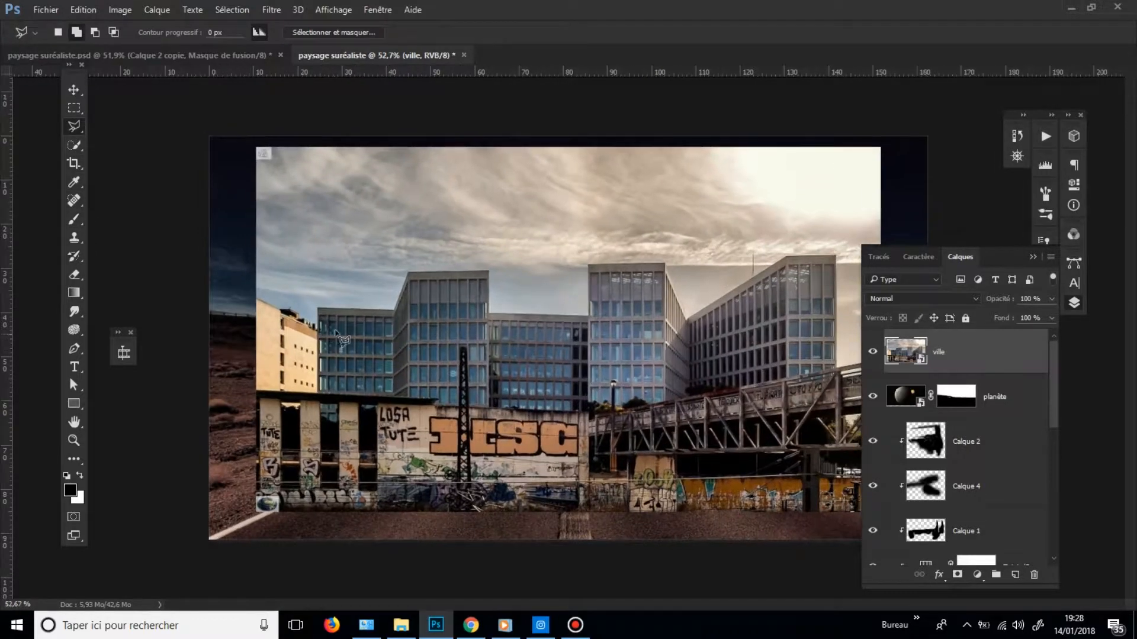
drag(309, 299, 334, 297)
click(232, 286)
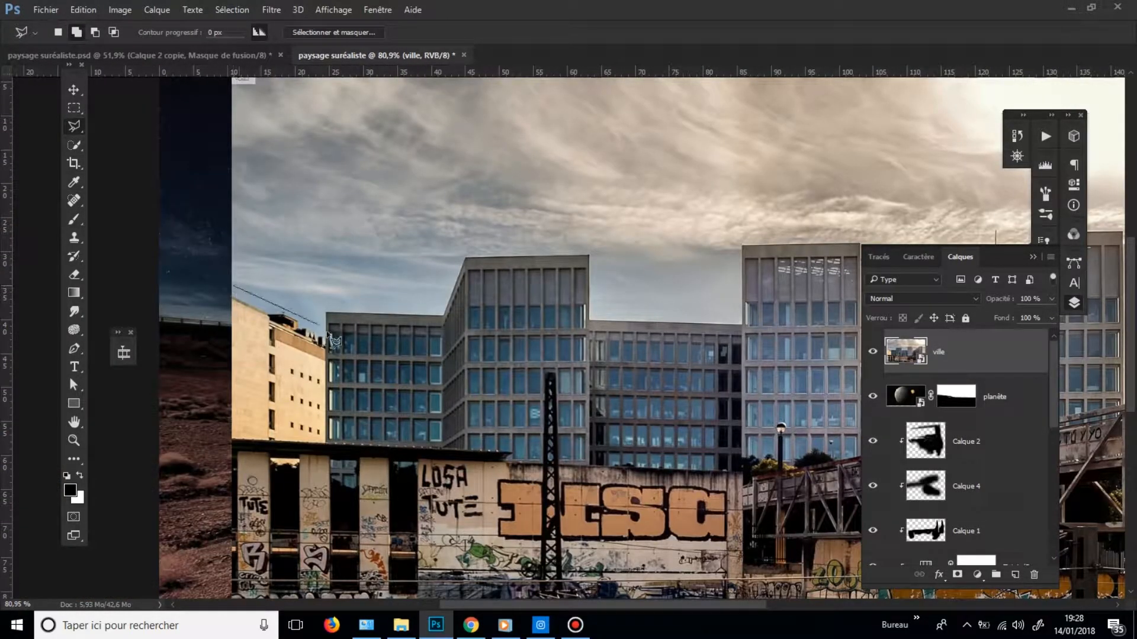
click(326, 312)
click(325, 443)
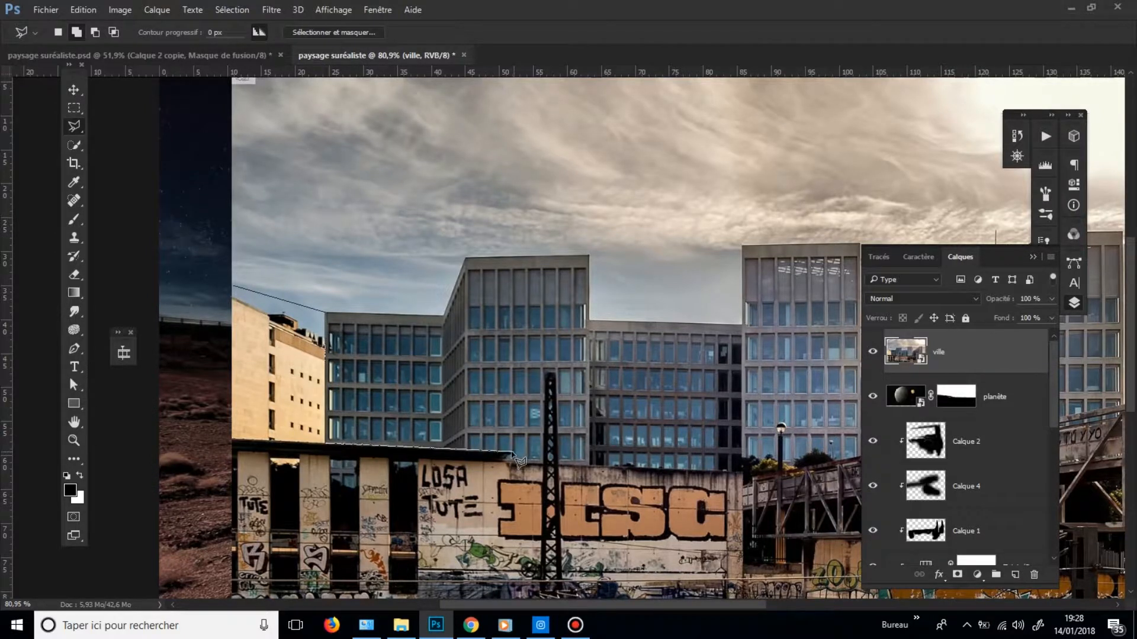
click(510, 455)
drag(804, 466, 338, 457)
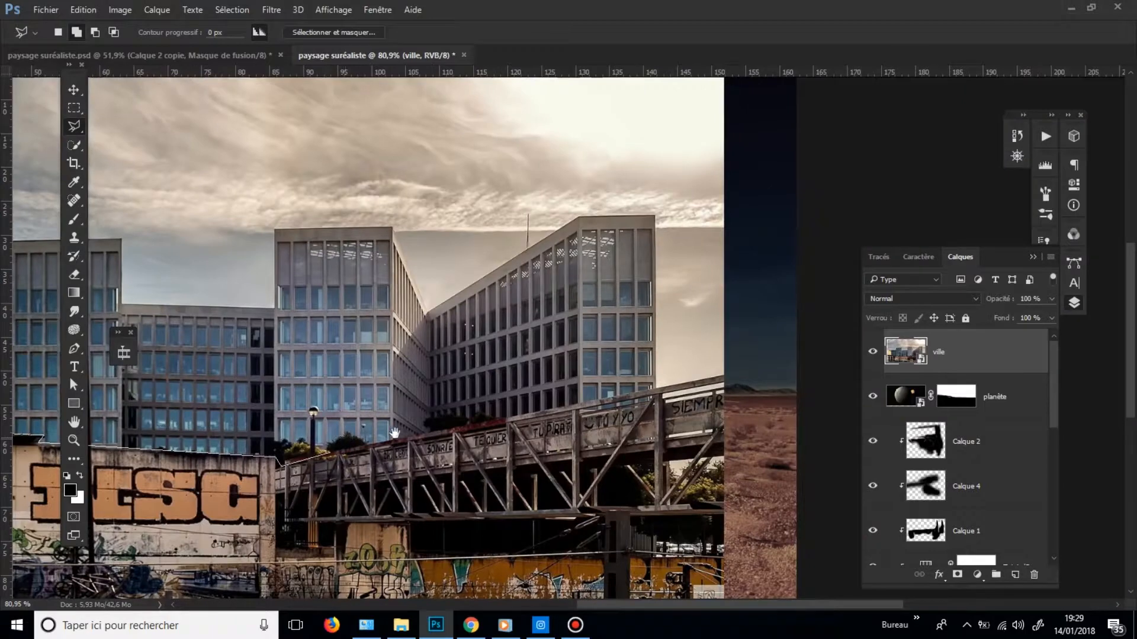
click(781, 363)
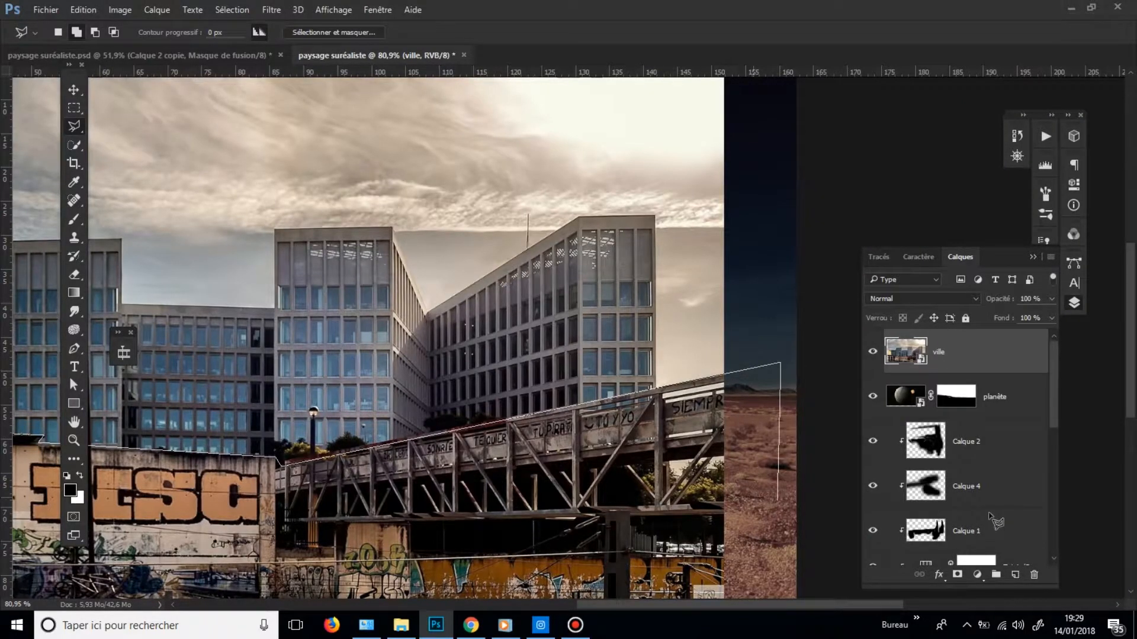
- Close the lasso outline around the area below the canvas so the beige building, graffiti wall and bridge are selected
key(ctrl+minus)
key(ctrl+minus)
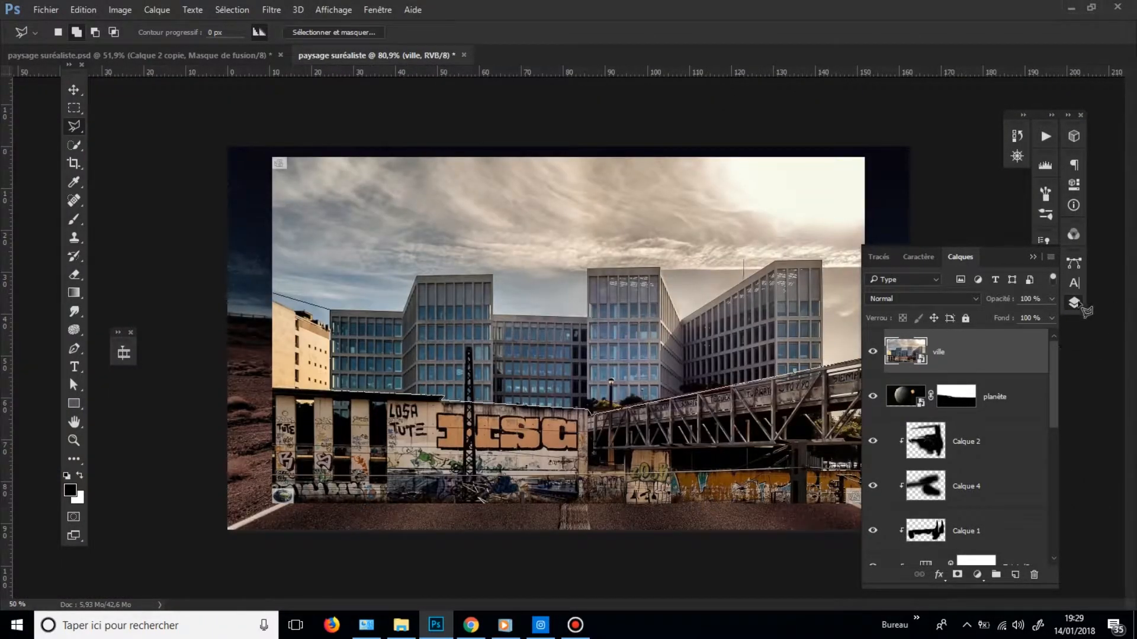
click(1102, 539)
click(734, 591)
click(174, 564)
click(183, 262)
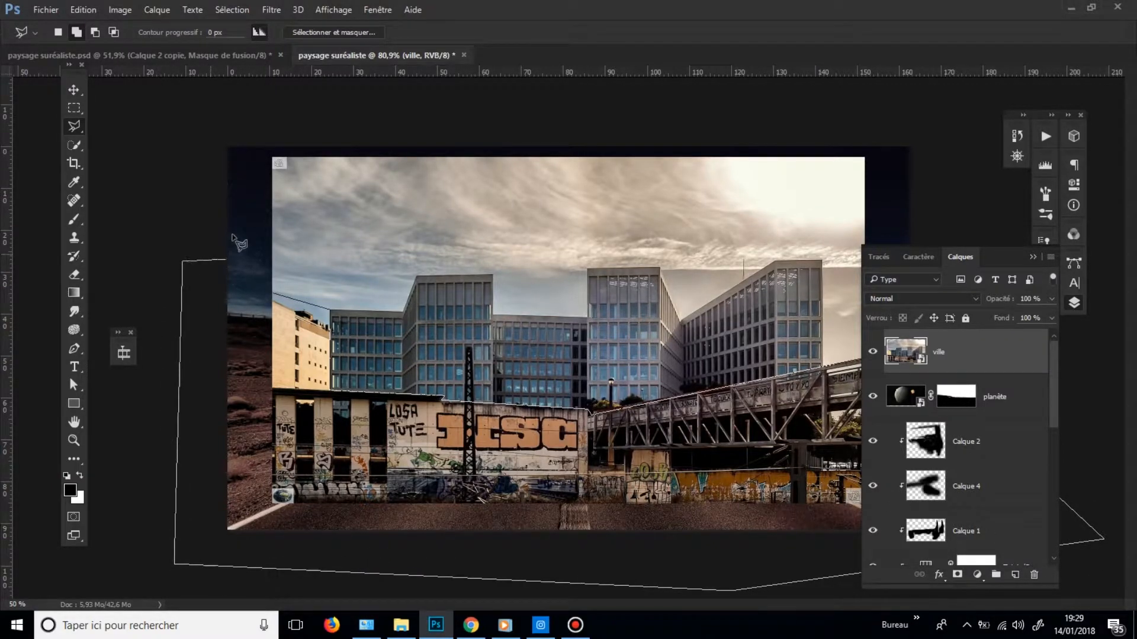
double_click(233, 218)
mouse_move(471, 322)
mouse_down()
mouse_move(446, 328)
mouse_move(467, 327)
mouse_up()
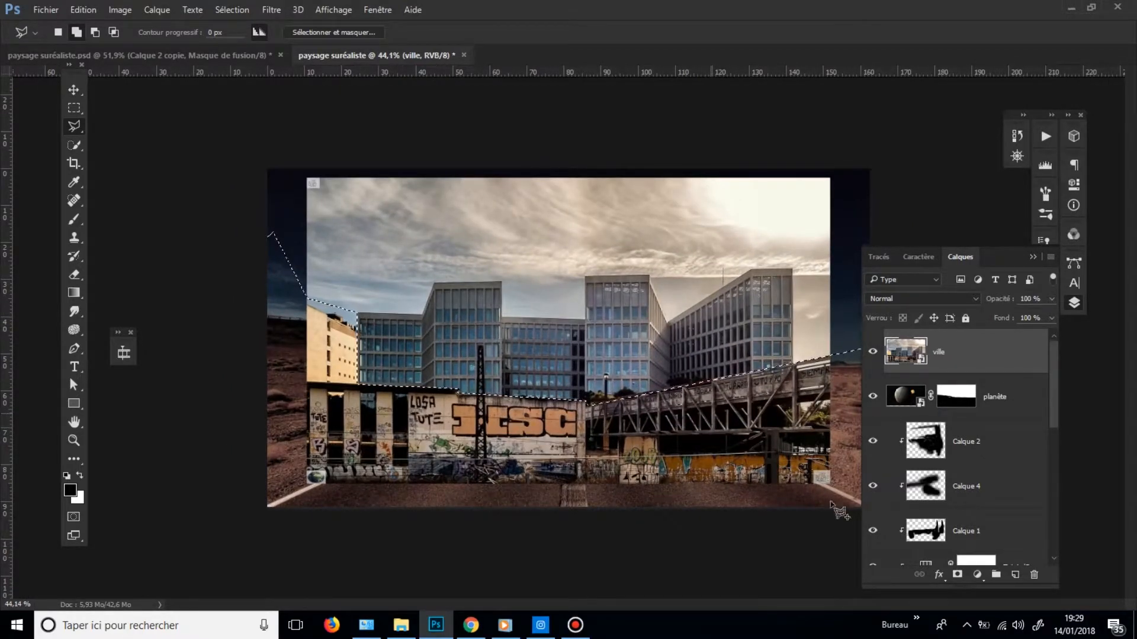
- Add the whole sky above the glass buildings to the selection with the Quick Selection tool
click(73, 146)
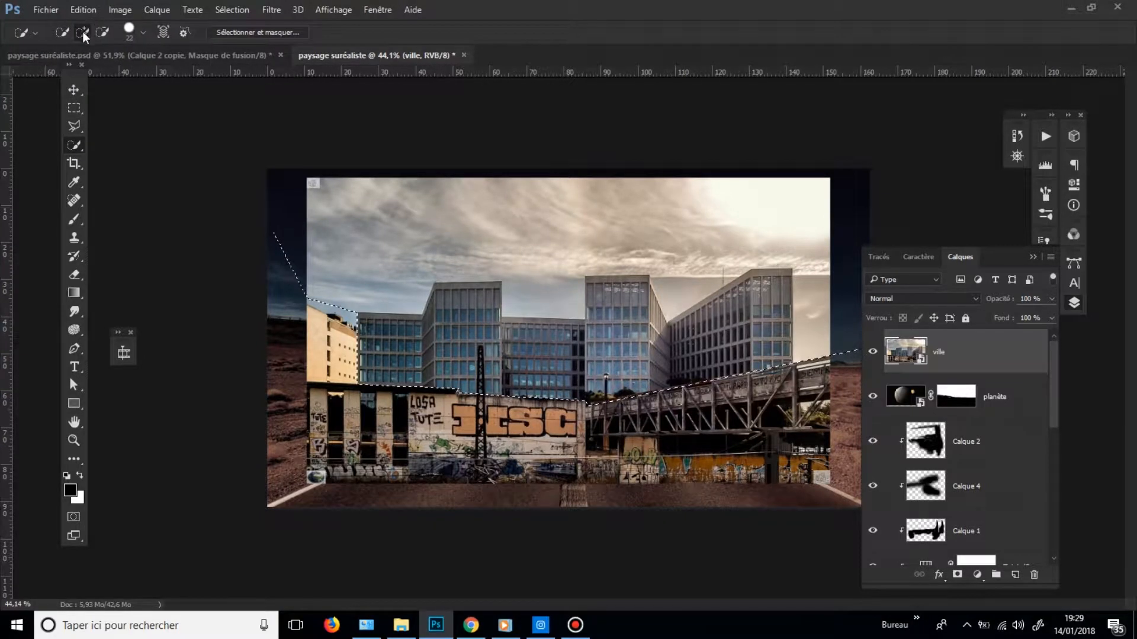
mouse_move(315, 238)
mouse_down()
mouse_move(345, 218)
mouse_move(336, 256)
mouse_up()
drag(332, 302, 339, 283)
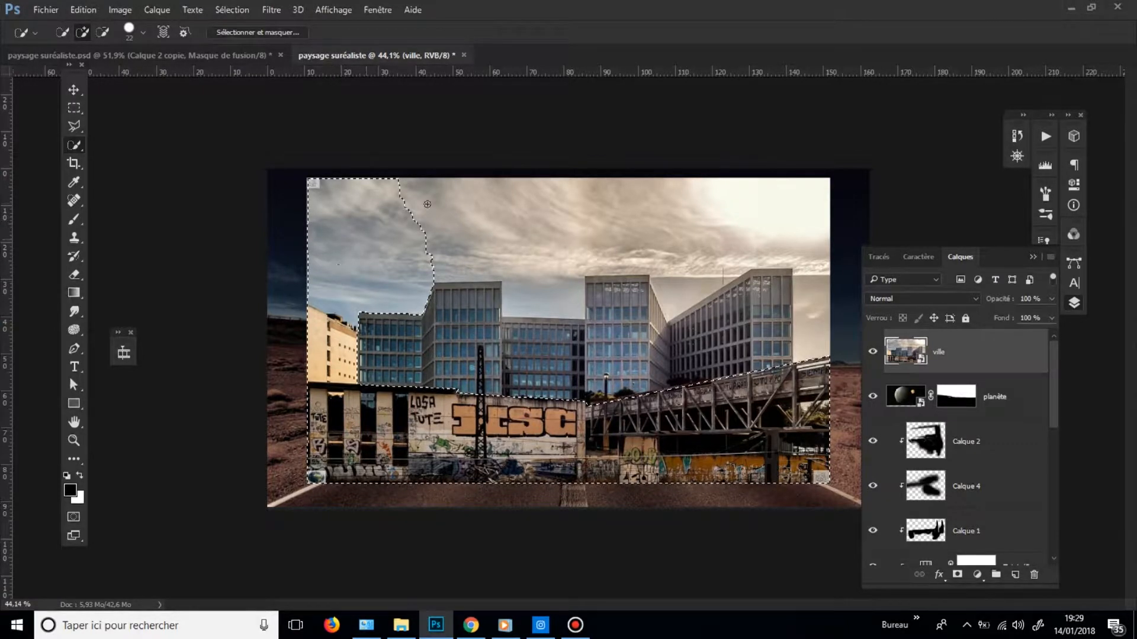
mouse_move(427, 204)
mouse_down()
mouse_move(516, 232)
mouse_move(537, 266)
mouse_move(558, 273)
mouse_move(615, 223)
mouse_move(593, 210)
mouse_move(707, 223)
mouse_move(697, 235)
mouse_move(754, 241)
mouse_move(817, 321)
mouse_move(784, 333)
mouse_move(685, 287)
mouse_up()
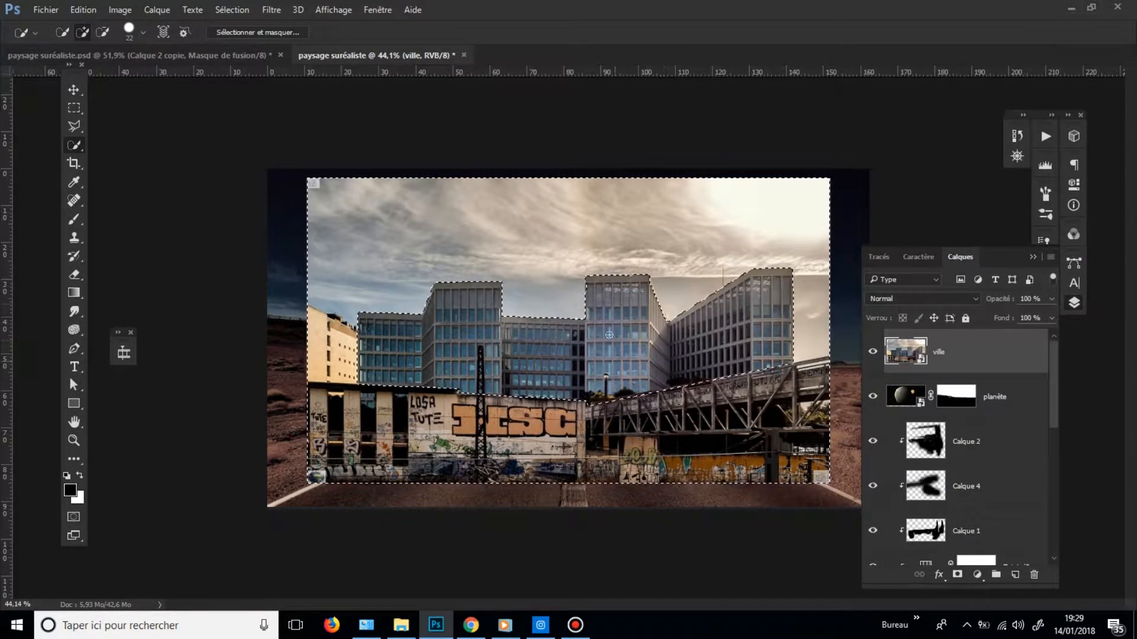
- Invert the selection and add a layer mask to ville that keeps only the glass buildings
scroll(610, 335, down, 3)
scroll(609, 335, up, 2)
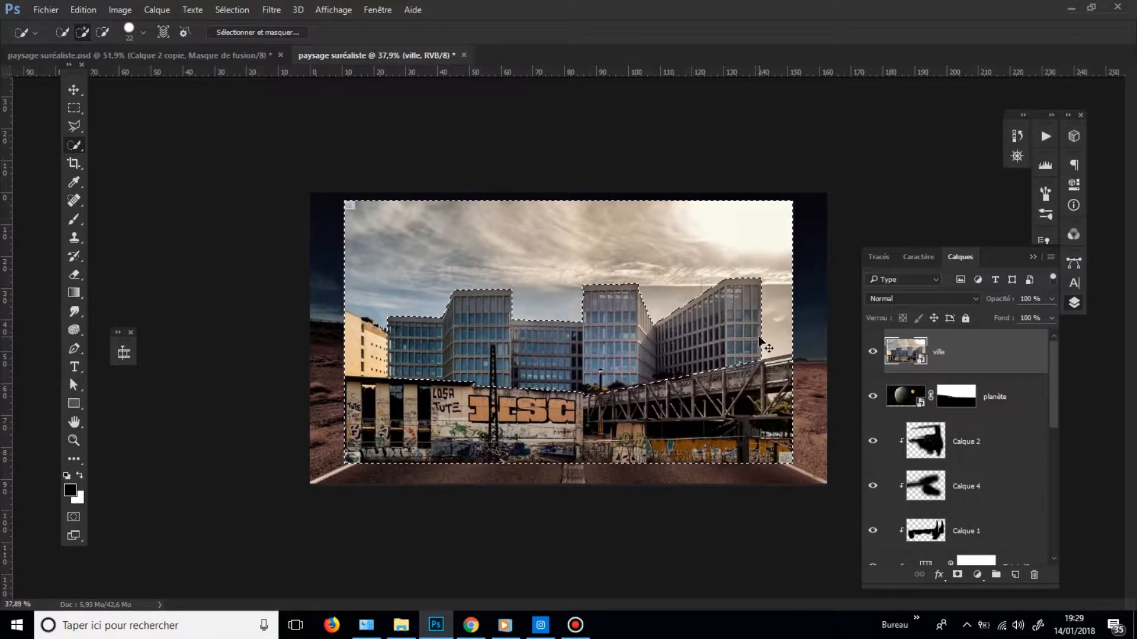
key(ctrl+shift+i)
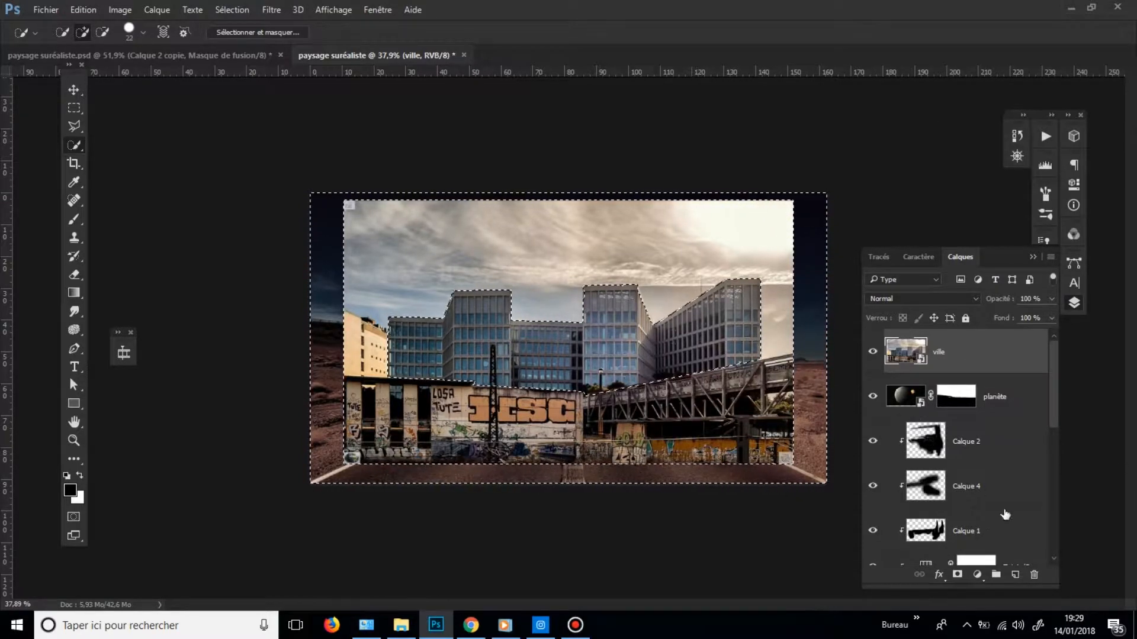
click(955, 578)
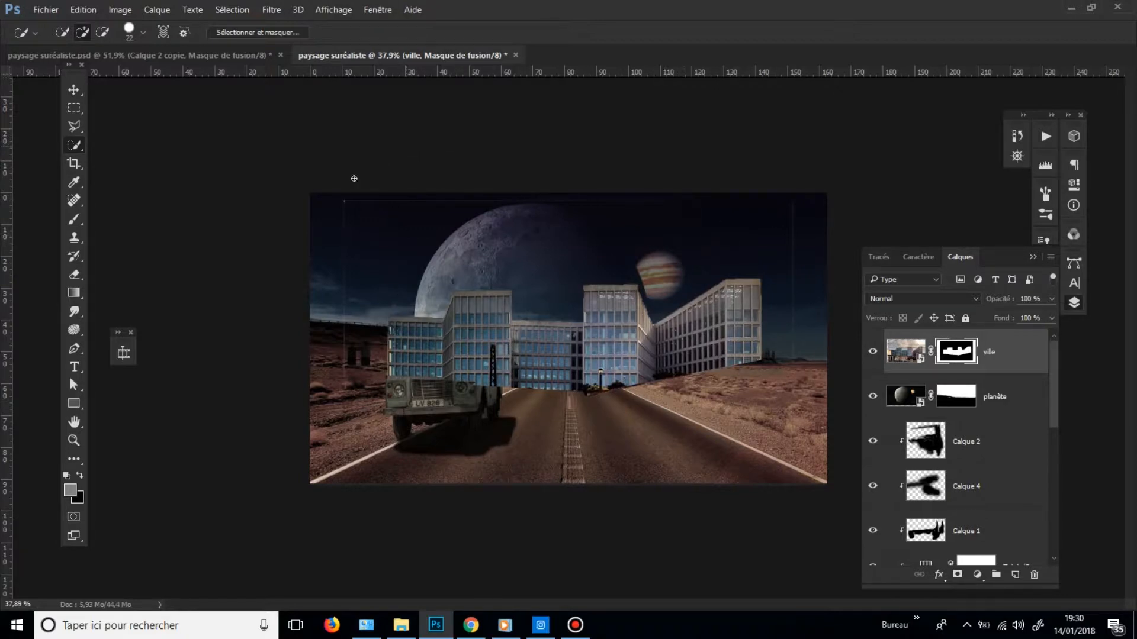
- Paint grey on the ville layer mask across the faint outline along the image's upper edge with a 224 px brush
key(b)
mouse_move(578, 217)
mouse_down()
mouse_move(602, 225)
mouse_move(622, 432)
mouse_up()
drag(587, 278, 580, 323)
drag(605, 405, 621, 405)
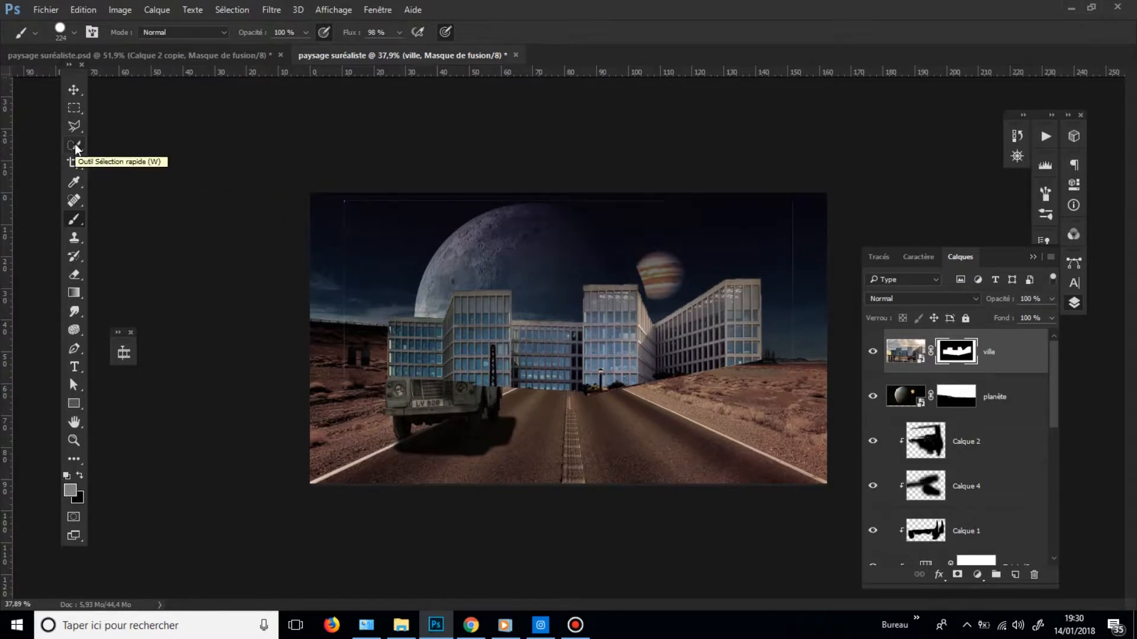
mouse_move(793, 210)
mouse_down()
mouse_move(667, 186)
mouse_move(298, 174)
mouse_up()
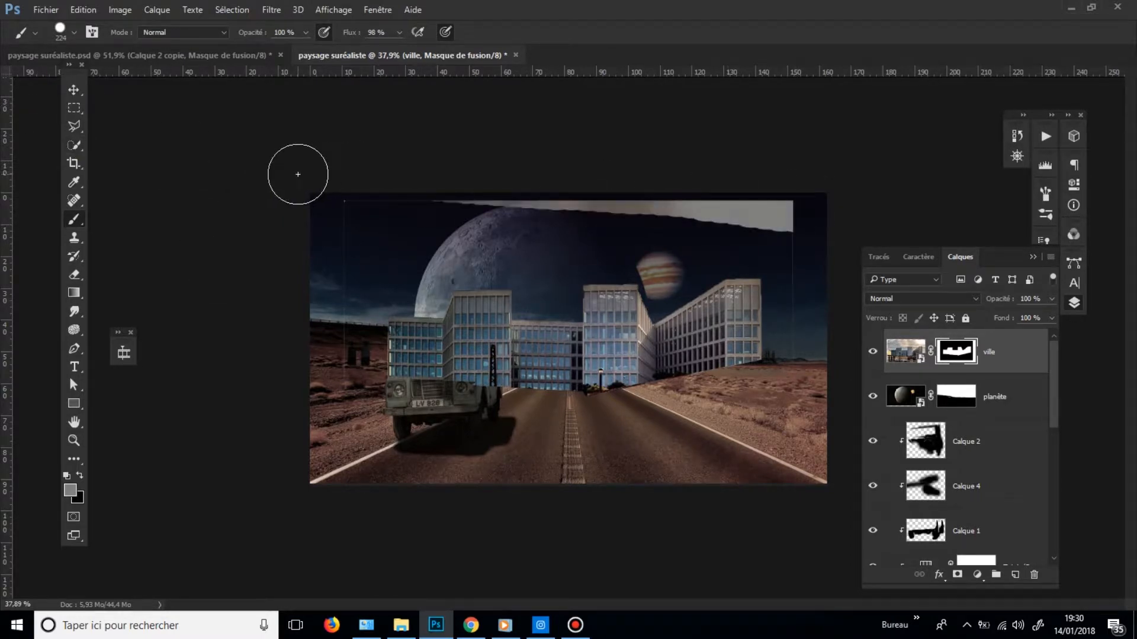
- Undo the last grey stroke and paint the ville mask black over the leftover sky above the buildings
key(ctrl+z)
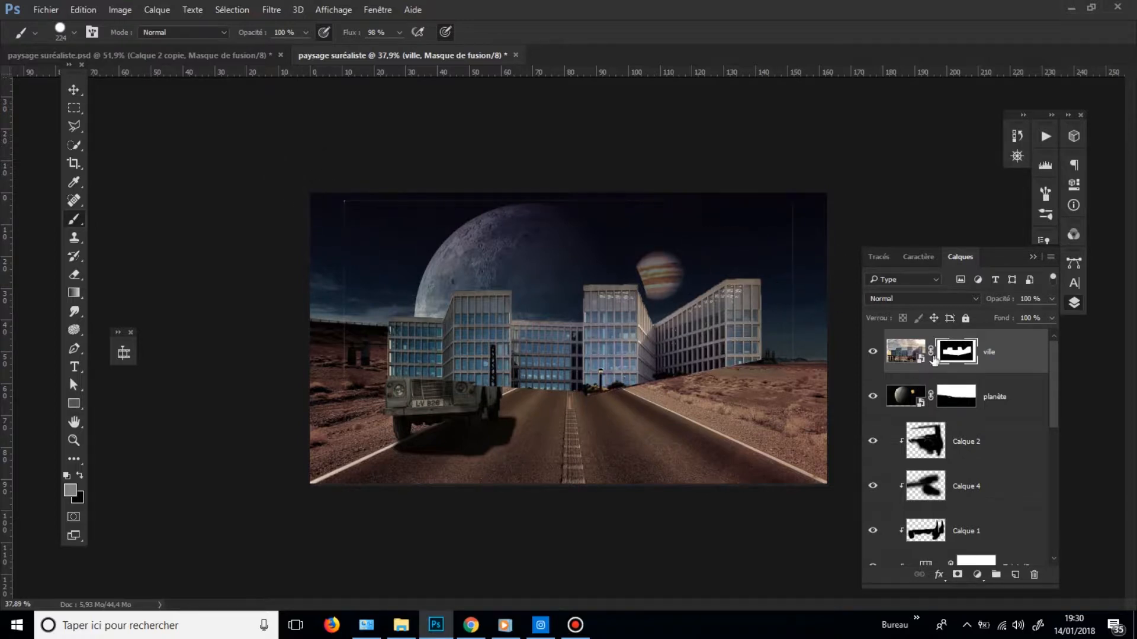
click(80, 477)
drag(863, 198, 342, 162)
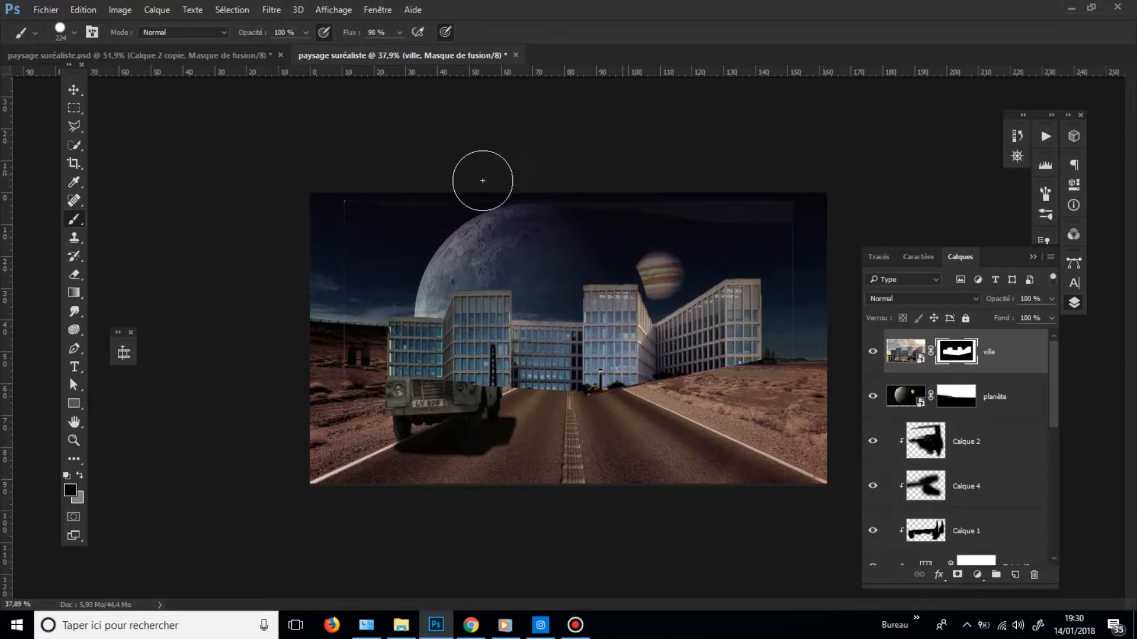
mouse_move(482, 181)
mouse_down()
mouse_move(395, 177)
mouse_move(350, 189)
mouse_up()
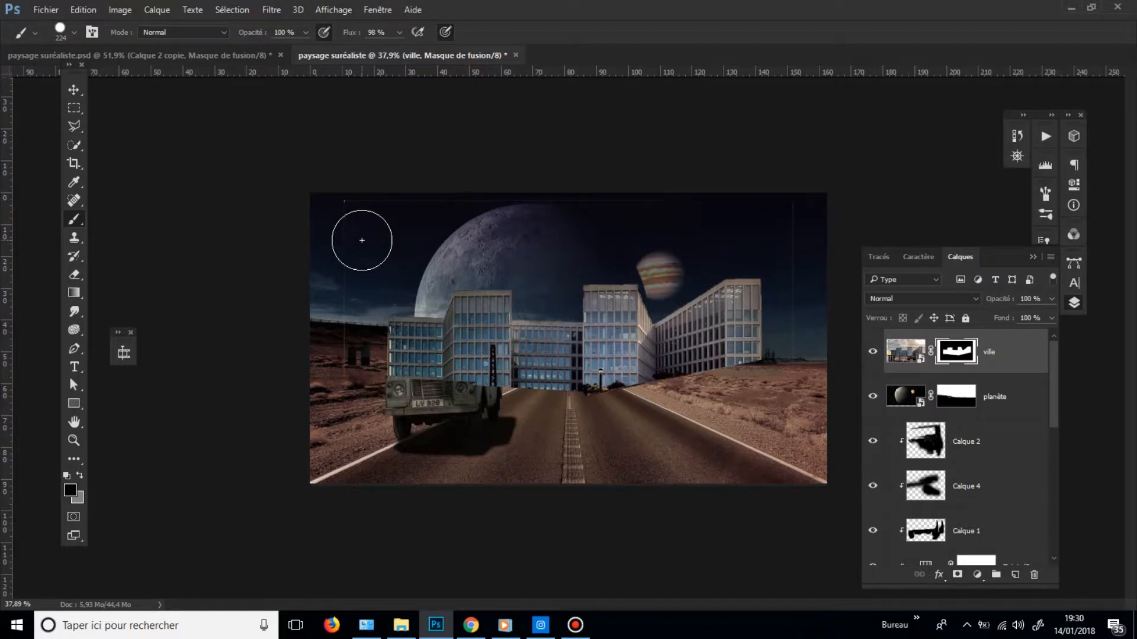
mouse_move(624, 194)
mouse_down()
mouse_move(927, 198)
mouse_move(804, 195)
mouse_move(818, 258)
mouse_move(625, 208)
mouse_move(514, 197)
mouse_move(440, 225)
mouse_up()
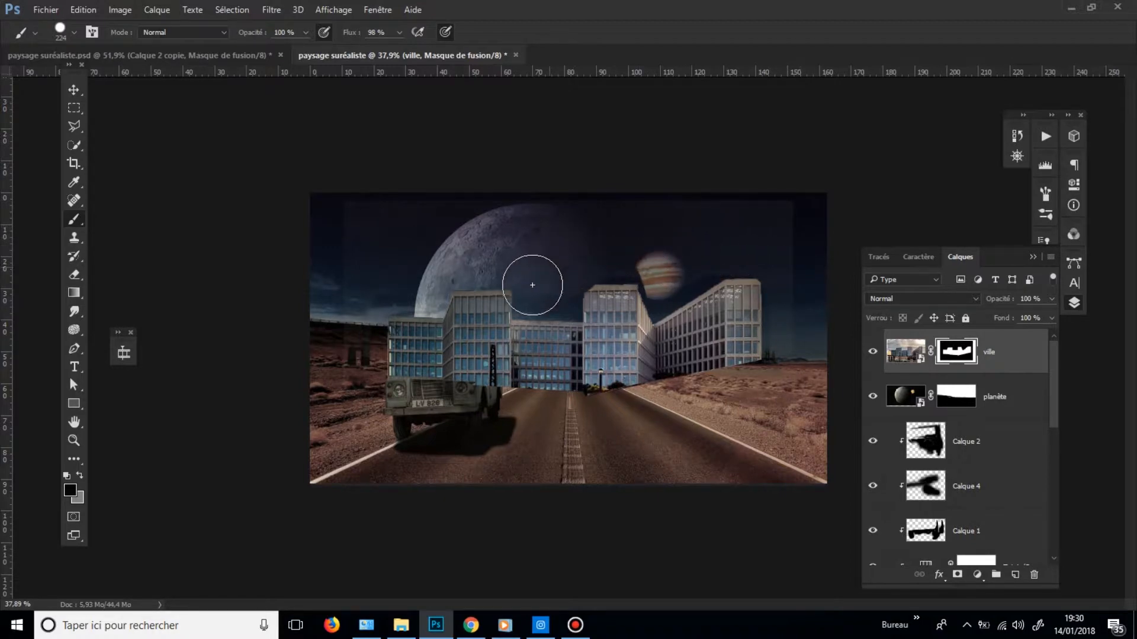
mouse_move(601, 274)
mouse_down()
mouse_move(610, 361)
mouse_move(653, 291)
mouse_move(552, 366)
mouse_up()
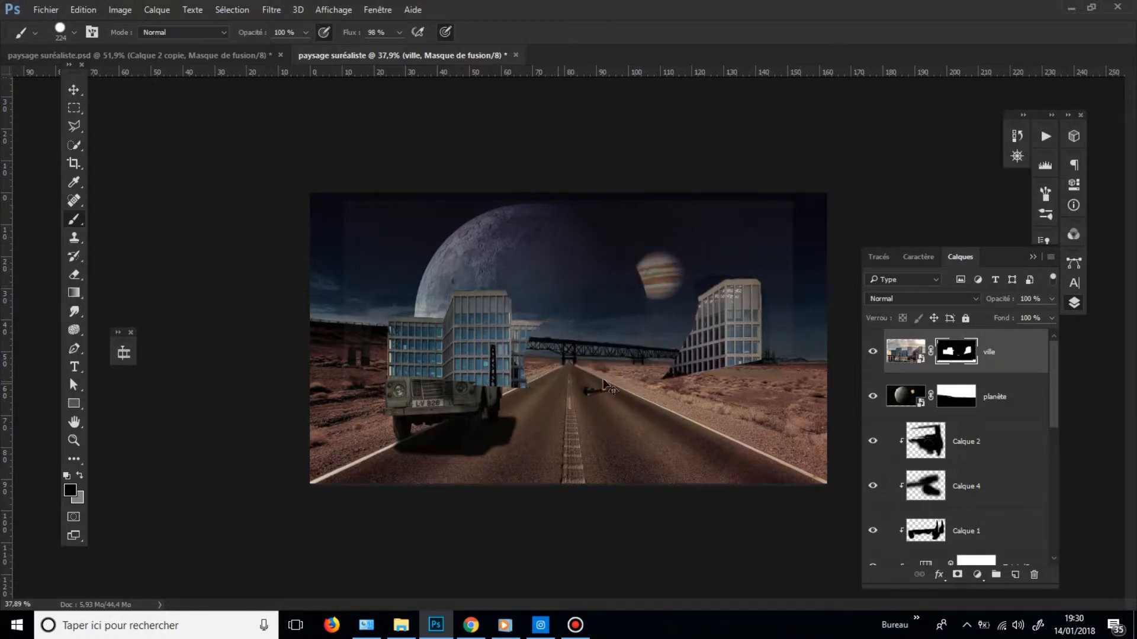
key(ctrl+alt+z)
key(ctrl+alt+z)
- Paint out the leftover sky beside the rightmost building on the ville mask with a soft 171 px brush
drag(770, 312, 797, 262)
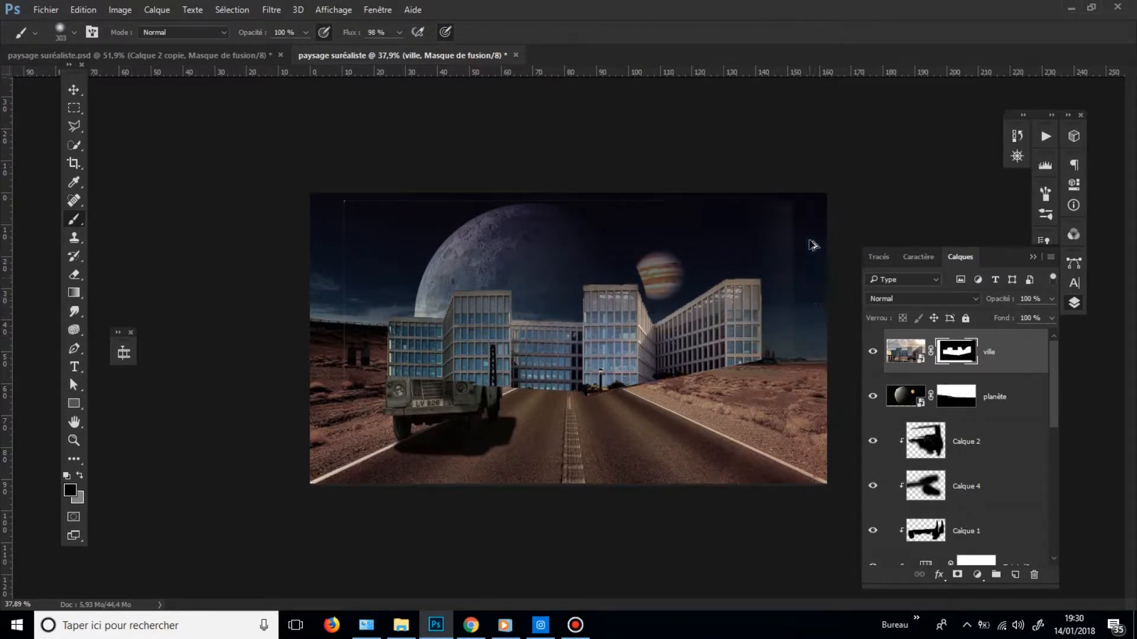
drag(810, 243, 793, 236)
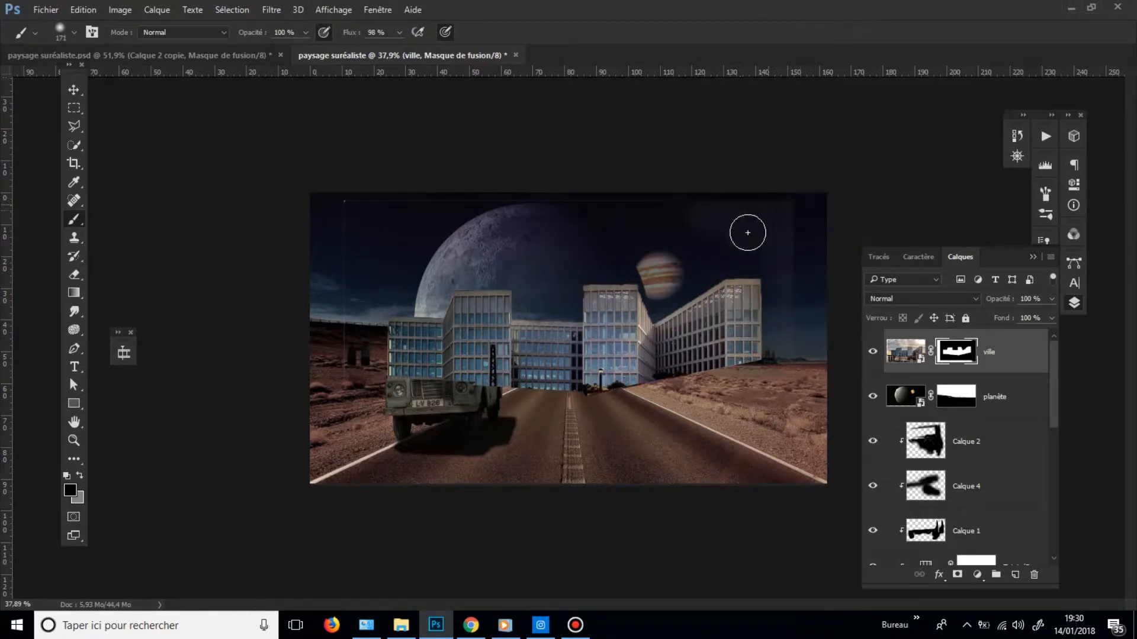
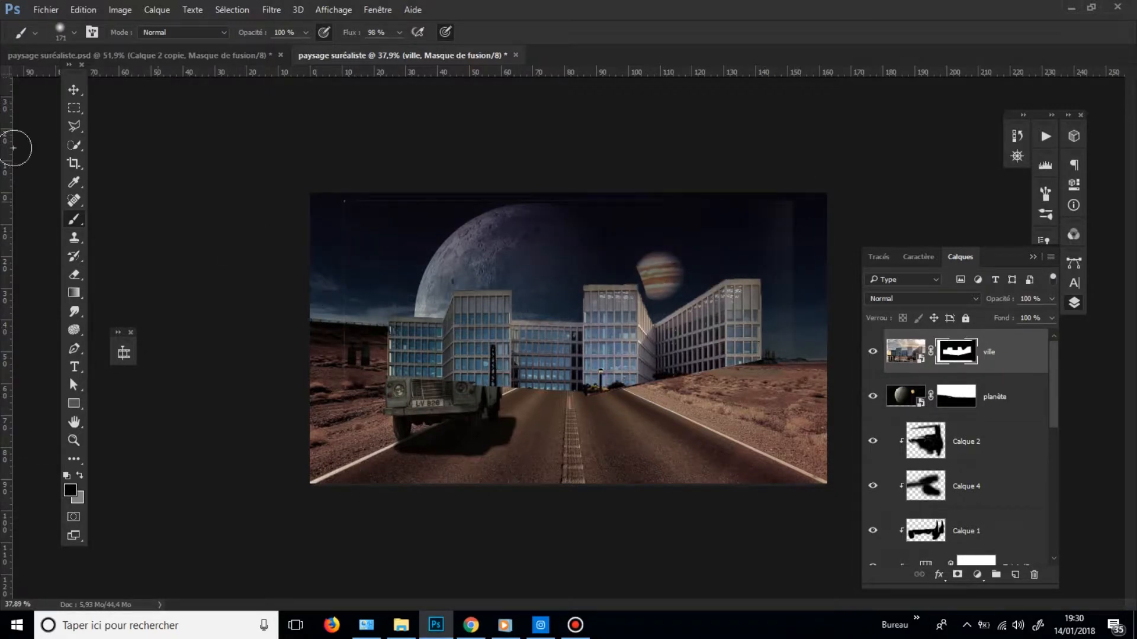
- Rasterize the ville smart object, try a black brush stroke along the left edge of the image, and undo it
click(907, 358)
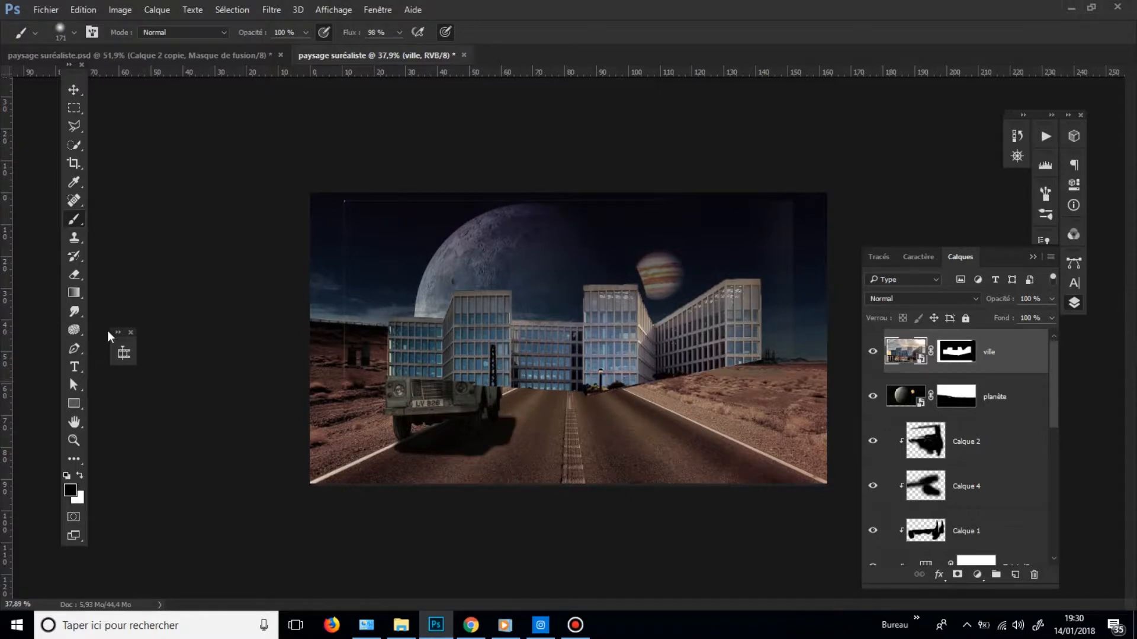
click(312, 312)
click(531, 248)
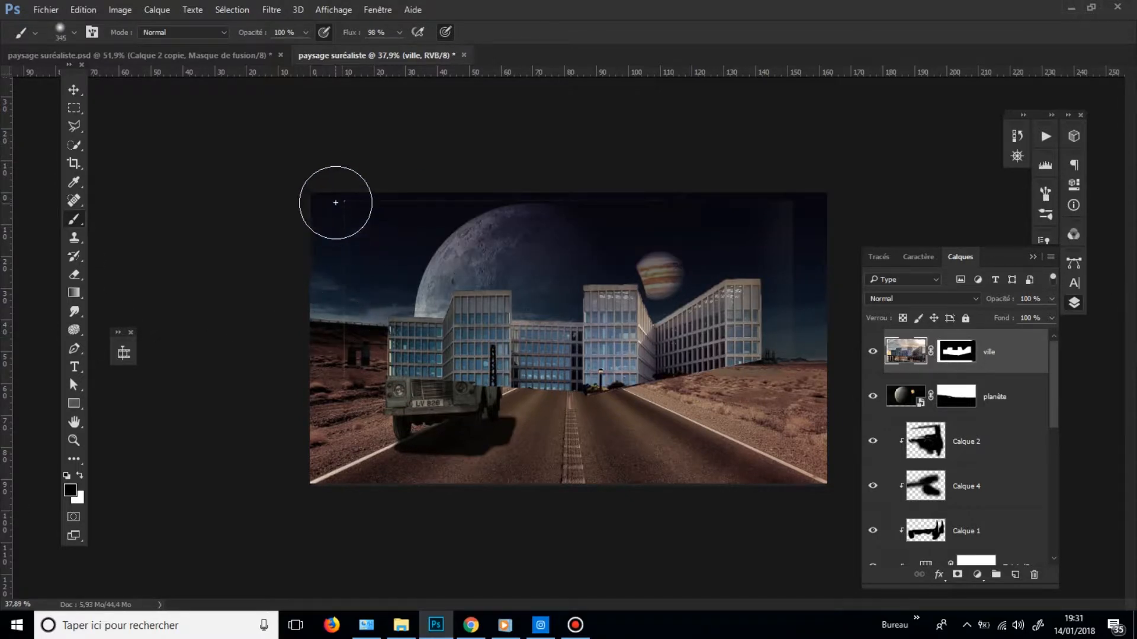
drag(337, 203, 305, 406)
key(ctrl+z)
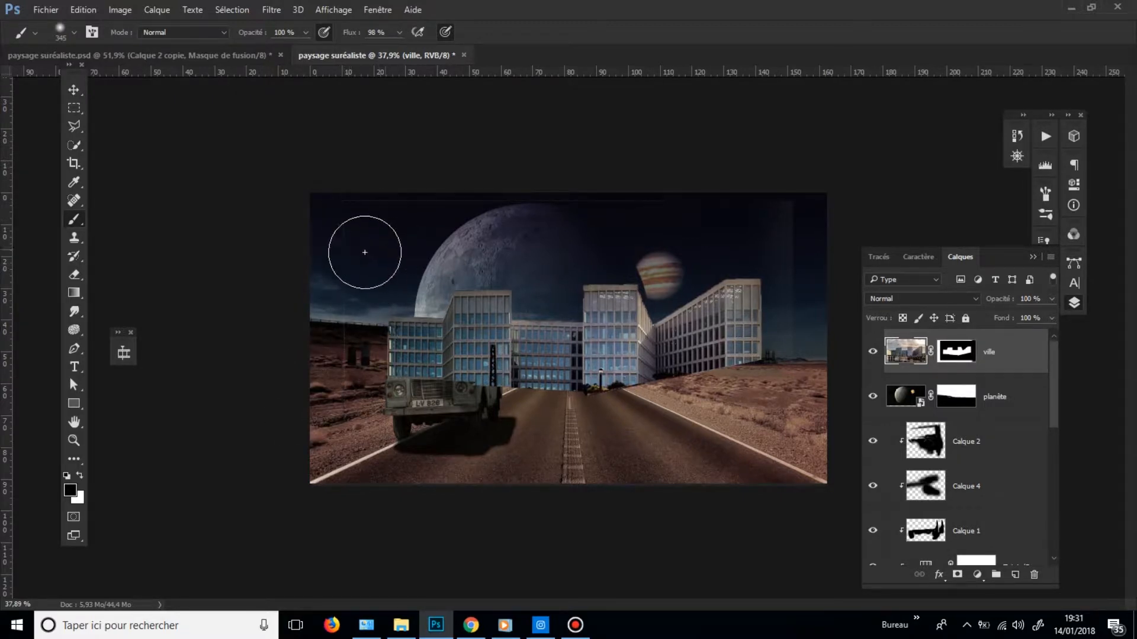
- Erase the faint seam in the sky beyond the rightmost building on the ville layer with a 164 px eraser
key(e)
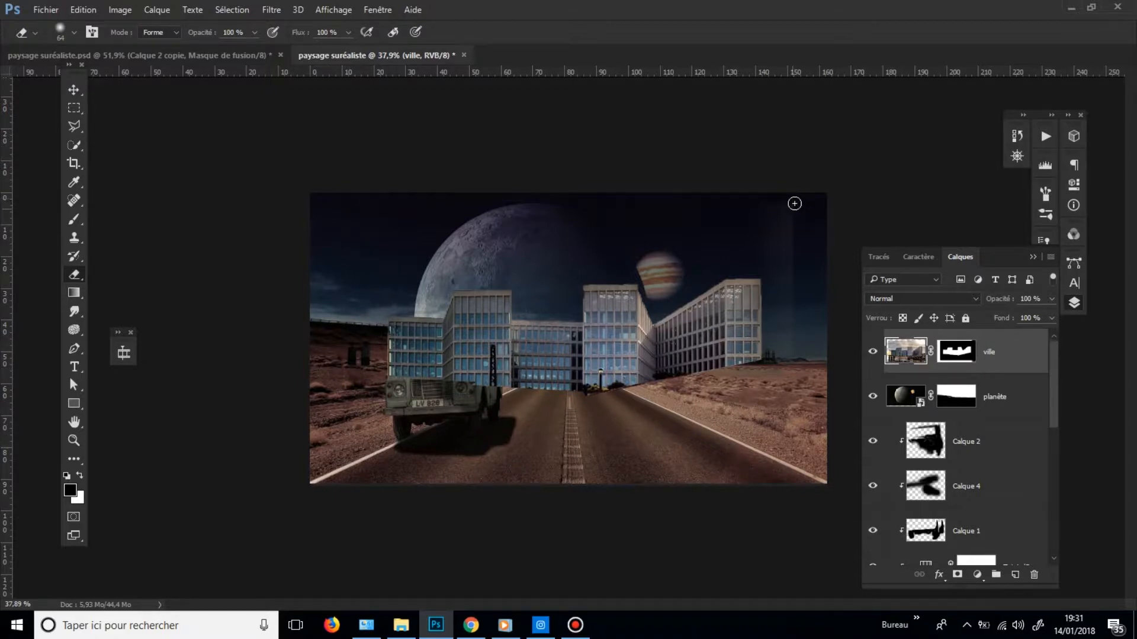
alt+right_click(805, 262)
mouse_move(778, 202)
mouse_down()
mouse_move(813, 273)
mouse_move(803, 295)
mouse_move(782, 233)
mouse_up()
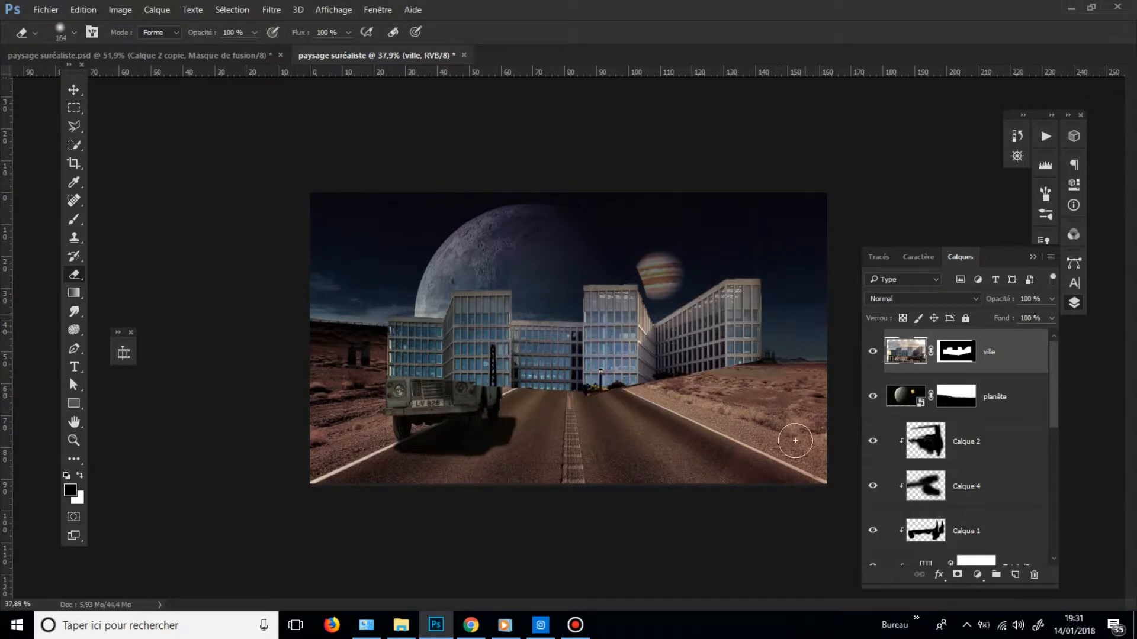
- Apply the layer mask of the ville layer permanently to its pixels
mouse_move(665, 359)
mouse_down()
mouse_move(647, 355)
mouse_move(673, 363)
mouse_up()
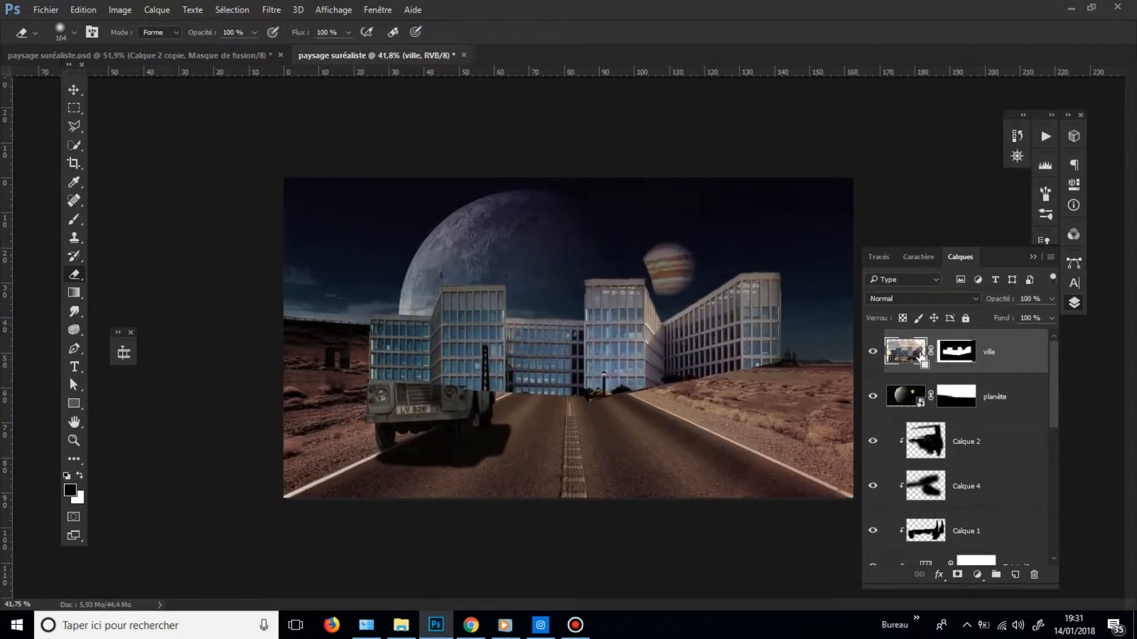
right_click(959, 363)
click(995, 405)
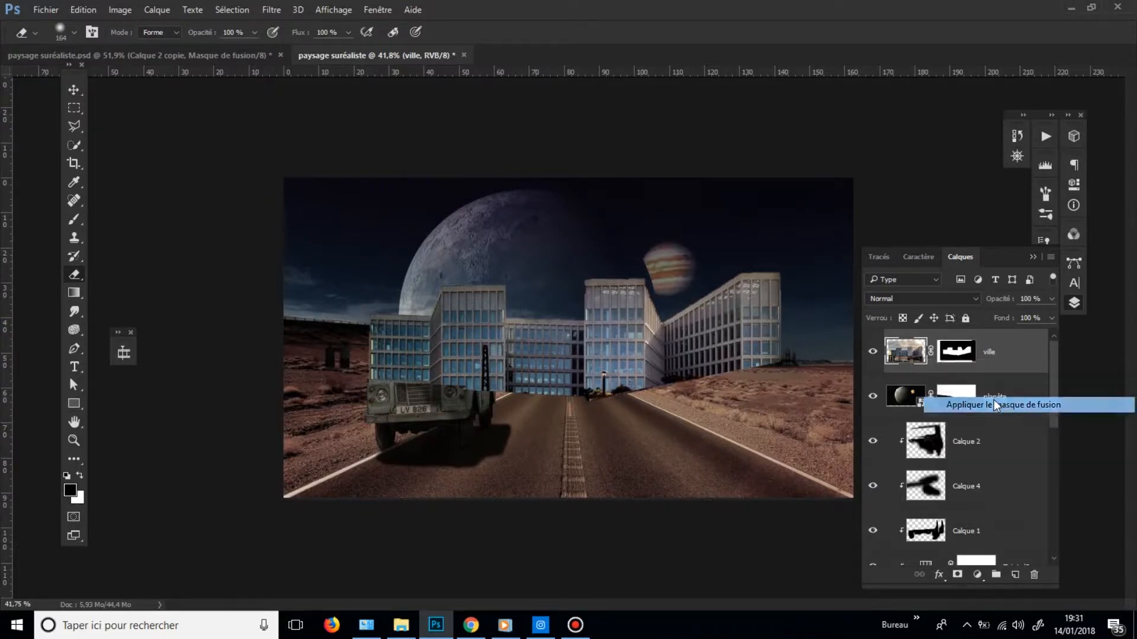
- Select the areas surrounding the buildings with combined rectangular marquees, delete their content from the ville layer, and deselect
drag(694, 355, 649, 357)
key(m)
drag(366, 166, 815, 287)
drag(804, 522, 713, 185)
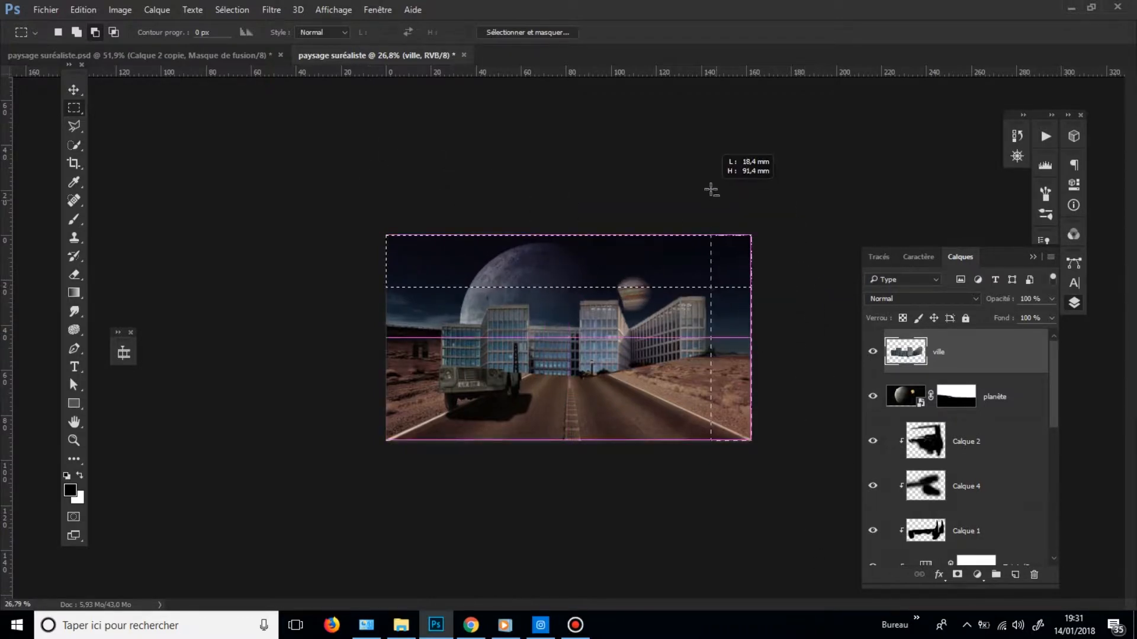
drag(769, 515, 355, 388)
click(78, 32)
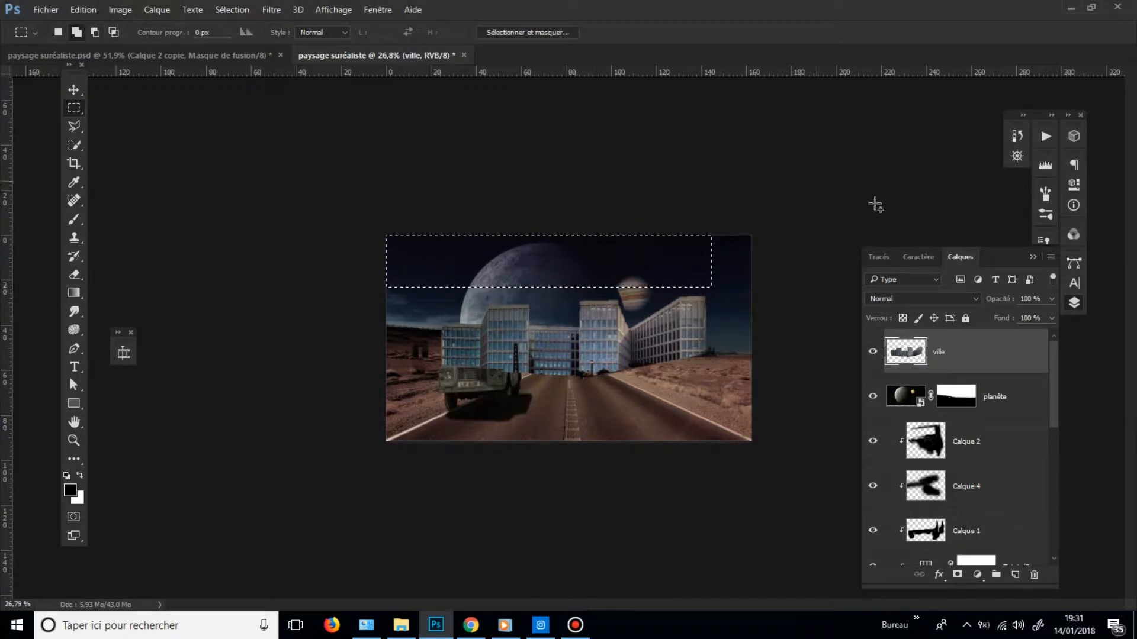
drag(810, 523, 709, 202)
mouse_move(332, 396)
mouse_down()
mouse_move(723, 505)
mouse_move(833, 497)
mouse_move(805, 528)
mouse_move(344, 381)
mouse_up()
drag(355, 222, 436, 459)
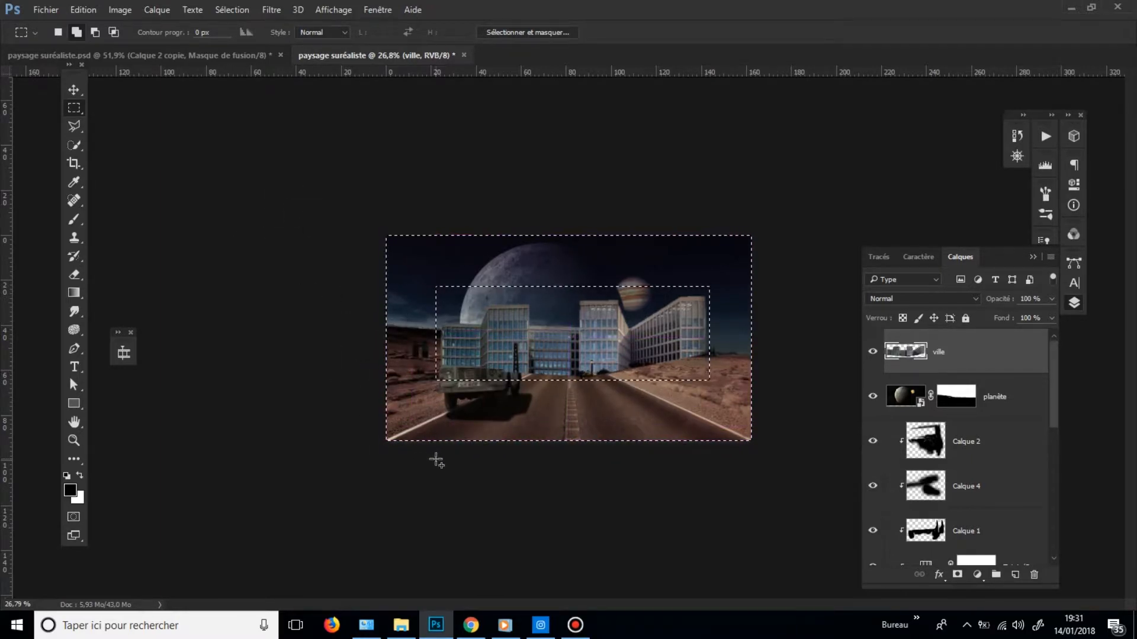
key(Delete)
key(ctrl+d)
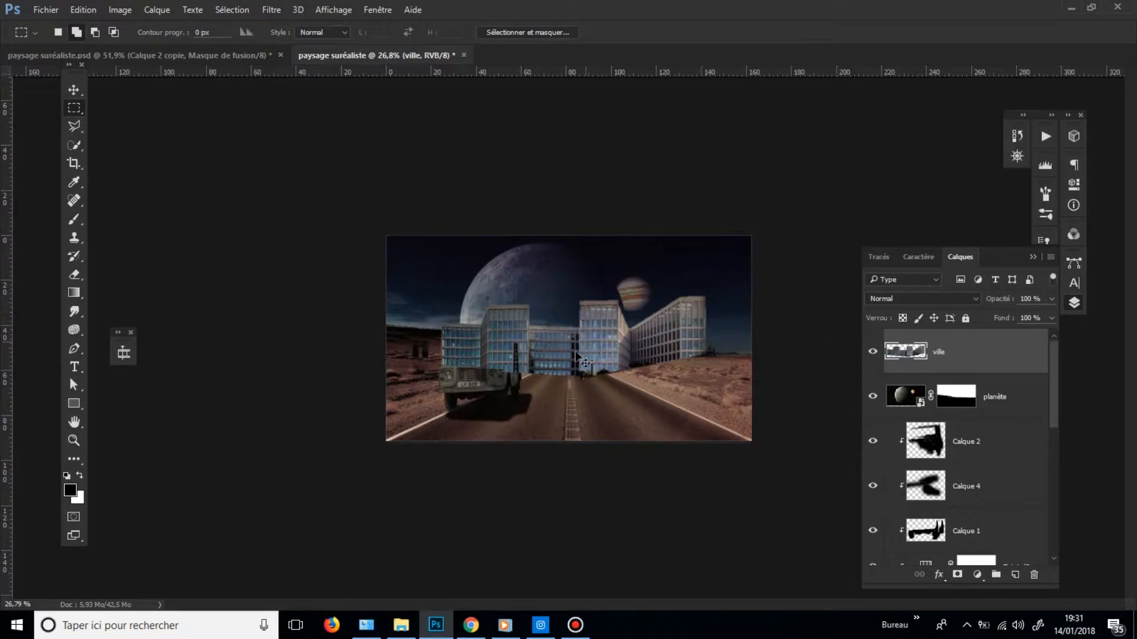
- Scale down the buildings with Free Transform and place the ville layer directly beneath the pont 1 layer
drag(577, 356, 606, 346)
key(ctrl+t)
drag(745, 274, 615, 323)
click(583, 32)
drag(970, 352, 968, 395)
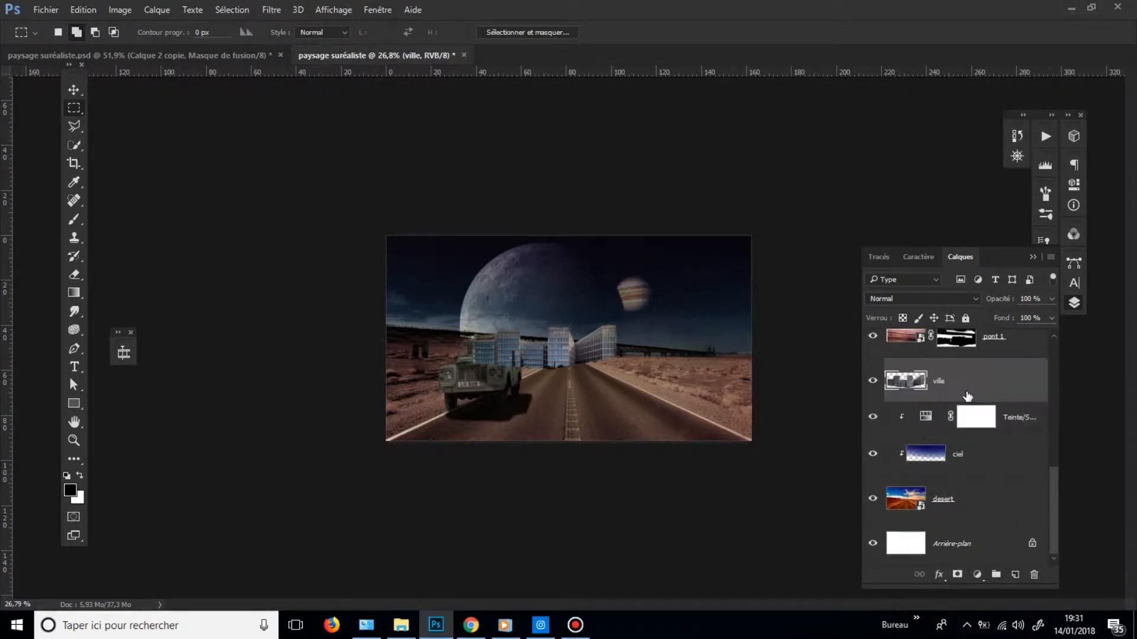
- Scale down the buildings further and move them to the desert horizon right of the road, behind the bridge
scroll(616, 341, up, 5)
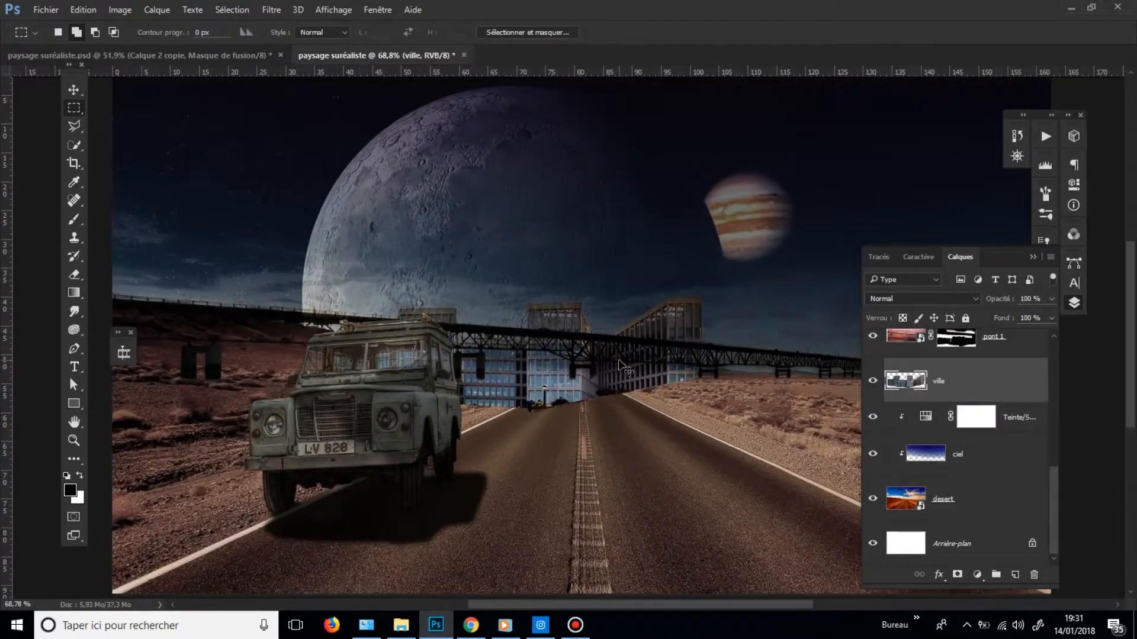
key(ctrl+t)
drag(707, 285, 593, 324)
click(584, 32)
drag(519, 411, 745, 375)
drag(799, 494, 634, 433)
drag(610, 307, 722, 299)
- Scale the buildings to about 70% and shift them slightly to the right along the horizon
key(ctrl+t)
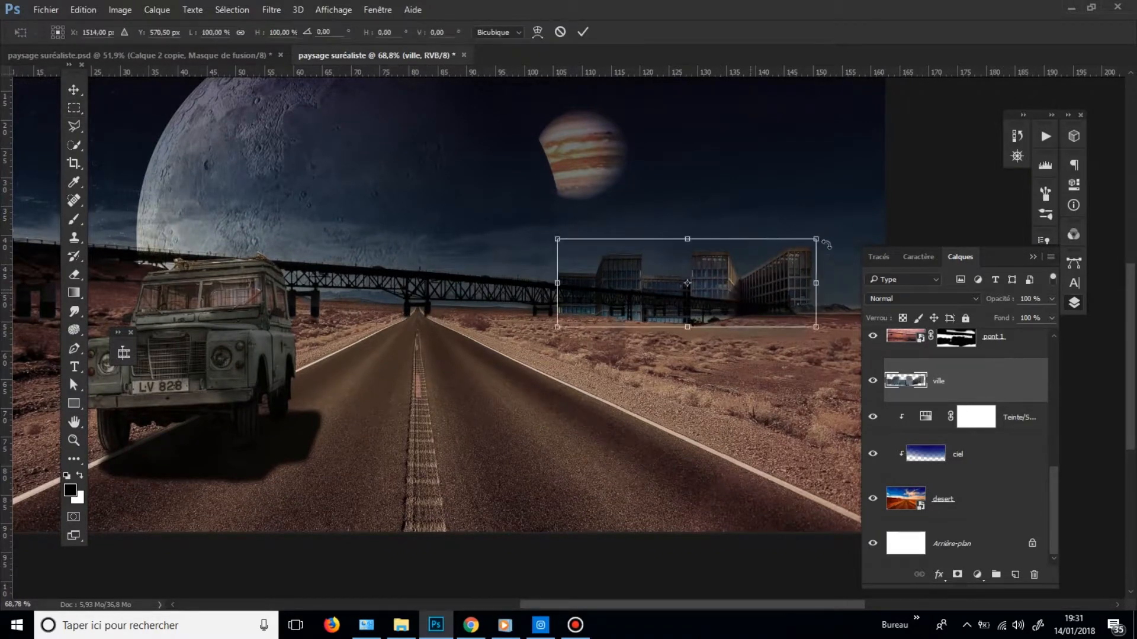
drag(814, 240, 738, 265)
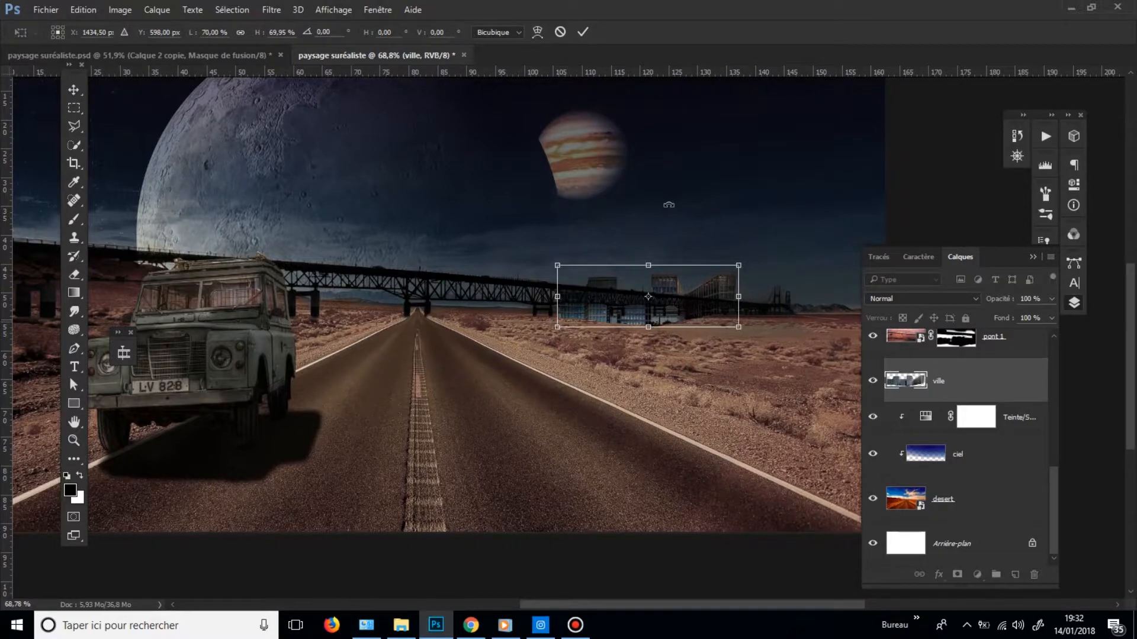
key(Return)
key(m)
drag(657, 324, 692, 322)
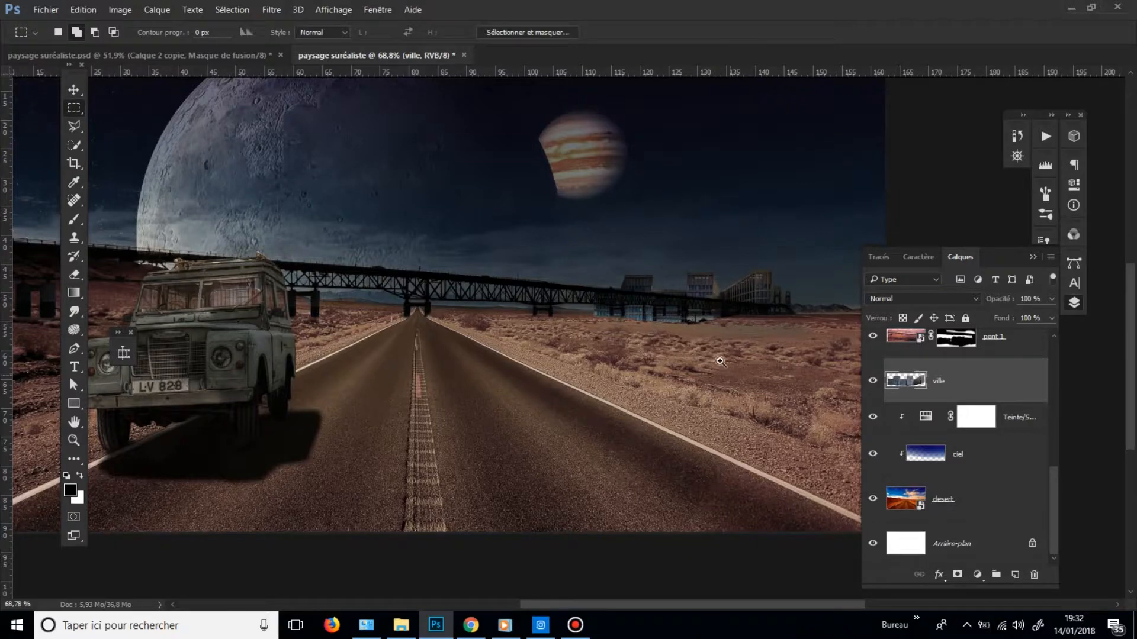
mouse_move(700, 355)
mouse_down()
mouse_move(664, 361)
mouse_move(686, 359)
mouse_up()
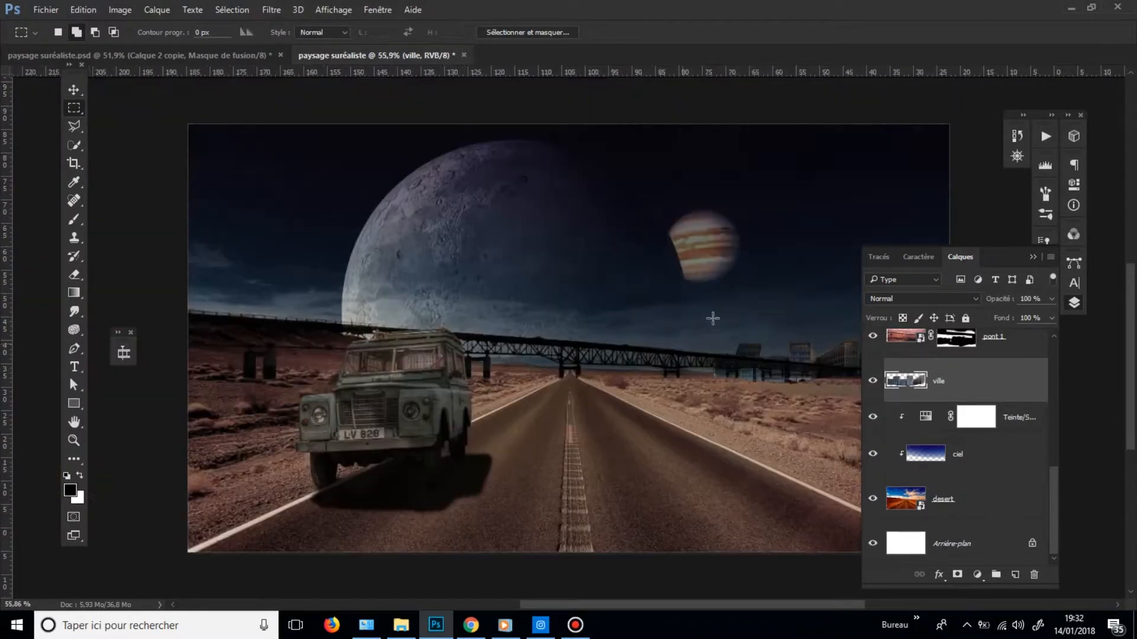
drag(794, 383, 556, 337)
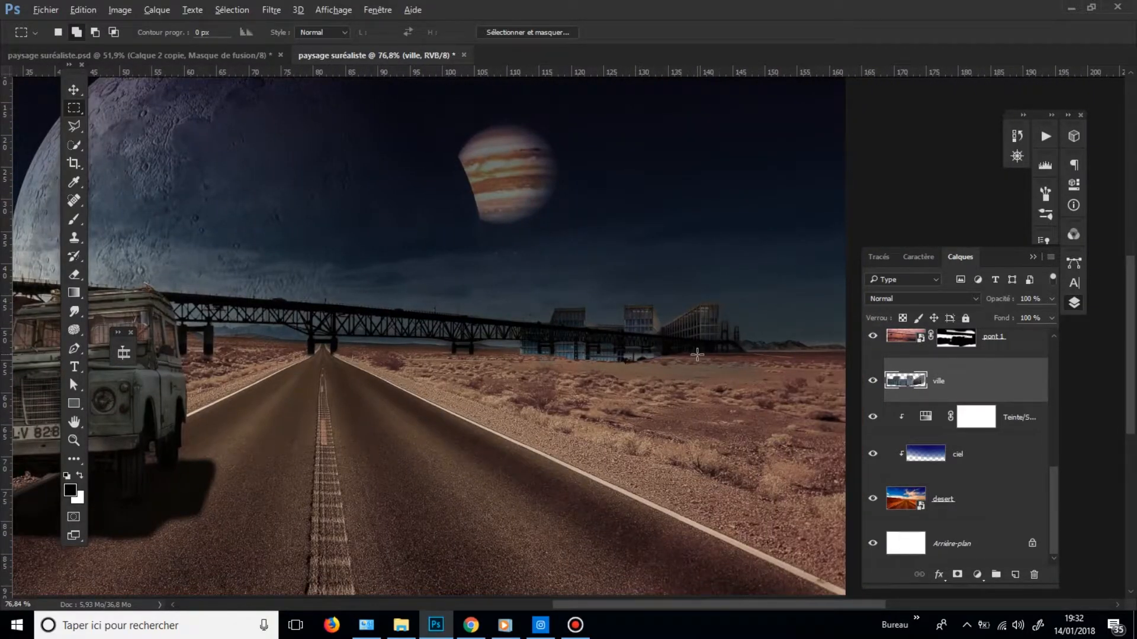
ctrl+click(625, 341)
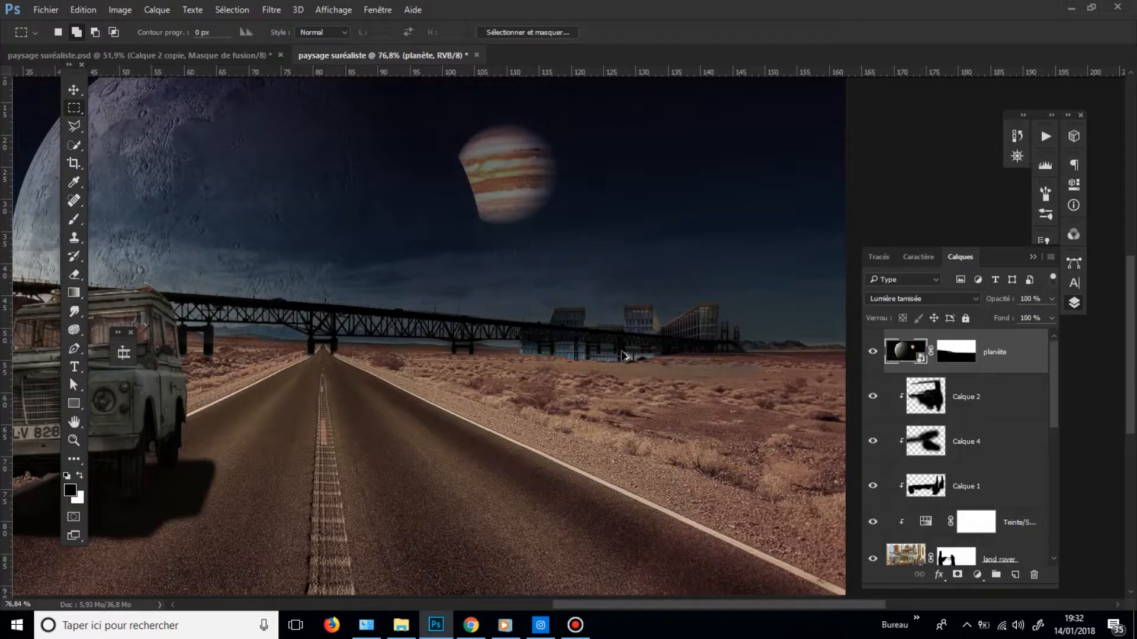
drag(611, 353, 537, 349)
key(ctrl+z)
- Reselect the ville layer and duplicate the buildings four times leftward along the horizon behind the bridge
scroll(944, 391, down, 5)
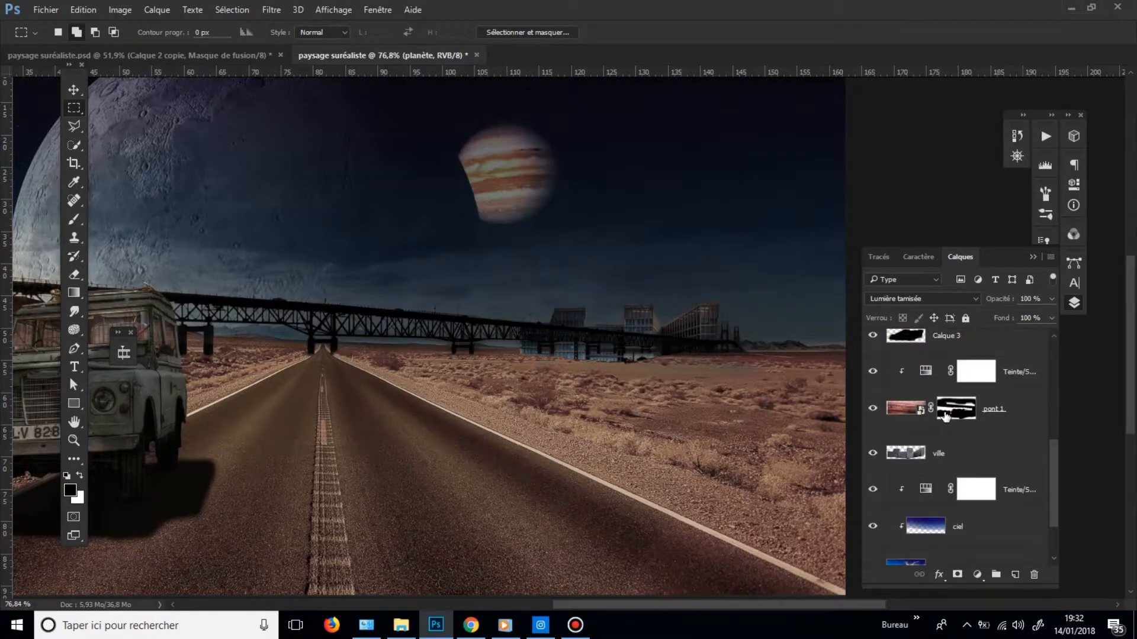
scroll(945, 408, down, 2)
click(939, 379)
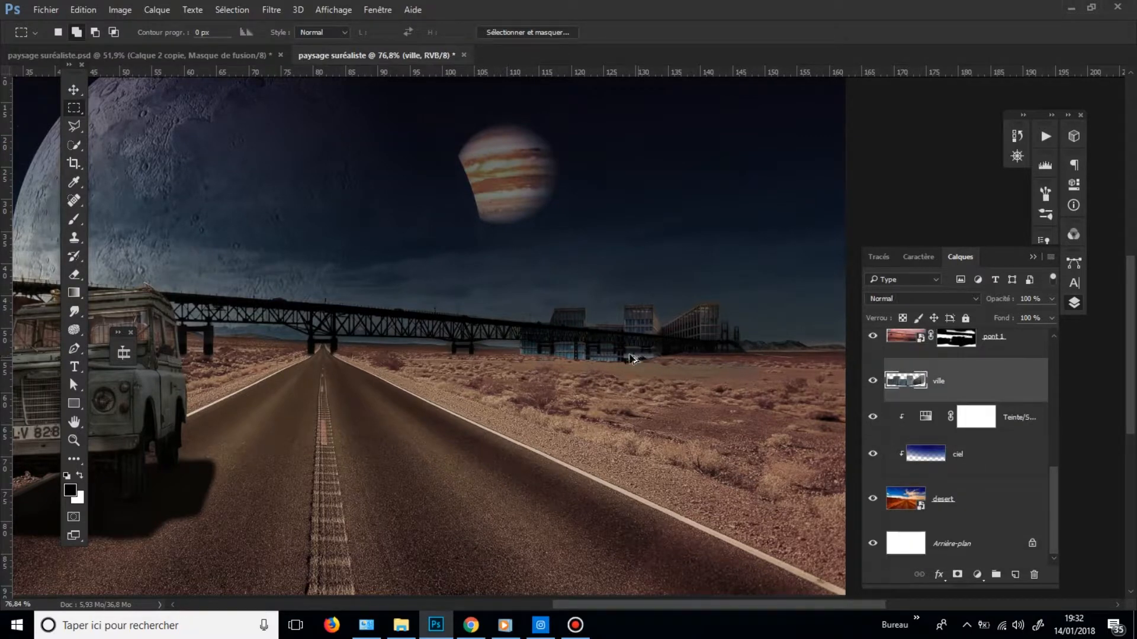
drag(635, 352, 499, 353)
mouse_move(428, 348)
mouse_down()
mouse_move(495, 343)
mouse_move(407, 340)
mouse_move(543, 366)
mouse_move(394, 351)
mouse_move(422, 360)
mouse_move(422, 348)
mouse_move(413, 353)
mouse_up()
mouse_move(411, 349)
mouse_down()
mouse_move(264, 323)
mouse_move(413, 334)
mouse_up()
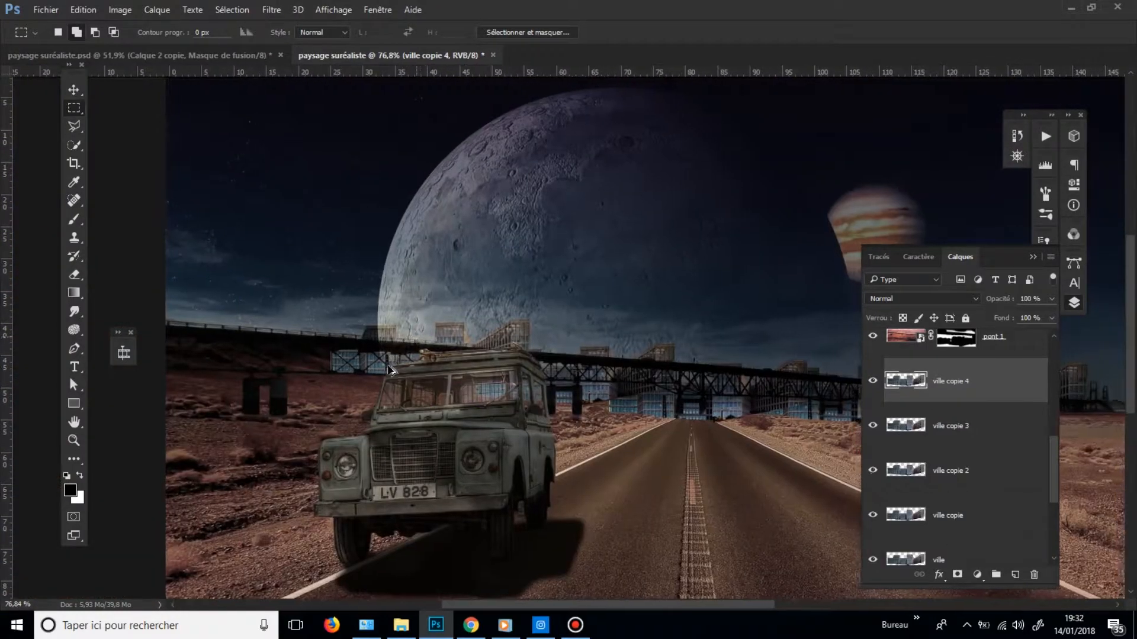
- Select the ville layer and its four copies, try grouping them, and undo the grouping
drag(659, 393, 629, 393)
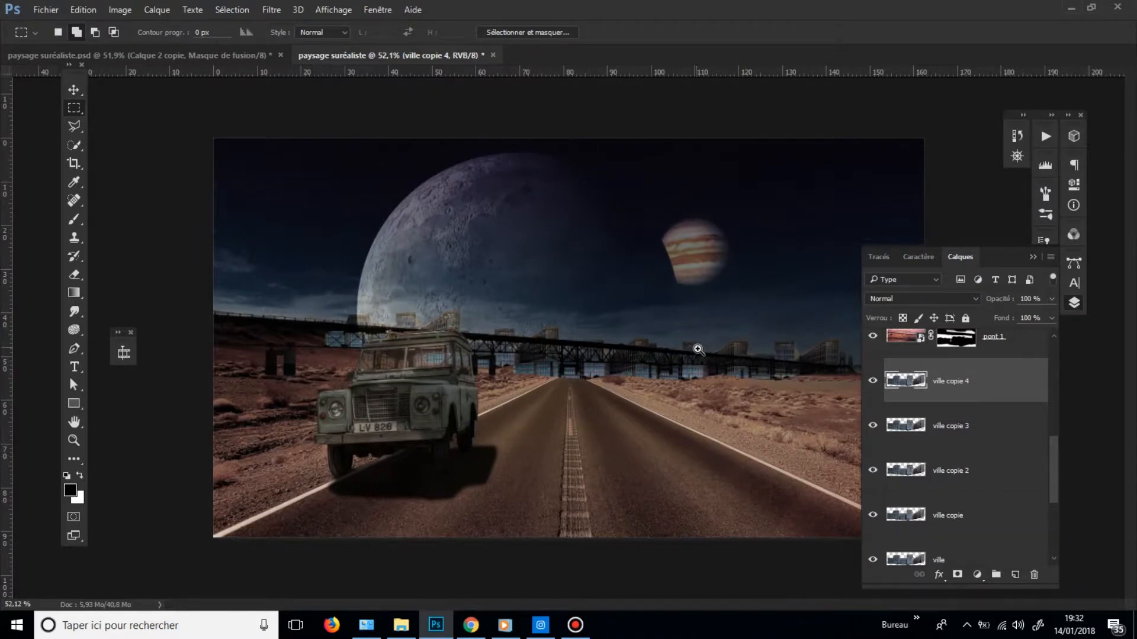
drag(698, 349, 712, 370)
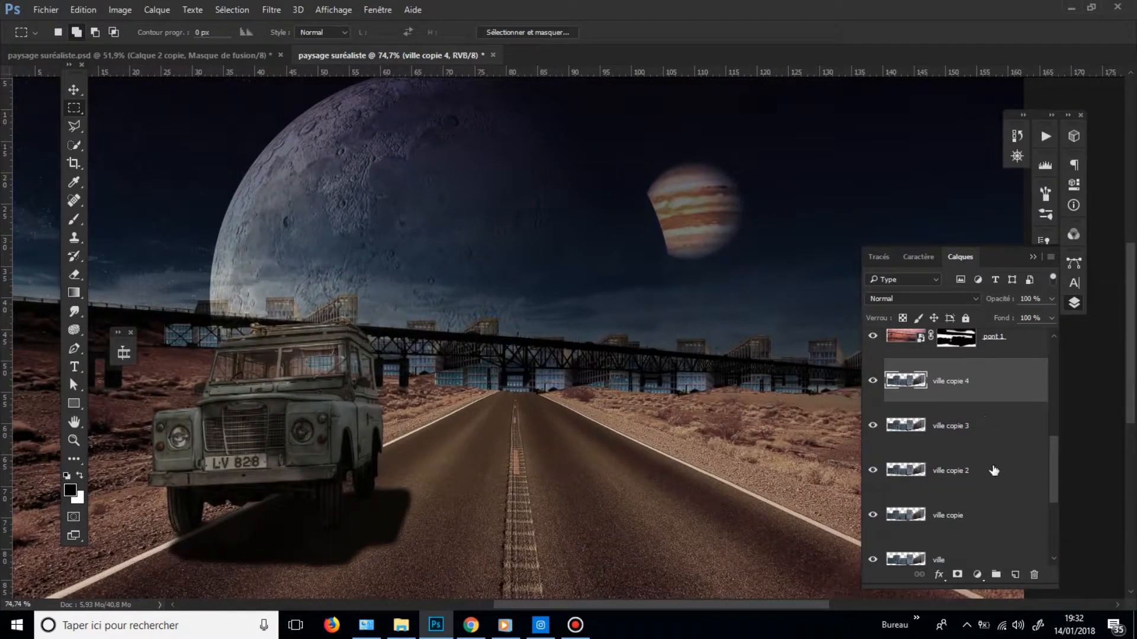
scroll(994, 471, down, 3)
shift+click(965, 426)
key(ctrl+g)
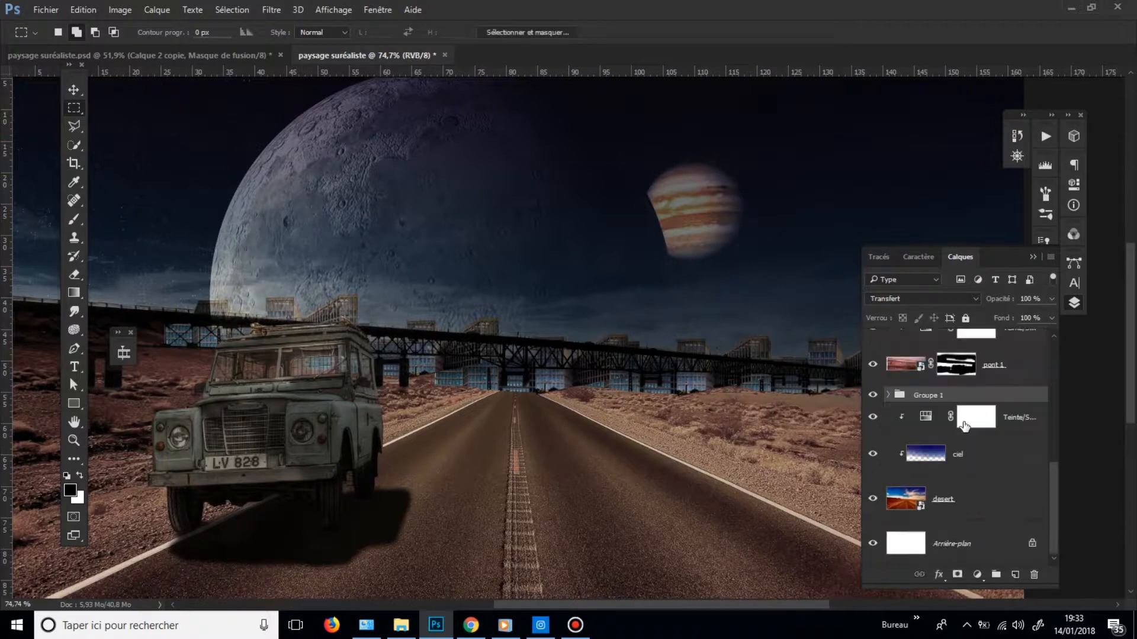
key(ctrl+z)
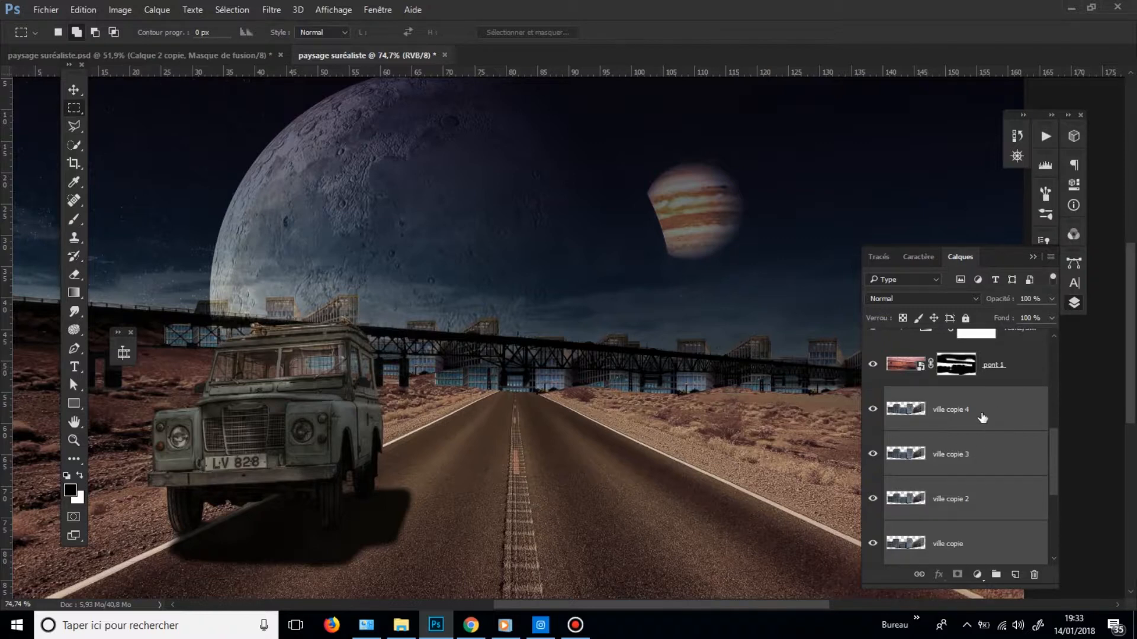
scroll(983, 438, down, 4)
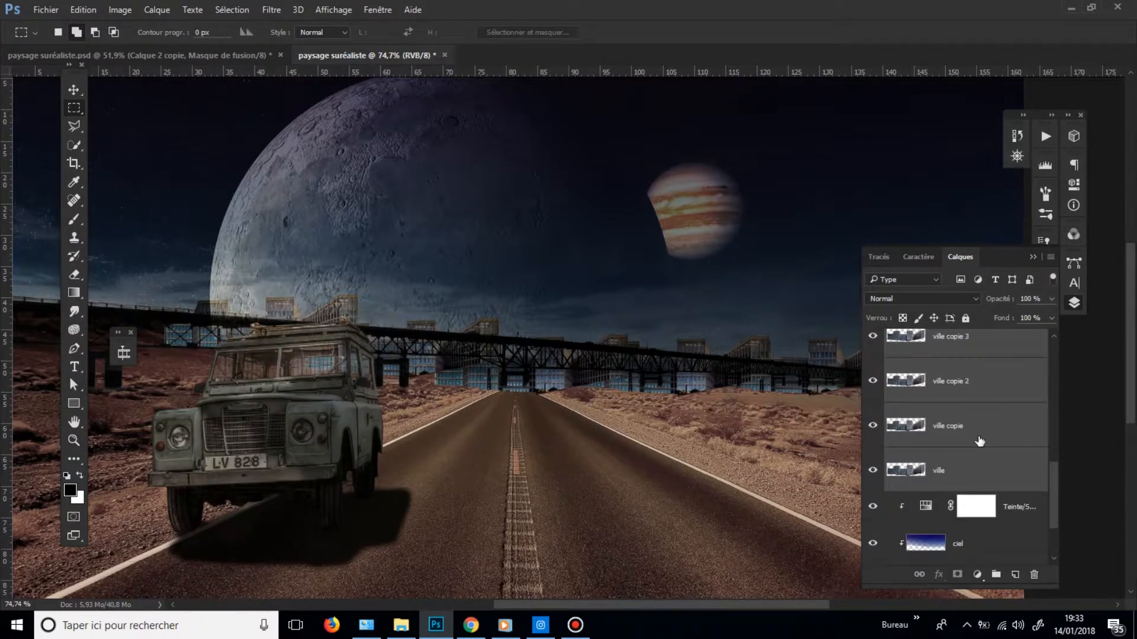
- Group the selected ville layers under the name immeuble and lower the group's opacity to 0%
key(ctrl+g)
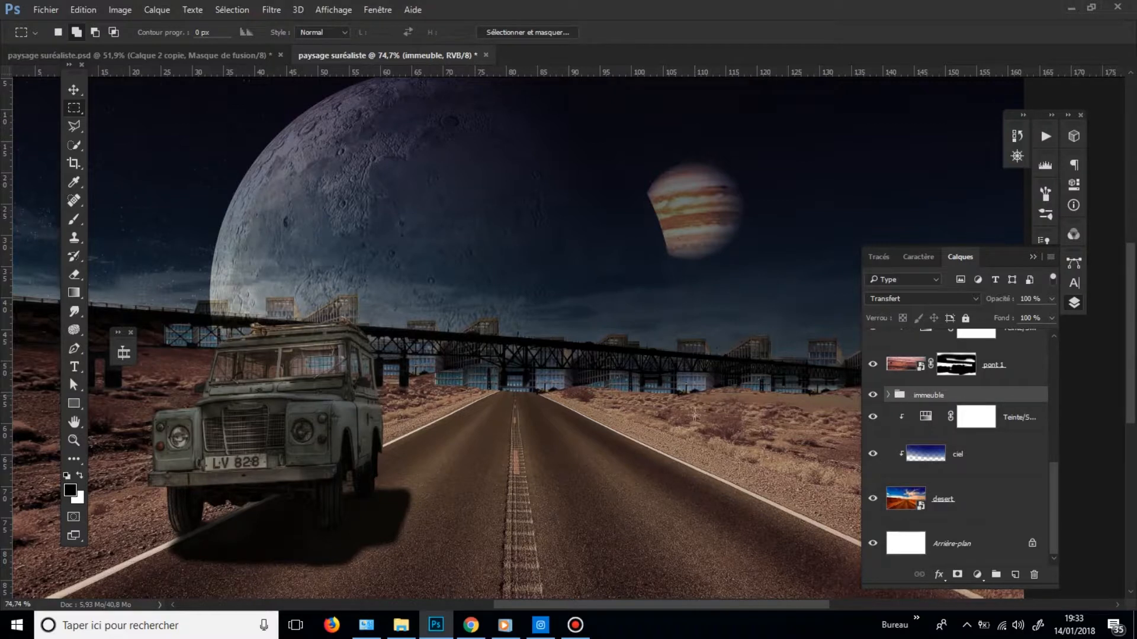
click(1051, 300)
drag(1050, 316, 881, 318)
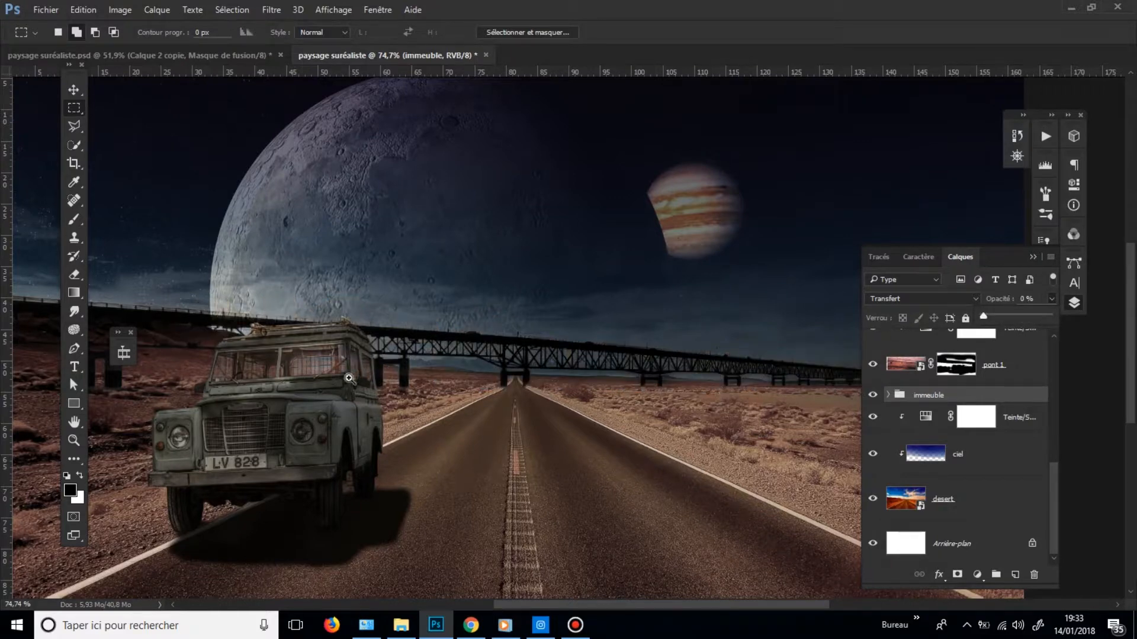
- Add a layer mask to the immeuble group and set a hard brush of 45 px for masking
drag(263, 353, 932, 544)
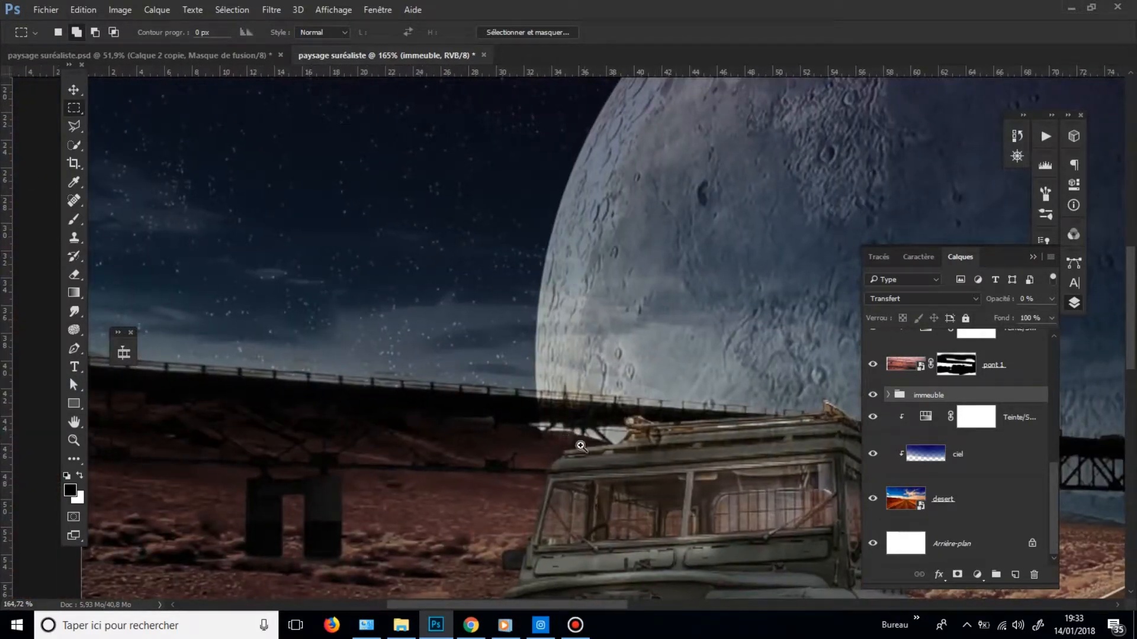
drag(580, 445, 629, 454)
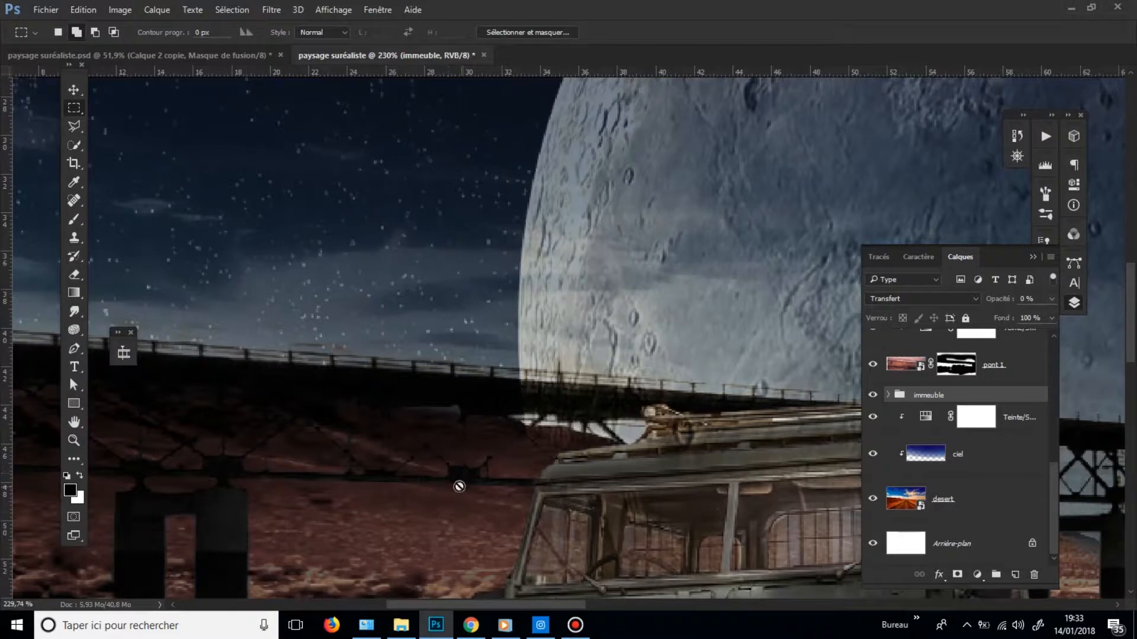
key(e)
key(b)
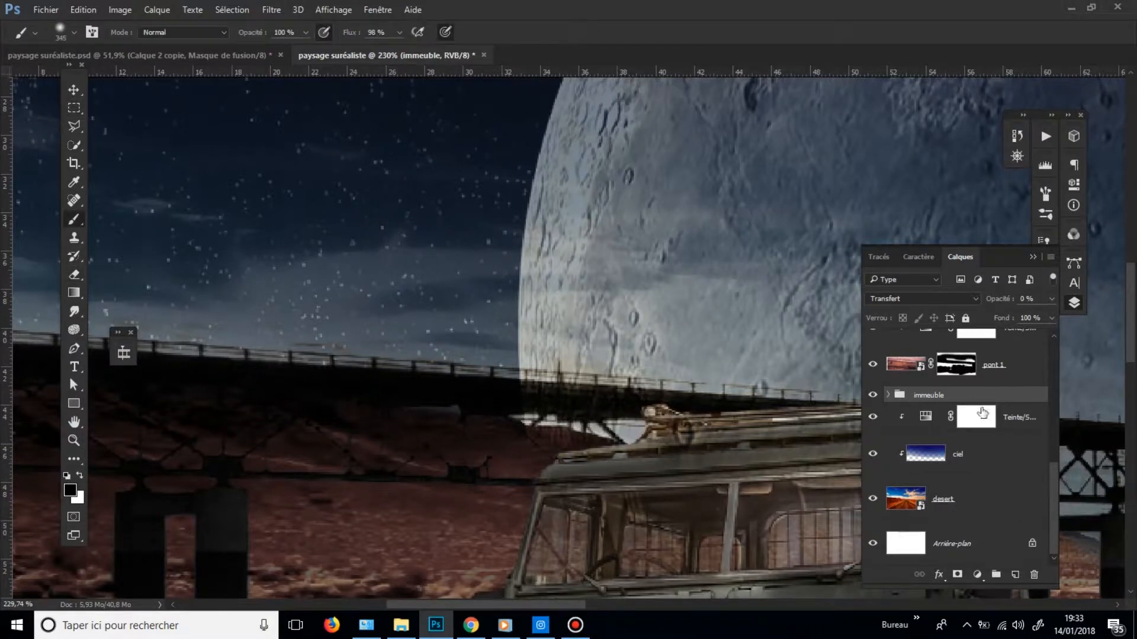
click(958, 575)
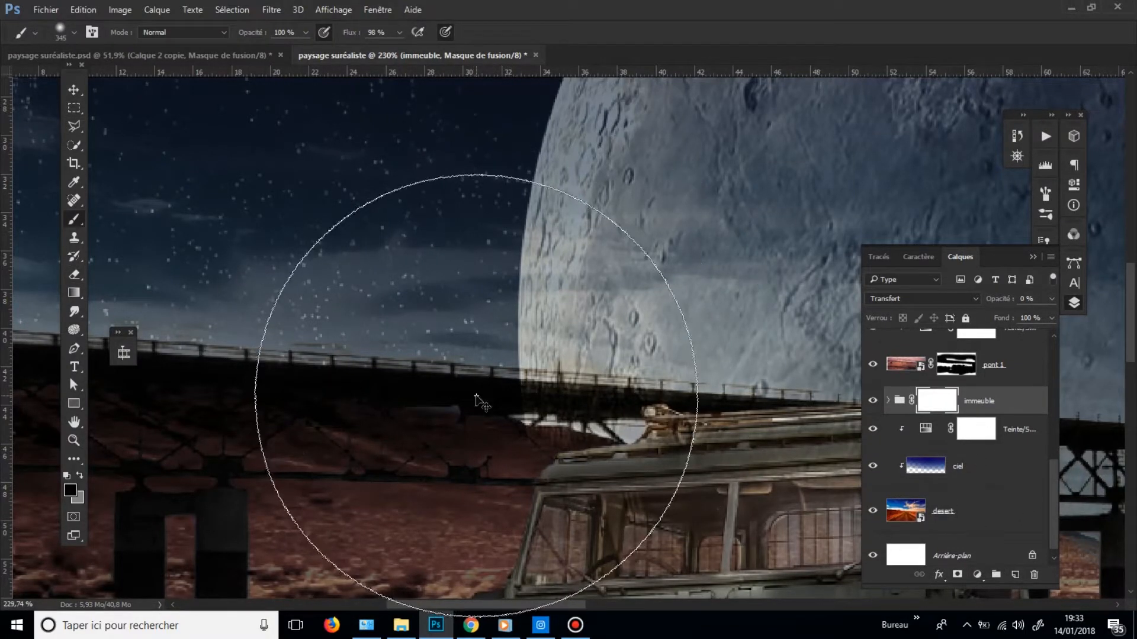
drag(457, 149, 460, 390)
mouse_move(574, 270)
mouse_down()
mouse_move(545, 282)
mouse_move(556, 282)
mouse_up()
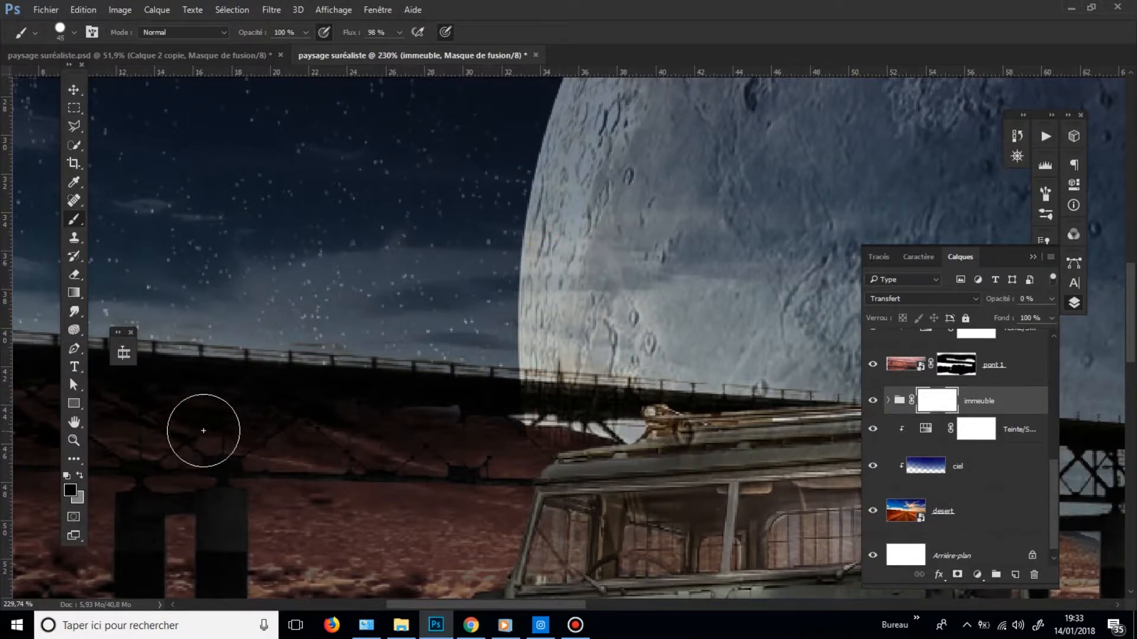
- Paint black on the immeuble mask over the desert ground below the horizon, from the Land Rover to the far end of the bridge
drag(503, 457, 595, 479)
drag(783, 505, 339, 379)
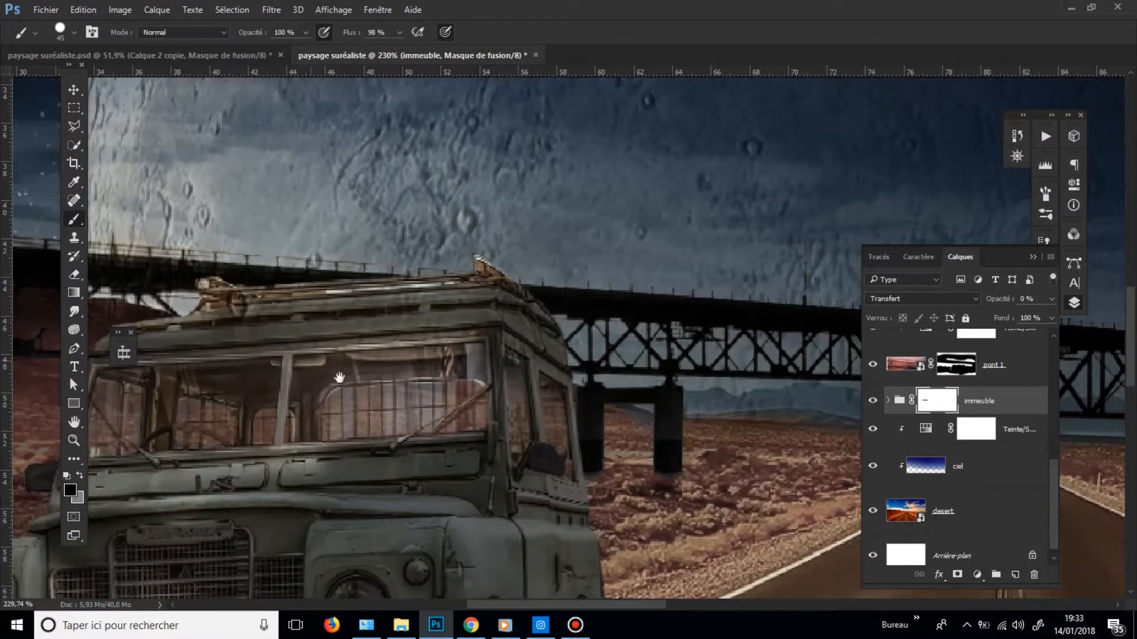
mouse_move(549, 432)
mouse_down()
mouse_move(563, 421)
mouse_move(632, 446)
mouse_up()
drag(805, 441, 631, 465)
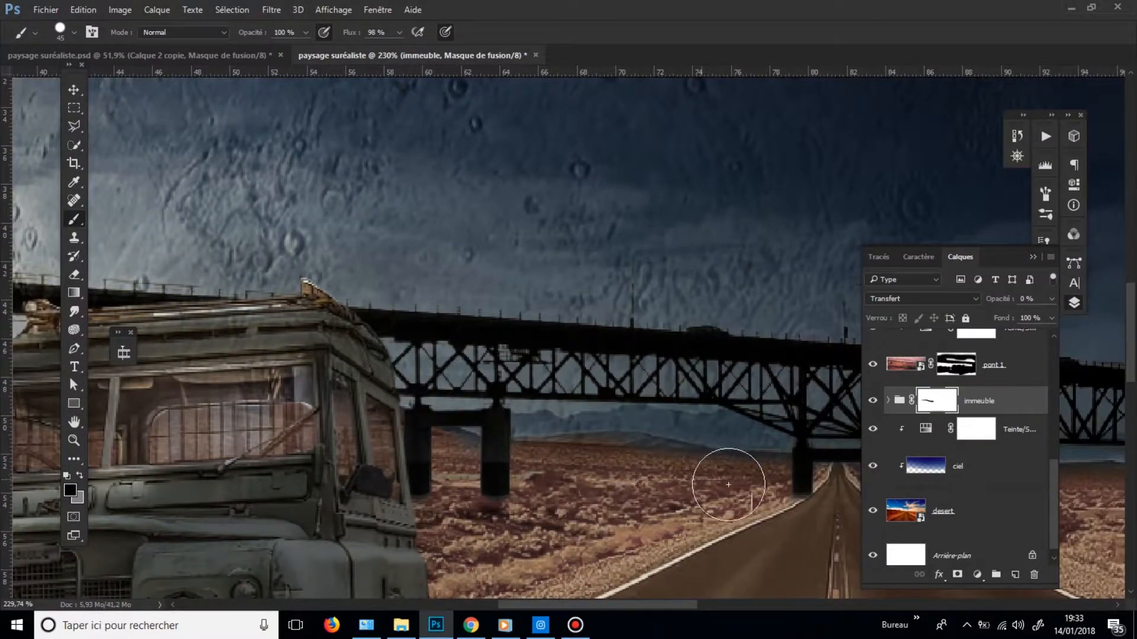
drag(801, 469, 320, 479)
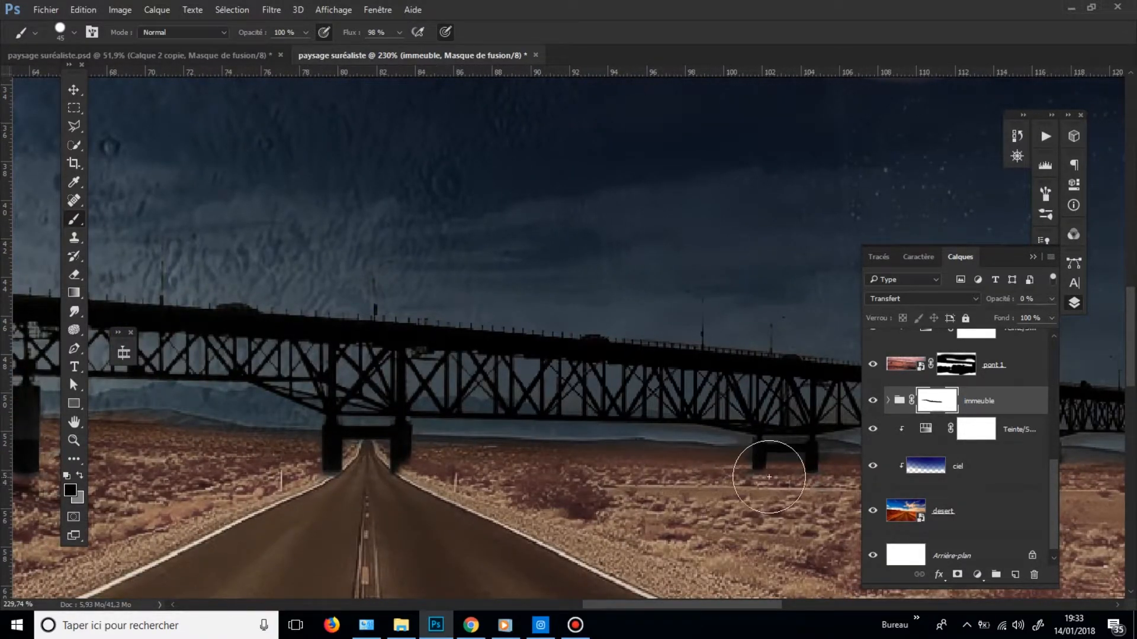
drag(817, 462, 464, 482)
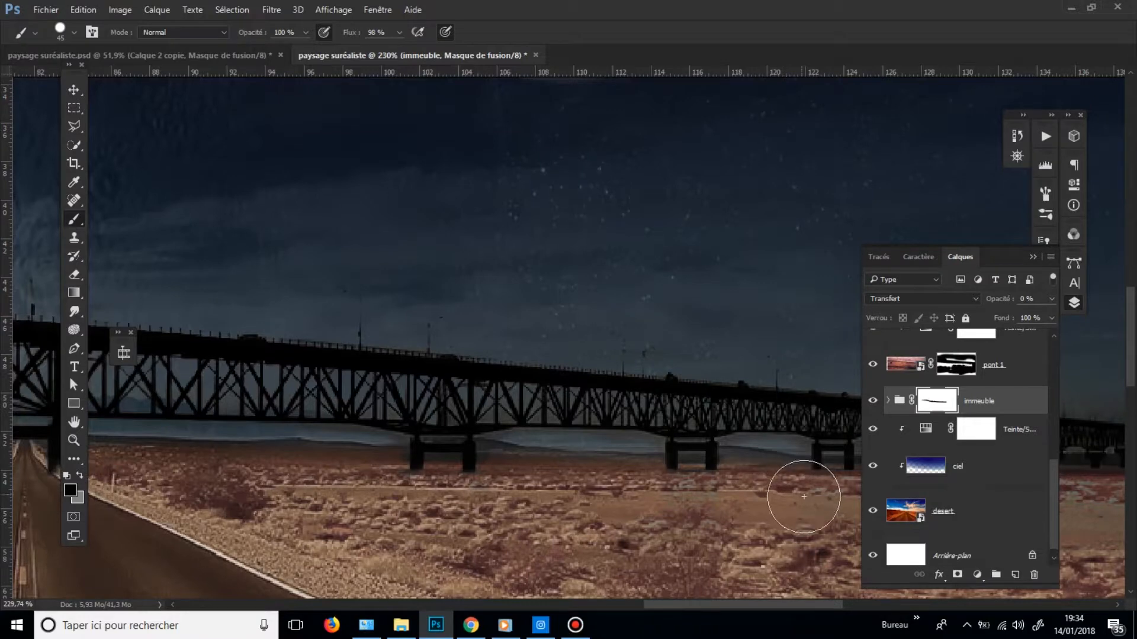
drag(561, 489, 162, 487)
mouse_move(431, 488)
mouse_down()
mouse_move(644, 466)
mouse_move(606, 489)
mouse_up()
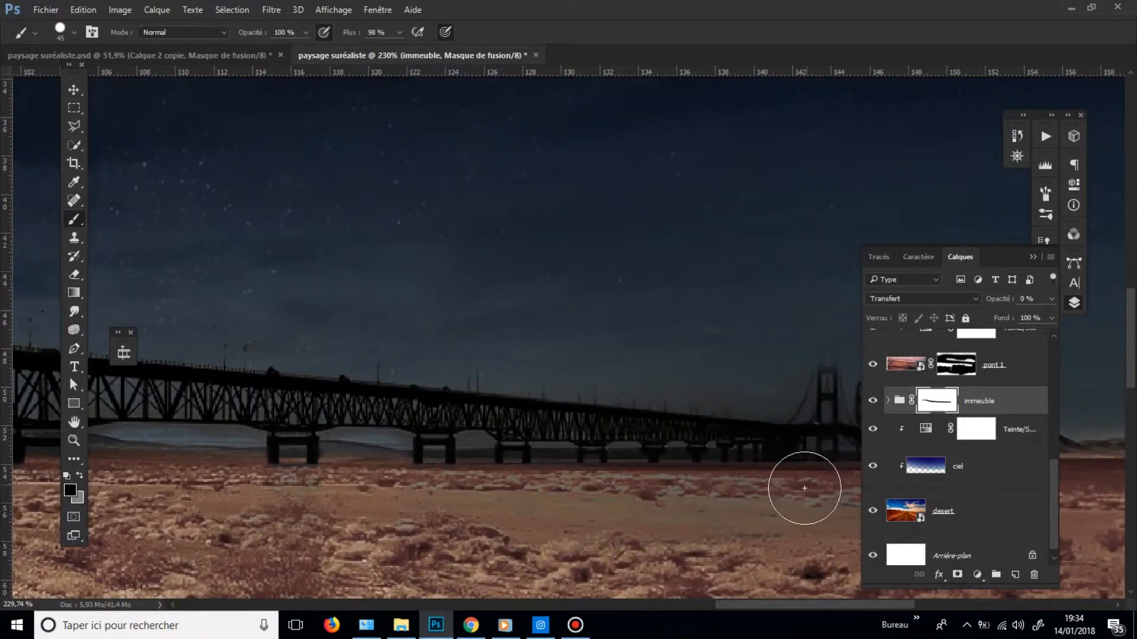
drag(509, 502, 169, 502)
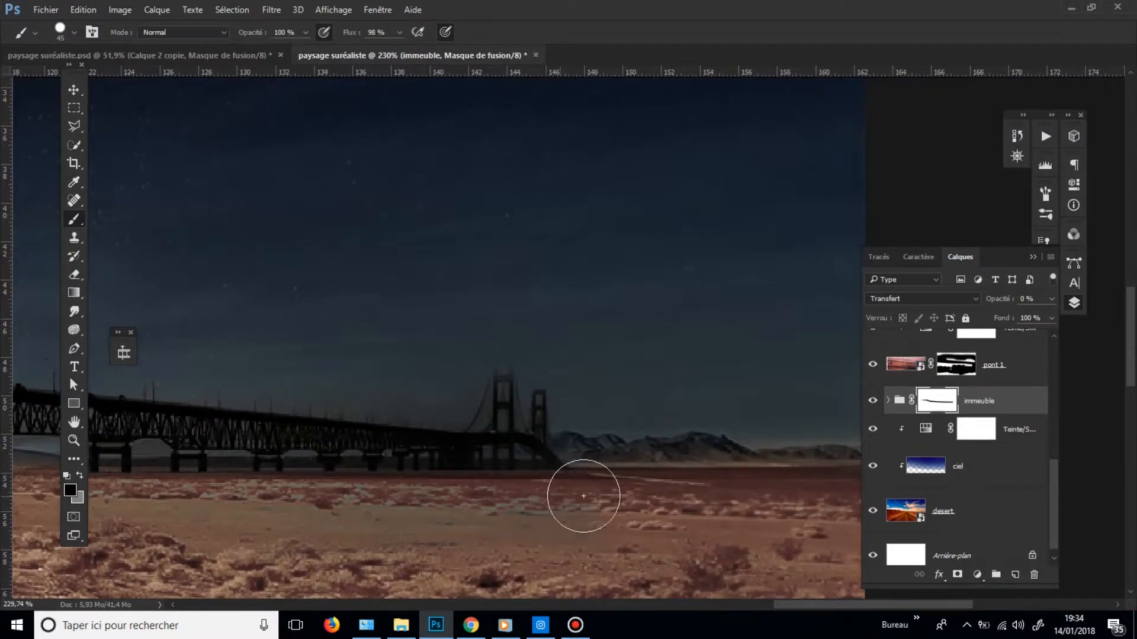
- Restore the immeuble group's opacity to 100%
key(ctrl+0)
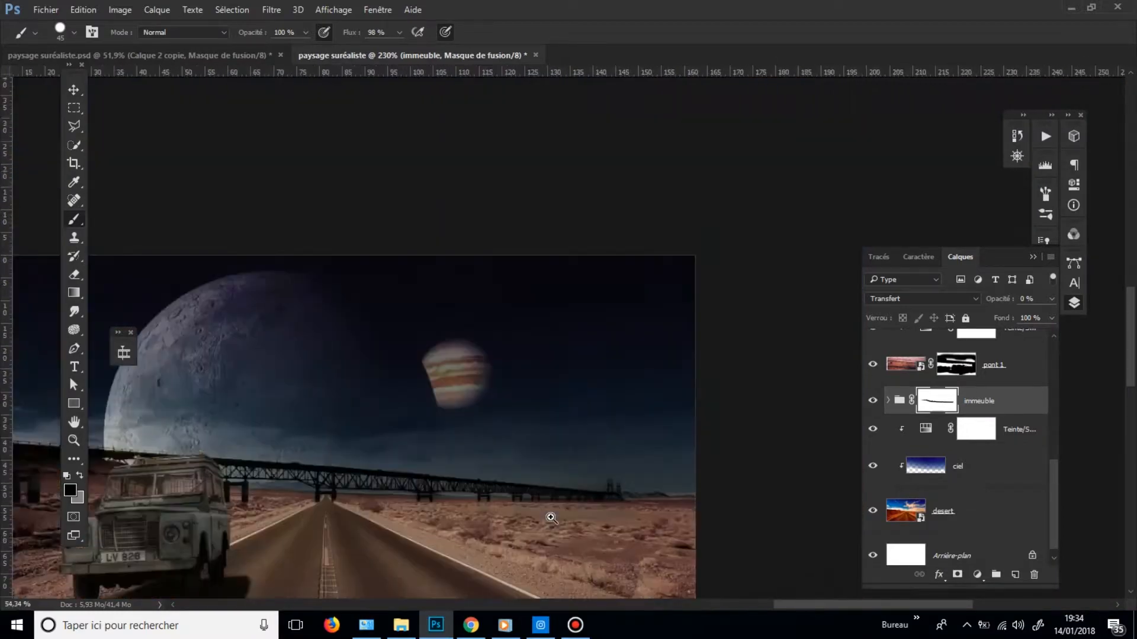
click(1049, 299)
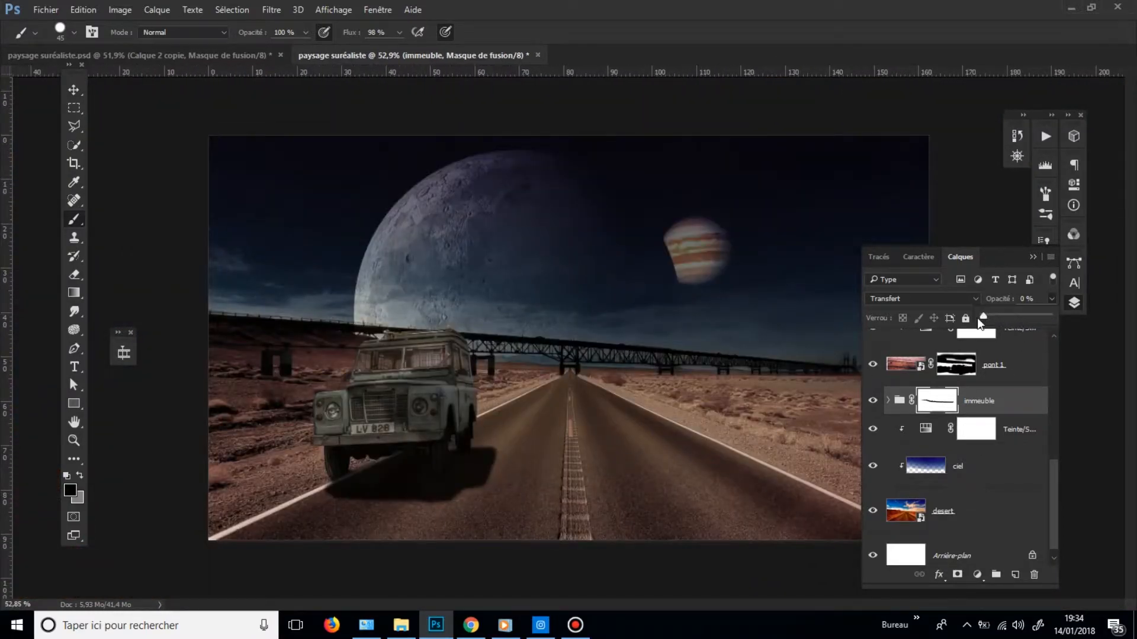
drag(1061, 329, 1107, 327)
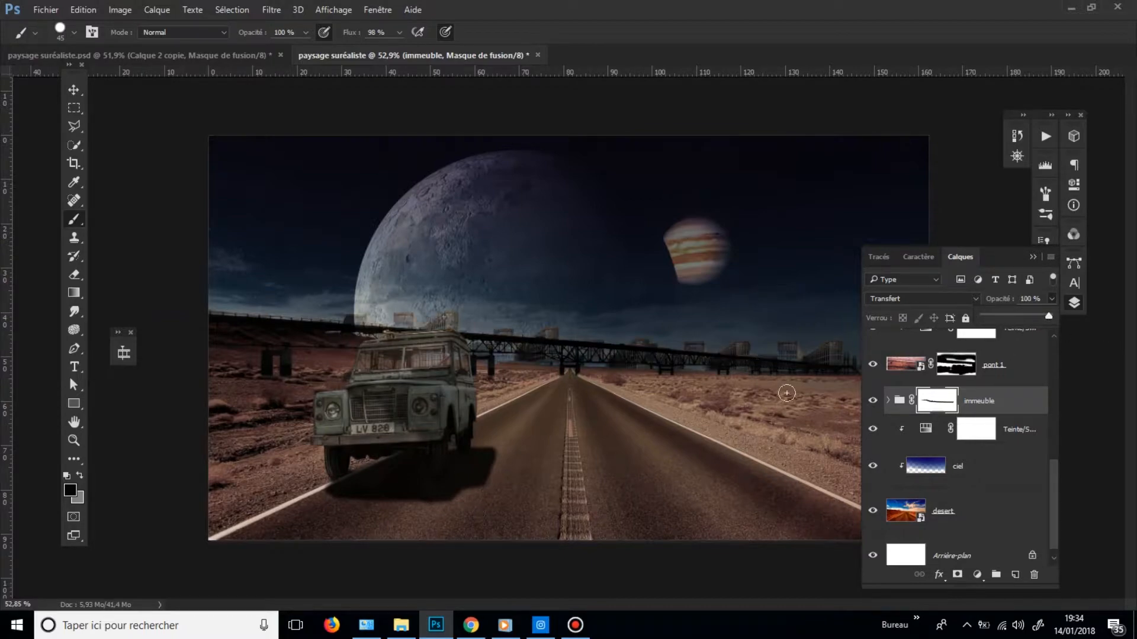
- Mask out the buildings overlapping the Land Rover on the immeuble mask with a 67 px brush
drag(625, 380, 705, 375)
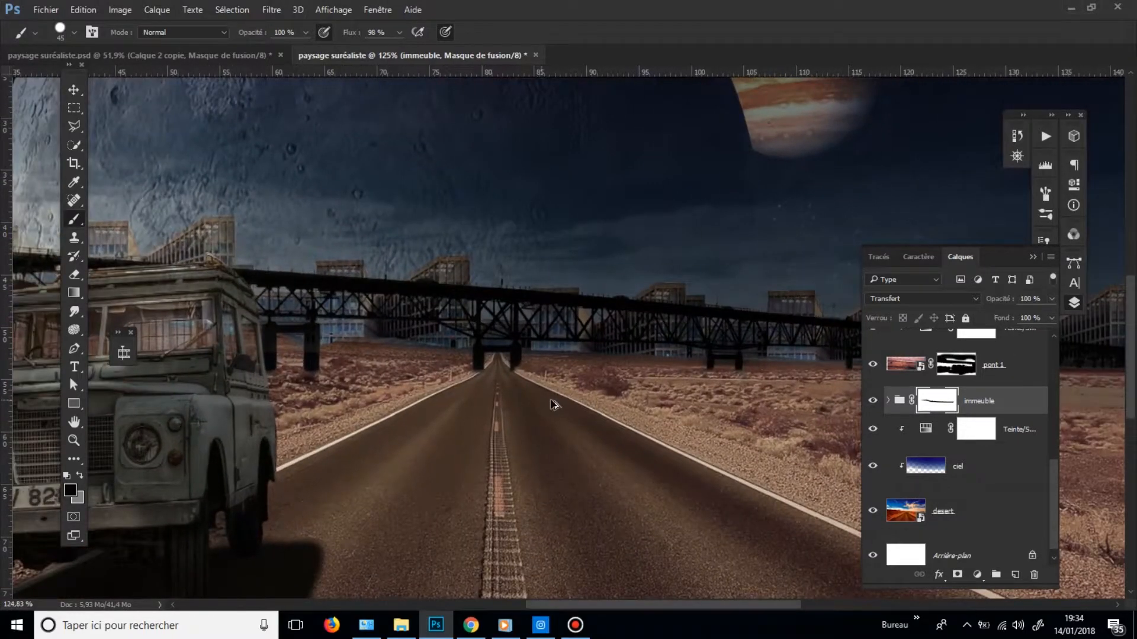
drag(554, 399, 579, 406)
drag(379, 364, 556, 406)
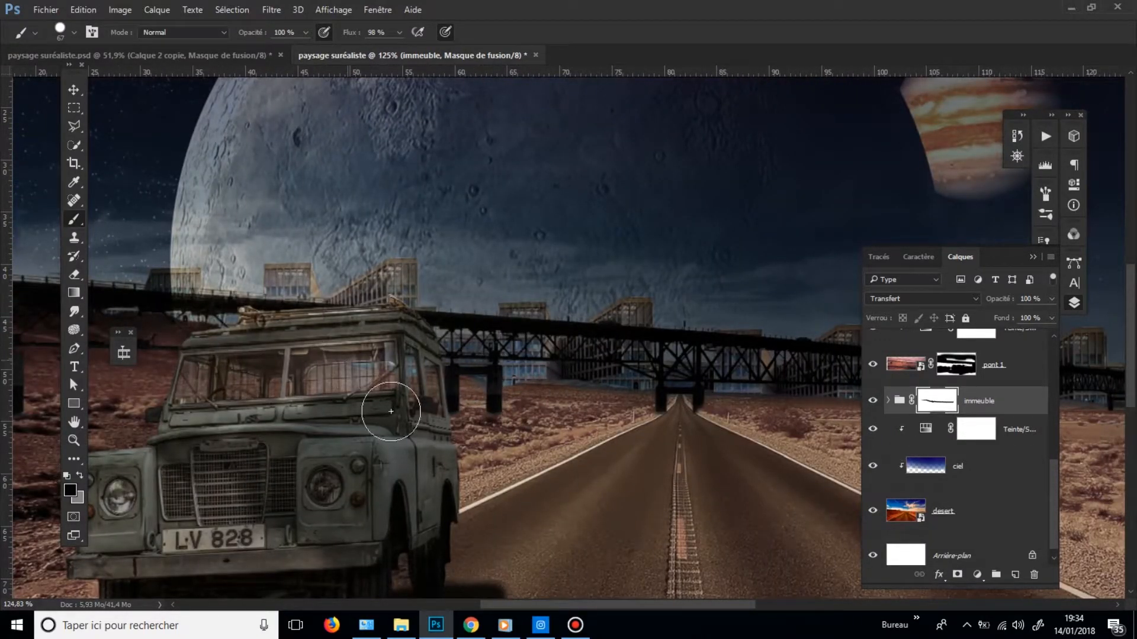
mouse_move(498, 361)
mouse_down()
mouse_move(503, 414)
mouse_move(422, 372)
mouse_up()
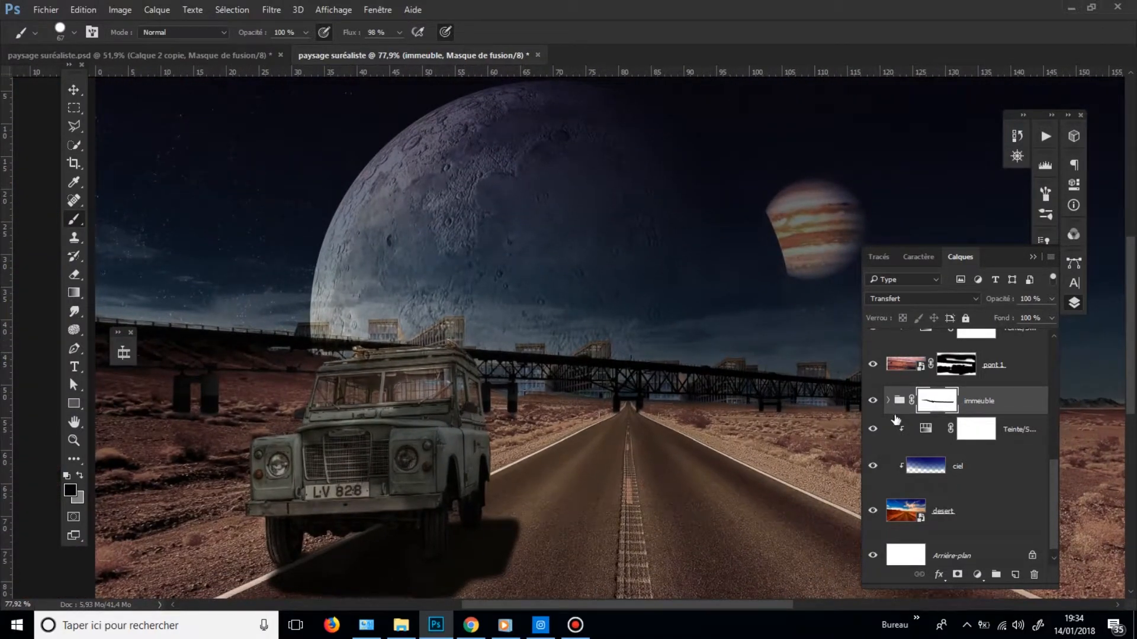
- Move the planète layer directly below the immeuble group in the layer stack
scroll(996, 437, up, 5)
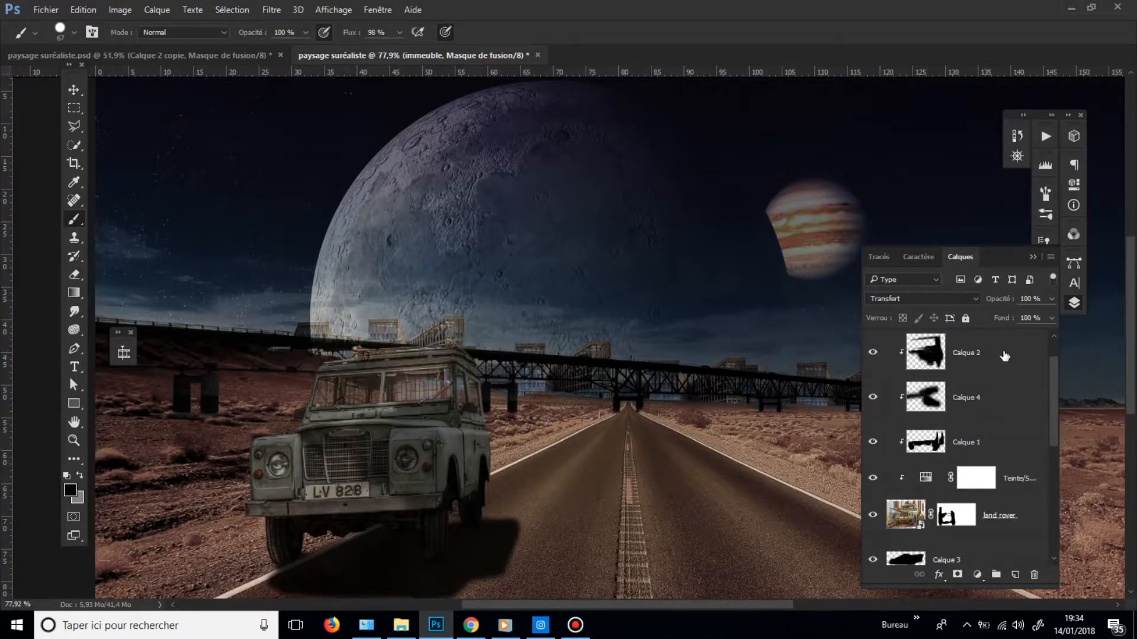
scroll(1004, 355, up, 1)
drag(1001, 361, 974, 404)
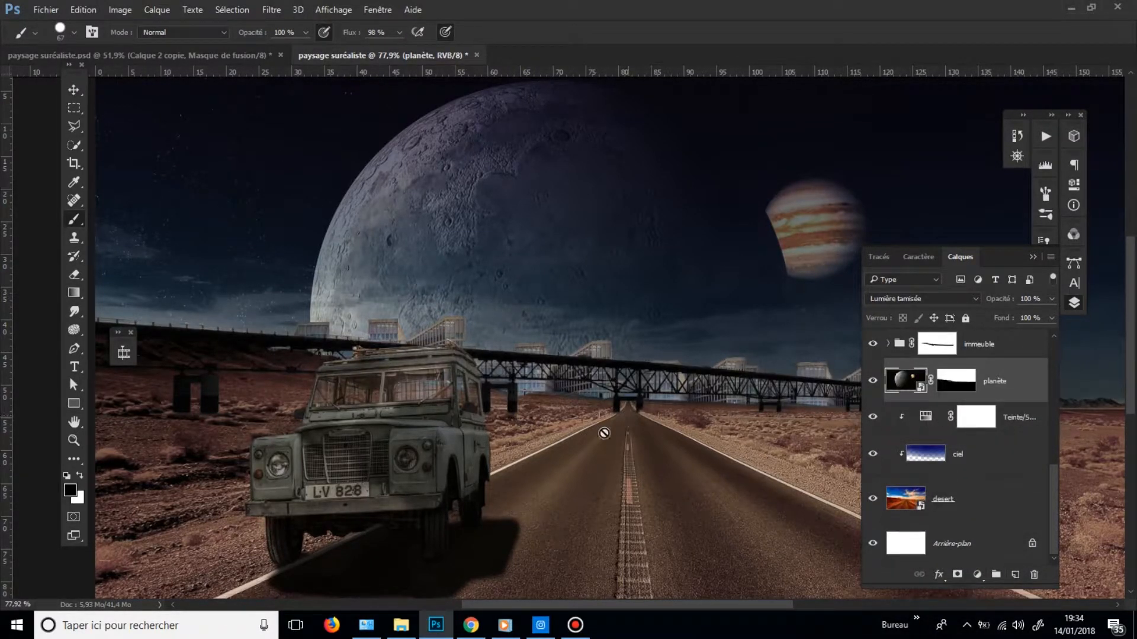
scroll(667, 396, down, 5)
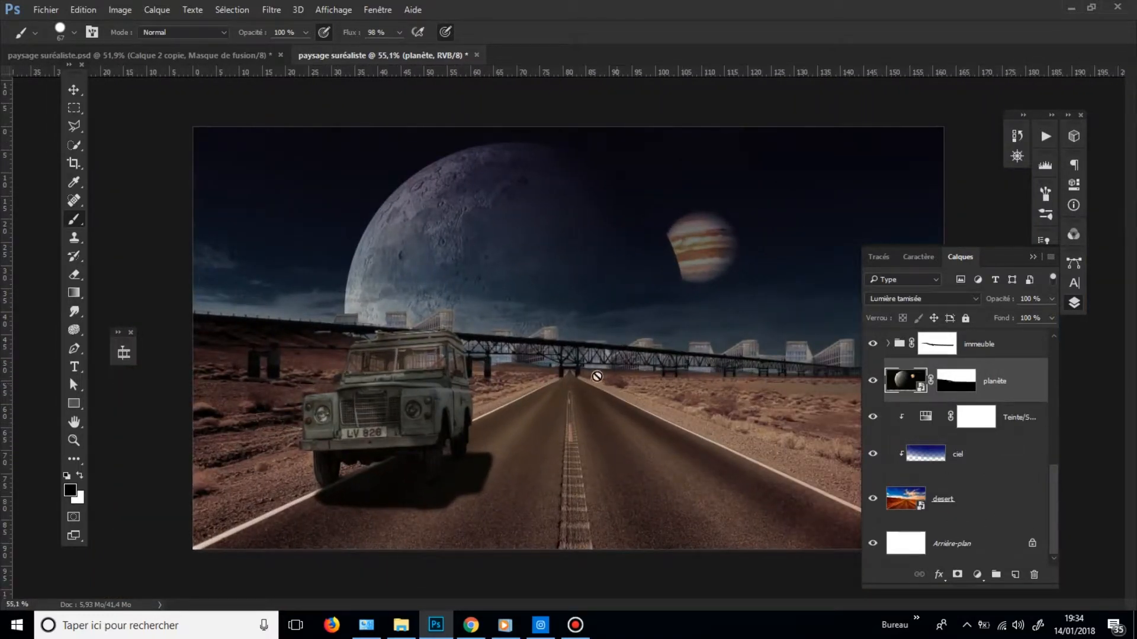
scroll(608, 369, down, 2)
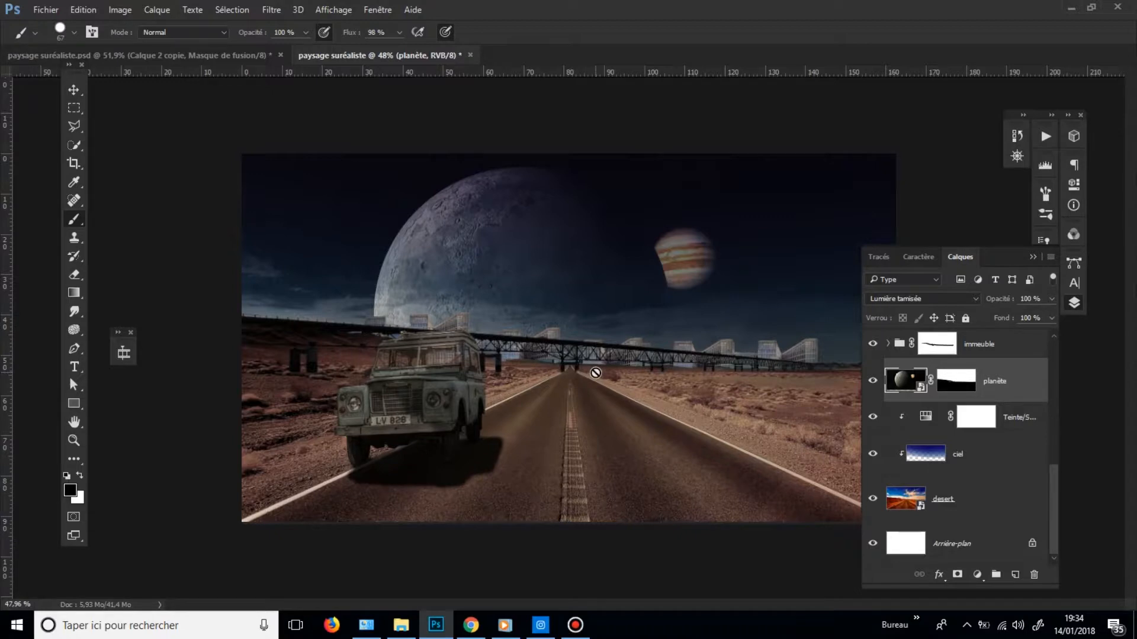
- Reselect the immeuble mask and make a rectangular selection between the two bridge pillars that flank the road
drag(559, 348, 663, 344)
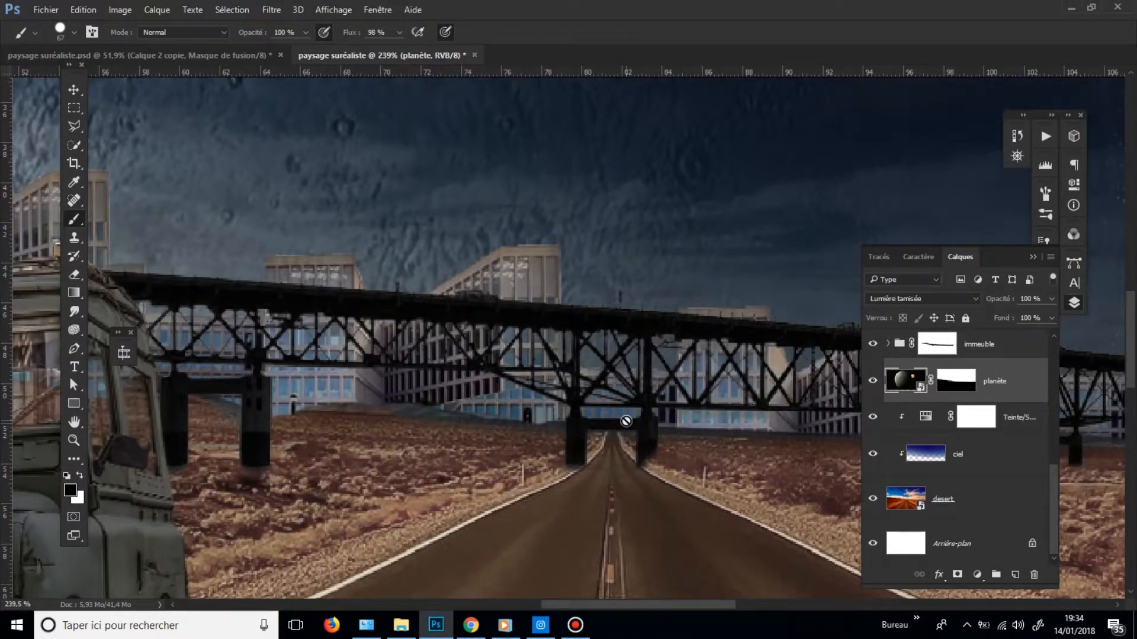
scroll(1006, 439, up, 3)
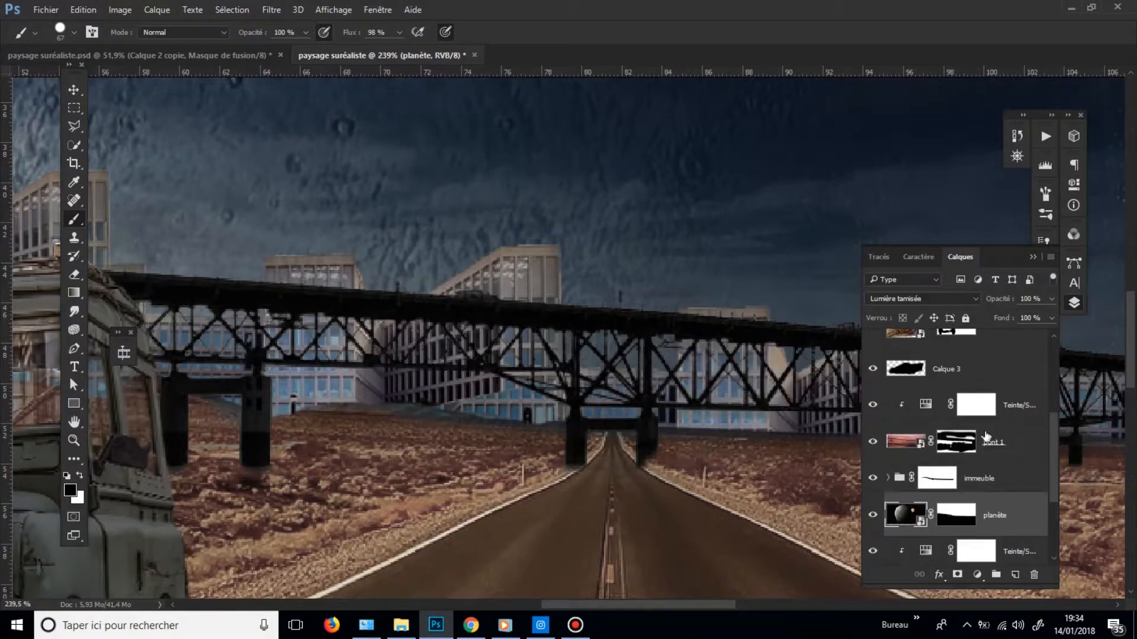
click(941, 484)
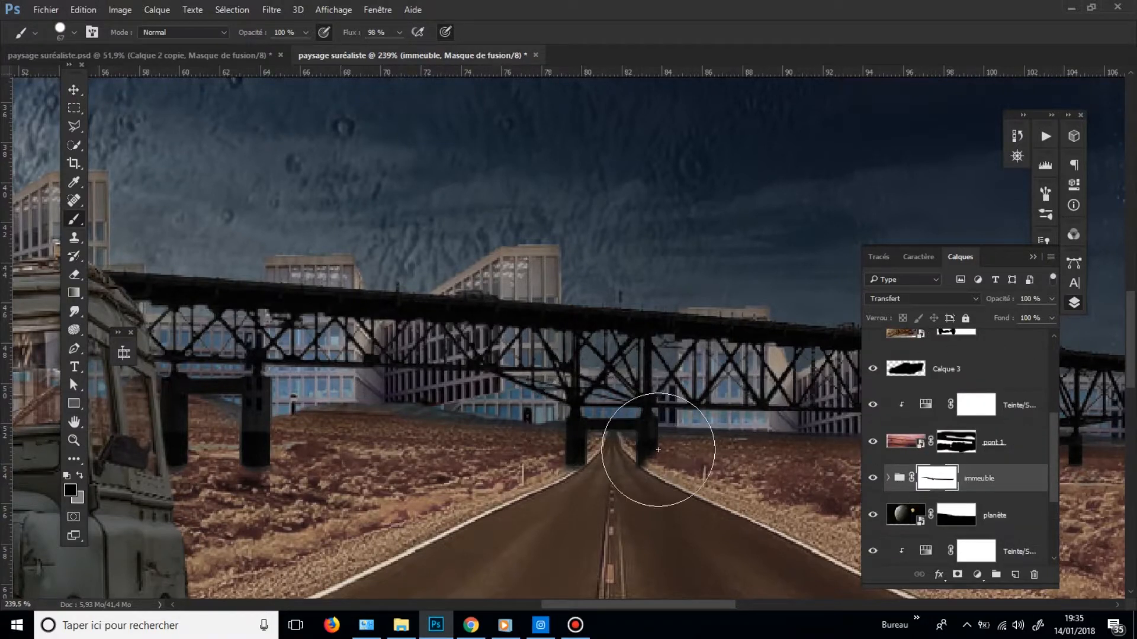
mouse_move(629, 447)
mouse_down()
mouse_move(607, 457)
mouse_move(710, 462)
mouse_up()
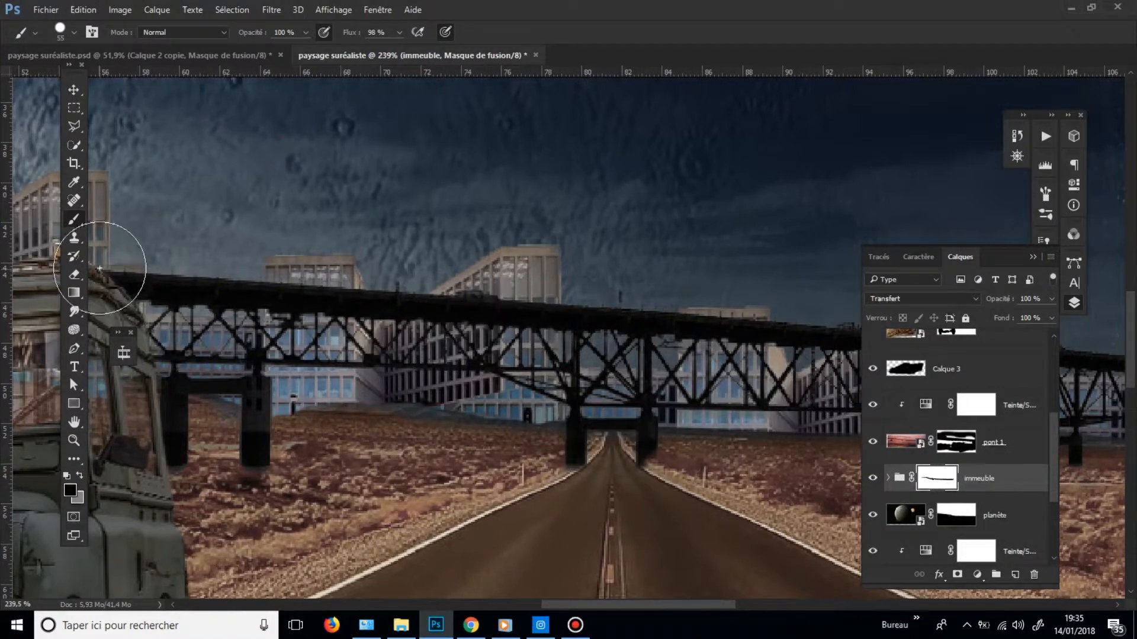
drag(599, 339, 591, 342)
drag(610, 400, 597, 406)
key(m)
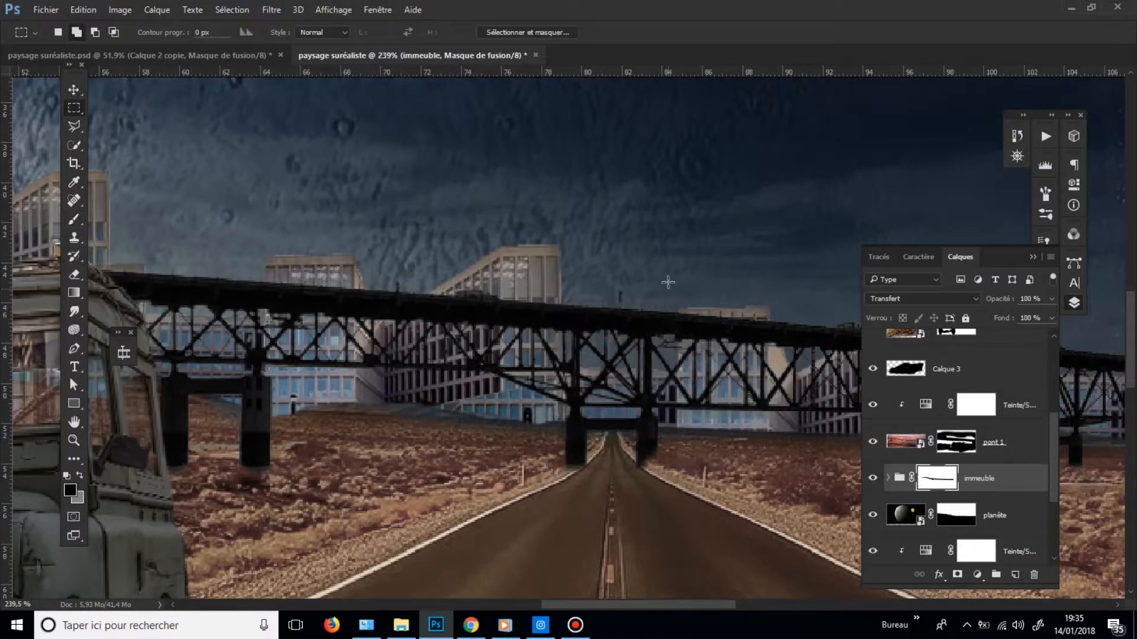
mouse_move(652, 279)
mouse_down()
mouse_move(699, 319)
mouse_move(595, 477)
mouse_move(580, 481)
mouse_up()
- Paint out the buildings inside the selection on the immeuble mask with a 29 px brush, and deselect
key(b)
mouse_move(632, 392)
mouse_down()
mouse_move(593, 316)
mouse_move(614, 324)
mouse_up()
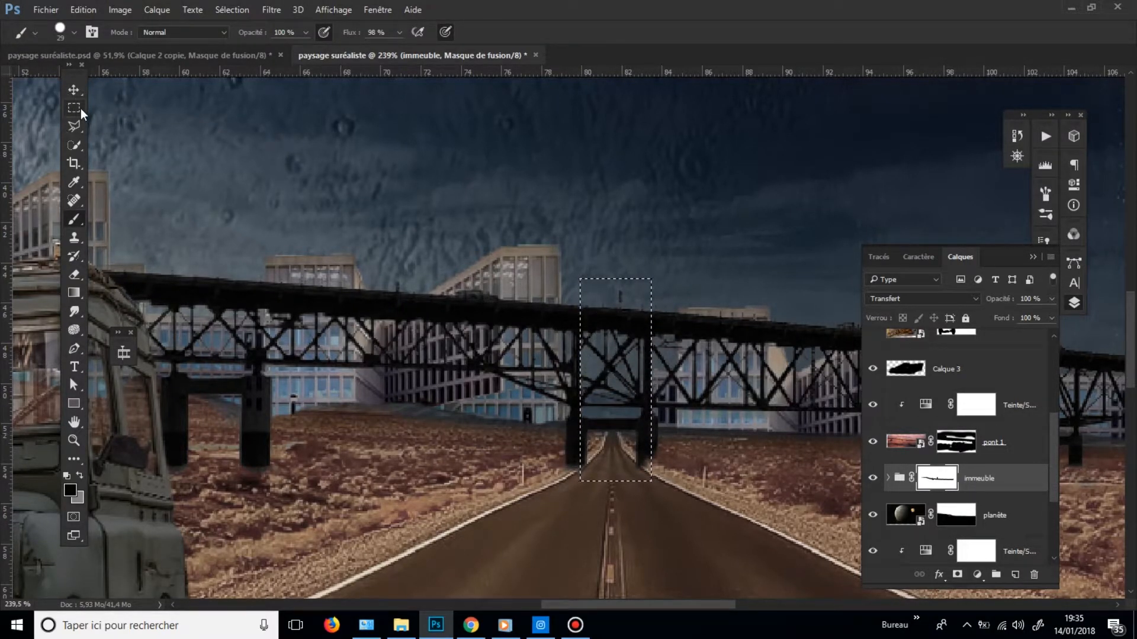
mouse_move(619, 444)
mouse_down()
mouse_move(605, 491)
mouse_move(599, 429)
mouse_up()
key(d)
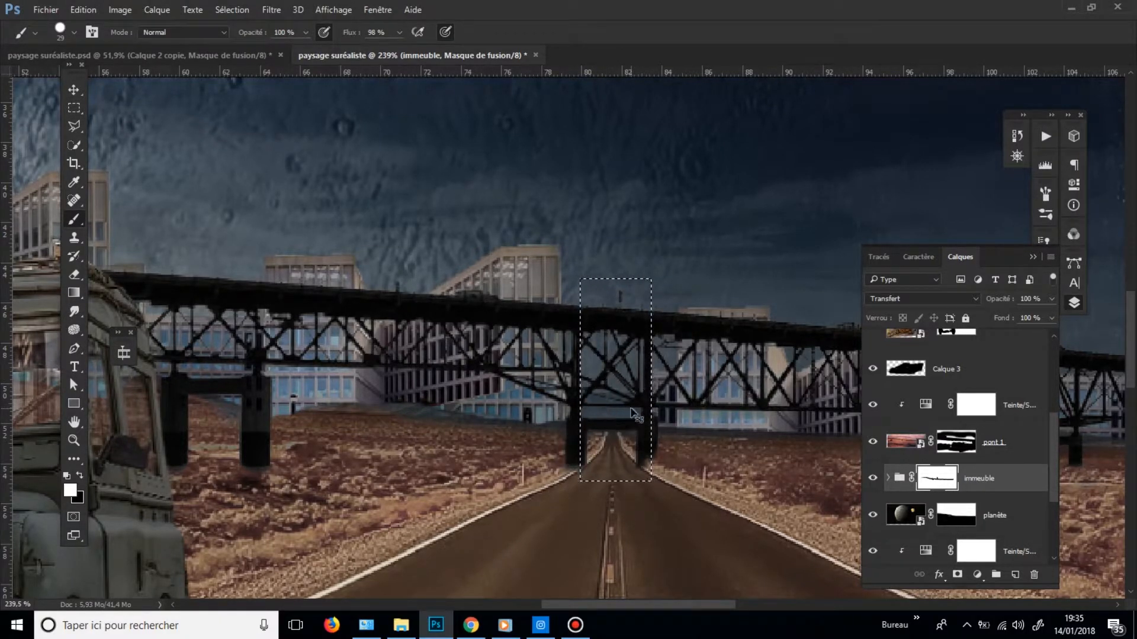
key(ctrl+d)
- Add a Niveaux (Levels) adjustment layer above the immeuble group and set its black input level to 20
drag(655, 389, 605, 395)
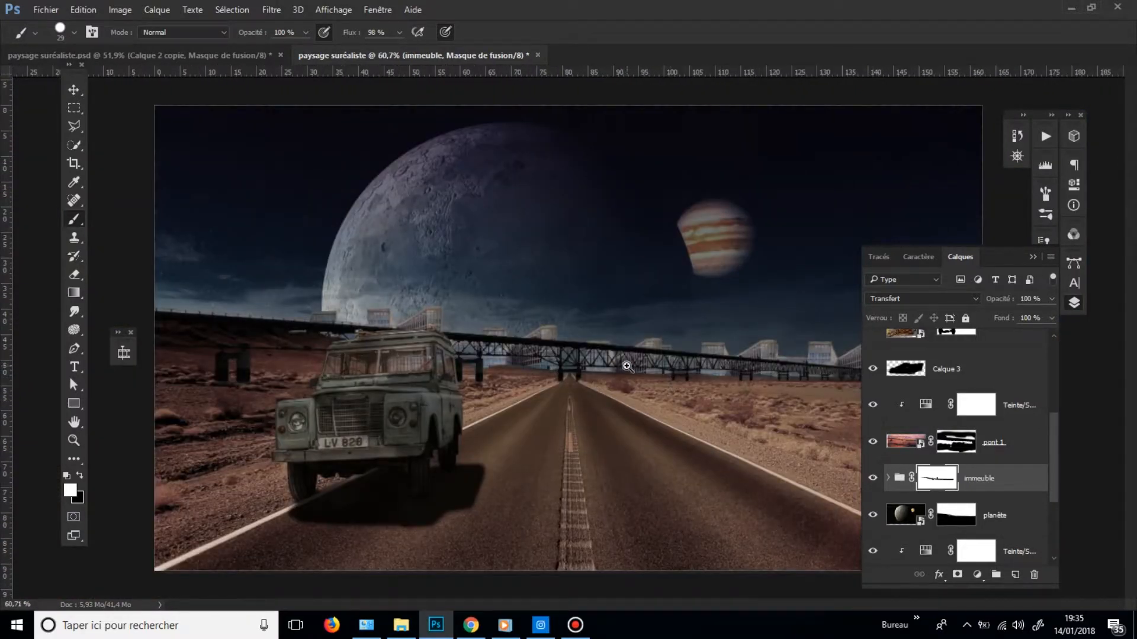
key(ctrl+plus)
drag(697, 384, 690, 385)
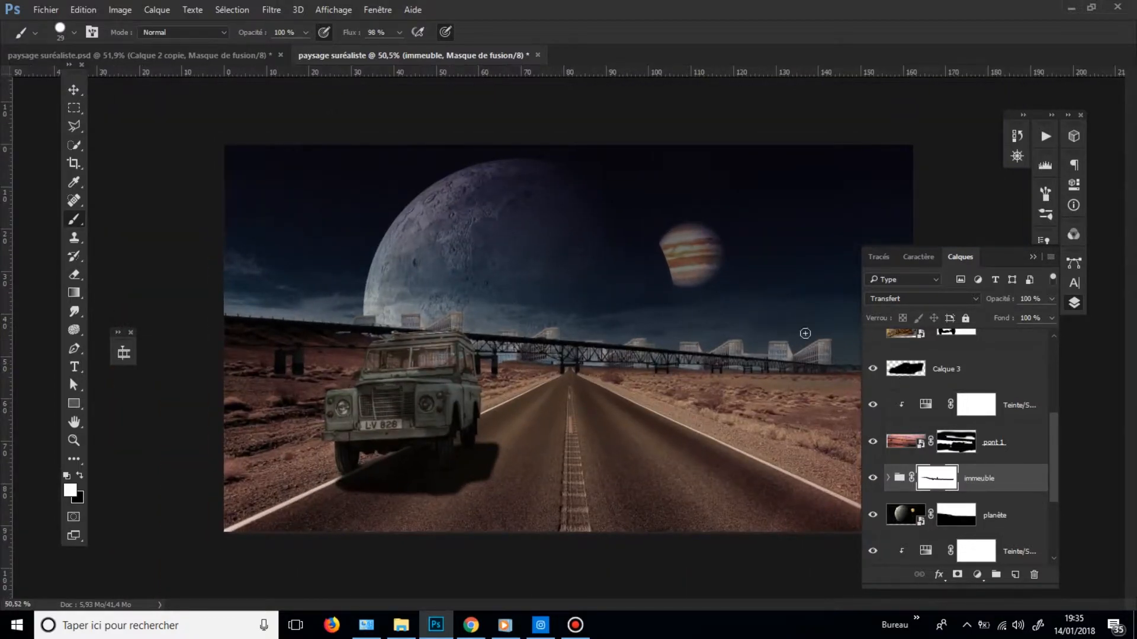
click(975, 576)
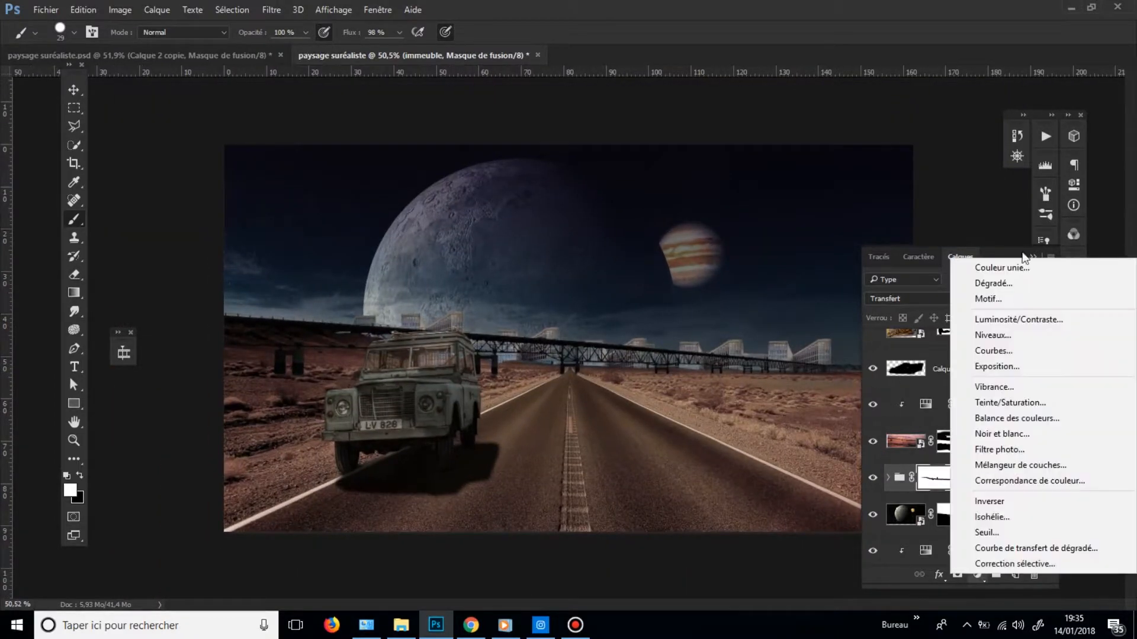
click(1001, 332)
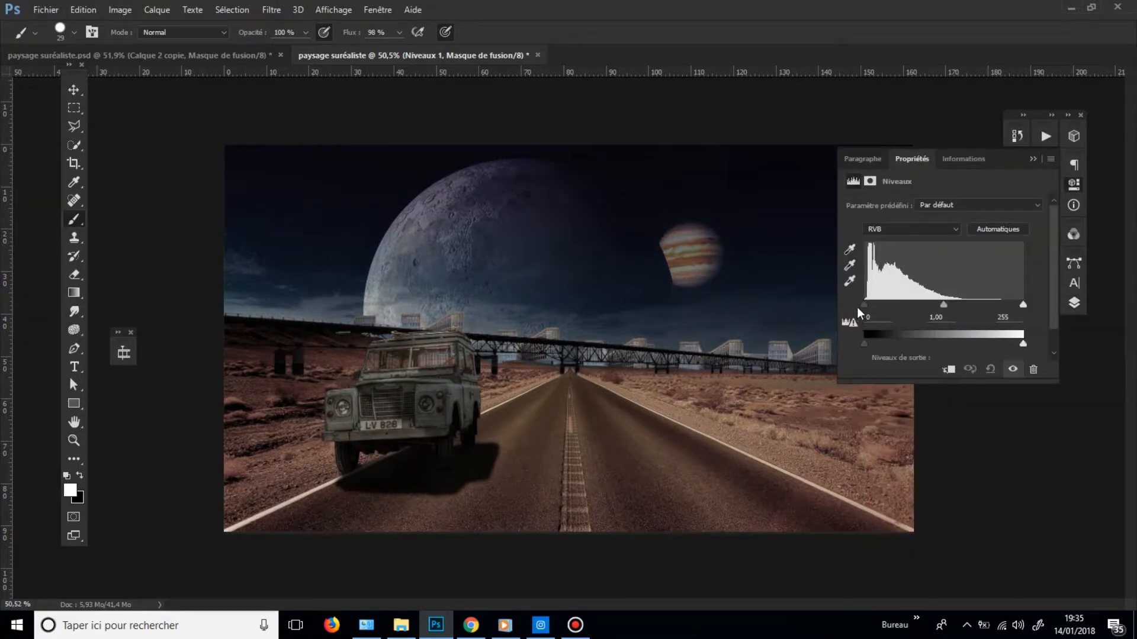
drag(865, 306, 880, 307)
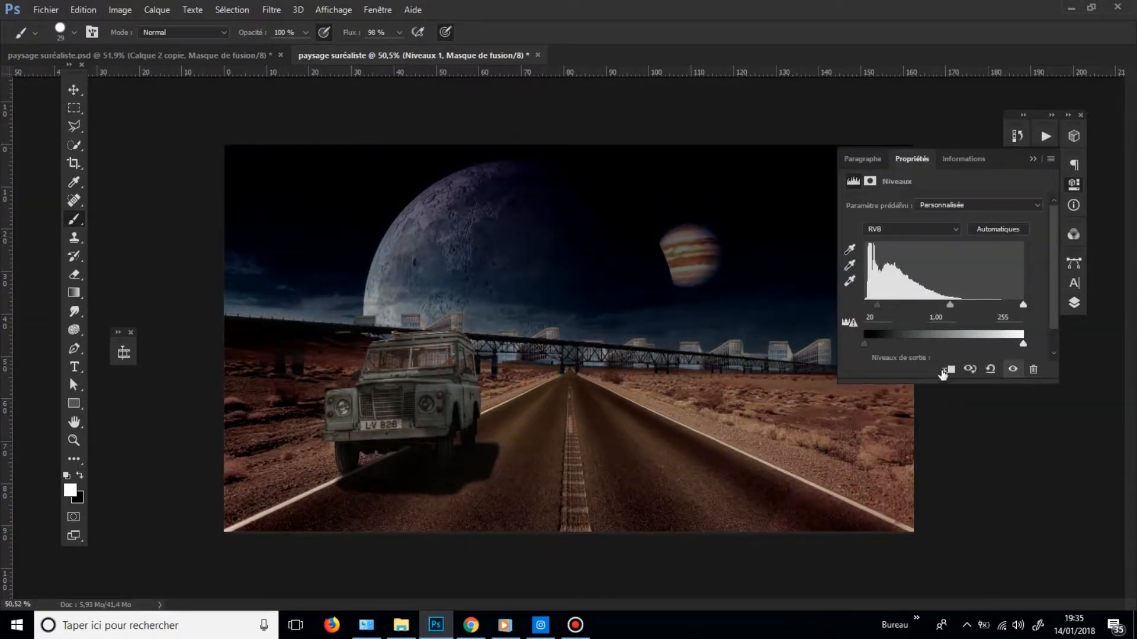
- Clip the Niveaux adjustment to the immeuble group and set its input levels to 52 for black and 0,86 for midtones
click(944, 372)
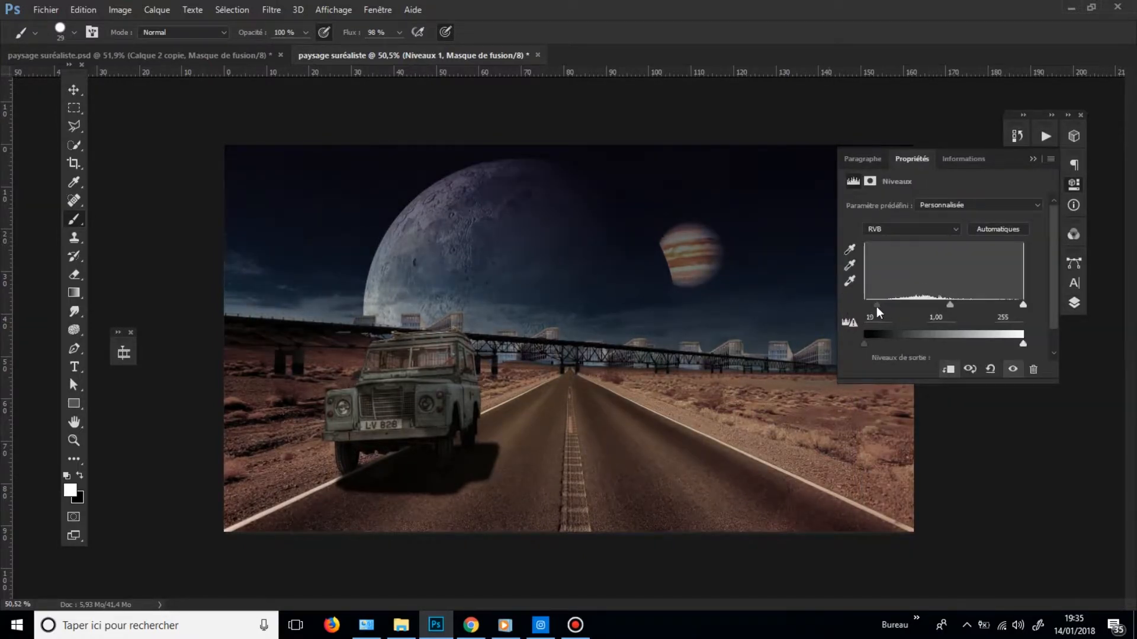
drag(877, 307, 968, 305)
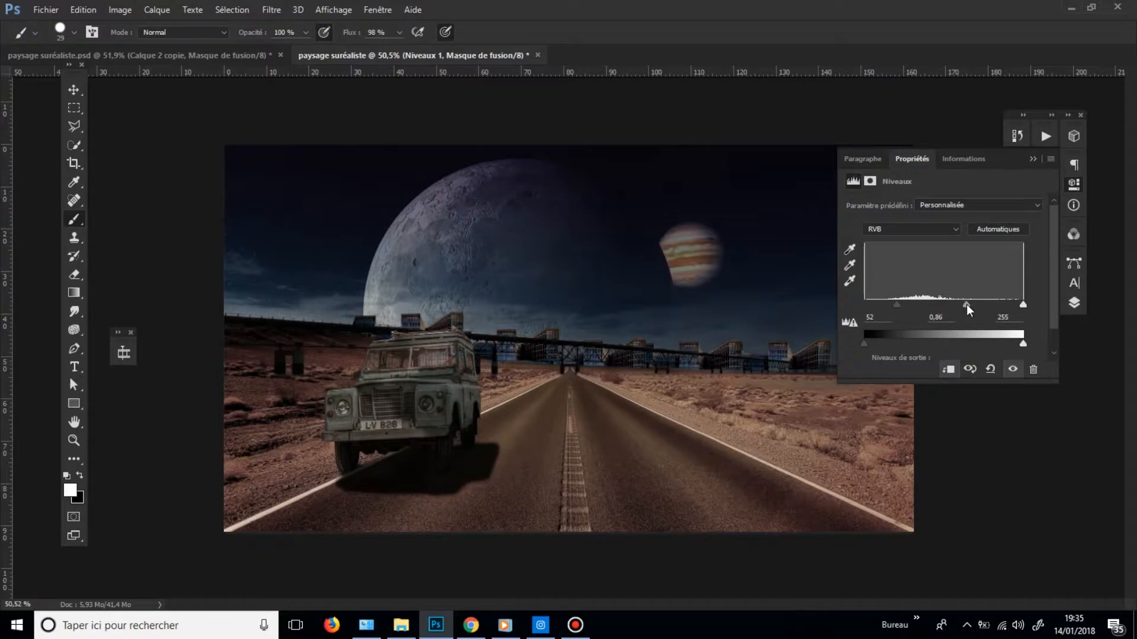
drag(968, 304, 967, 305)
click(1077, 304)
click(1077, 305)
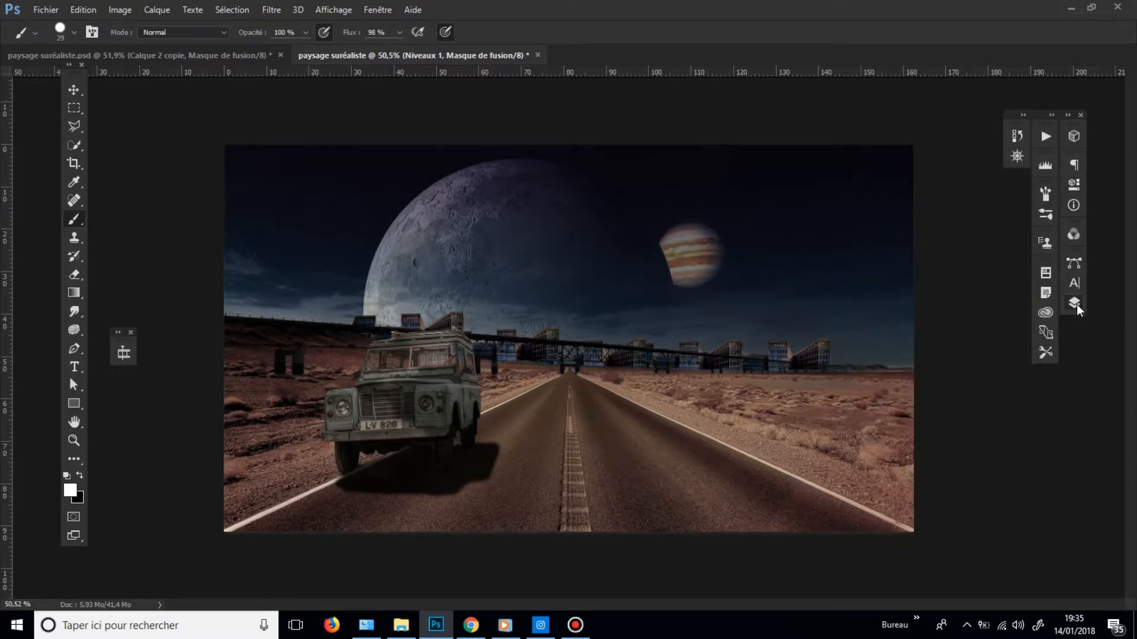
- Create a new empty layer directly above the Niveaux 1 adjustment layer
click(1076, 304)
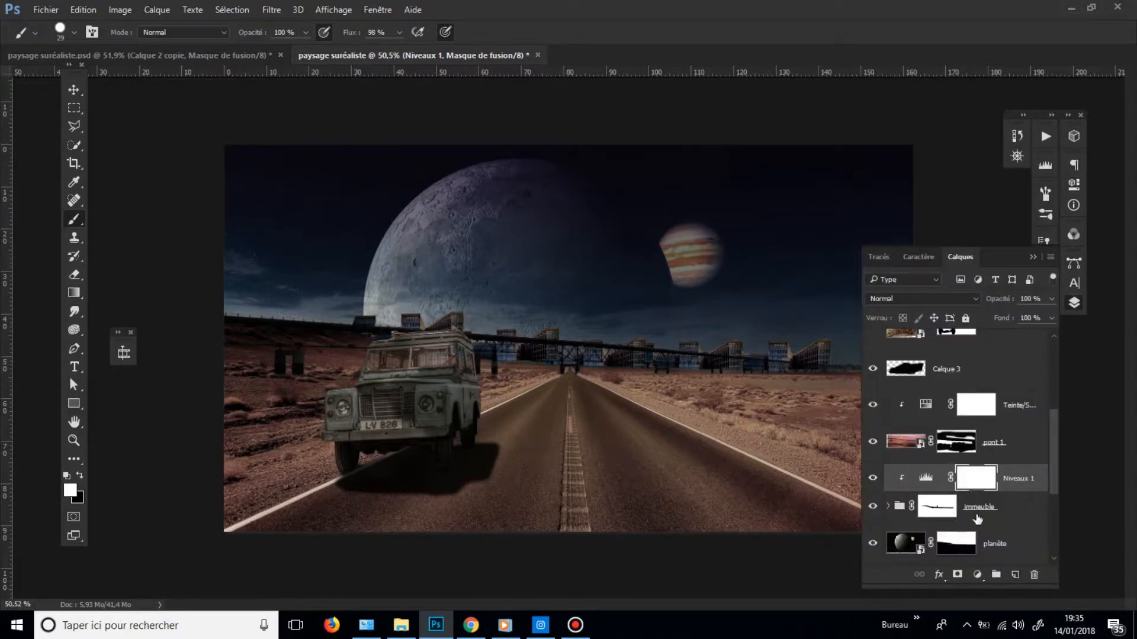
click(983, 506)
click(1002, 487)
click(1014, 574)
alt+click(982, 510)
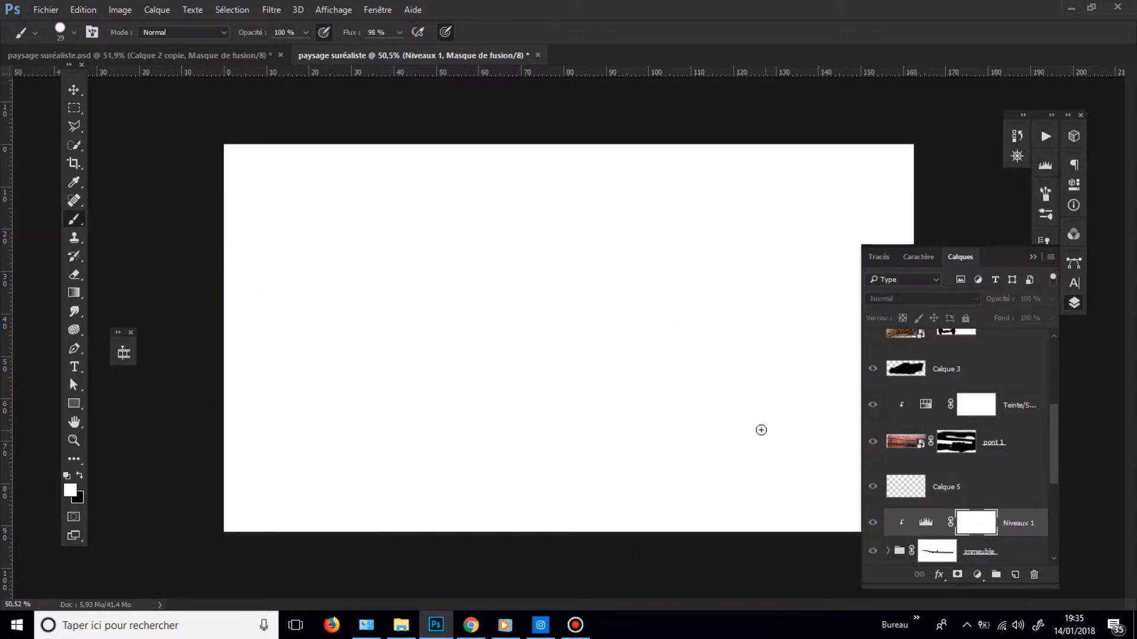
- Compare the layer order with paysage suréaliste.psd, and preview the scene with and without the Niveaux 1 adjustment
click(238, 56)
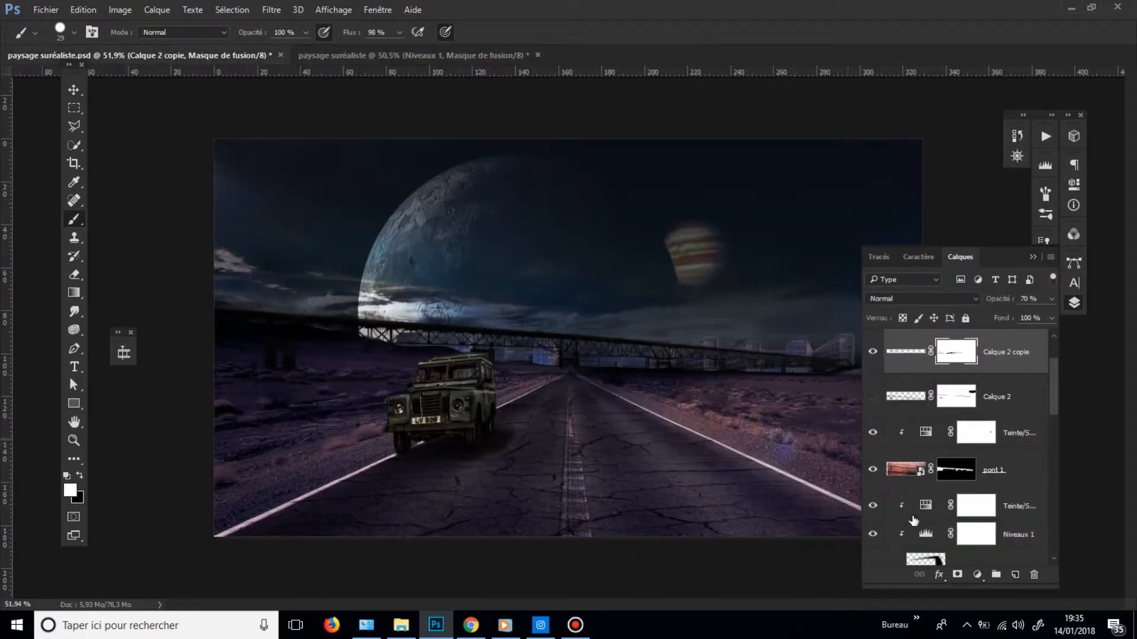
click(431, 56)
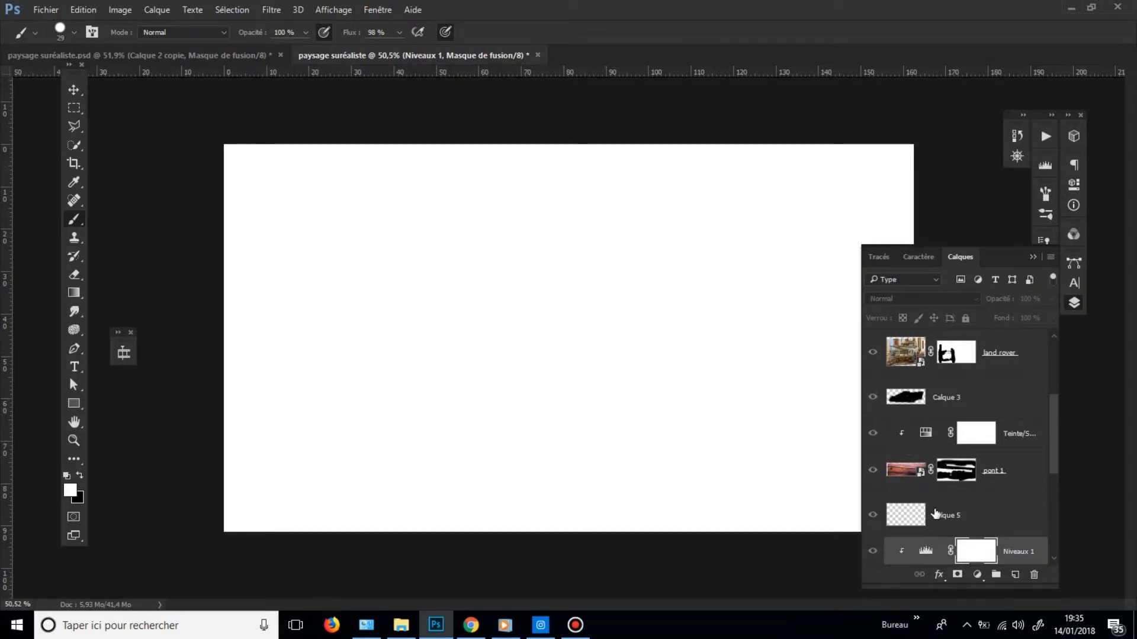
key(ctrl+z)
key(ctrl+z)
scroll(950, 518, down, 1)
click(874, 508)
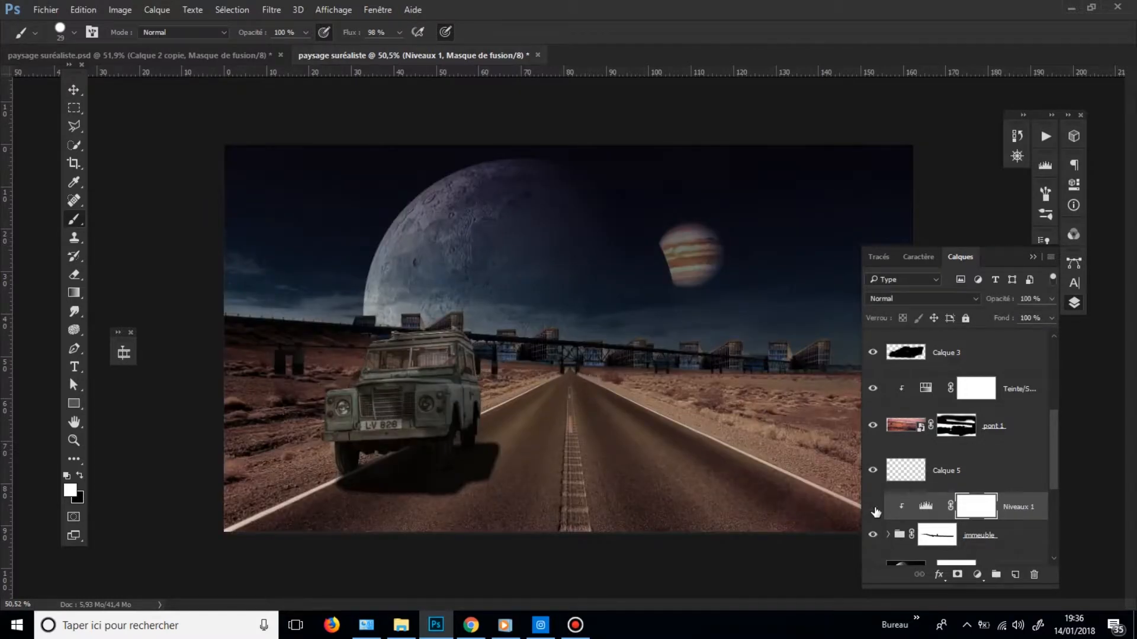
click(874, 509)
click(877, 511)
- Paint a soft black stroke over the right end of the rightmost building on Calque 5 and clip the layer to the immeuble group
click(917, 479)
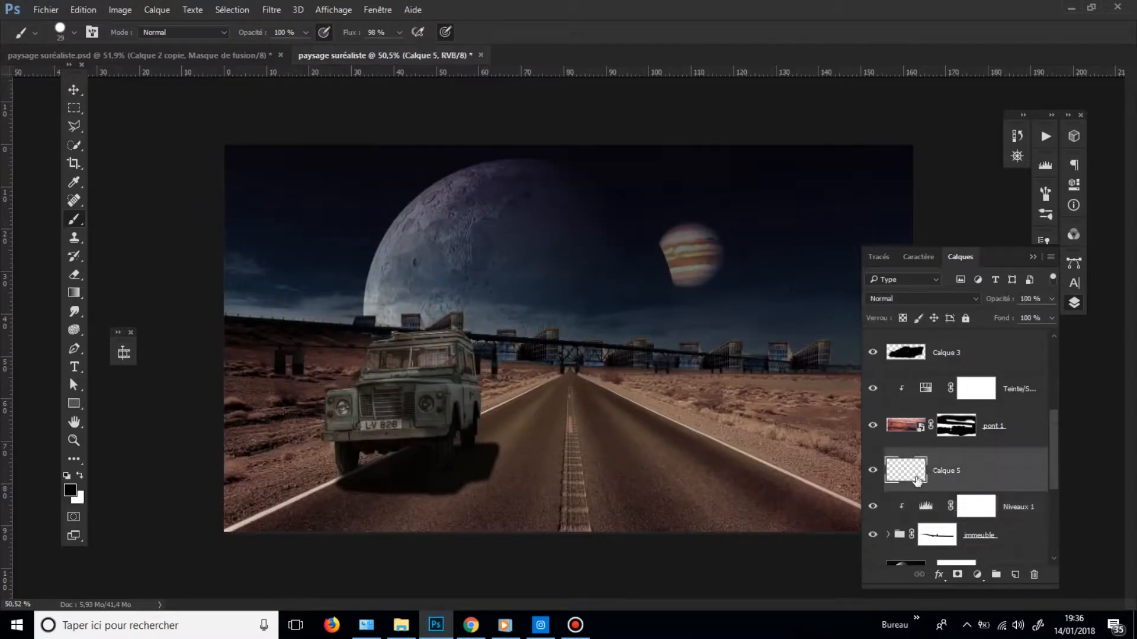
alt+right_click(810, 362)
mouse_move(787, 355)
mouse_down()
mouse_move(803, 360)
mouse_move(606, 340)
mouse_up()
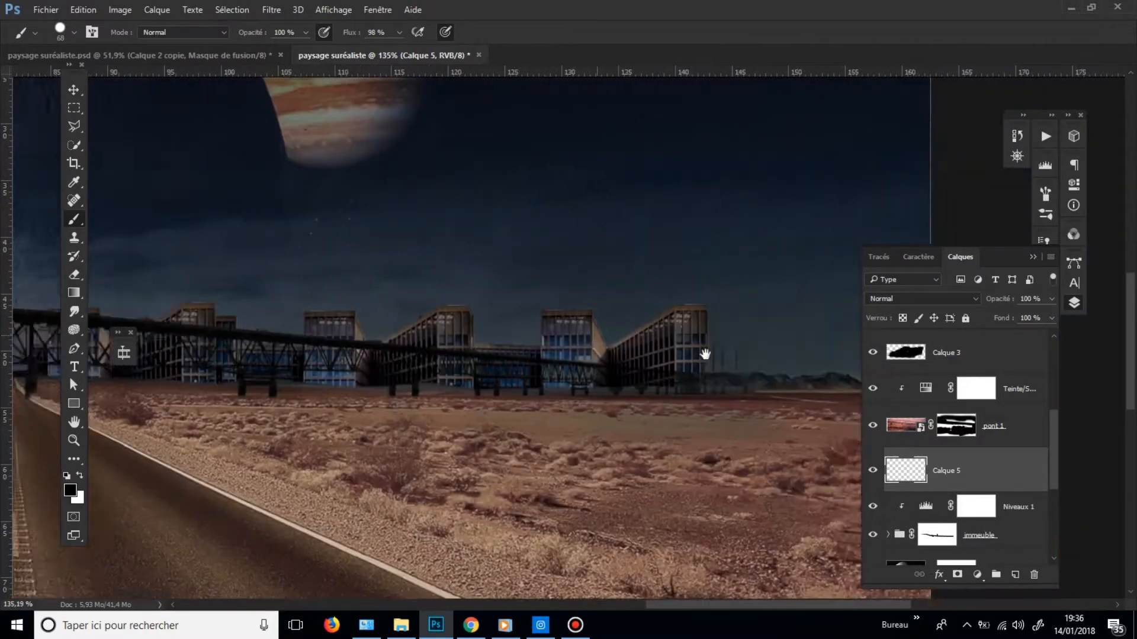
mouse_move(706, 354)
mouse_down()
mouse_move(608, 352)
mouse_move(739, 346)
mouse_up()
alt+right_click(637, 322)
drag(620, 334, 705, 332)
mouse_move(571, 199)
mouse_down()
mouse_move(619, 223)
mouse_move(639, 359)
mouse_move(622, 477)
mouse_up()
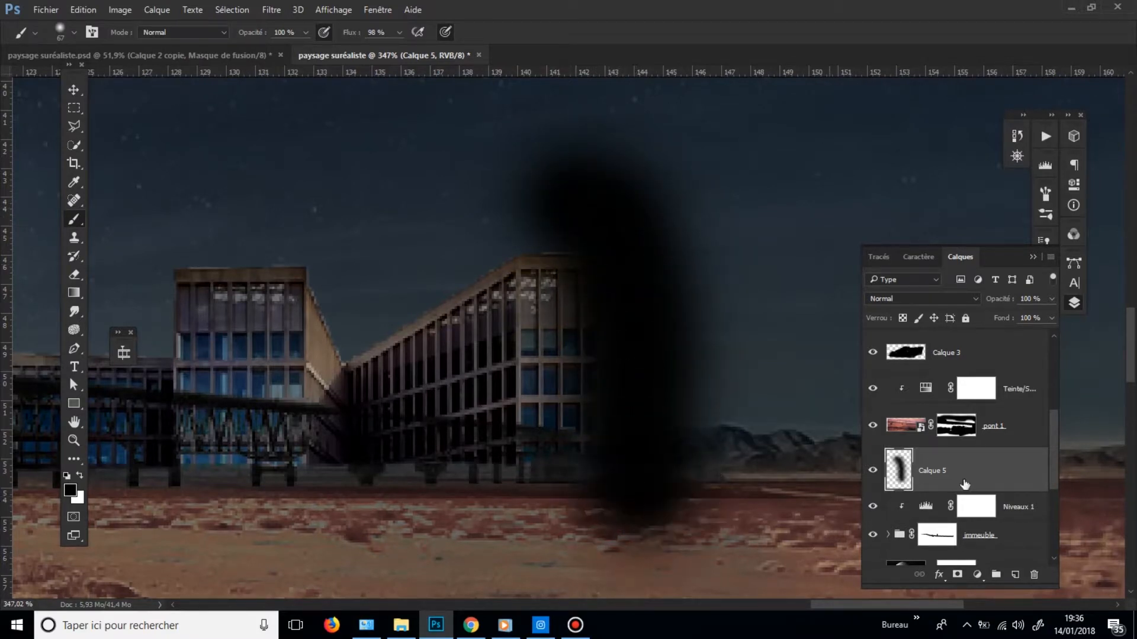
alt+click(950, 502)
- Shade the rightmost building's edge with a 72 px soft black brush, and the roof slopes and gaps of its neighbours with a 38 px brush
alt+right_click(600, 309)
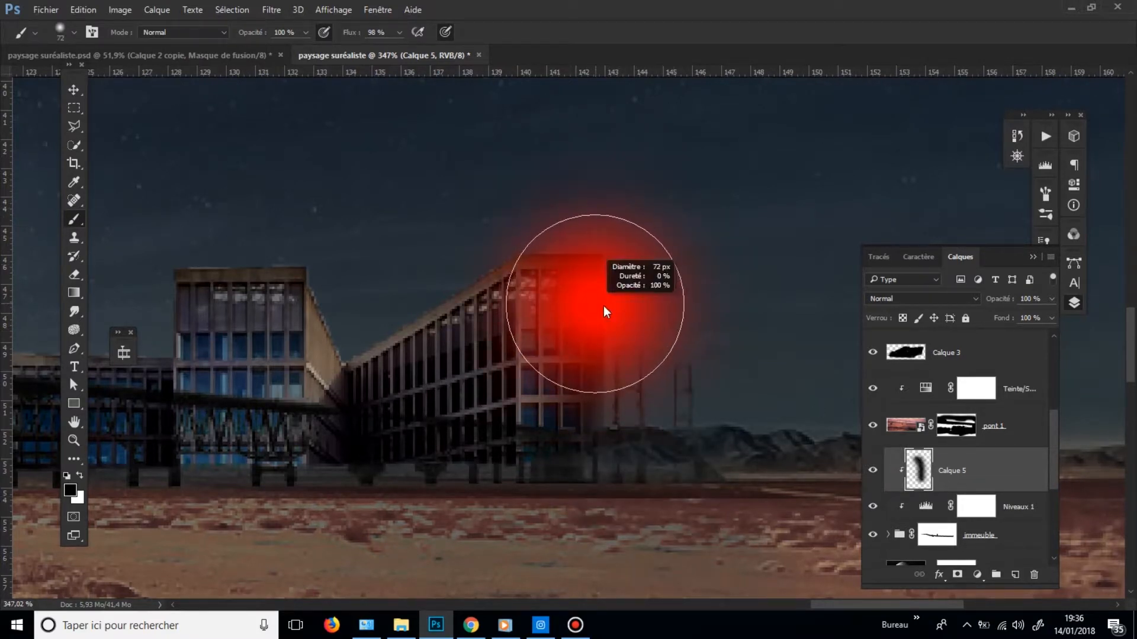
mouse_move(697, 430)
mouse_down()
mouse_move(647, 472)
mouse_move(647, 447)
mouse_up()
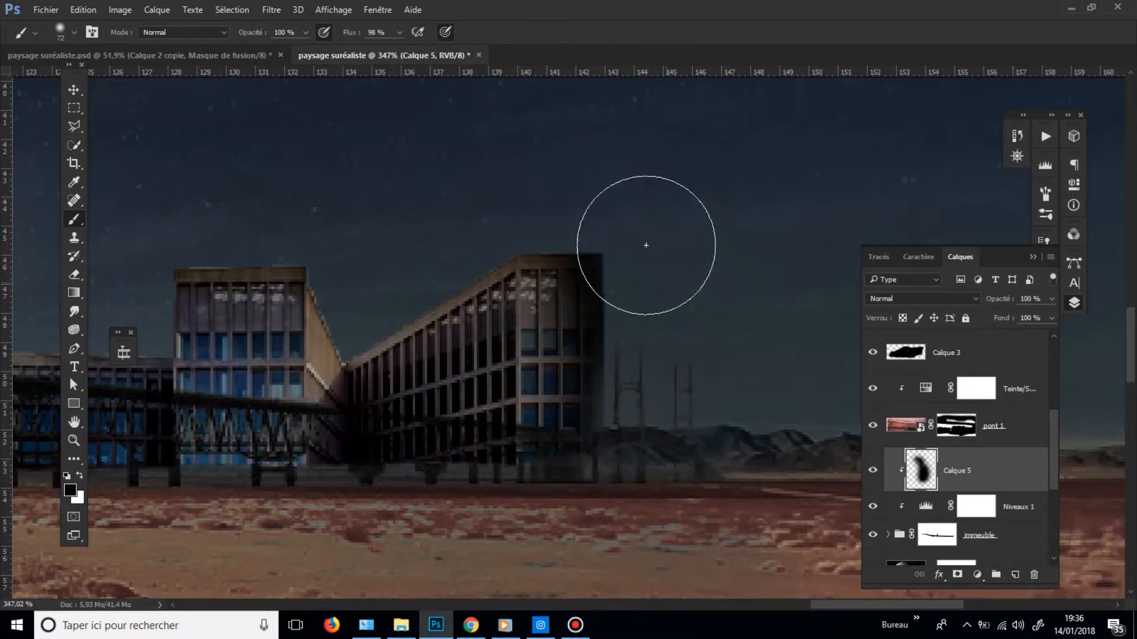
alt+right_click(526, 198)
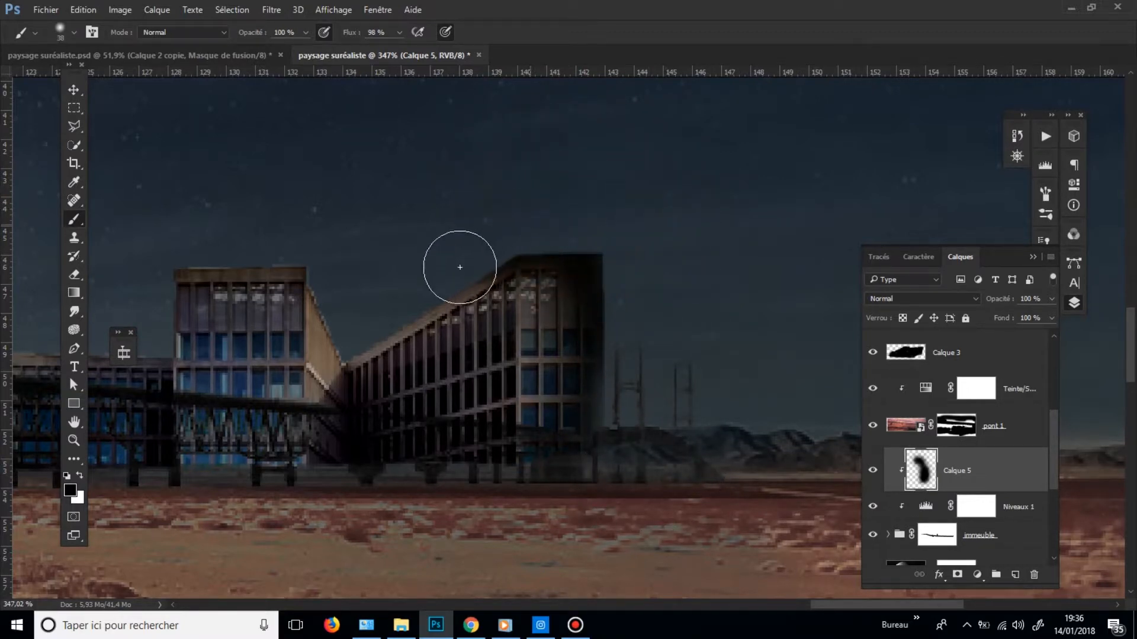
mouse_move(384, 312)
mouse_down()
mouse_move(360, 330)
mouse_move(338, 271)
mouse_move(358, 325)
mouse_move(324, 373)
mouse_up()
drag(23, 276, 510, 327)
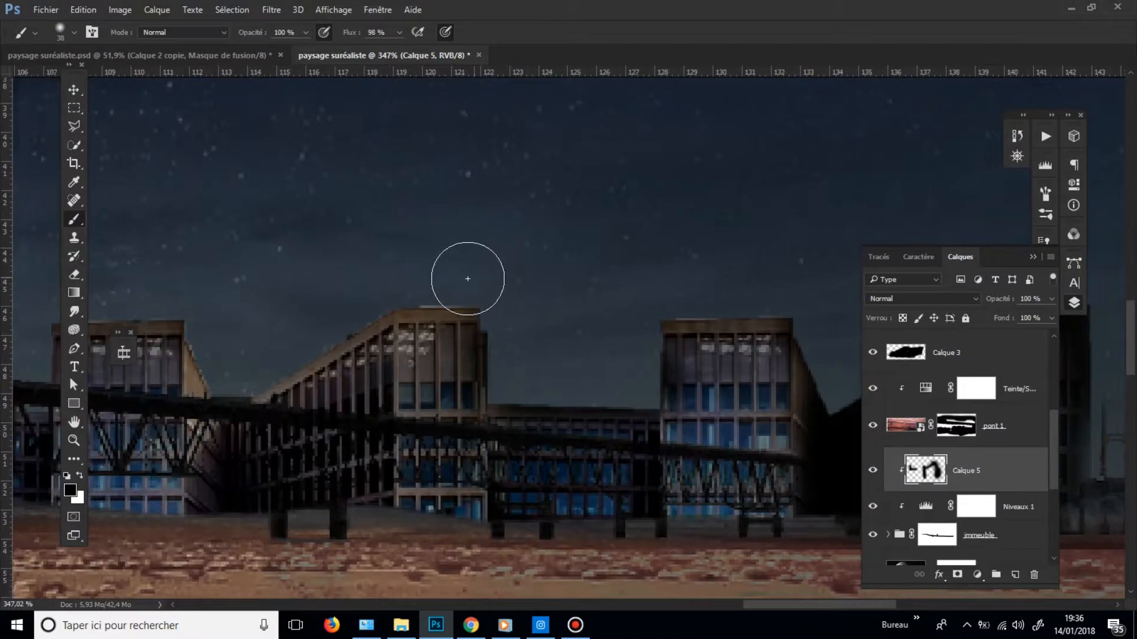
mouse_move(467, 279)
mouse_down()
mouse_move(278, 347)
mouse_move(222, 331)
mouse_move(223, 440)
mouse_move(243, 521)
mouse_up()
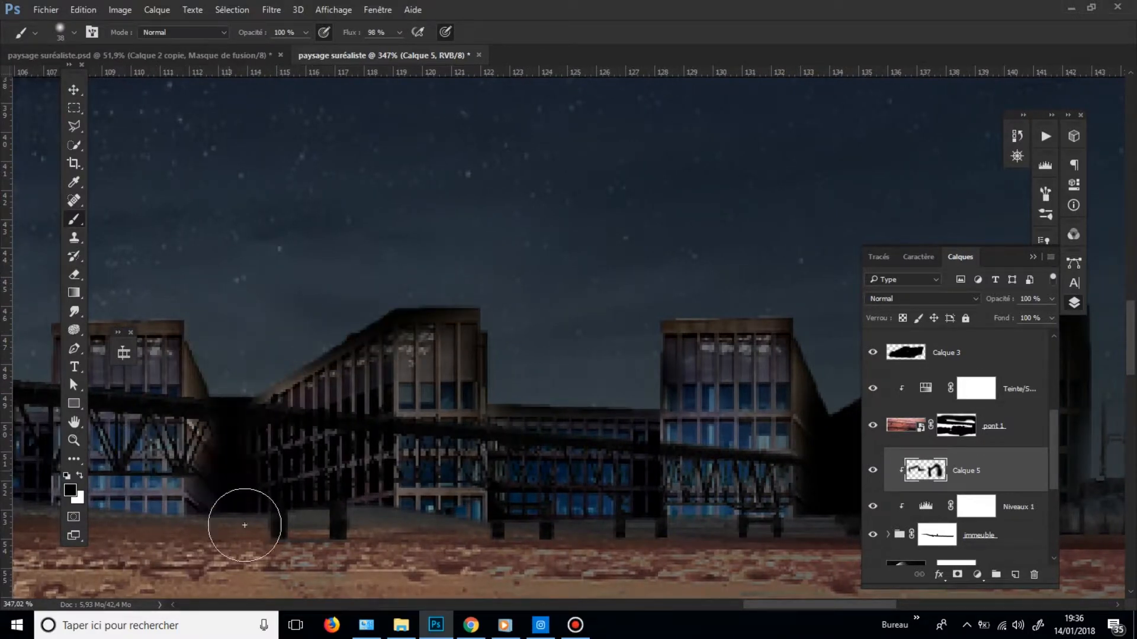
- Paint black shadows over the gaps and sloping facades of the buildings just right of the road on Calque 5
drag(381, 392, 888, 397)
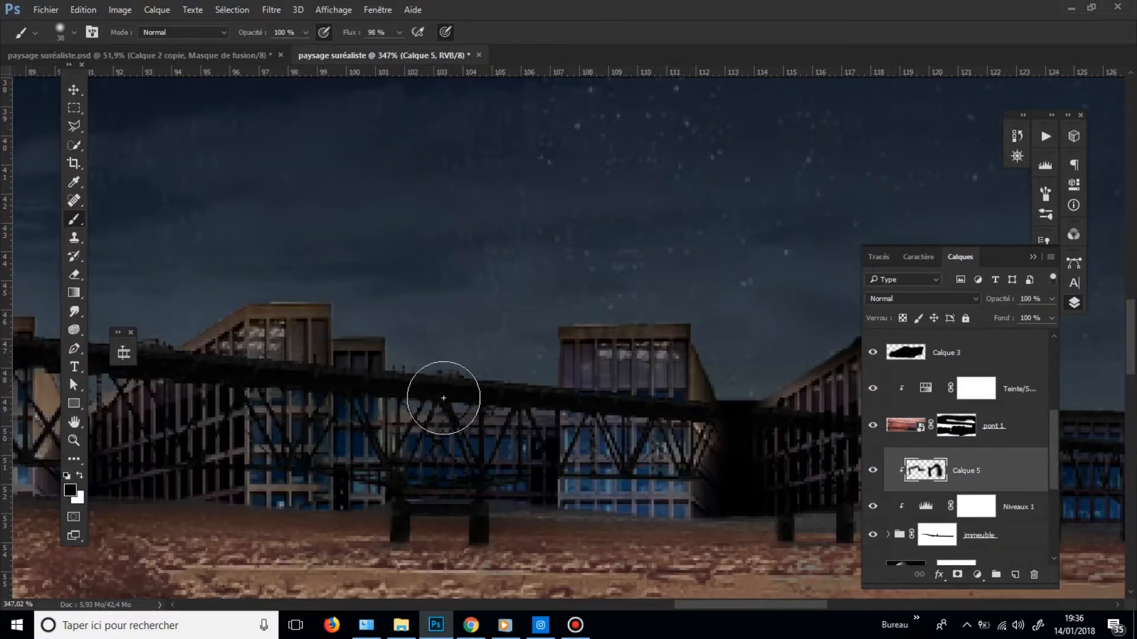
drag(445, 398, 479, 409)
mouse_move(430, 372)
mouse_down()
mouse_move(652, 386)
mouse_move(807, 413)
mouse_up()
drag(621, 392, 612, 394)
drag(420, 396, 449, 553)
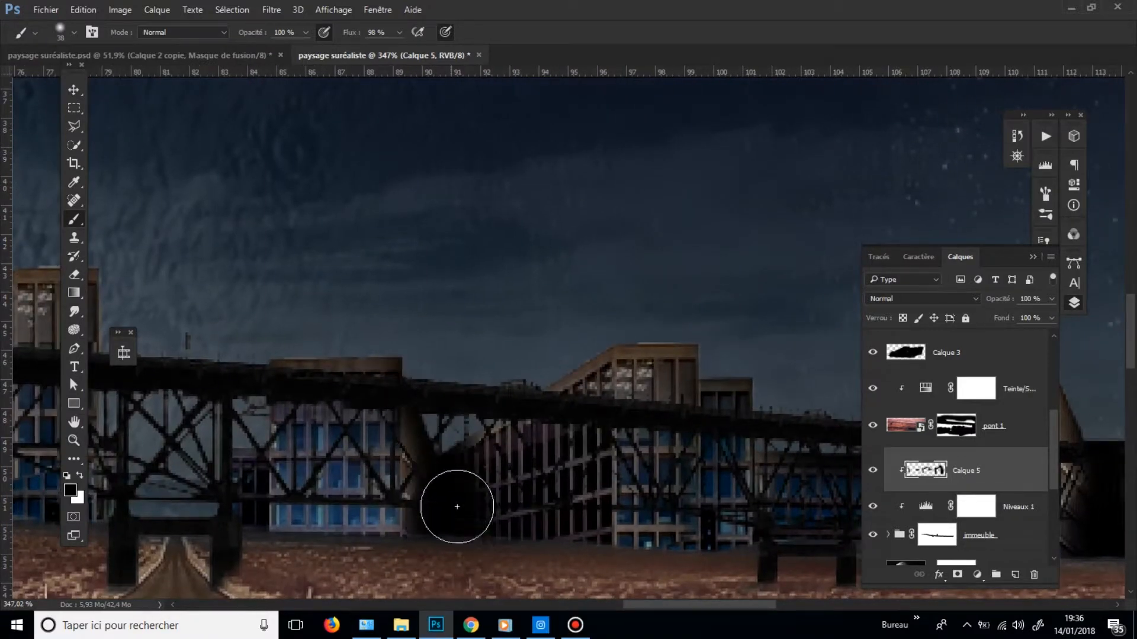
drag(568, 370, 642, 325)
- Shade the sloping sides of the buildings left of the road and above the Land Rover with a 26 px black brush
drag(419, 465, 894, 329)
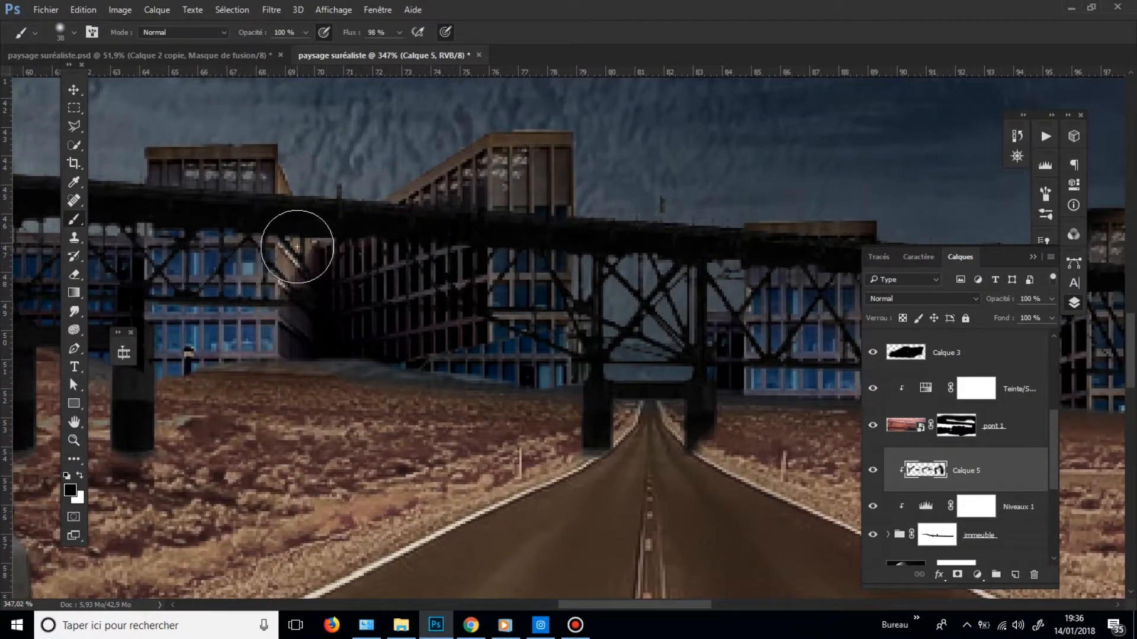
mouse_move(310, 240)
mouse_down()
mouse_move(294, 246)
mouse_move(298, 183)
mouse_move(302, 284)
mouse_up()
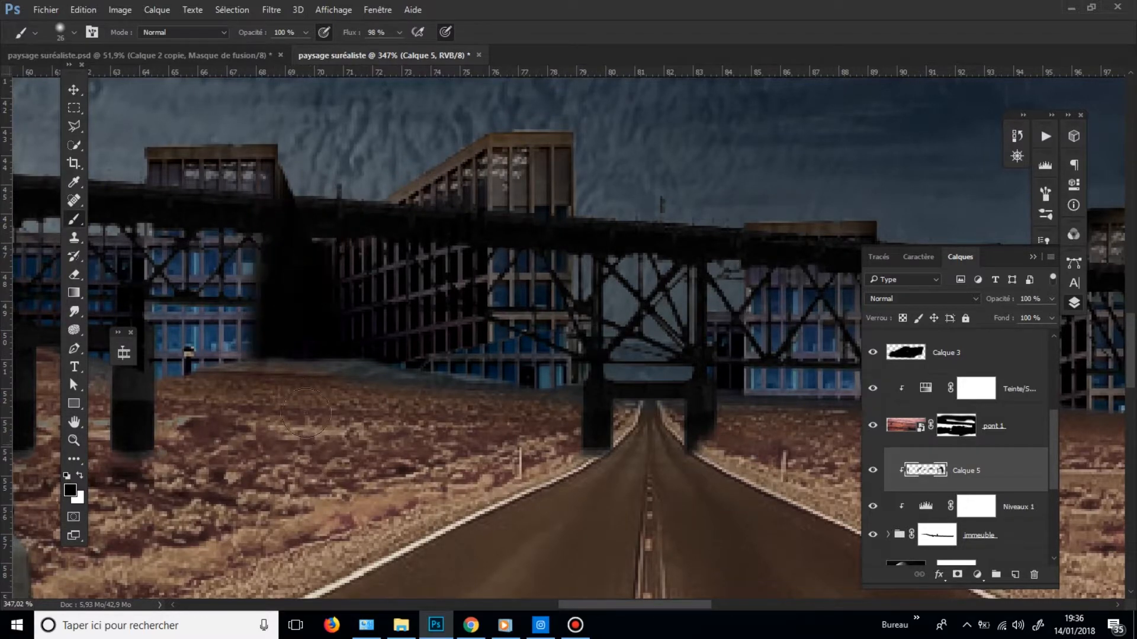
drag(375, 236, 421, 347)
drag(332, 348, 733, 393)
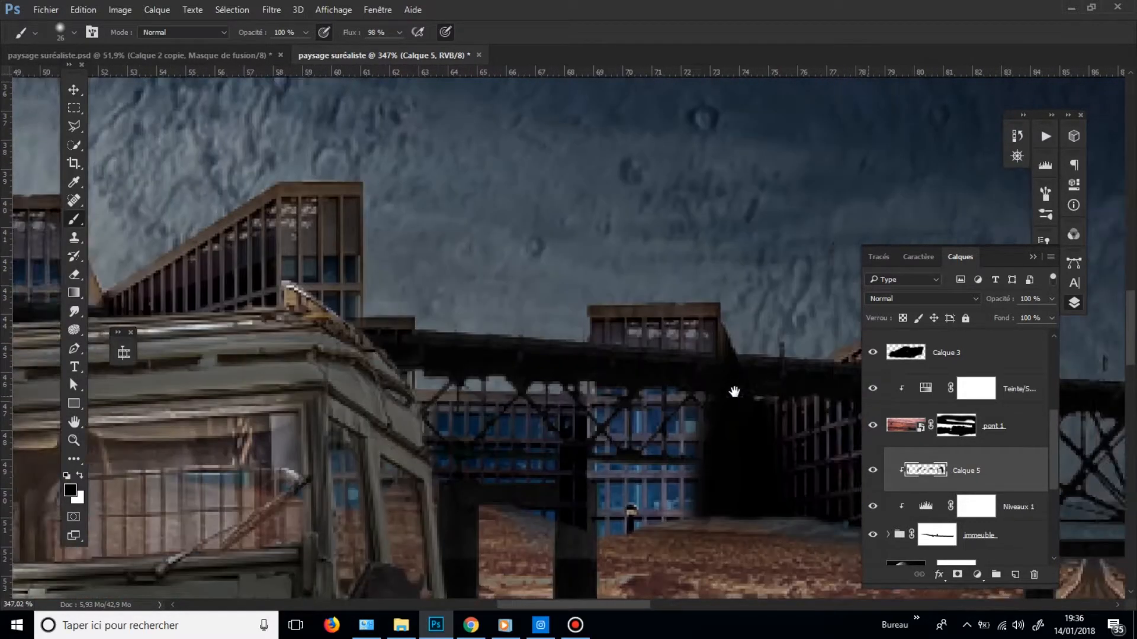
drag(325, 305, 521, 336)
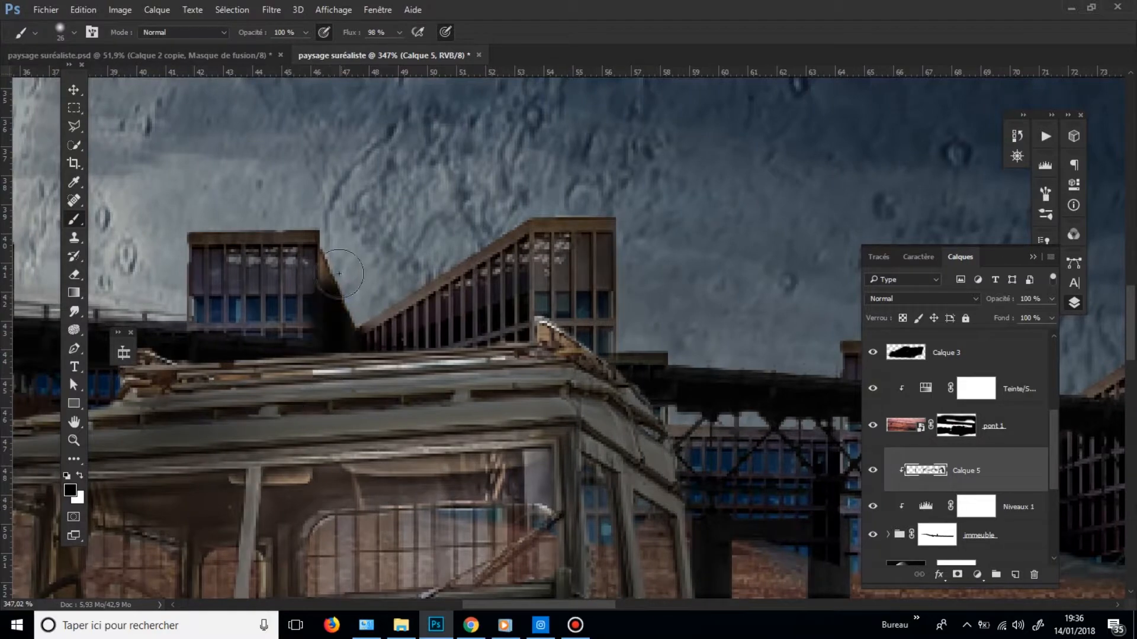
drag(296, 263, 291, 332)
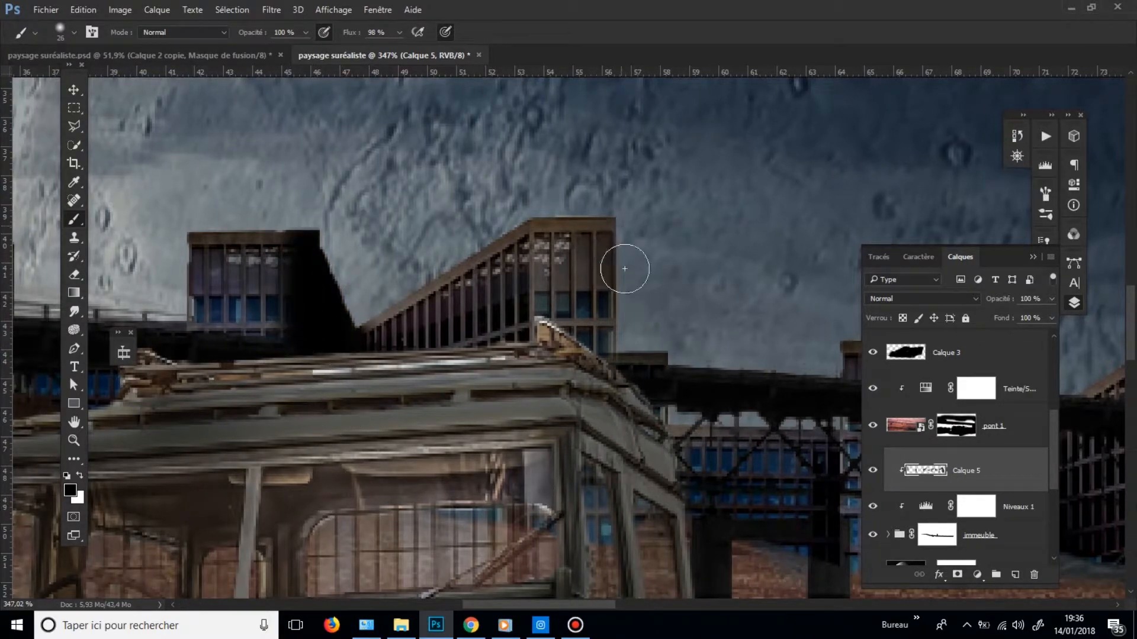
- Darken the right edge of the building beside the bridge pillars and the side of the leftmost building near the moon's edge
drag(718, 388, 191, 419)
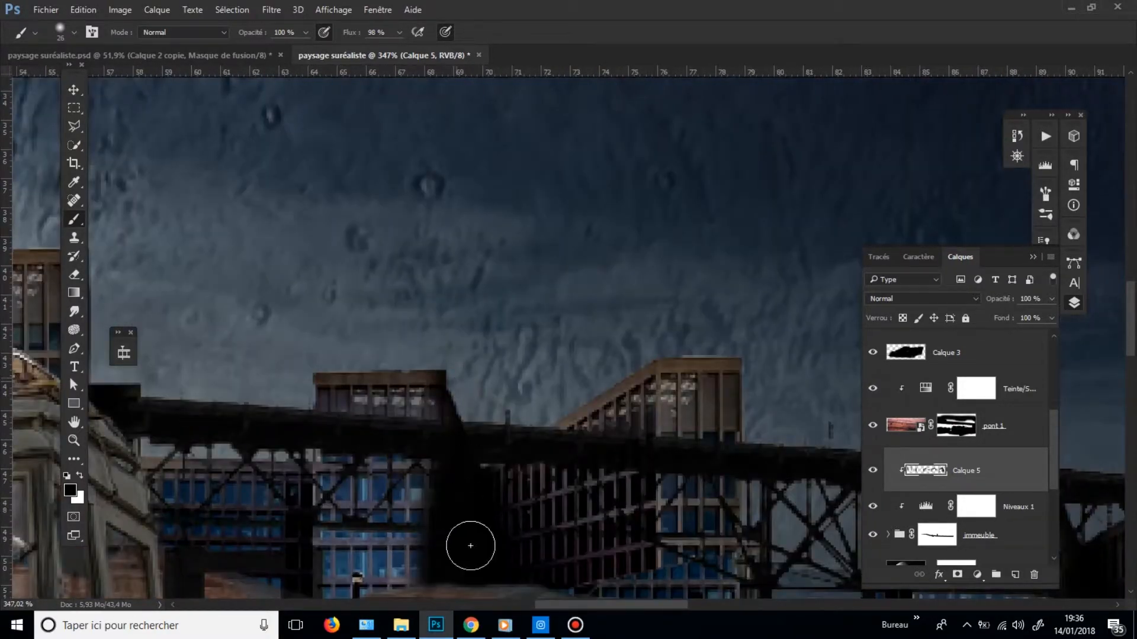
drag(751, 378, 736, 598)
drag(747, 497, 1005, 308)
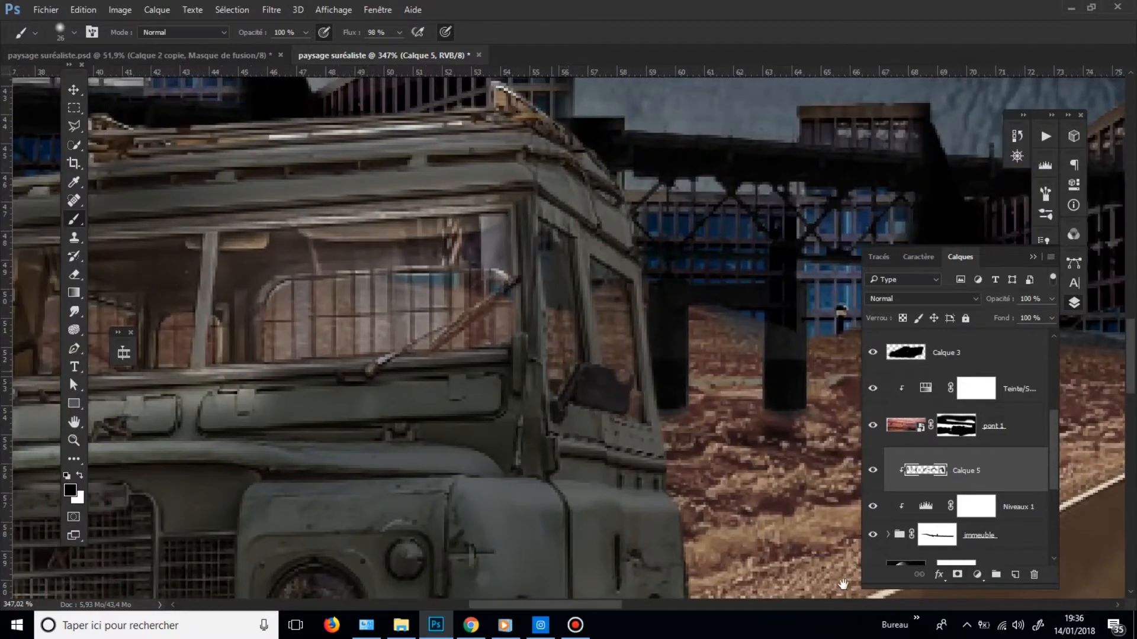
drag(320, 216, 627, 428)
drag(275, 241, 258, 437)
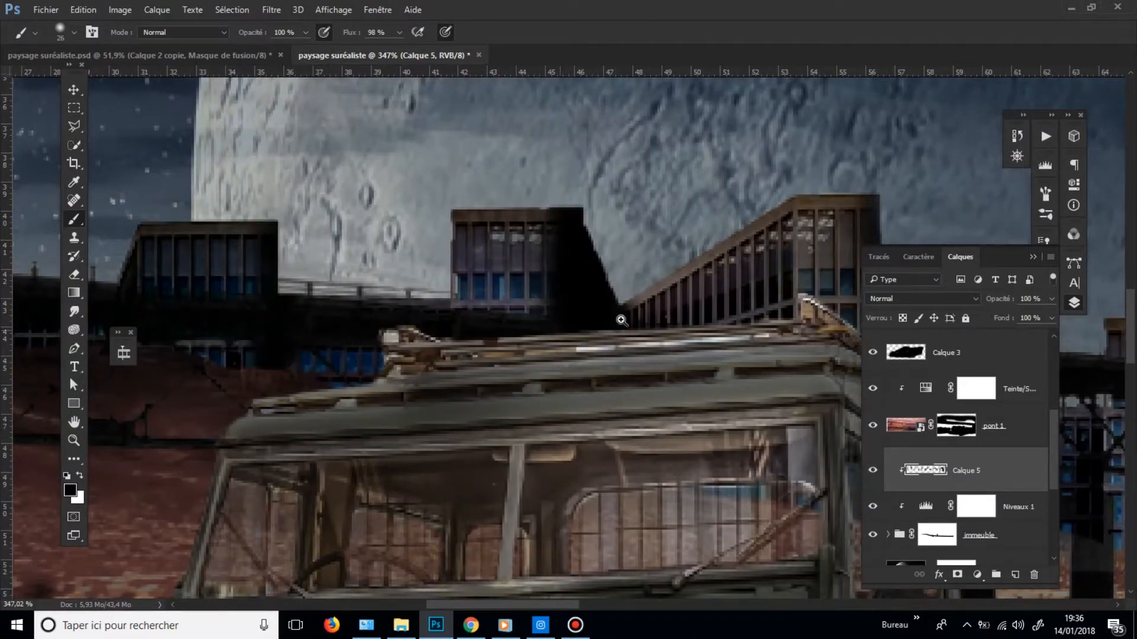
- Black out the roof and right side of the first building right of the road, and the roof edge of the next one
drag(621, 321, 468, 331)
drag(632, 339, 701, 343)
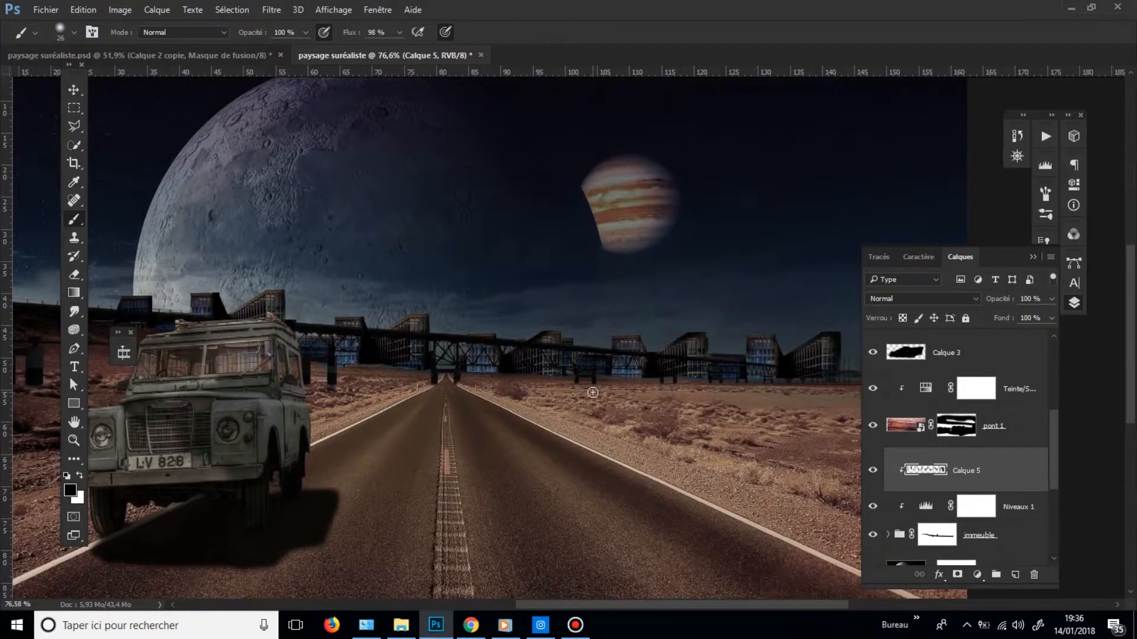
drag(477, 386, 538, 358)
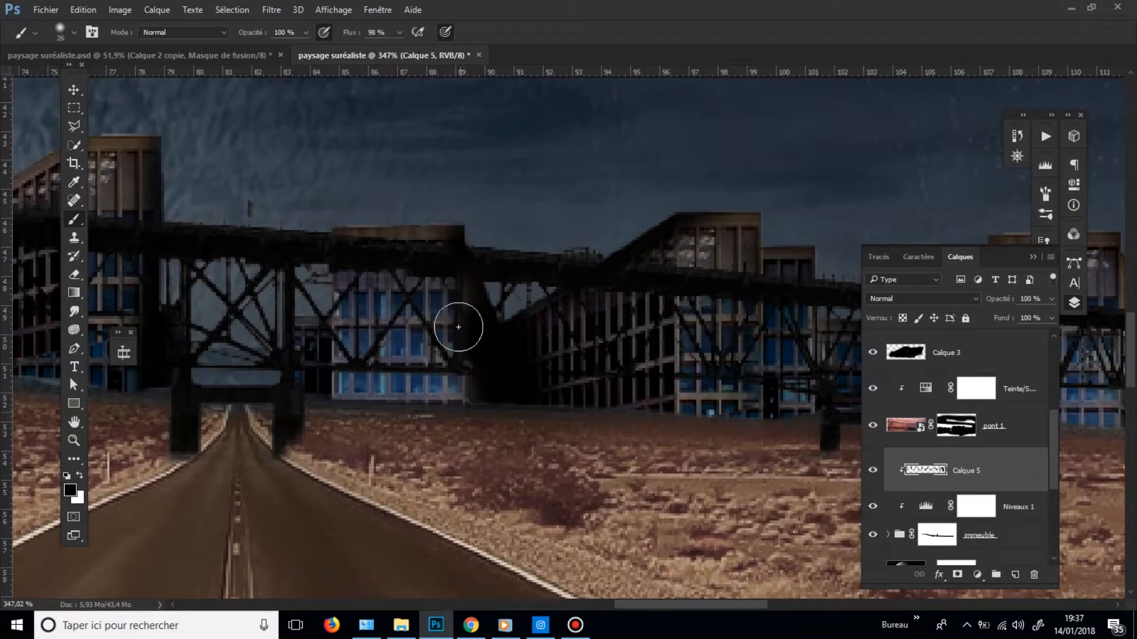
mouse_move(336, 214)
mouse_down()
mouse_move(419, 223)
mouse_move(469, 279)
mouse_move(482, 373)
mouse_up()
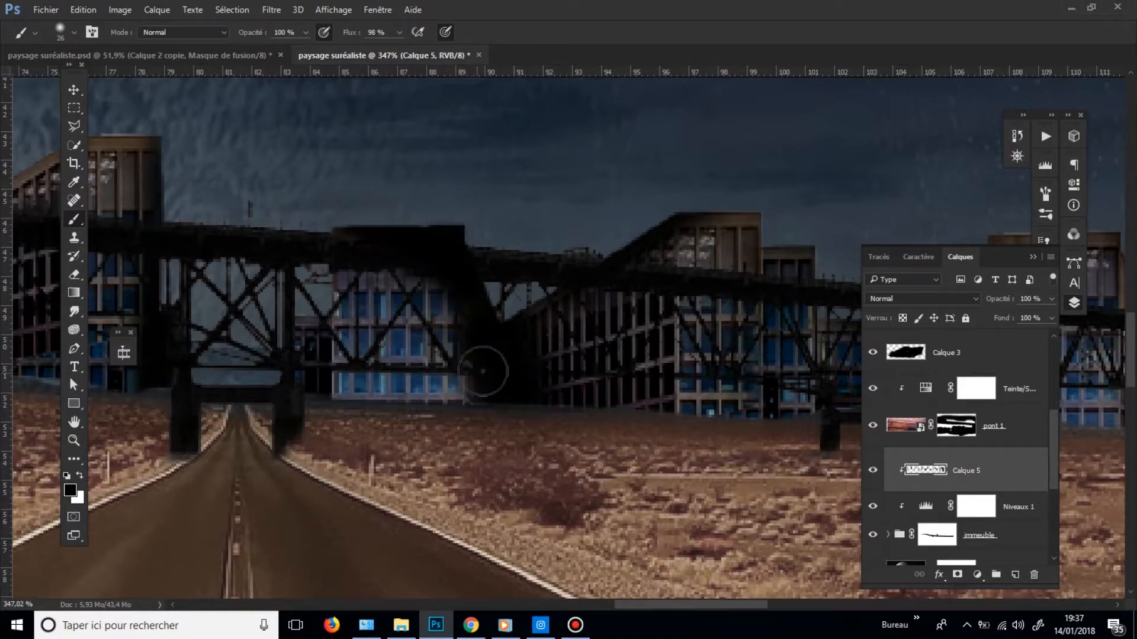
drag(721, 203, 757, 248)
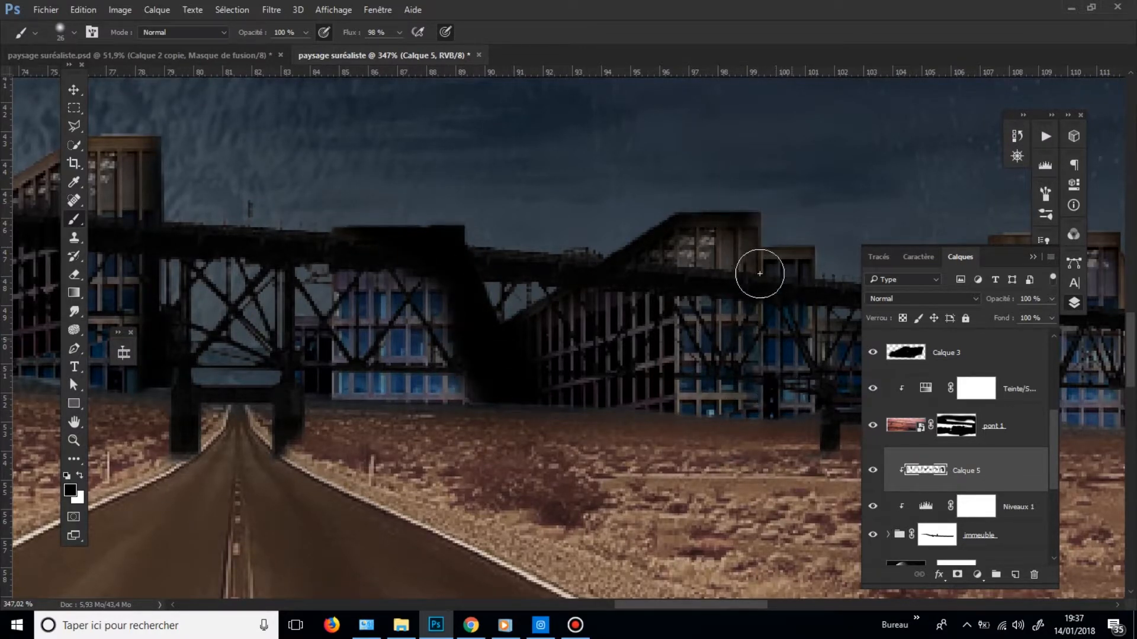
- Darken the roofs and right sides of the next two buildings to the right, along with the low wing joined to them
drag(804, 306, 338, 246)
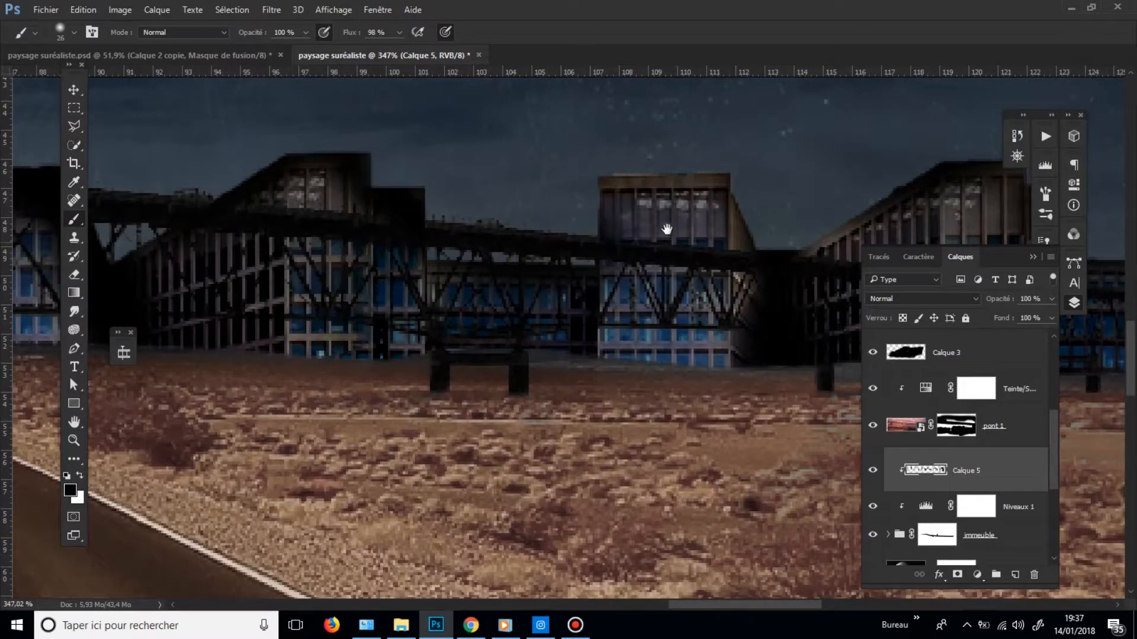
drag(622, 164, 709, 193)
mouse_move(779, 258)
mouse_down()
mouse_move(664, 176)
mouse_move(624, 166)
mouse_move(804, 279)
mouse_move(802, 301)
mouse_move(763, 262)
mouse_move(821, 348)
mouse_up()
key(space)
mouse_move(629, 336)
mouse_down()
mouse_move(427, 373)
mouse_move(266, 433)
mouse_up()
mouse_move(640, 290)
mouse_down()
mouse_move(709, 420)
mouse_move(642, 316)
mouse_up()
drag(755, 381, 794, 385)
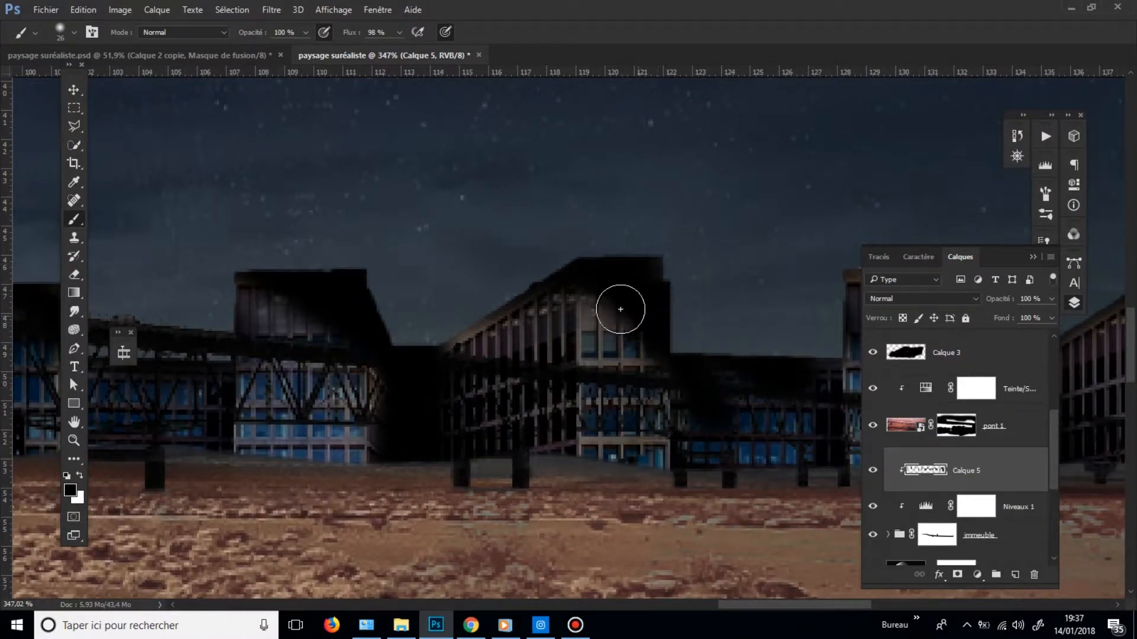
- Paint a black shadow over the roof and right side of the second building from the right and the last building's sloping facade
key(space)
drag(823, 430, 440, 403)
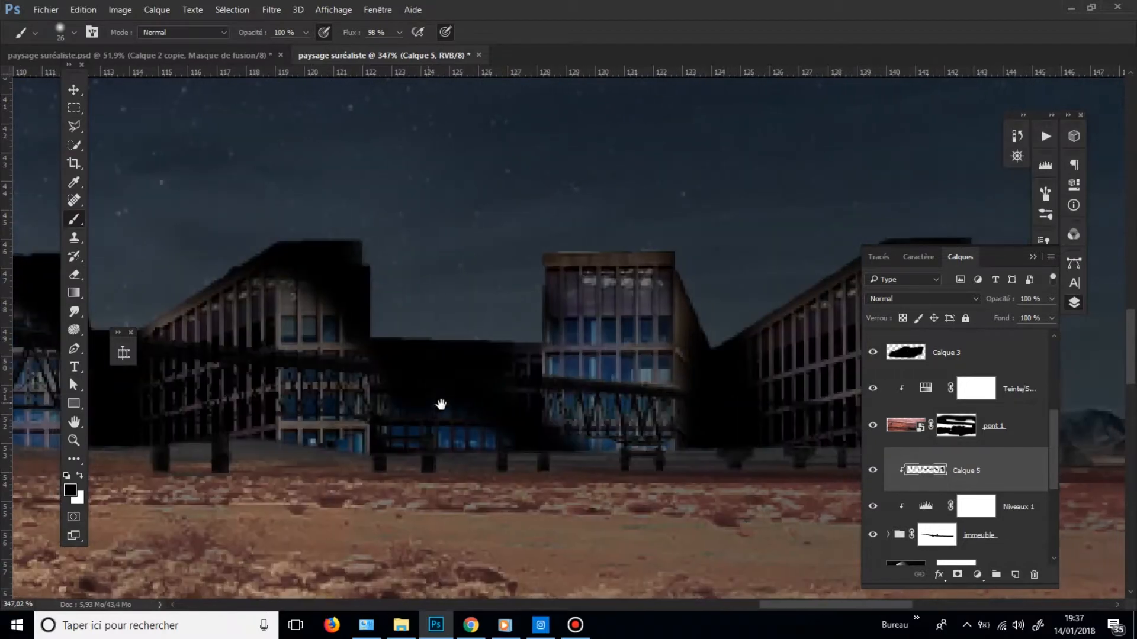
drag(564, 251, 627, 288)
key(ctrl+z)
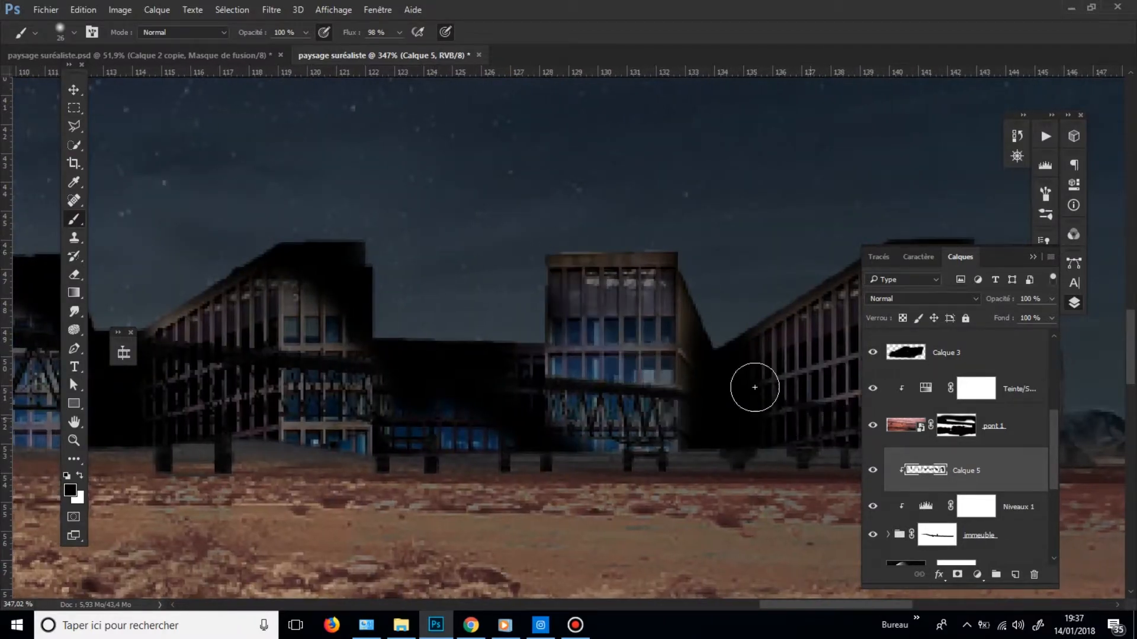
click(570, 272)
shift+click(799, 394)
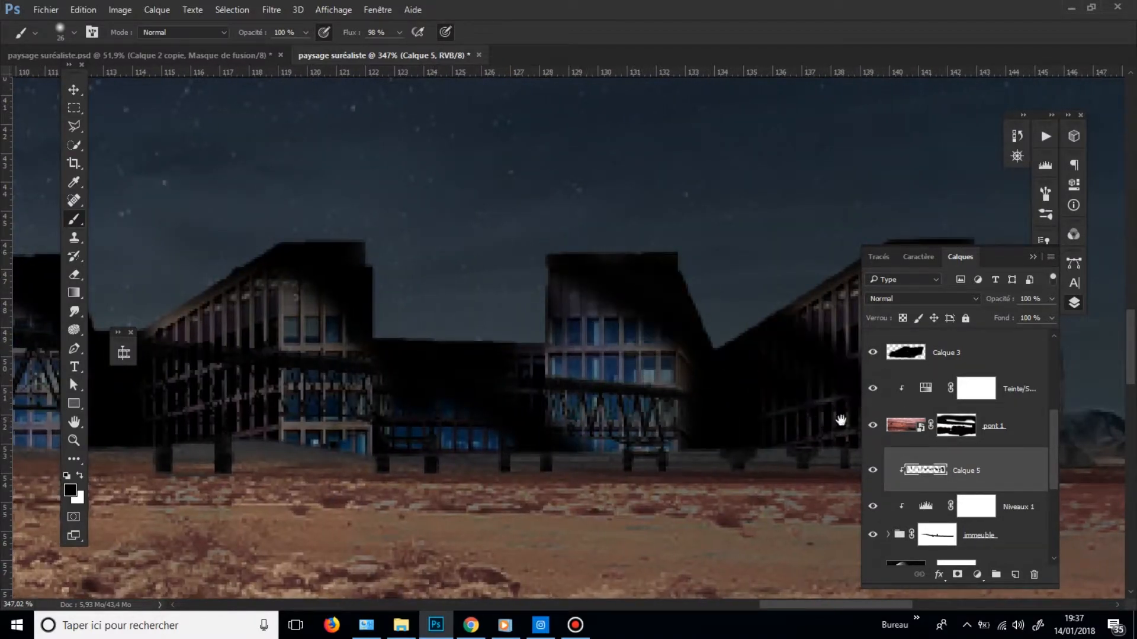
- Finish blacking out the lower sloping side facade of the last building on the right, down to the ground
key(space)
drag(837, 419, 419, 381)
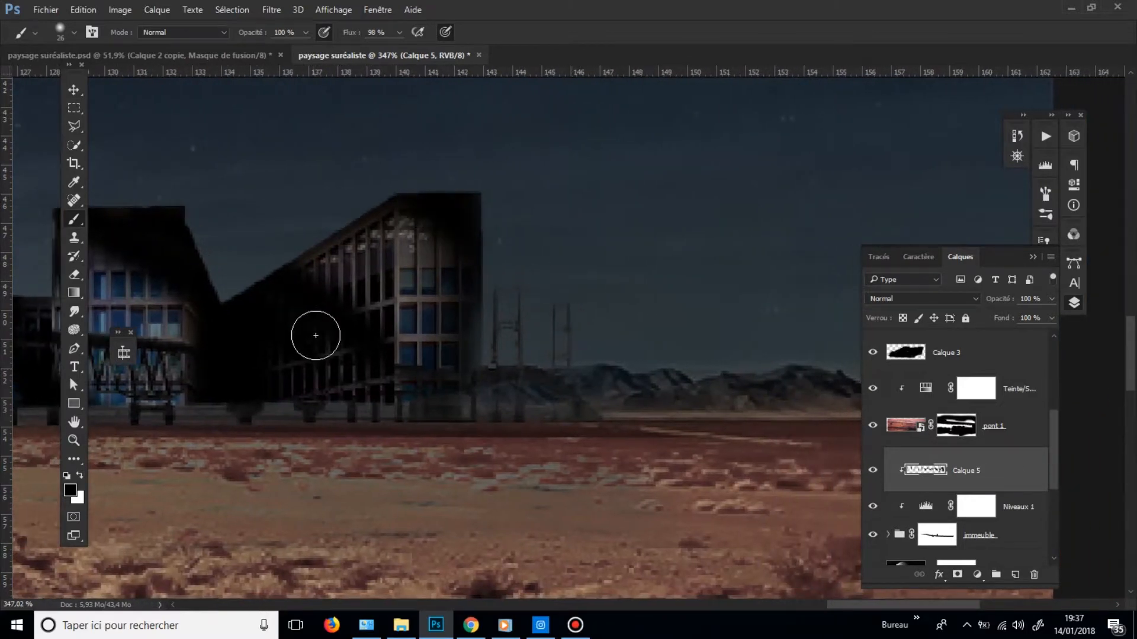
mouse_move(340, 308)
mouse_down()
mouse_move(321, 329)
mouse_move(308, 308)
mouse_move(290, 441)
mouse_move(299, 410)
mouse_move(308, 472)
mouse_move(318, 427)
mouse_move(303, 464)
mouse_move(323, 446)
mouse_move(318, 550)
mouse_up()
- Paint a black shadow over the lower sloping facade of the building just left of the road, behind the bridge
key(ctrl+space)
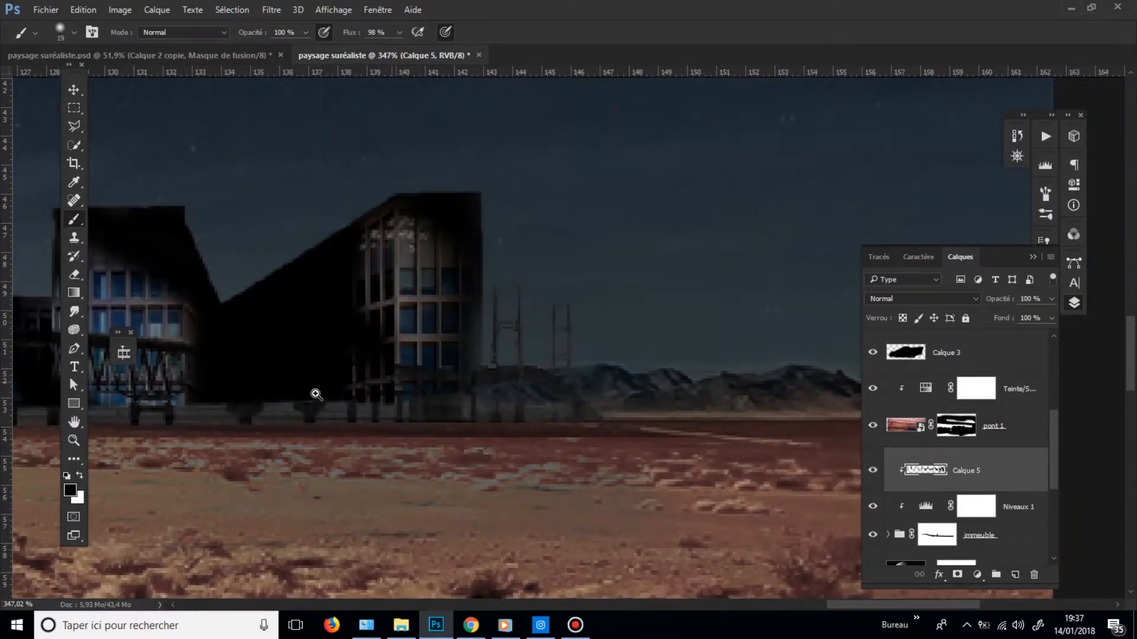
drag(315, 393, 262, 425)
drag(549, 369, 582, 363)
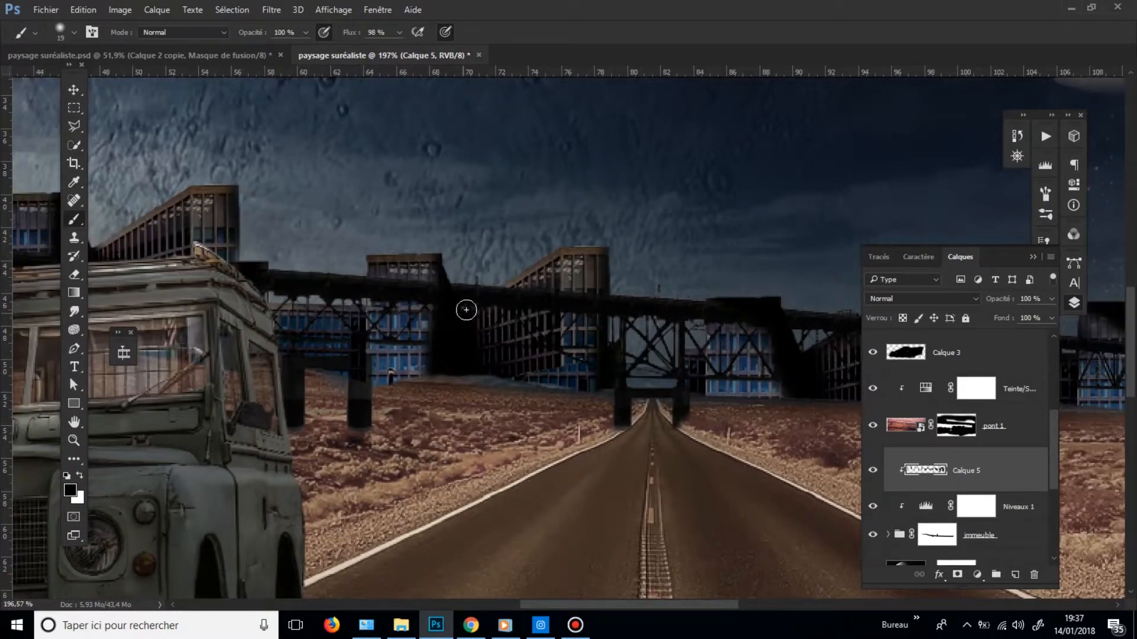
mouse_move(466, 309)
mouse_down()
mouse_move(546, 381)
mouse_move(540, 394)
mouse_move(474, 340)
mouse_move(558, 393)
mouse_move(464, 332)
mouse_move(504, 353)
mouse_up()
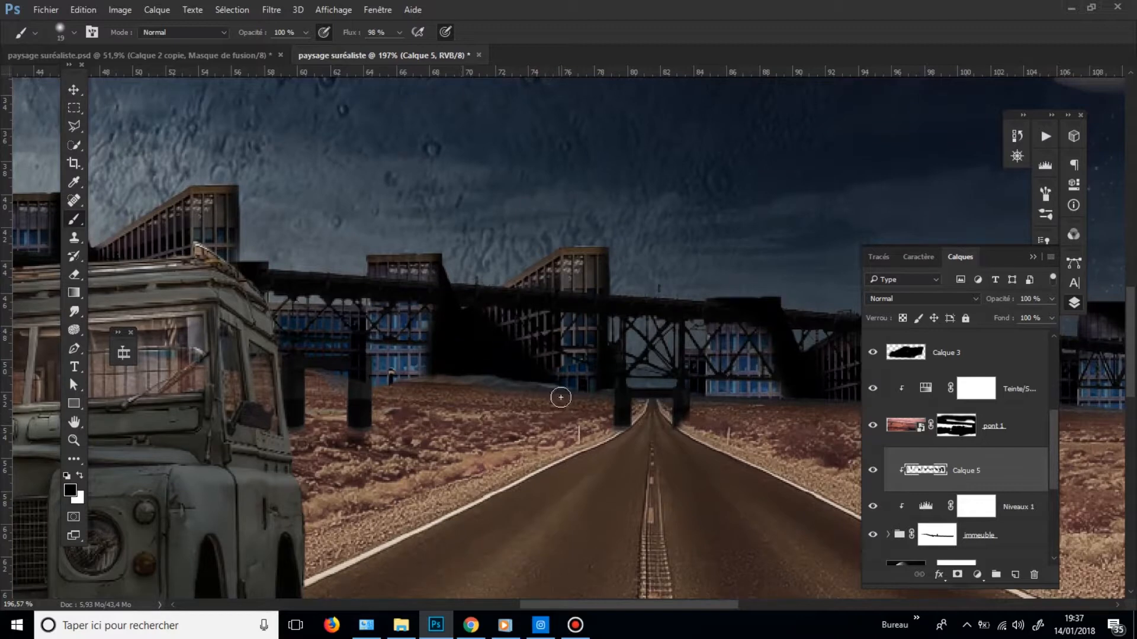
key(space)
drag(558, 399, 434, 367)
drag(640, 366, 595, 367)
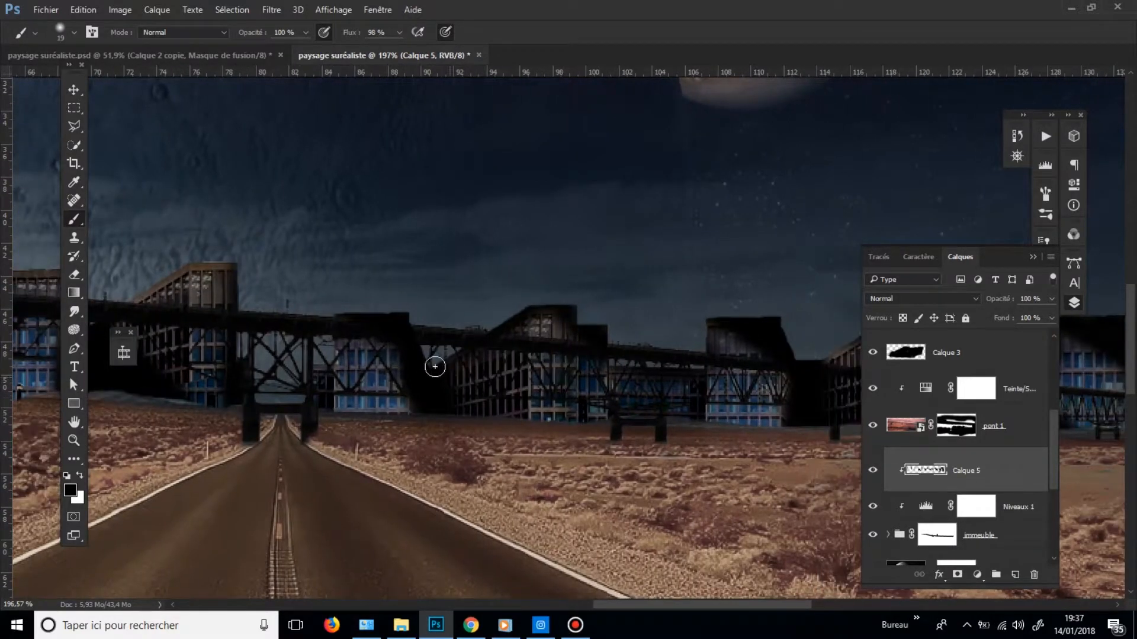
- Lower the opacity of the painted shadow layer Calque 5 to 62%
key(ctrl+0)
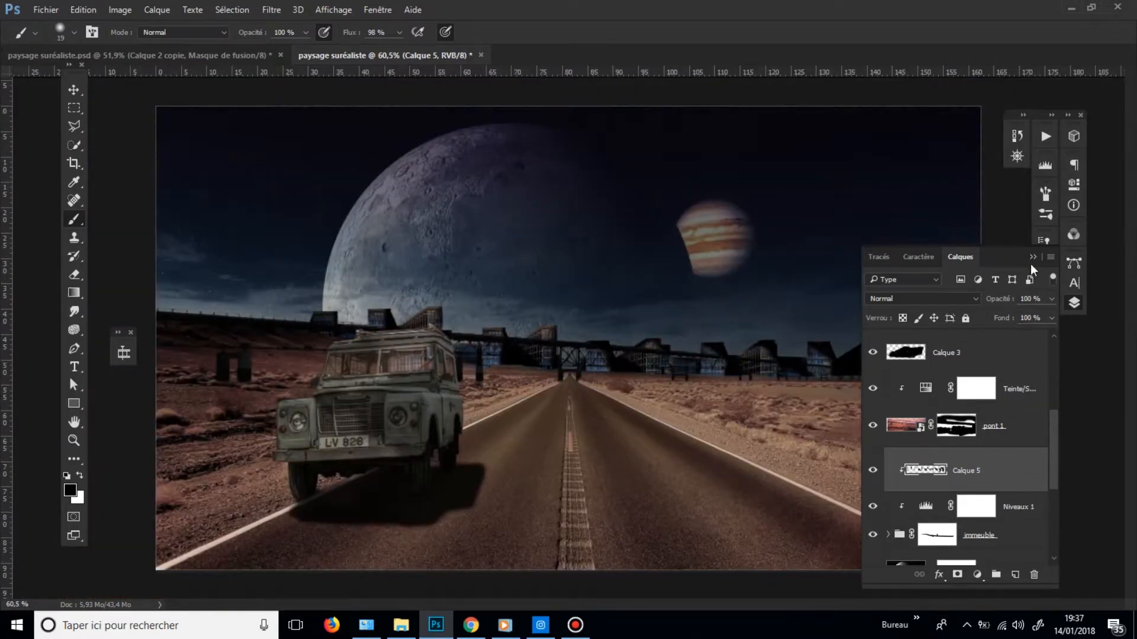
drag(1051, 301, 1025, 319)
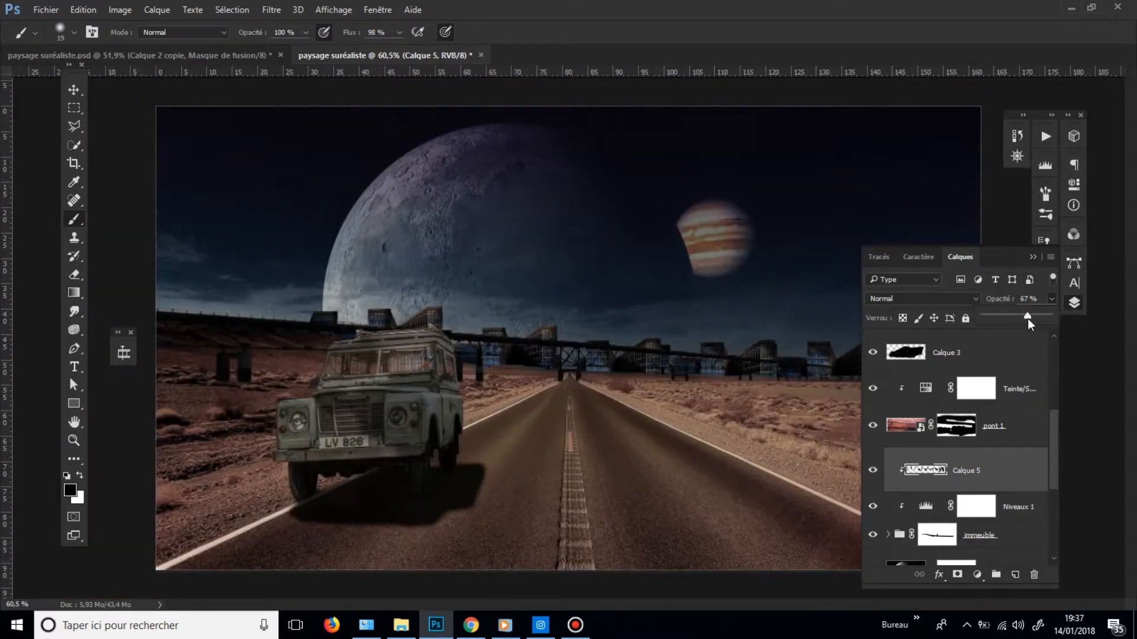
drag(1017, 321, 1024, 321)
drag(702, 397, 660, 401)
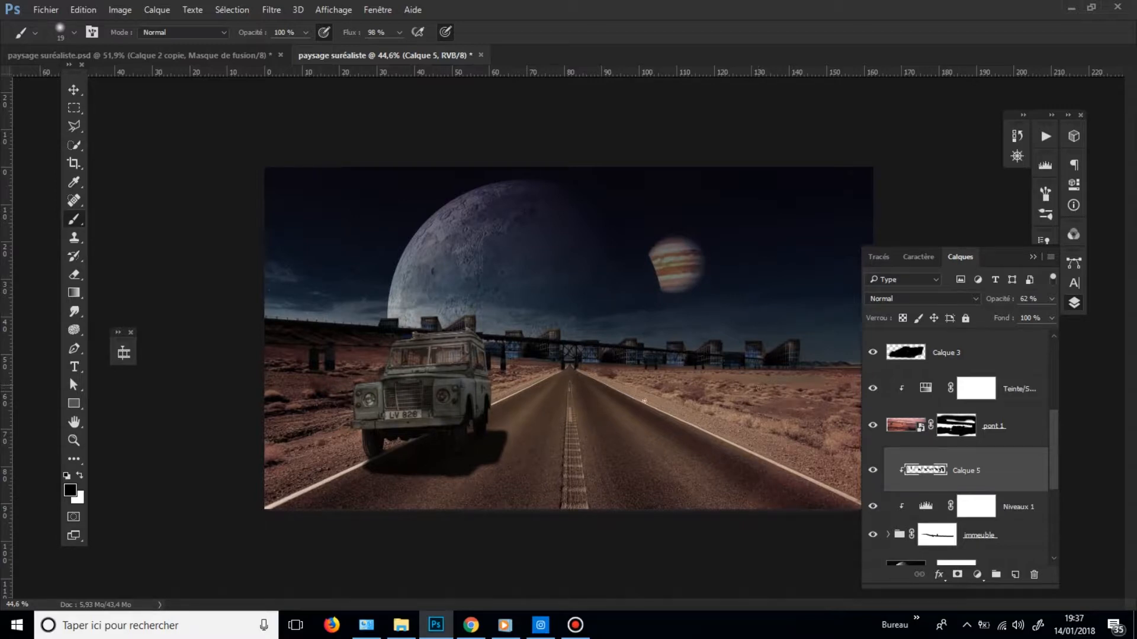
drag(710, 362, 691, 365)
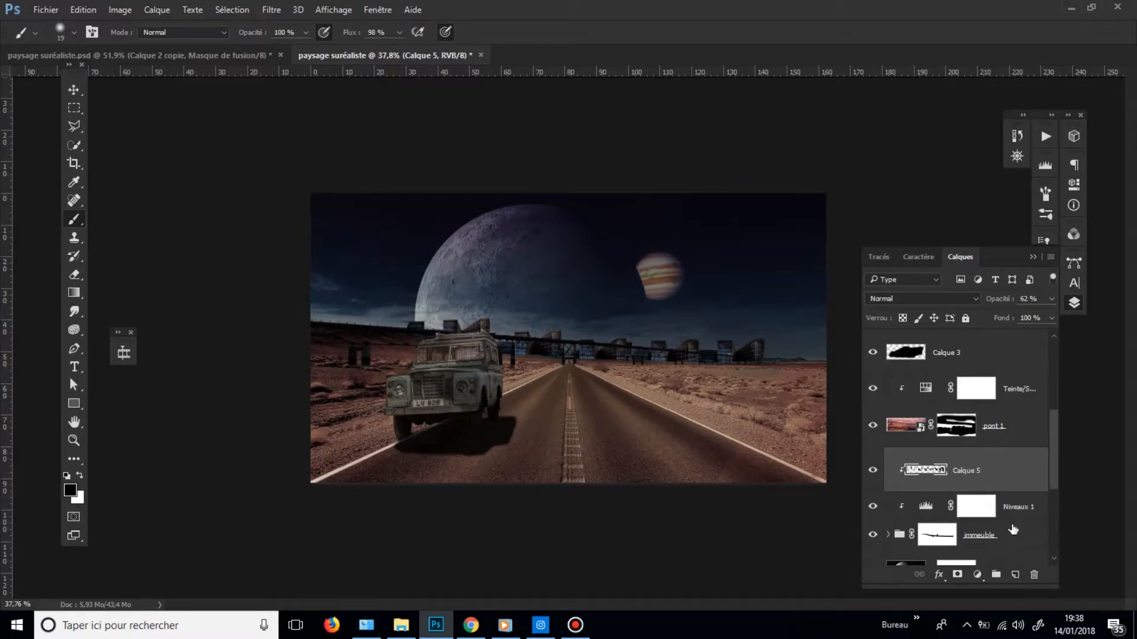
- Add a Color Balance adjustment layer above Calque 2, at the top of the layer stack
scroll(1021, 491, down, 4)
scroll(996, 487, up, 2)
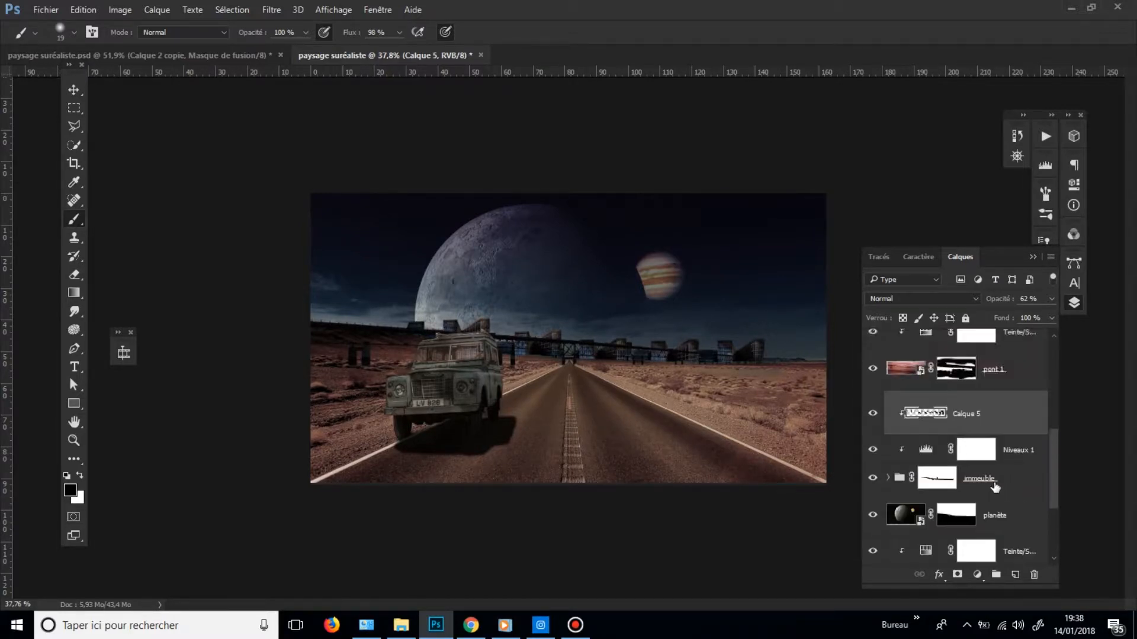
scroll(1007, 441, up, 3)
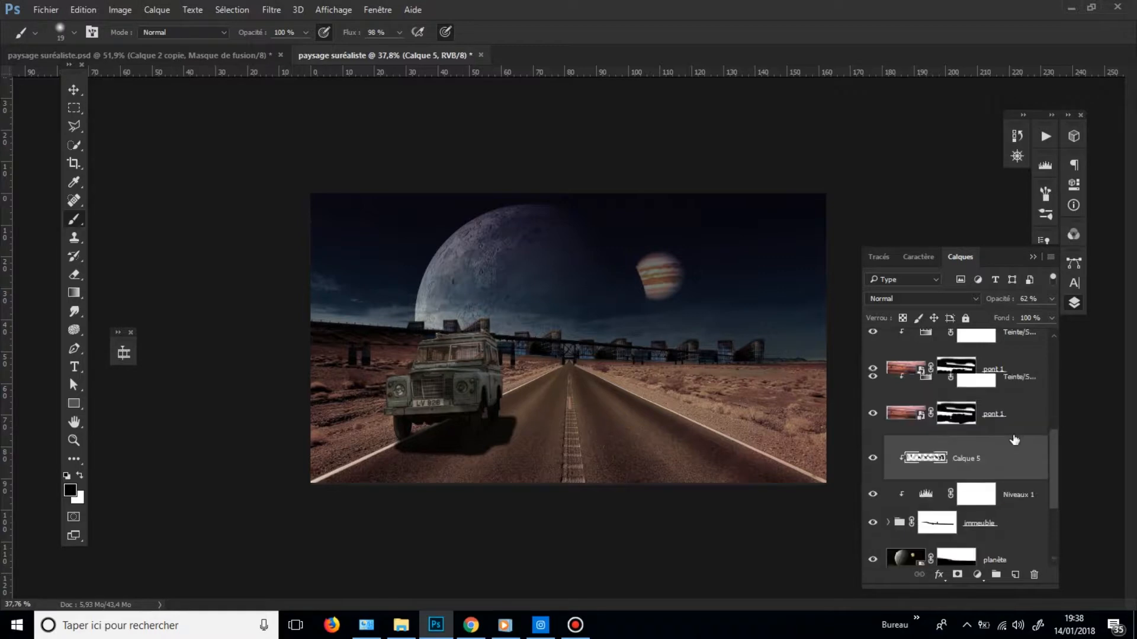
scroll(1008, 429, up, 5)
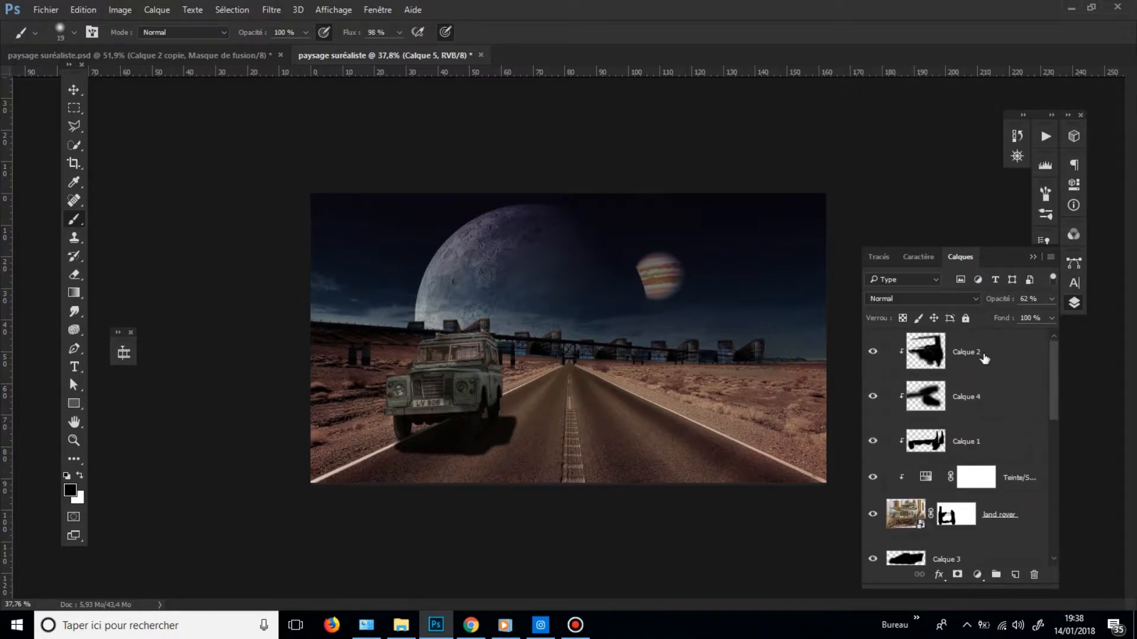
click(1000, 352)
click(977, 574)
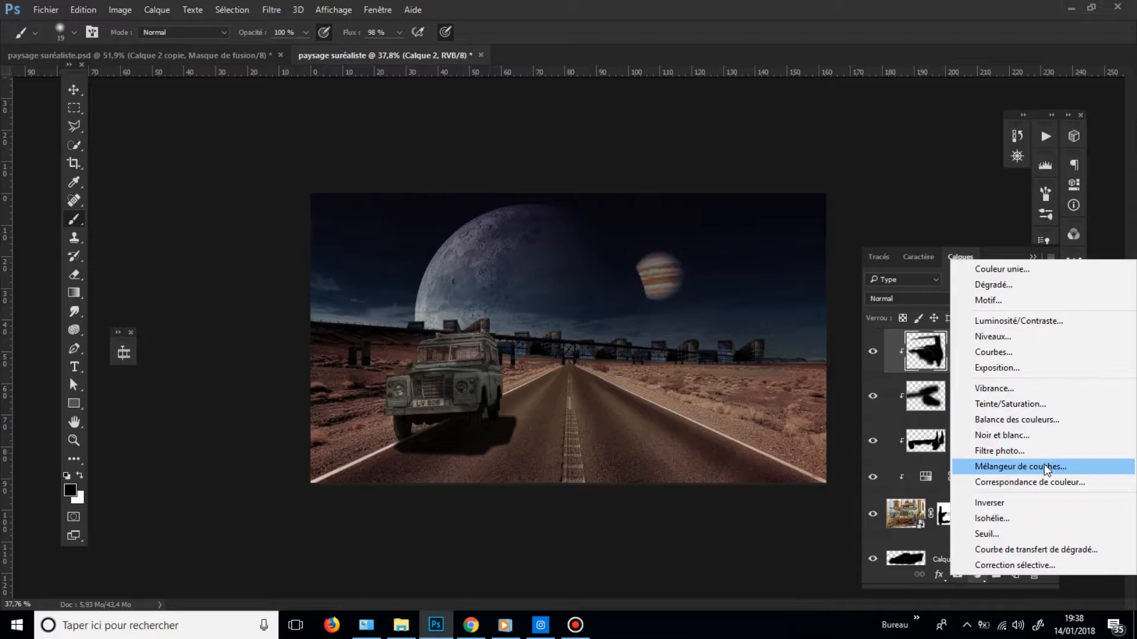
click(1024, 421)
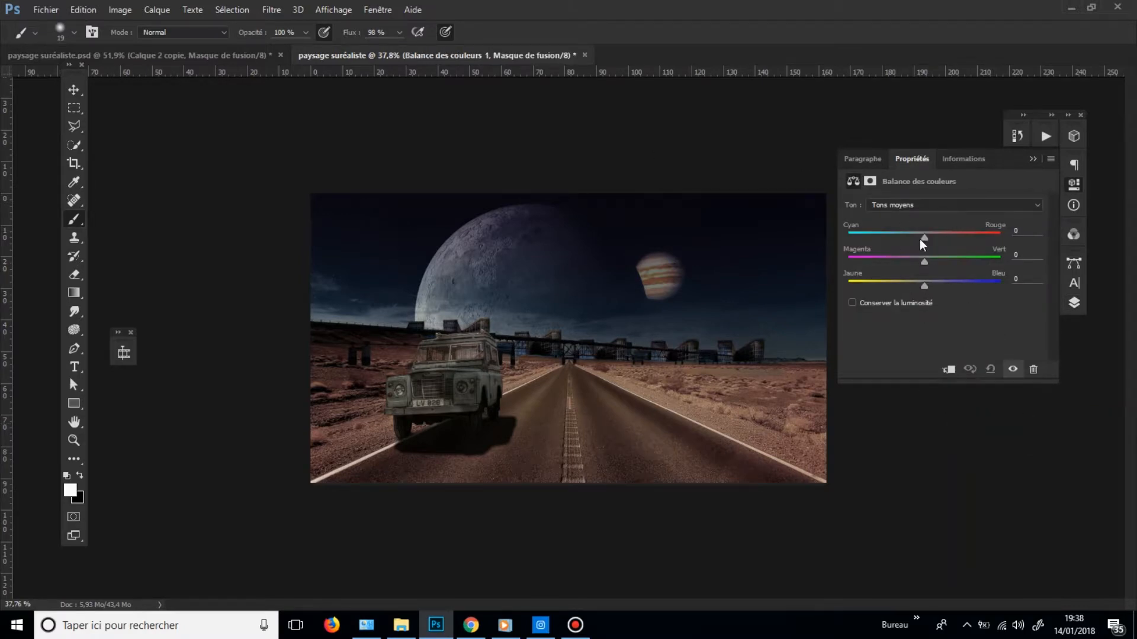
- Set the Color Balance midtones to -25 on Cyan–Red and +13 on Yellow–Blue for a colder night tint
mouse_move(920, 238)
mouse_down()
mouse_move(906, 241)
mouse_move(926, 244)
mouse_up()
drag(901, 240, 906, 239)
drag(925, 286, 934, 285)
key(ctrl+space)
mouse_move(727, 358)
mouse_down()
mouse_move(708, 360)
mouse_move(736, 356)
mouse_up()
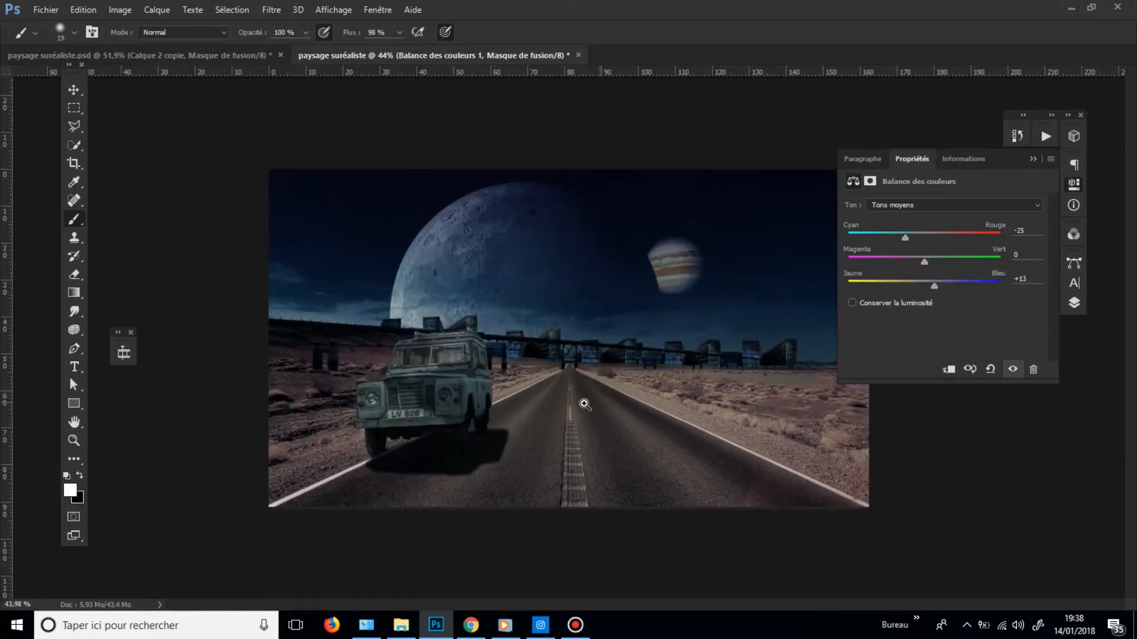
drag(585, 405, 576, 405)
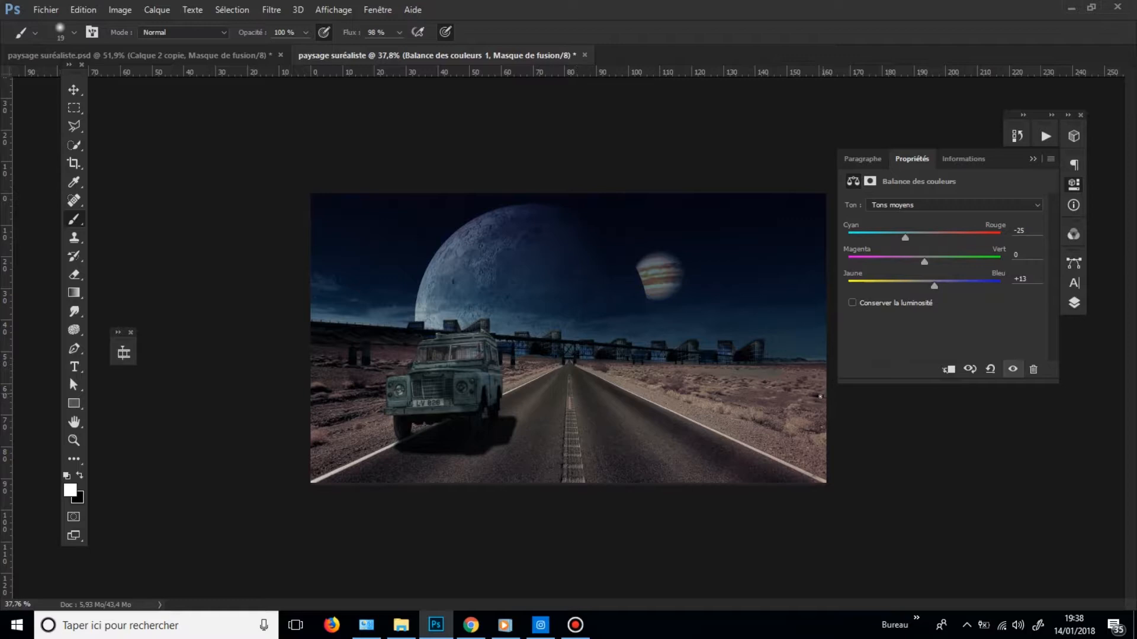
- Add a Levels adjustment layer above the Hue/Saturation layer clipped to the land rover
click(1075, 304)
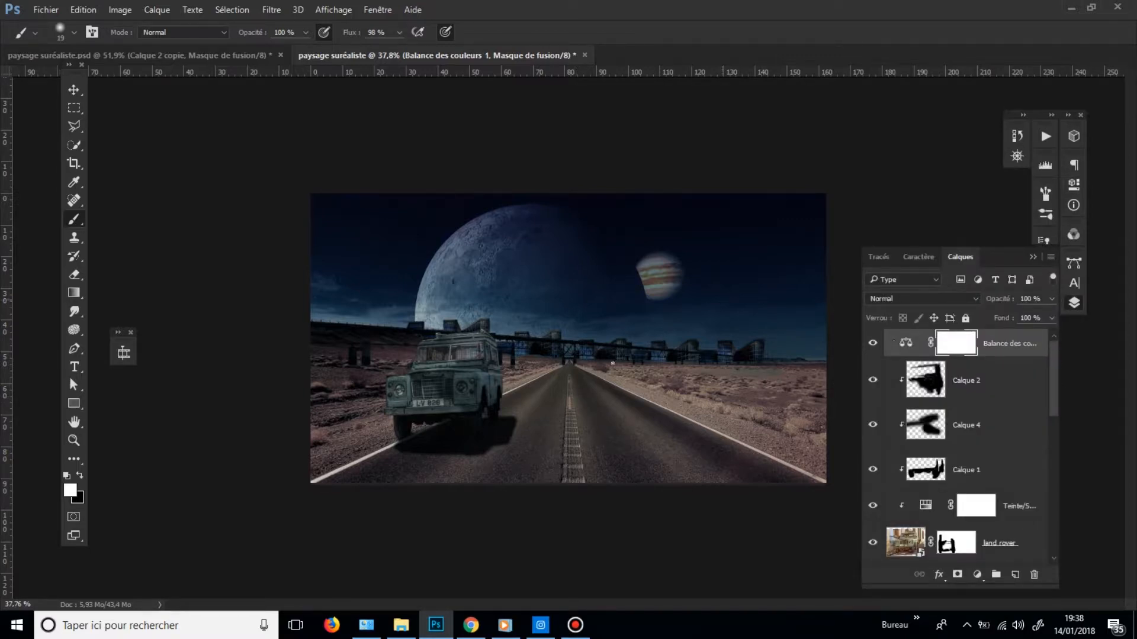
scroll(604, 380, down, 3)
scroll(604, 379, up, 1)
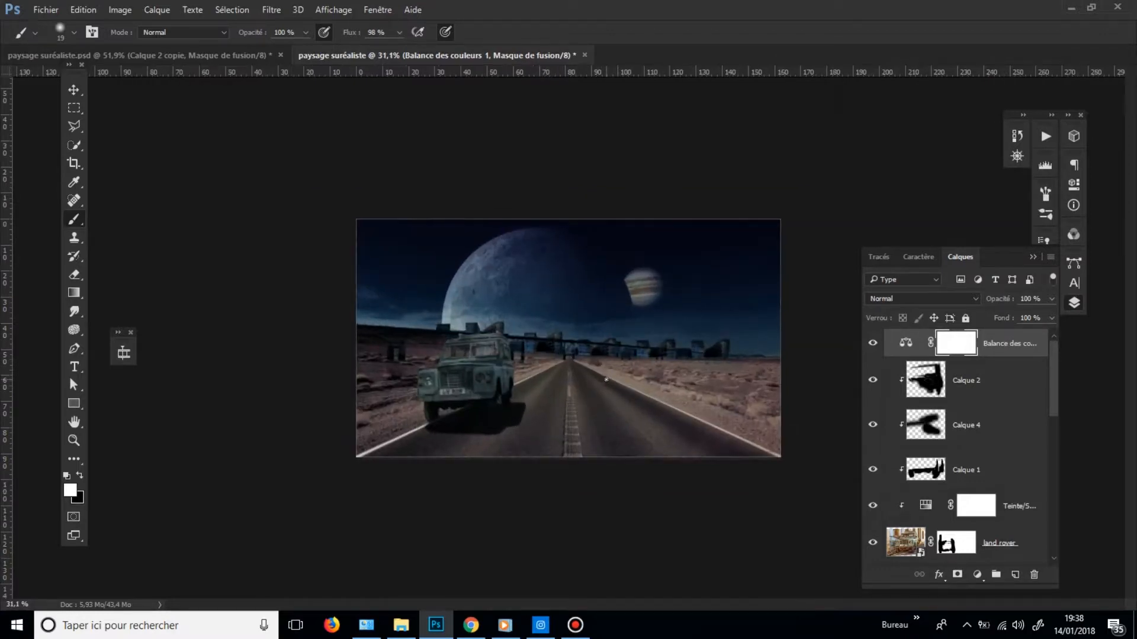
scroll(578, 389, up, 1)
scroll(971, 473, down, 5)
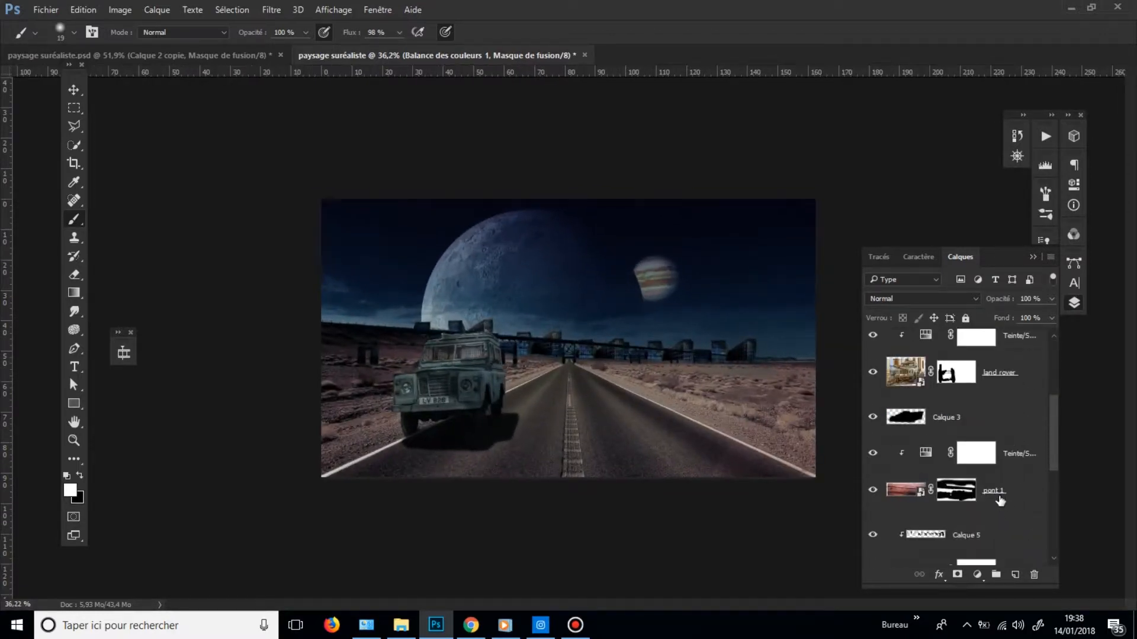
scroll(974, 486, up, 4)
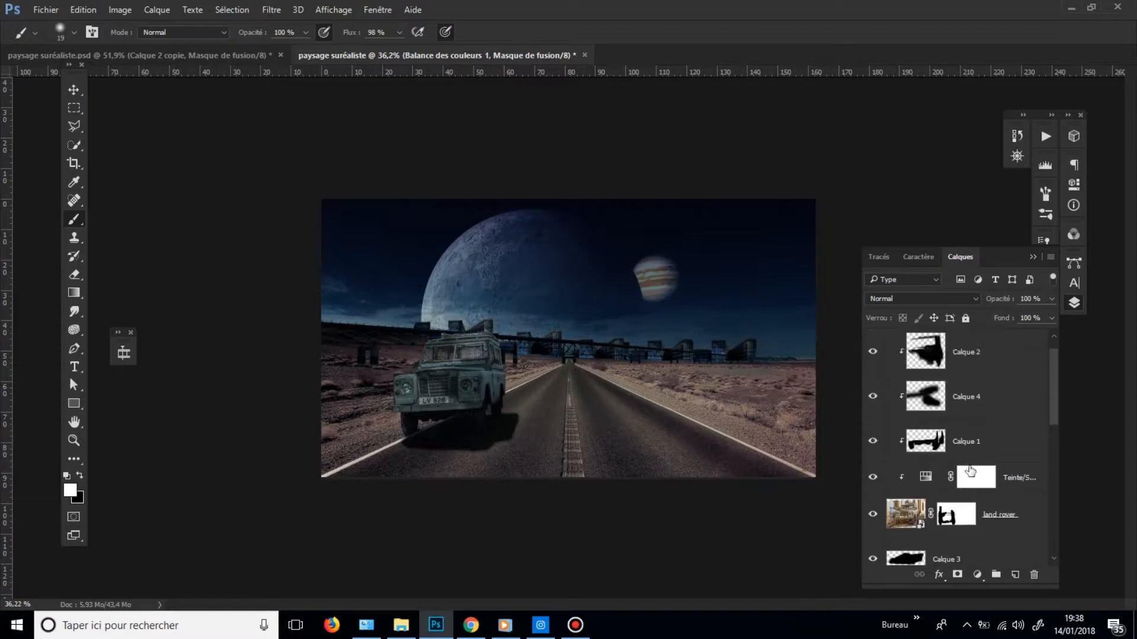
click(919, 399)
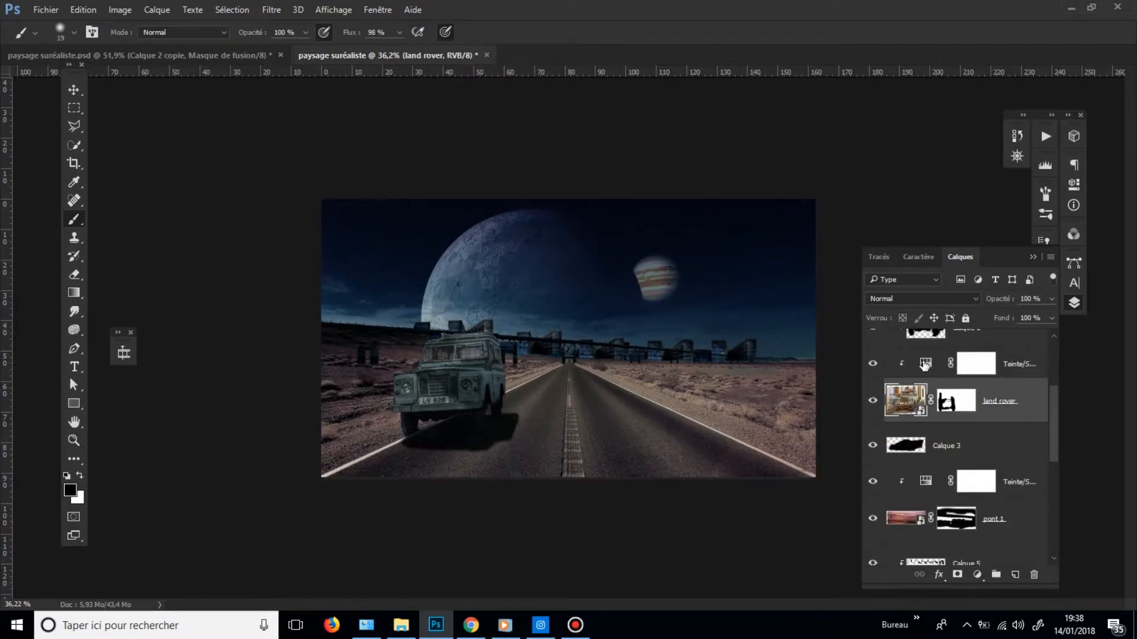
click(923, 364)
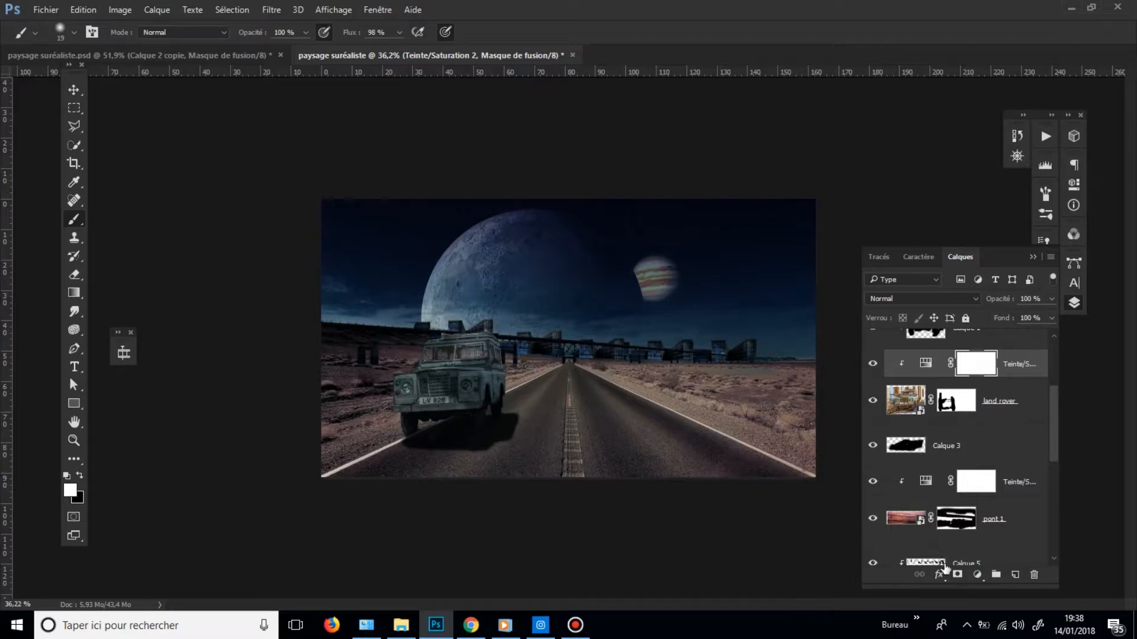
click(977, 575)
click(1007, 342)
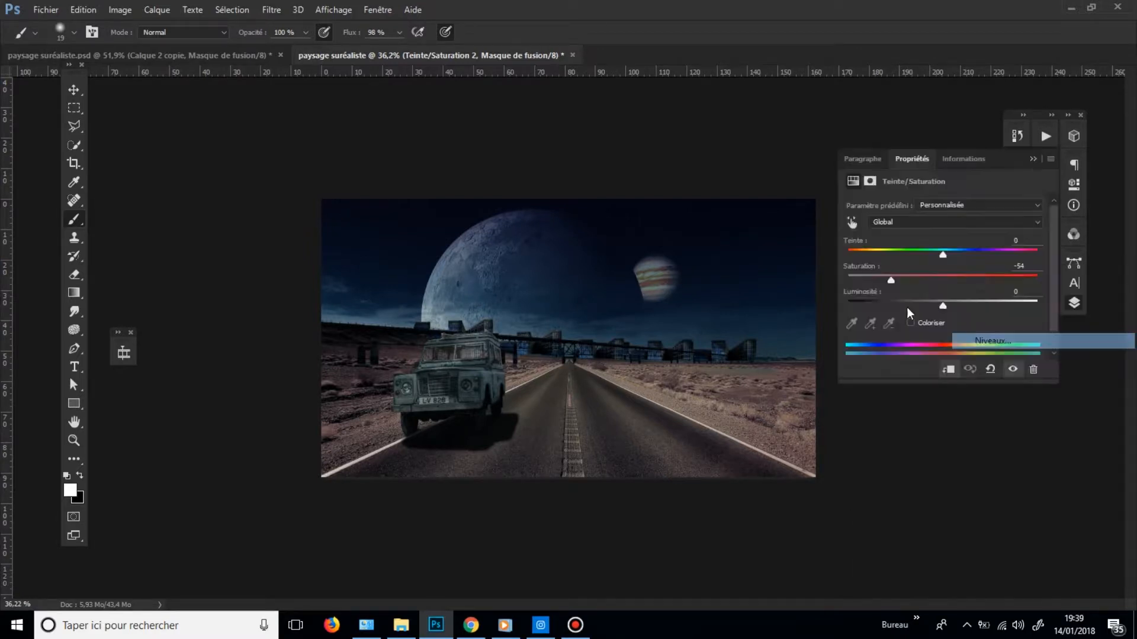
- Raise the land rover's contrast by setting the Levels black input to 47 and the white input to 232
drag(865, 305, 882, 305)
mouse_move(1025, 308)
mouse_down()
mouse_move(1000, 307)
mouse_move(1010, 307)
mouse_up()
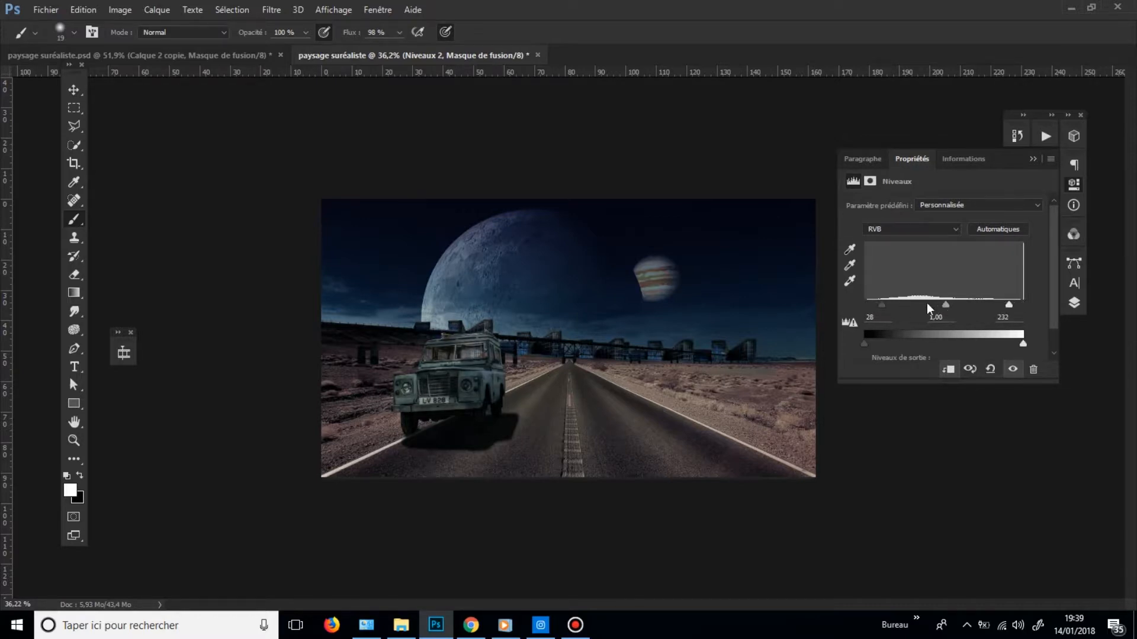
drag(882, 305, 894, 301)
scroll(803, 313, down, 2)
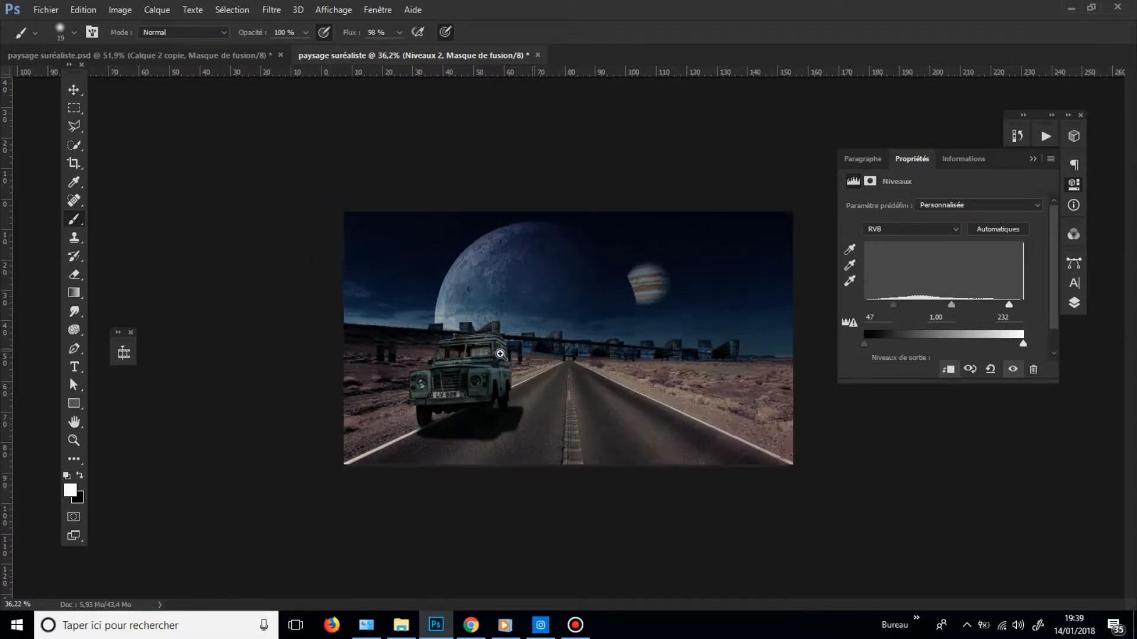
- Add another Levels adjustment layer directly above Niveaux 1, clipped to the immeuble group
click(1074, 304)
scroll(982, 466, up, 4)
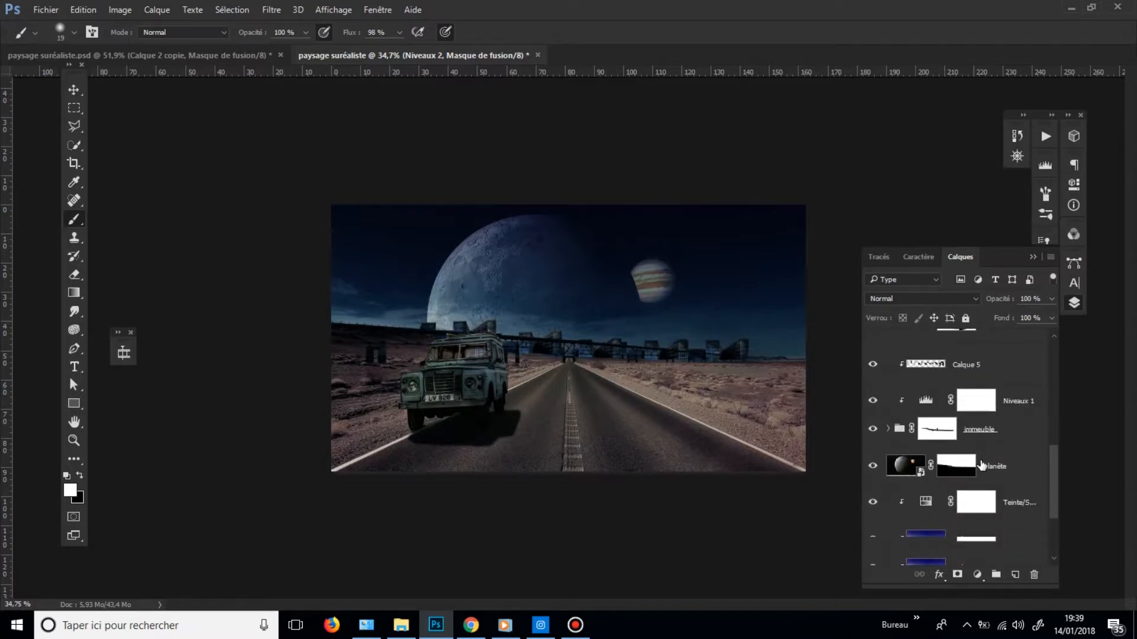
click(922, 403)
click(976, 574)
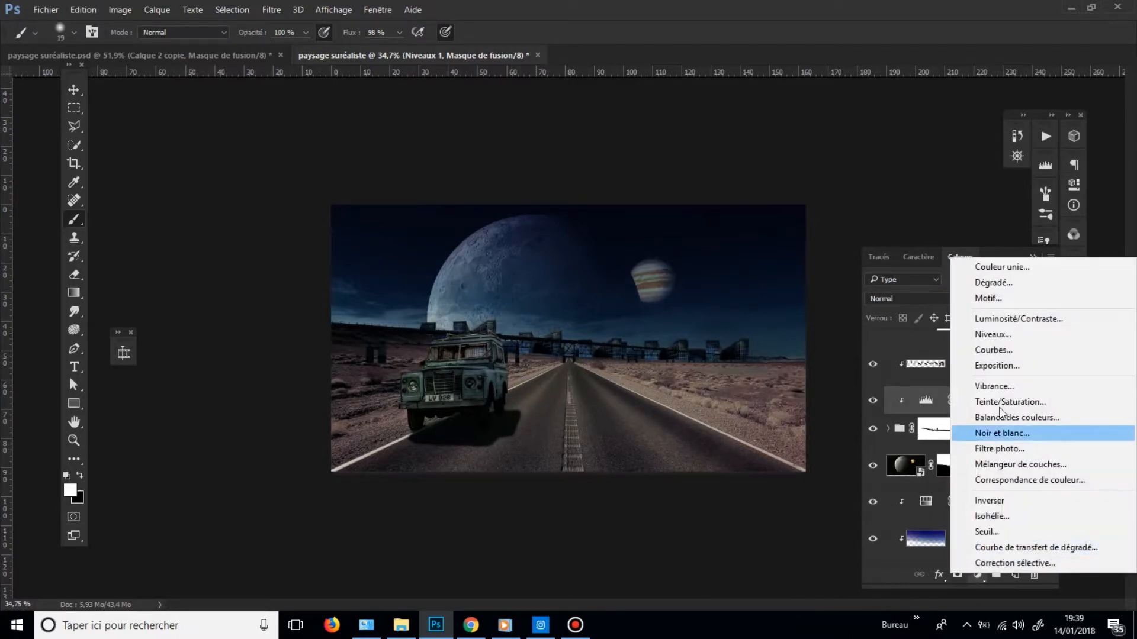
click(1000, 333)
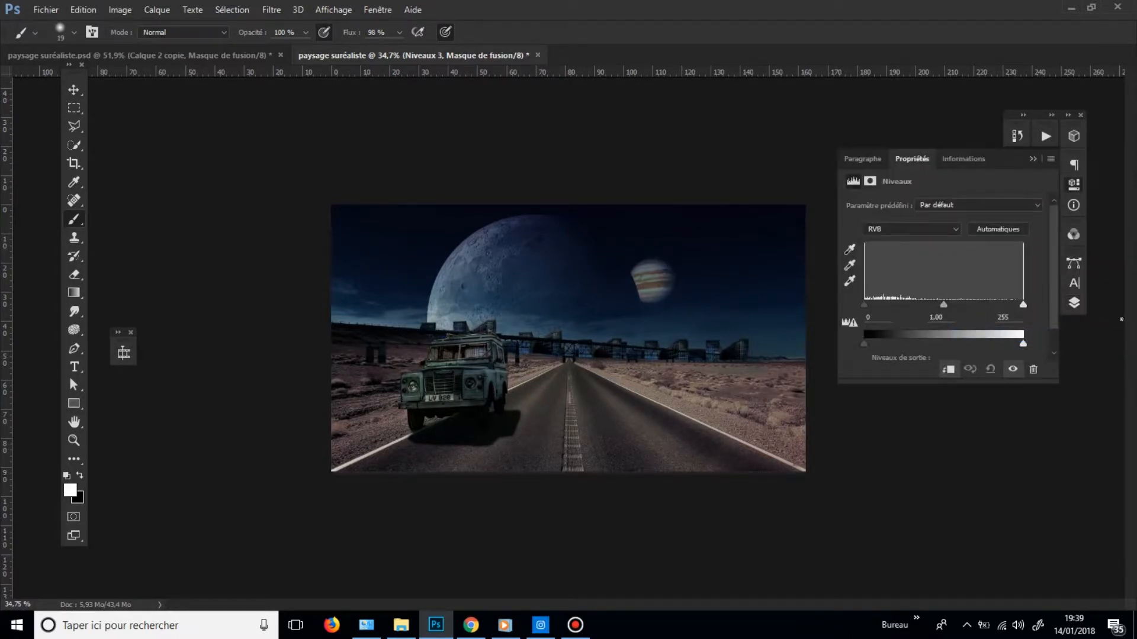
- Try shifting the black input level of Niveaux 3 on the immeuble group
click(1074, 304)
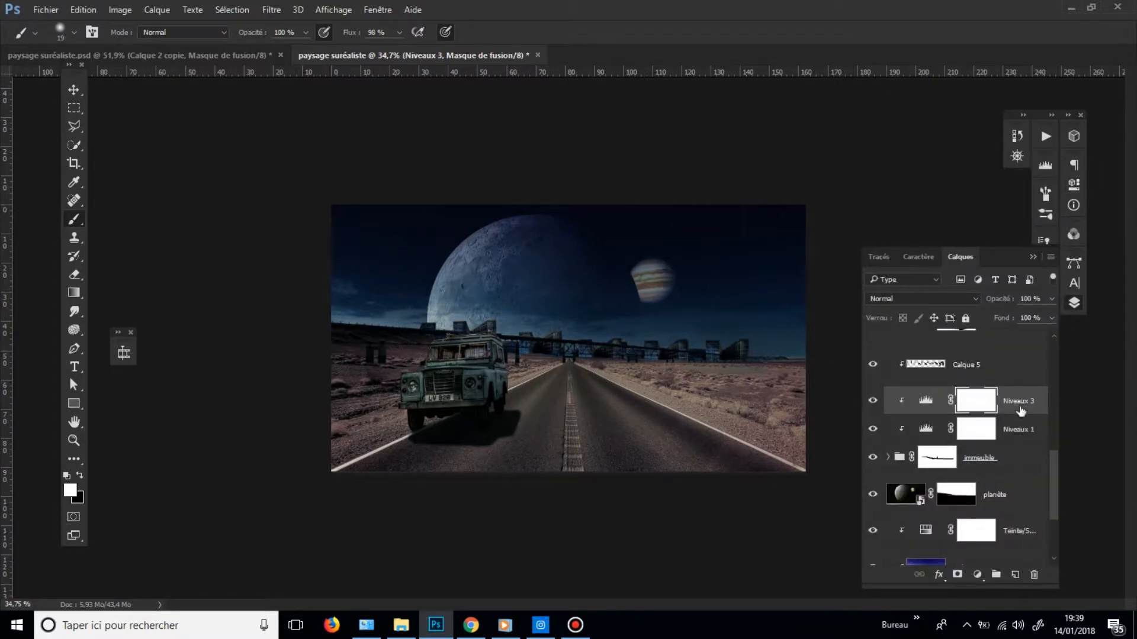
double_click(926, 401)
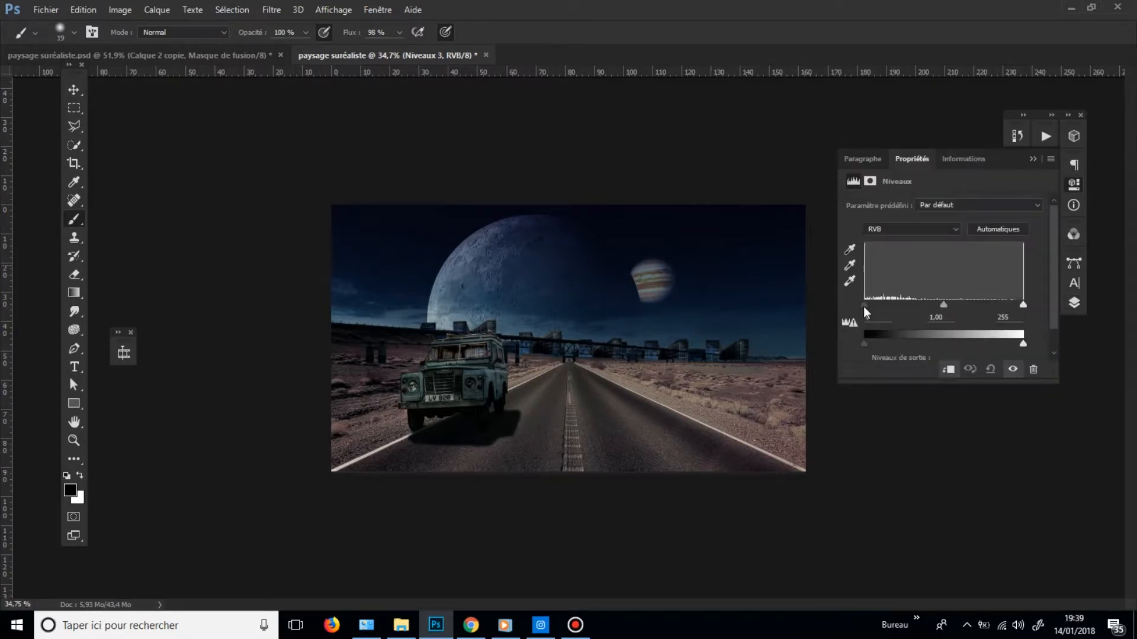
mouse_move(866, 306)
mouse_down()
mouse_move(883, 304)
mouse_move(865, 305)
mouse_up()
click(1075, 303)
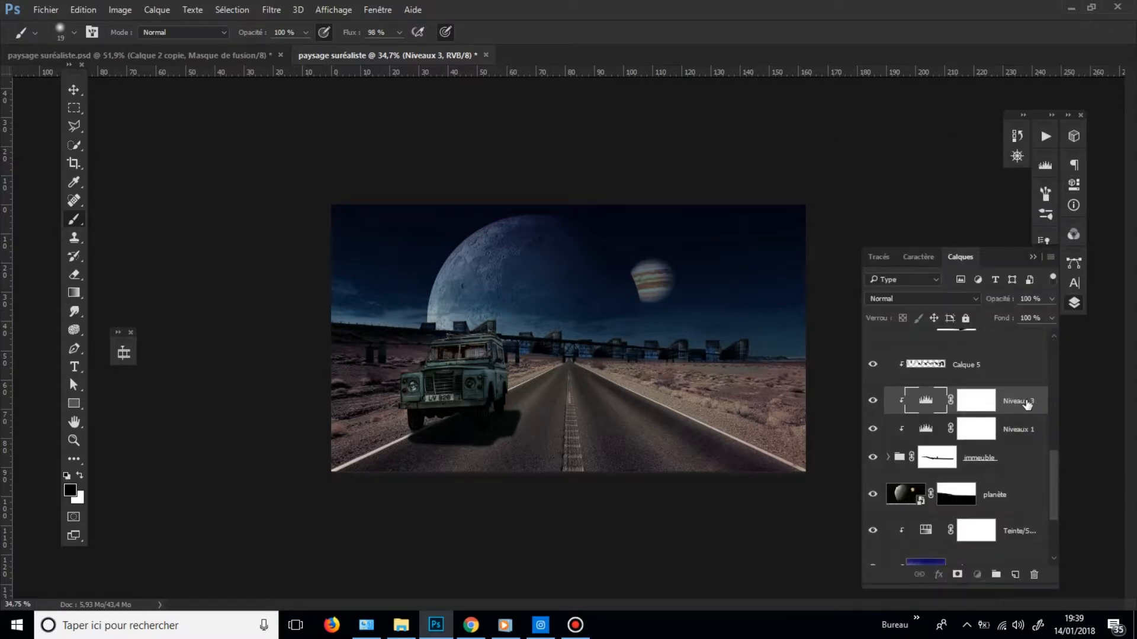
- Move Niveaux 3 below the planète layer, clip it to the desert layer stack, and set its black input level to 8
drag(1028, 404, 947, 465)
alt+click(914, 448)
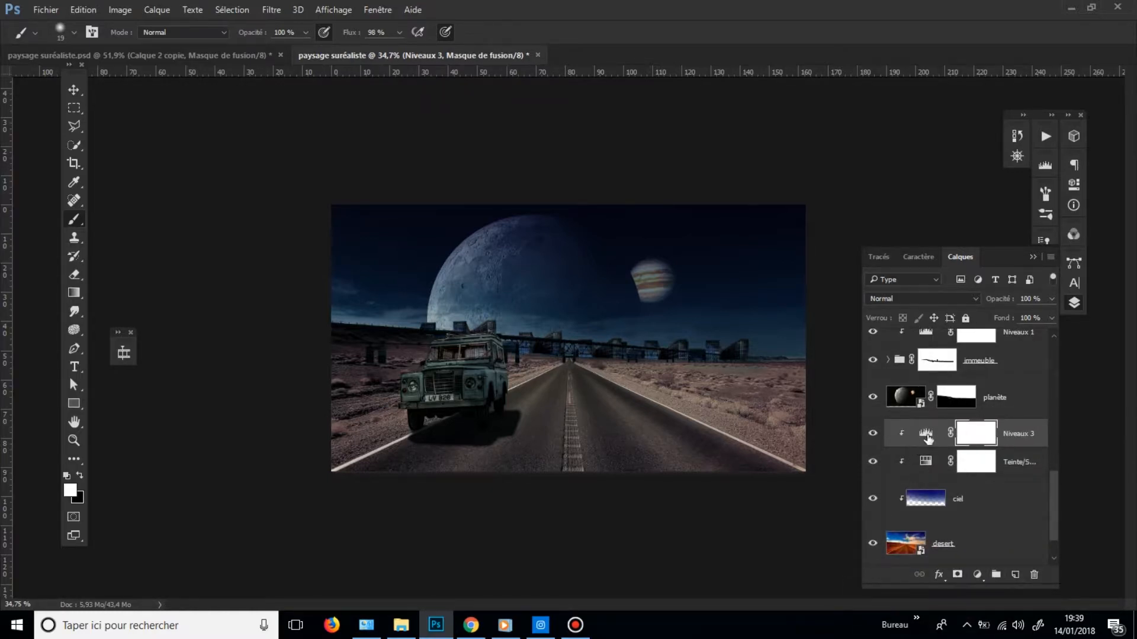
double_click(926, 436)
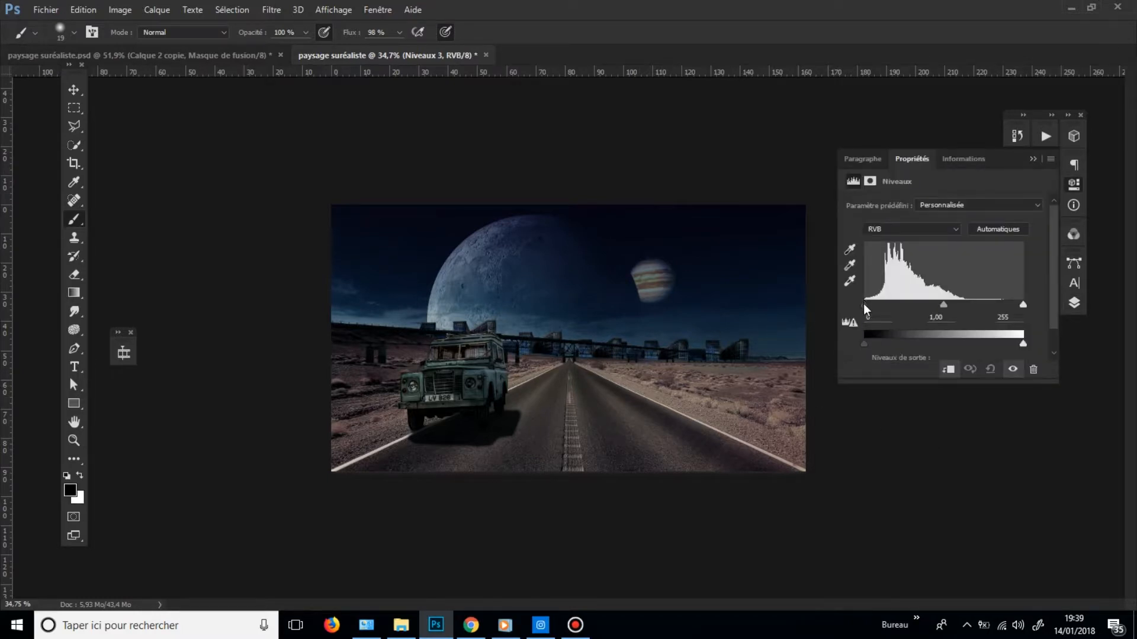
drag(864, 305, 872, 305)
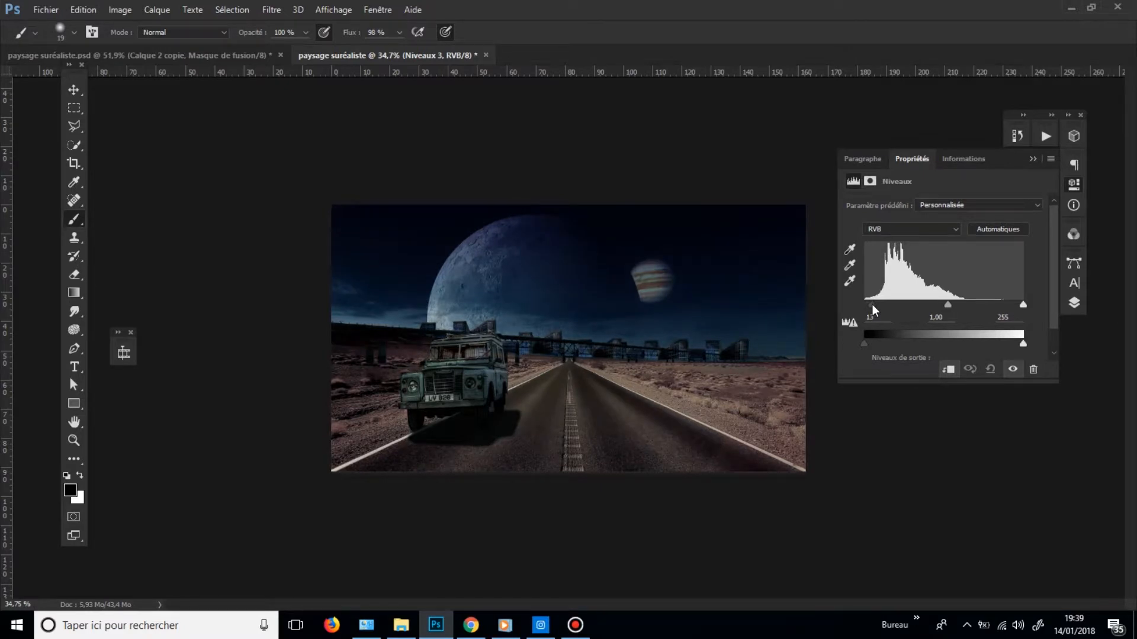
mouse_move(873, 305)
mouse_down()
mouse_move(884, 304)
mouse_move(859, 306)
mouse_move(872, 305)
mouse_up()
mouse_move(659, 365)
mouse_down()
mouse_move(630, 364)
mouse_move(655, 368)
mouse_up()
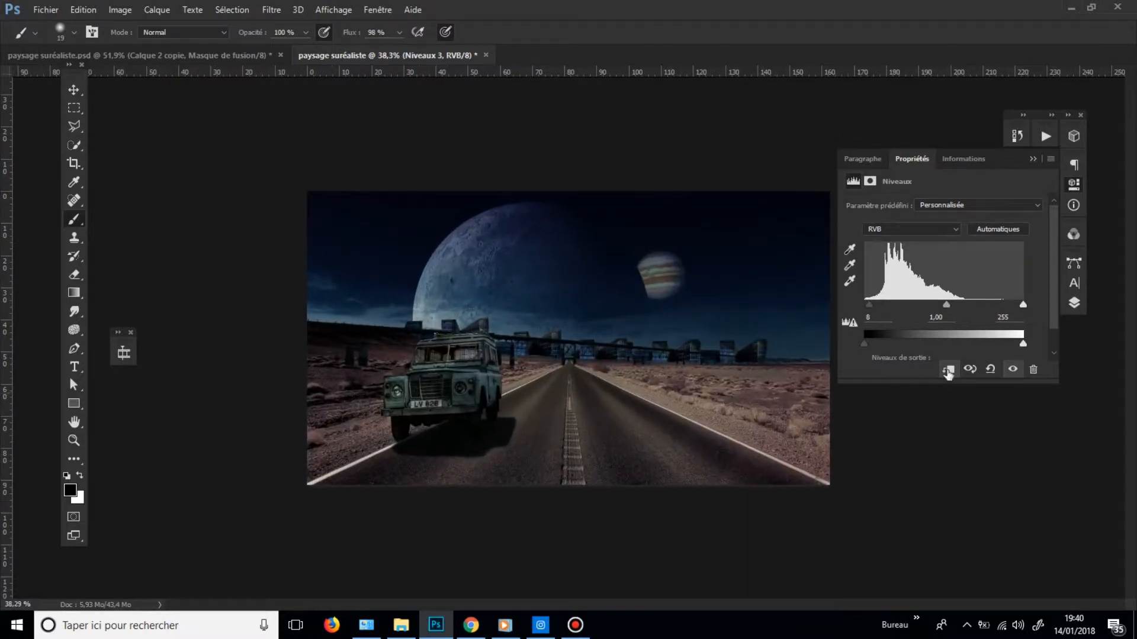
- Darken the desert layer stack by setting the Niveaux 3 midtone input level to 0,94
drag(946, 305, 951, 305)
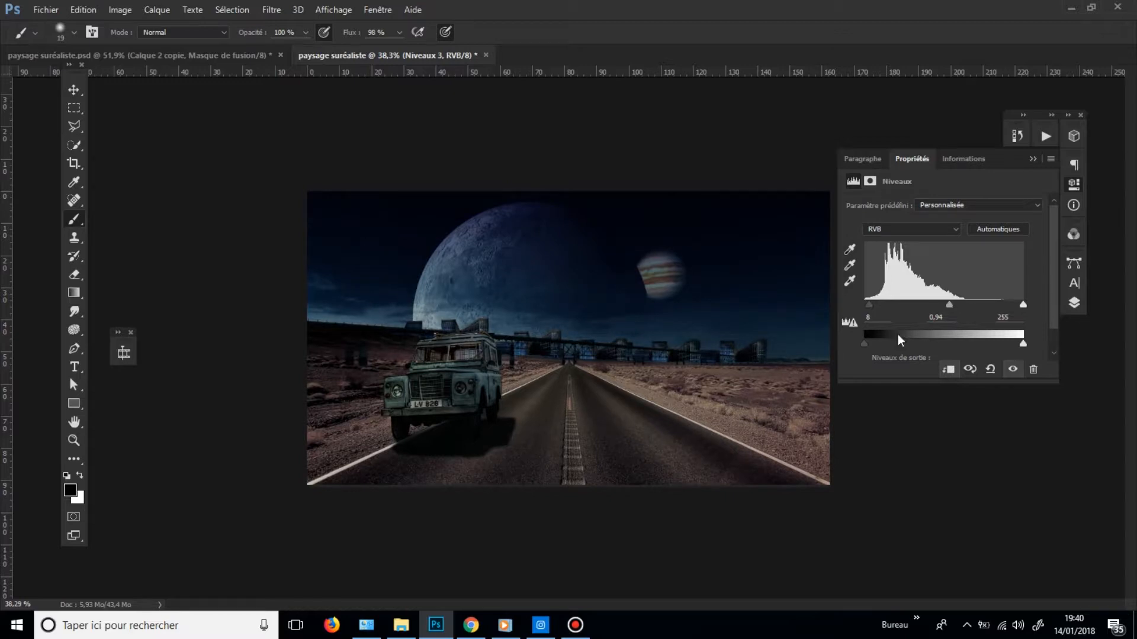
scroll(616, 394, down, 5)
scroll(639, 393, up, 4)
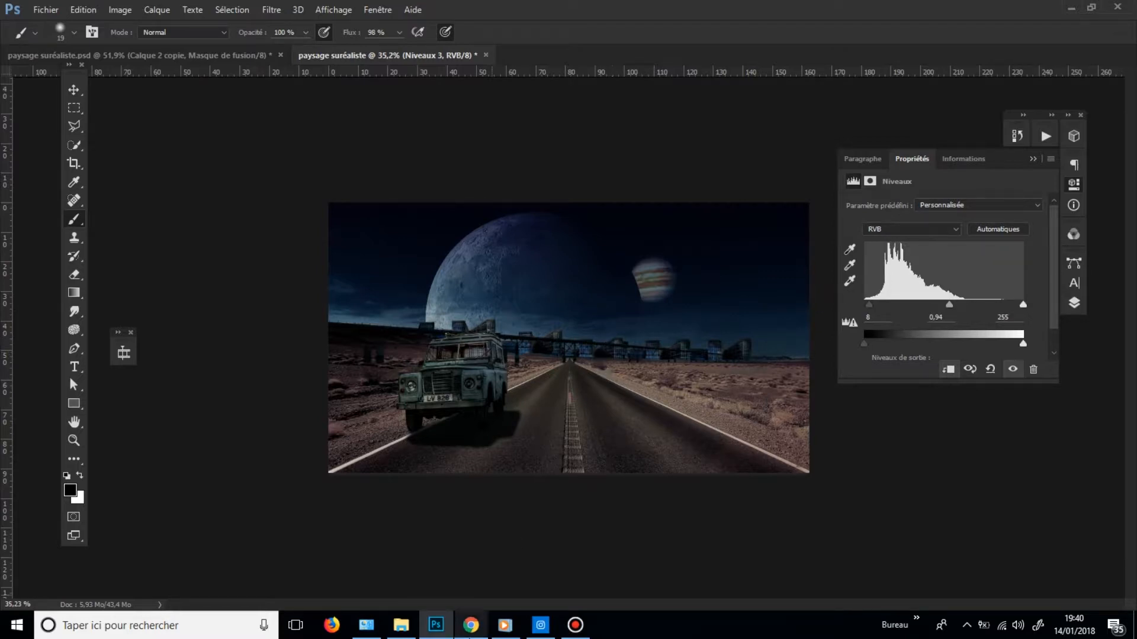
- Place the cracked-ground image ob_b89a7c_dscf2755-2.jpg from the tutorial folder into the composition at its default size
click(400, 626)
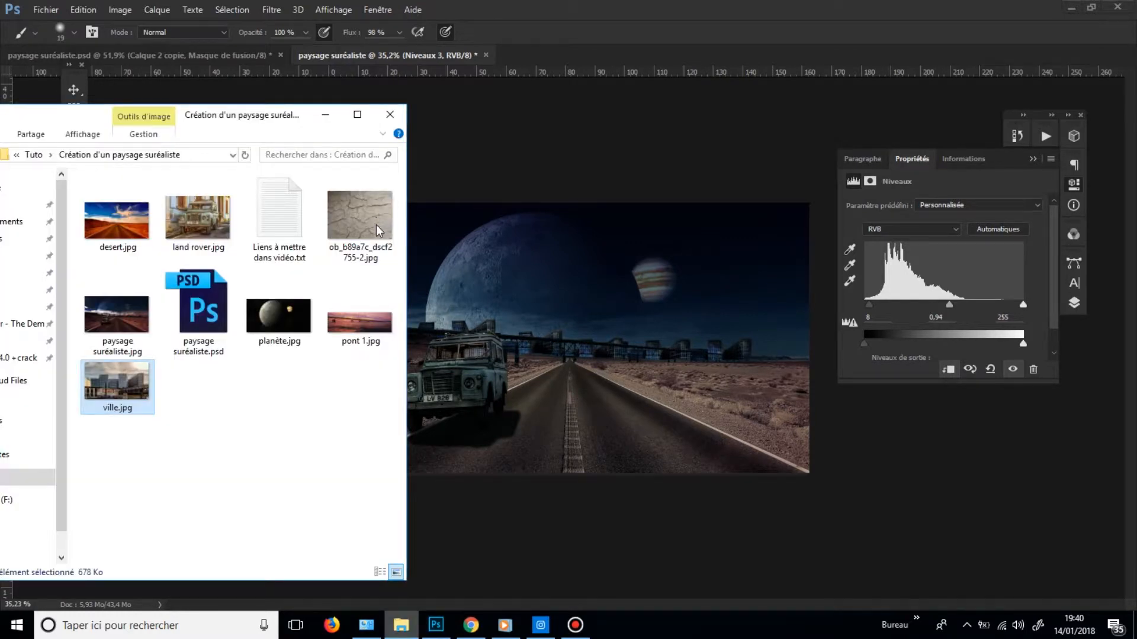
drag(360, 216, 642, 332)
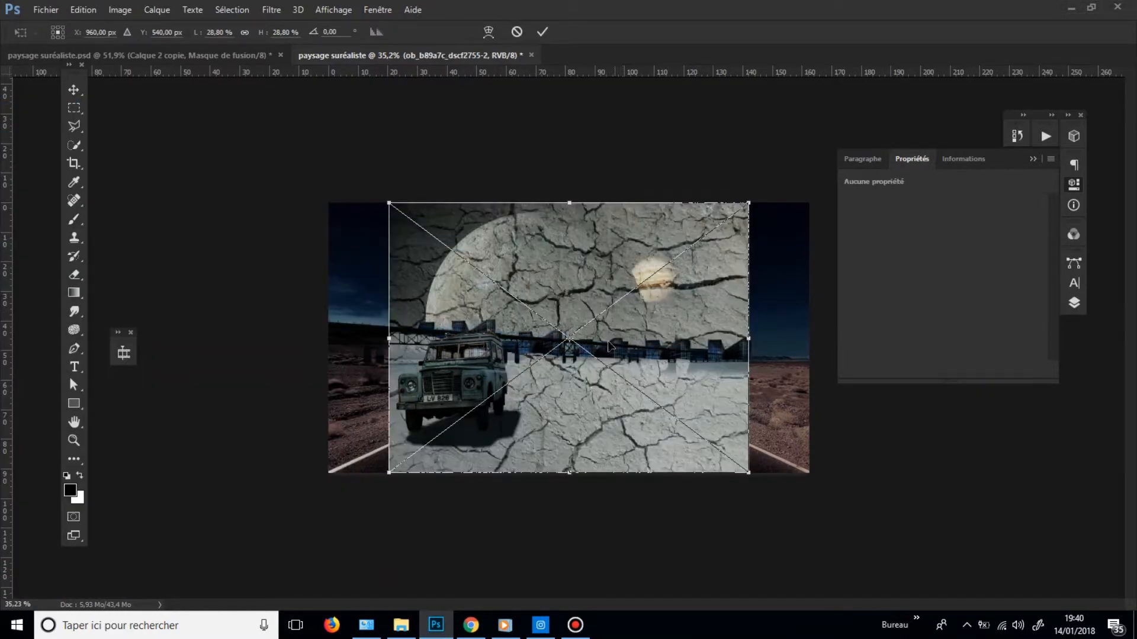
click(544, 34)
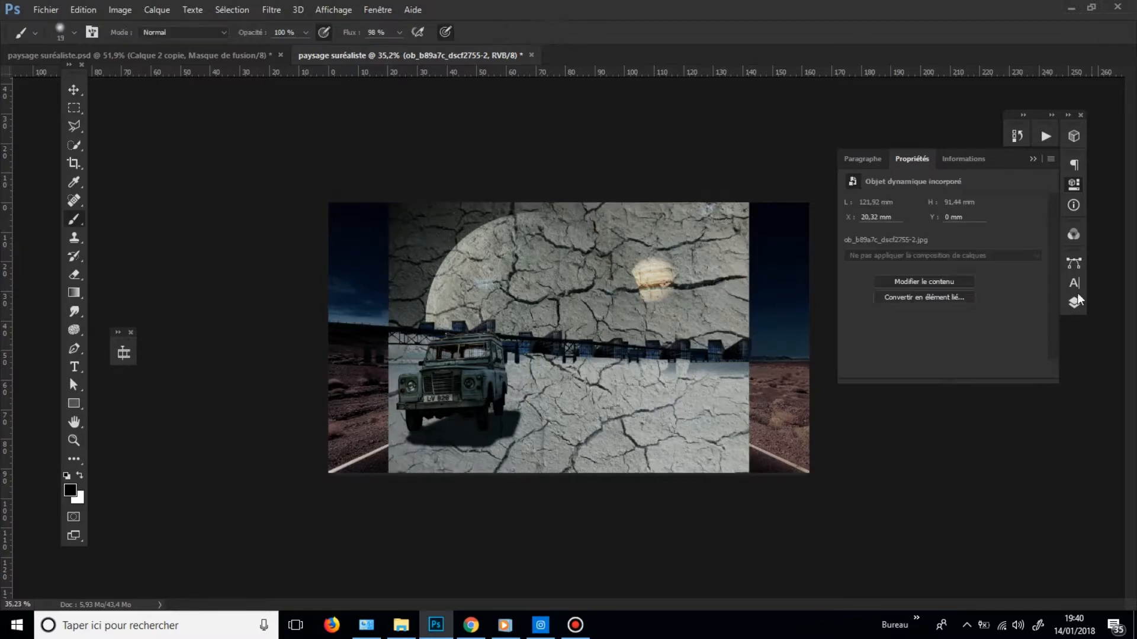
- Rasterize the placed cracked-ground smart object in the layer stack
click(1075, 301)
scroll(1004, 441, up, 1)
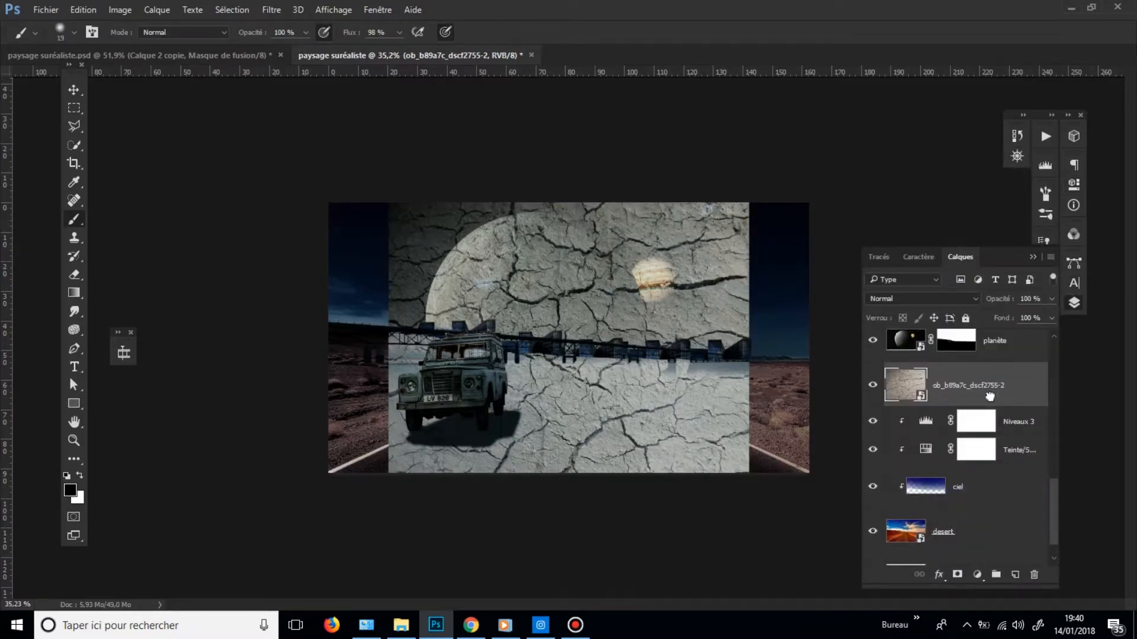
scroll(989, 398, down, 1)
mouse_move(971, 356)
mouse_down()
mouse_move(965, 502)
mouse_move(971, 354)
mouse_up()
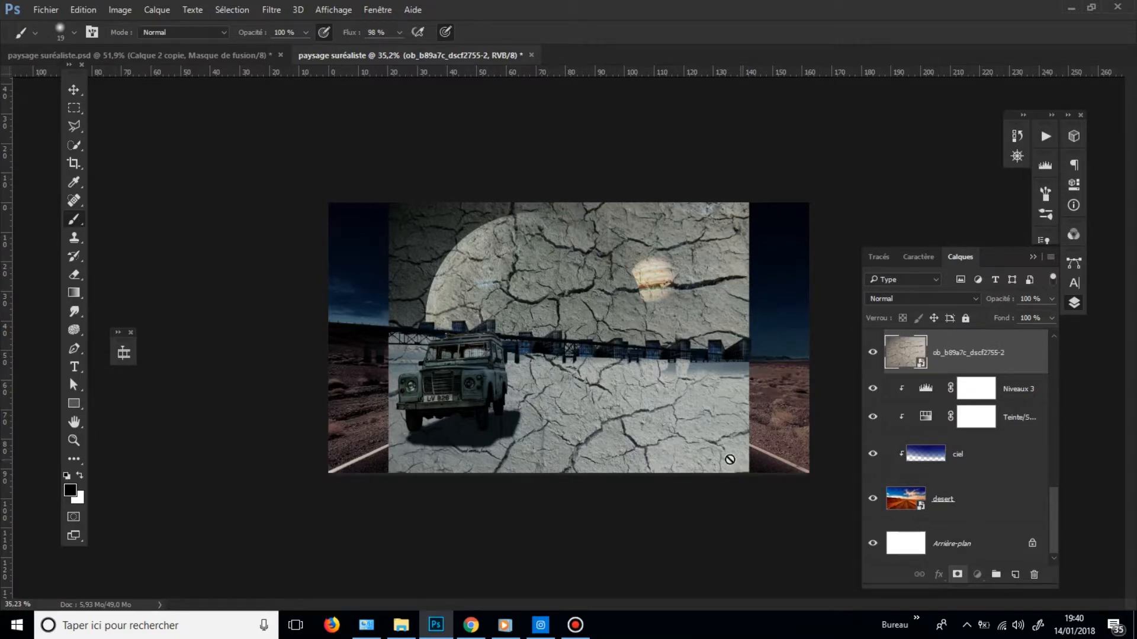
click(587, 403)
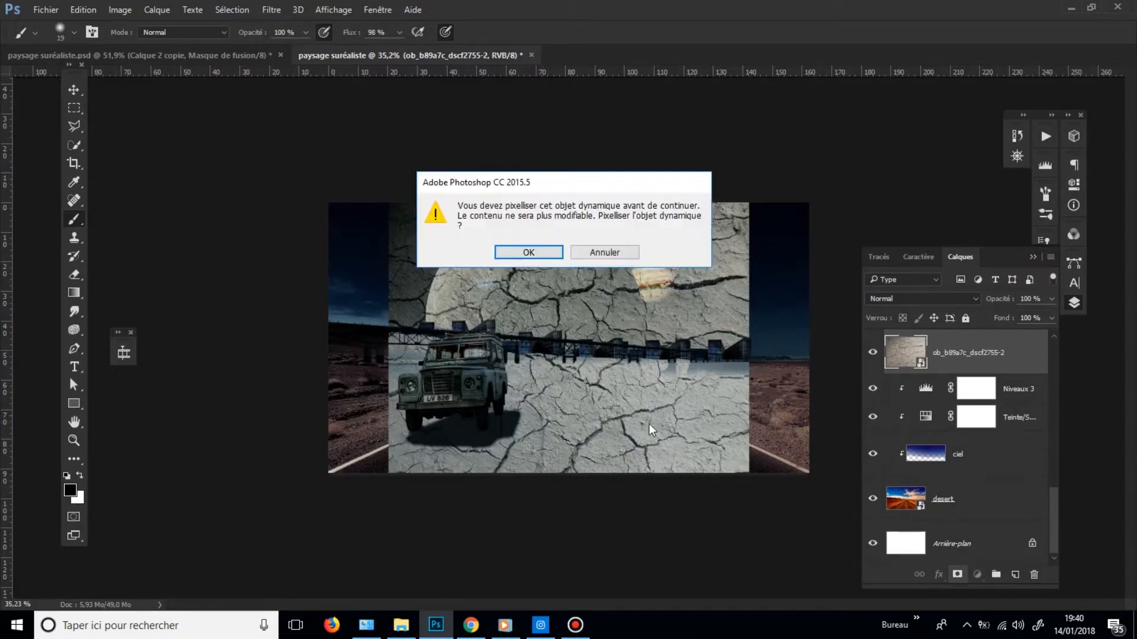
click(528, 252)
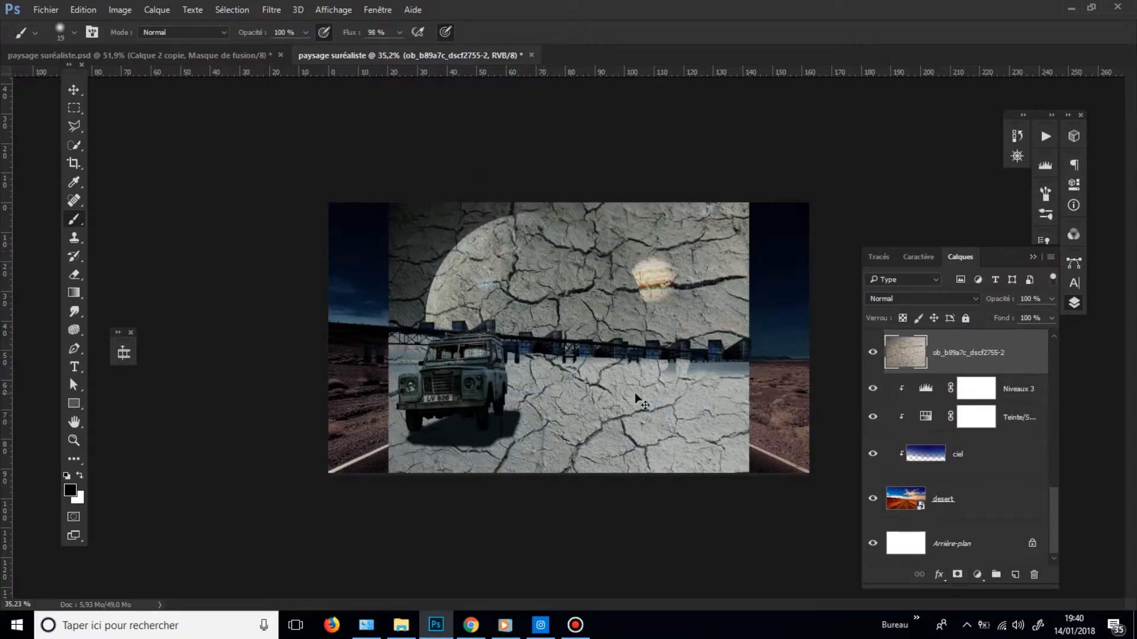
- Scale the cracked-ground texture to about 48% and distort it into a low strip covering the foreground road across the full canvas width
key(ctrl+t)
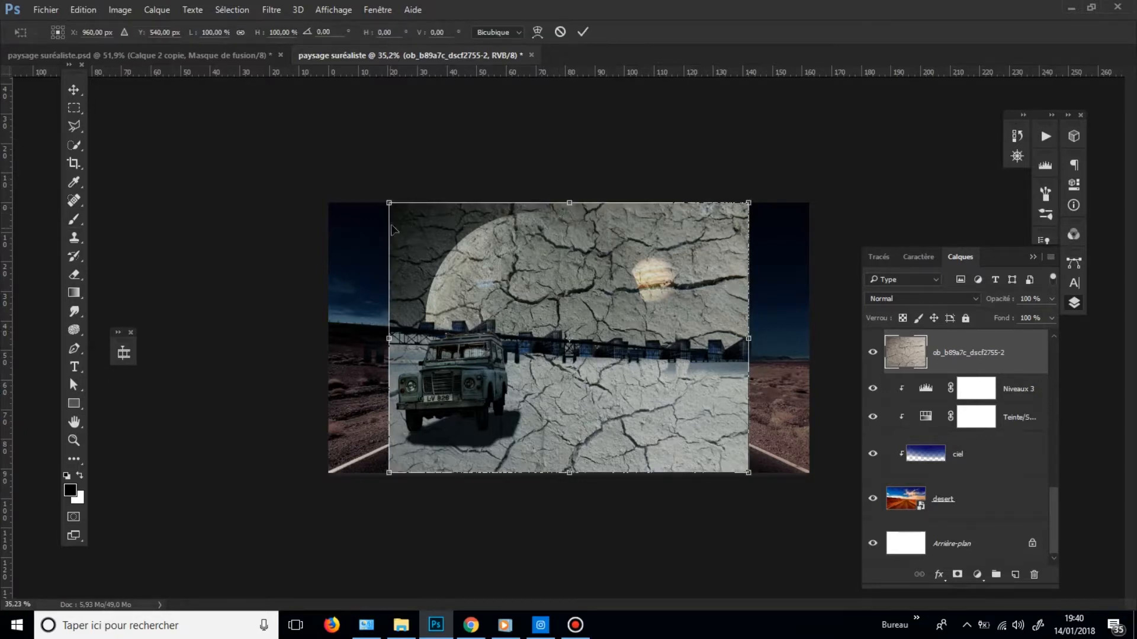
drag(389, 203, 574, 341)
drag(709, 450, 752, 440)
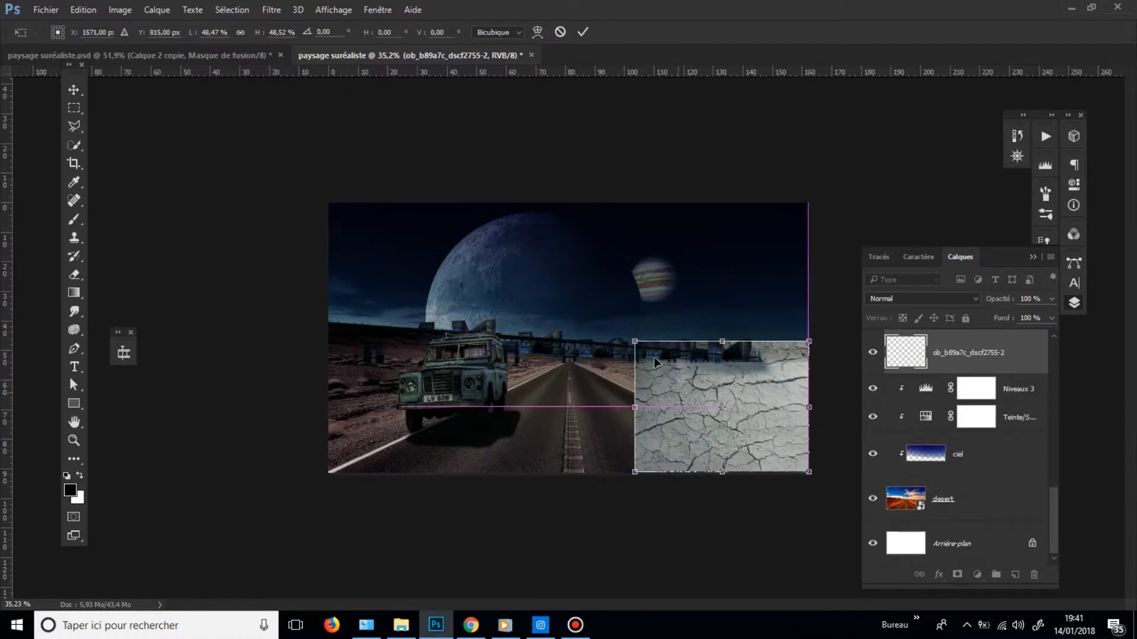
drag(634, 474, 329, 474)
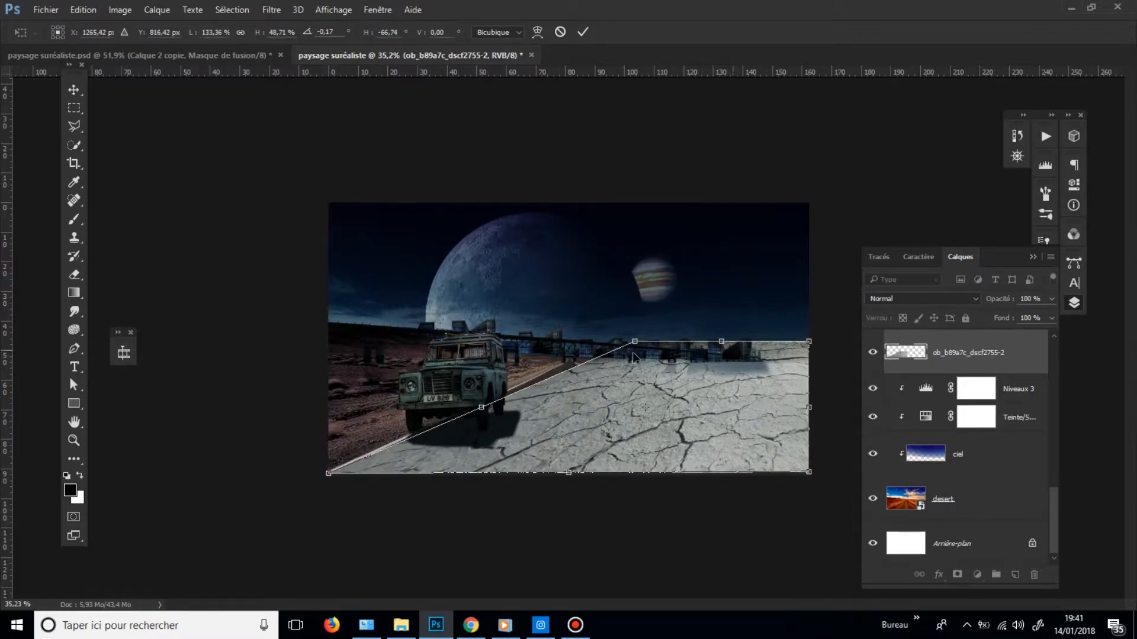
drag(721, 343, 573, 405)
click(579, 29)
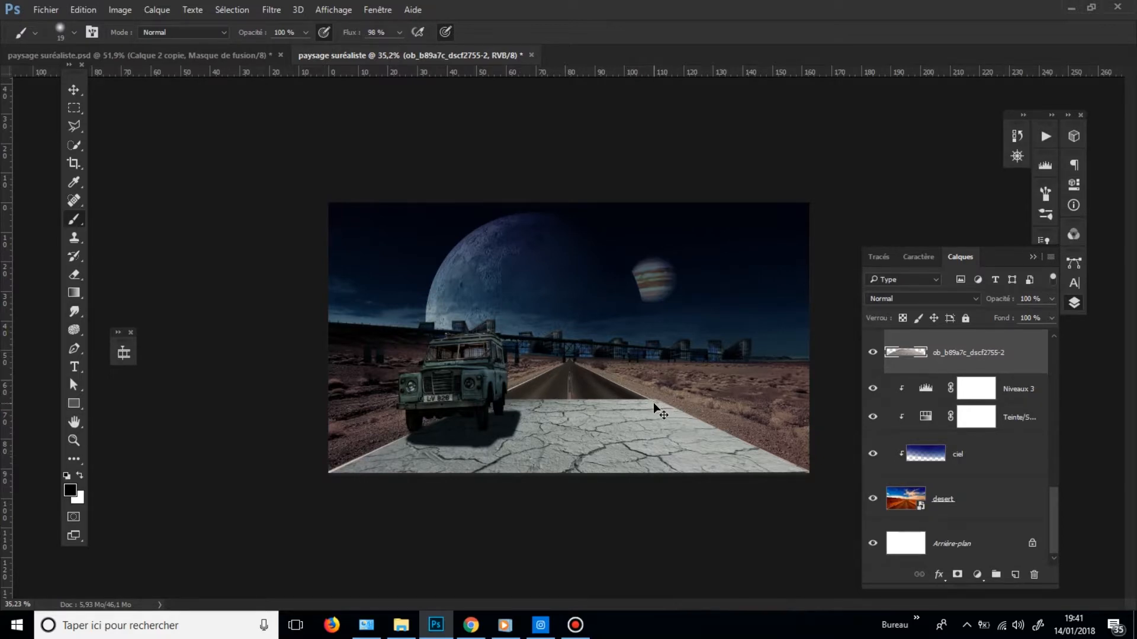
key(ctrl+t)
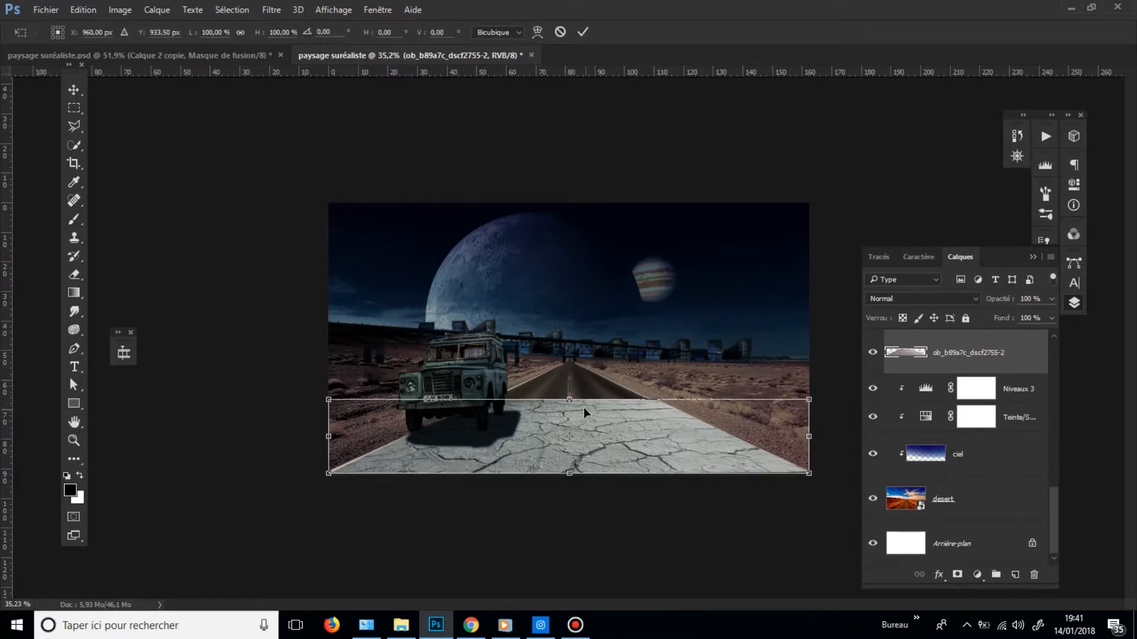
drag(810, 402, 750, 252)
right_click(557, 386)
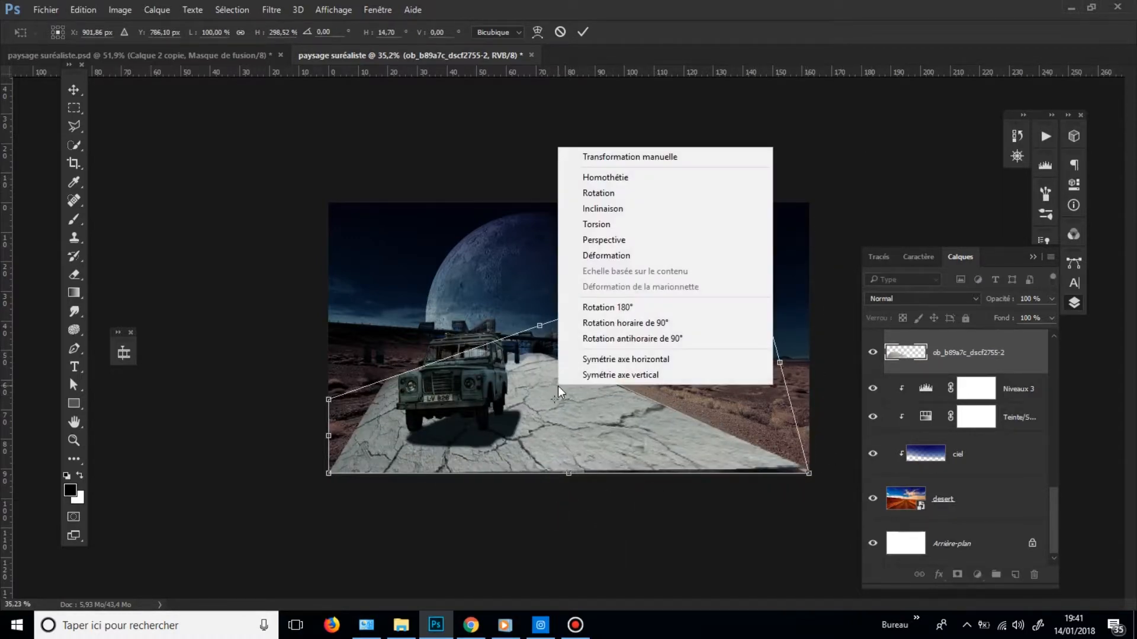
click(609, 254)
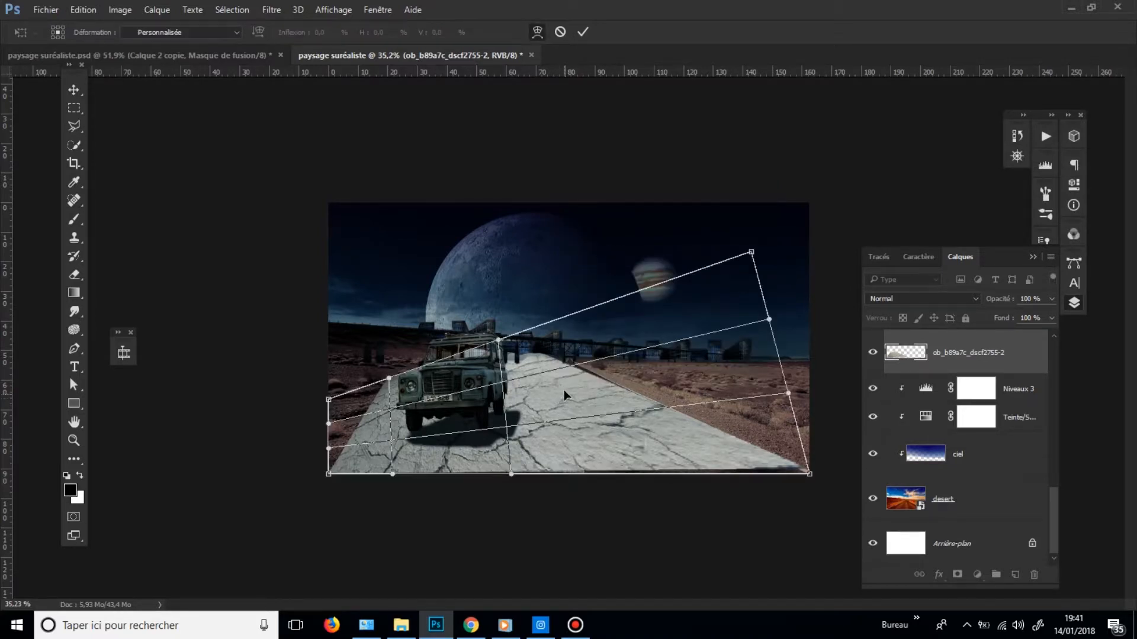
mouse_move(616, 437)
mouse_down()
mouse_move(626, 433)
mouse_move(533, 423)
mouse_move(602, 444)
mouse_up()
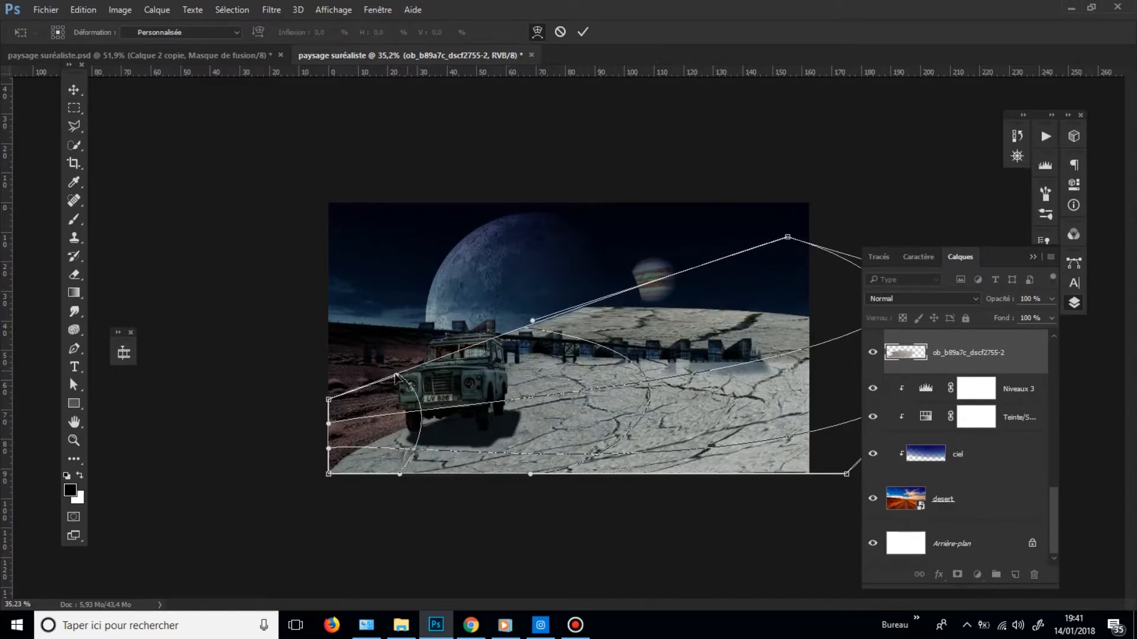
drag(343, 275, 341, 269)
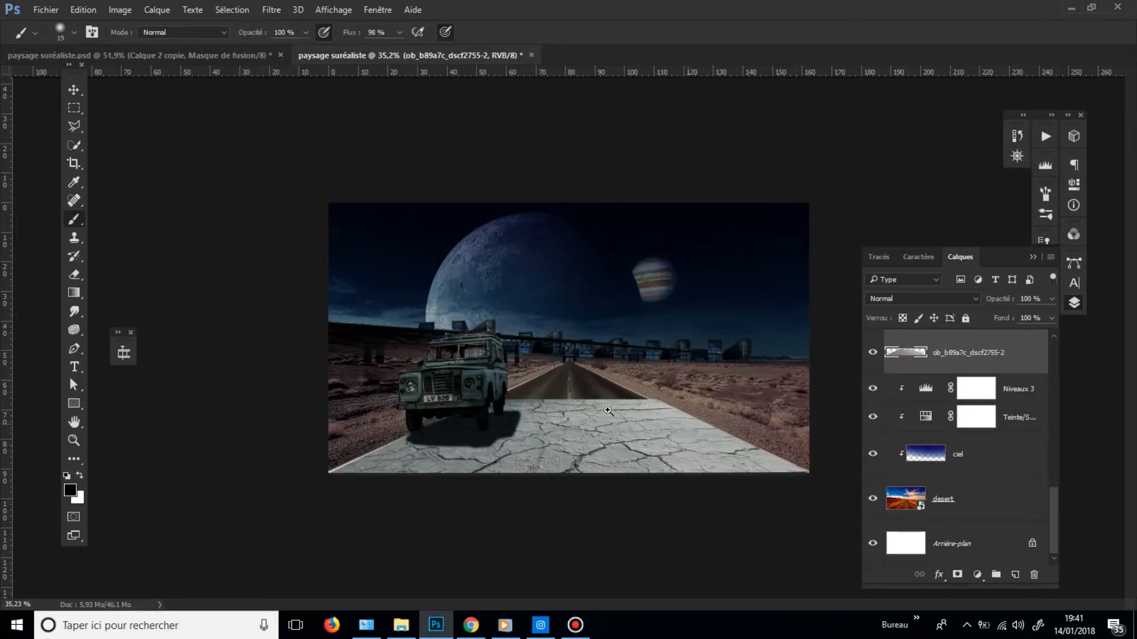
- Skew the cracked-ground strip horizontally by 6,18° and apply the transform
drag(584, 408, 705, 500)
key(ctrl+t)
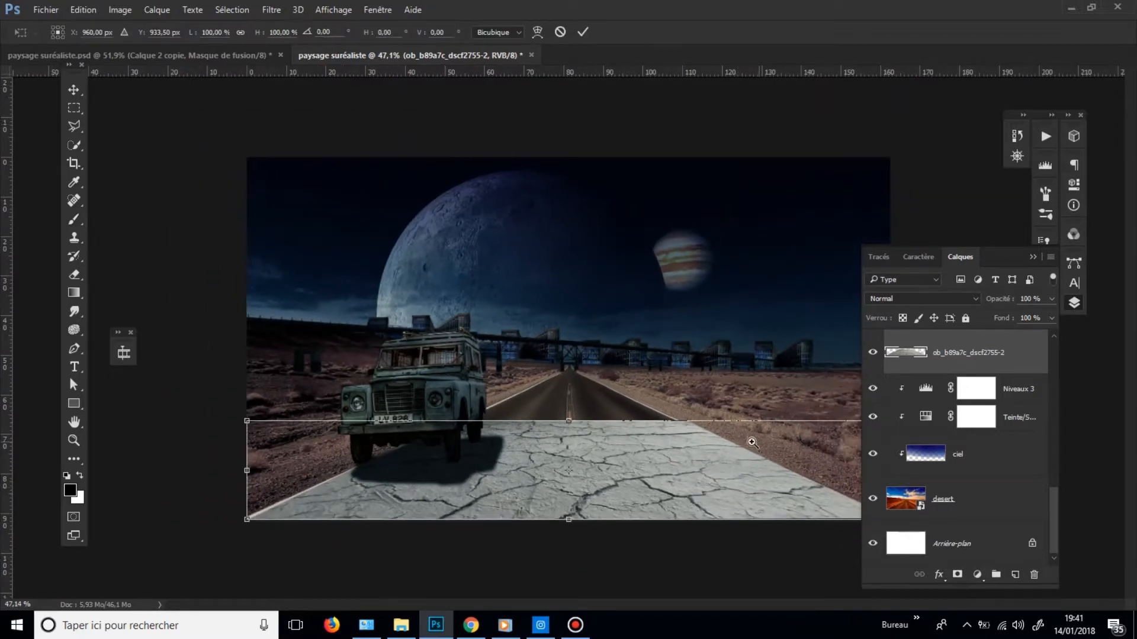
drag(760, 442, 755, 436)
drag(820, 404, 814, 403)
drag(647, 420, 708, 448)
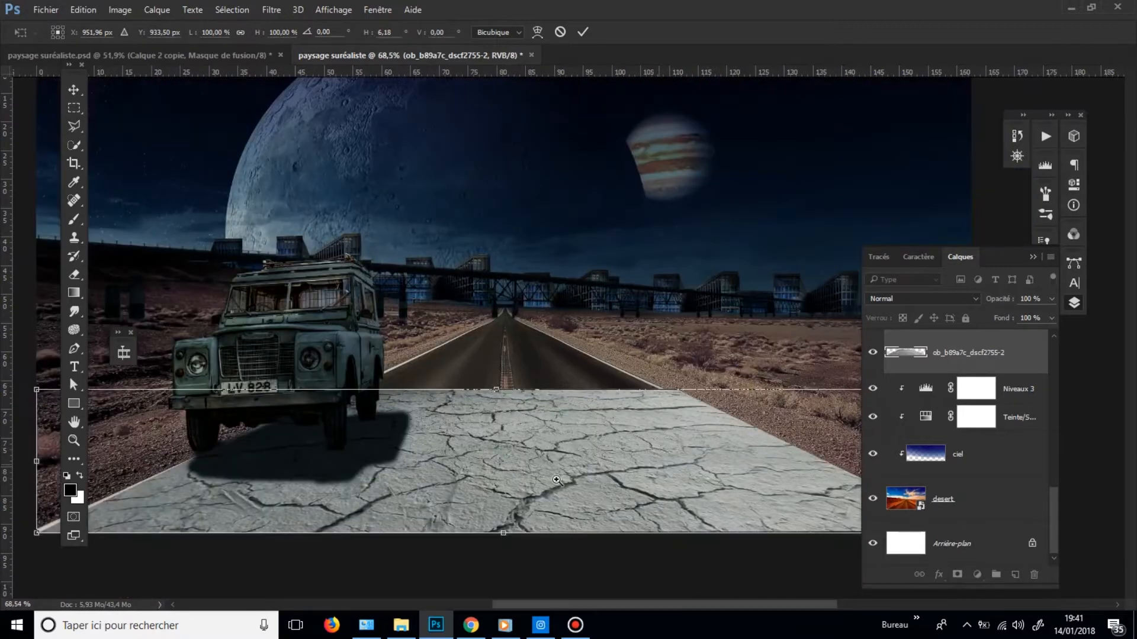
drag(430, 438, 421, 438)
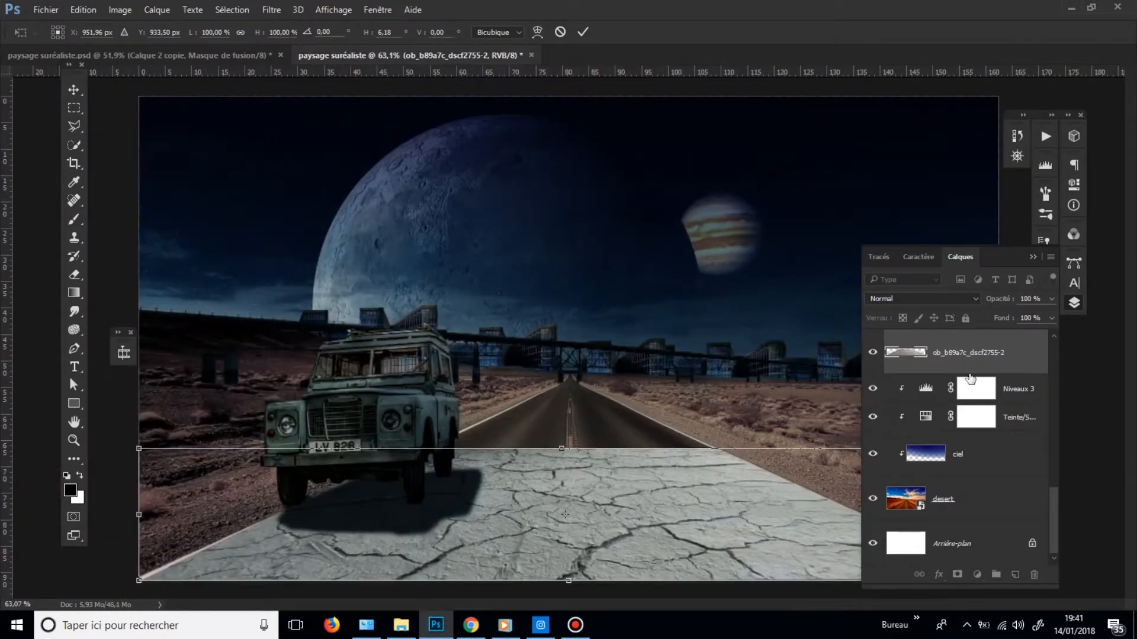
scroll(956, 421, up, 3)
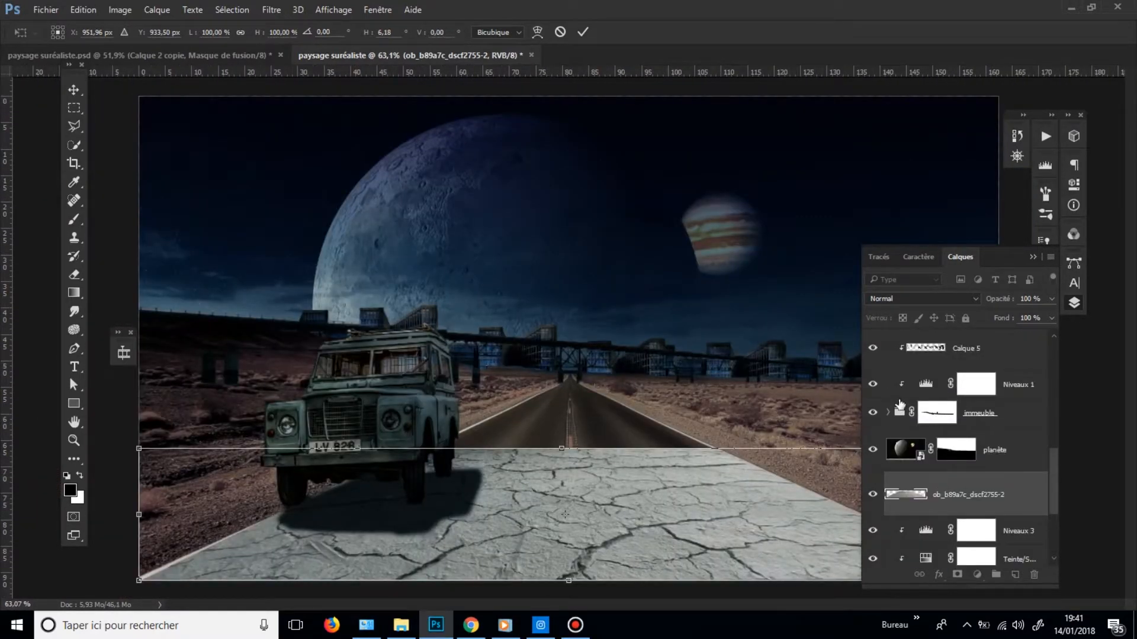
scroll(900, 406, up, 3)
scroll(873, 360, down, 3)
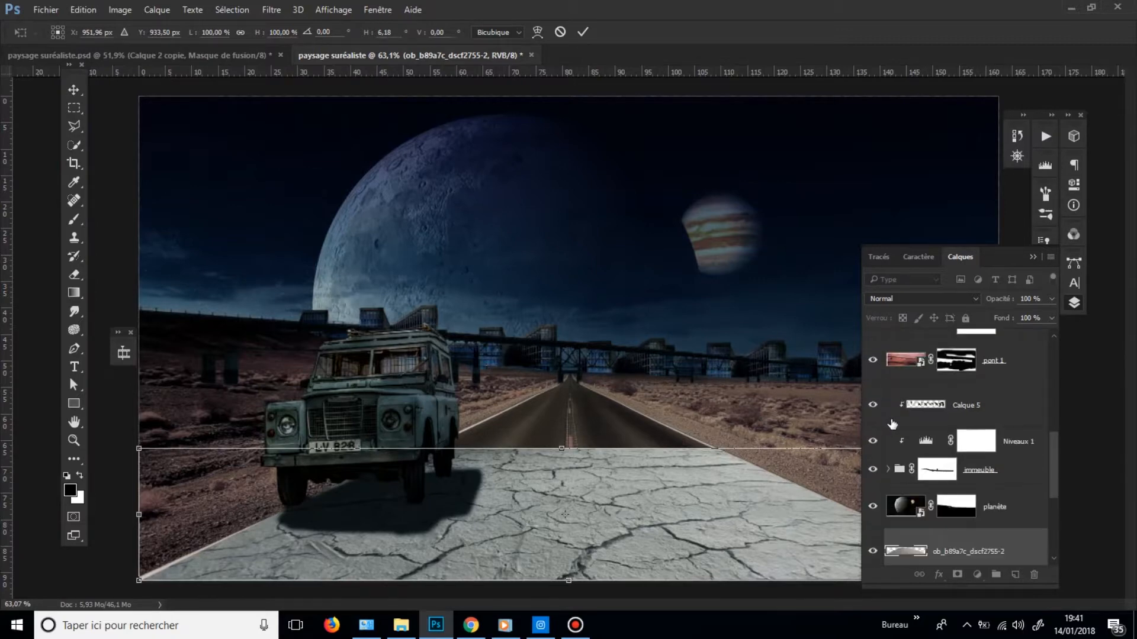
key(Return)
key(b)
- Try out the blend modes on the cracked-ground layer and settle on Lumière tamisée so the cracks blend into the asphalt
scroll(583, 466, down, 2)
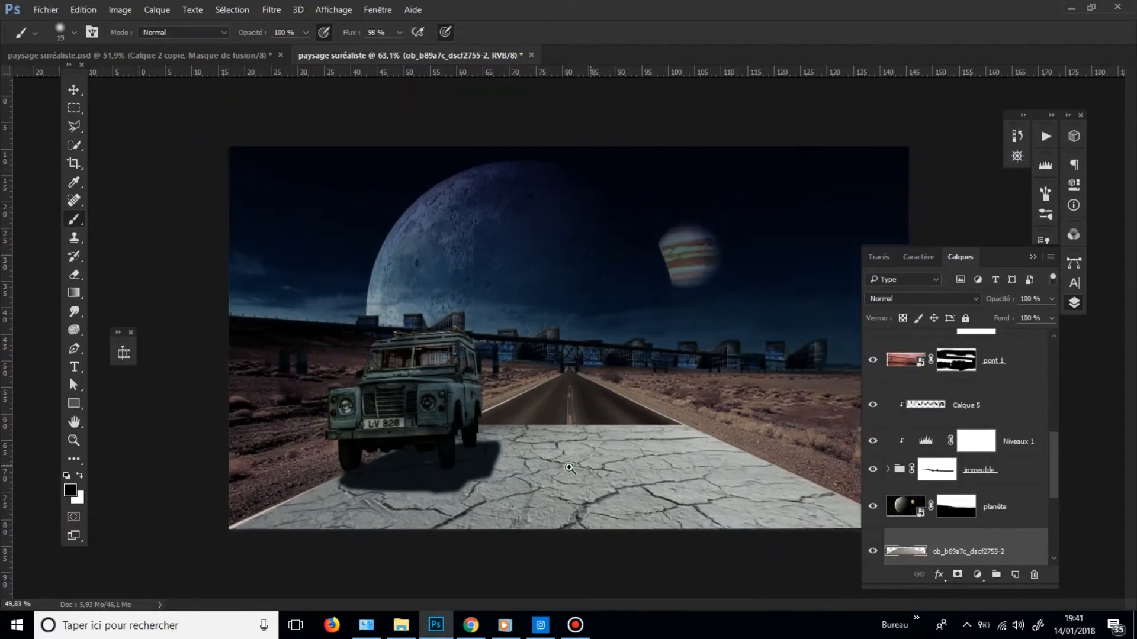
click(915, 298)
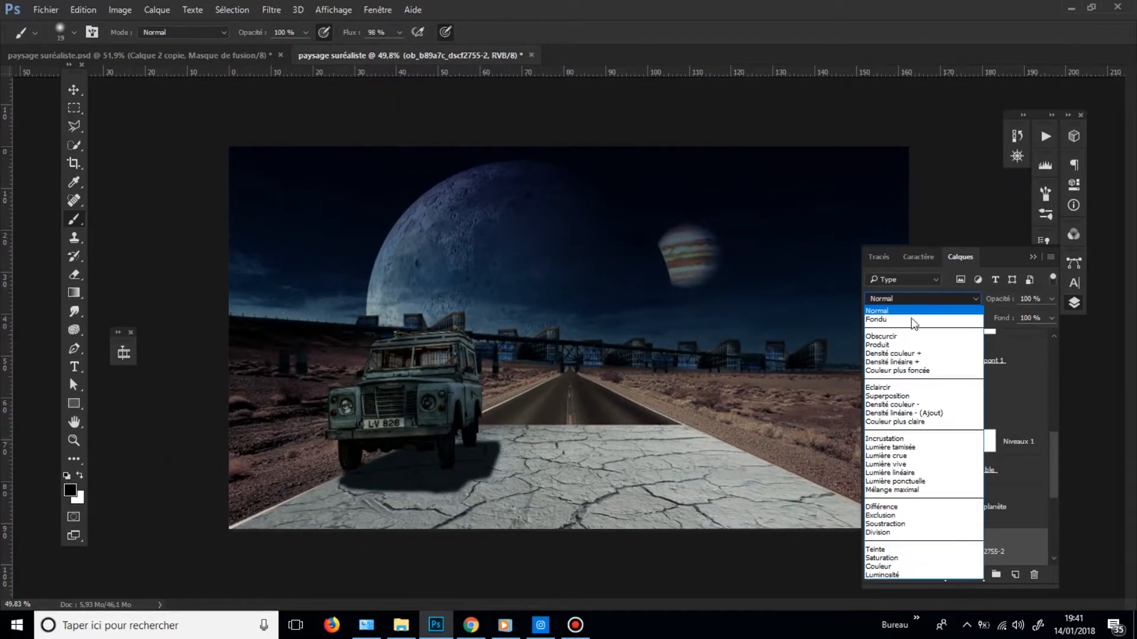
click(918, 319)
key(Down)
key(Down)
key(Down)
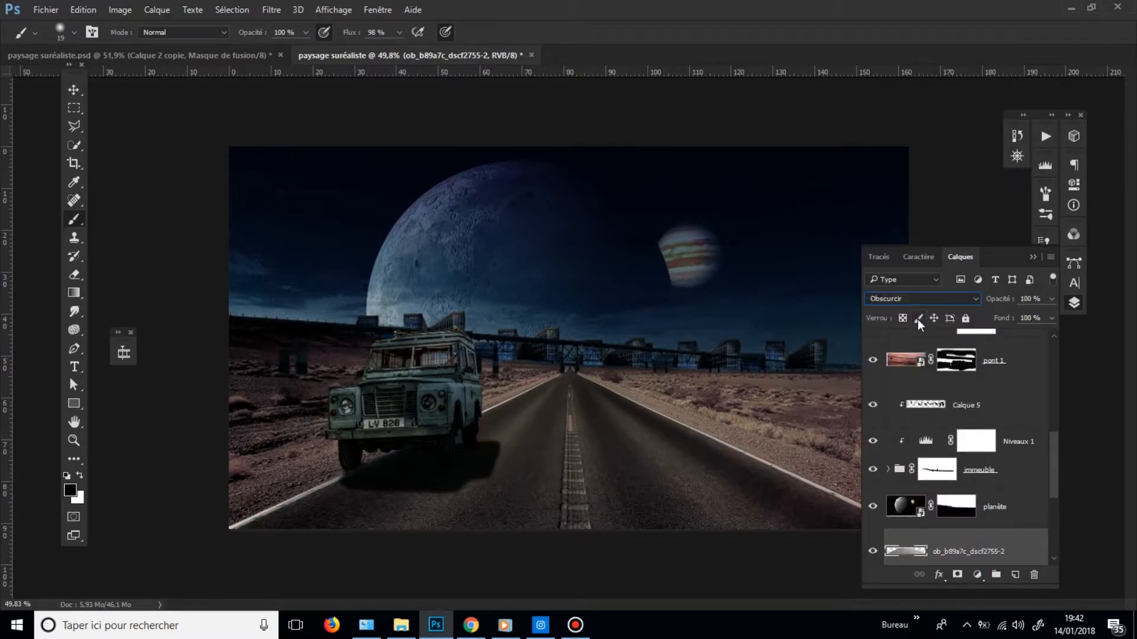
key(Down)
key(Down)
key(Down)
key(Up)
key(Down)
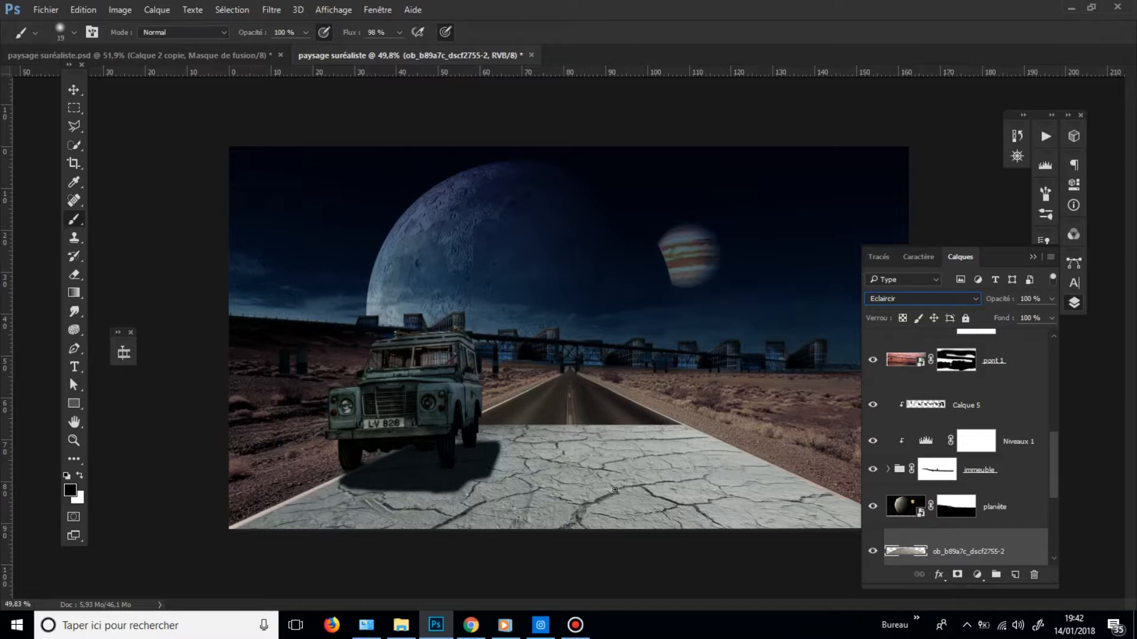
key(Down)
key(Down)
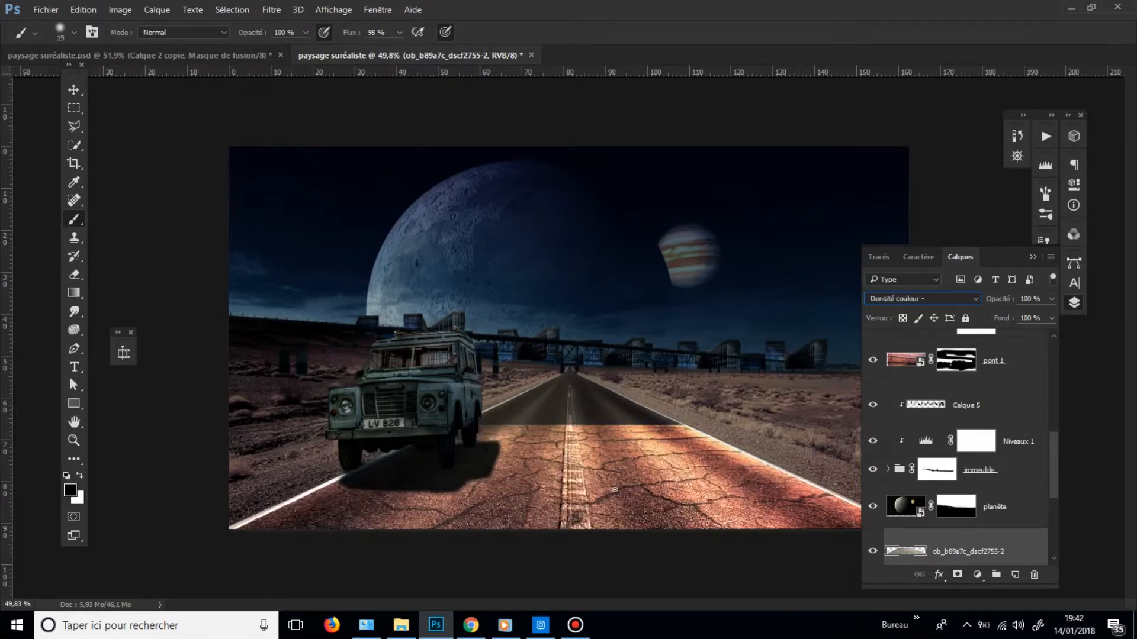
key(Down)
key(Down)
key(Down)
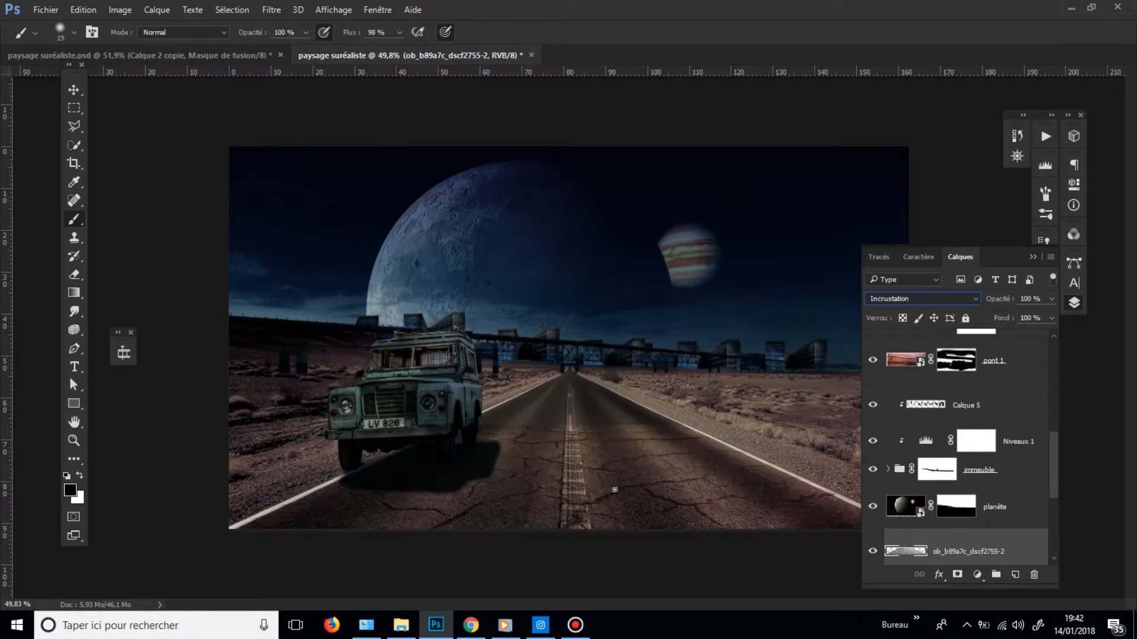
key(Down)
key(Up)
key(Down)
key(Down)
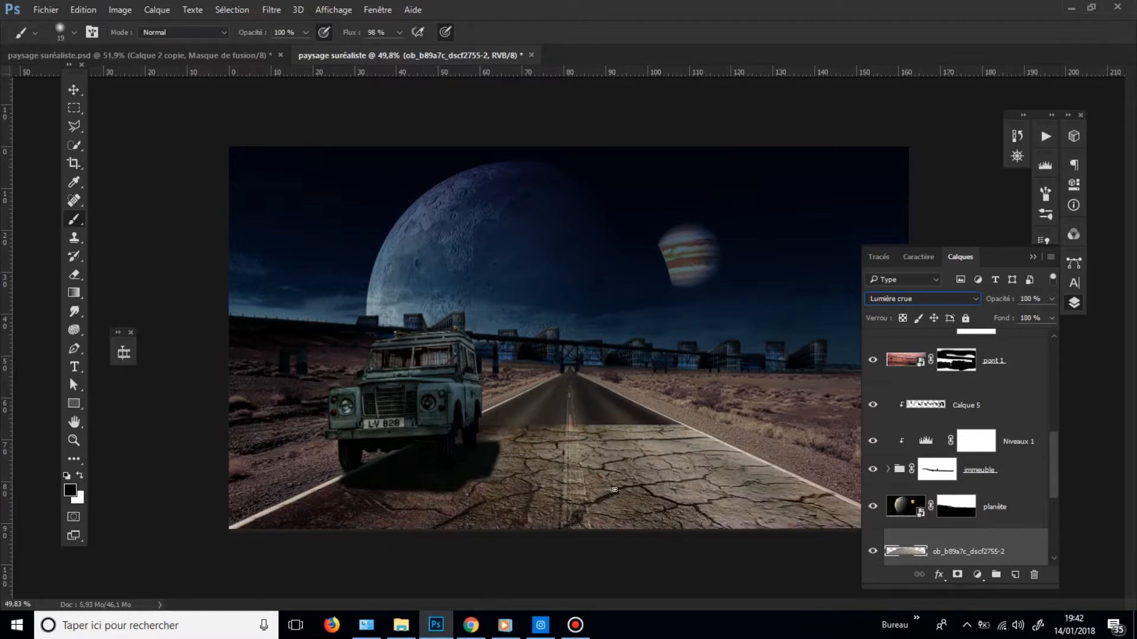
key(Down)
key(Down)
key(Down)
key(Down)
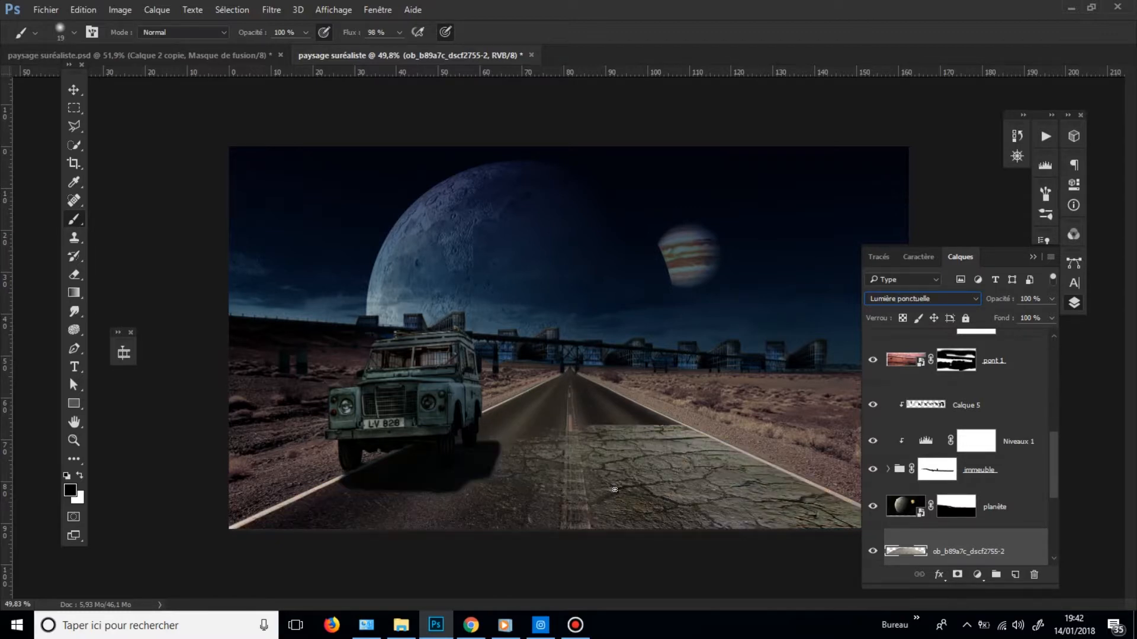
key(Down)
key(Down)
key(Down)
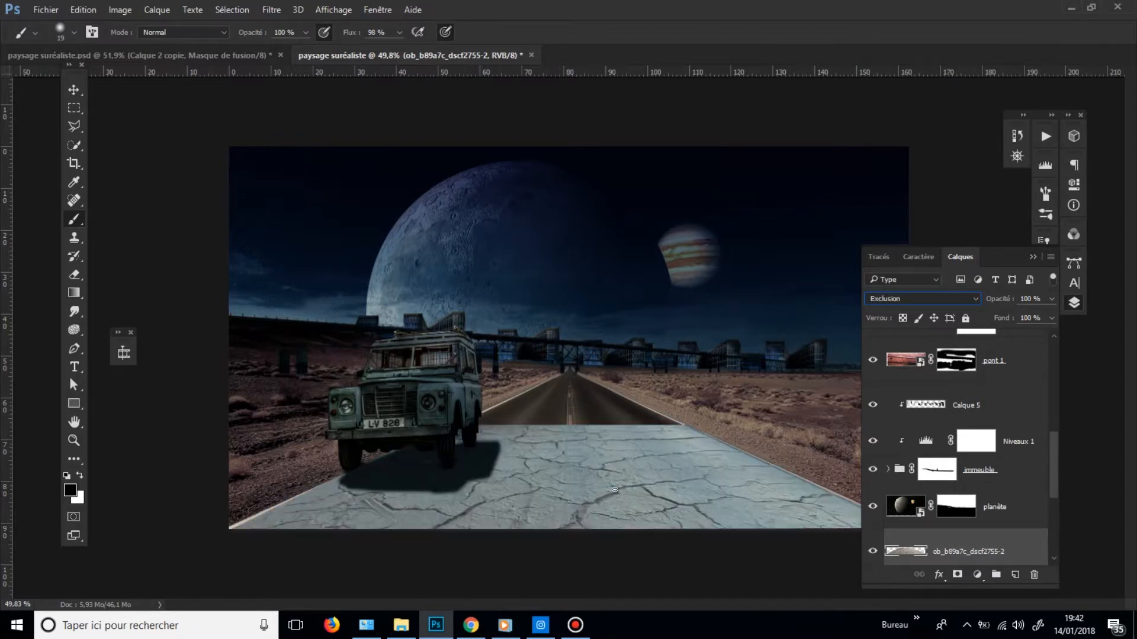
key(Down)
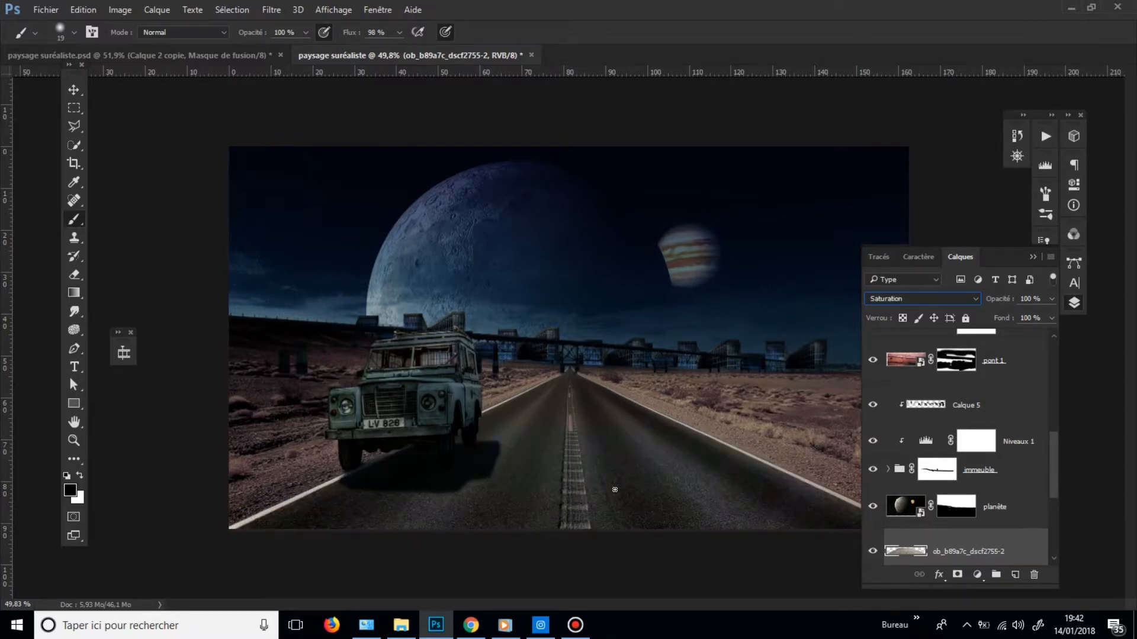
key(Down)
key(Down)
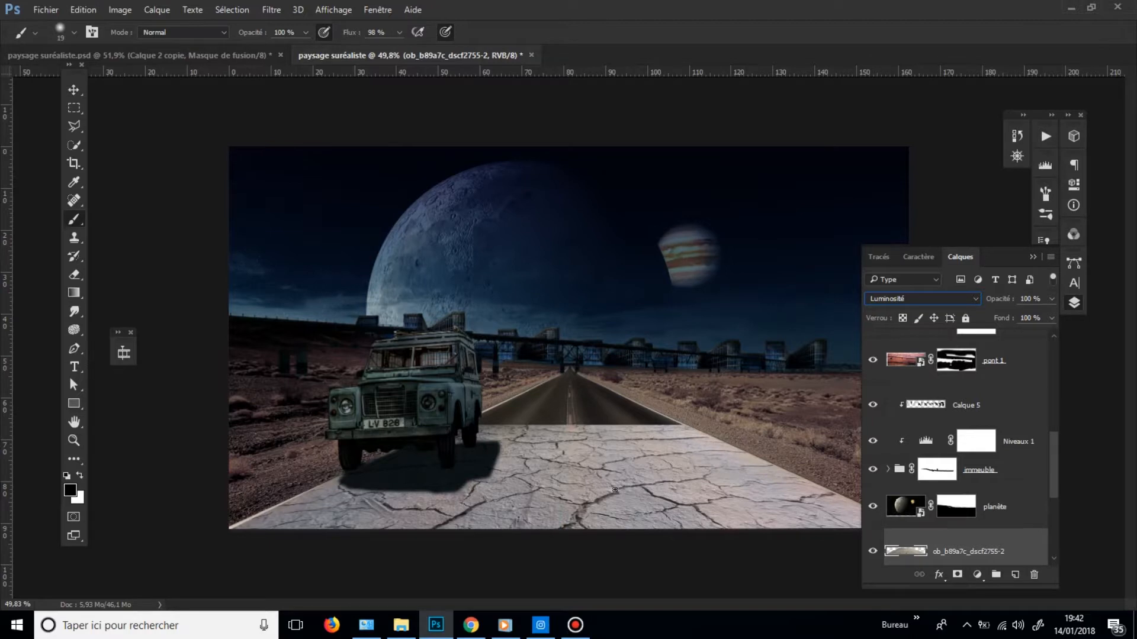
key(Up)
key(Up)
key(Up)
key(Up)
key(Up)
key(Up)
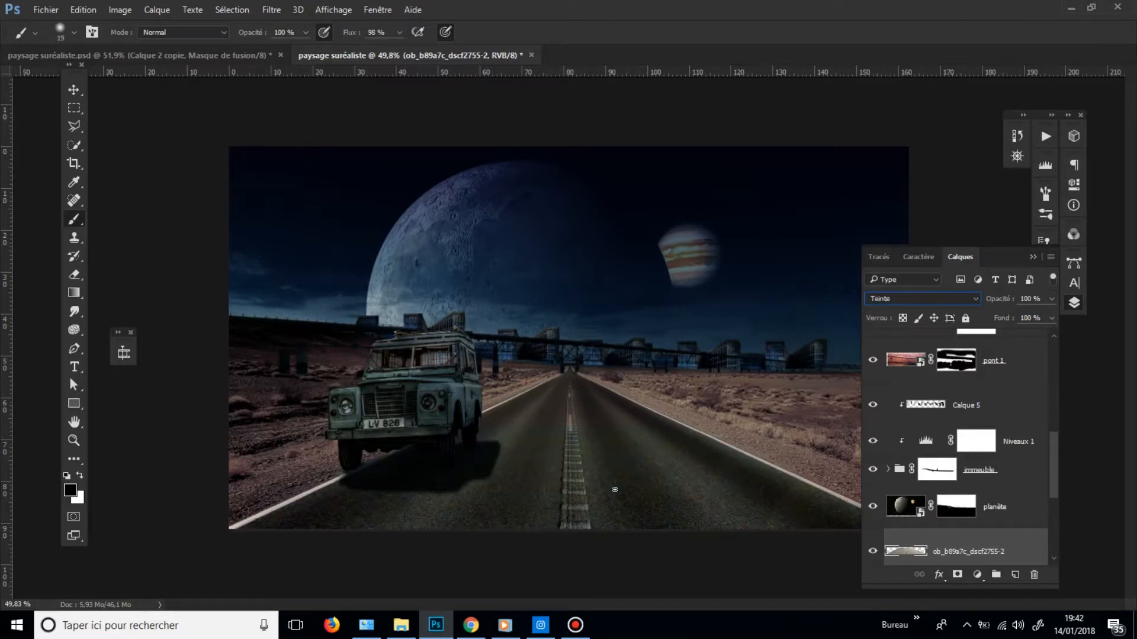
key(Up)
key(Up)
key(Up)
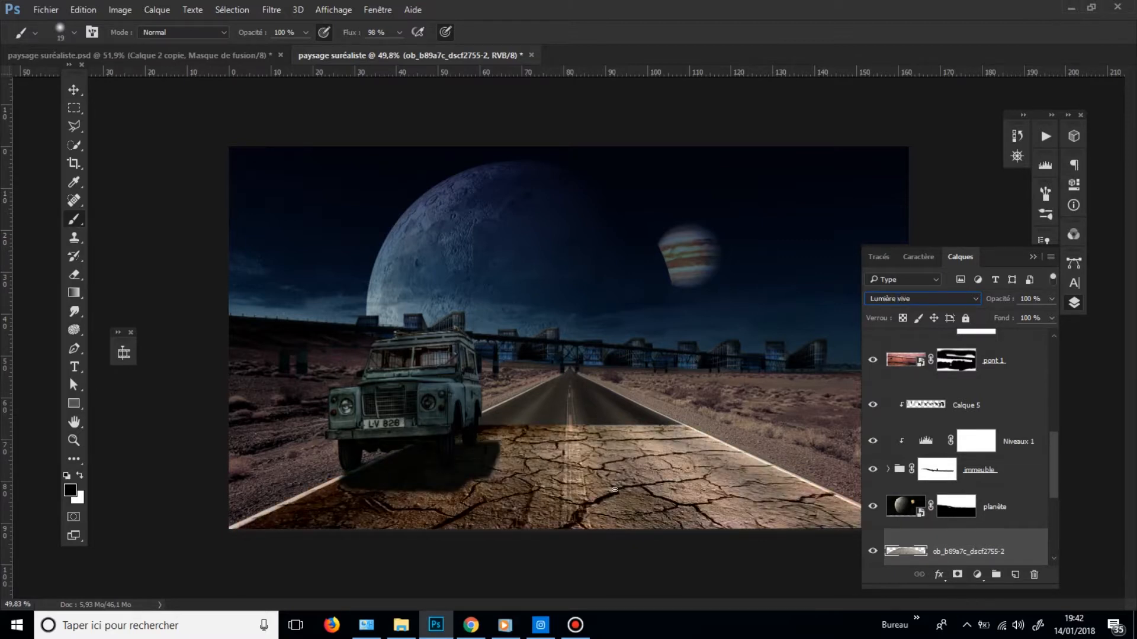
key(Up)
key(Up)
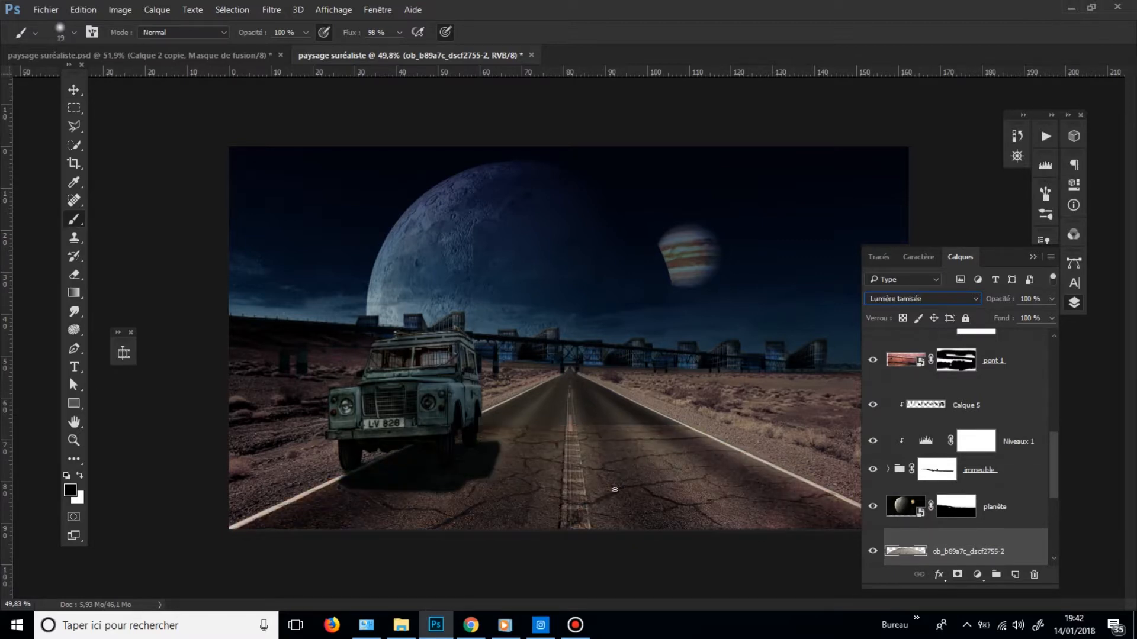
- Add a Teinte/Saturation adjustment with Saturation at -100 above the cracked-ground layer and clip it to that layer
scroll(631, 456, down, 2)
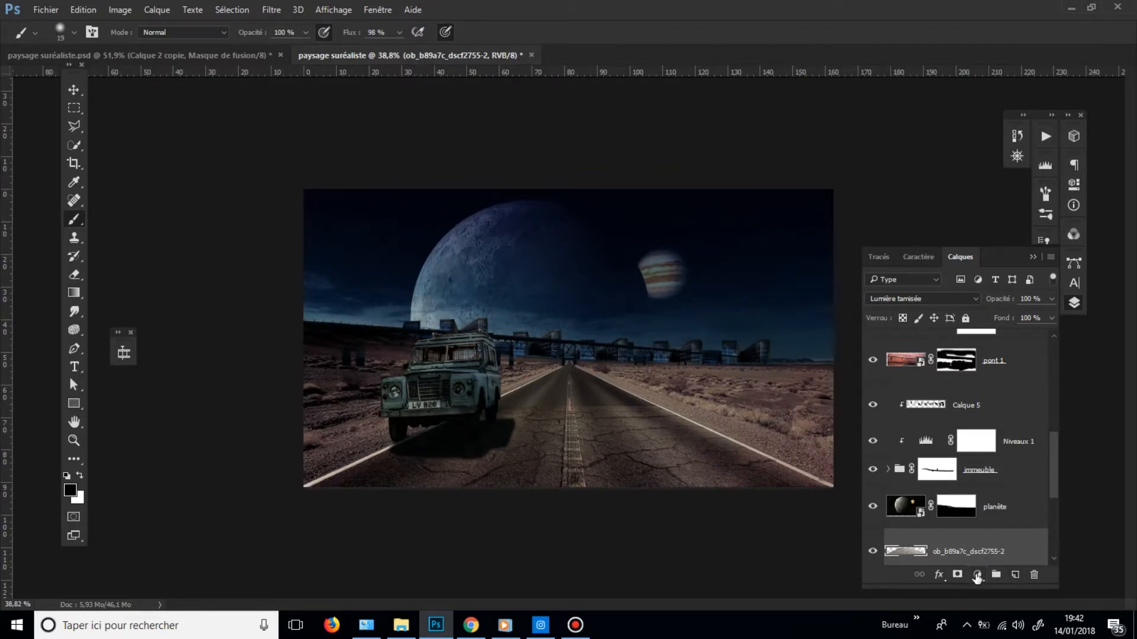
click(977, 576)
click(1013, 402)
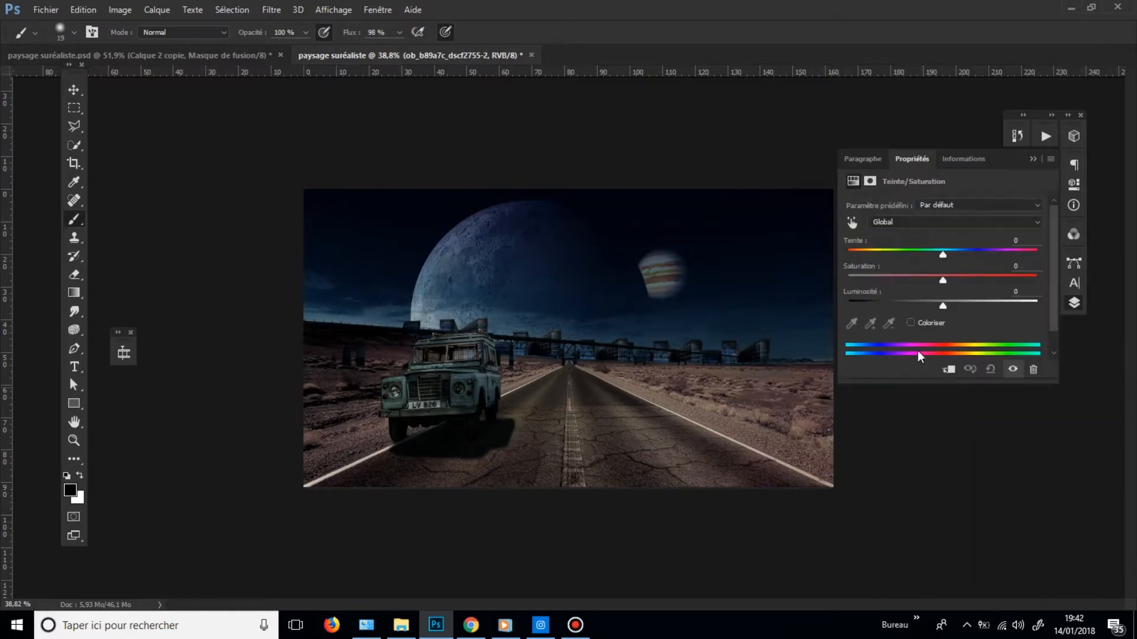
drag(941, 281, 855, 275)
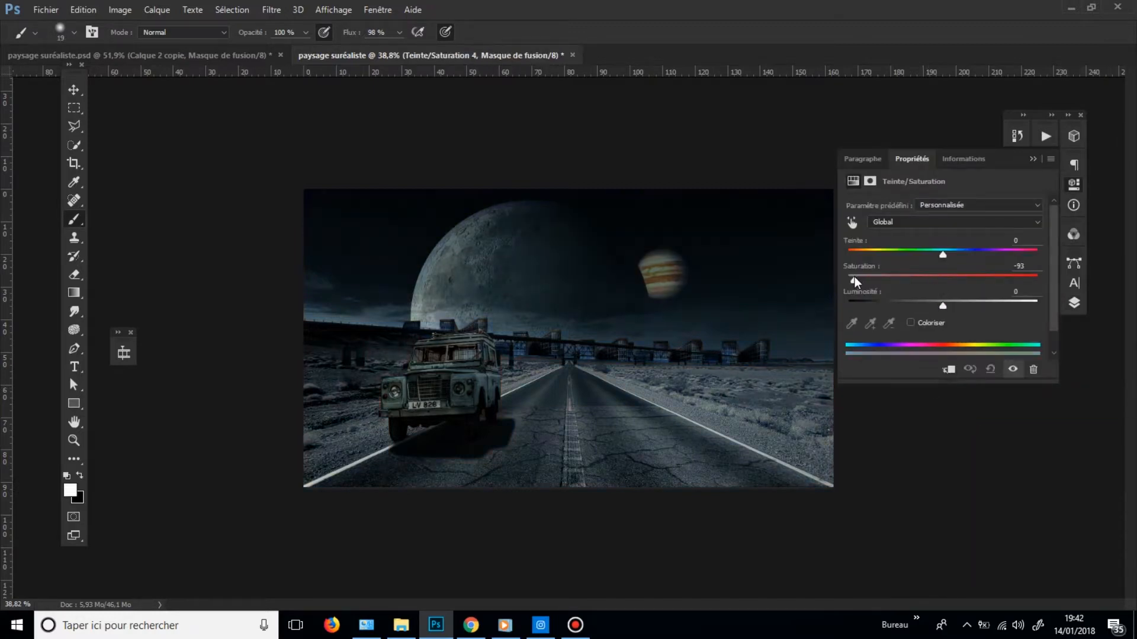
click(948, 369)
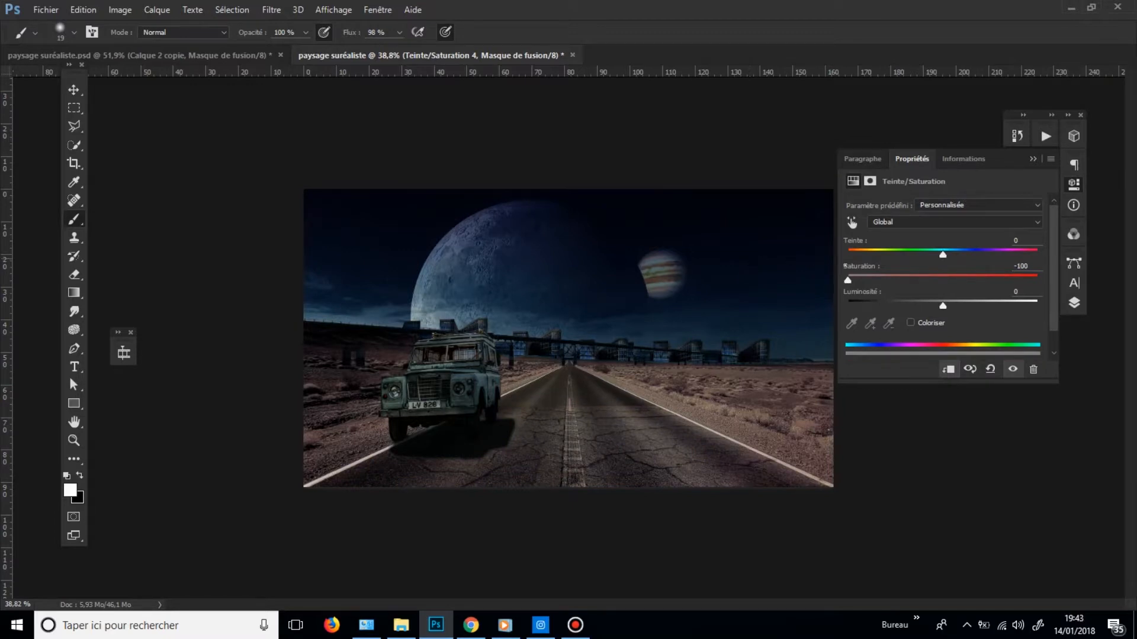
- Compare the road with and without the clipped Teinte/Saturation adjustment and leave that adjustment hidden
click(1074, 303)
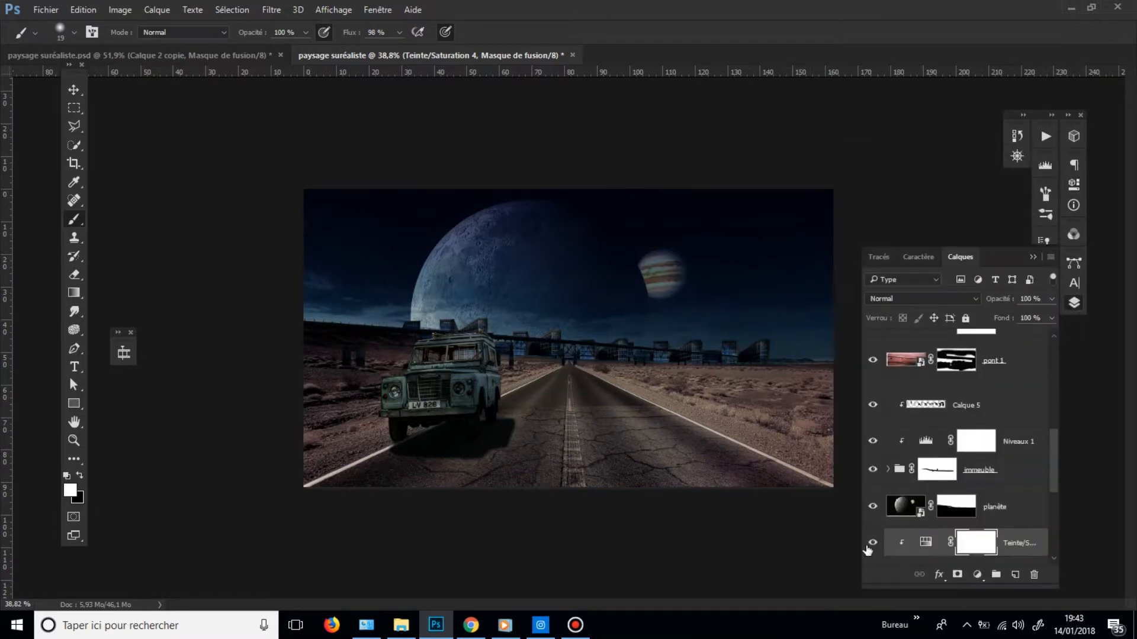
click(874, 545)
click(873, 544)
click(873, 544)
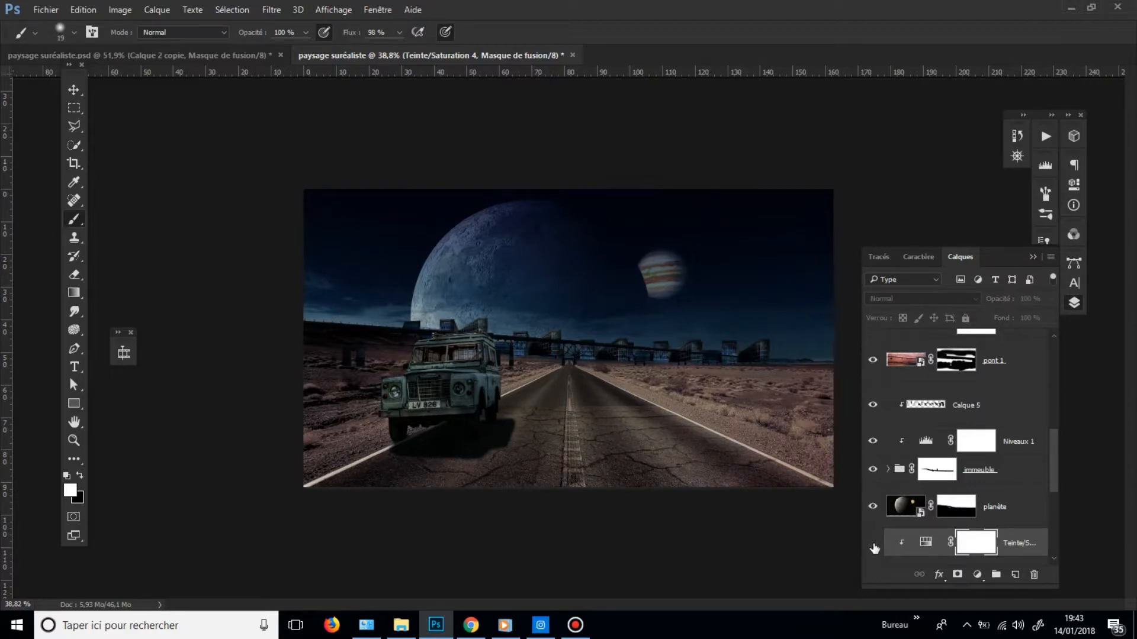
- Duplicate the cracked-ground layer and move the copy straight up the road towards the horizon
scroll(956, 545, down, 2)
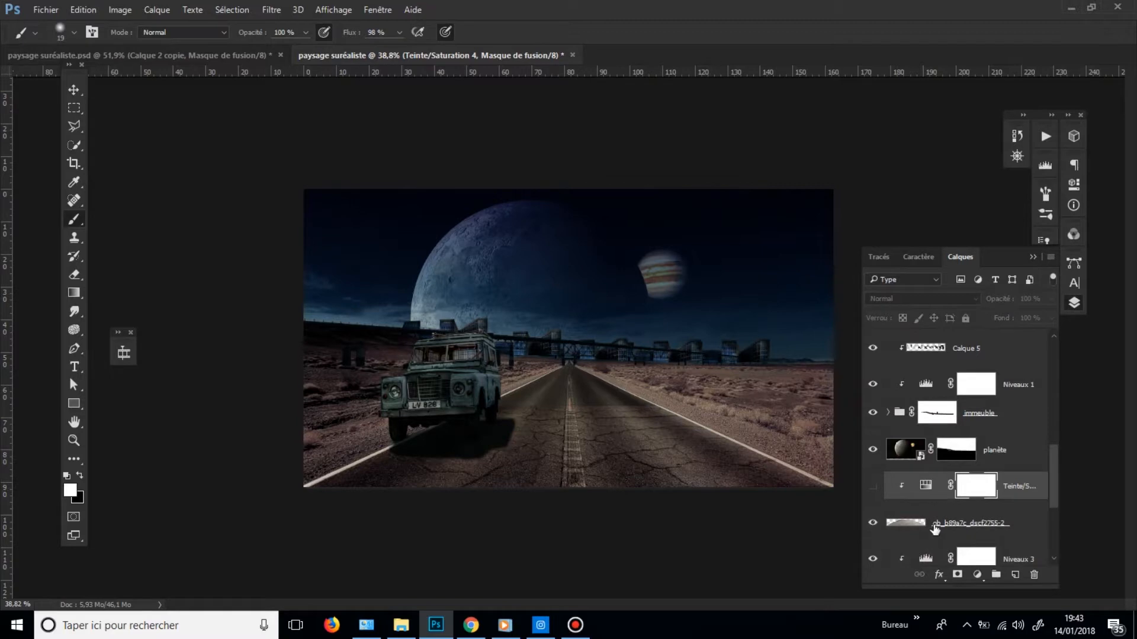
click(935, 528)
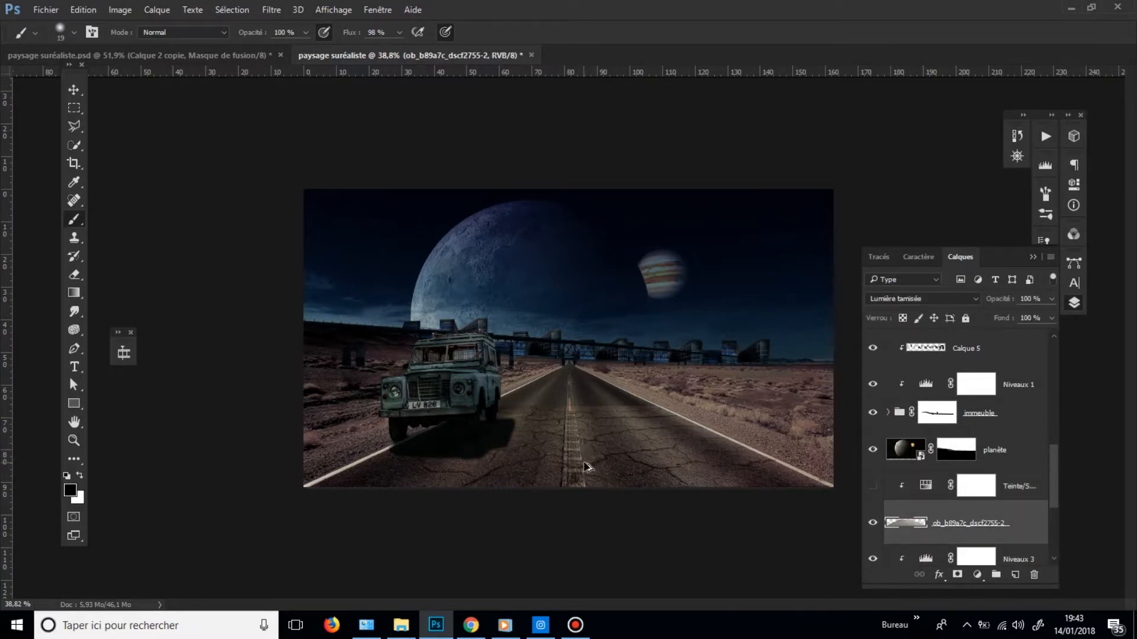
drag(584, 465, 582, 384)
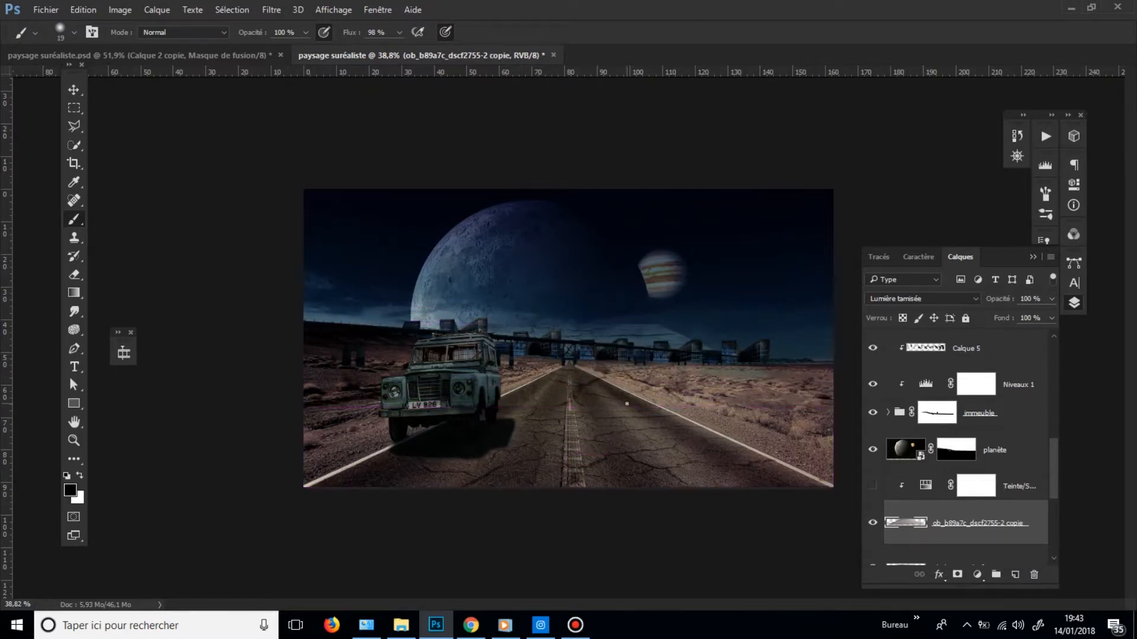
- Scale the cracked-ground copy to about 34,76% width and 36,66% height over the middle stretch of the road
key(ctrl+0)
key(ctrl+t)
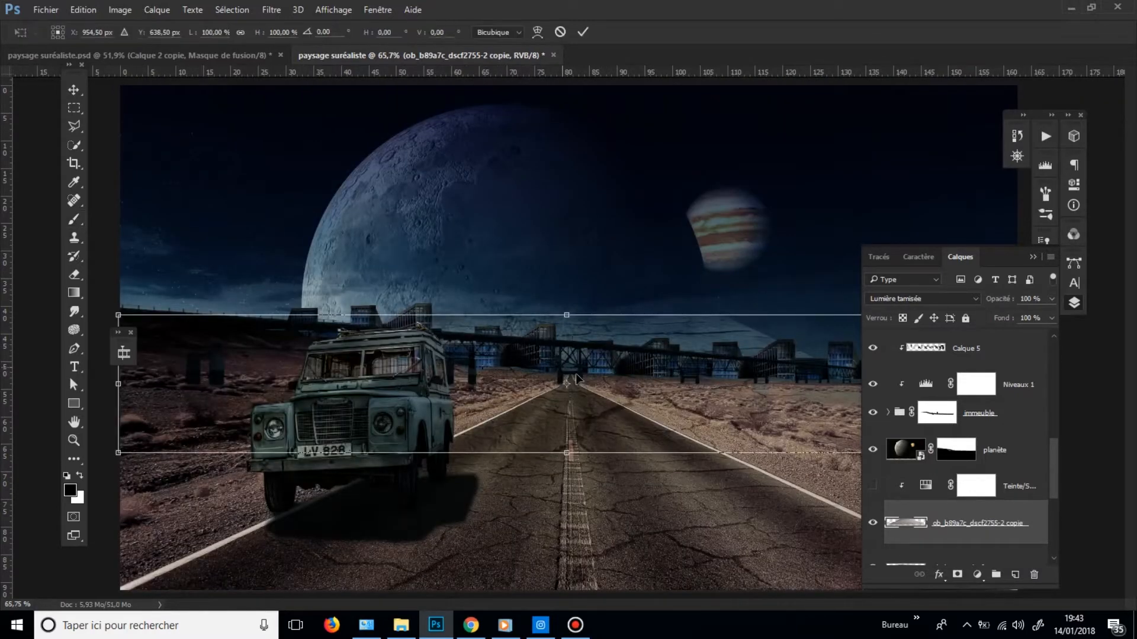
scroll(578, 379, down, 3)
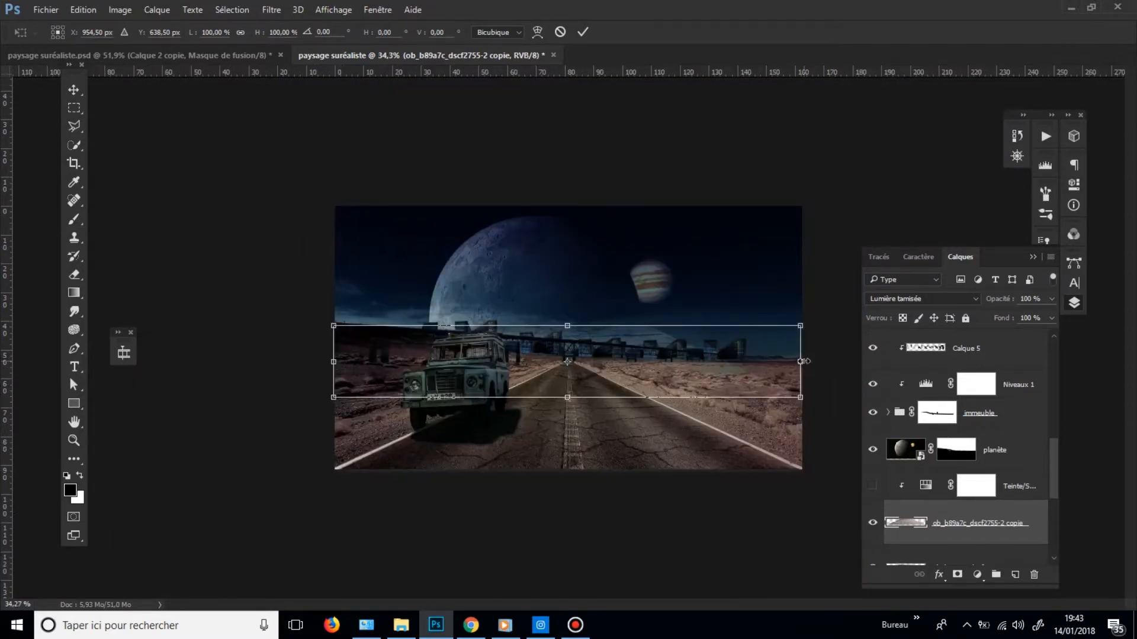
drag(802, 362, 650, 371)
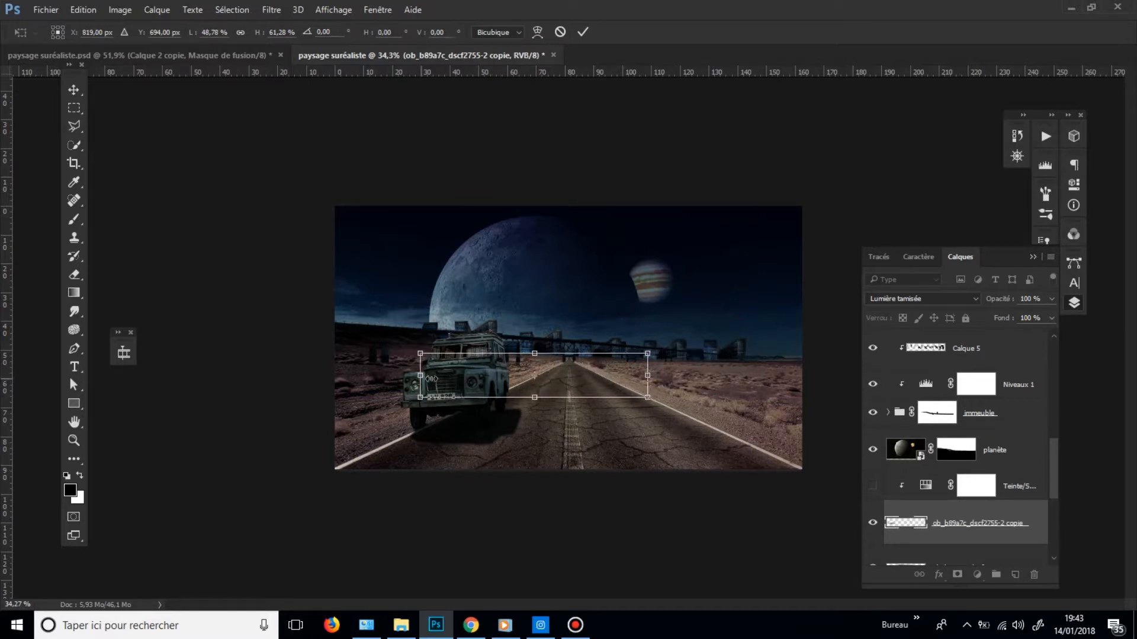
drag(420, 376, 496, 378)
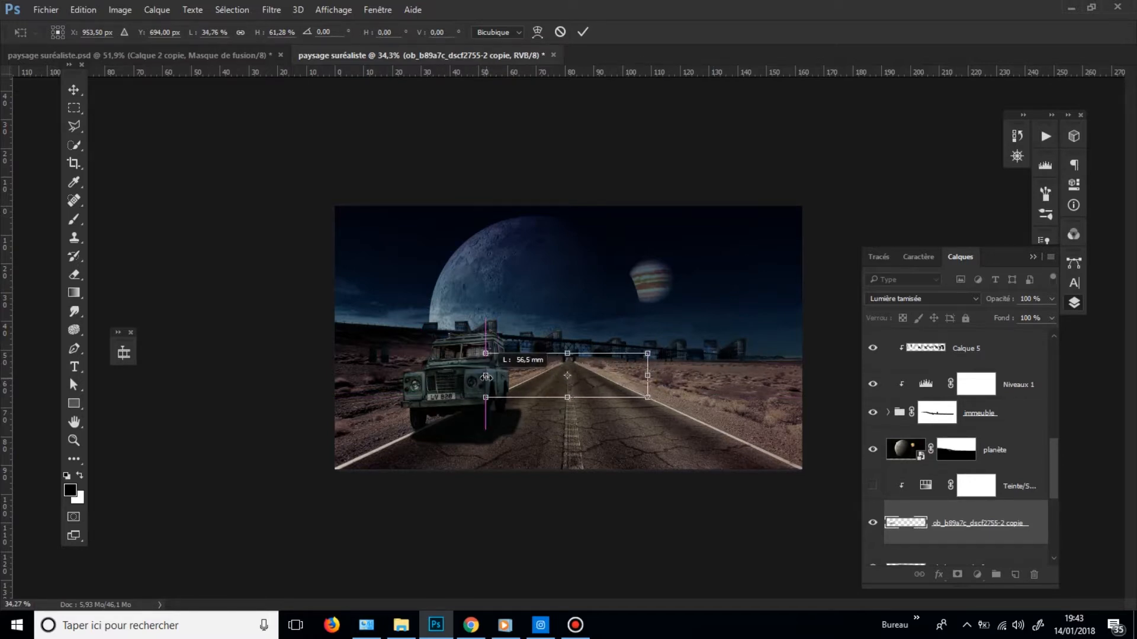
scroll(568, 351, up, 5)
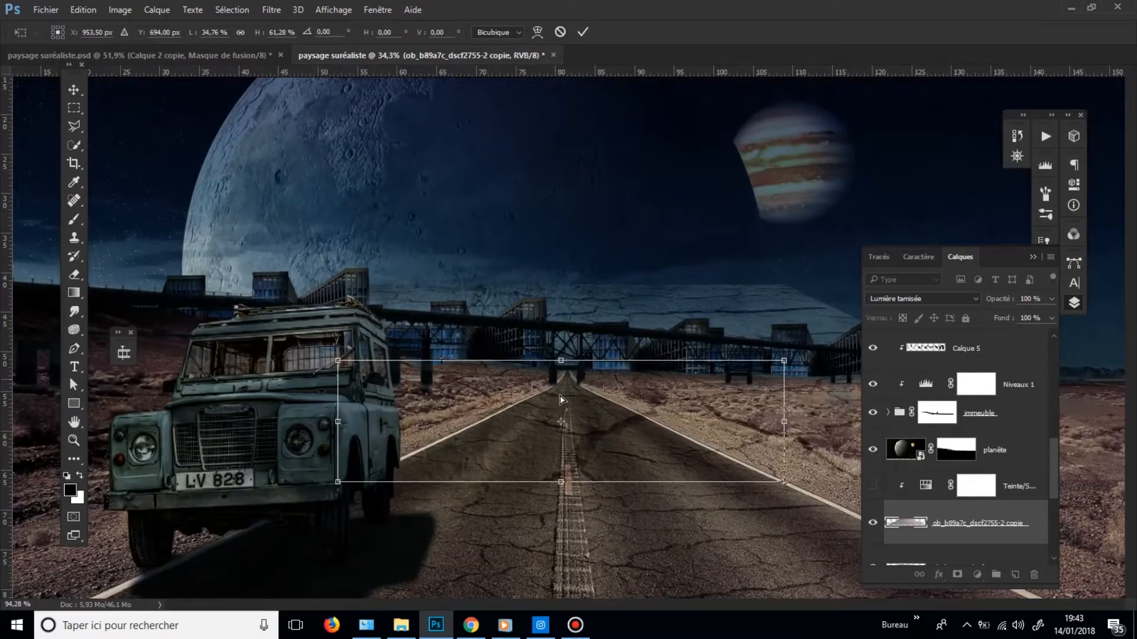
drag(561, 361, 563, 411)
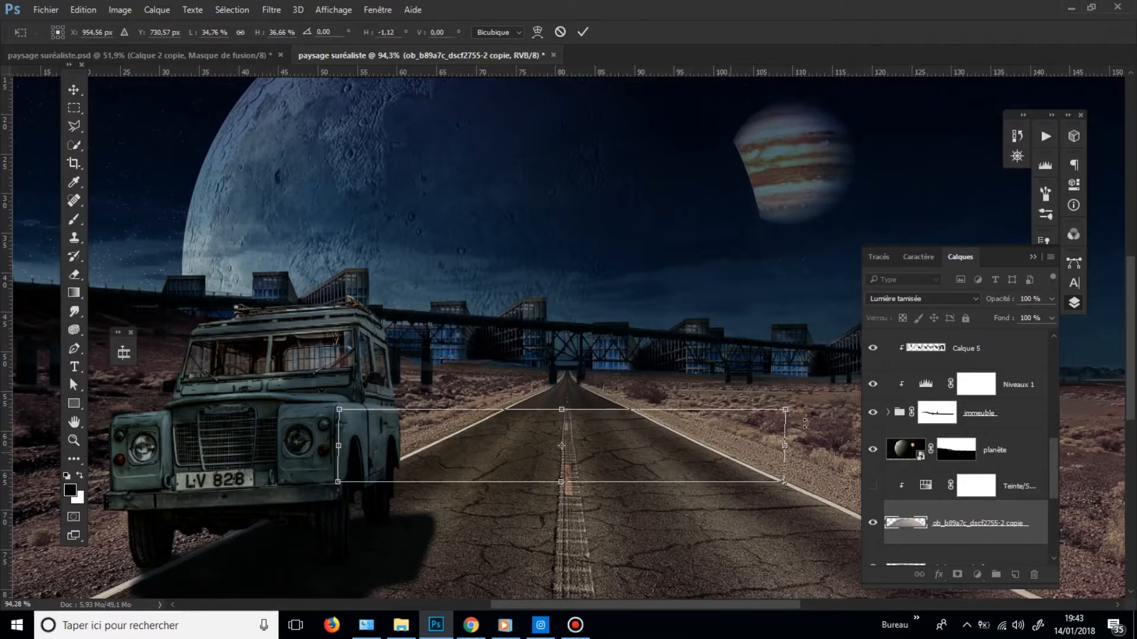
- Distort the upper corners of the cracked-ground copy inward to match the road's perspective and apply the transform
mouse_move(786, 410)
mouse_down()
mouse_move(750, 408)
mouse_move(769, 406)
mouse_up()
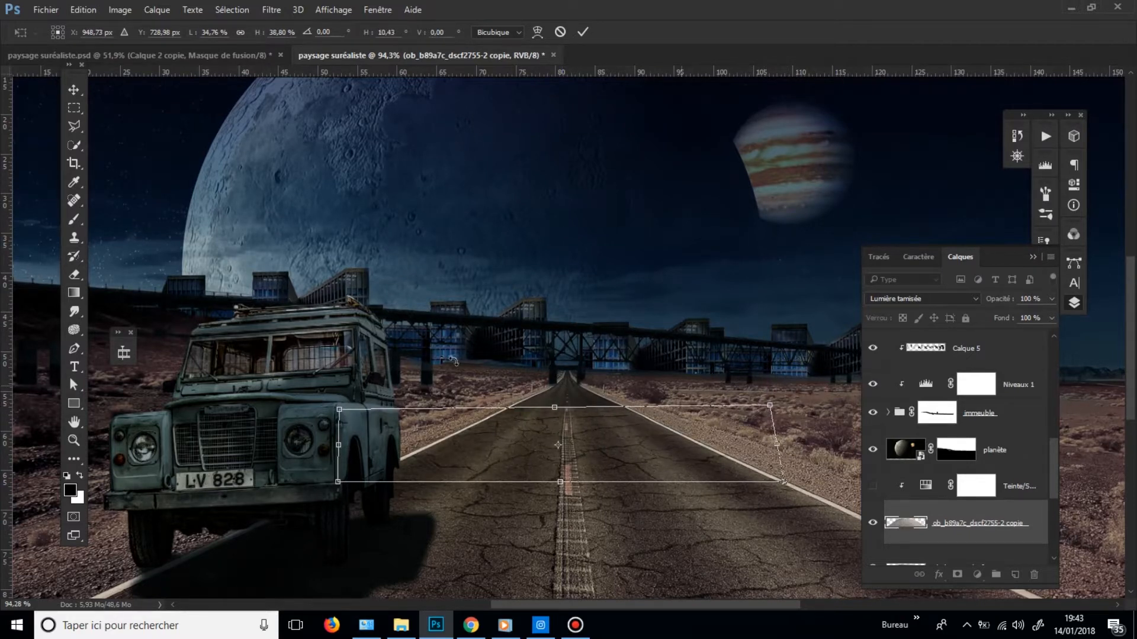
drag(341, 409, 365, 408)
drag(380, 408, 396, 413)
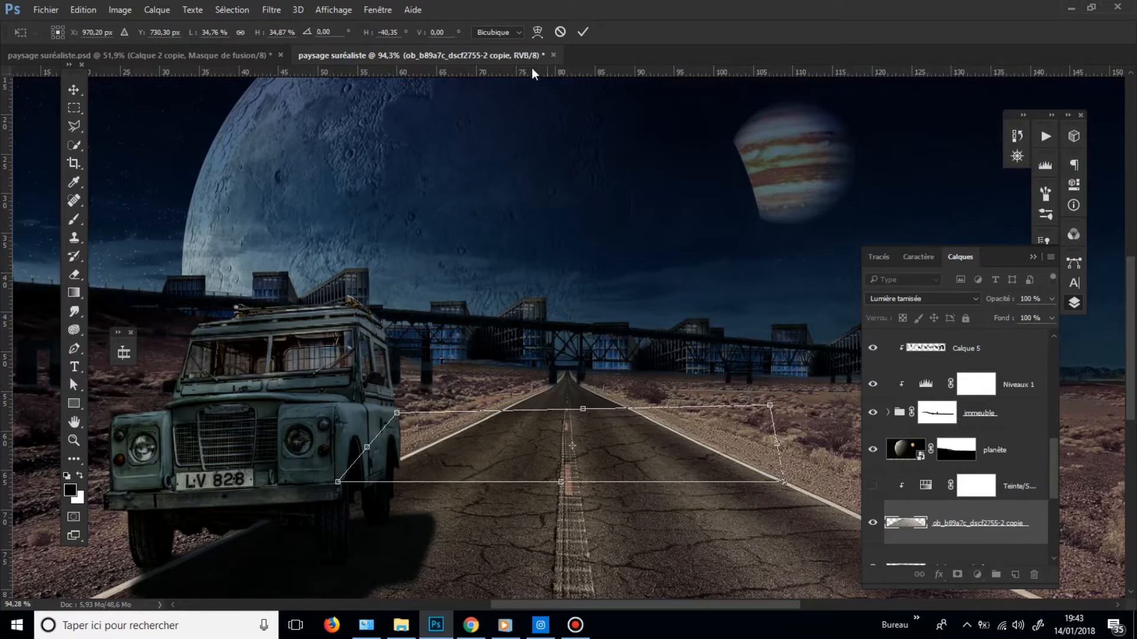
click(583, 33)
key(b)
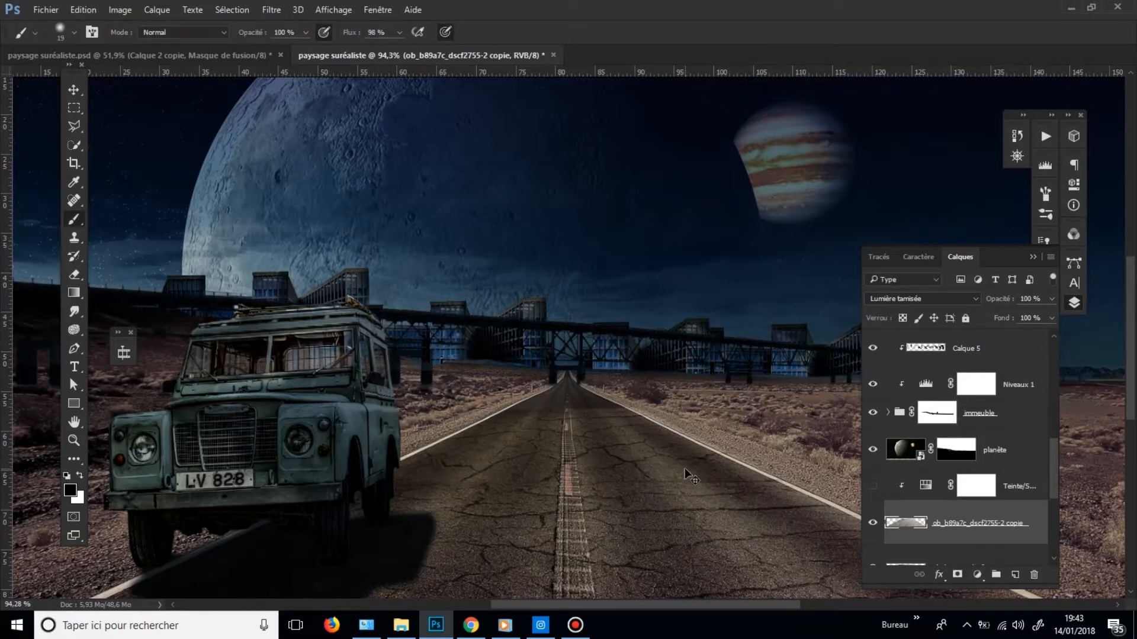
- Distort the copy's lower corner slightly outward and down onto the right-hand white road line, and apply the transform
ctrl+drag(686, 466, 810, 485)
ctrl+drag(783, 486, 922, 494)
key(ctrl+t)
drag(690, 467, 391, 363)
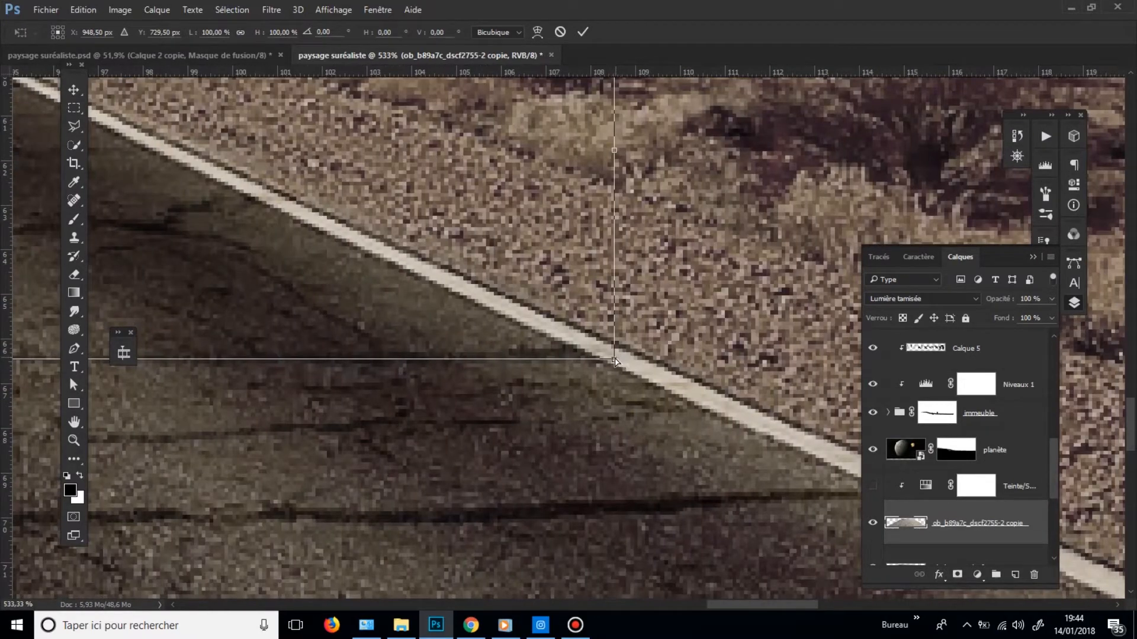
drag(620, 366, 623, 375)
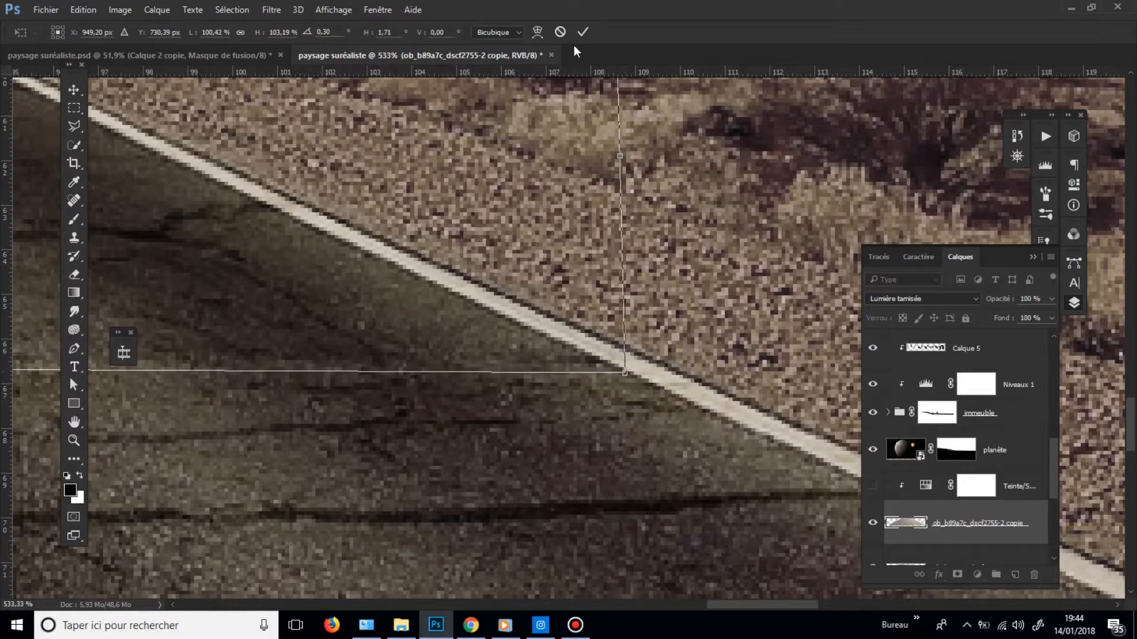
click(583, 32)
ctrl+drag(429, 353, 302, 395)
mouse_move(302, 396)
mouse_down()
mouse_move(402, 431)
mouse_move(536, 430)
mouse_move(511, 424)
mouse_up()
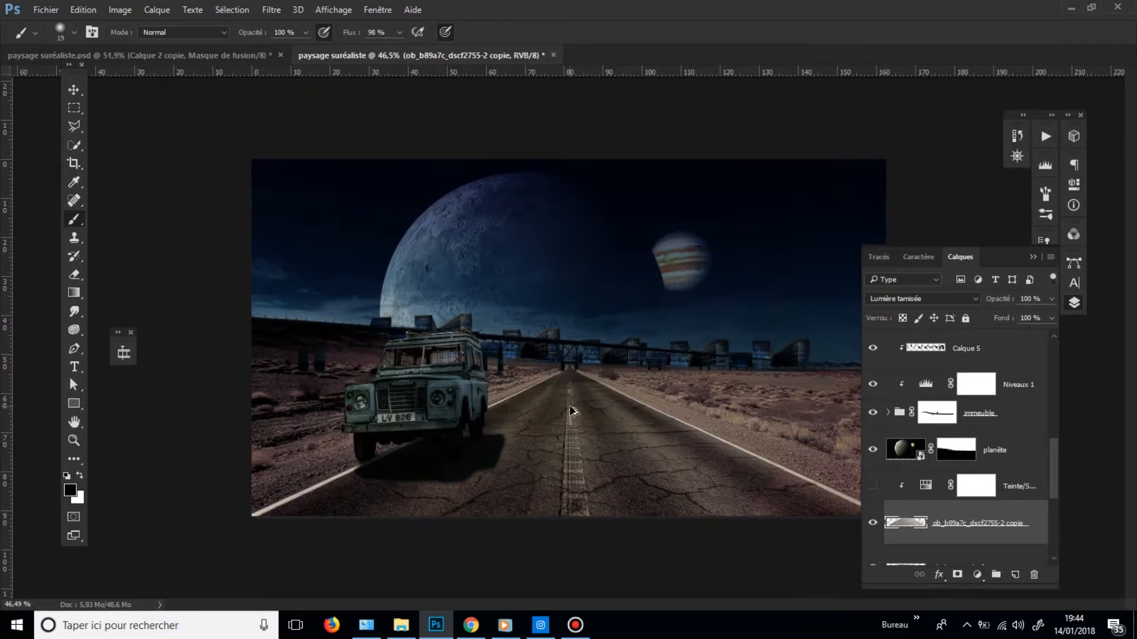
- Duplicate the cracked-ground copy and position the duplicate over the far stretch of road near the bridge
ctrl+drag(567, 409, 665, 383)
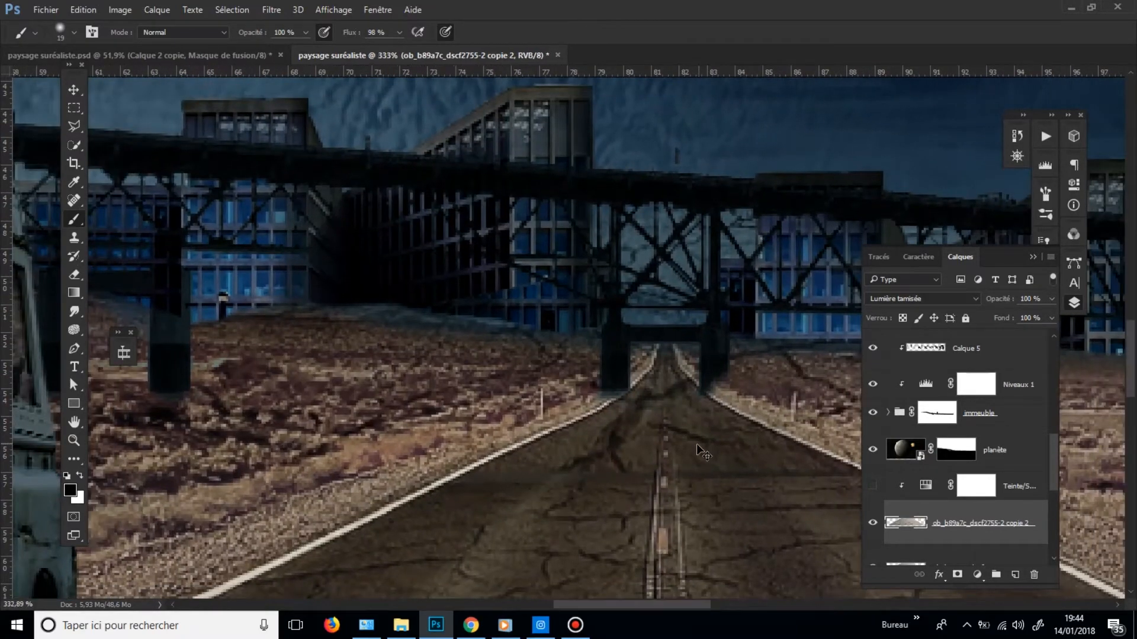
ctrl+drag(699, 445, 692, 447)
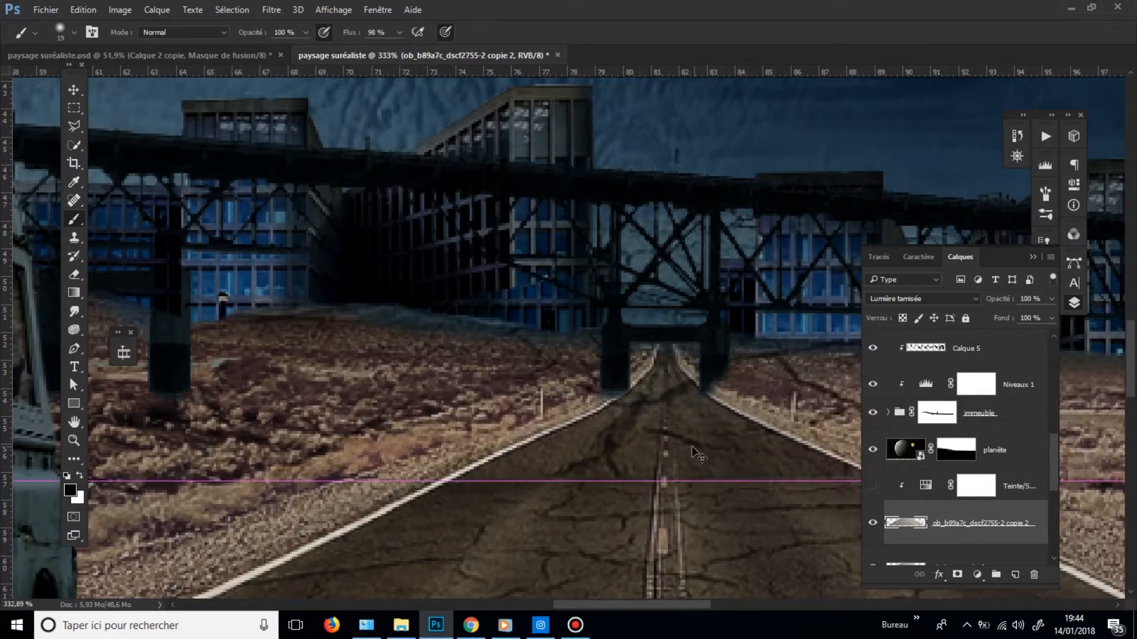
scroll(698, 454, down, 3)
- Distort the new copy's four corners inward so the cracks fit between the white road lines below the bridge
key(ctrl+t)
scroll(692, 416, down, 2)
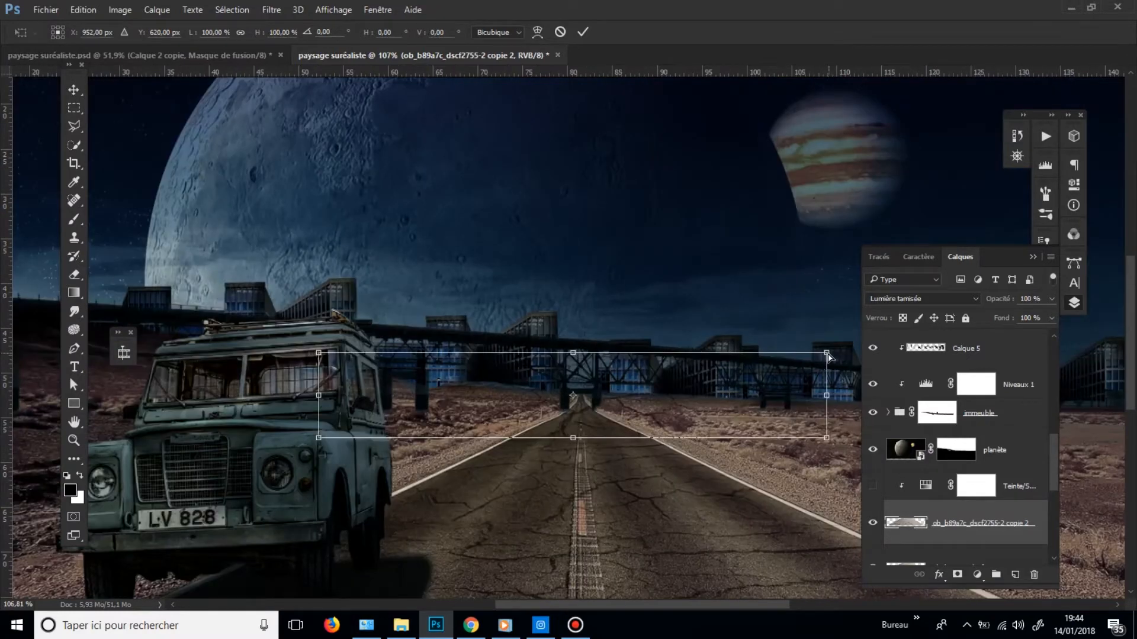
drag(829, 356, 708, 382)
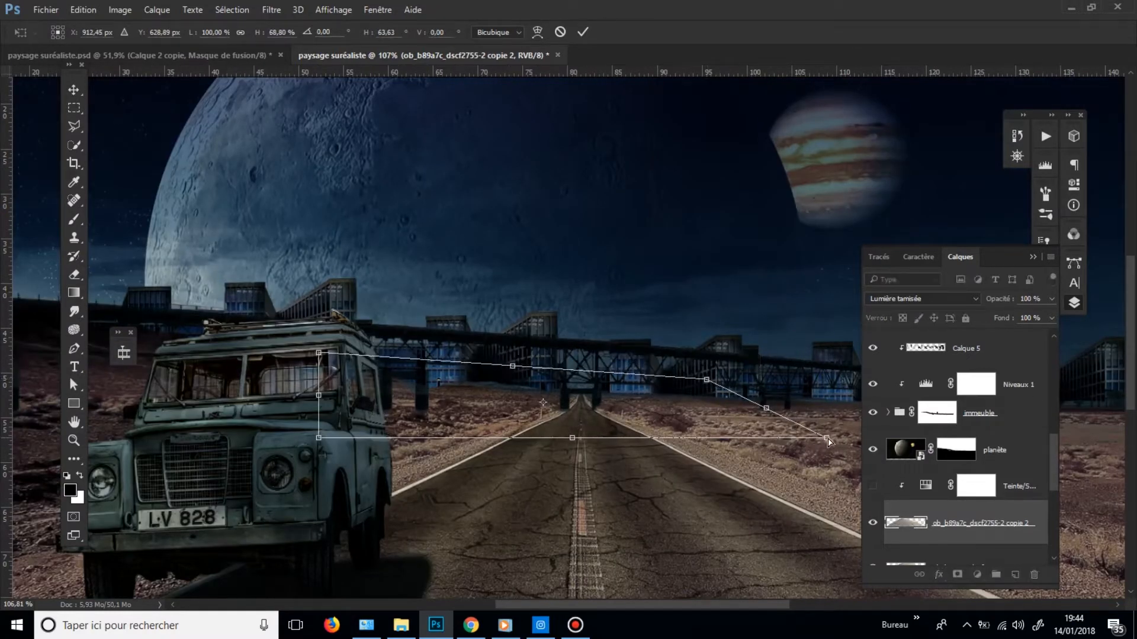
drag(825, 438, 647, 437)
drag(705, 382, 628, 393)
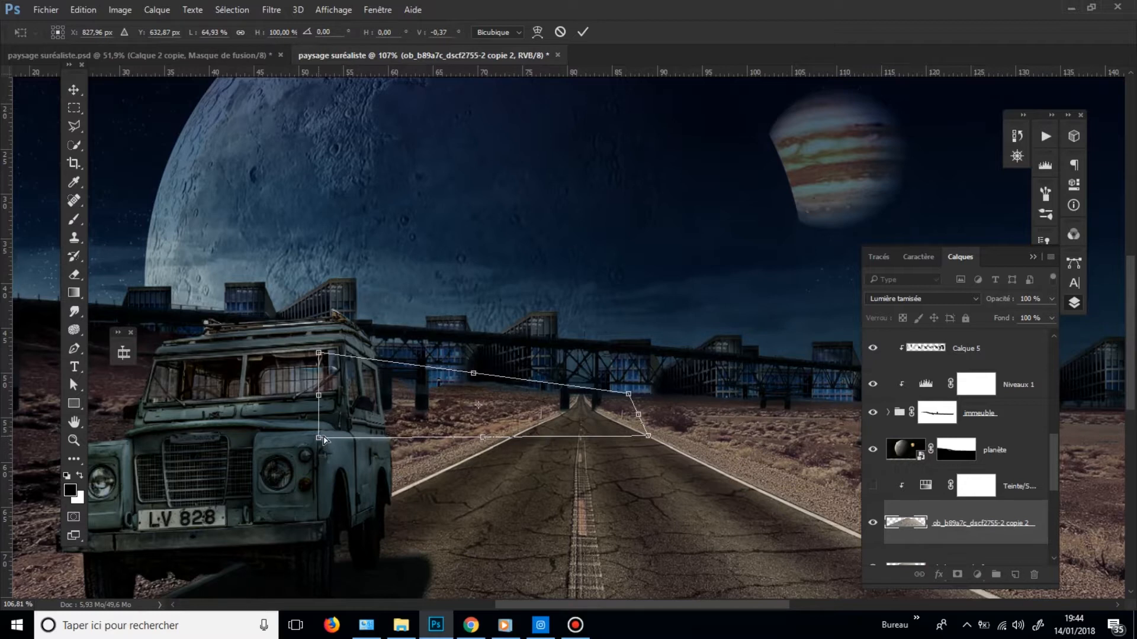
drag(323, 438, 504, 444)
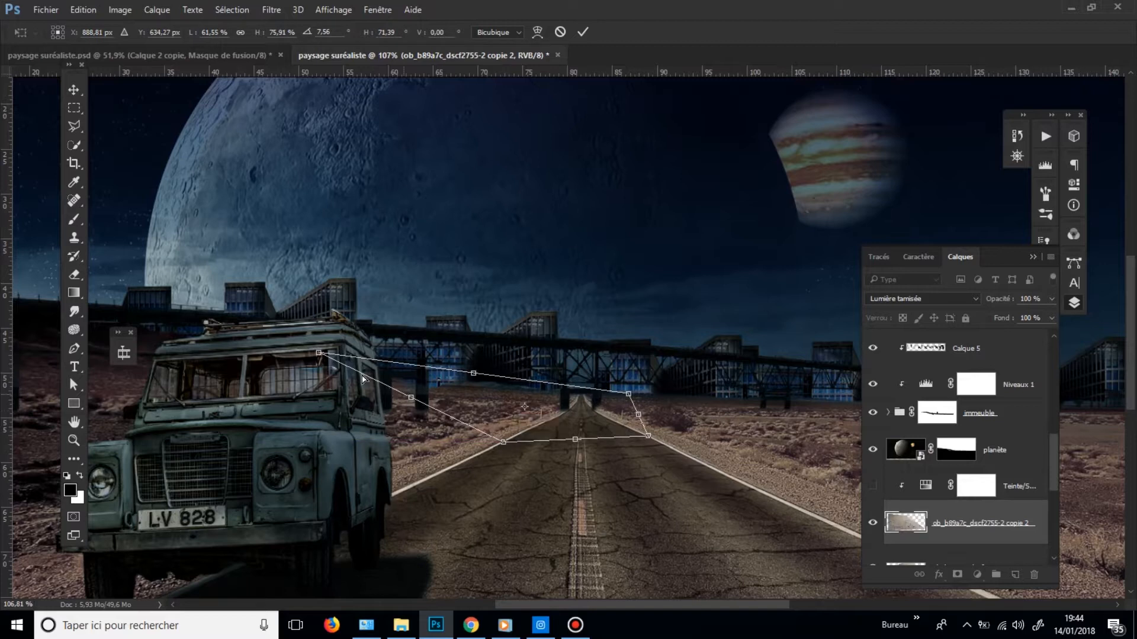
drag(319, 354, 641, 377)
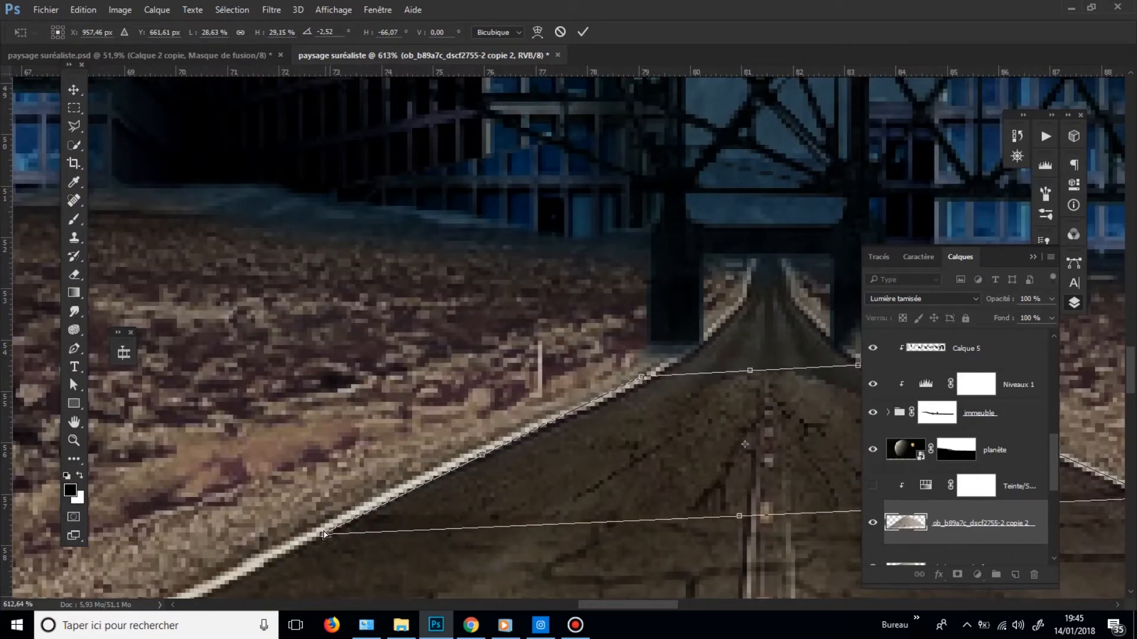
- Fine-tune the distorted corners so they sit on both white road lines near the bridge, and apply the transform
drag(318, 537, 331, 515)
drag(627, 492, 195, 431)
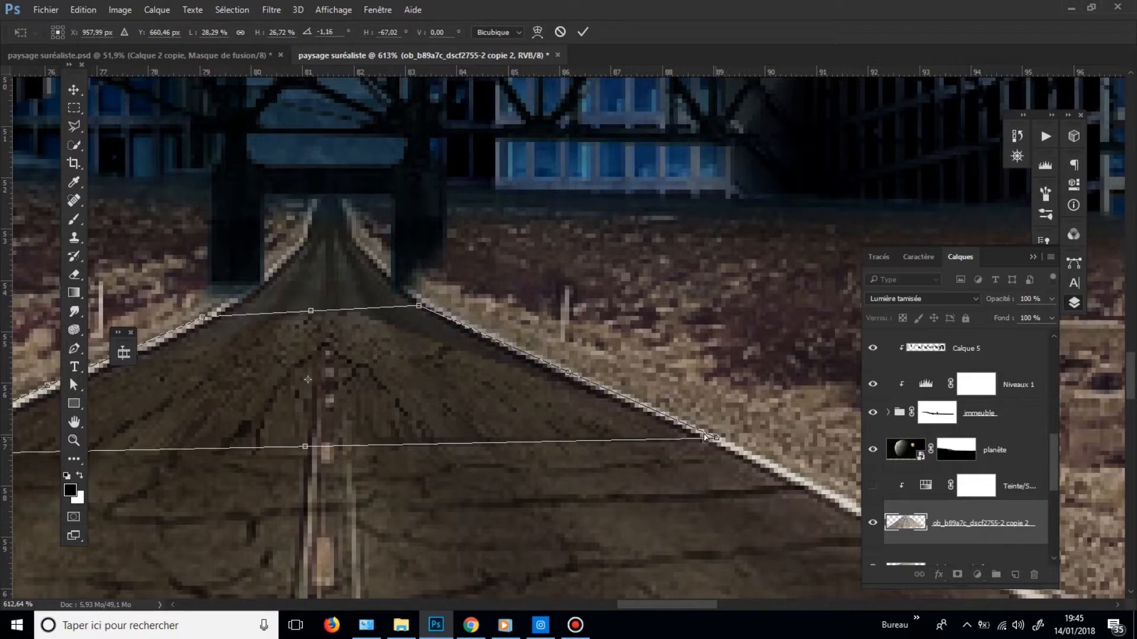
mouse_move(704, 438)
mouse_down()
mouse_move(697, 419)
mouse_move(712, 438)
mouse_up()
drag(418, 306, 507, 288)
drag(286, 329, 489, 337)
drag(404, 325, 328, 295)
click(583, 31)
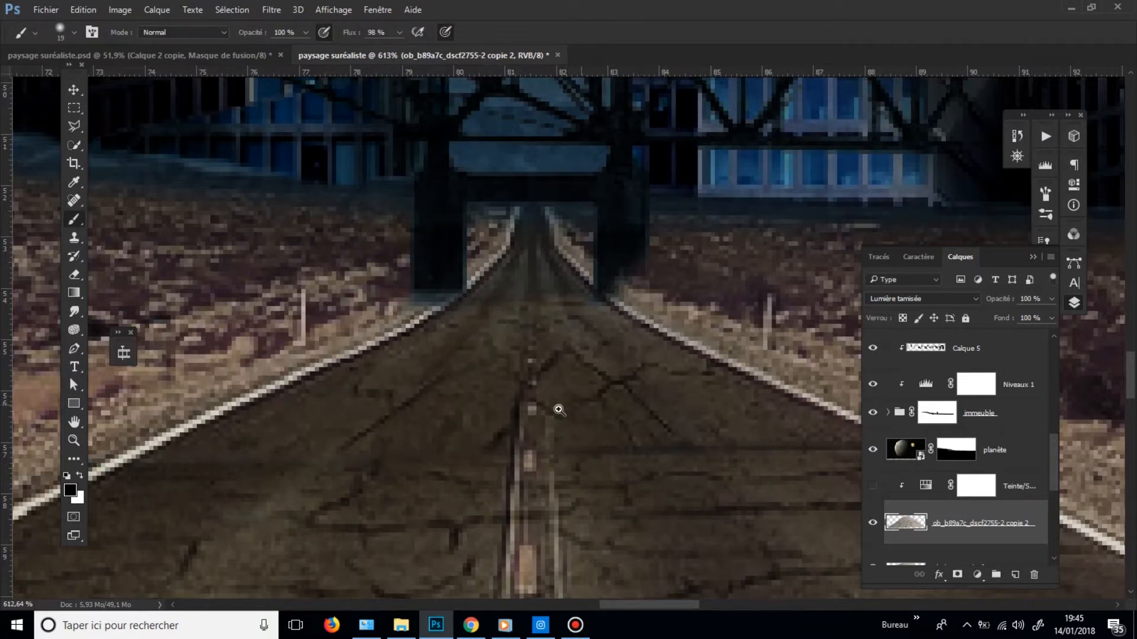
- Nudge the far cracked-ground copy slightly down the road, by about 0,1 mm across and 0,3 mm down
scroll(558, 407, down, 3)
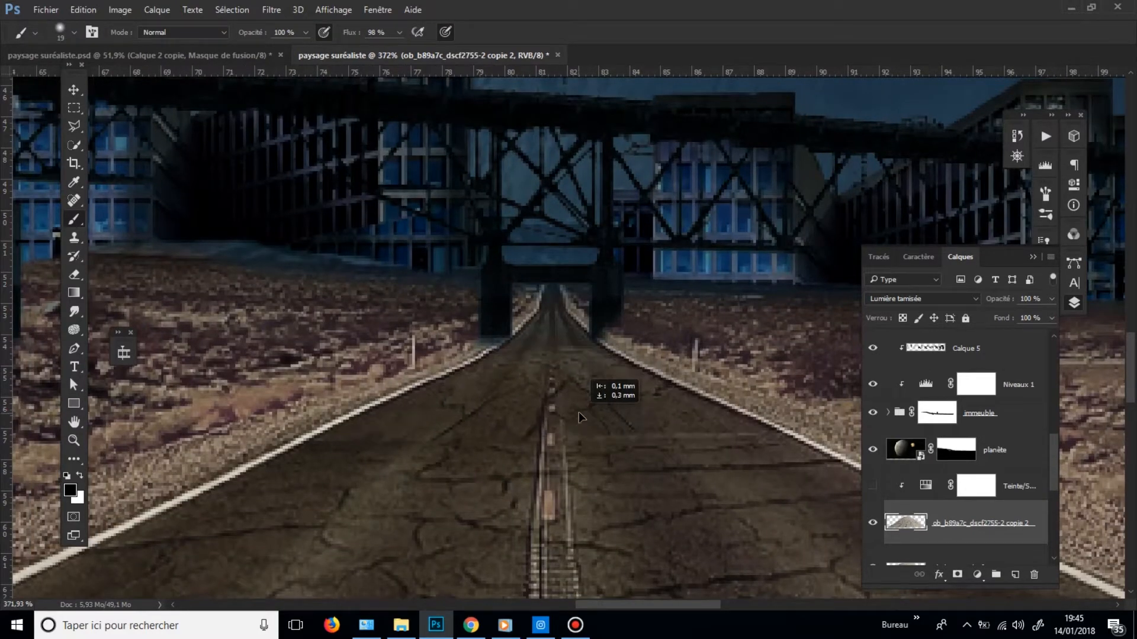
mouse_move(579, 408)
mouse_down()
mouse_move(578, 425)
mouse_move(583, 415)
mouse_up()
drag(726, 436, 606, 453)
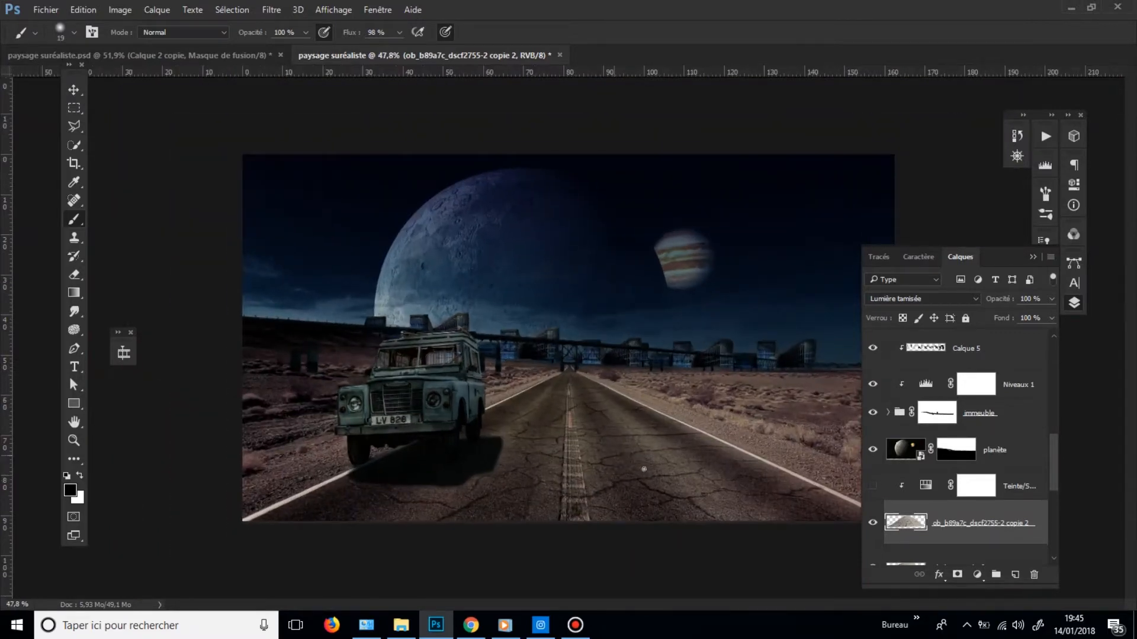
- Group the three cracked-ground layers, from ob_b89a7c_dscf2755-2 to its copie 2
scroll(966, 459, down, 3)
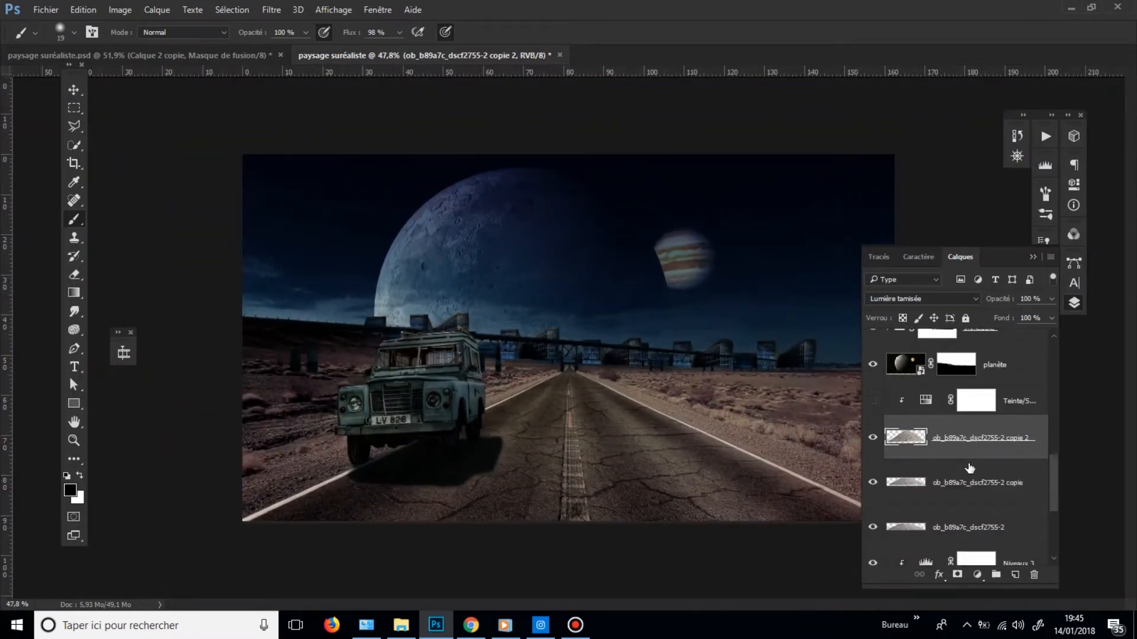
shift+click(971, 527)
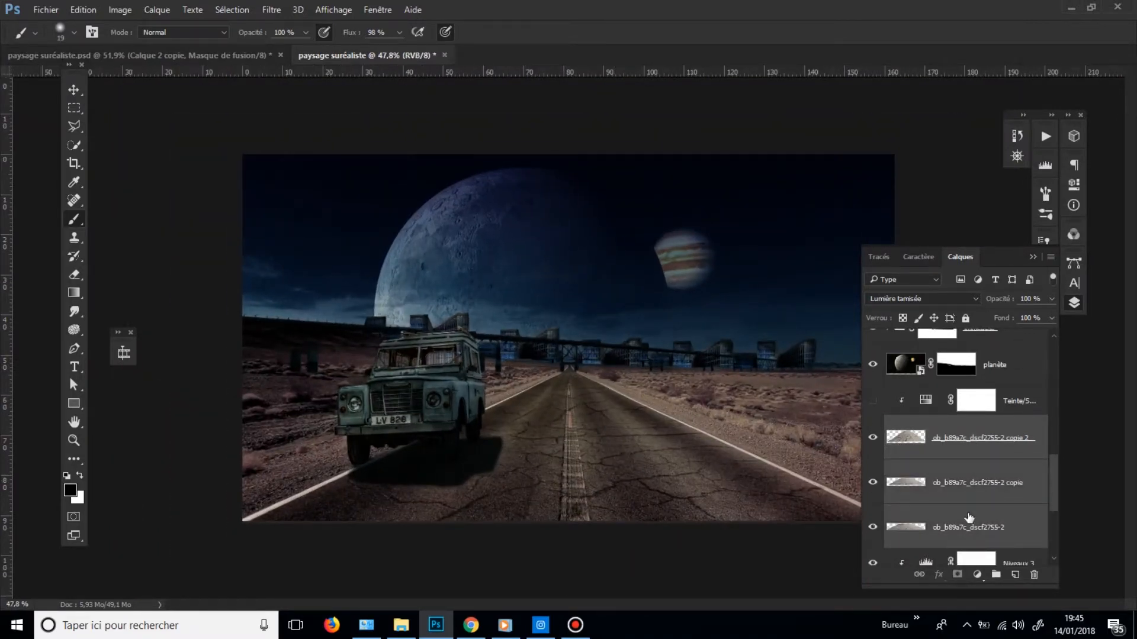
key(ctrl+g)
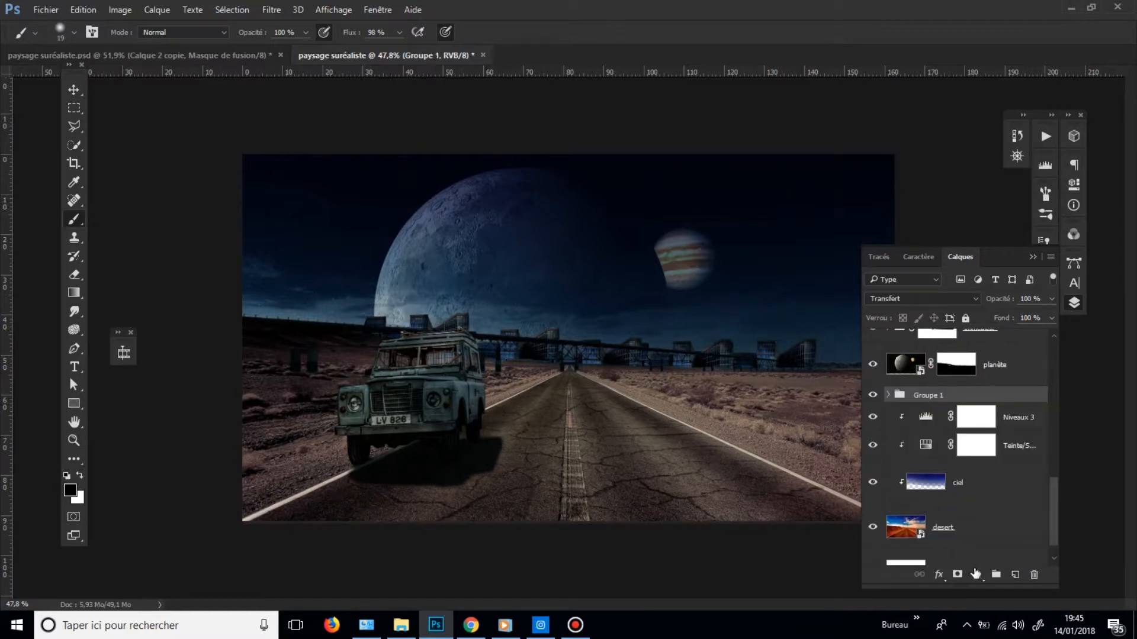
- Add a Niveaux adjustment for the cracked-ground group and set its input levels to 3, 0,97 and 247
click(978, 575)
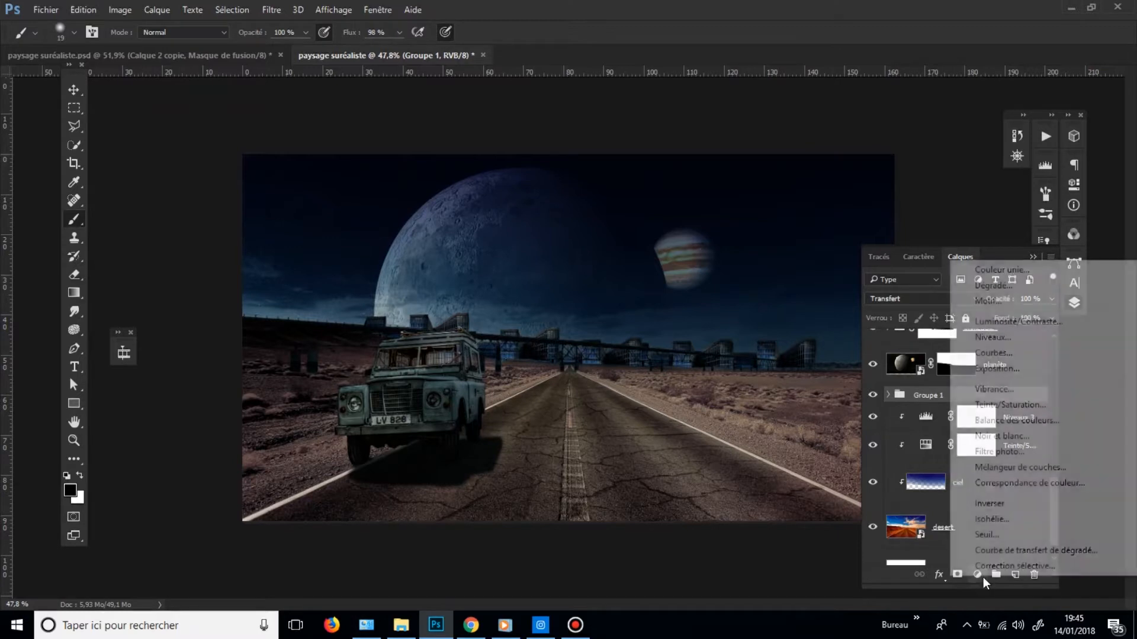
click(1004, 338)
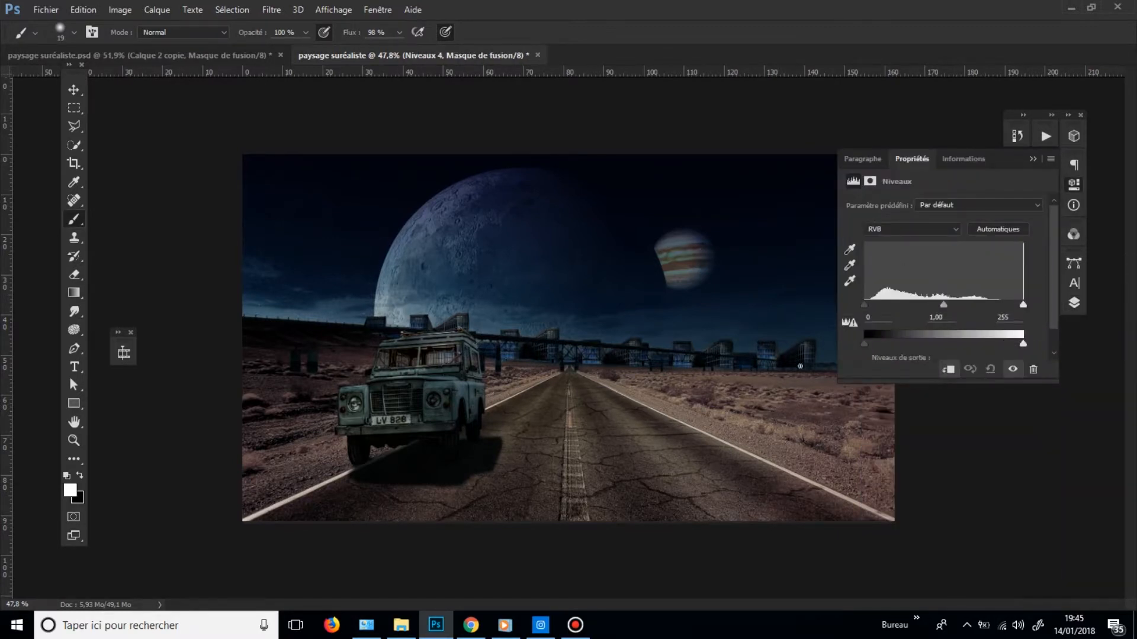
drag(865, 303, 882, 305)
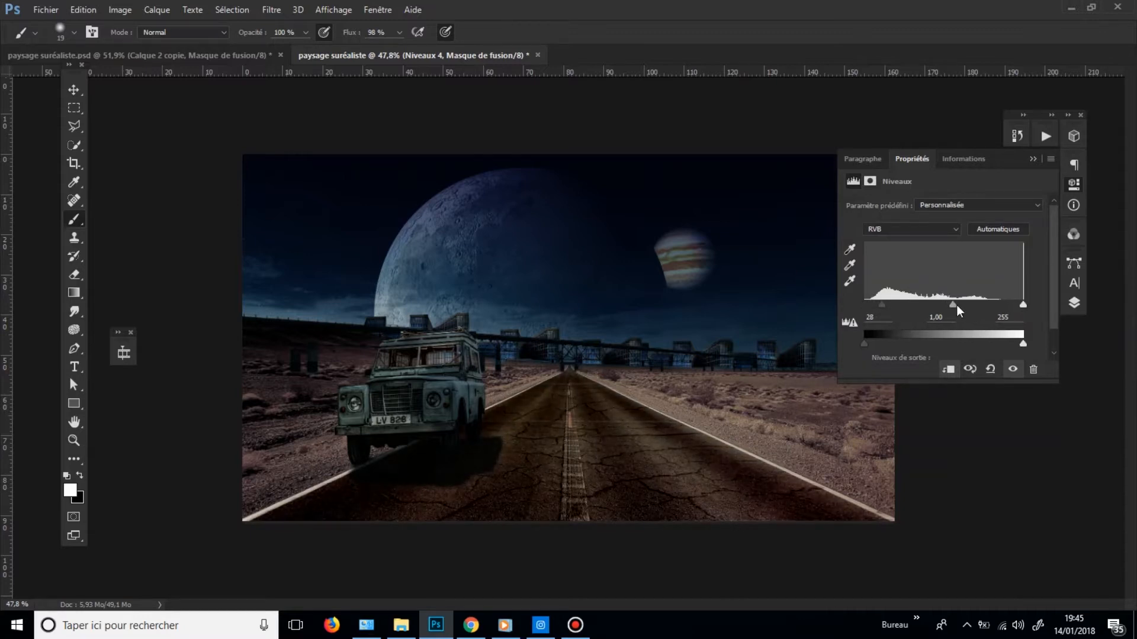
mouse_move(1023, 304)
mouse_down()
mouse_move(1000, 308)
mouse_move(1021, 308)
mouse_up()
mouse_move(951, 304)
mouse_down()
mouse_move(929, 308)
mouse_move(945, 307)
mouse_up()
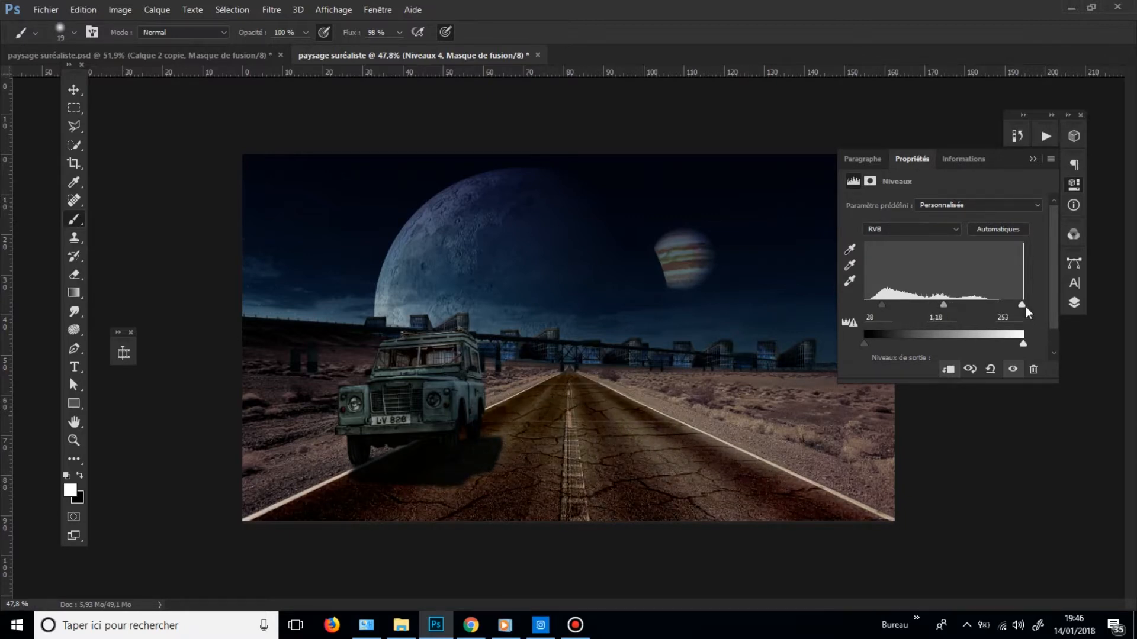
mouse_move(1022, 306)
mouse_down()
mouse_move(997, 307)
mouse_move(1018, 306)
mouse_up()
drag(882, 305, 866, 308)
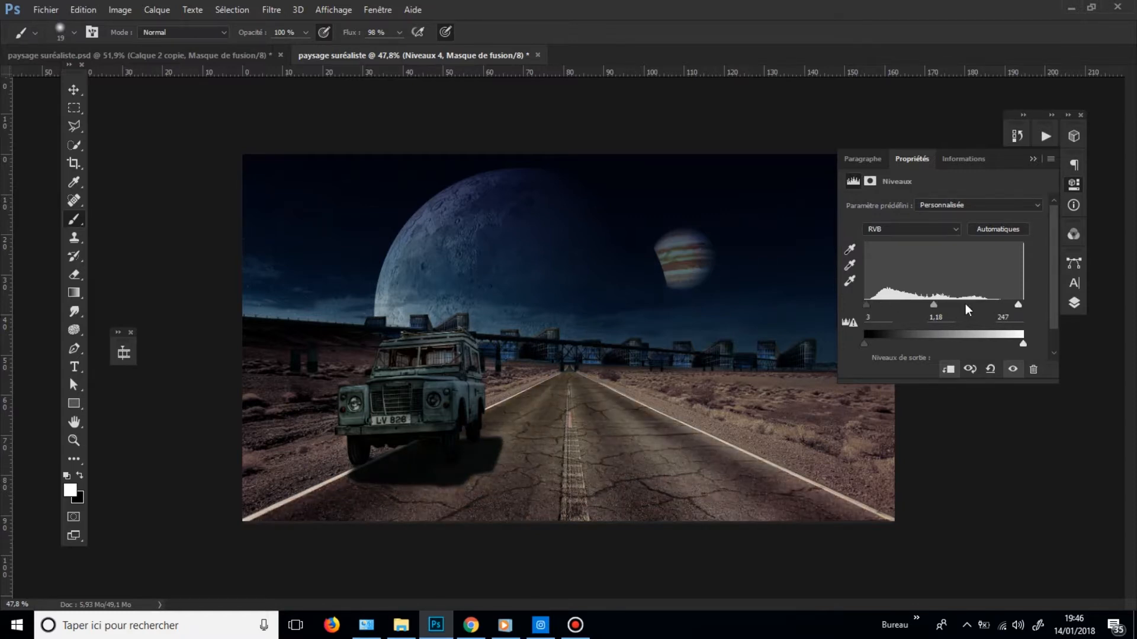
drag(934, 305, 943, 304)
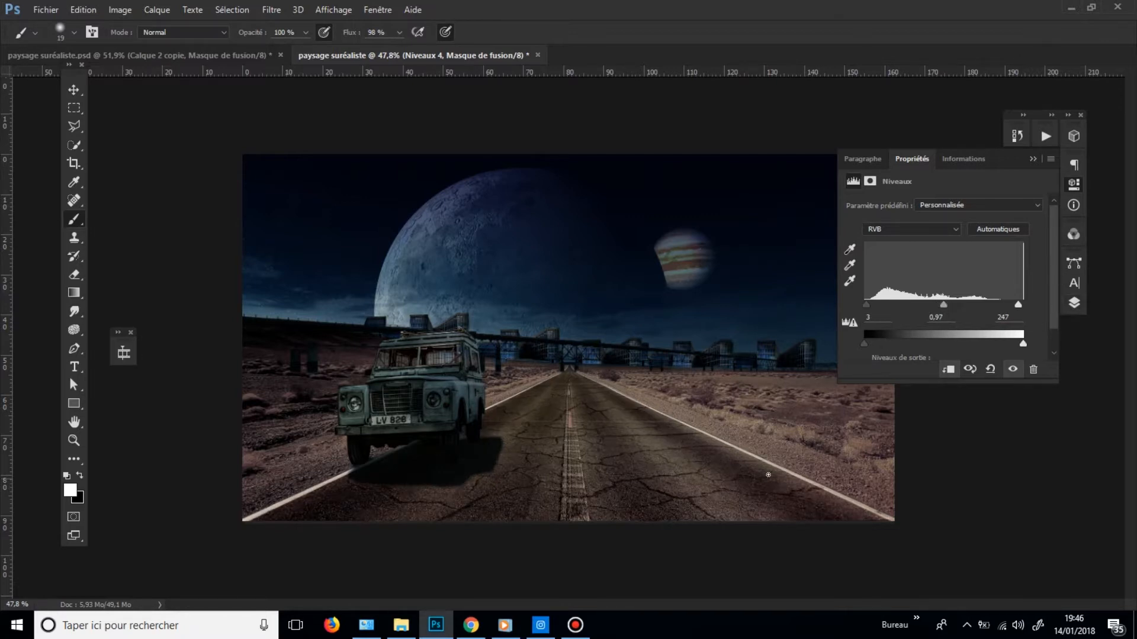
- Duplicate Groupe 1 together with its Niveaux 4 adjustment and merge the duplicates into a single layer
drag(665, 483, 788, 477)
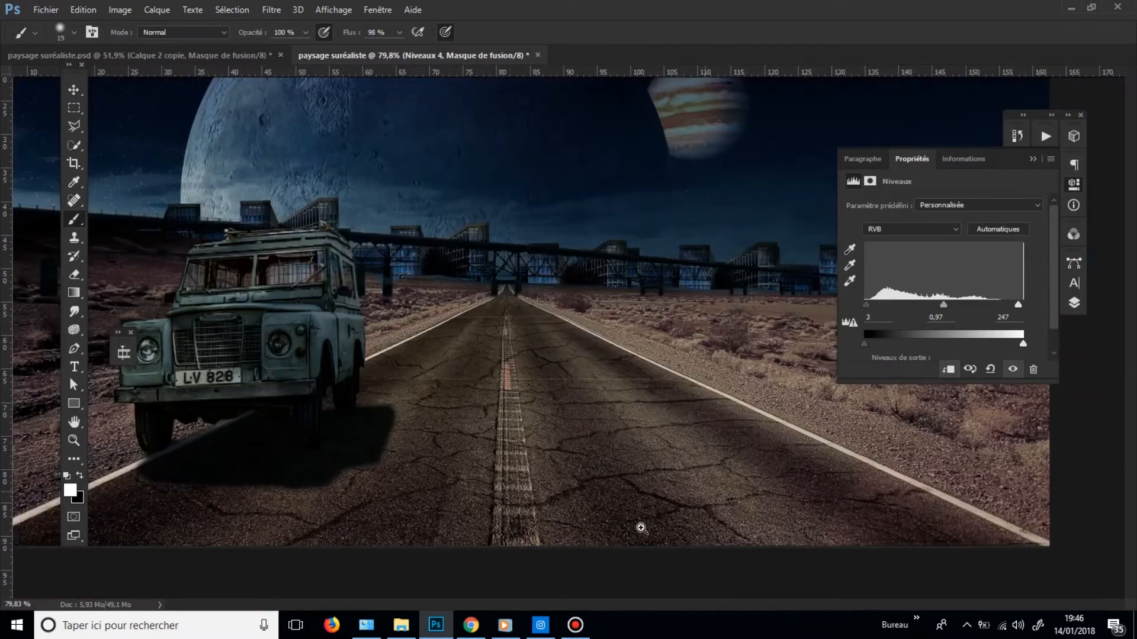
mouse_move(606, 453)
mouse_down()
mouse_move(574, 454)
mouse_move(652, 469)
mouse_up()
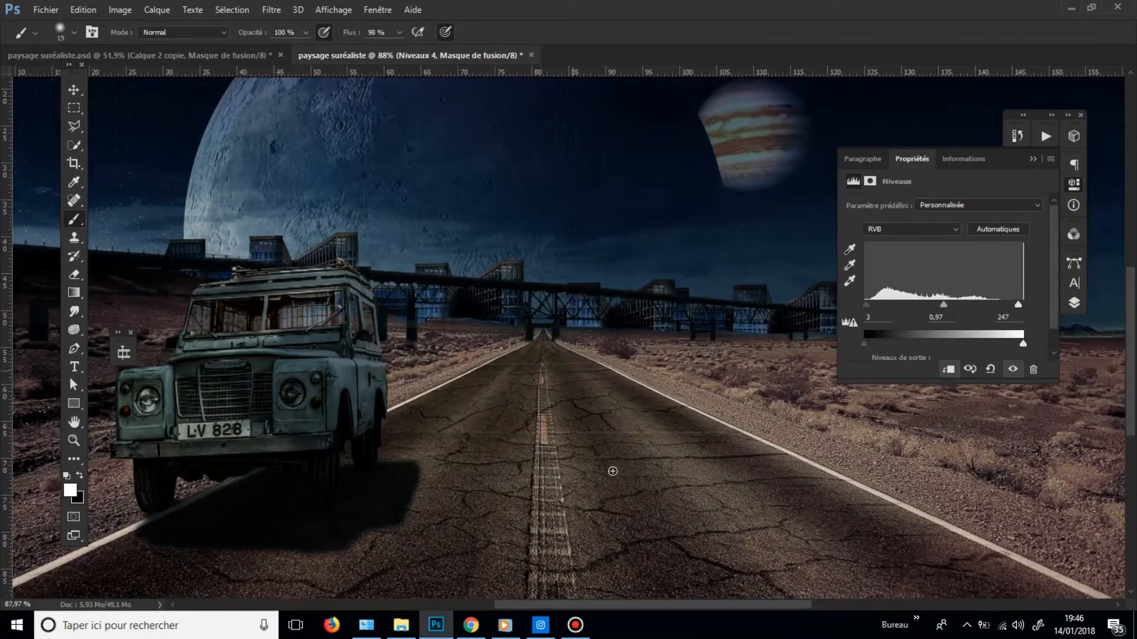
drag(675, 443, 613, 452)
click(1075, 301)
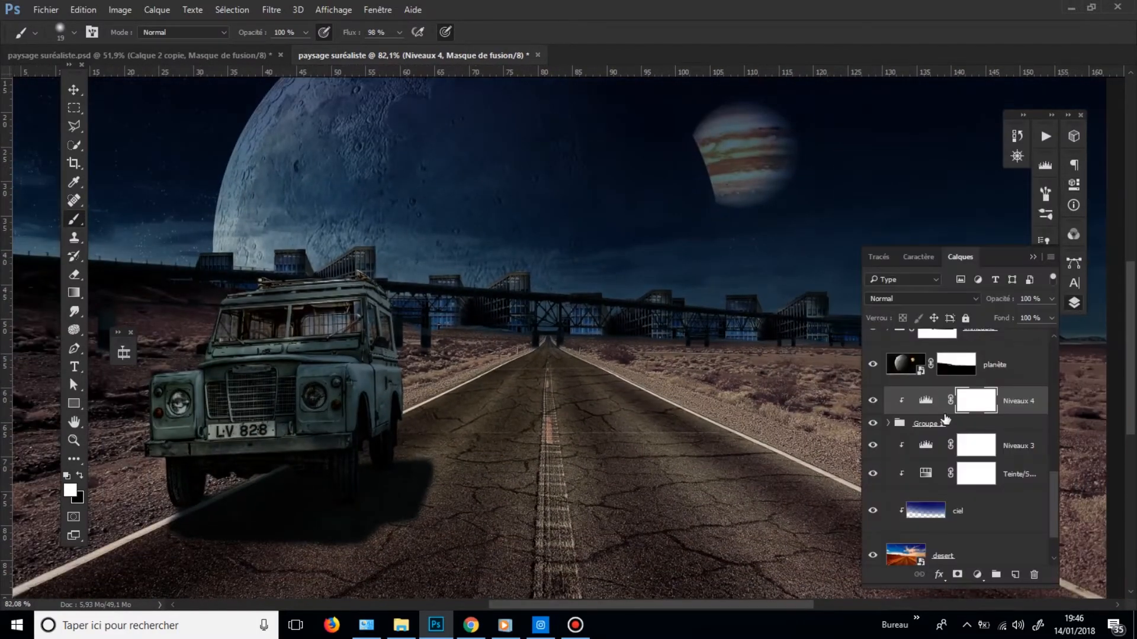
click(888, 424)
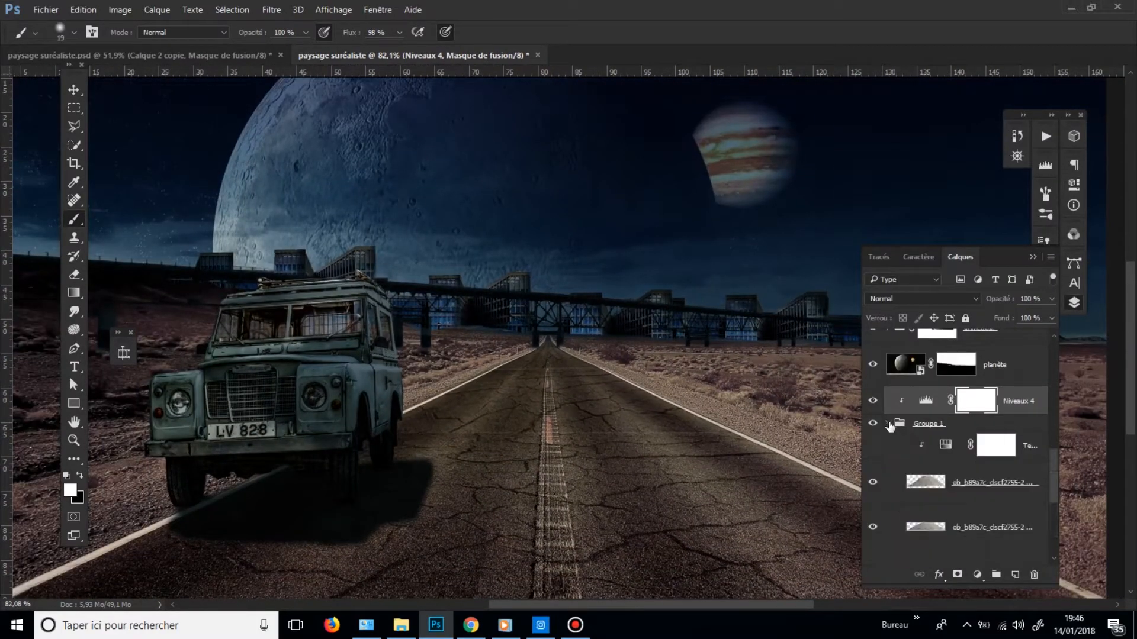
click(888, 424)
click(927, 429)
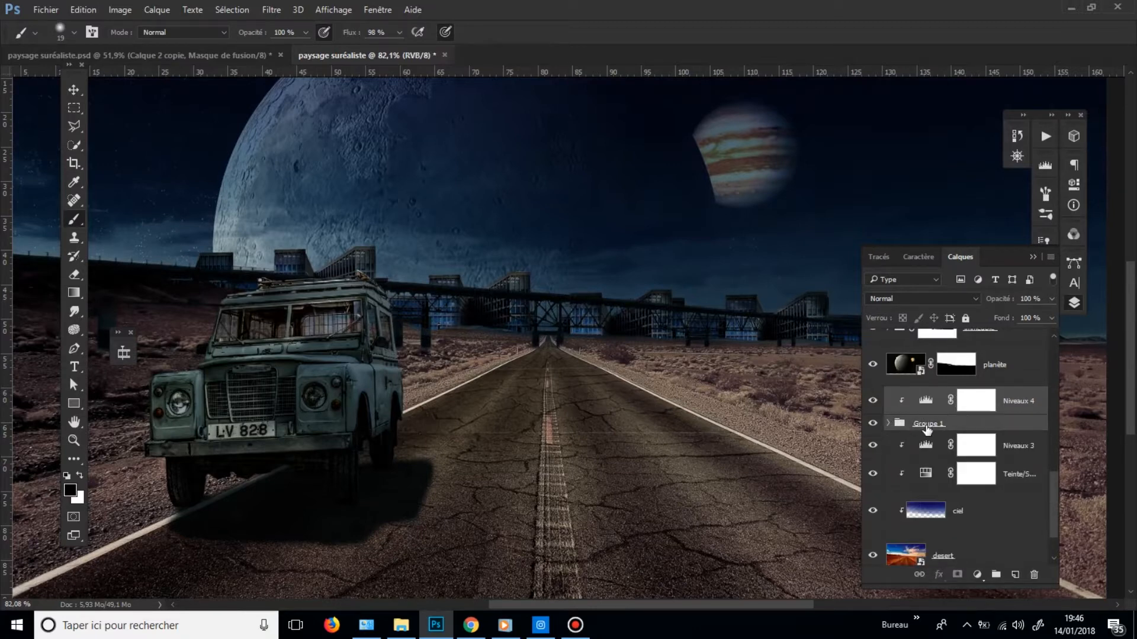
key(ctrl+j)
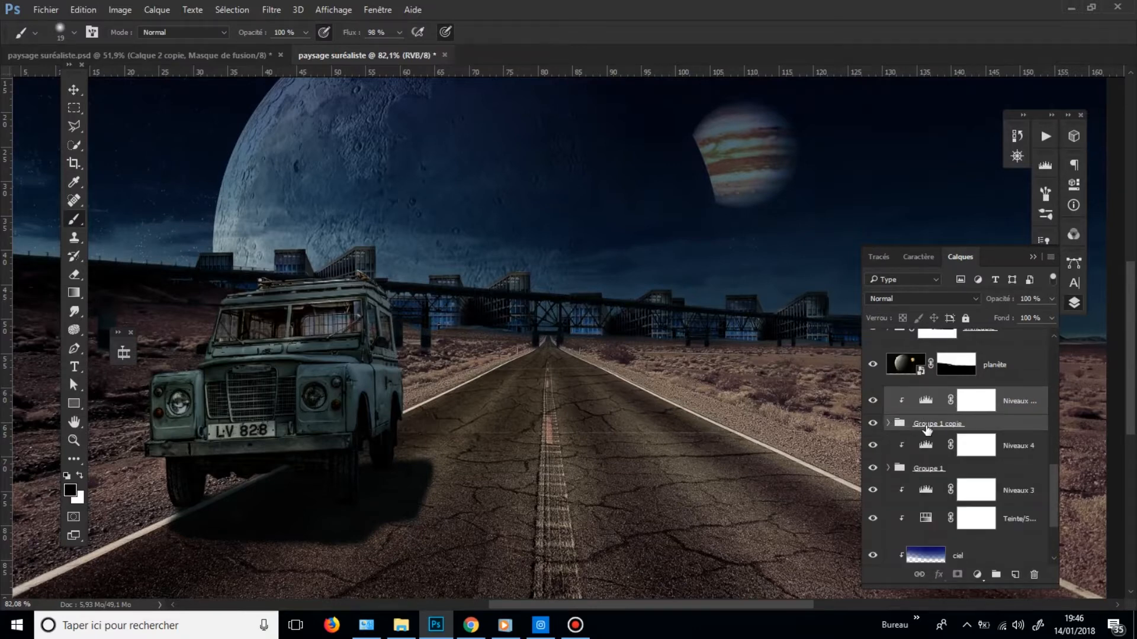
key(ctrl+e)
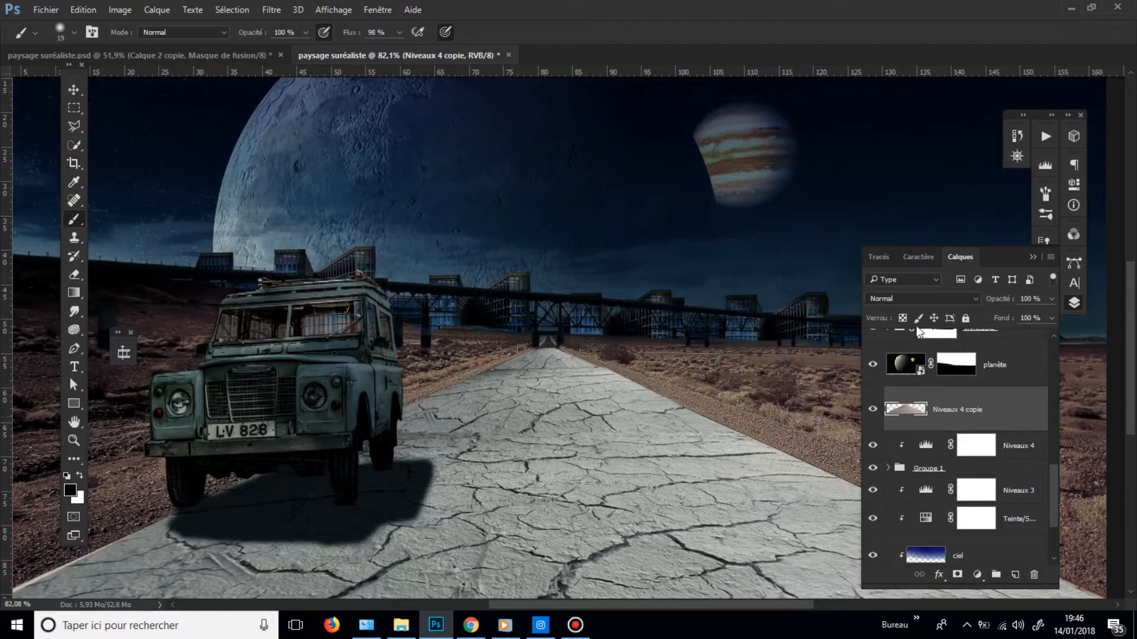
- Set the merged cracked-ground layer's blend mode to Lumière tamisée and hide the original Groupe 1
click(923, 297)
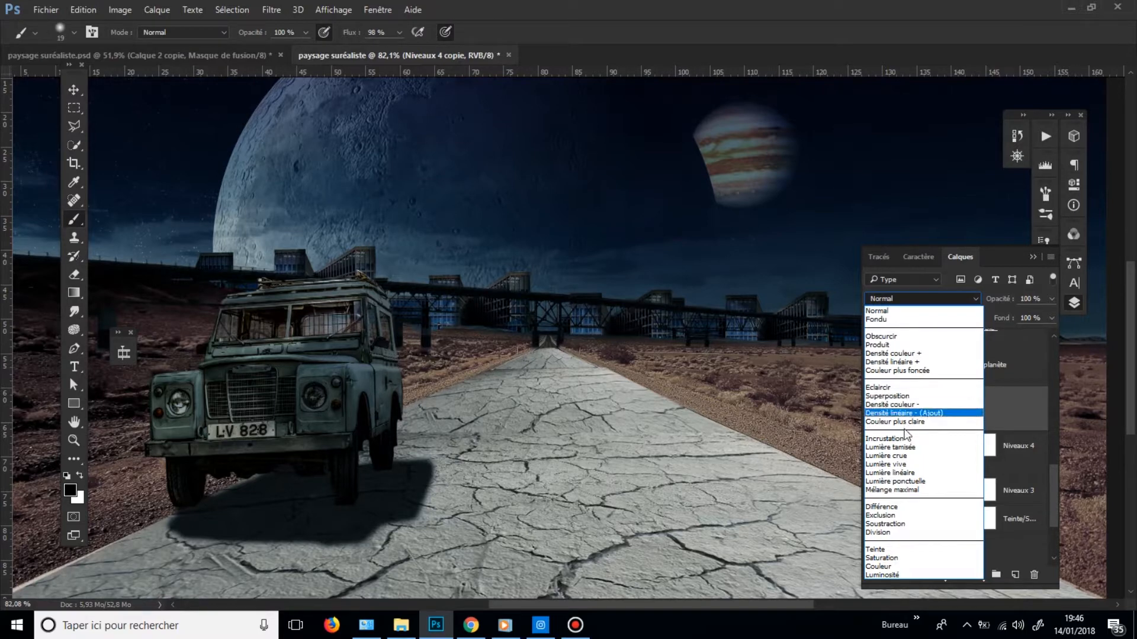
click(938, 449)
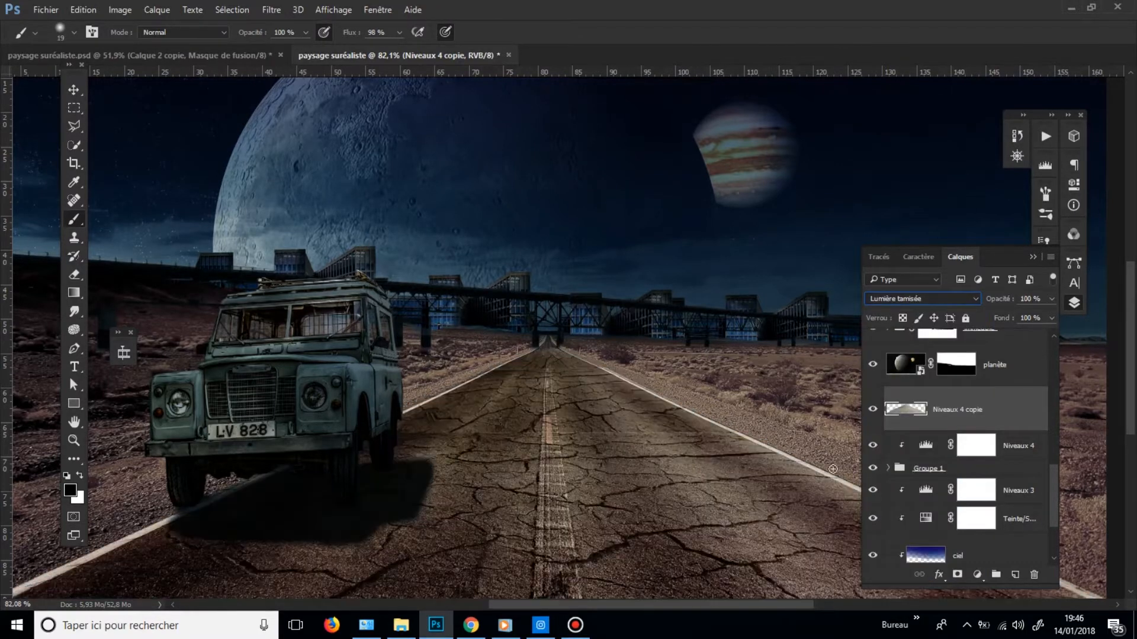
click(874, 469)
click(874, 469)
mouse_move(771, 489)
mouse_down()
mouse_move(726, 490)
mouse_move(791, 487)
mouse_up()
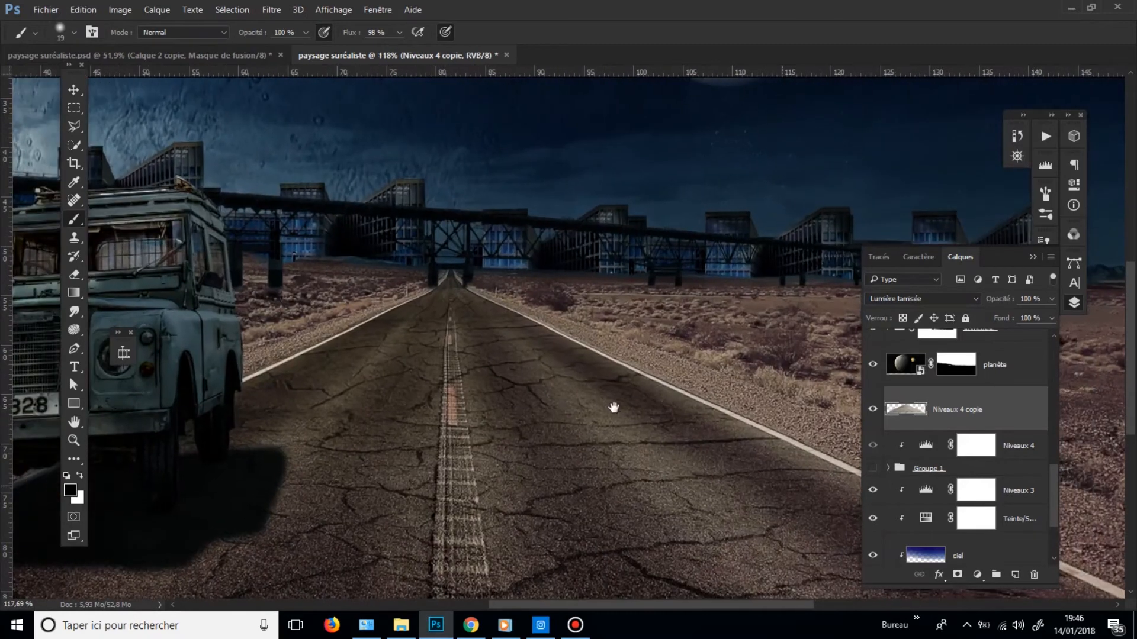
drag(614, 408, 607, 507)
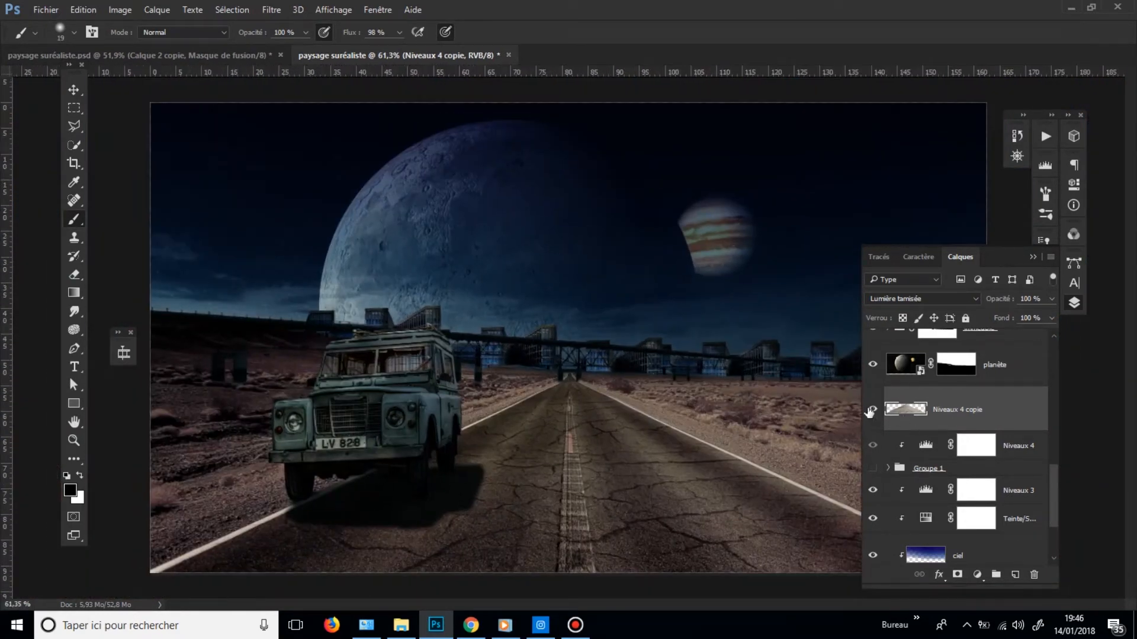
drag(626, 456, 602, 439)
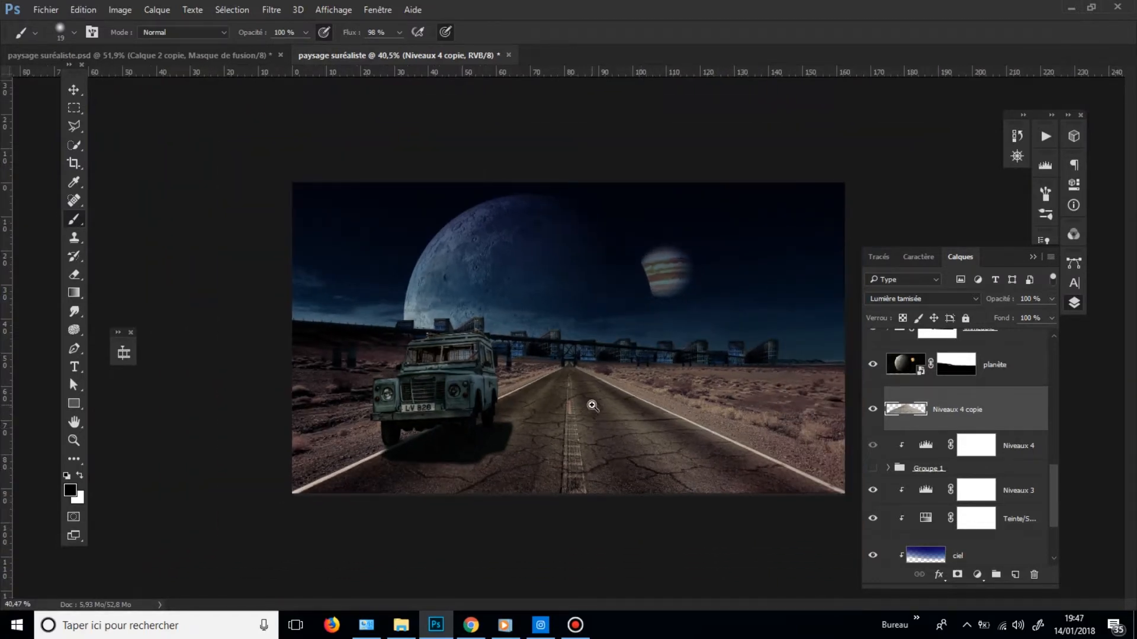
drag(623, 440, 617, 441)
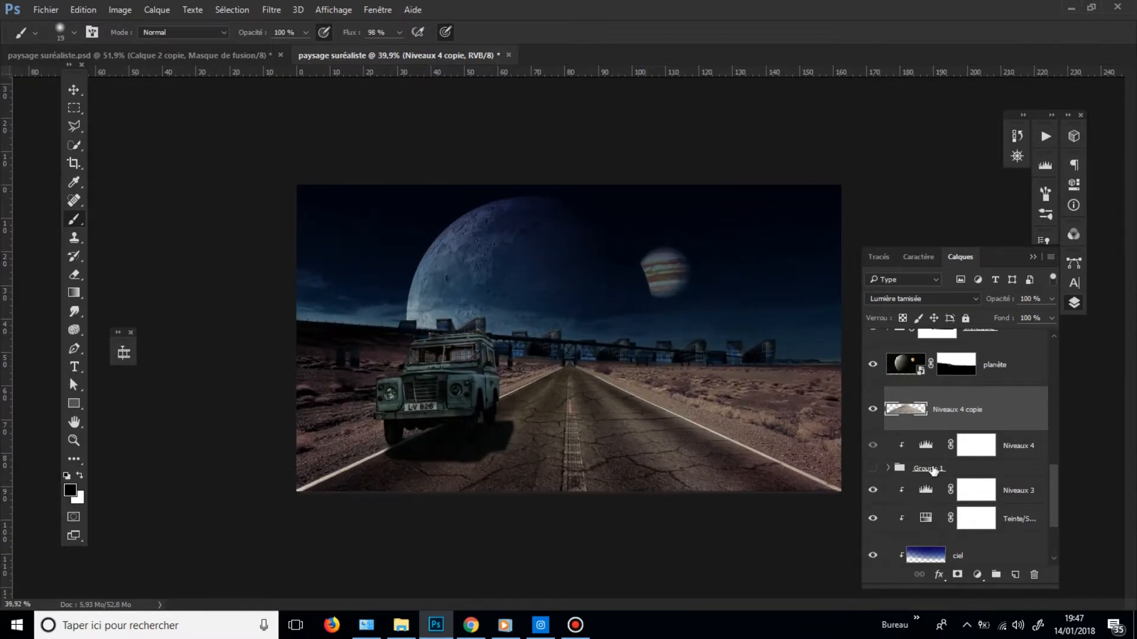
- Select Groupe 1 together with its Niveaux 4 adjustment and make the group visible again
click(928, 466)
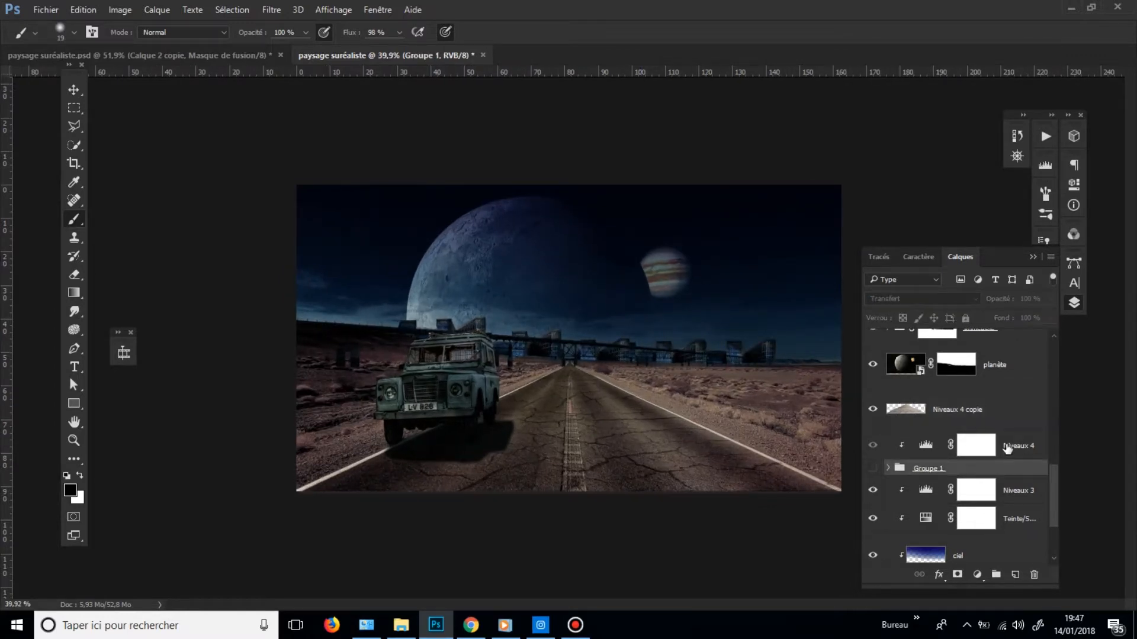
shift+click(922, 447)
click(873, 468)
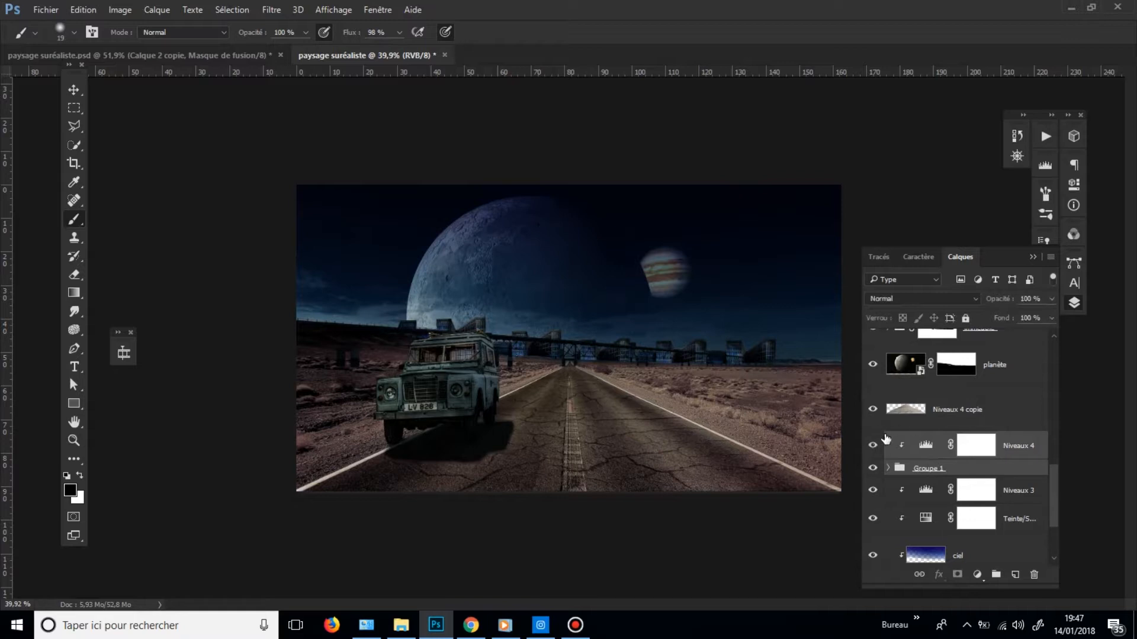
- Compare the road with Groupe 1 against the merged Niveaux 4 copie, leaving Groupe 1 hidden and the merged layer visible and selected
click(873, 469)
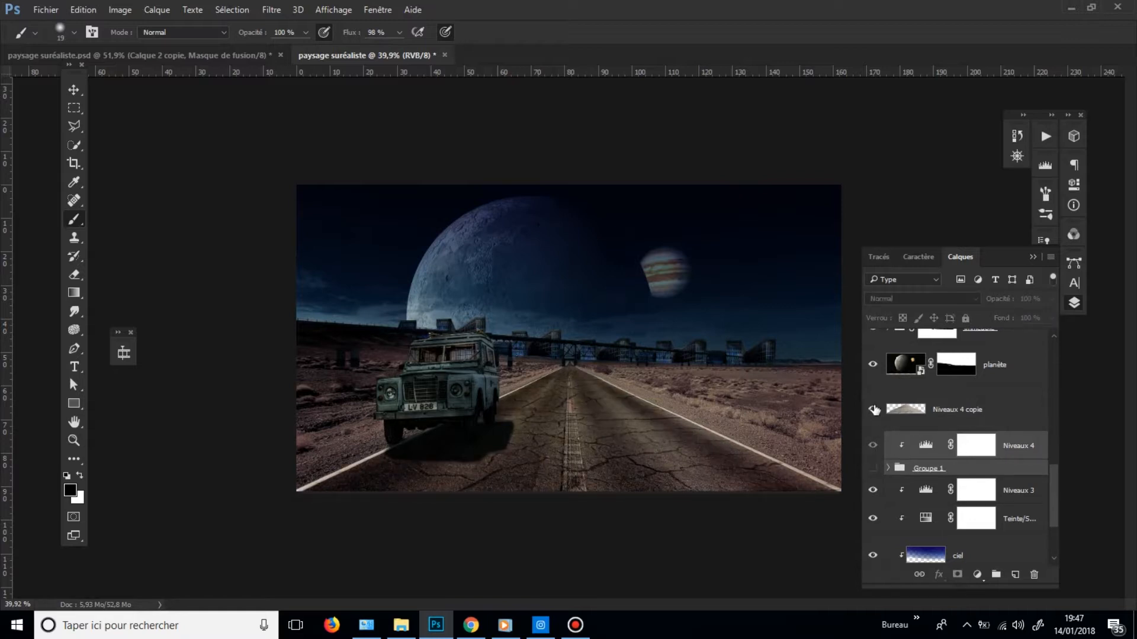
click(873, 409)
click(873, 468)
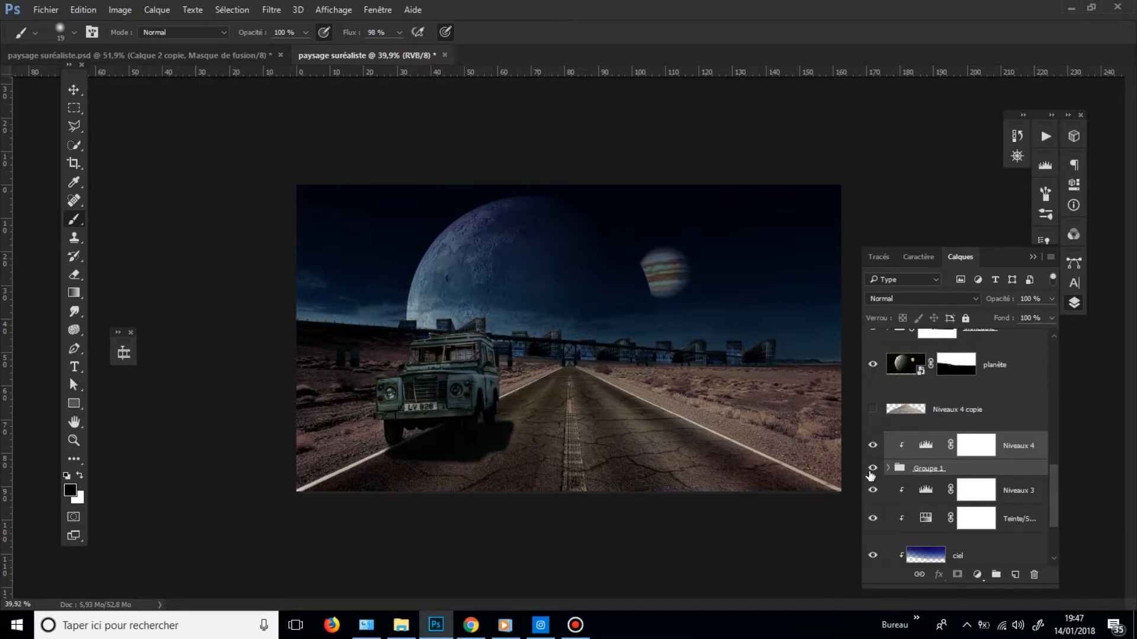
click(872, 469)
click(873, 410)
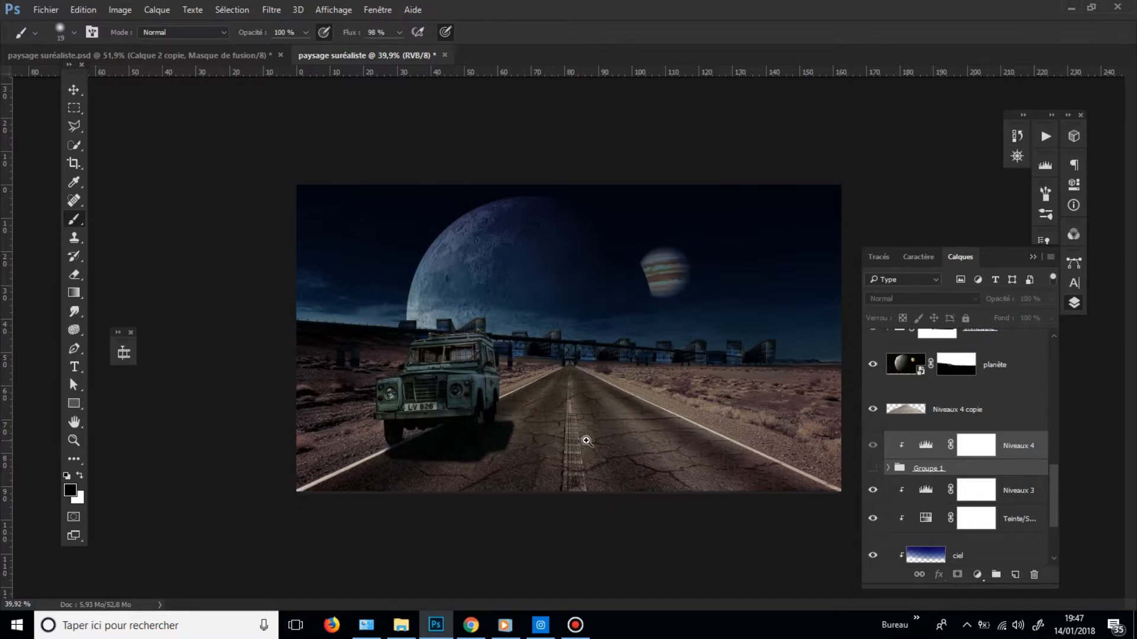
click(957, 421)
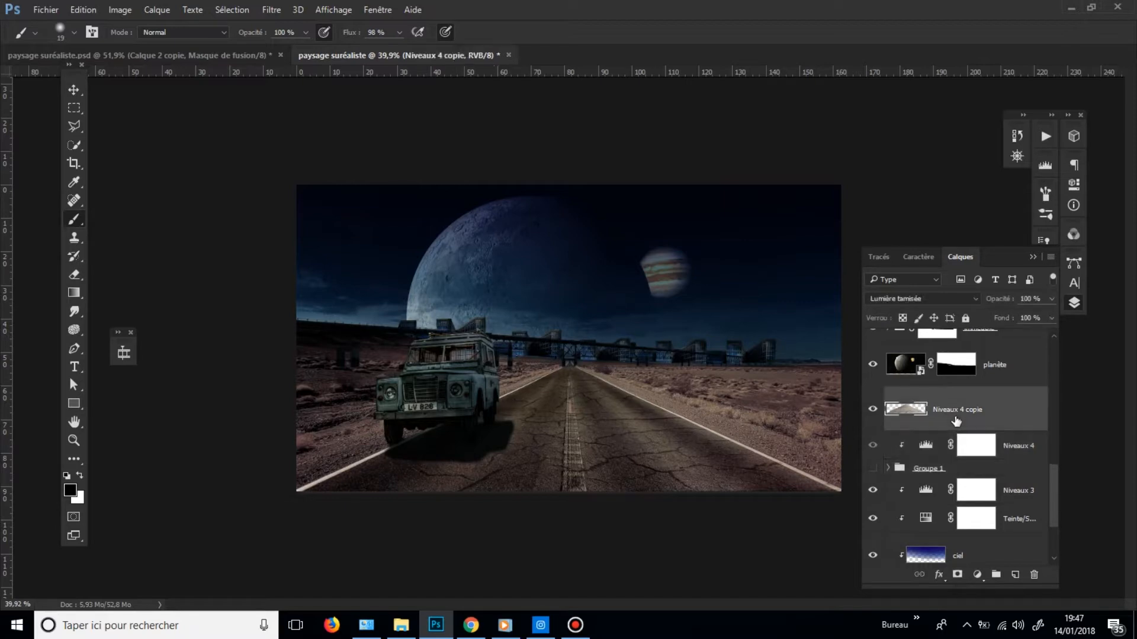
mouse_move(554, 431)
mouse_down()
mouse_move(641, 424)
mouse_move(575, 431)
mouse_up()
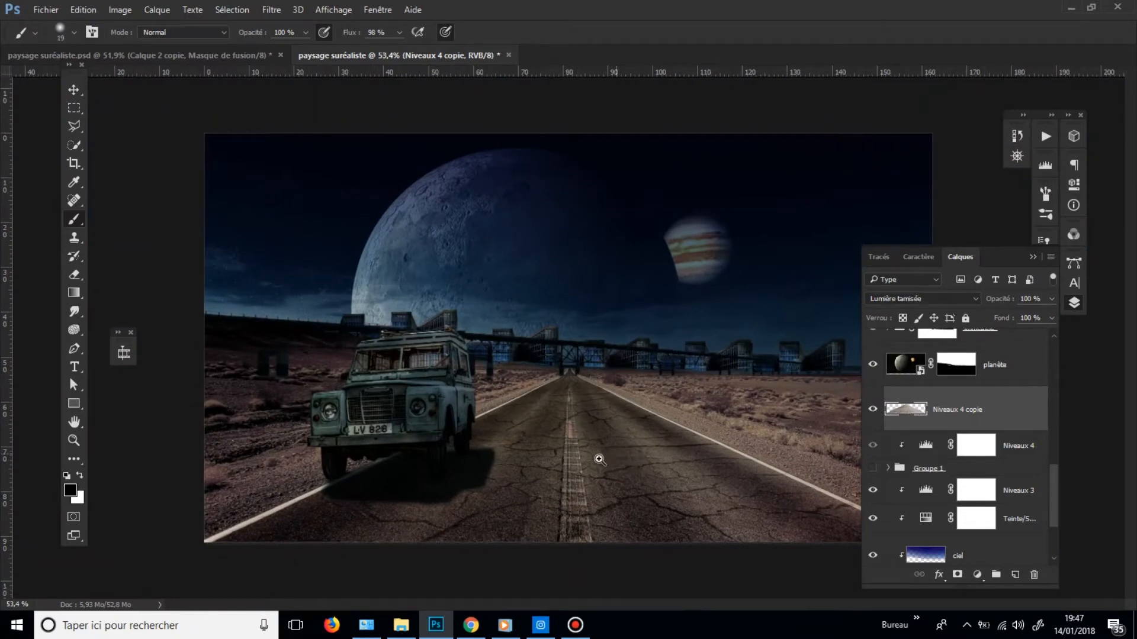
drag(596, 460, 590, 461)
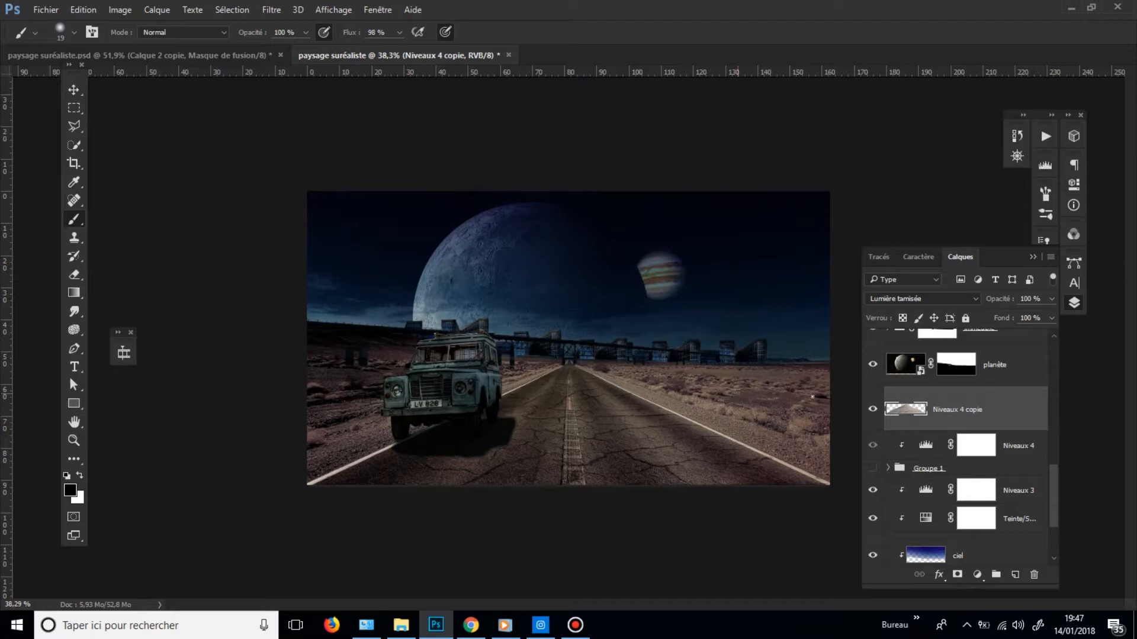
- Duplicate the pont 1 bridge layer and select the original beneath the copy
scroll(957, 465, up, 10)
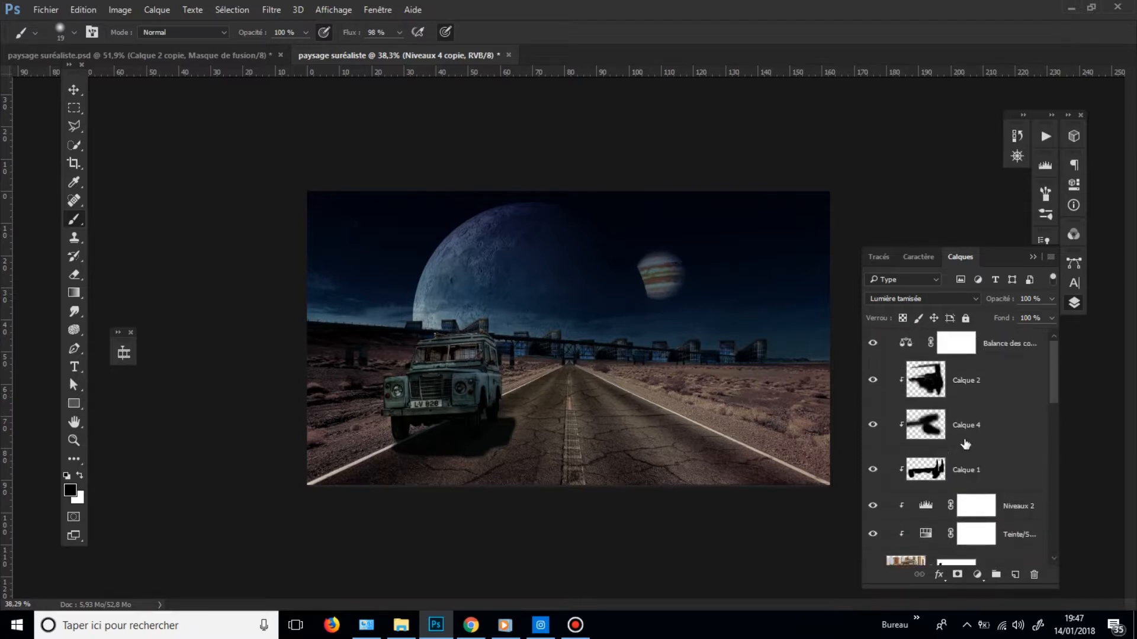
scroll(987, 404, down, 10)
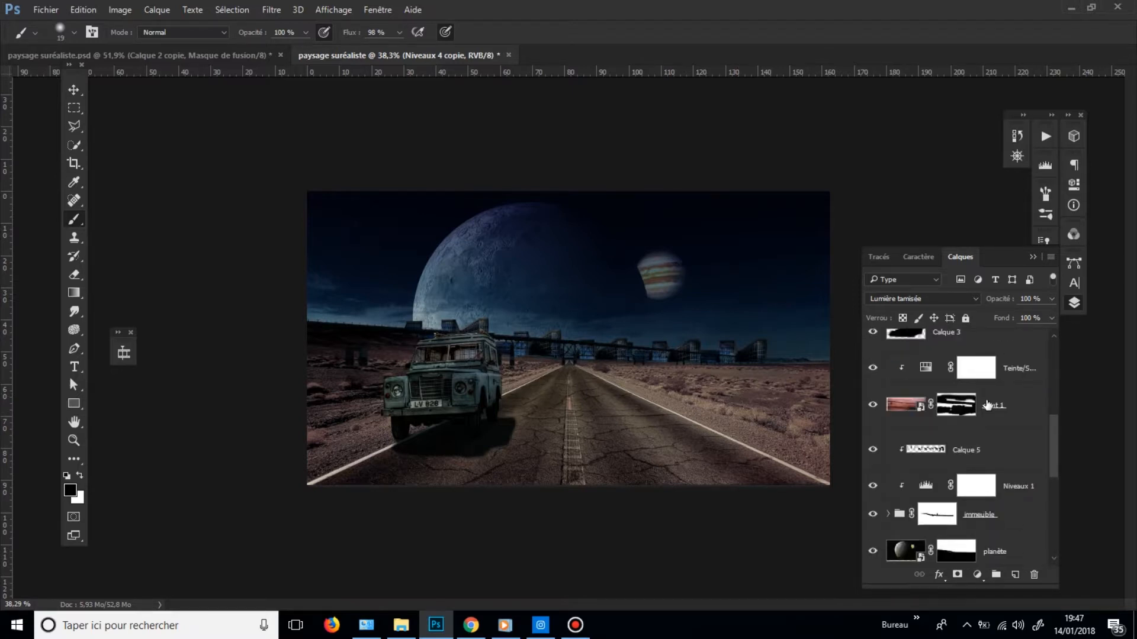
scroll(987, 404, up, 10)
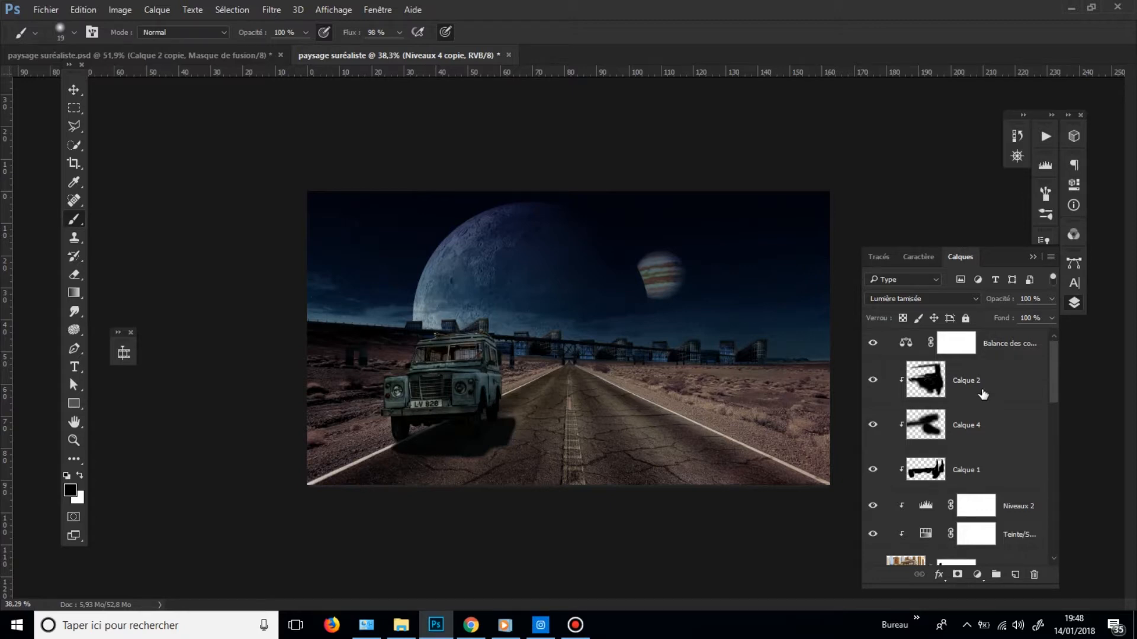
scroll(984, 443, down, 5)
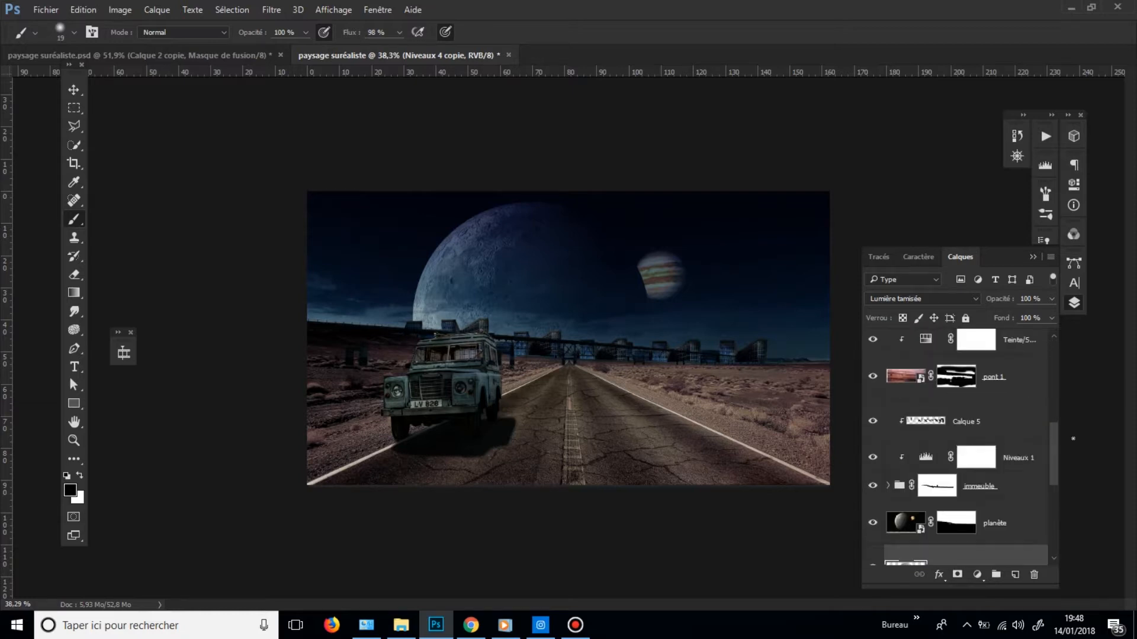
click(897, 380)
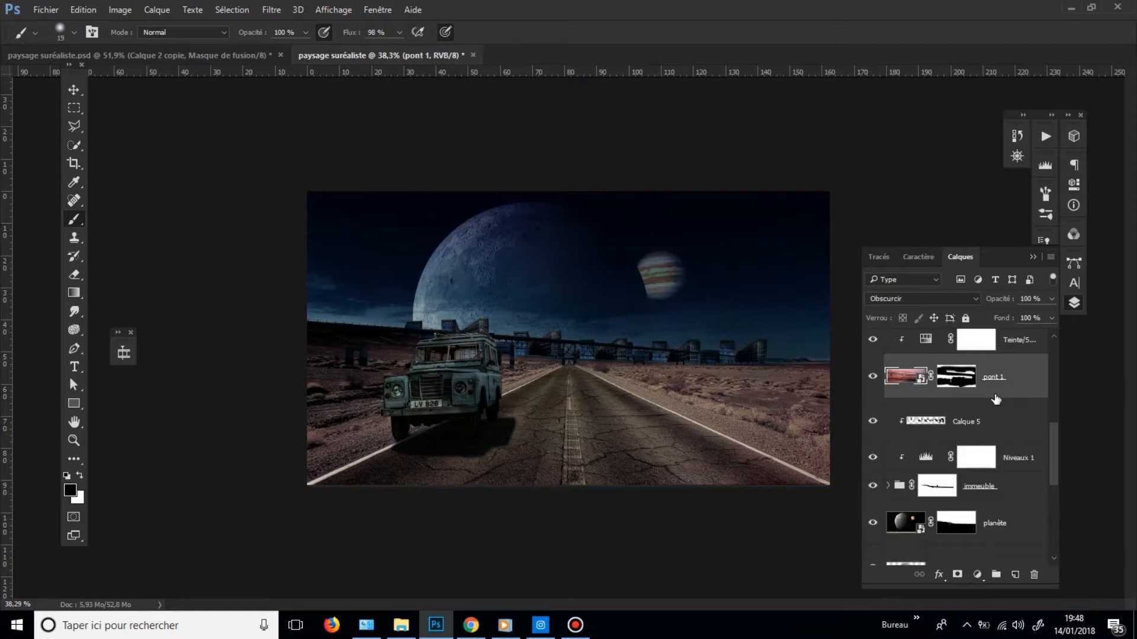
scroll(996, 400, up, 1)
key(ctrl+j)
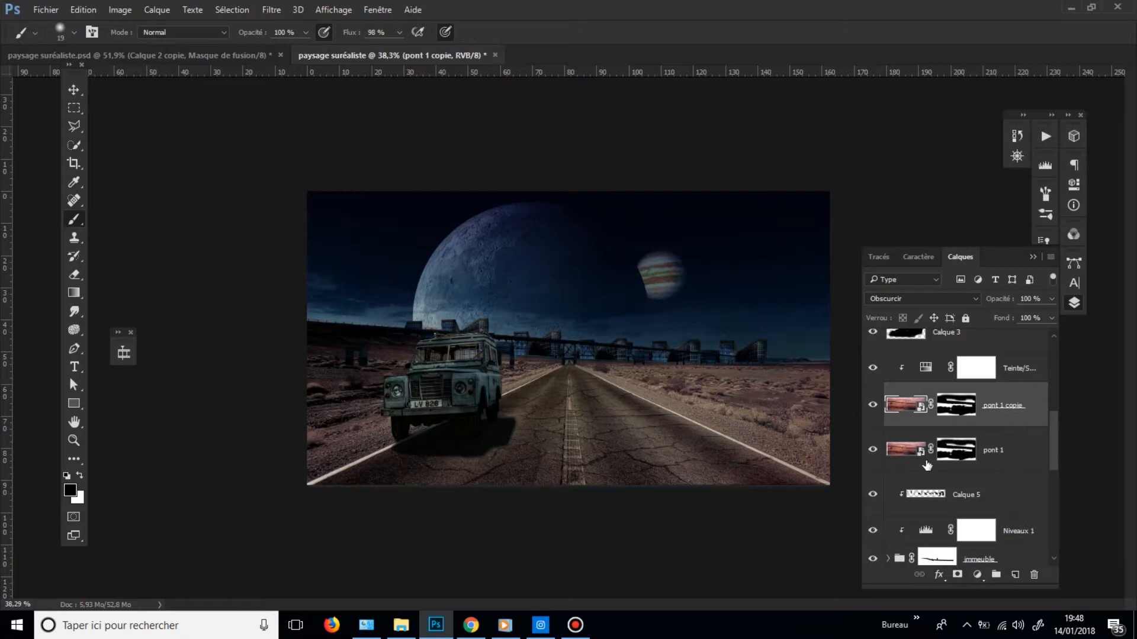
click(922, 465)
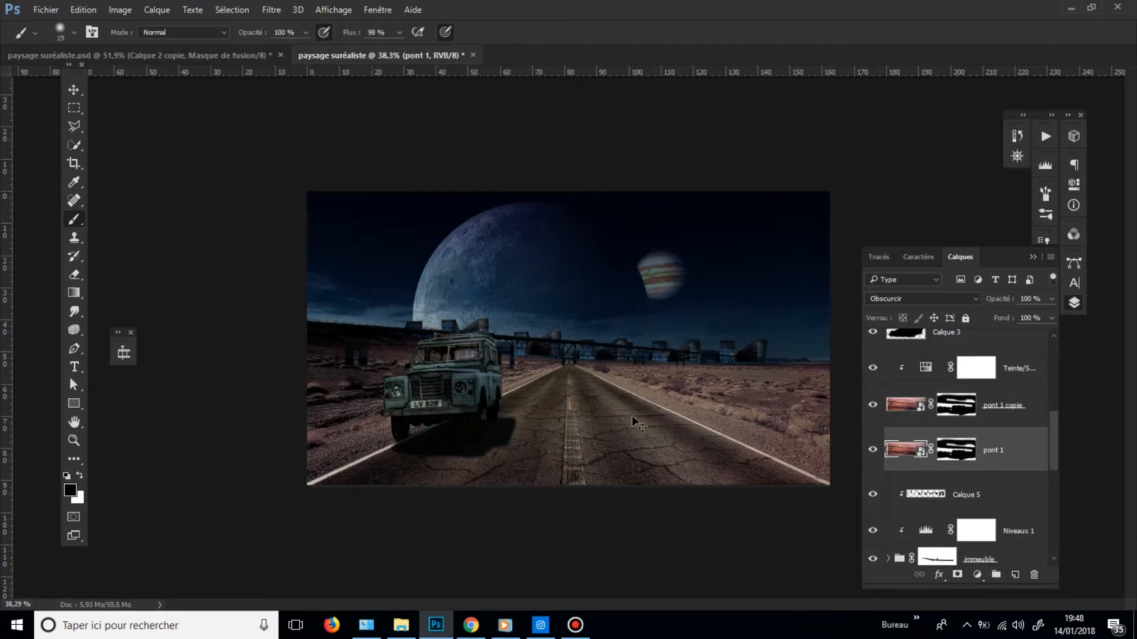
- Flip the original pont 1 layer vertically with a height of -100 % and move it down onto the ground below the bridge
mouse_move(627, 351)
mouse_down()
mouse_move(635, 329)
mouse_move(657, 329)
mouse_move(658, 341)
mouse_move(630, 348)
mouse_up()
key(ctrl+t)
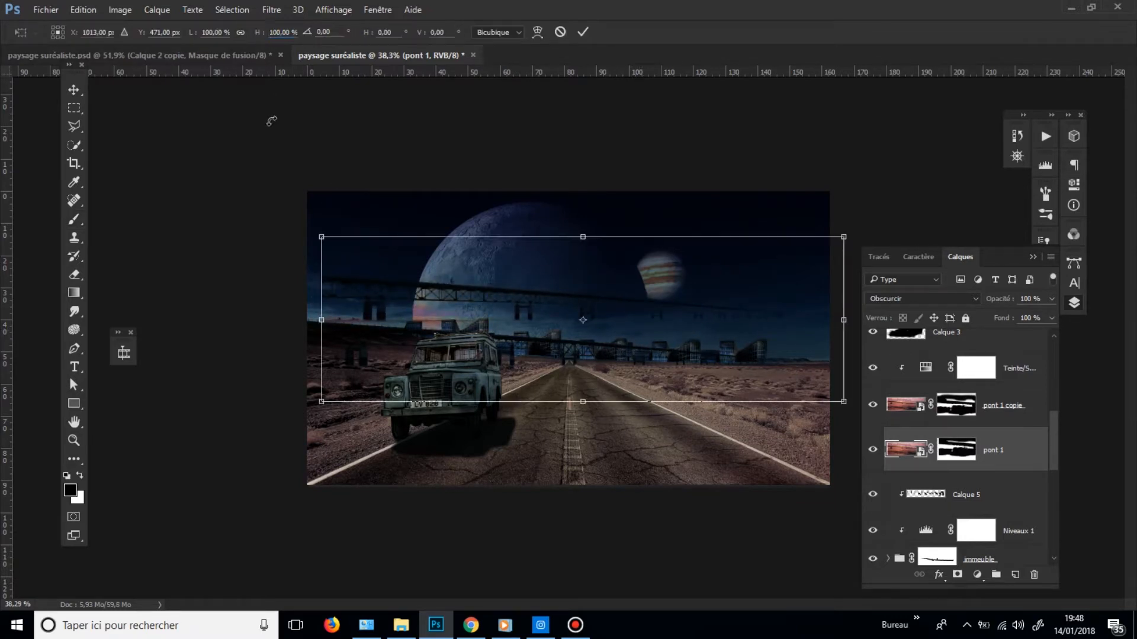
text(-)
key(Return)
drag(635, 357, 619, 373)
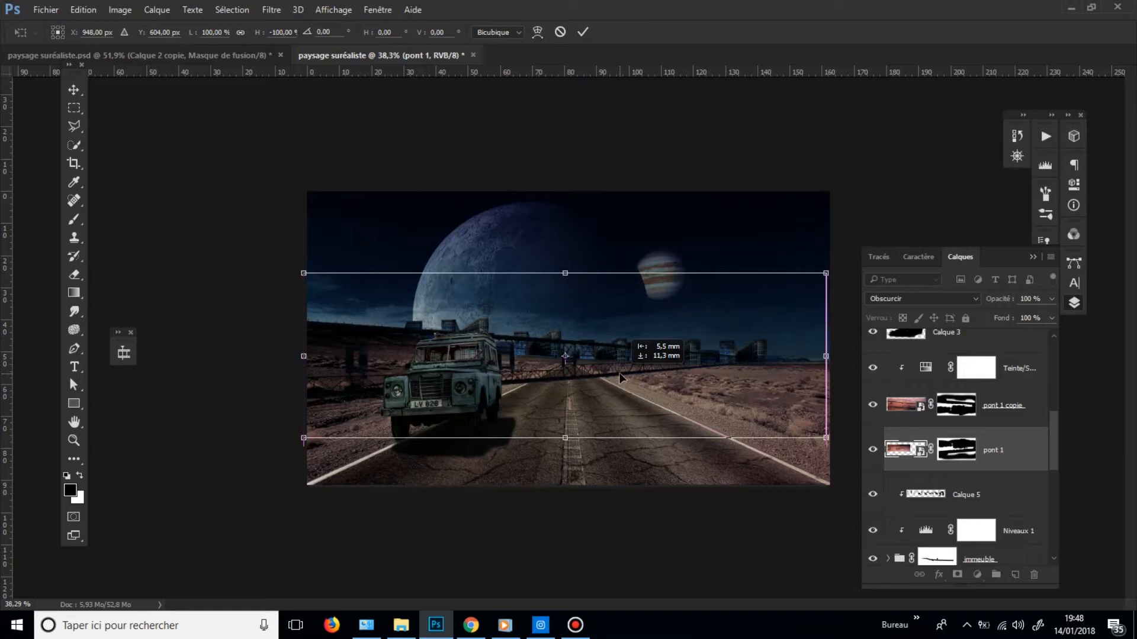
- Squash the flipped pont 1 to about -33 % height, skew it about 80° horizontally across the road as a shadow, and apply the transform
drag(565, 438, 821, 345)
drag(658, 322, 636, 349)
drag(537, 311, 571, 373)
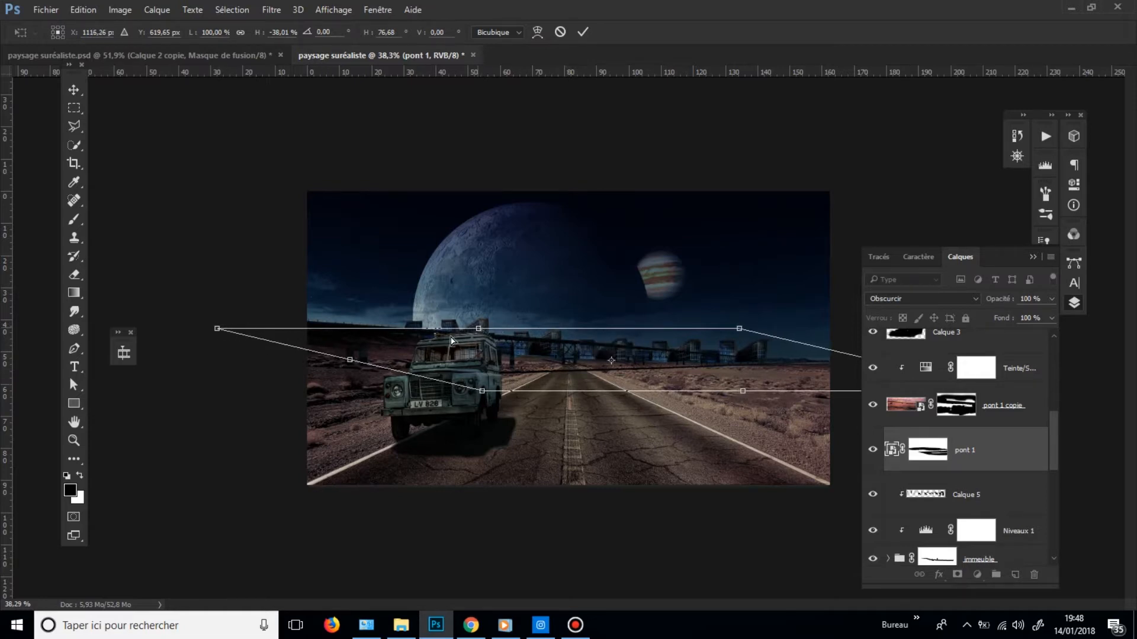
drag(479, 329, 426, 335)
drag(601, 383, 552, 384)
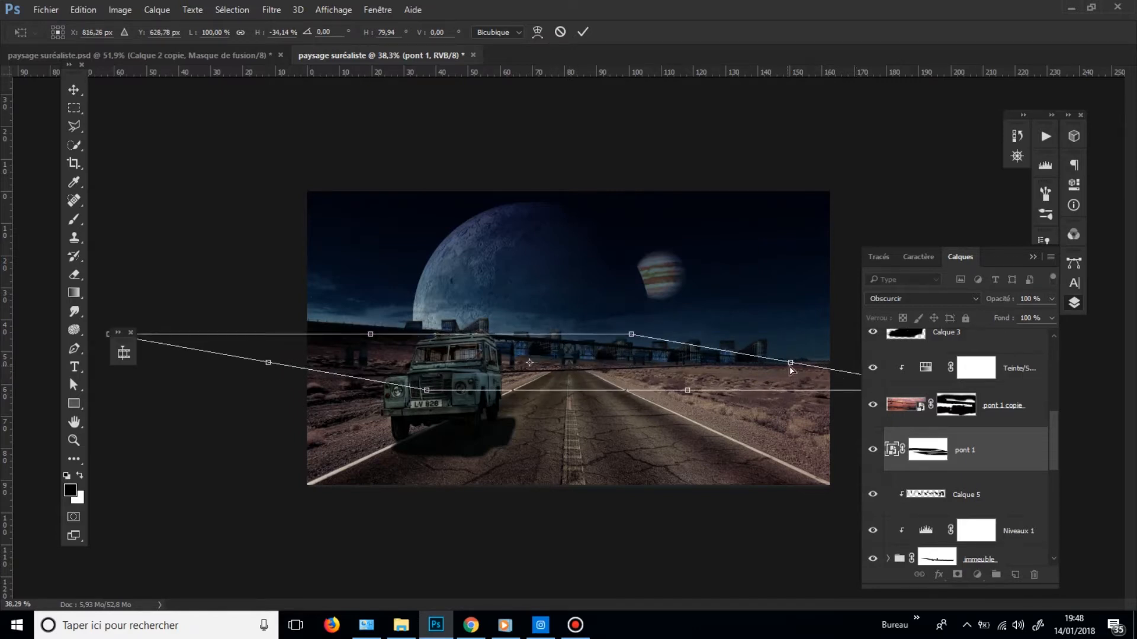
drag(799, 373, 794, 371)
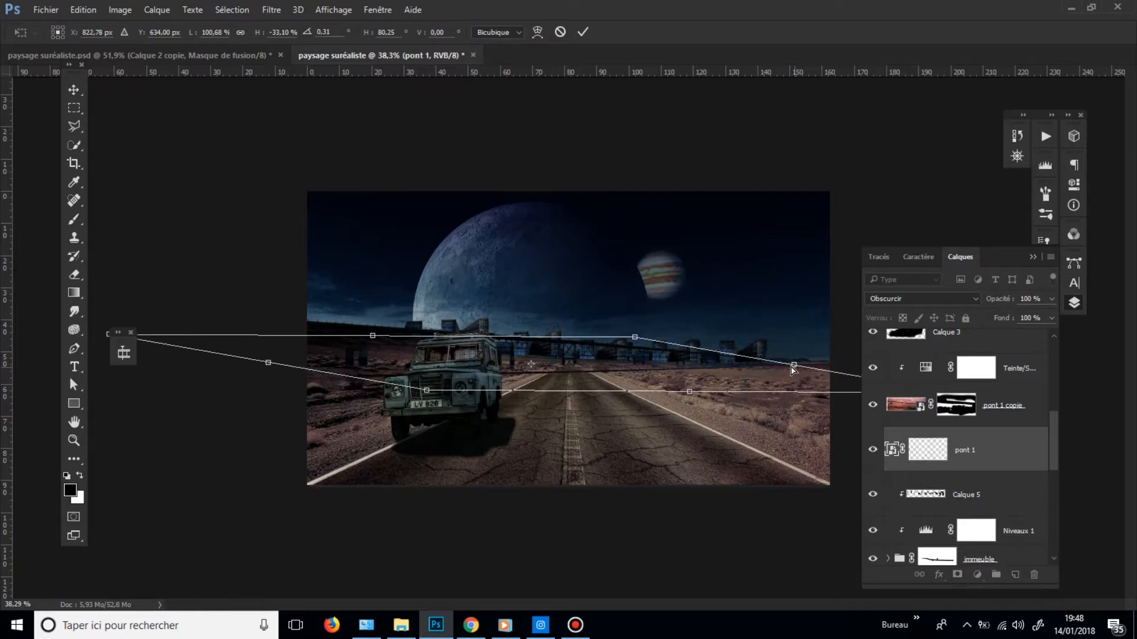
click(581, 34)
- Try to erase part of the flipped bridge layer beside the road with a soft 17 px eraser
key(b)
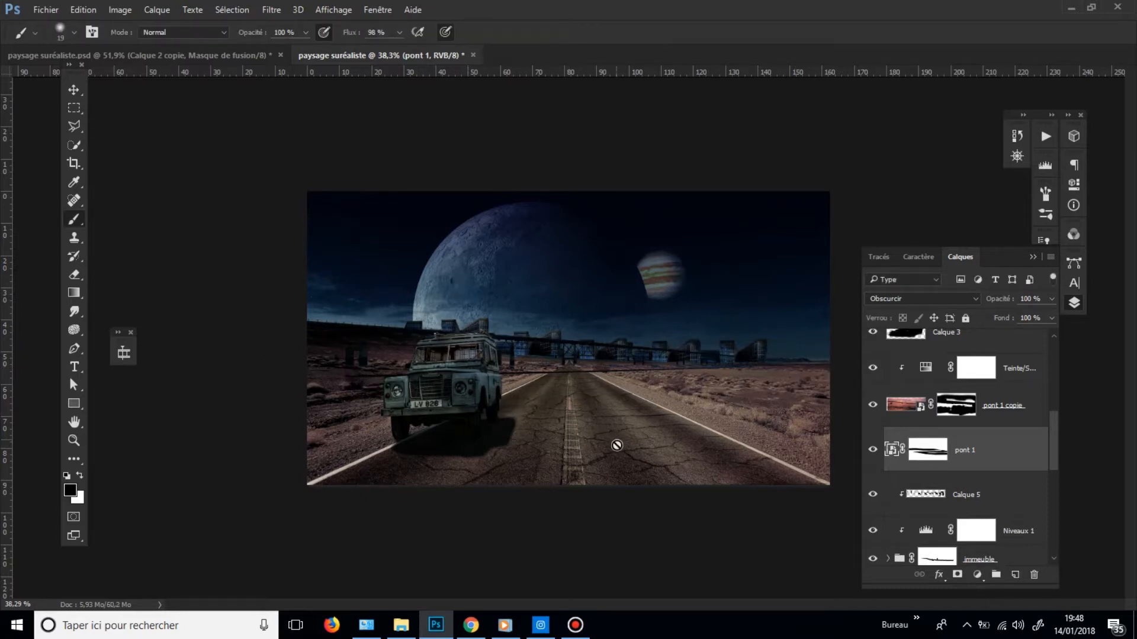
drag(496, 376, 578, 383)
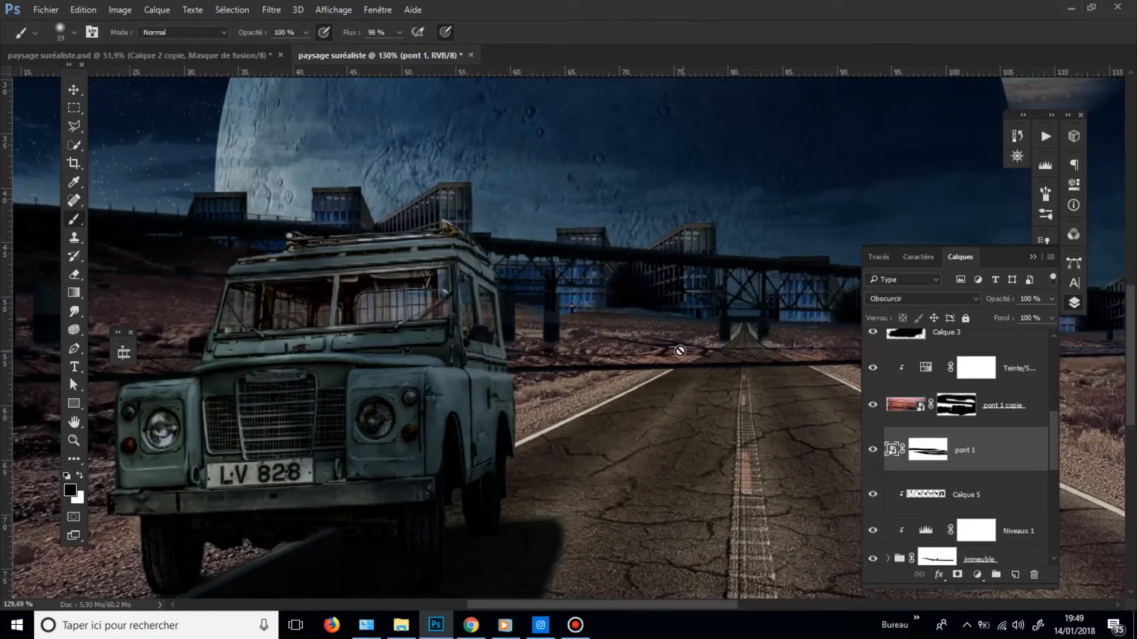
key(e)
drag(687, 335, 631, 331)
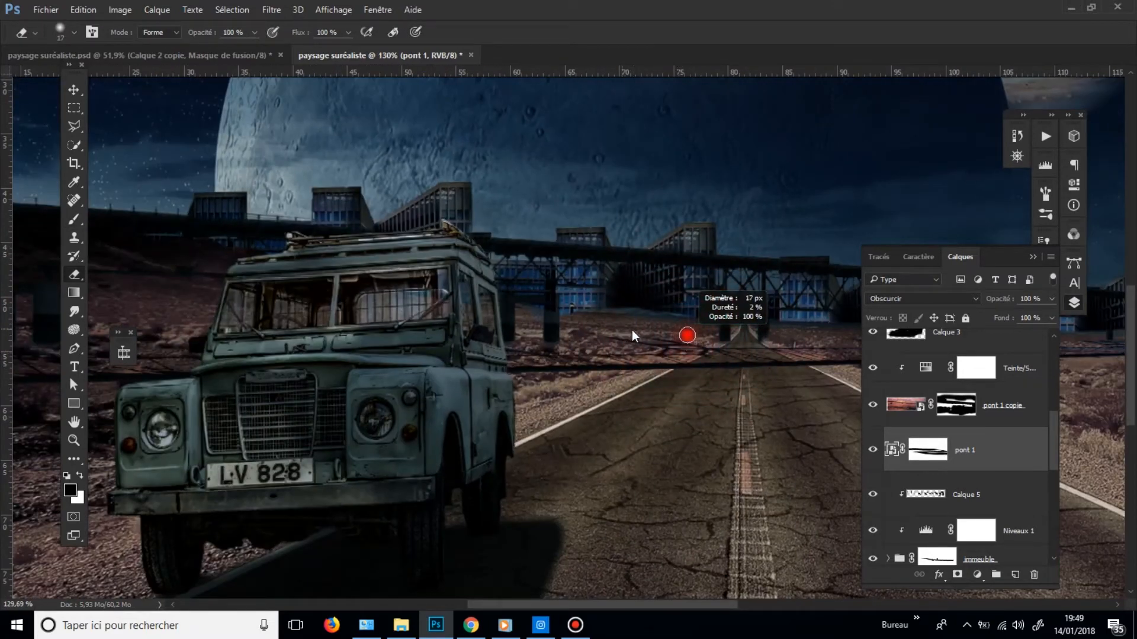
click(646, 341)
click(605, 254)
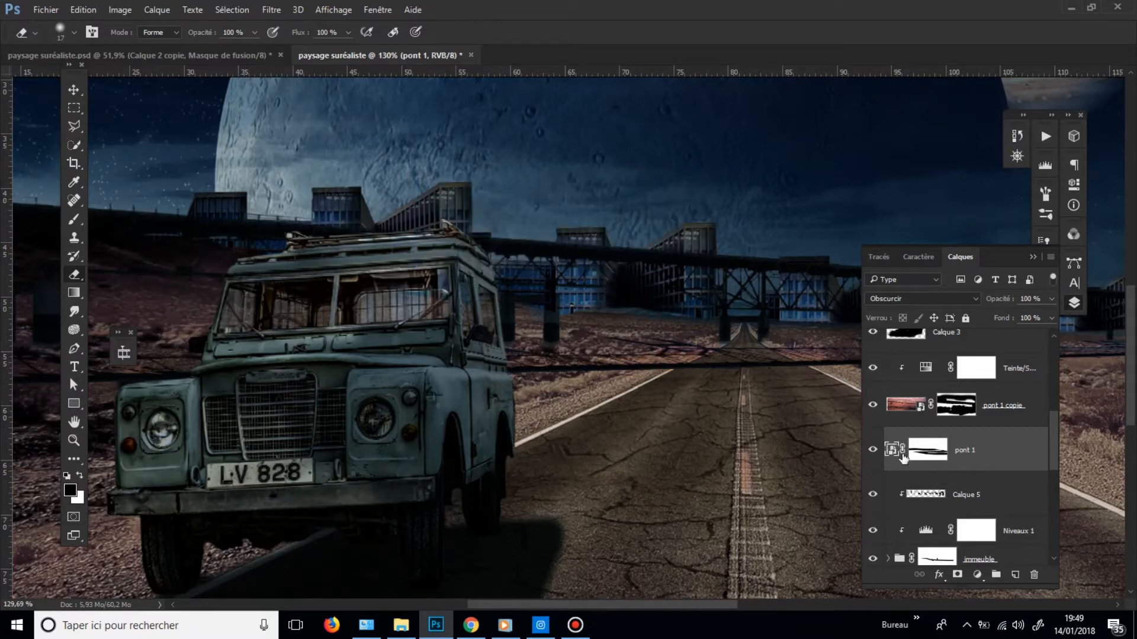
- Bake the mask into the pont 1 layer by rasterizing it, converting it to a smart object and rasterizing it again
right_click(955, 448)
click(592, 322)
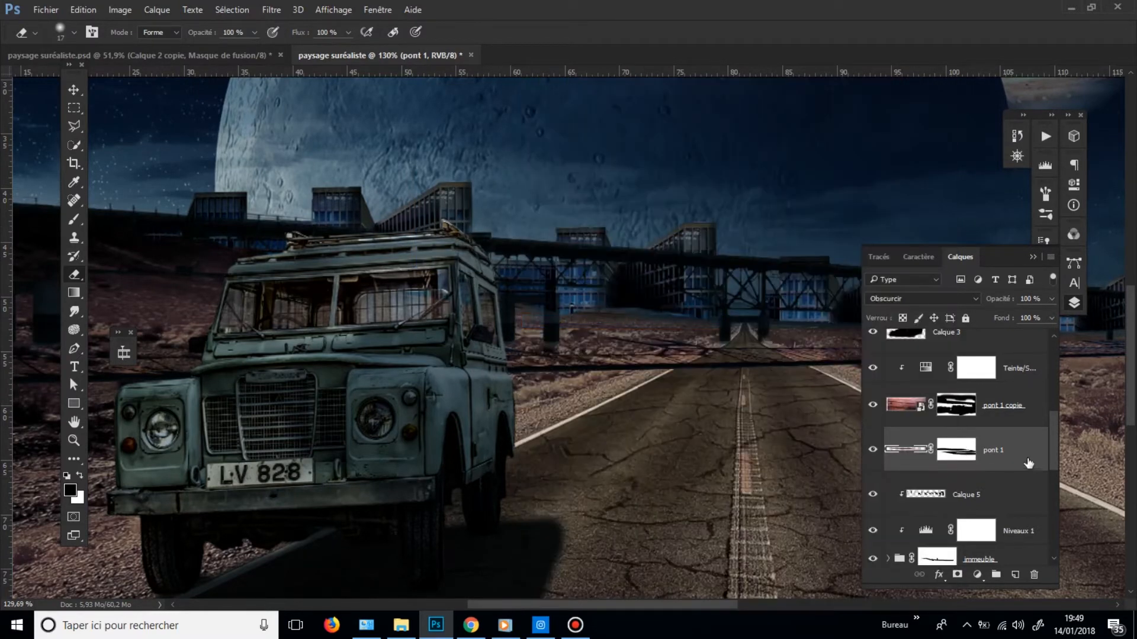
right_click(1019, 450)
click(705, 240)
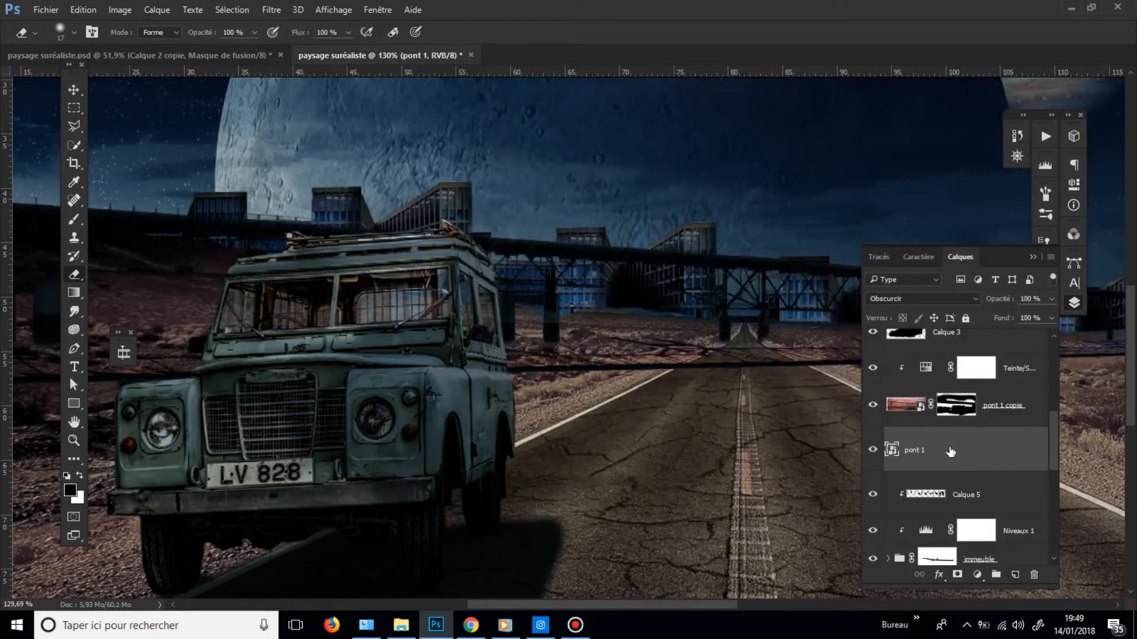
right_click(954, 450)
click(580, 320)
- Erase the stray dark shadow traces on the ground around the feet of the bridge pillars left of the truck
scroll(639, 355, up, 5)
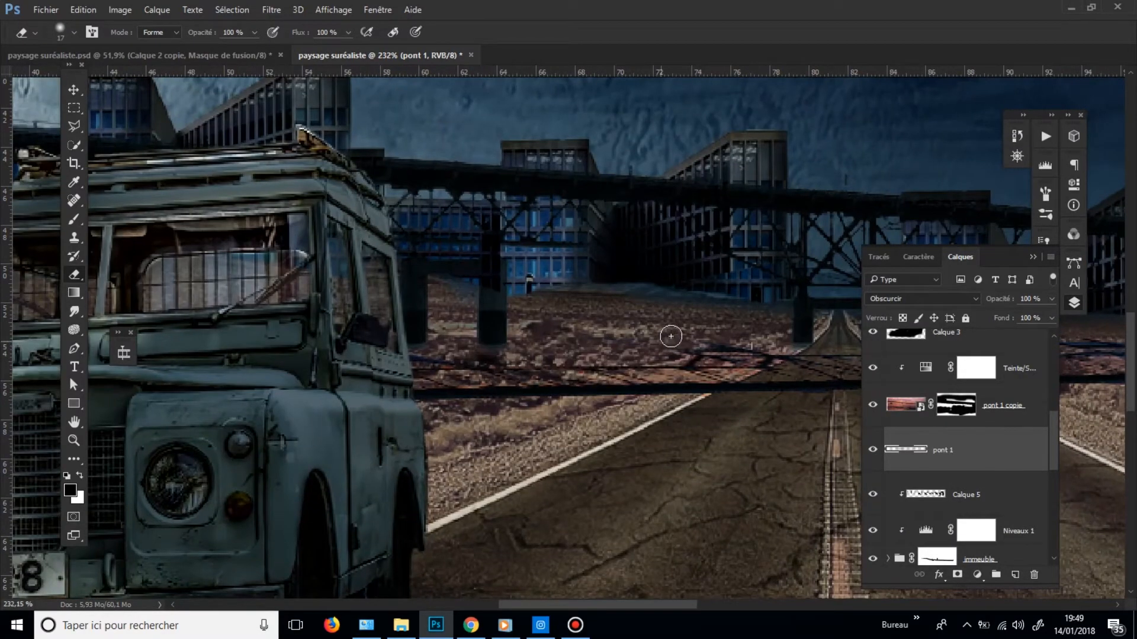
drag(450, 336, 913, 302)
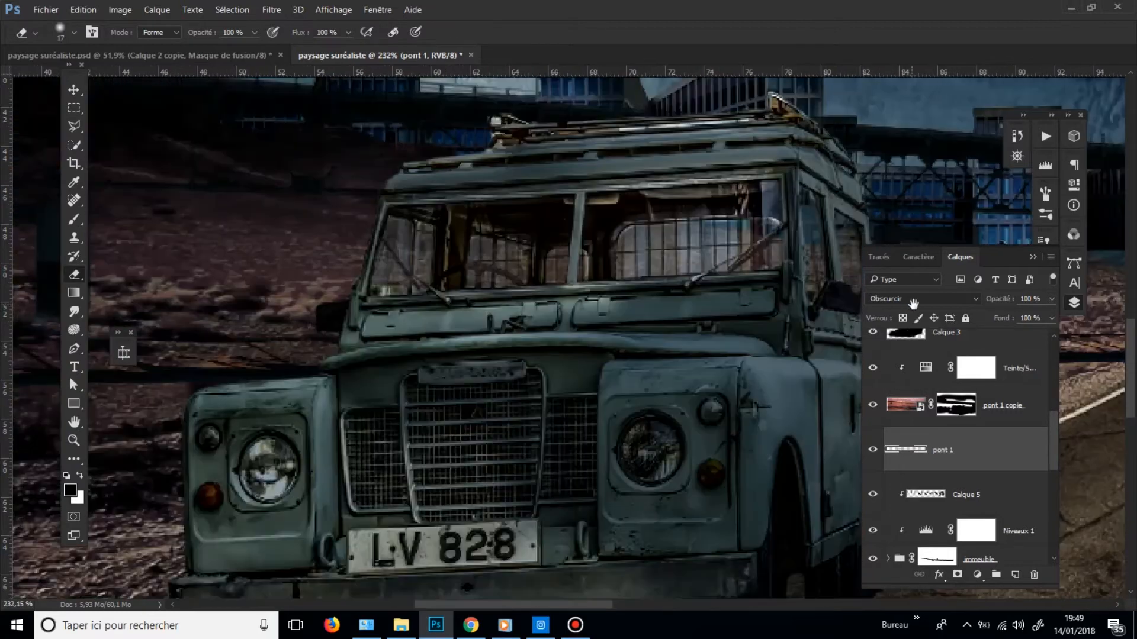
drag(704, 296, 694, 295)
drag(154, 350, 540, 358)
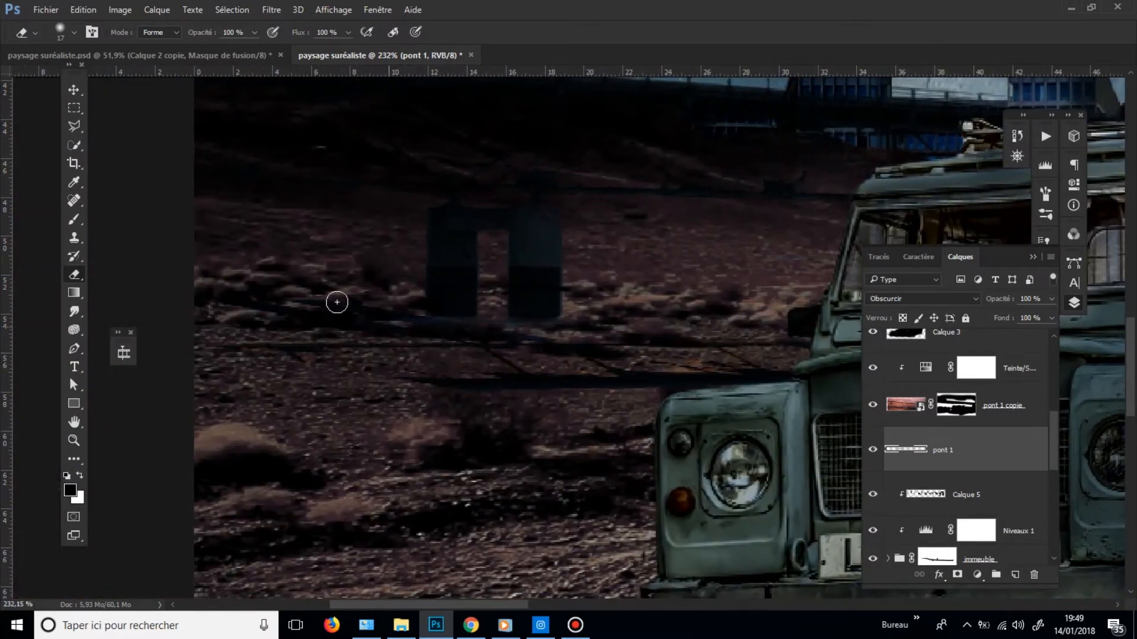
drag(343, 302, 360, 312)
drag(268, 298, 478, 322)
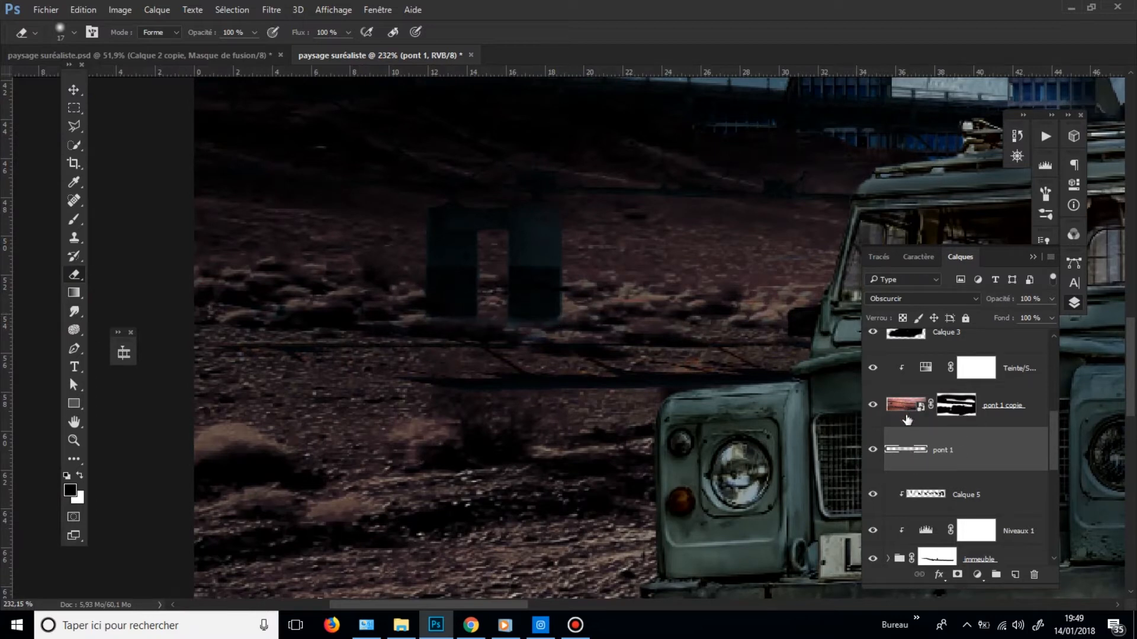
mouse_move(616, 383)
ctrl+mouse_down()
mouse_move(520, 388)
mouse_move(435, 439)
mouse_move(349, 461)
mouse_move(250, 354)
mouse_move(445, 320)
ctrl+mouse_up()
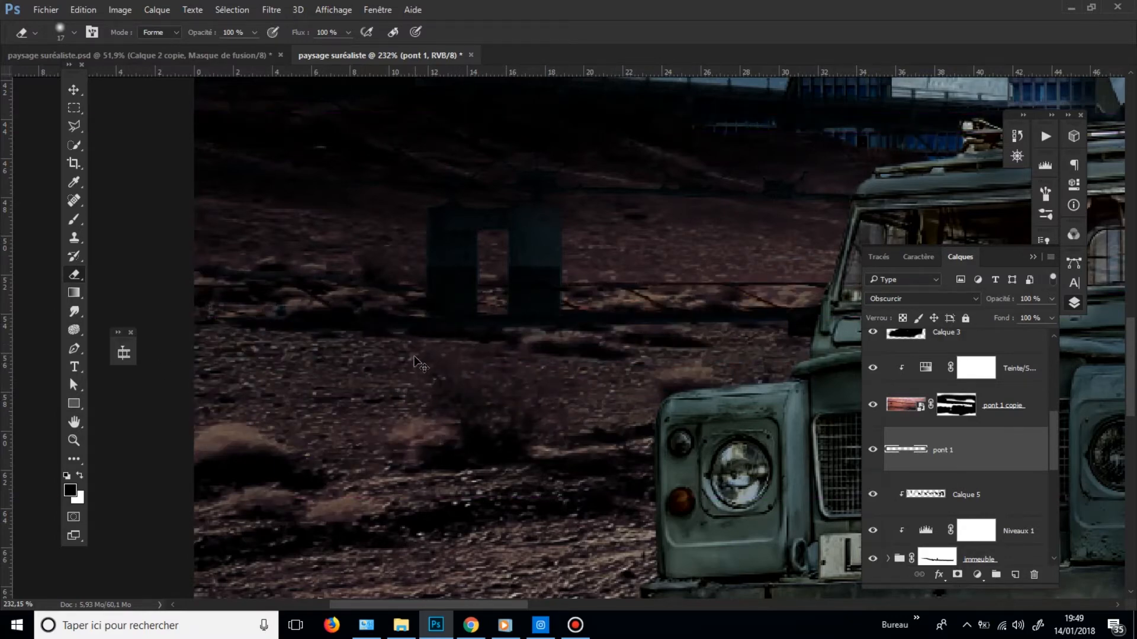
key(ctrl+z)
- Extend the thick dark line of the bridge shadow to the image's left edge with a straight brush stroke
scroll(457, 337, up, 2)
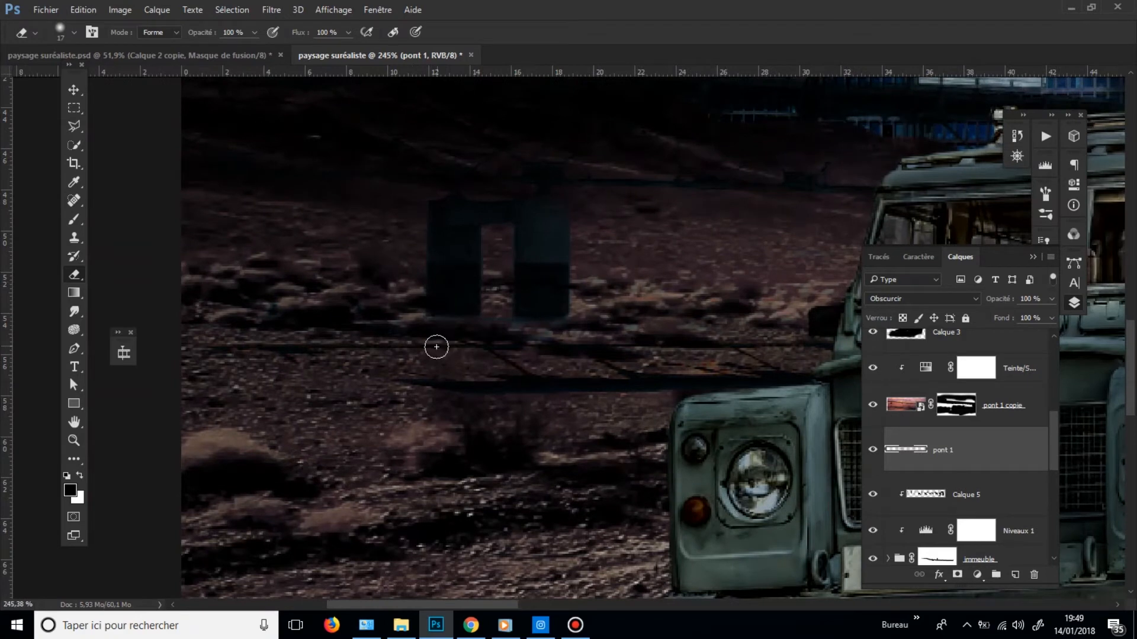
key(b)
key(alt)
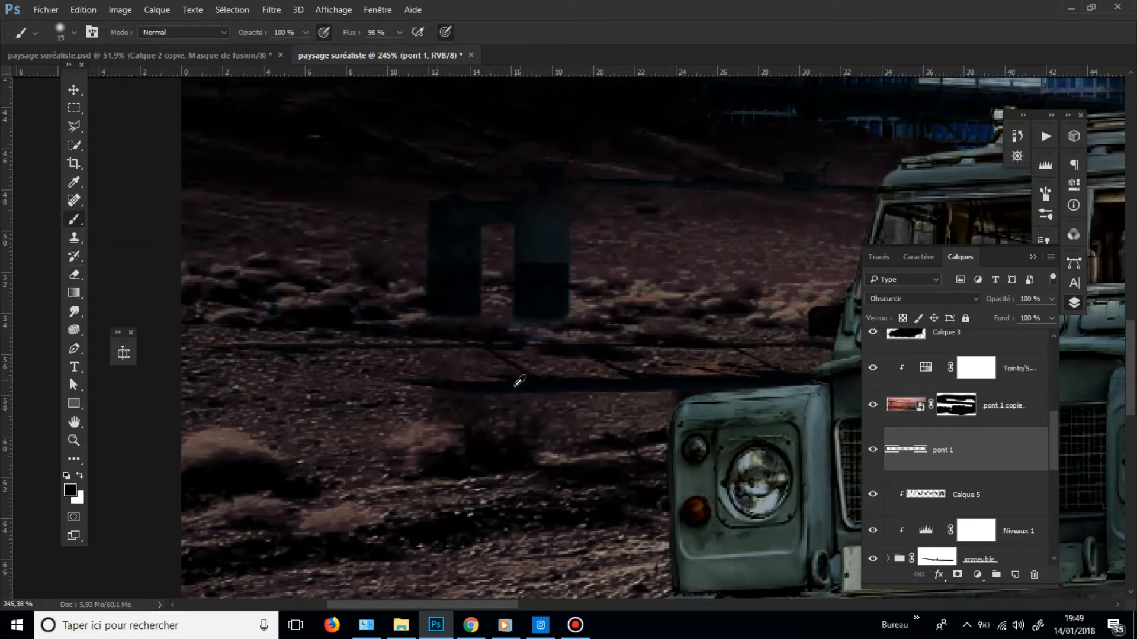
alt+right_click(479, 386)
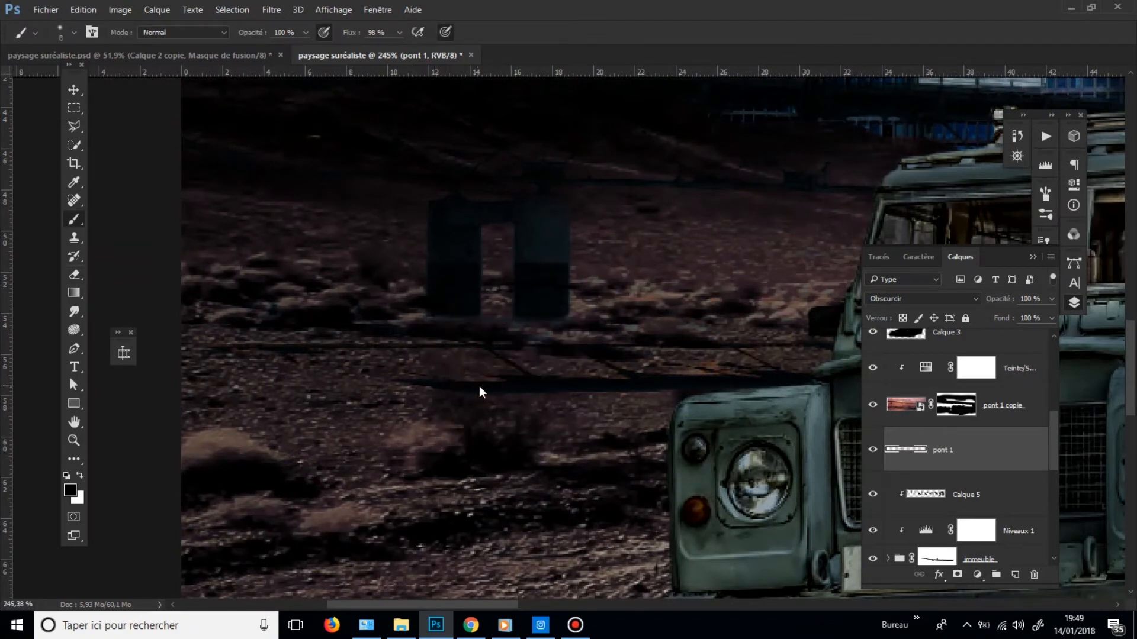
shift+click(187, 393)
- Extend the thin upper line of the bridge shadow toward the image's left edge with a straight 1 px brush stroke
drag(334, 341, 376, 388)
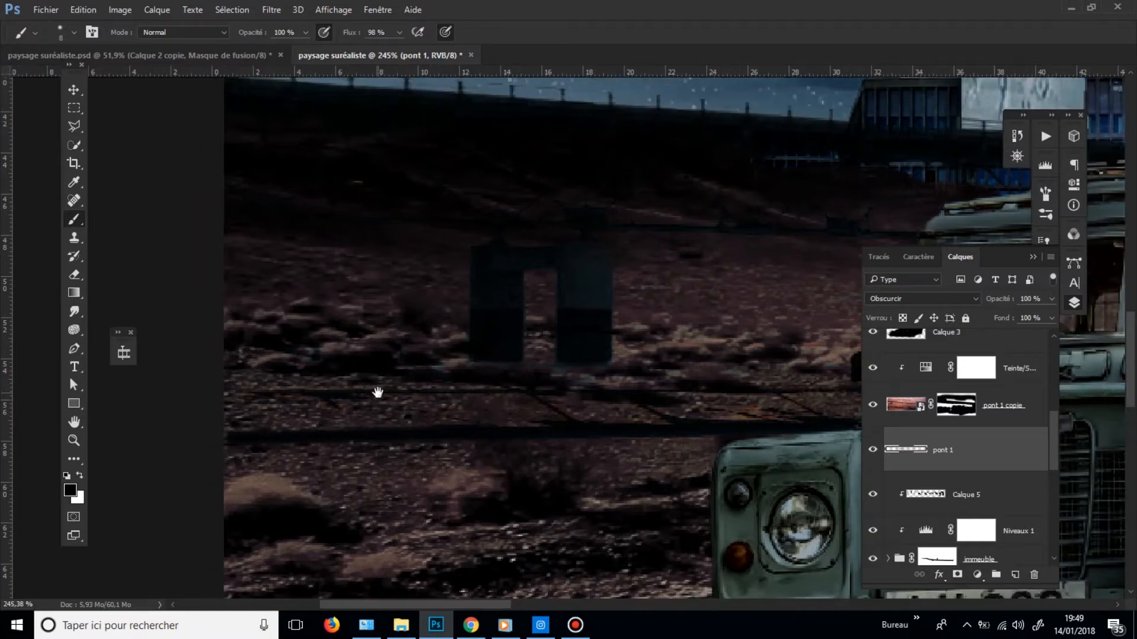
alt+right_click(489, 394)
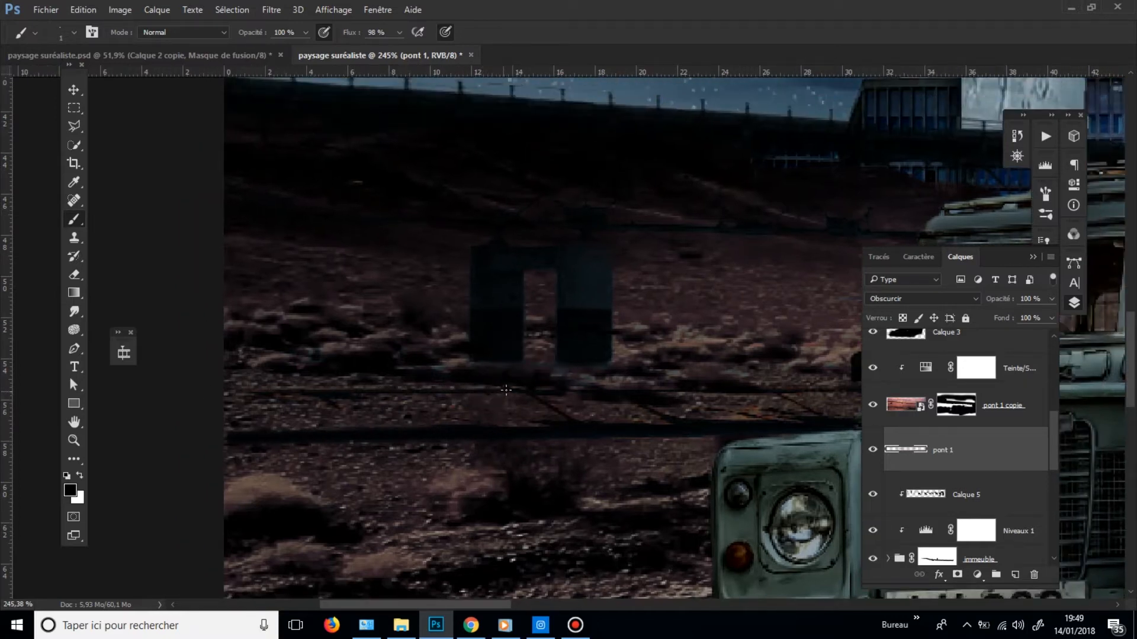
shift+click(258, 393)
drag(601, 432, 560, 434)
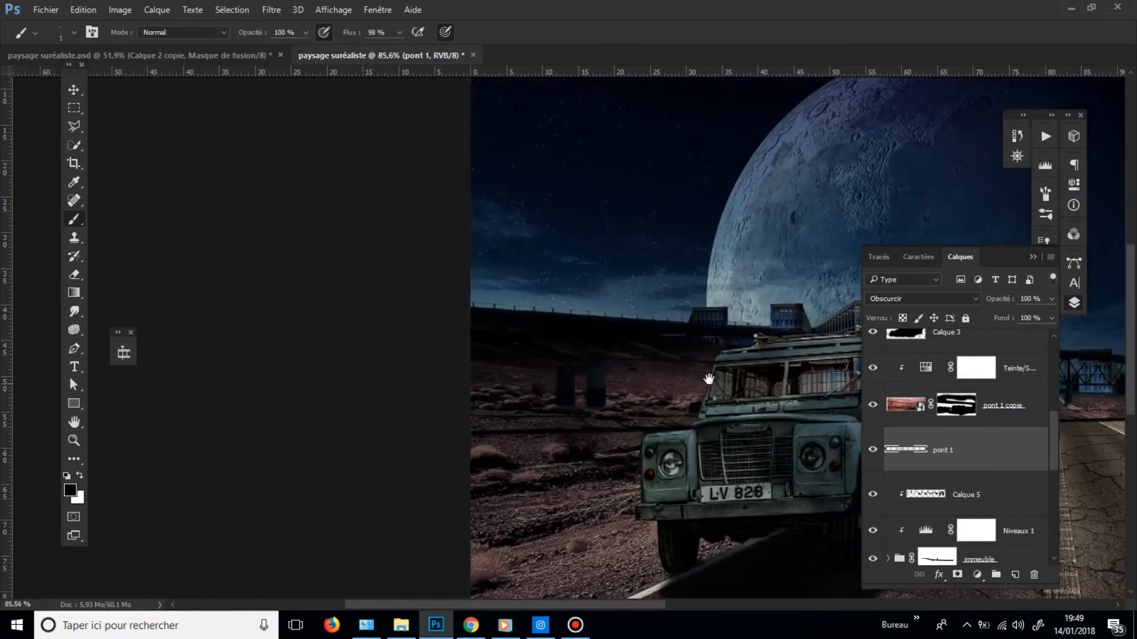
- Paint diagonal pillar shadows from the feet of the two bridge pillars straddling the road down to the thick shadow line, using a soft 10 px brush
drag(708, 378, 388, 394)
drag(587, 394, 693, 406)
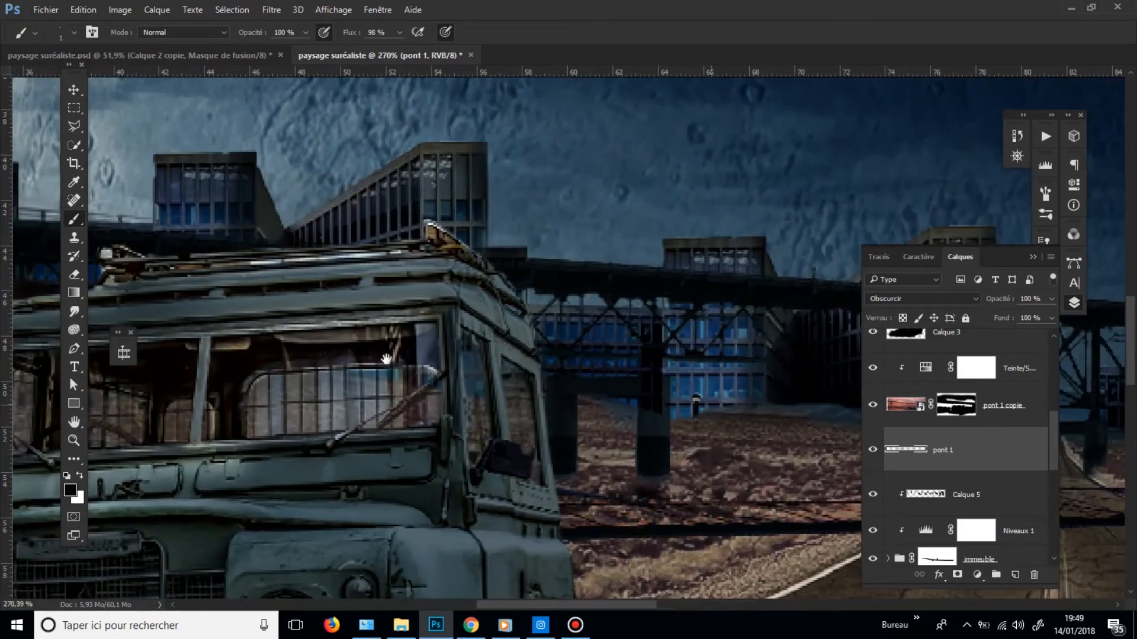
drag(829, 406, 371, 371)
drag(693, 374, 409, 375)
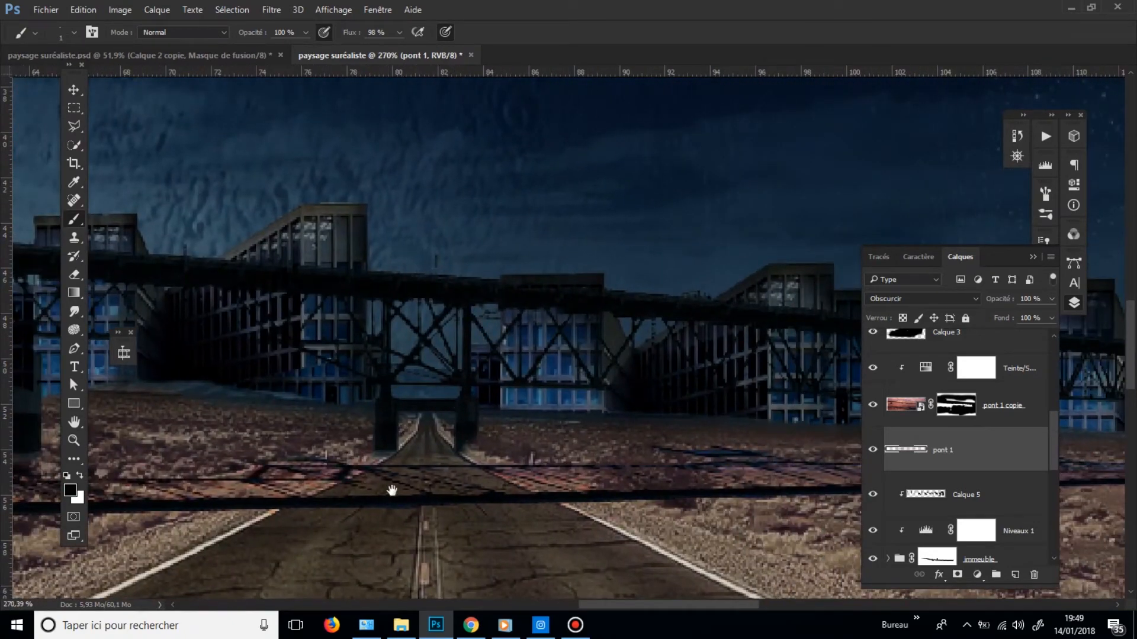
mouse_move(483, 453)
mouse_down()
mouse_move(508, 456)
mouse_move(479, 450)
mouse_up()
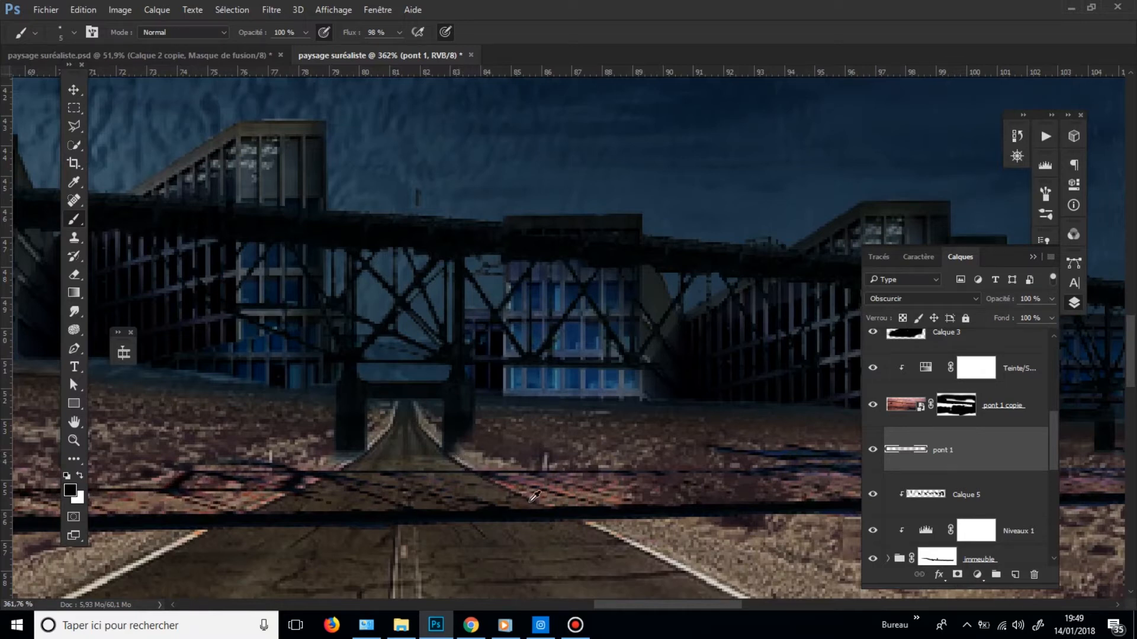
drag(498, 432, 464, 452)
drag(588, 499, 472, 439)
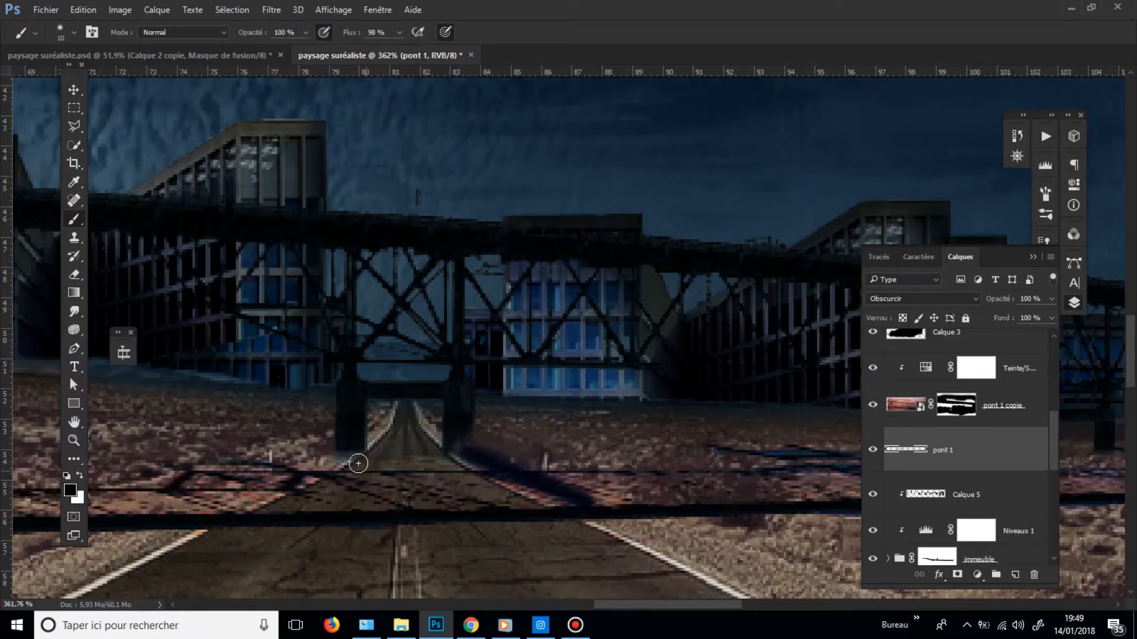
drag(377, 467, 487, 510)
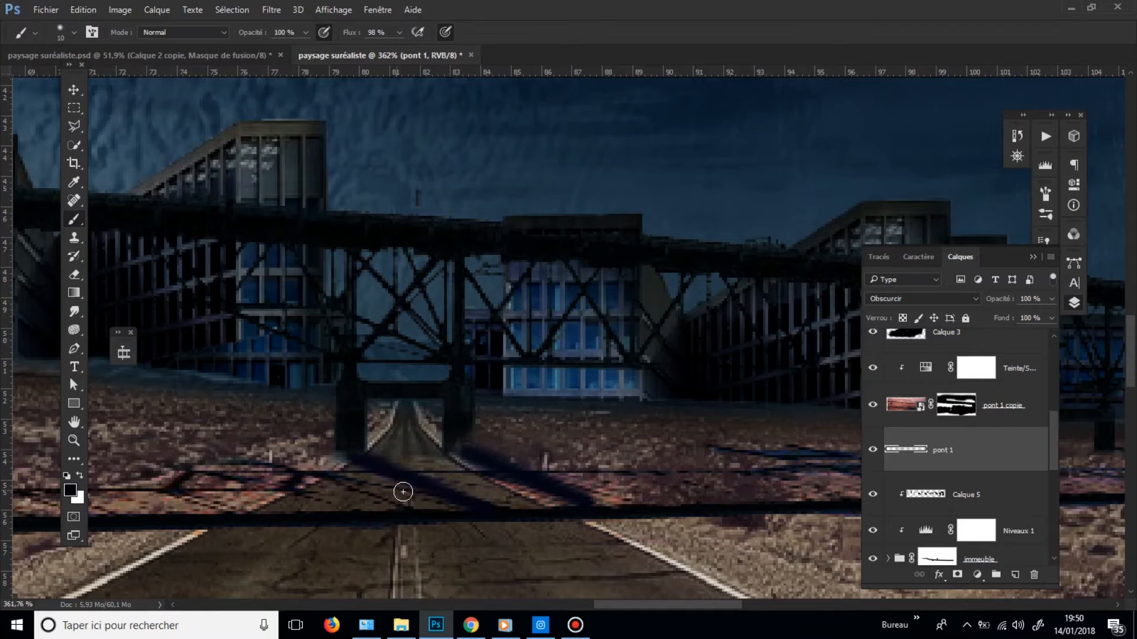
mouse_move(452, 455)
mouse_down()
mouse_move(533, 489)
mouse_move(622, 505)
mouse_move(526, 509)
mouse_move(559, 507)
mouse_up()
- Brush diagonal shadows from the feet of the smaller bridge pillars right of the road down to the bridge shadow line
drag(647, 495, 414, 480)
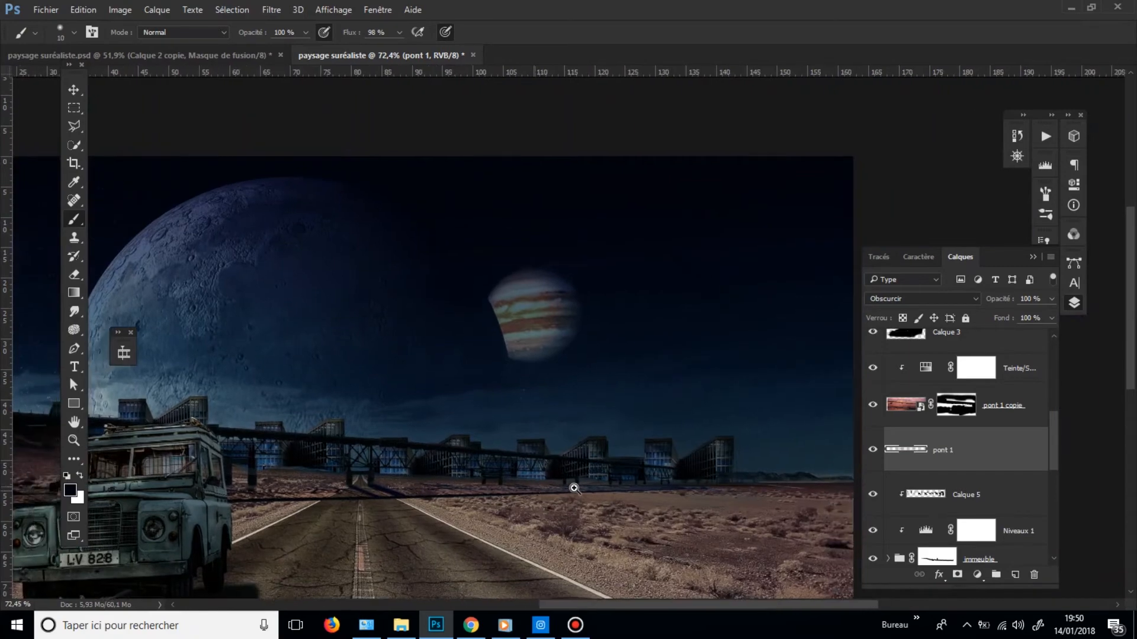
drag(553, 489, 594, 489)
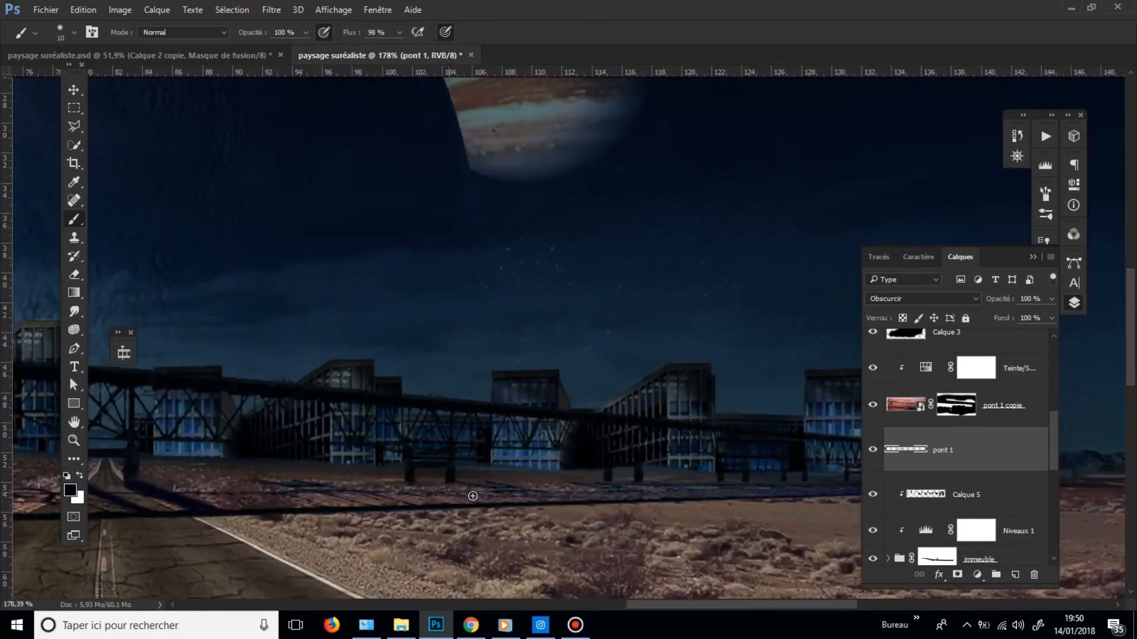
drag(415, 480, 474, 495)
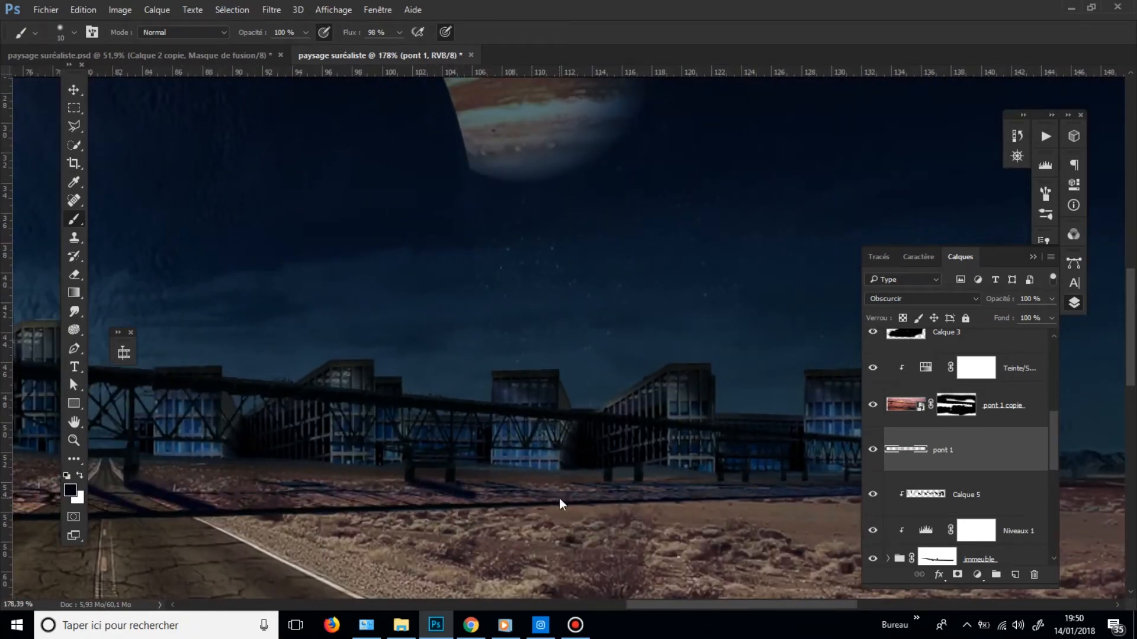
drag(560, 498, 555, 498)
drag(443, 485, 475, 487)
drag(611, 482, 670, 499)
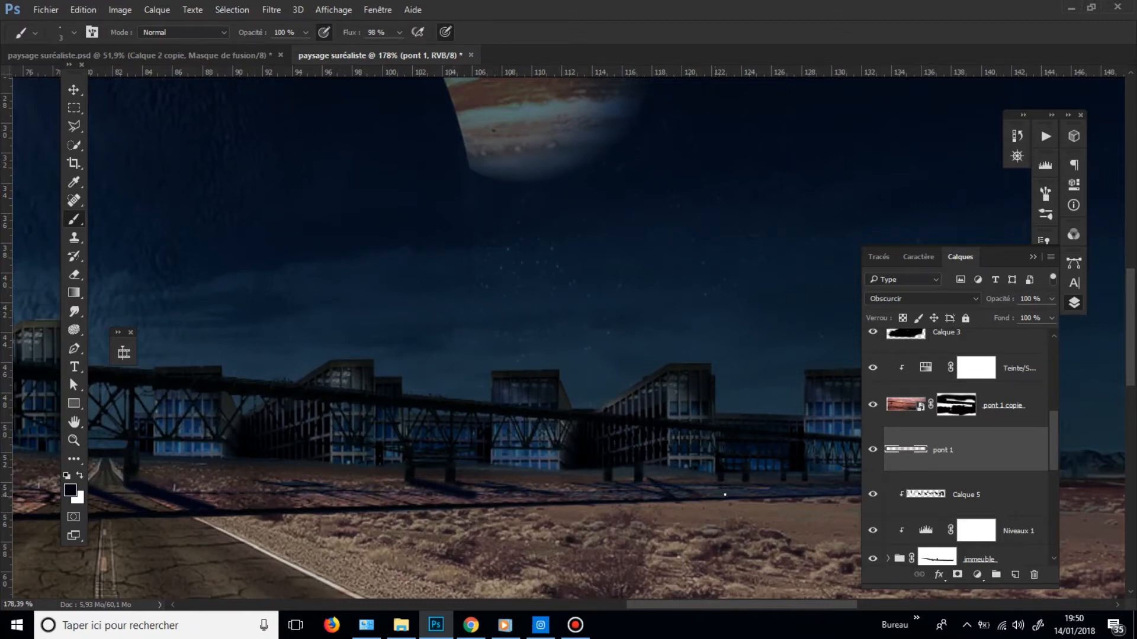
scroll(628, 474, down, 4)
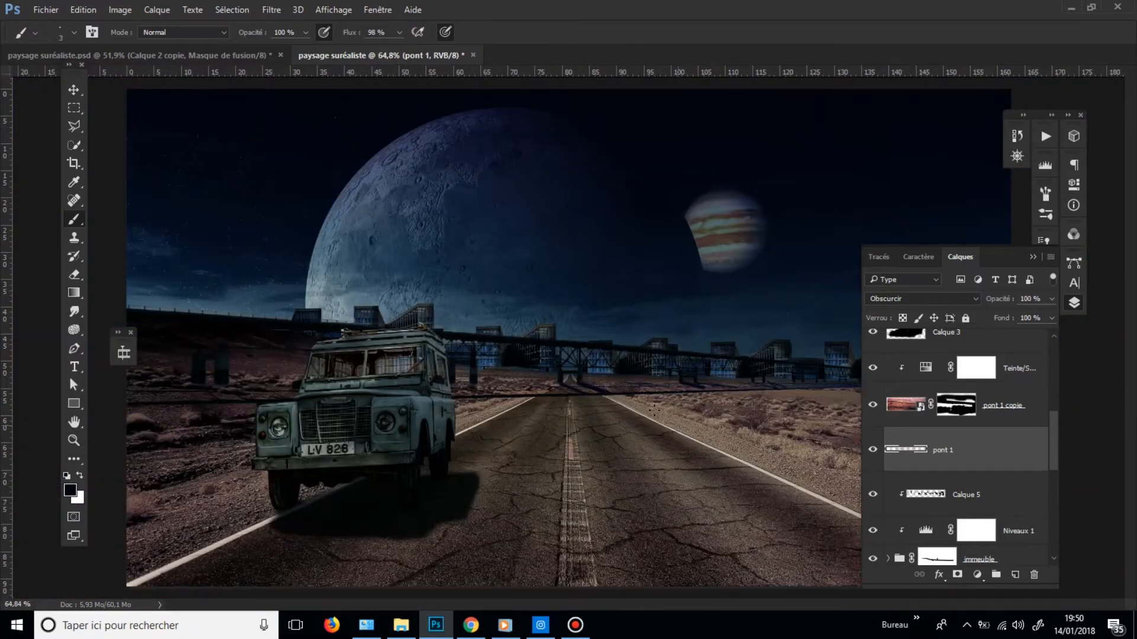
- Soften the bridge shadow lines on the ground left of the truck with the Smudge tool at 19 px and 50% intensity
scroll(653, 410, up, 1)
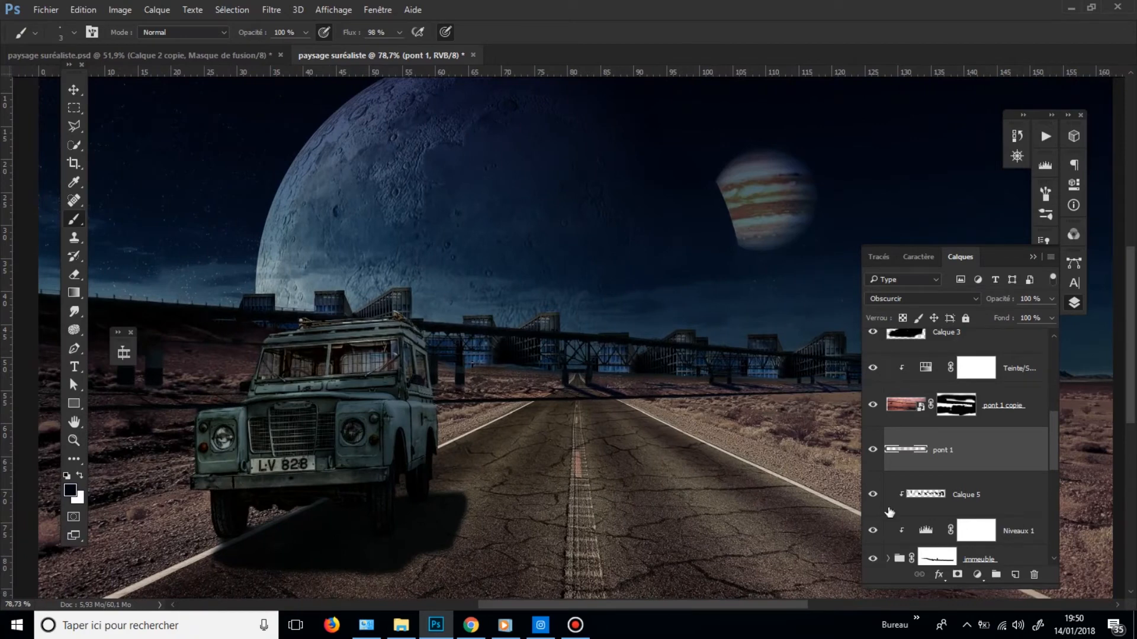
click(74, 310)
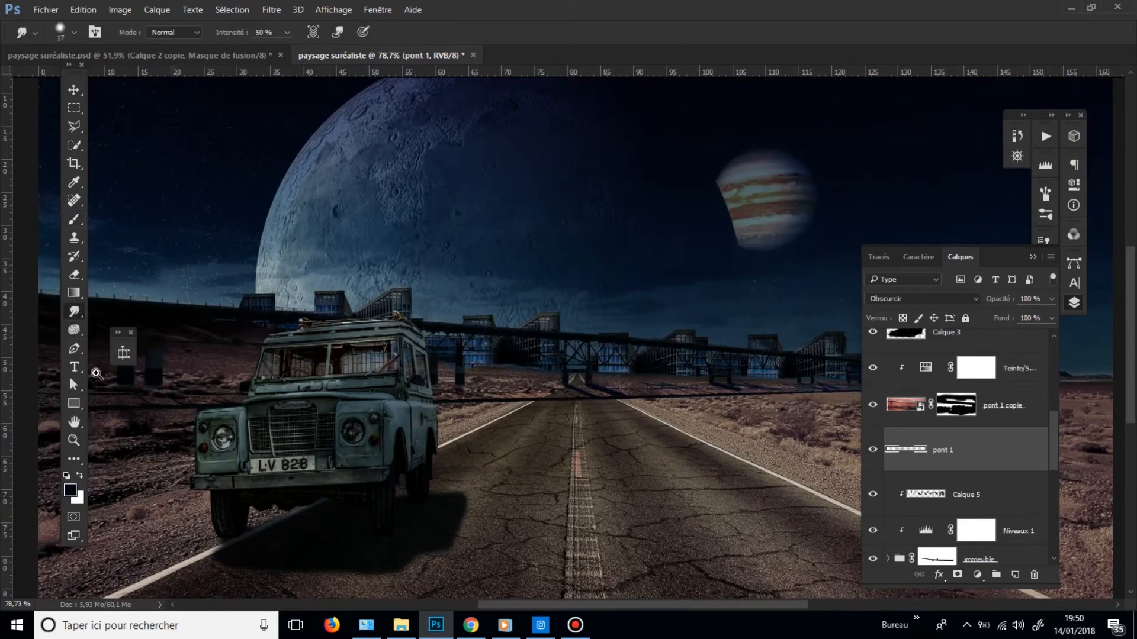
scroll(152, 373, up, 5)
scroll(298, 337, up, 3)
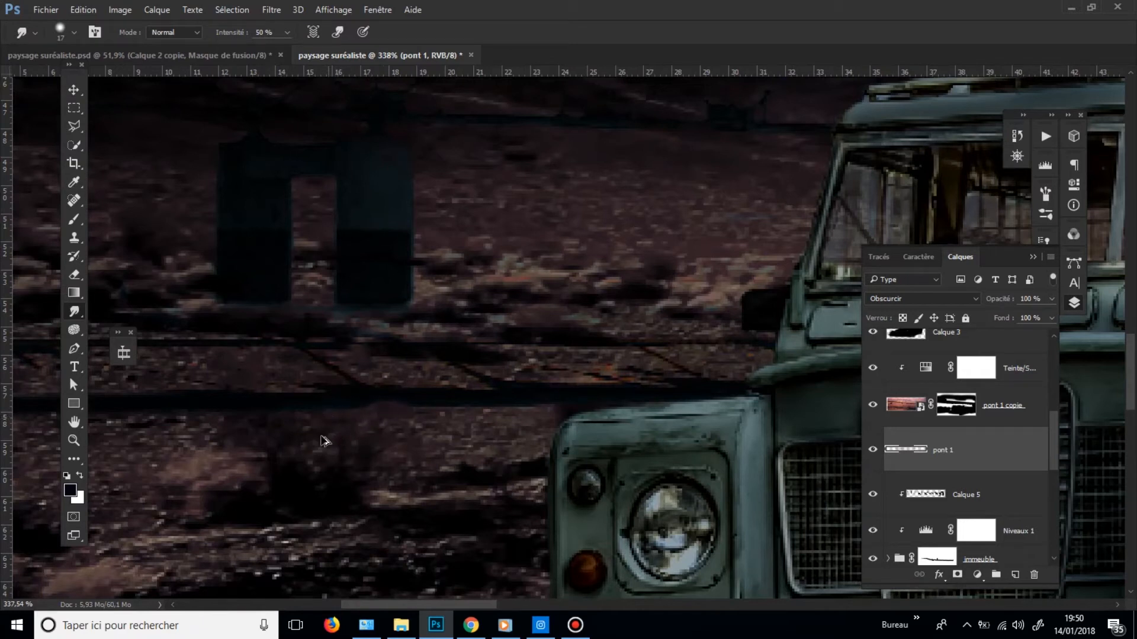
alt+right_click(327, 431)
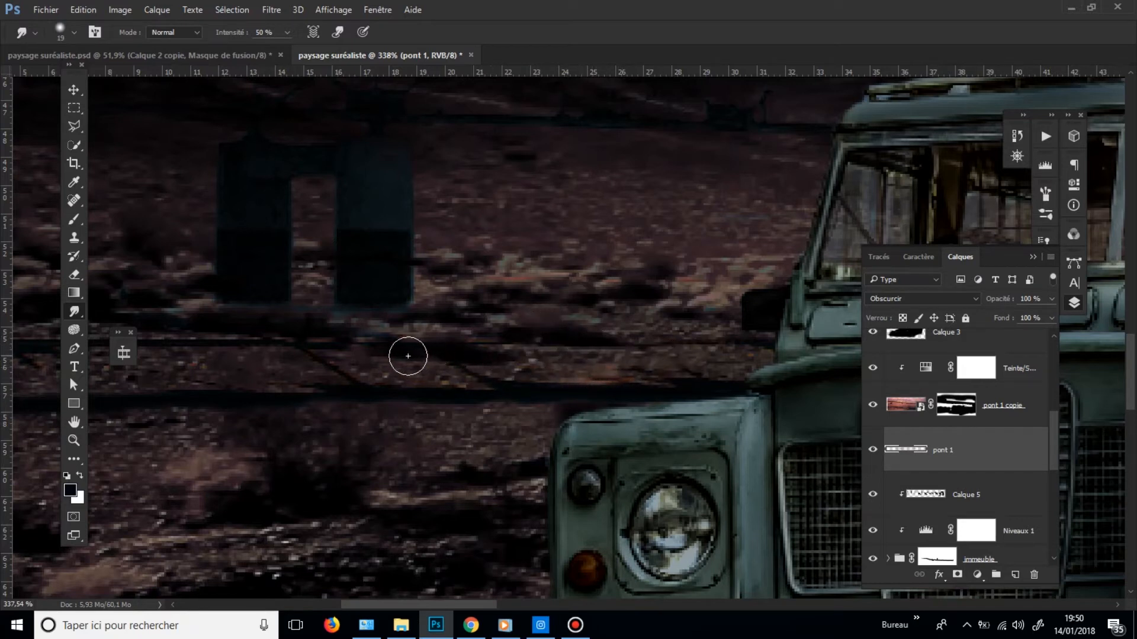
drag(668, 348, 452, 350)
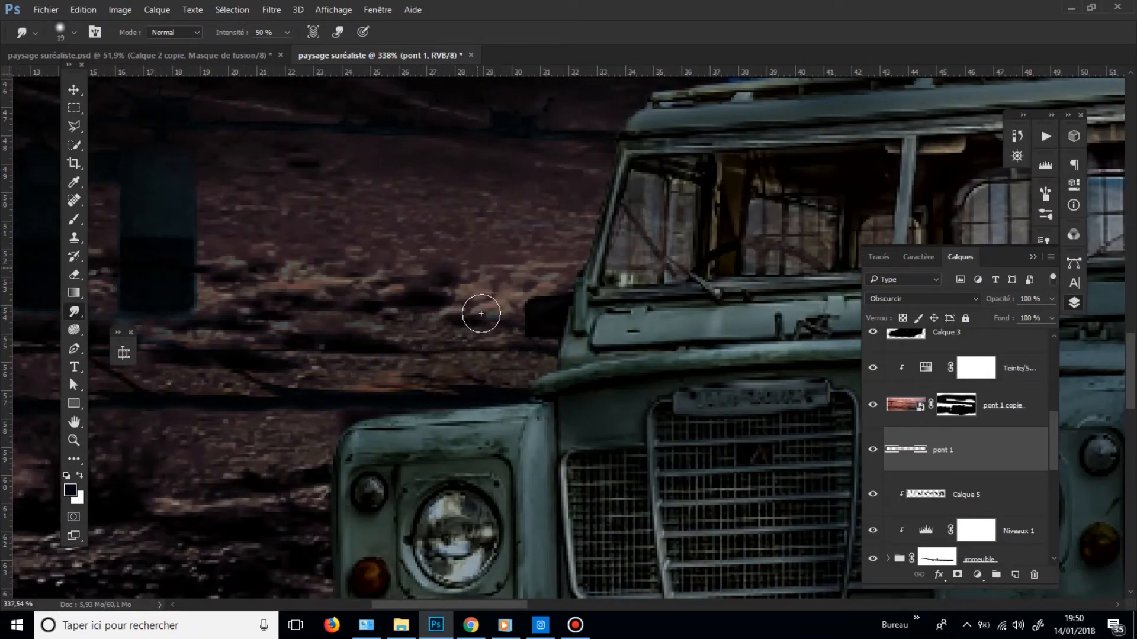
drag(523, 273, 91, 304)
- Smudge the edges of the thick bridge shadow line between the truck and the road's left shoulder
drag(471, 339, 101, 338)
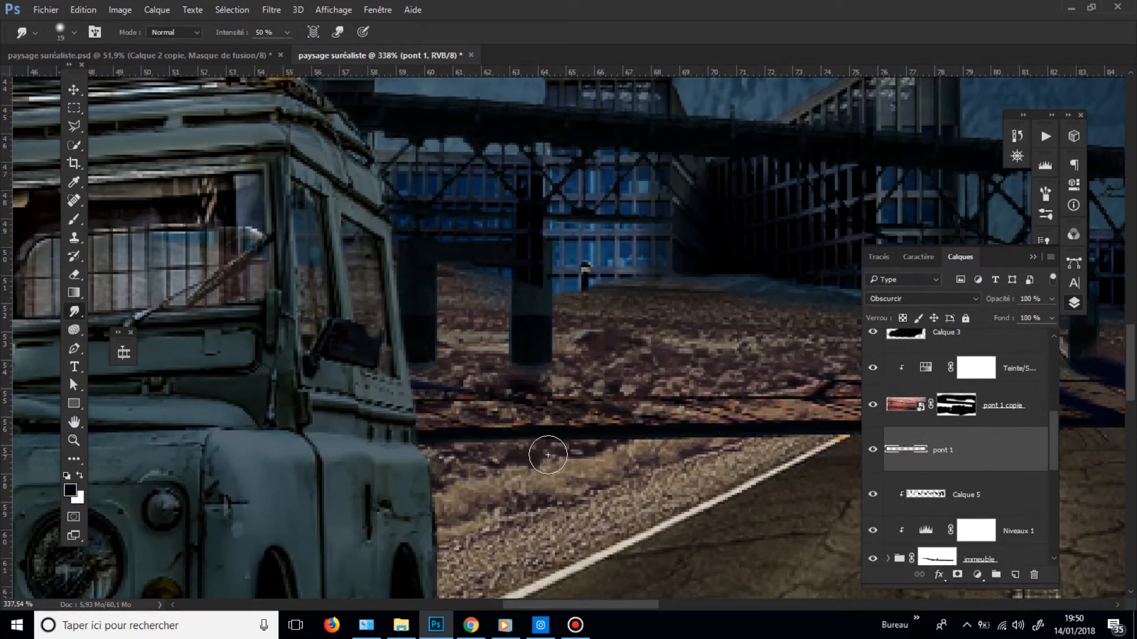
drag(627, 453, 759, 449)
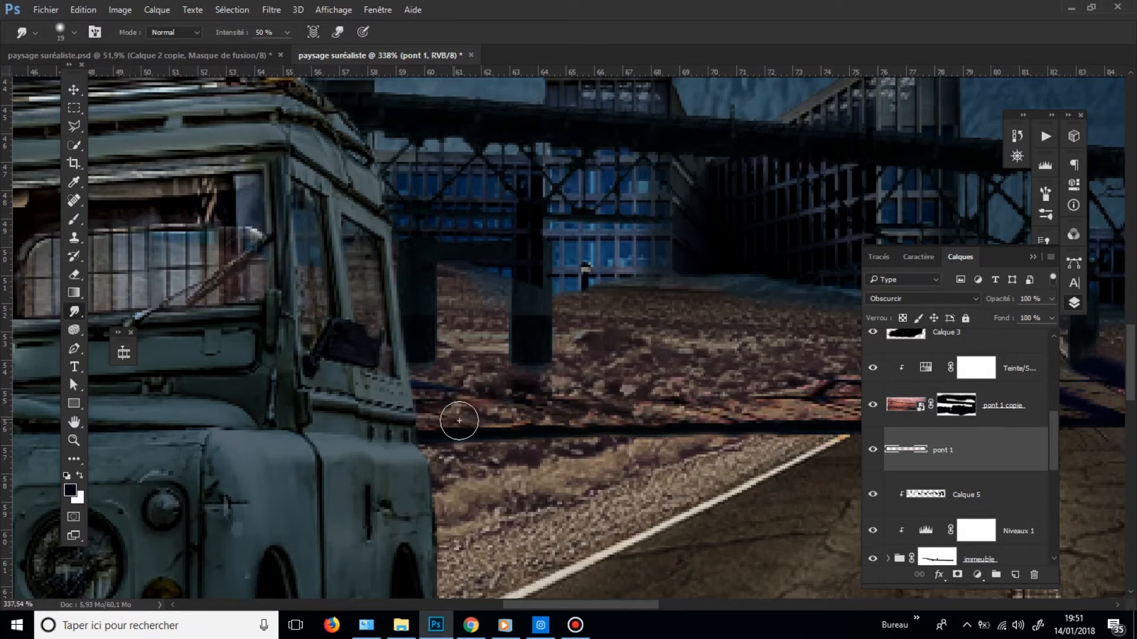
drag(505, 453, 796, 446)
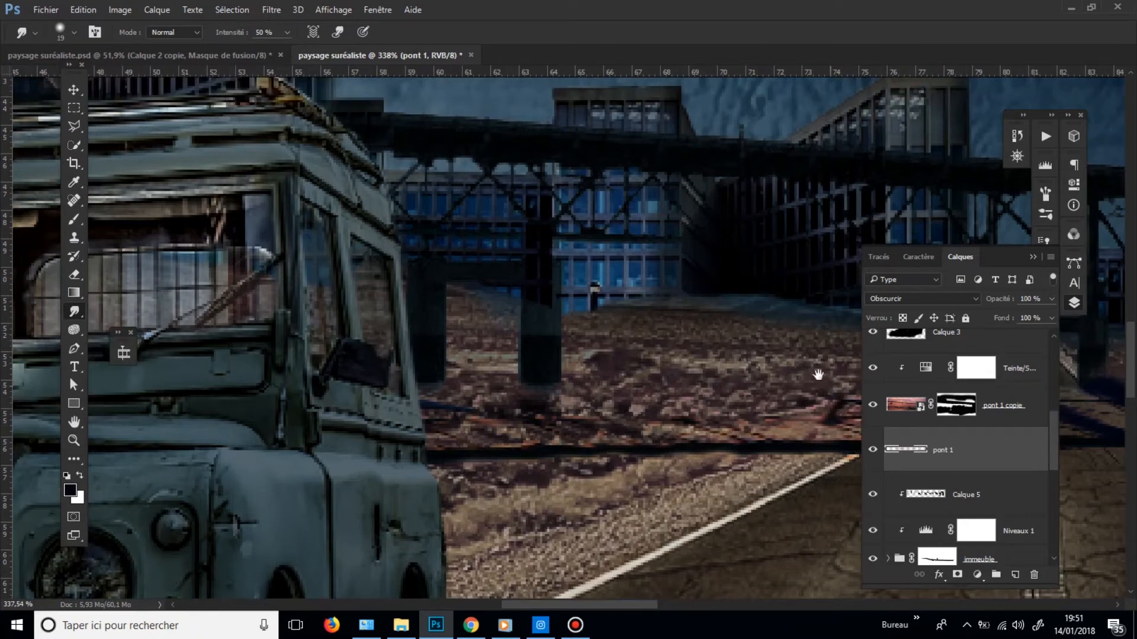
mouse_move(820, 376)
mouse_down()
mouse_move(554, 336)
mouse_move(581, 355)
mouse_move(549, 345)
mouse_move(659, 355)
mouse_up()
drag(559, 365, 611, 354)
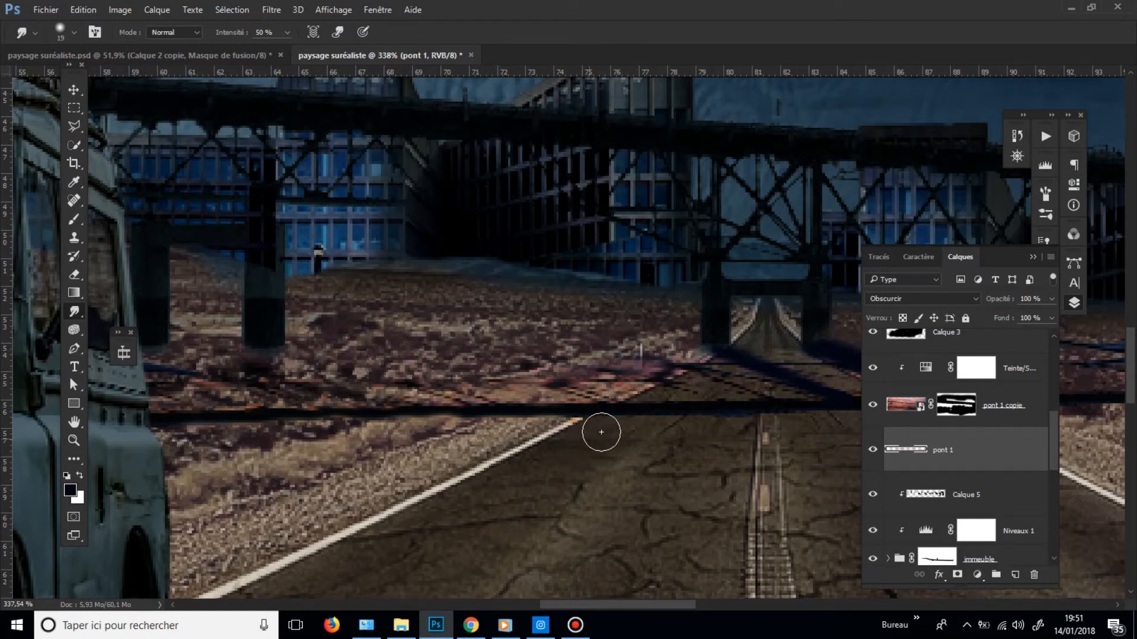
mouse_move(568, 431)
mouse_down()
mouse_move(462, 435)
mouse_move(508, 428)
mouse_up()
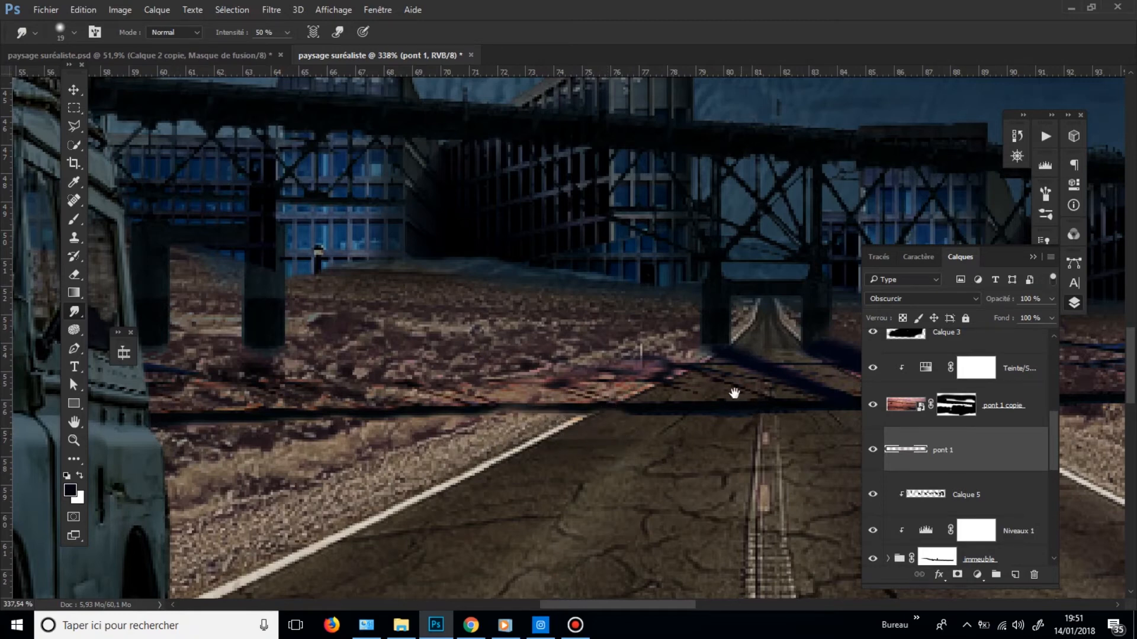
- Smudge the two diagonal pillar shadows across the road into the bridge shadow, reducing the smudge brush to 12 px
drag(731, 394, 252, 356)
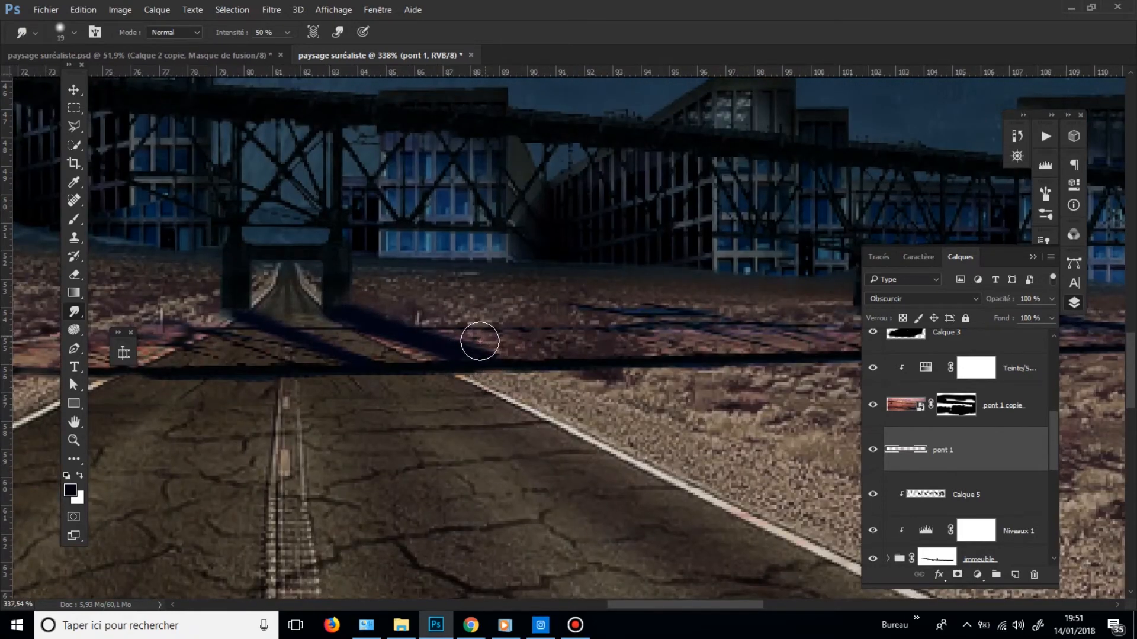
drag(480, 339, 473, 351)
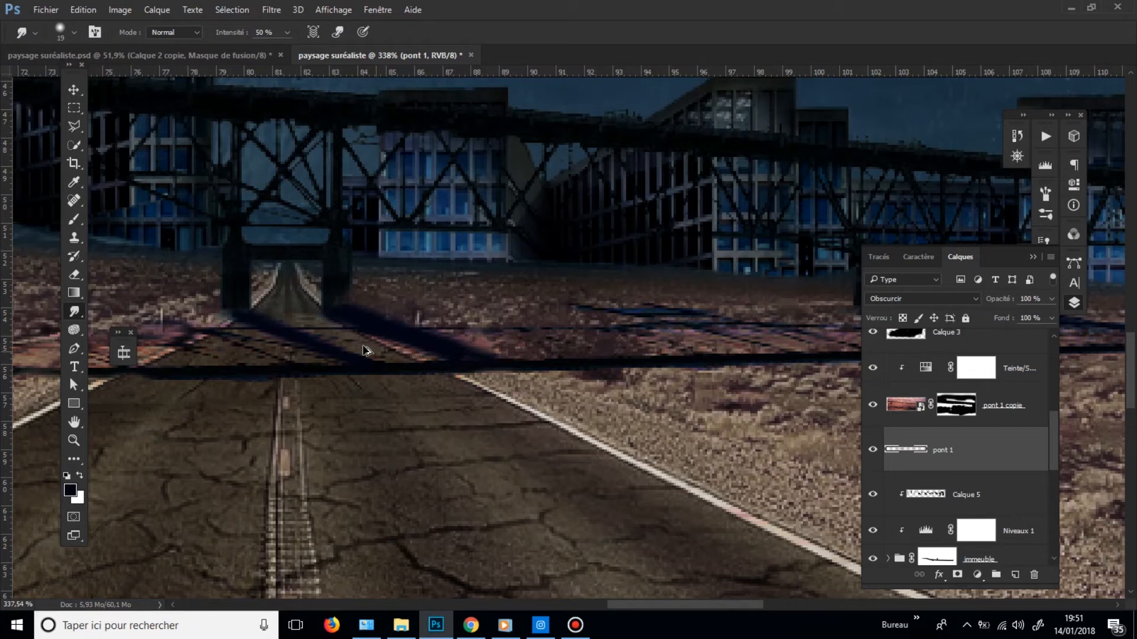
drag(363, 351, 439, 349)
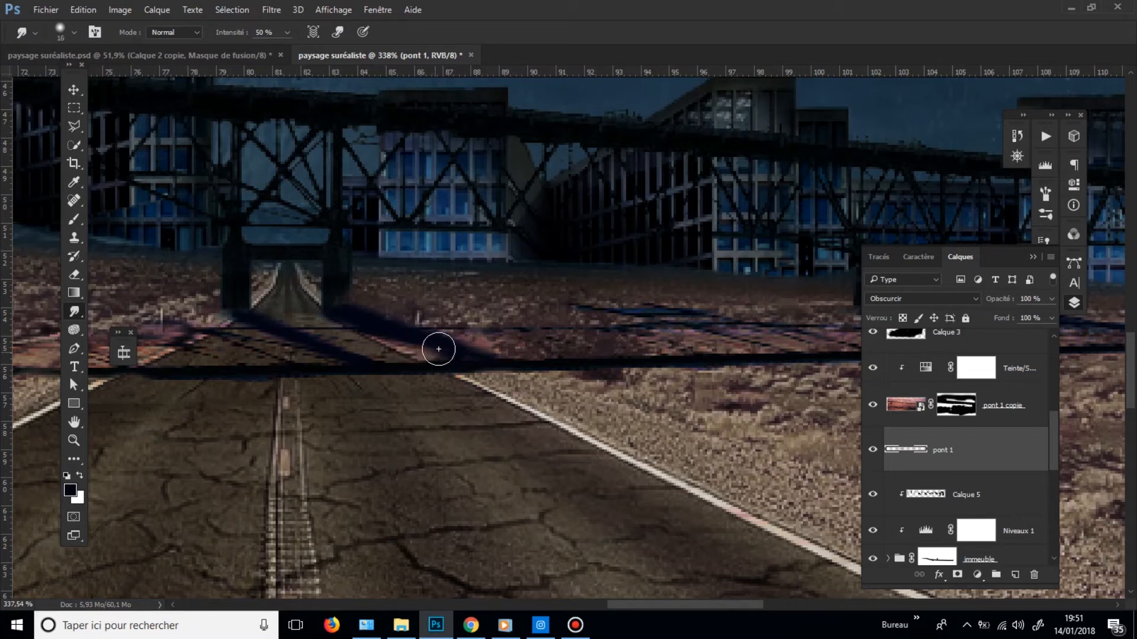
alt+right_click(409, 339)
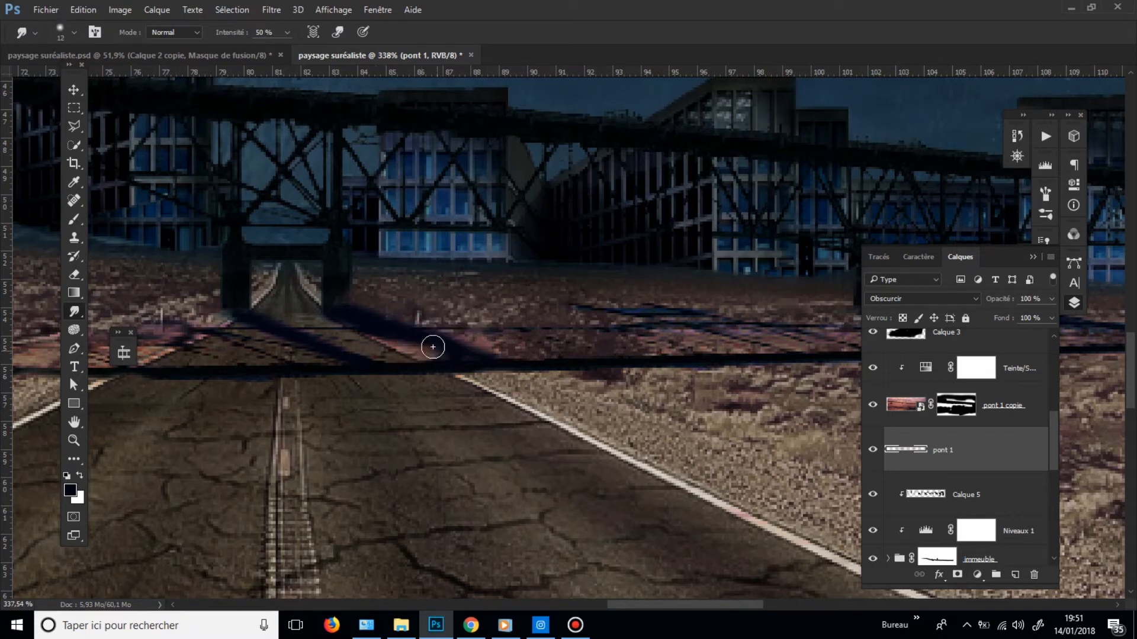
mouse_move(414, 341)
mouse_down()
mouse_move(391, 331)
mouse_move(367, 340)
mouse_move(337, 317)
mouse_move(377, 299)
mouse_move(390, 309)
mouse_move(377, 309)
mouse_move(406, 313)
mouse_move(396, 318)
mouse_move(464, 337)
mouse_up()
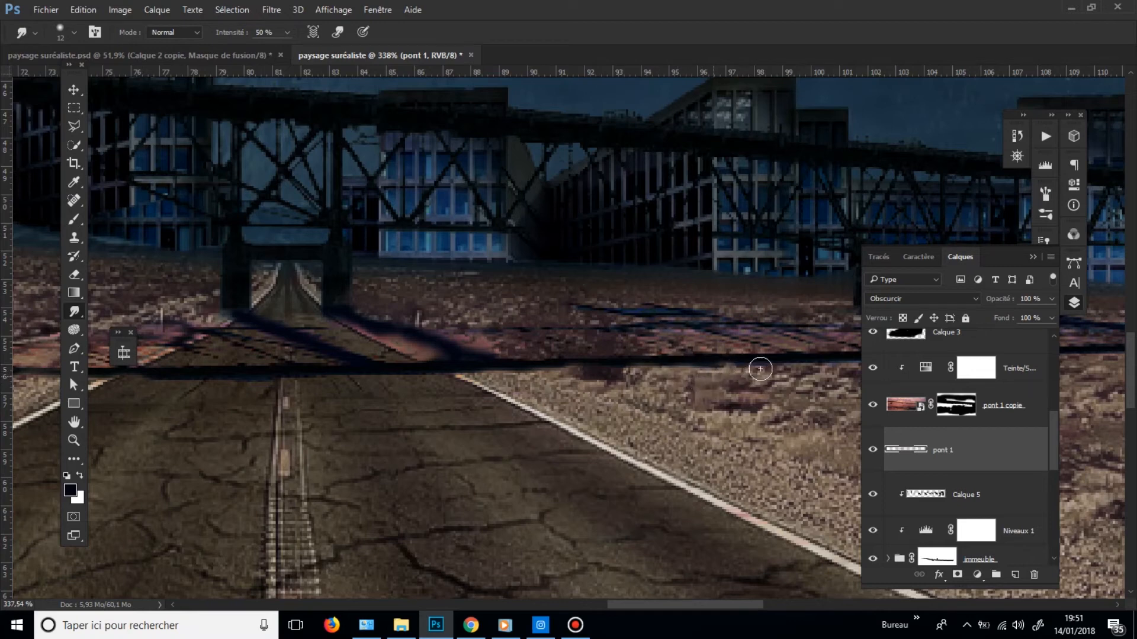
- Smudge the bridge shadow and its pillar shadows across the desert ground right of the road, up to the shadow's far end
mouse_move(829, 379)
mouse_down()
mouse_move(604, 389)
mouse_move(614, 416)
mouse_up()
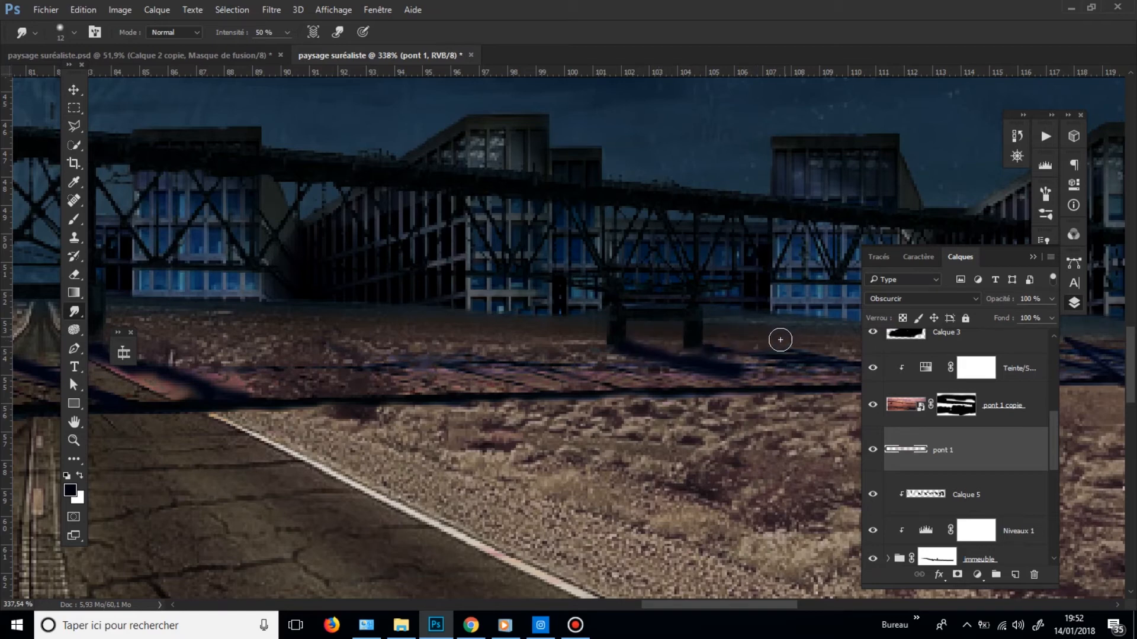
drag(664, 385, 500, 401)
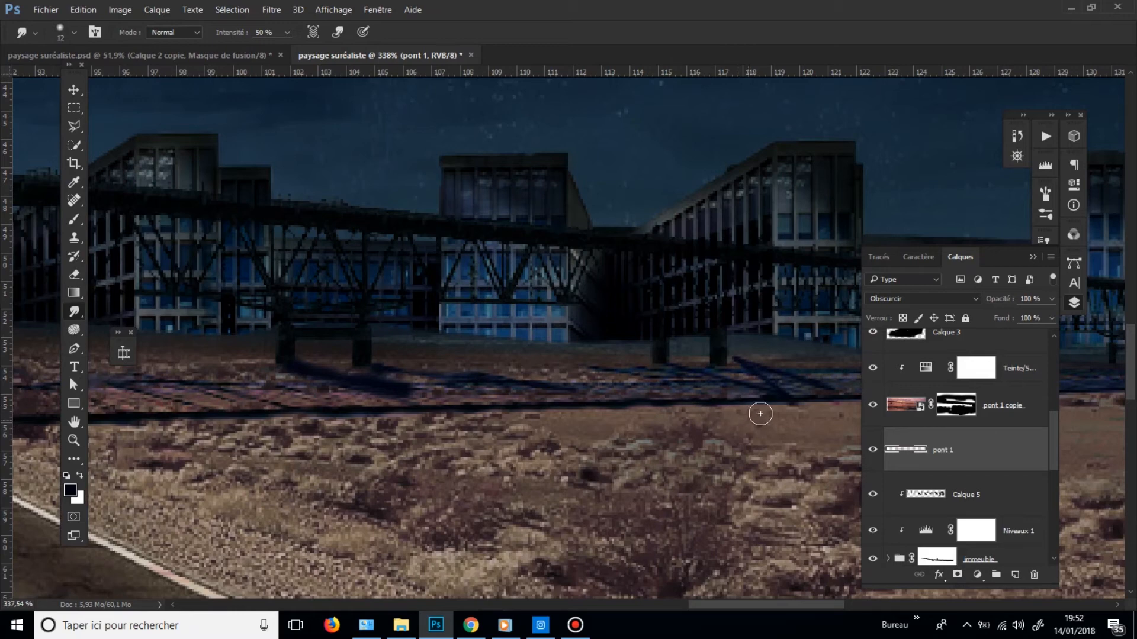
drag(808, 387, 655, 417)
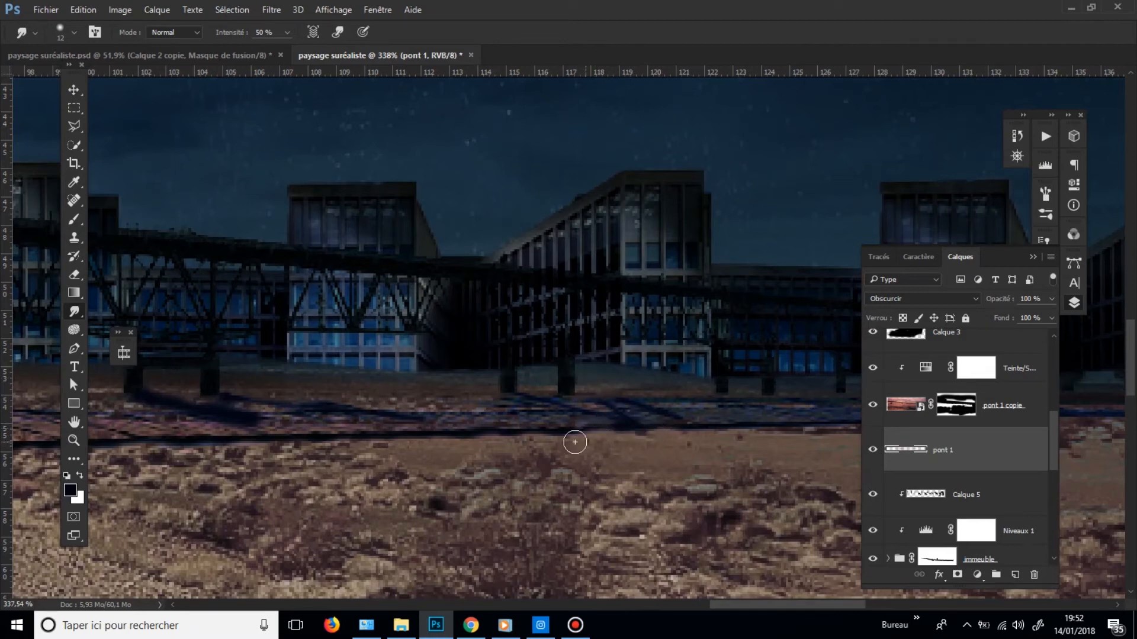
drag(686, 401, 513, 420)
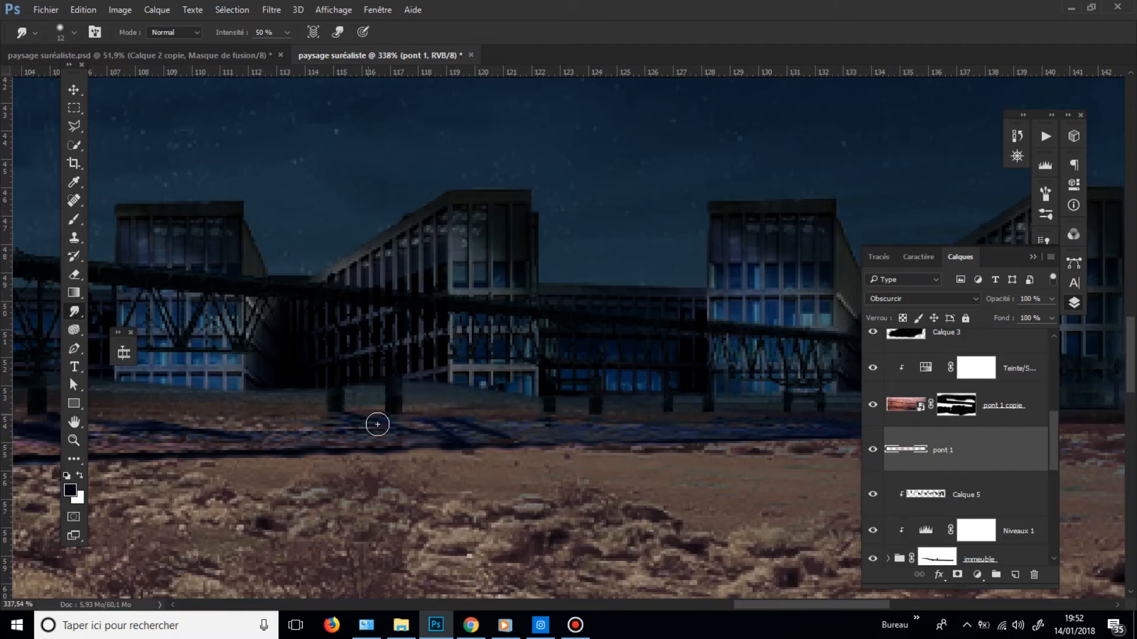
mouse_move(567, 403)
mouse_down()
mouse_move(480, 421)
mouse_move(403, 414)
mouse_up()
drag(497, 452, 290, 460)
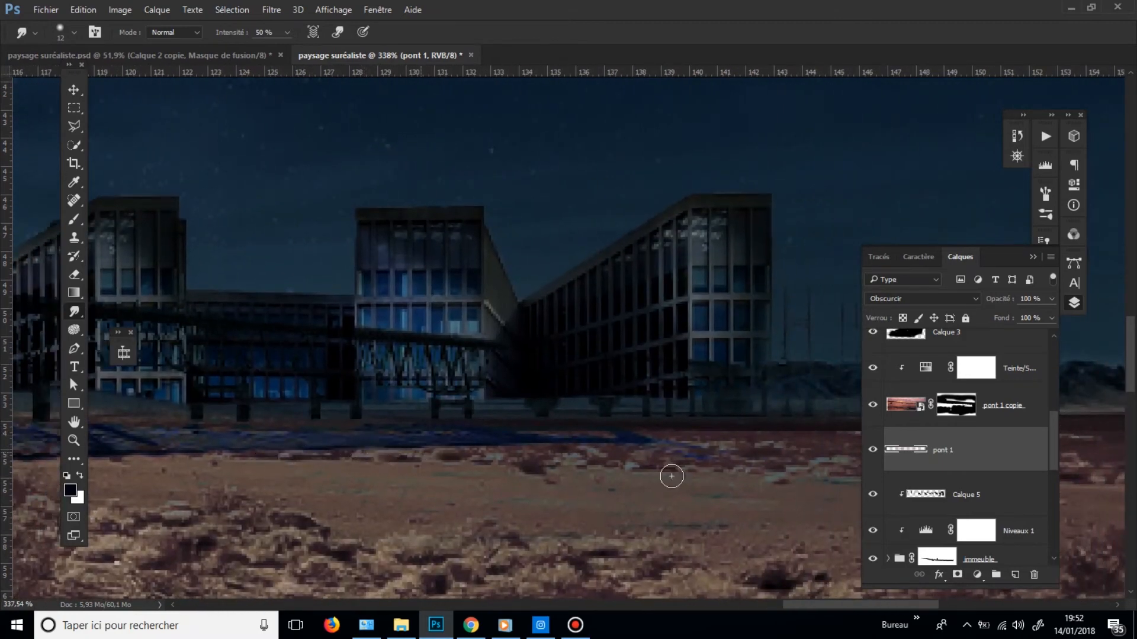
- Add a new layer above pont 1 and clip it to that layer as a clipping mask
click(1015, 575)
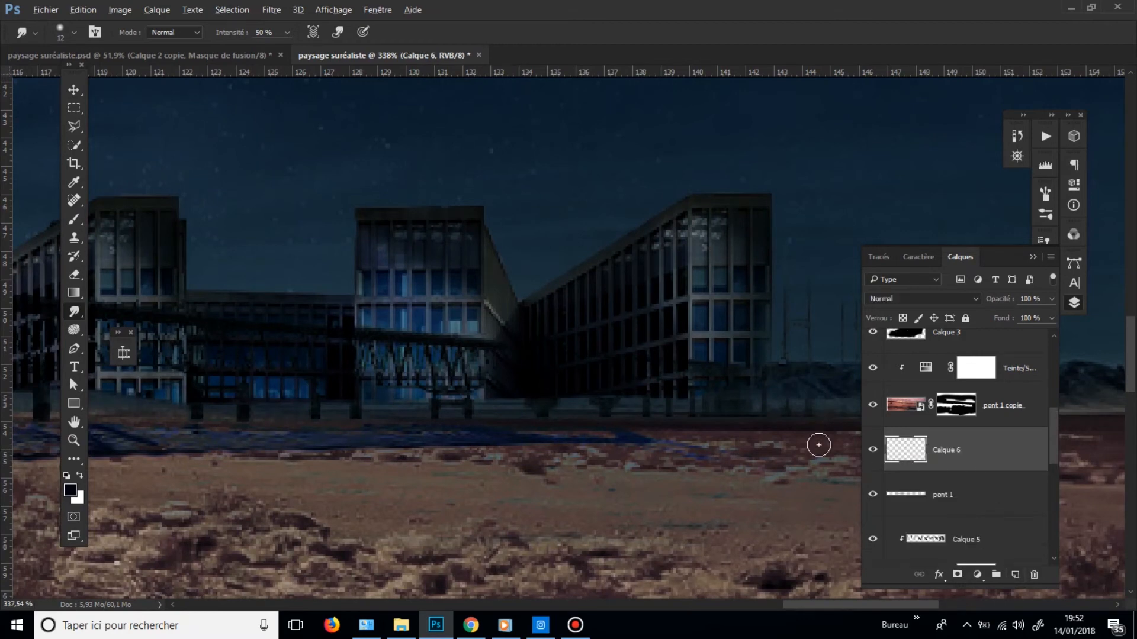
key(ctrl+alt+g)
key(b)
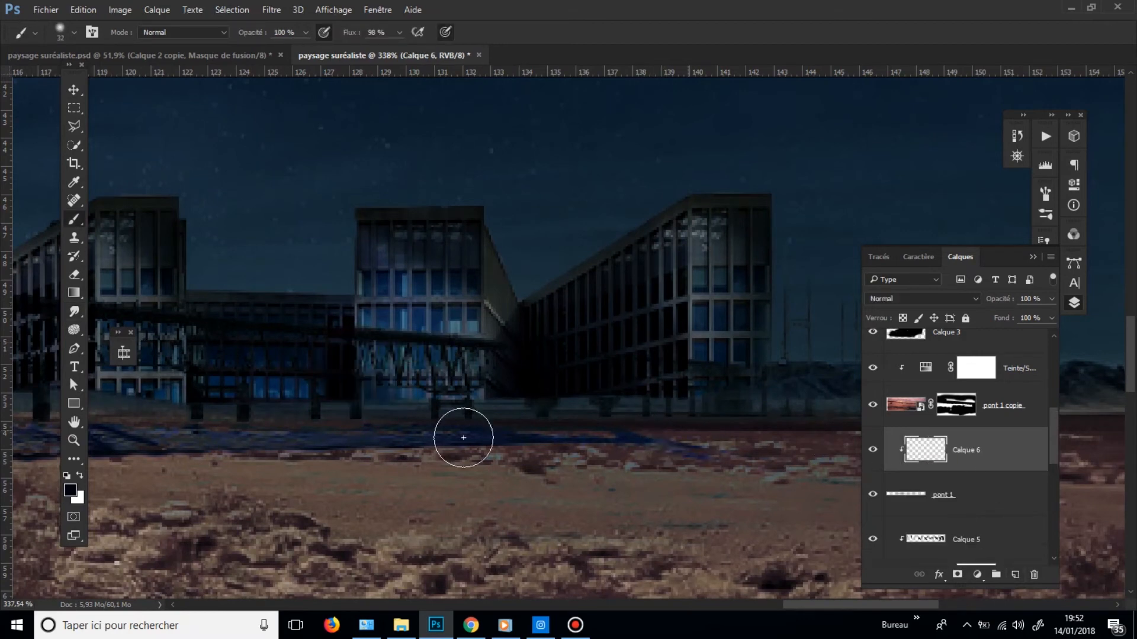
- Paint near-black over the whole bridge shadow on Calque 6, using a soft brush enlarged to 148 px, to remove its blue tint
mouse_move(463, 438)
mouse_down()
mouse_move(550, 436)
mouse_move(142, 431)
mouse_move(155, 486)
mouse_up()
click(70, 491)
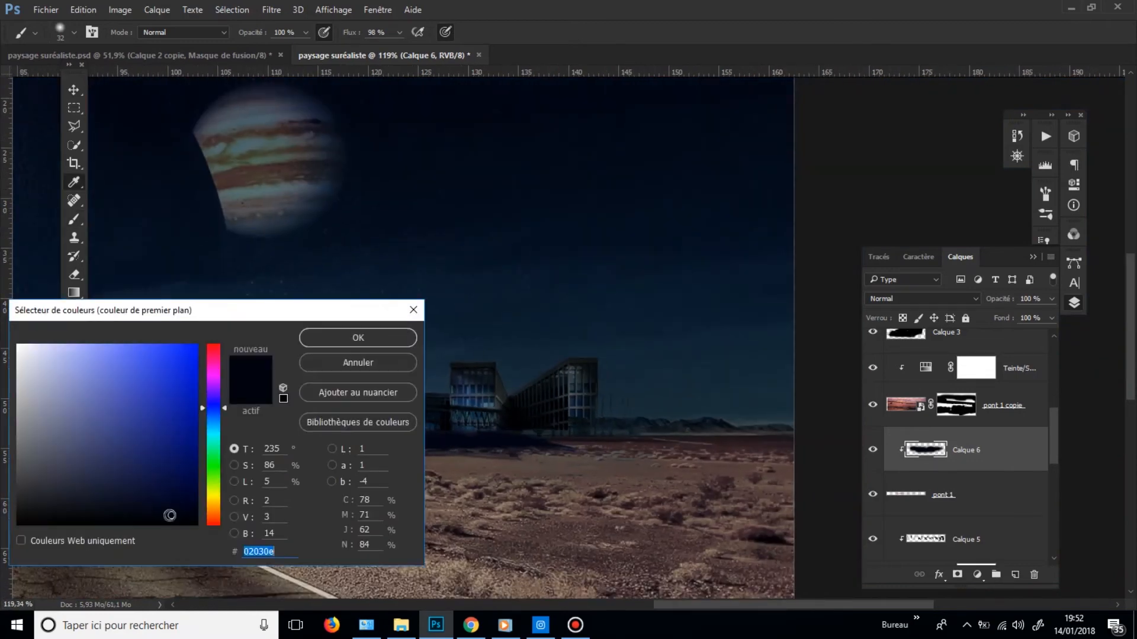
click(196, 525)
click(350, 337)
mouse_move(480, 456)
mouse_down()
mouse_move(533, 454)
mouse_move(446, 448)
mouse_up()
drag(437, 444, 503, 451)
mouse_move(172, 452)
mouse_down()
mouse_move(518, 426)
mouse_move(320, 442)
mouse_move(266, 418)
mouse_up()
mouse_move(288, 417)
mouse_down()
mouse_move(495, 439)
mouse_move(557, 433)
mouse_up()
drag(474, 443, 291, 451)
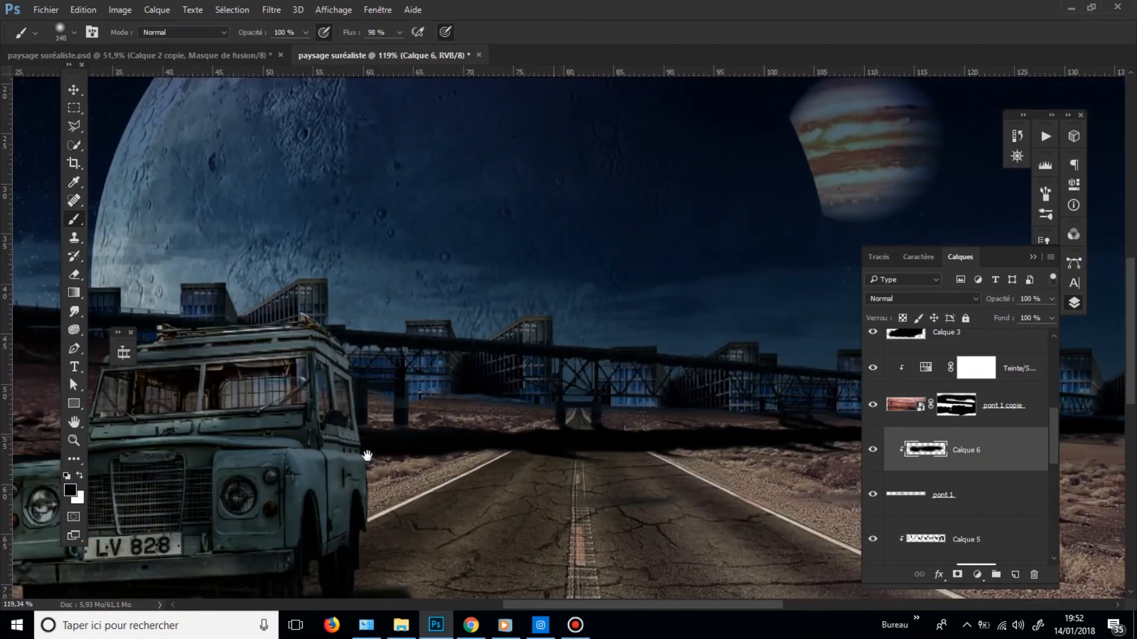
drag(366, 456, 682, 439)
mouse_move(388, 437)
mouse_down()
mouse_move(93, 439)
mouse_move(116, 430)
mouse_up()
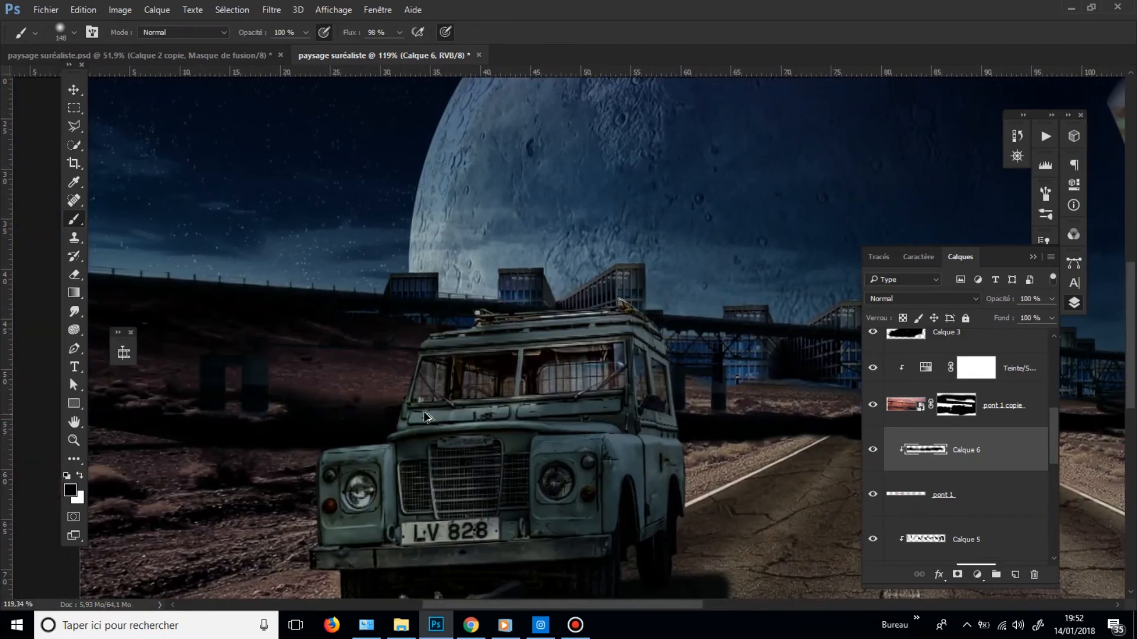
- Reduce the brush size to 7 px and lower the opacity of Calque 6 to 64%
drag(423, 412, 385, 415)
drag(484, 415, 430, 421)
drag(1048, 317, 1029, 324)
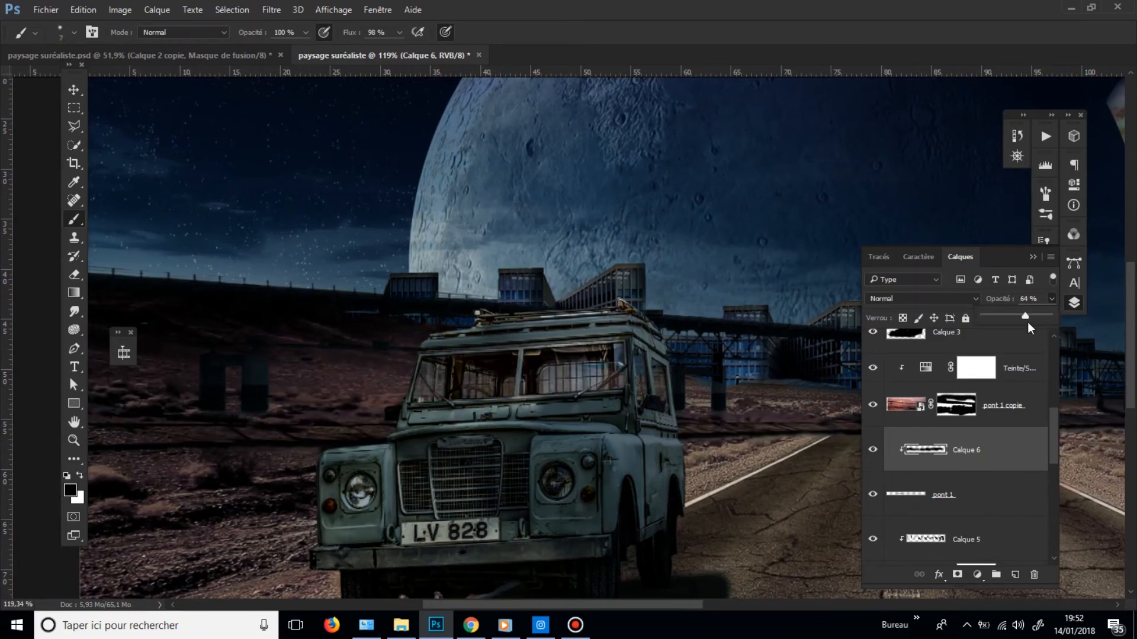
- Set the opacity of the pont 1 shadow layer to 91% and hide the layer list to review the whole composition
click(986, 498)
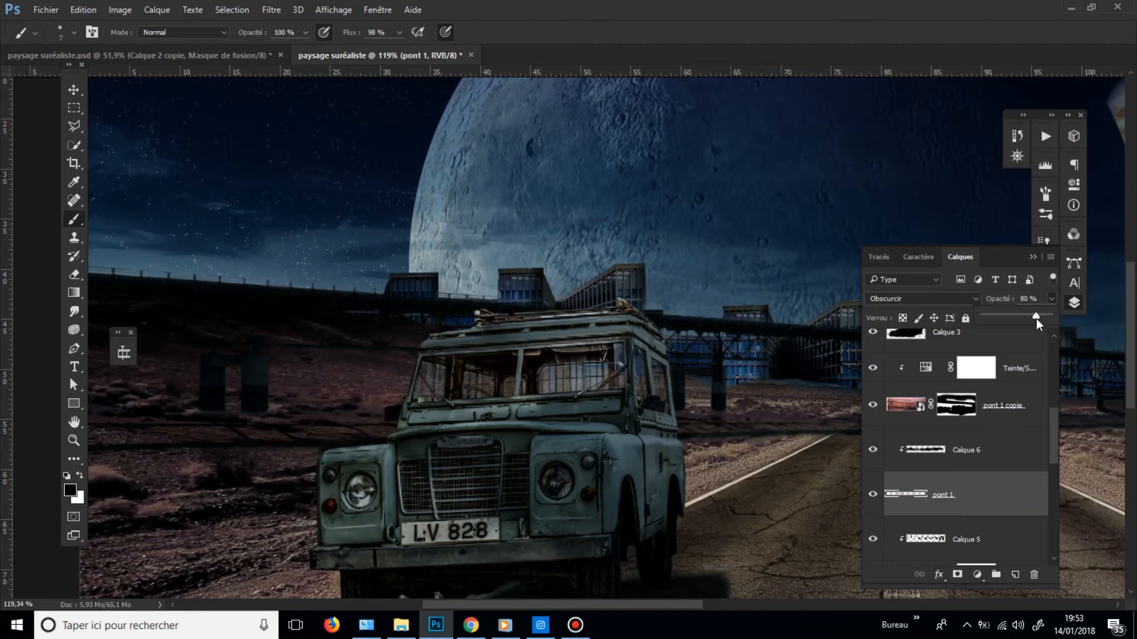
drag(1036, 318, 1044, 318)
scroll(787, 500, down, 6)
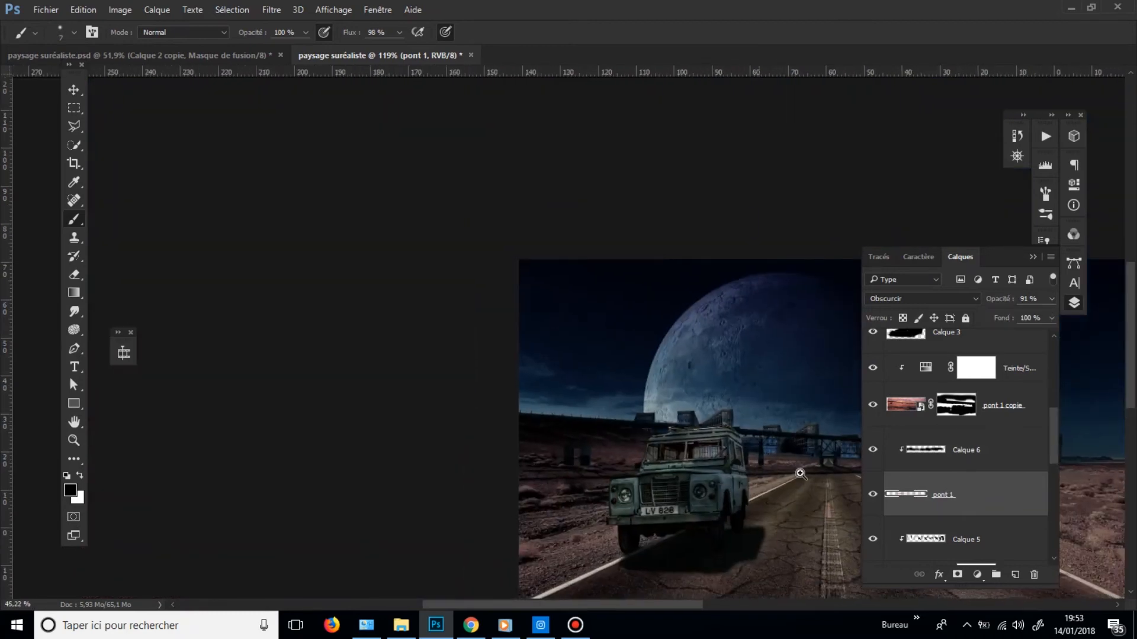
drag(800, 474, 720, 454)
drag(650, 370, 675, 394)
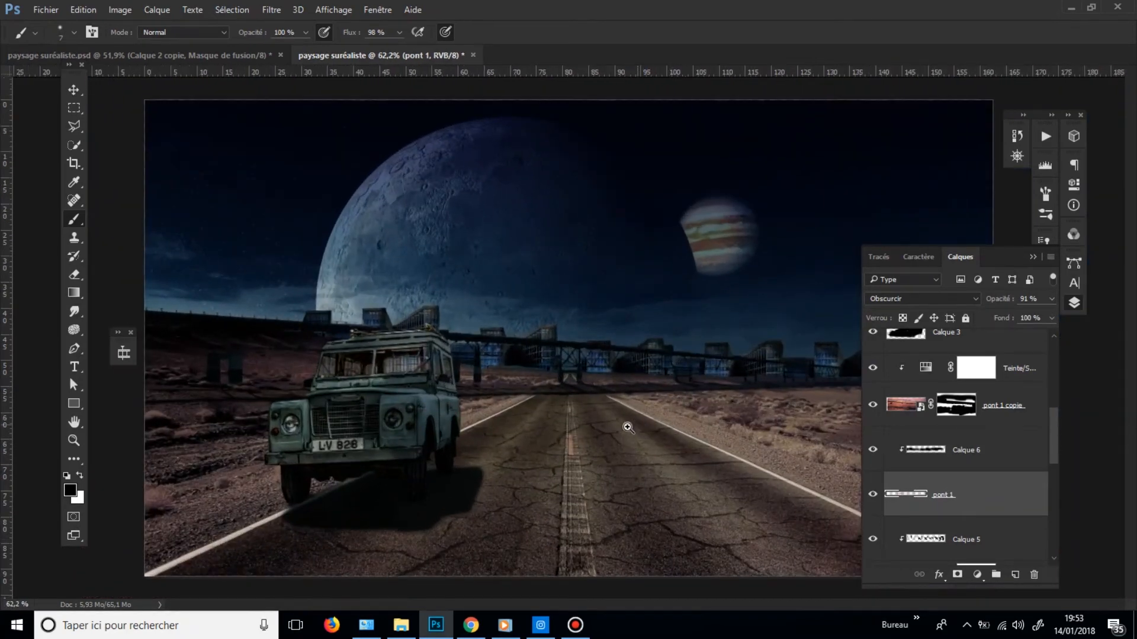
drag(627, 428, 594, 424)
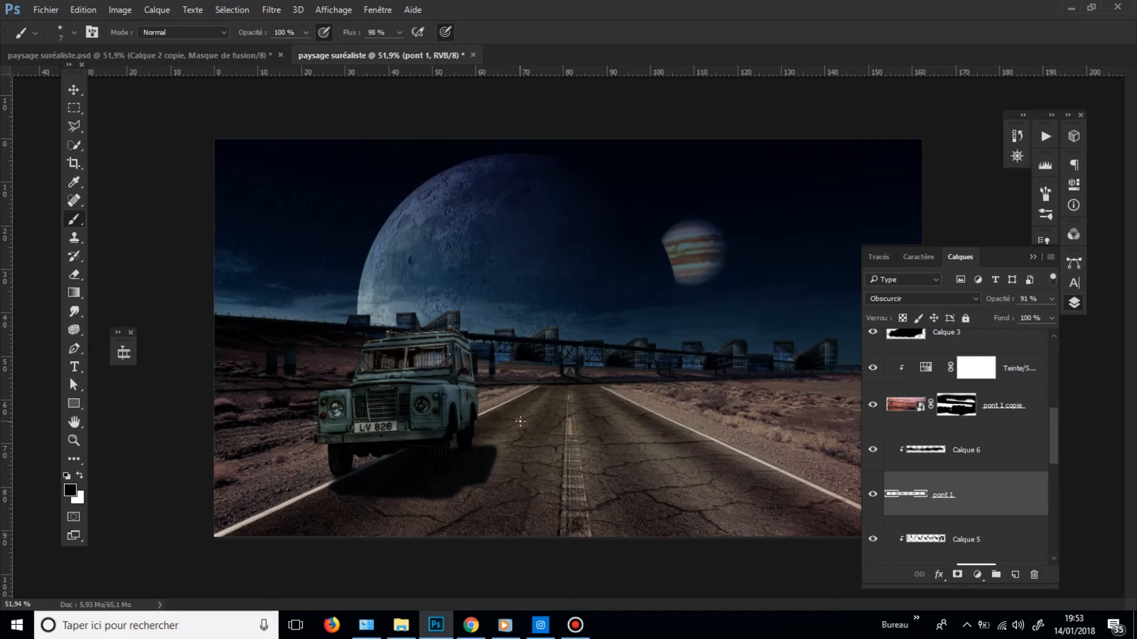
click(1074, 303)
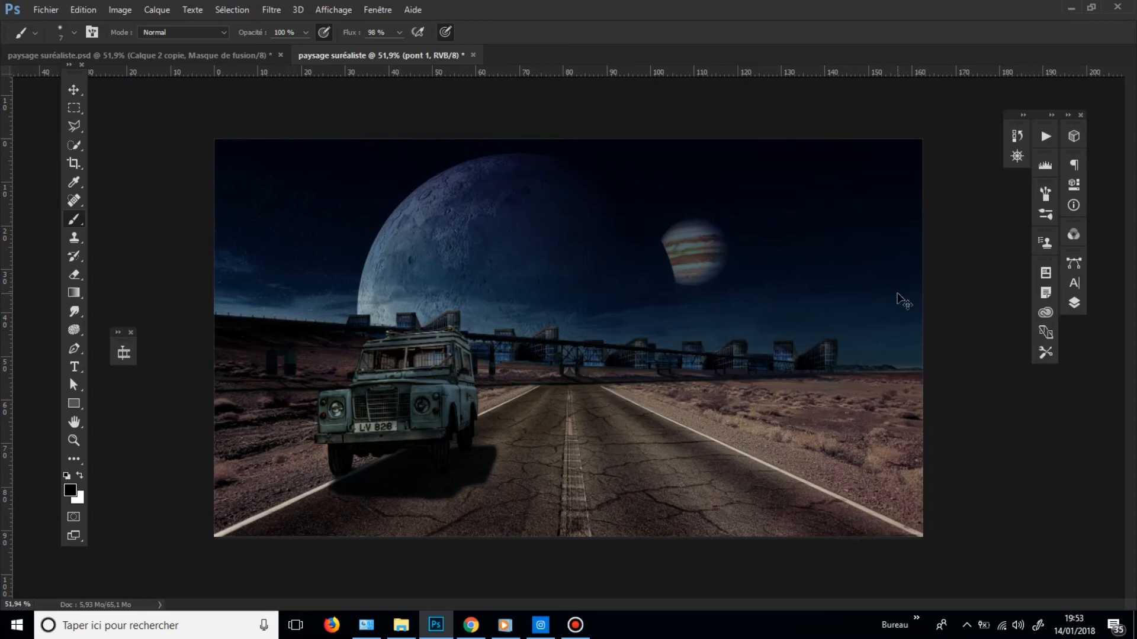
- Save a JPEG copy as paysage suréaliste.jpg in the project folder, replacing the existing file, at quality 10 with progressive optimised format
key(ctrl+shift+s)
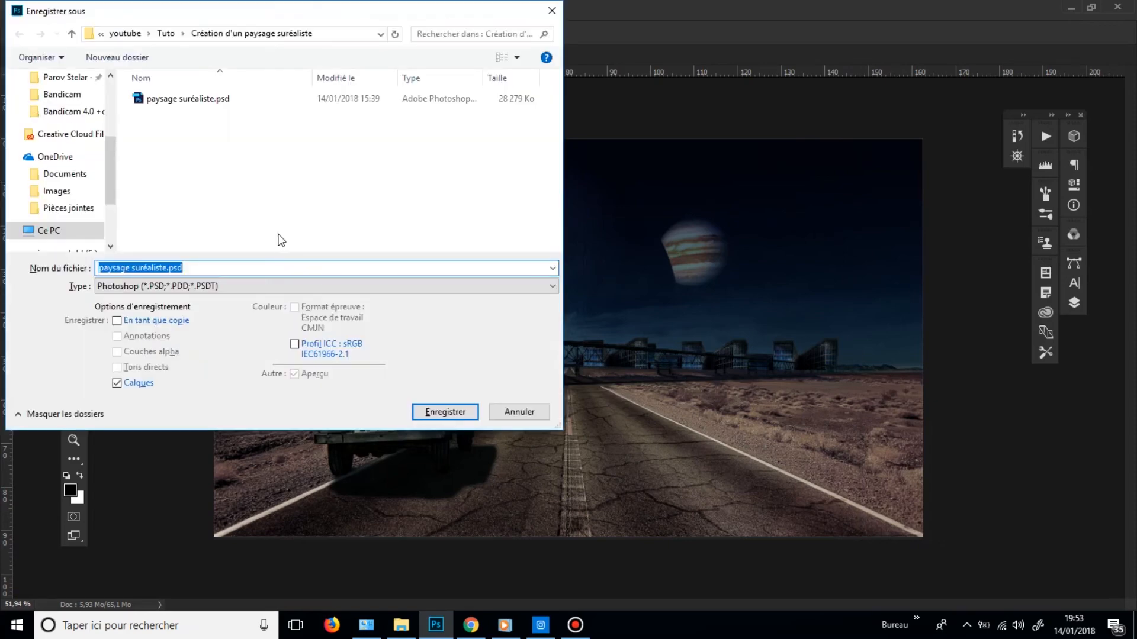
click(188, 288)
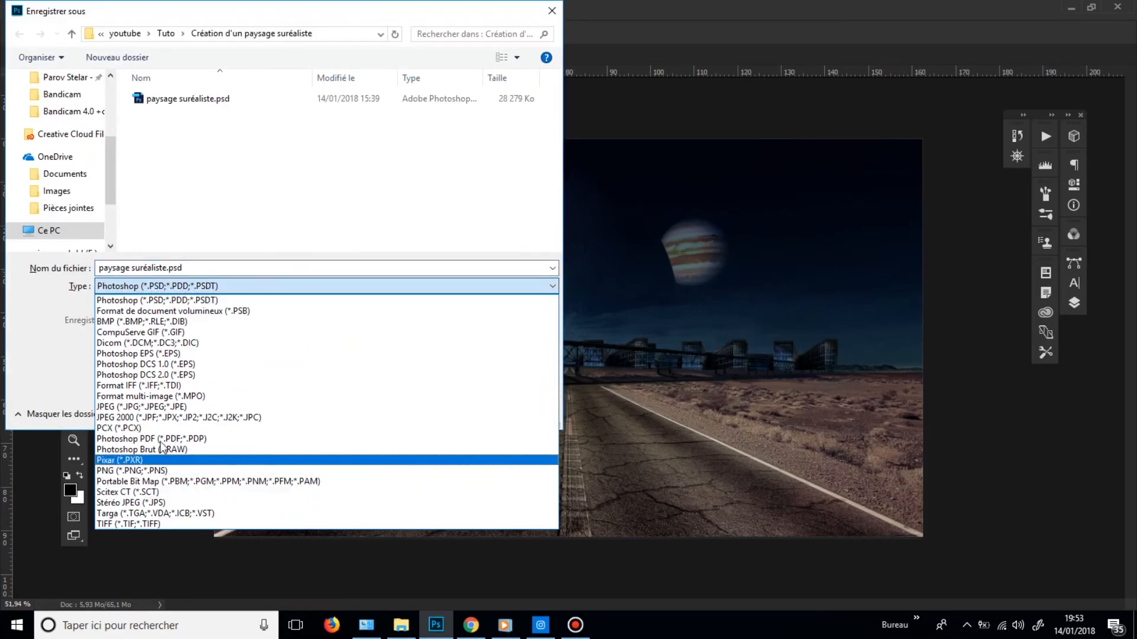
click(166, 407)
click(202, 269)
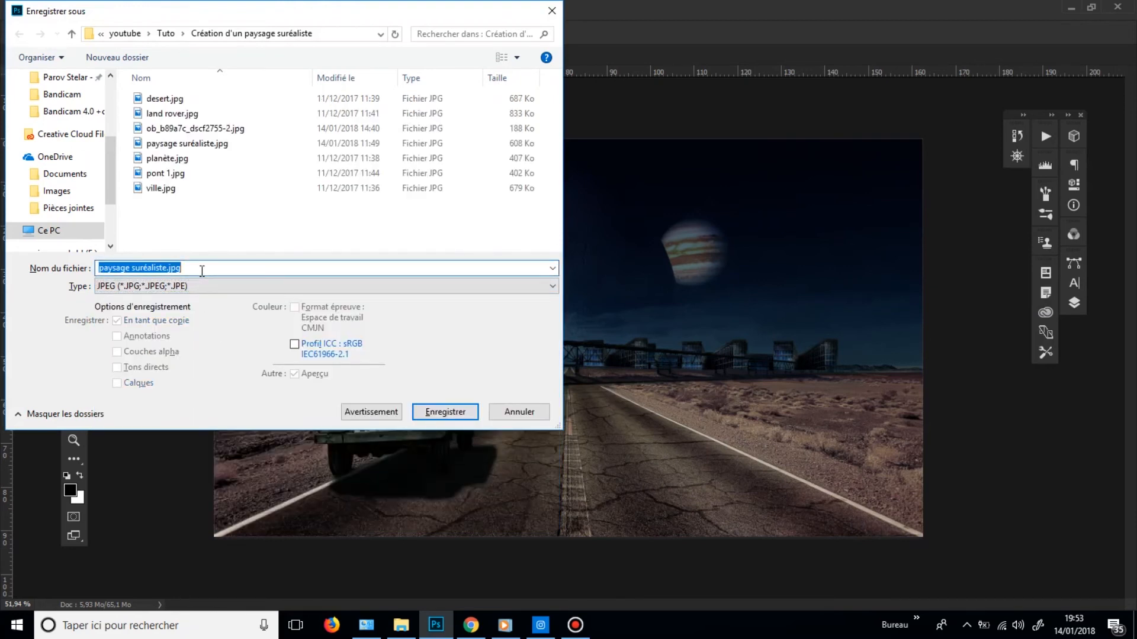
key(Return)
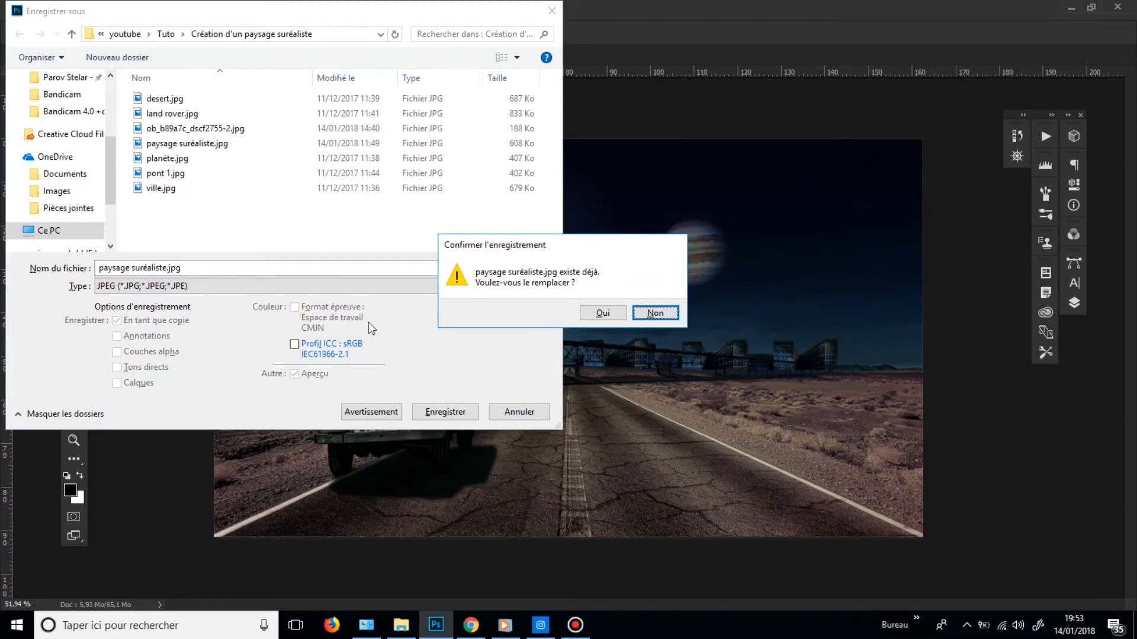
click(602, 313)
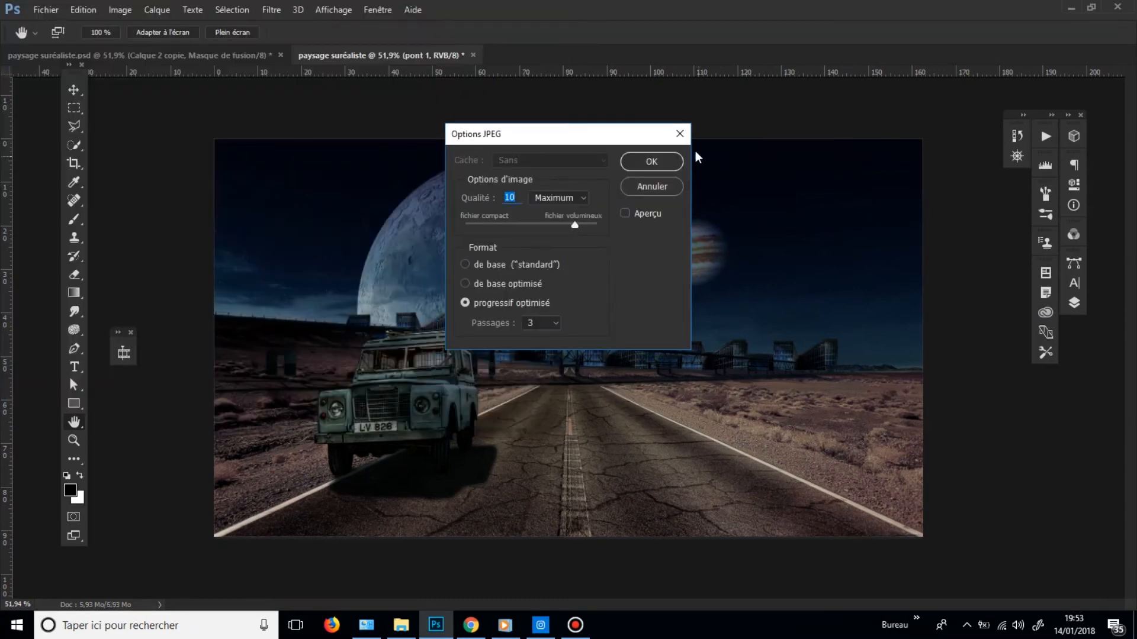
click(660, 163)
- Open the exported paysage suréaliste.jpg from its folder in Photos, inspect it maximised, close it and return to Photoshop
click(1072, 9)
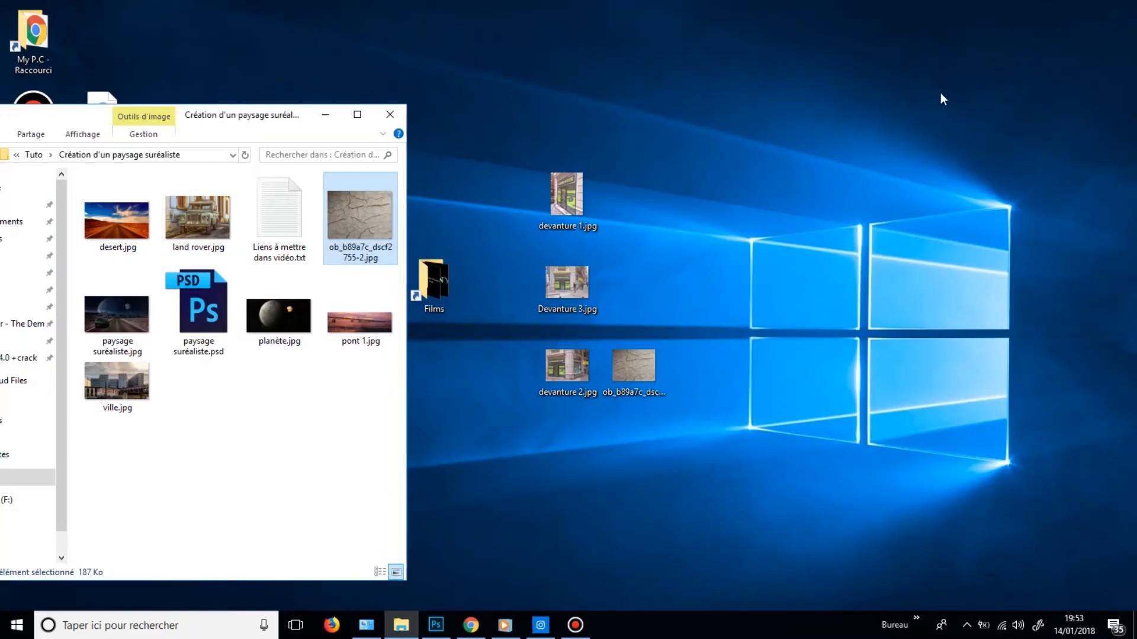
drag(226, 119, 440, 61)
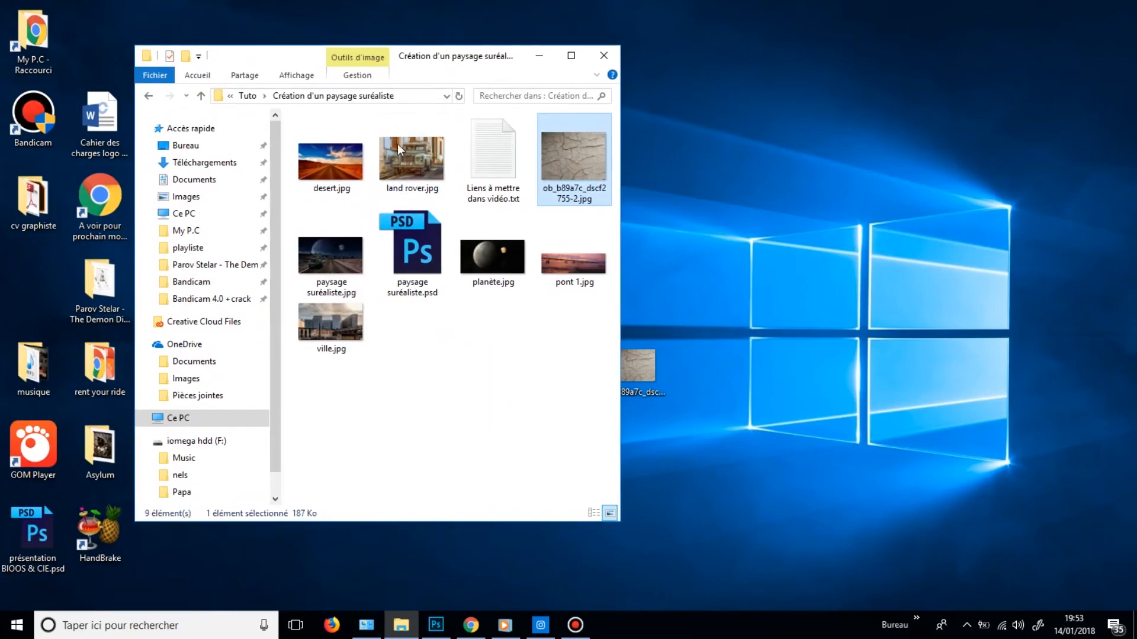
double_click(315, 244)
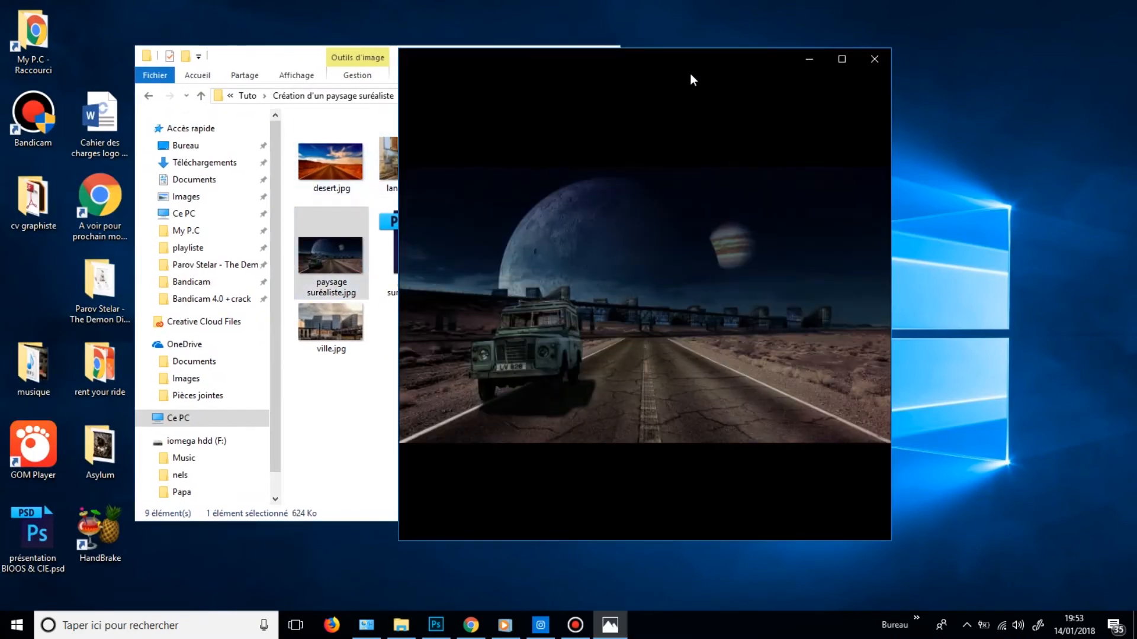
drag(690, 56, 662, 0)
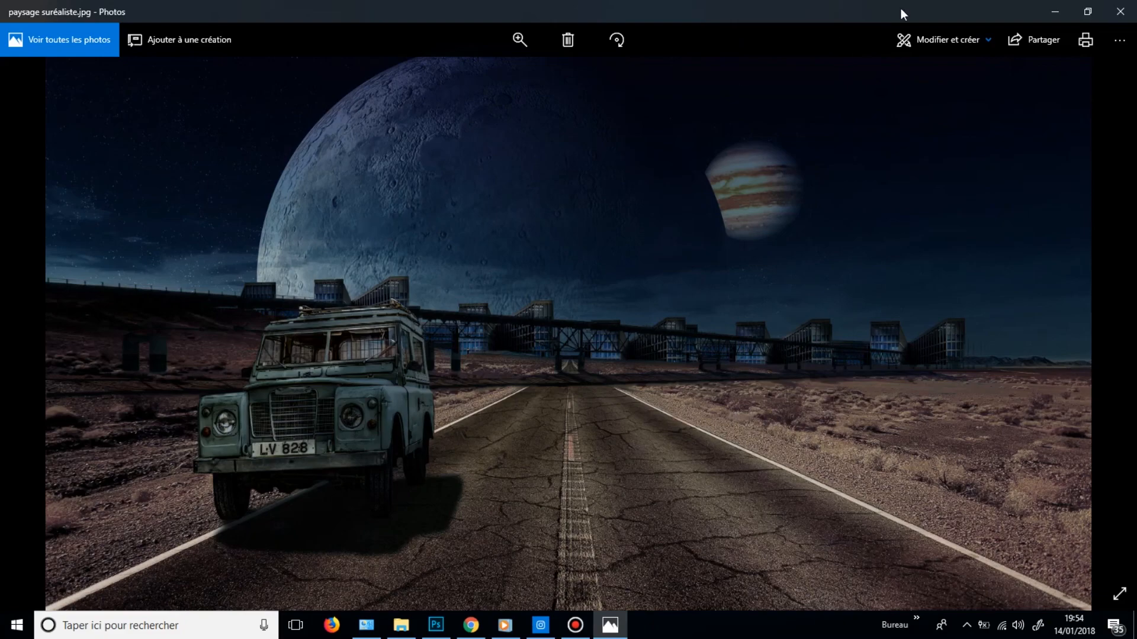
click(1123, 12)
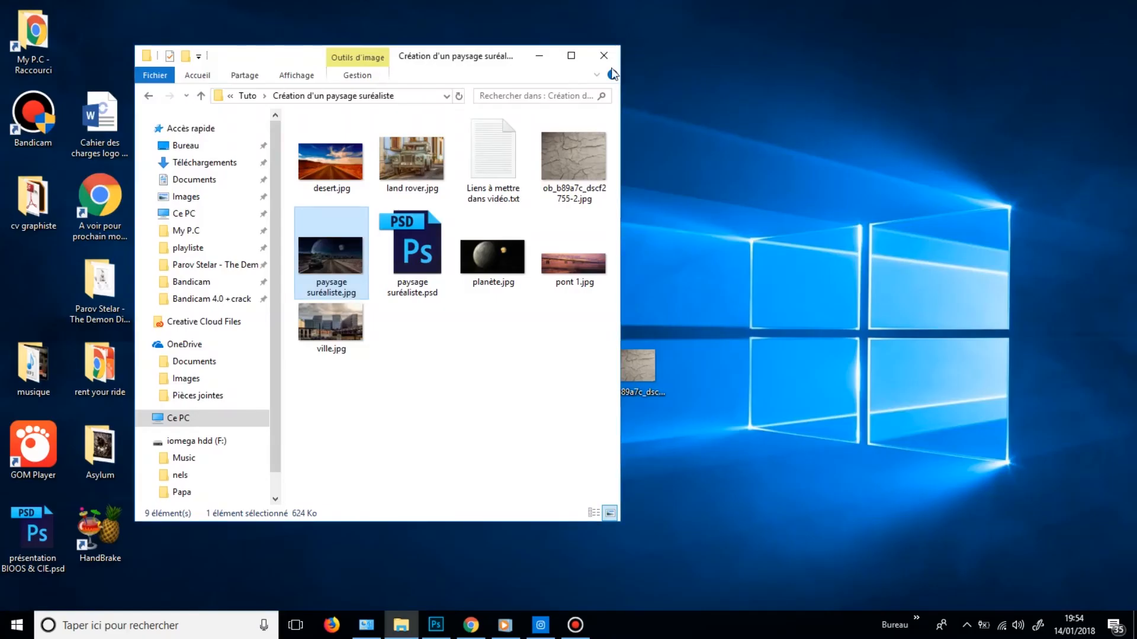
click(544, 61)
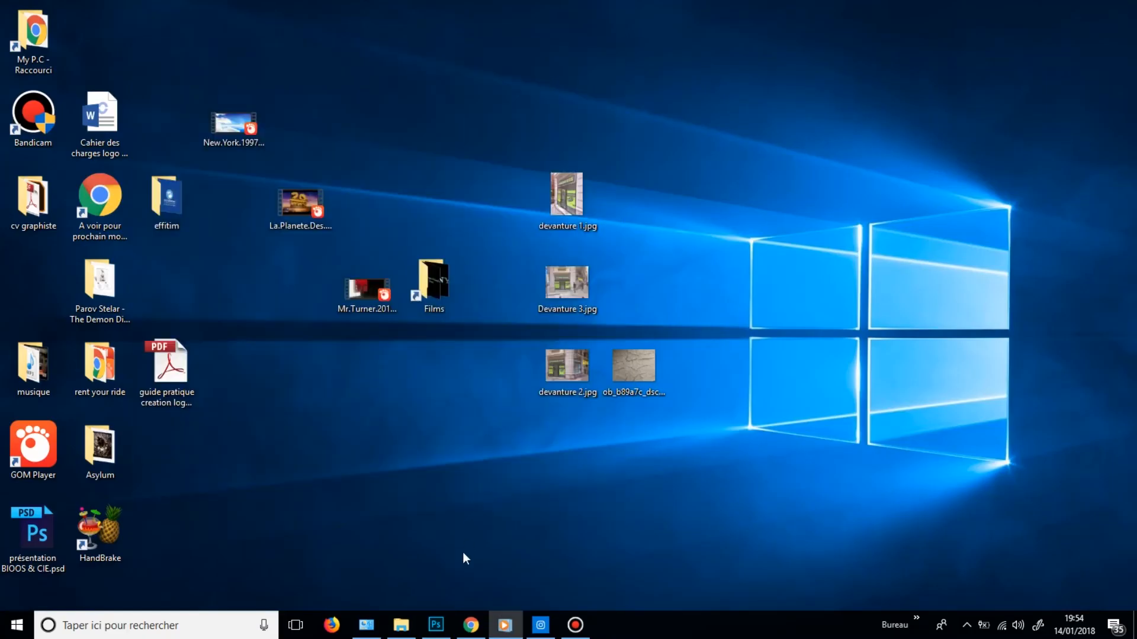
click(436, 624)
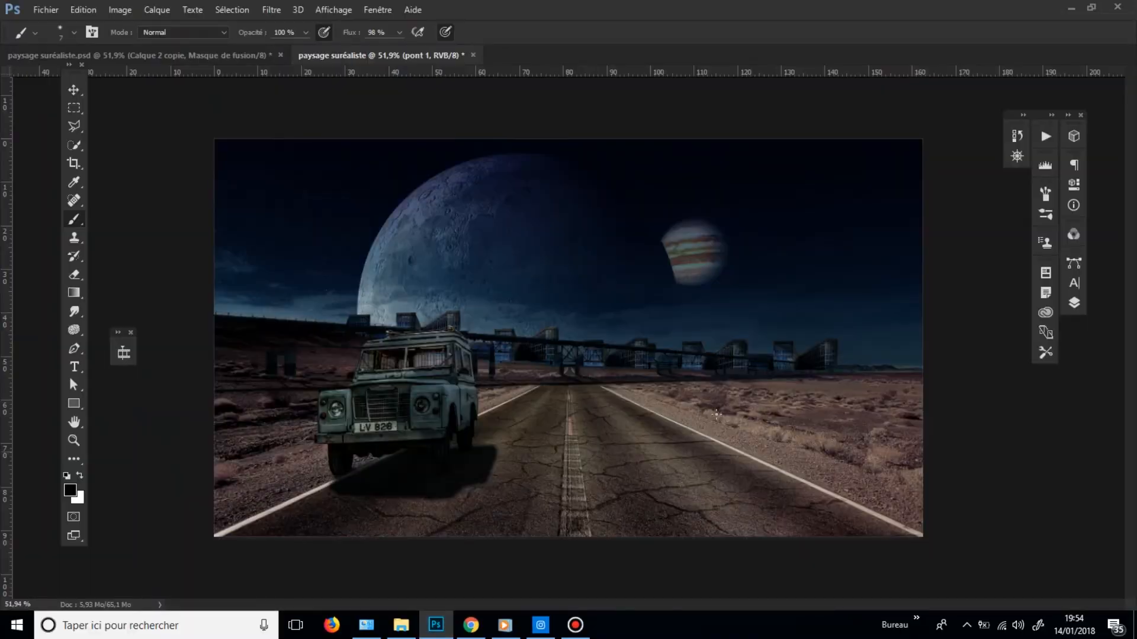